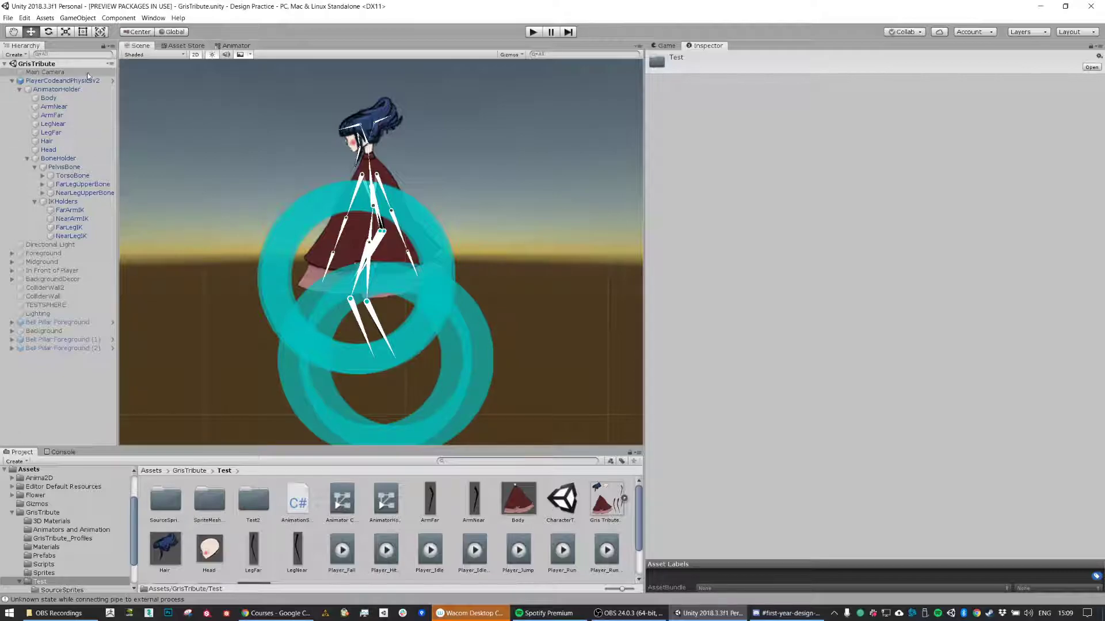
Step: Select the AnimatorHolder object and examine the character's bone and IK rig in the scene
{"action": "left_click", "coordinate": [58, 89]}
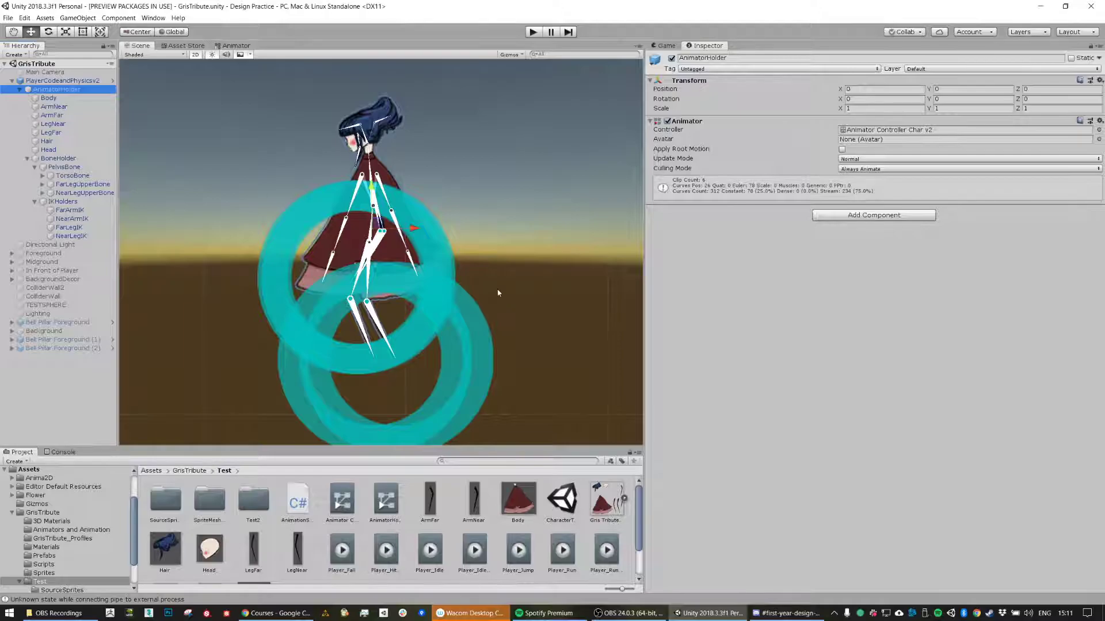
{"action": "scroll", "coordinate": [499, 292], "scroll_direction": "down", "scroll_amount": 2}
{"action": "middle_click_drag", "start_coordinate": [379, 253], "coordinate": [409, 258]}
{"action": "scroll", "coordinate": [409, 258], "scroll_direction": "up", "scroll_amount": 2}
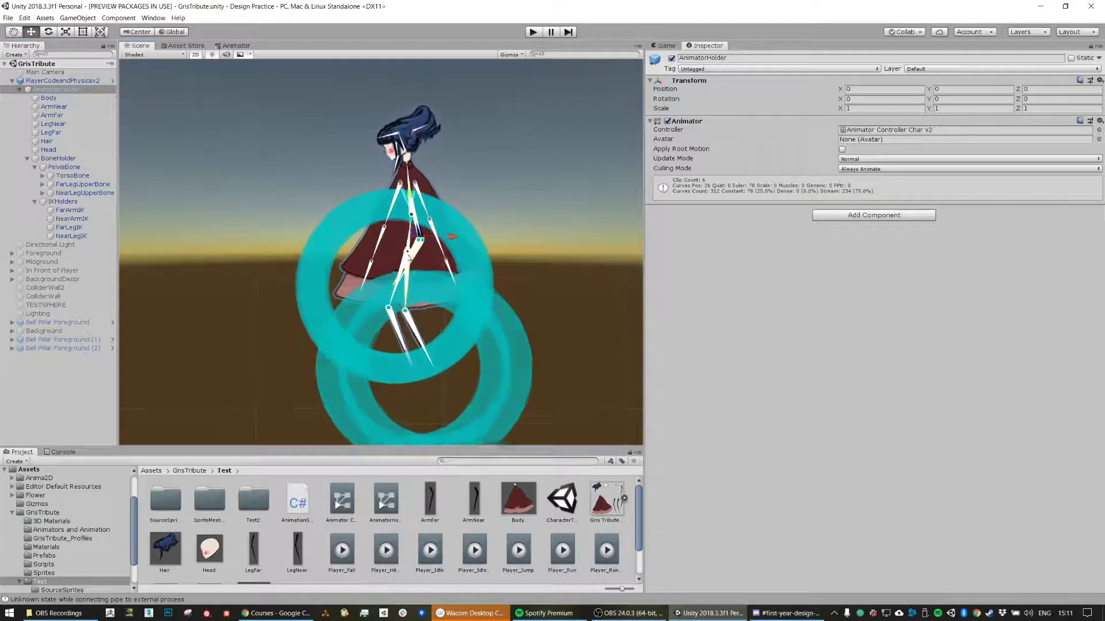
{"action": "scroll", "coordinate": [408, 256], "scroll_direction": "up", "scroll_amount": 1}
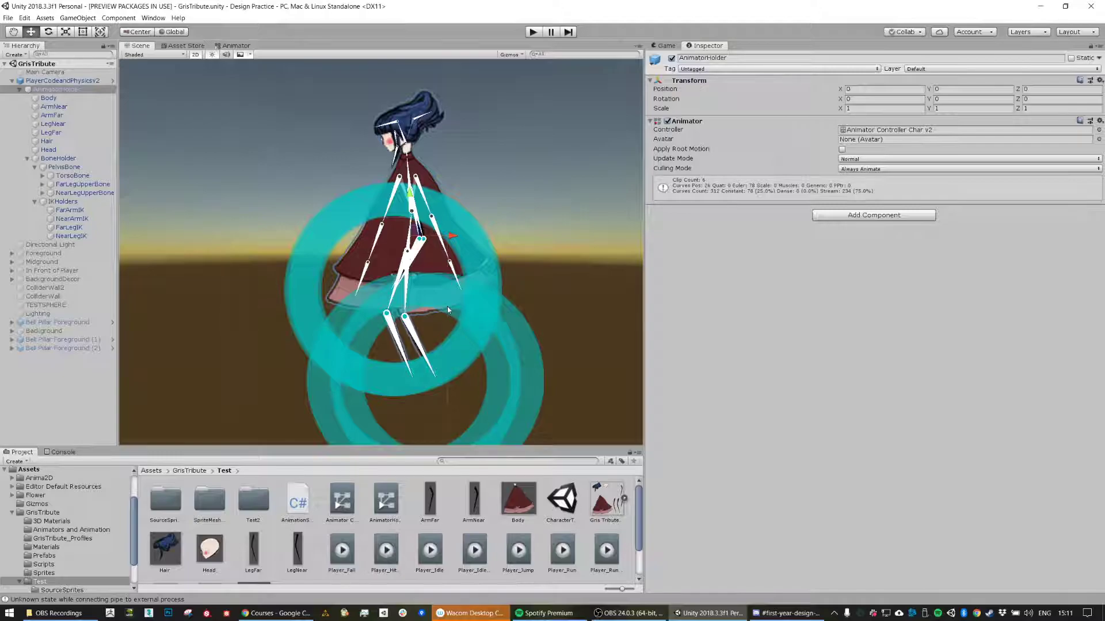
{"action": "scroll", "coordinate": [450, 310], "scroll_direction": "up", "scroll_amount": 1}
{"action": "middle_click_drag", "start_coordinate": [477, 290], "coordinate": [452, 273]}
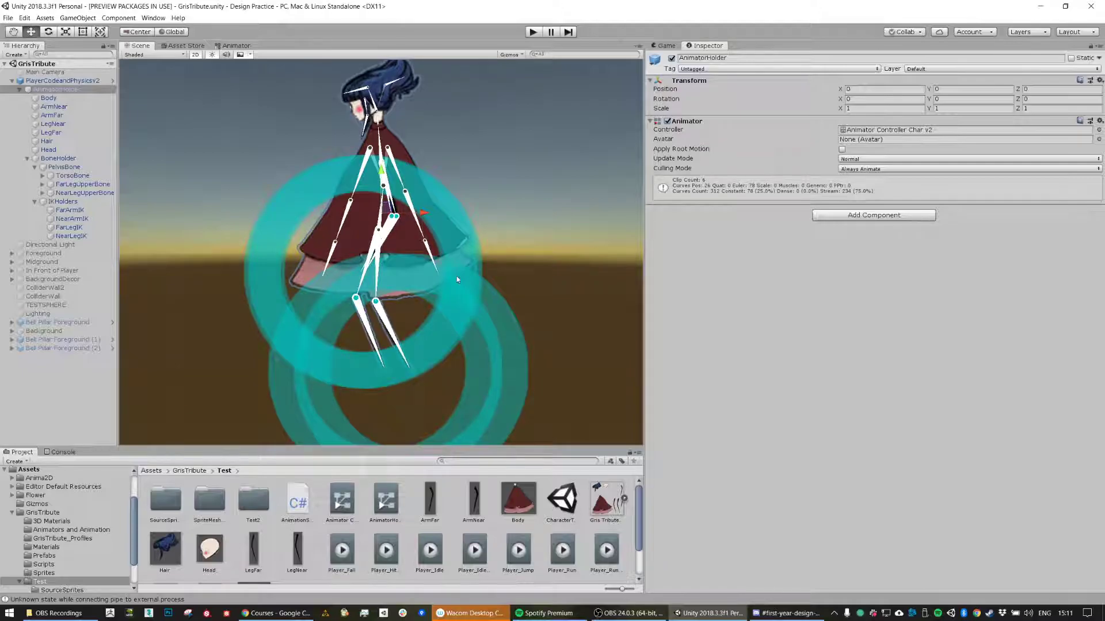
{"action": "middle_click_drag", "start_coordinate": [407, 238], "coordinate": [386, 275]}
{"action": "scroll", "coordinate": [403, 274], "scroll_direction": "down", "scroll_amount": 1}
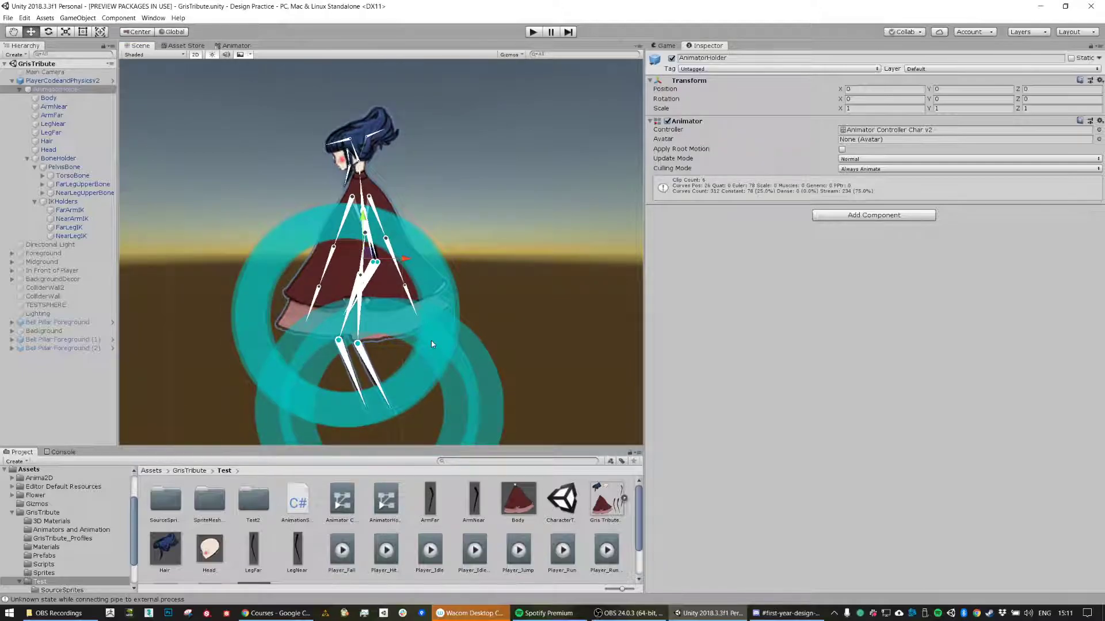
{"action": "middle_click_drag", "start_coordinate": [407, 297], "coordinate": [399, 271]}
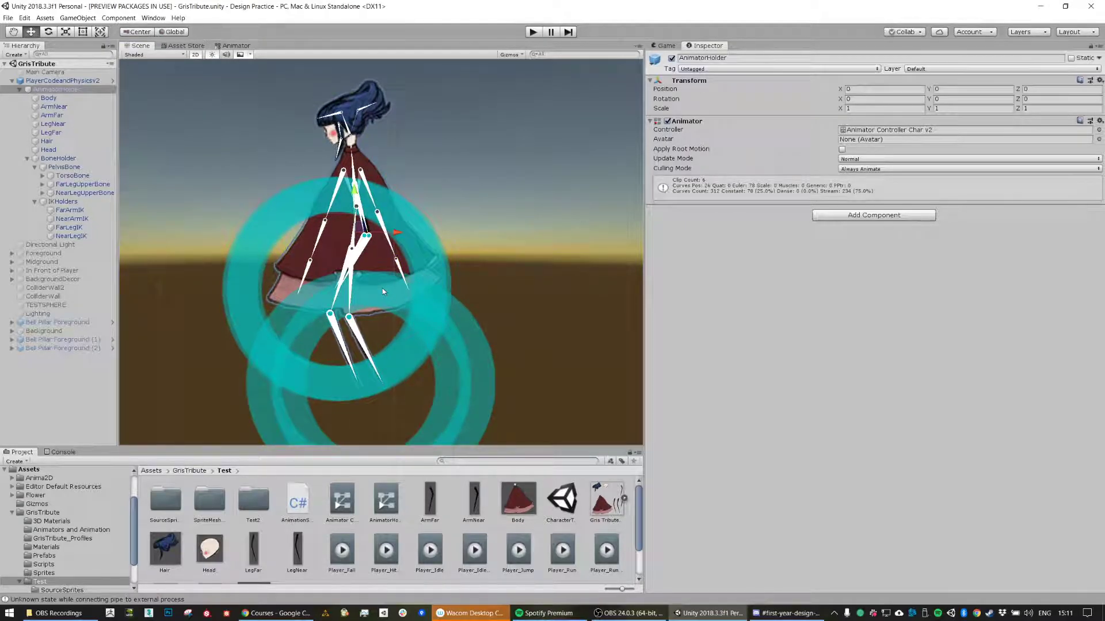
Step: Switch to Google Classroom in the browser, view the Design Practice 2019 course, and return to Unity
{"action": "left_click", "coordinate": [277, 612]}
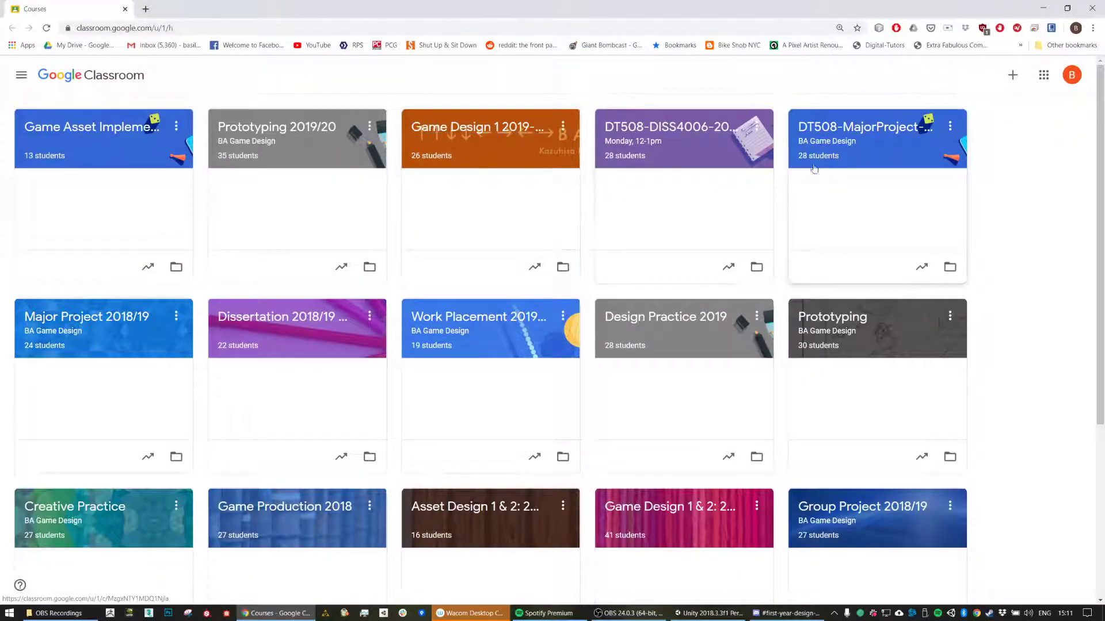
{"action": "left_click", "coordinate": [661, 360]}
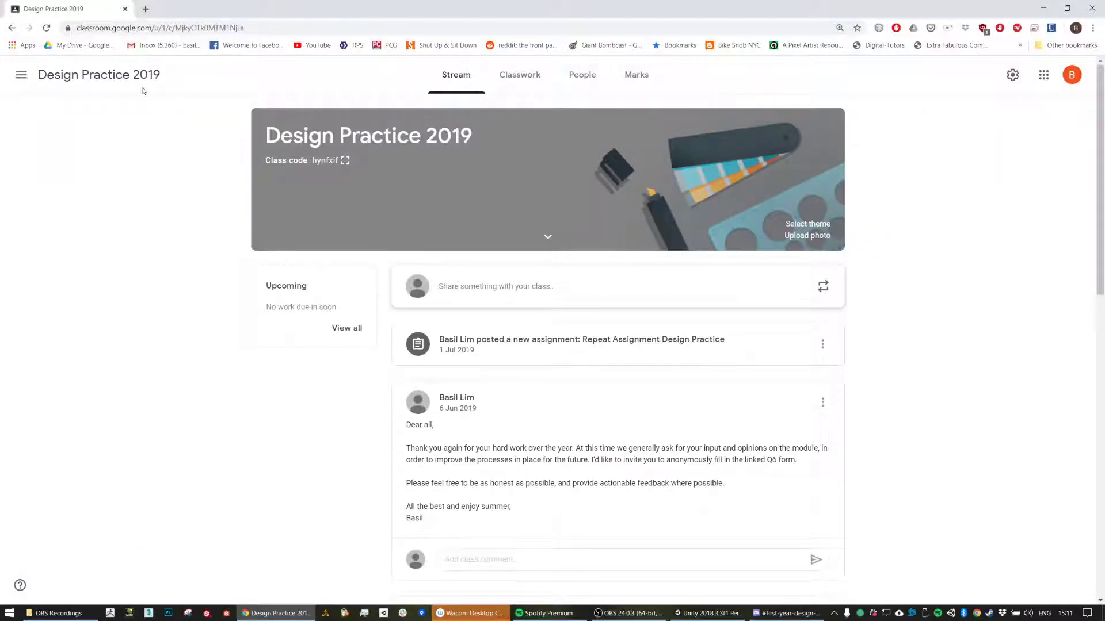
{"action": "left_click", "coordinate": [12, 28]}
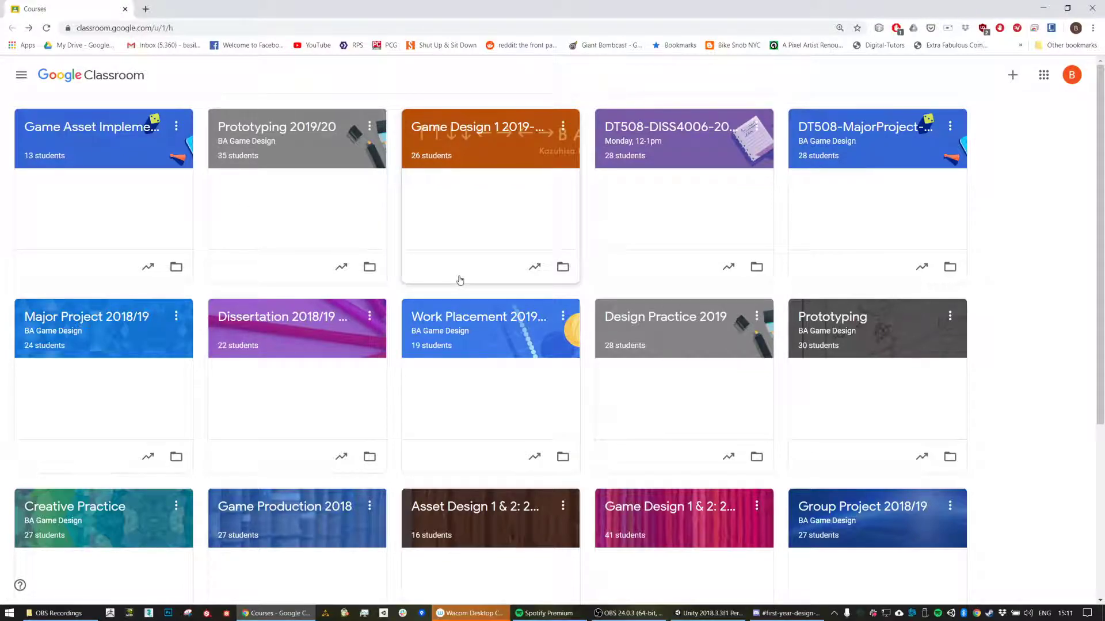
{"action": "left_click", "coordinate": [1043, 8]}
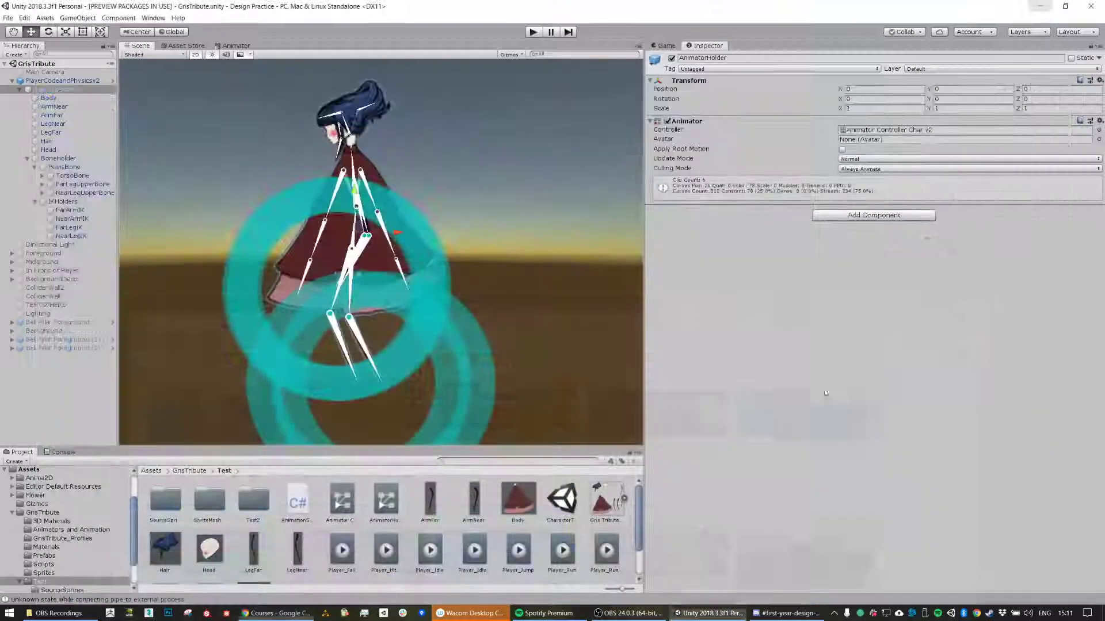
Step: Open the Animation window for AnimatorHolder and check its list of animation clips
{"action": "middle_click_drag", "start_coordinate": [351, 253], "coordinate": [384, 248]}
{"action": "scroll", "coordinate": [383, 248], "scroll_direction": "up", "scroll_amount": 3}
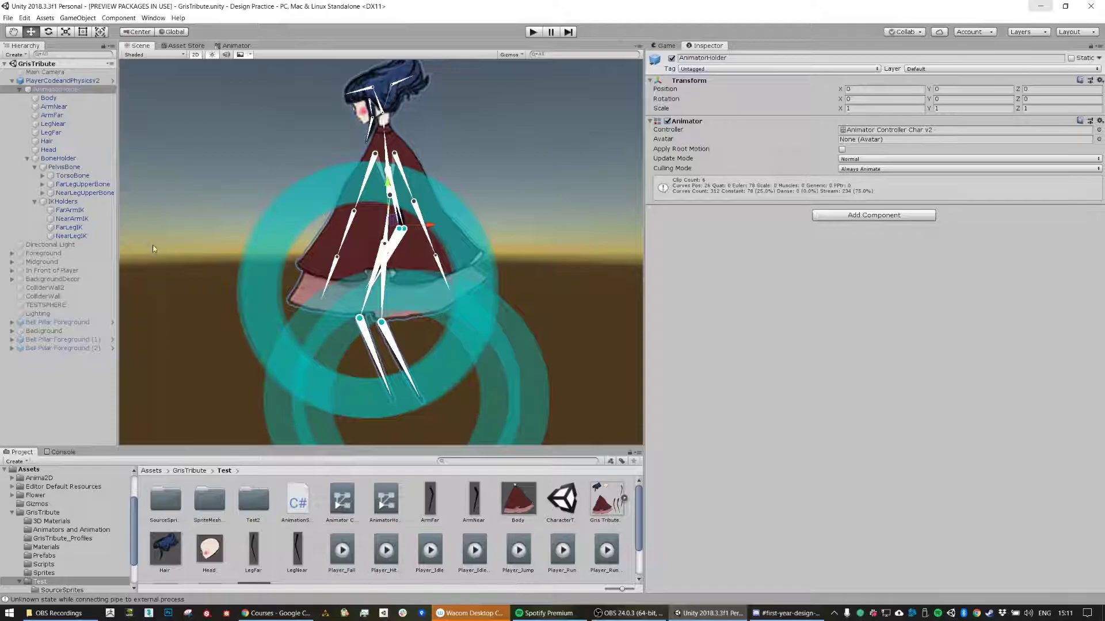
{"action": "left_click", "coordinate": [150, 18]}
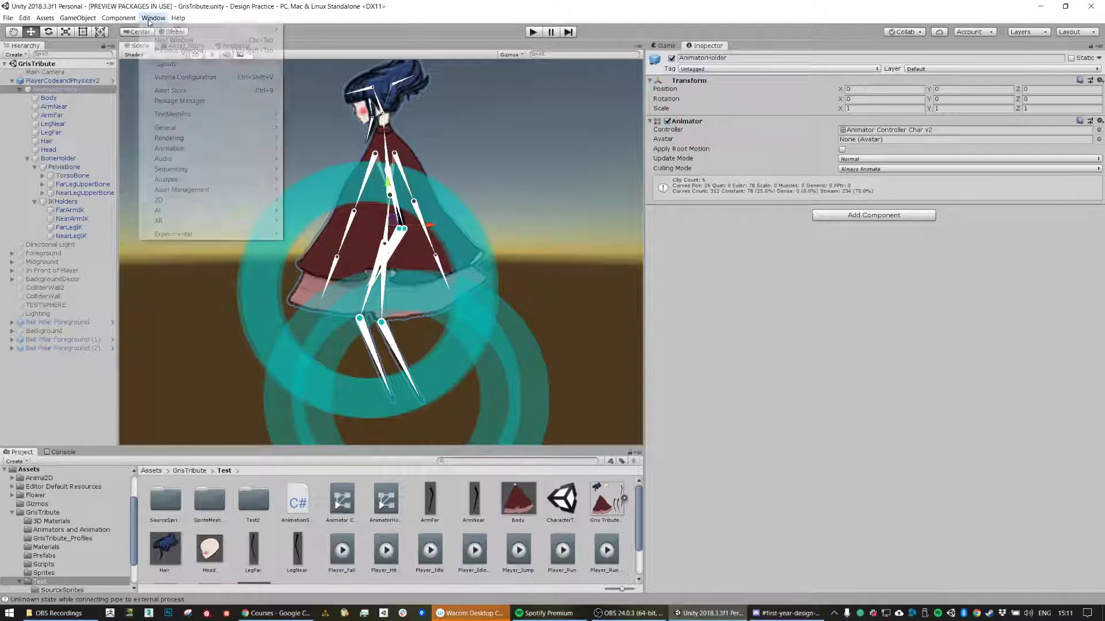
{"action": "mouse_move", "coordinate": [190, 151]}
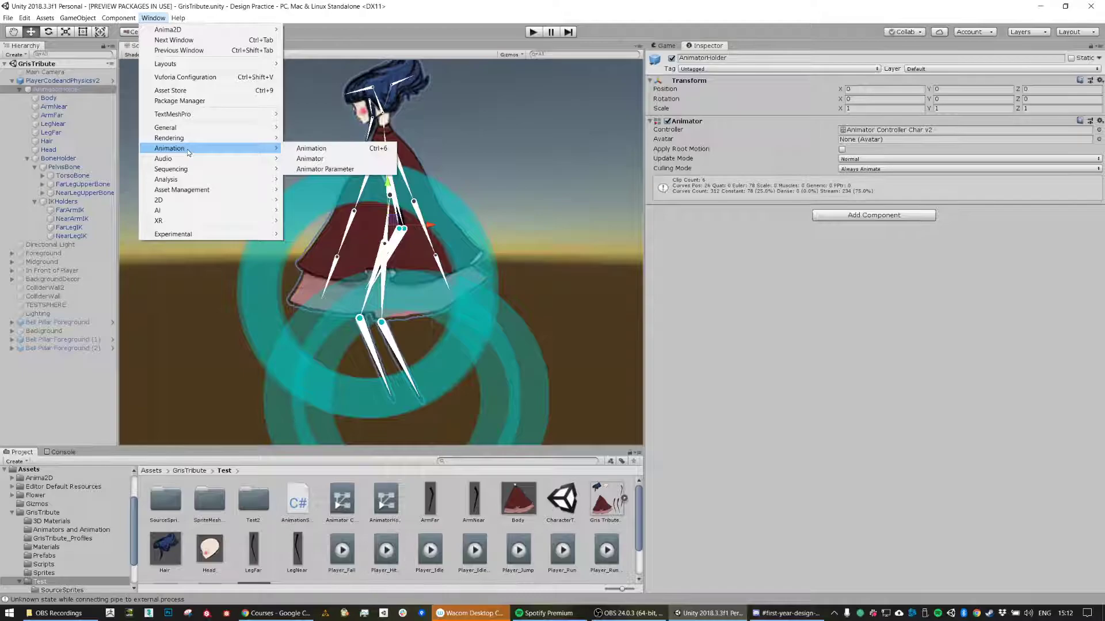
{"action": "left_click", "coordinate": [336, 151]}
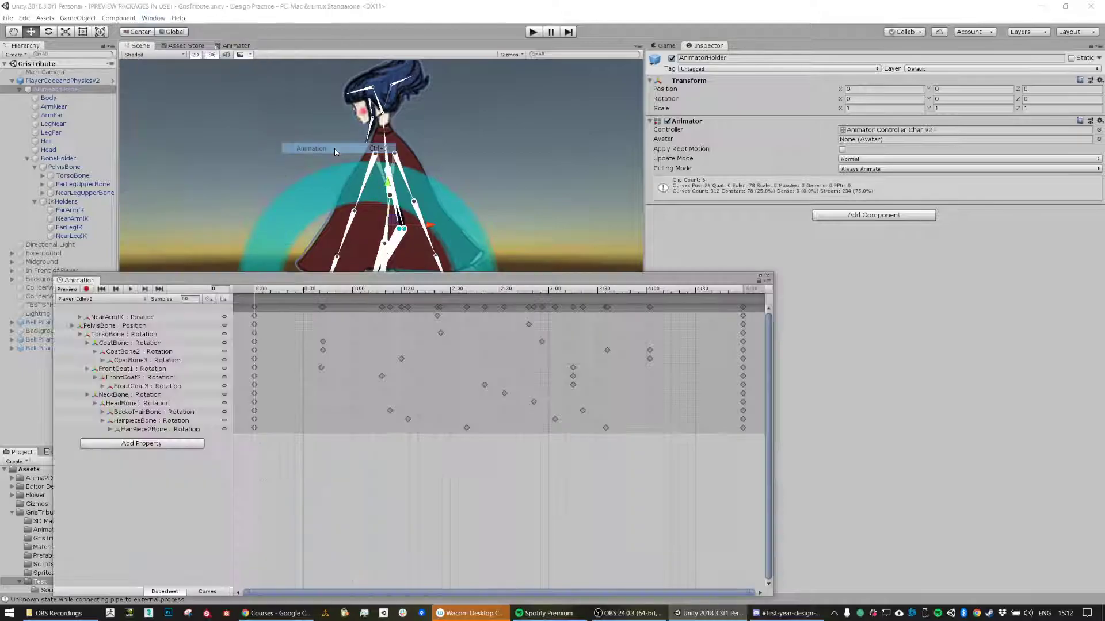
{"action": "left_click", "coordinate": [123, 300]}
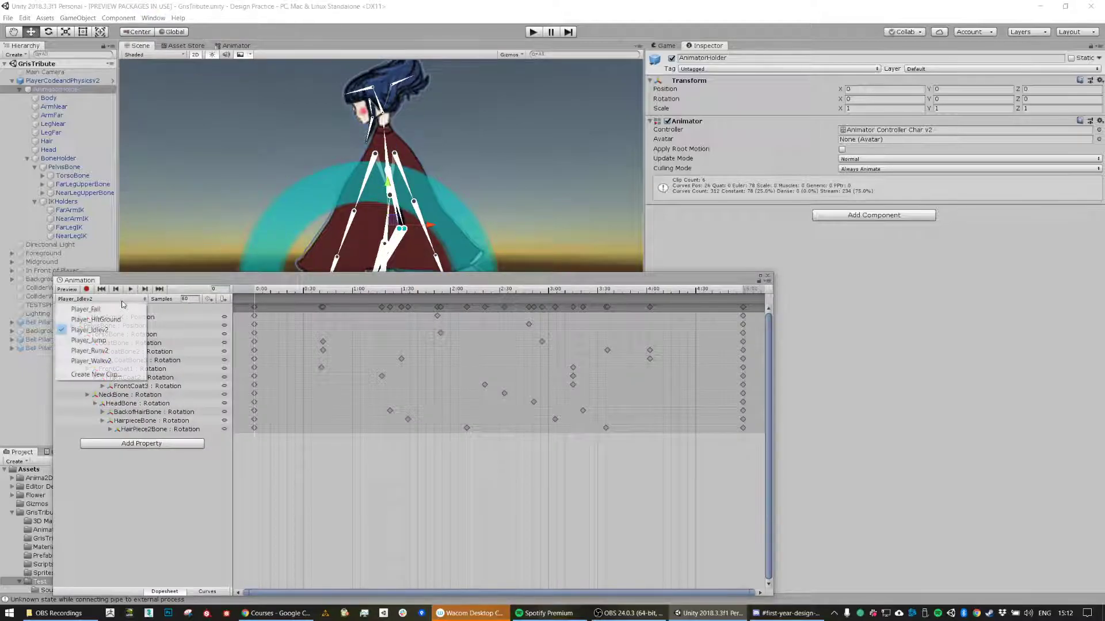
{"action": "left_click", "coordinate": [123, 304]}
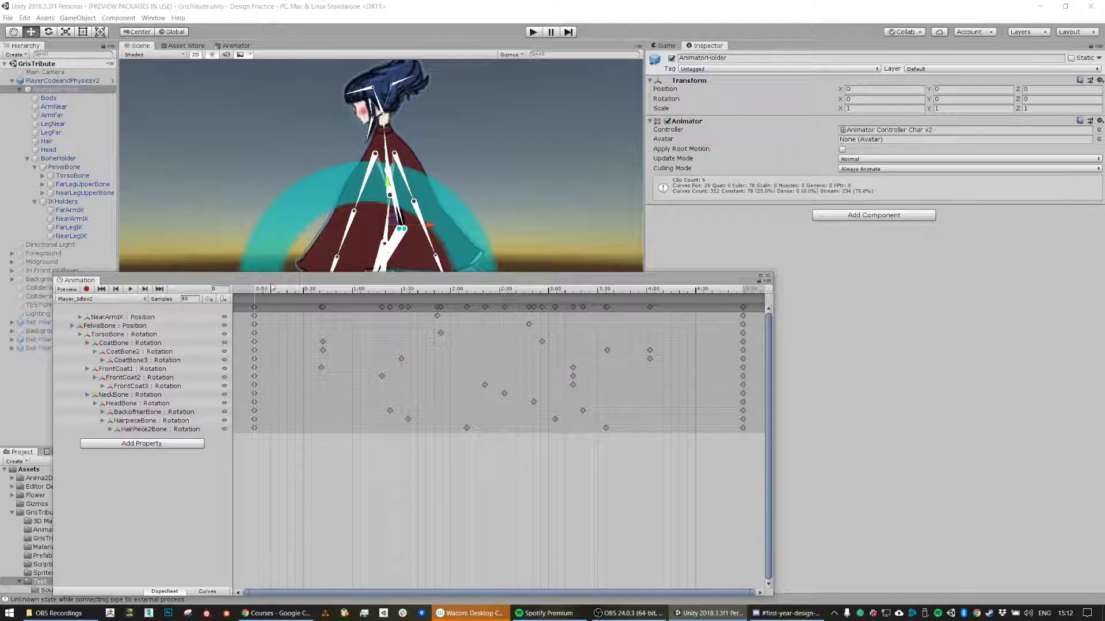
Step: Move the Animation window clear of the character and play the Player_Idlev2 clip
{"action": "left_click_drag", "start_coordinate": [130, 280], "coordinate": [147, 328]}
{"action": "left_click", "coordinate": [148, 338]}
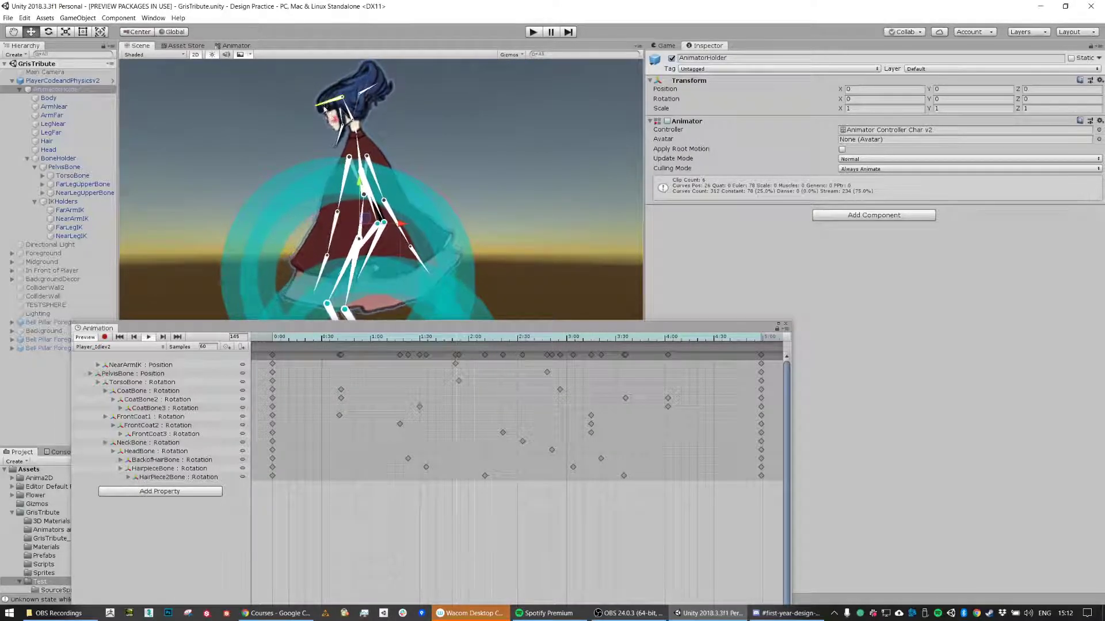
{"action": "mouse_move", "coordinate": [440, 211]}
{"action": "middle_mouse_down"}
{"action": "mouse_move", "coordinate": [436, 158]}
{"action": "mouse_move", "coordinate": [452, 196]}
{"action": "middle_mouse_up"}
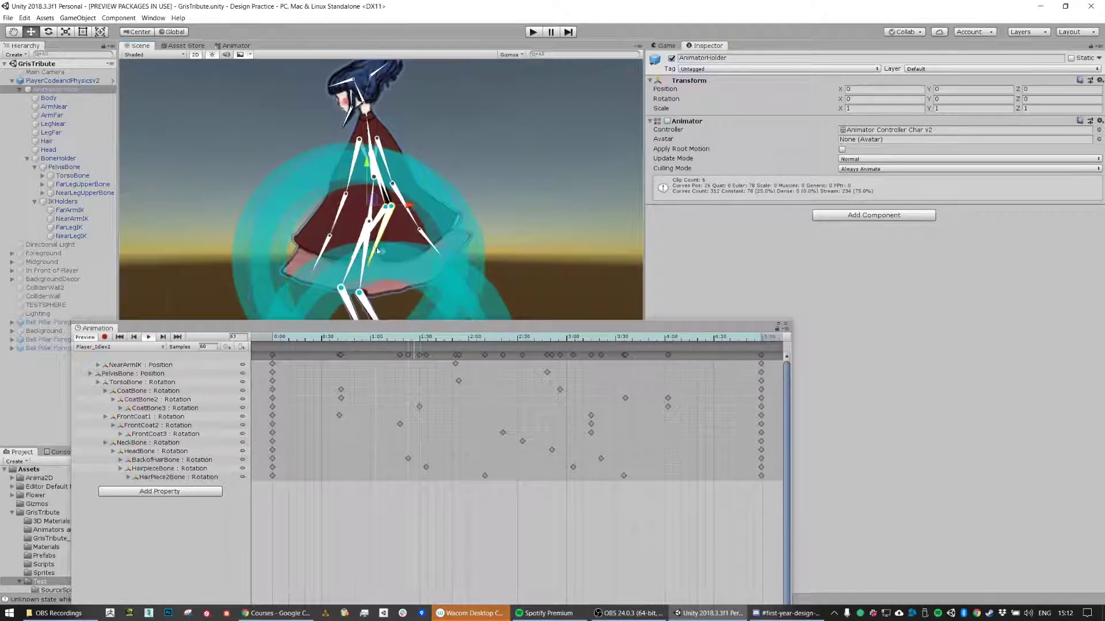
{"action": "scroll", "coordinate": [460, 221], "scroll_direction": "down", "scroll_amount": 5}
{"action": "scroll", "coordinate": [466, 219], "scroll_direction": "down", "scroll_amount": 5}
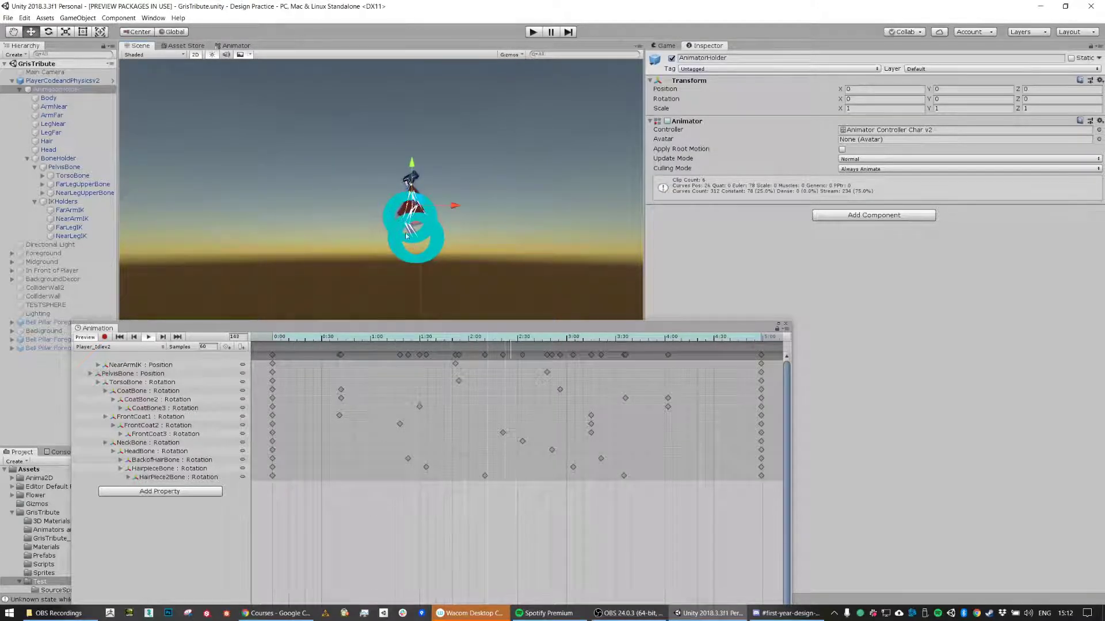
Step: Turn off 3D Icons, Show Grid and Selection Outline in the scene's gizmo settings
{"action": "left_click", "coordinate": [511, 54]}
{"action": "left_click", "coordinate": [507, 68]}
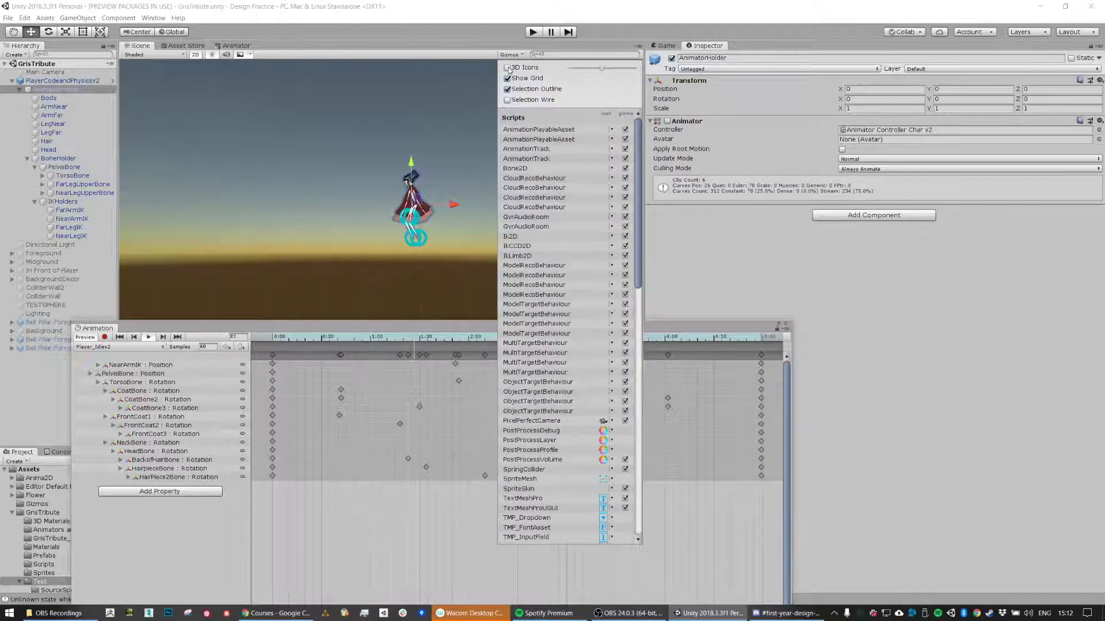
{"action": "left_click", "coordinate": [507, 78]}
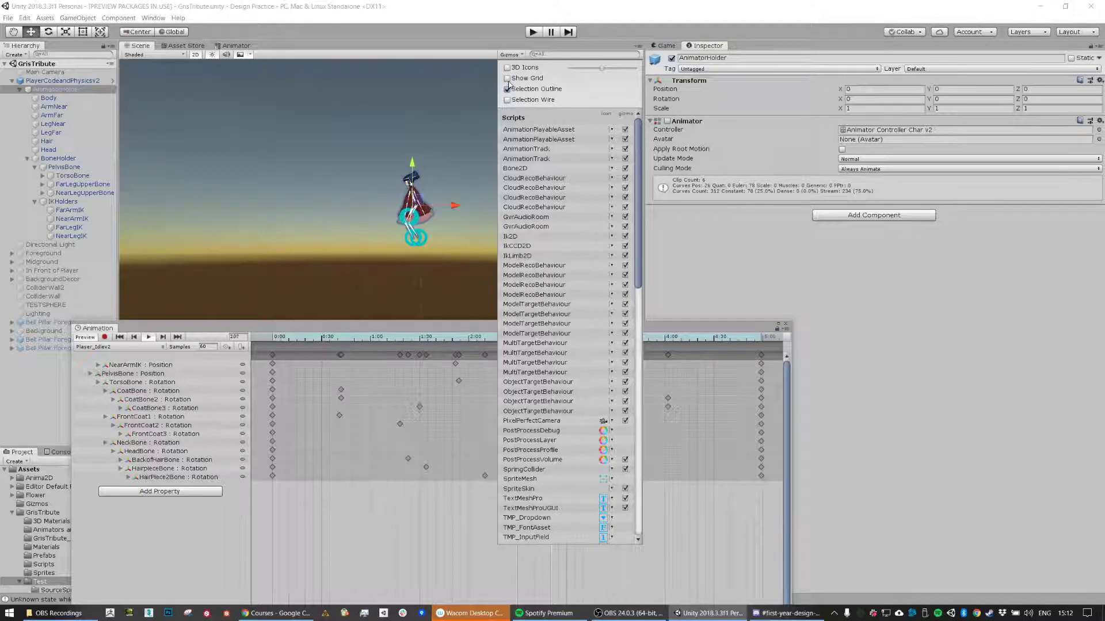
{"action": "left_click", "coordinate": [507, 90]}
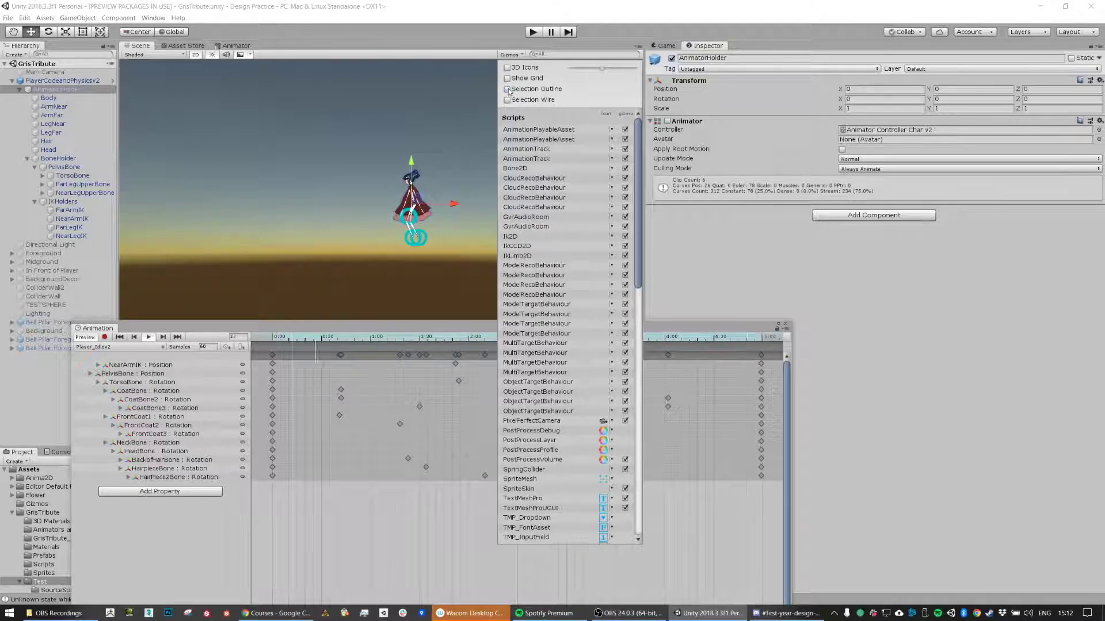
{"action": "left_click", "coordinate": [485, 128]}
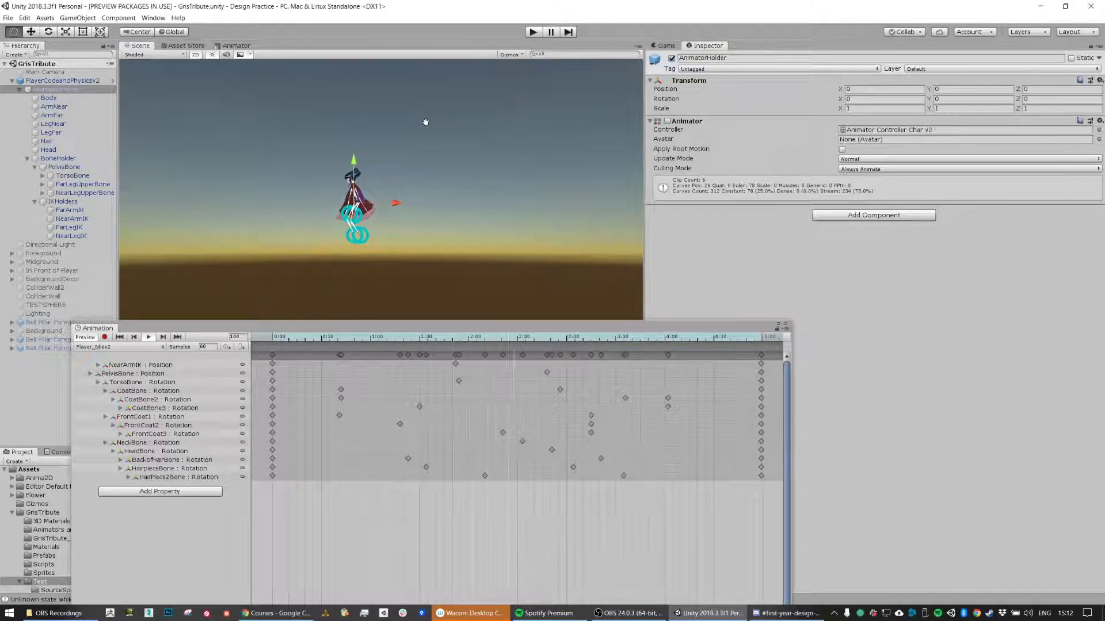
{"action": "left_click", "coordinate": [510, 54]}
{"action": "scroll", "coordinate": [543, 118], "scroll_direction": "down", "scroll_amount": 2}
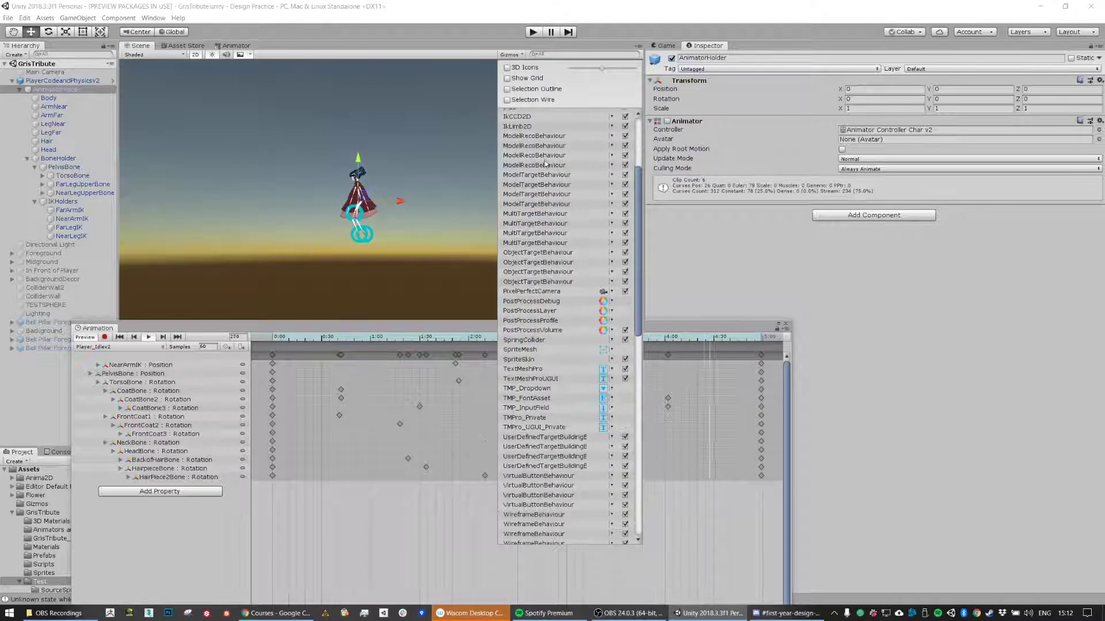
{"action": "scroll", "coordinate": [568, 168], "scroll_direction": "up", "scroll_amount": 2}
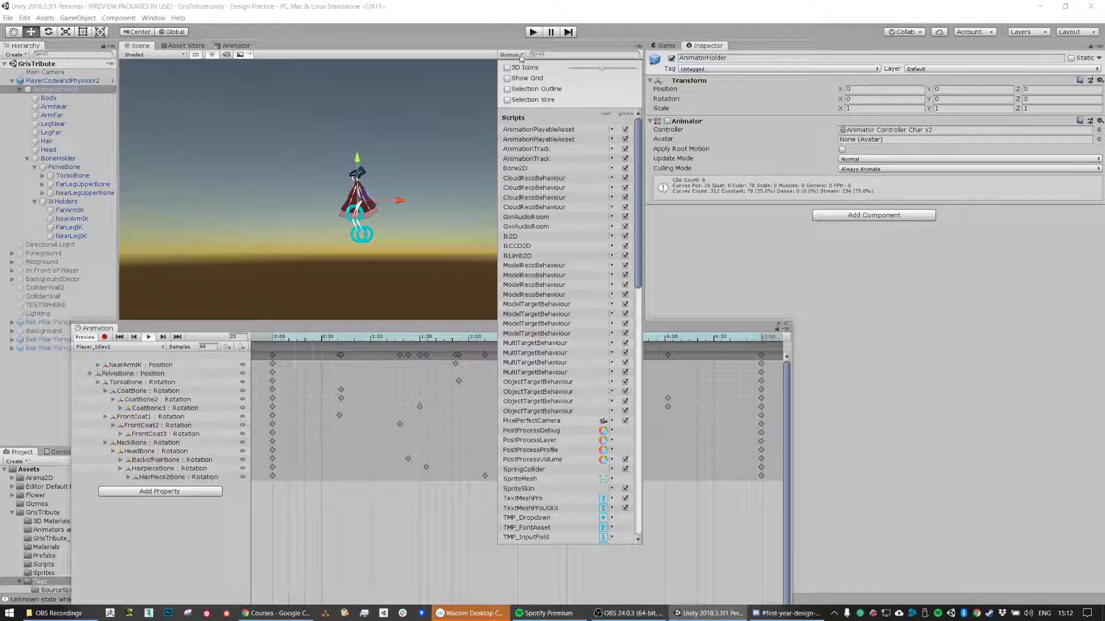
{"action": "left_click", "coordinate": [427, 158]}
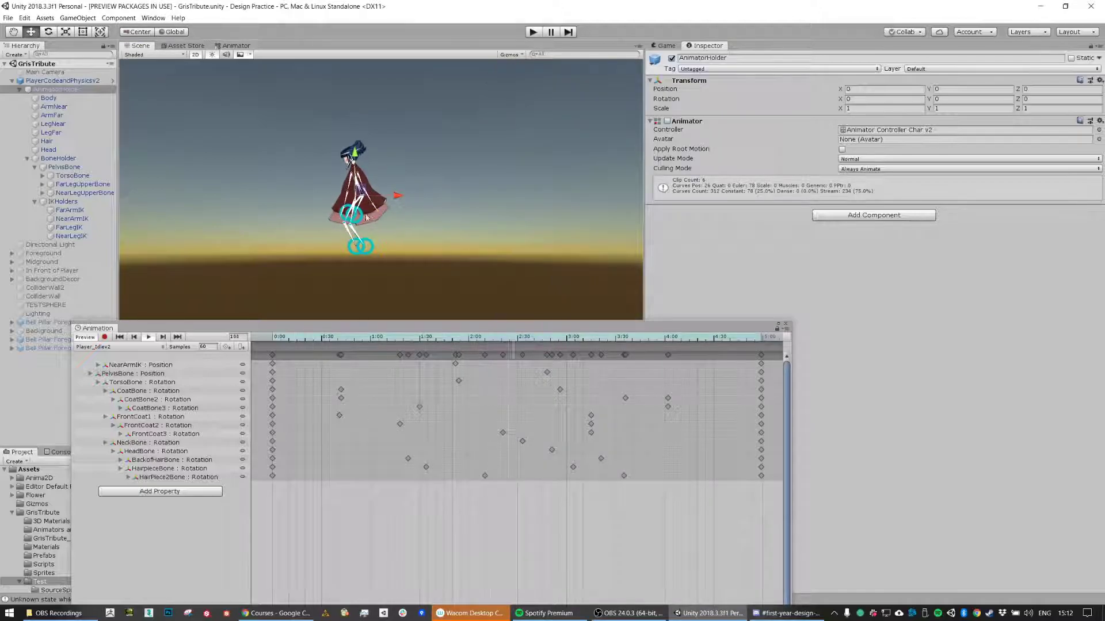
Step: Switch the animation preview on the character to the Player_Walkv2 clip
{"action": "scroll", "coordinate": [408, 192], "scroll_direction": "up", "scroll_amount": 3}
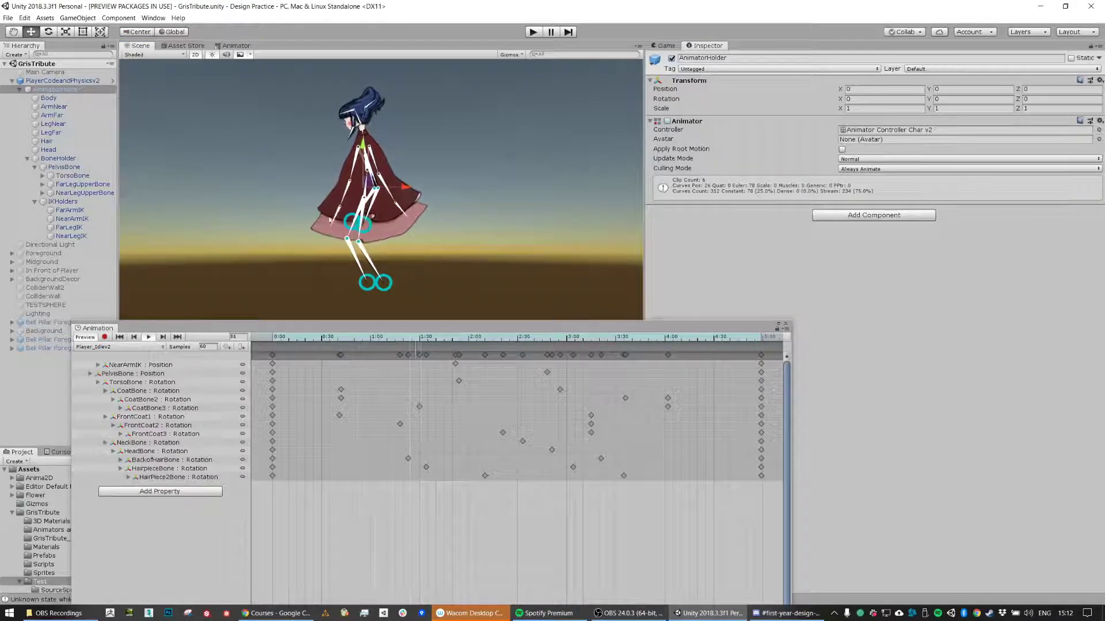
{"action": "scroll", "coordinate": [437, 218], "scroll_direction": "down", "scroll_amount": 3}
{"action": "scroll", "coordinate": [457, 221], "scroll_direction": "down", "scroll_amount": 3}
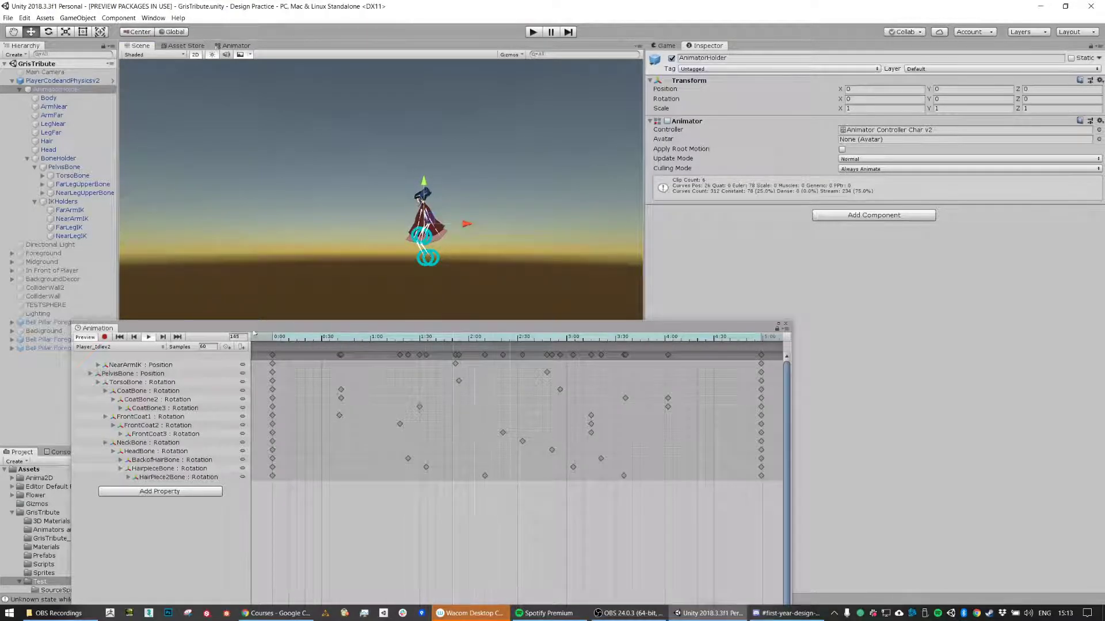
{"action": "left_click", "coordinate": [119, 347]}
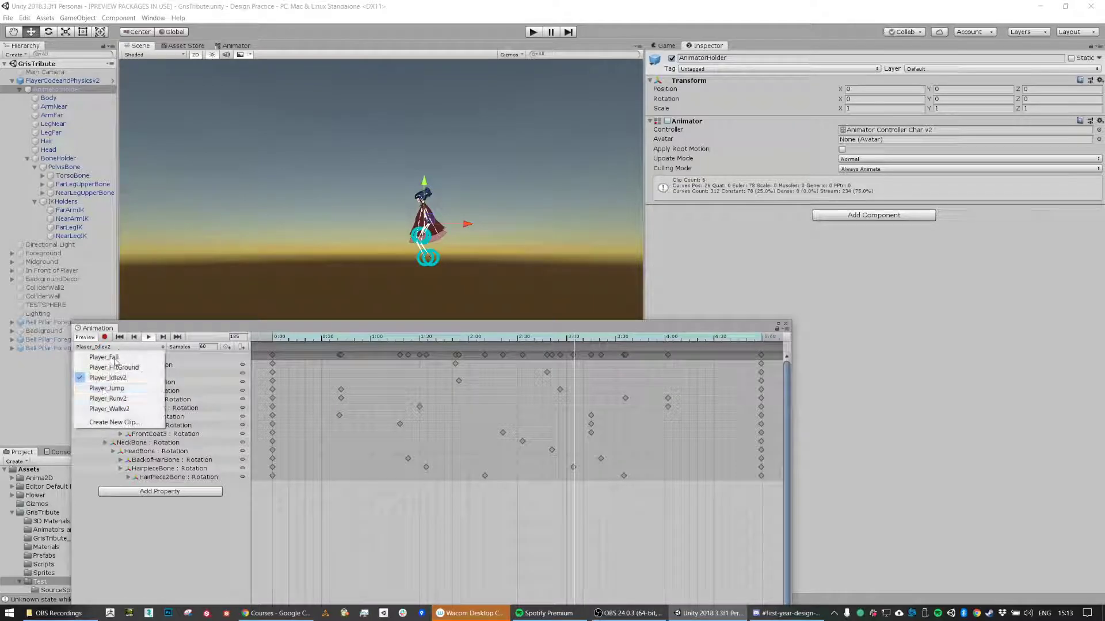
{"action": "left_click", "coordinate": [118, 411]}
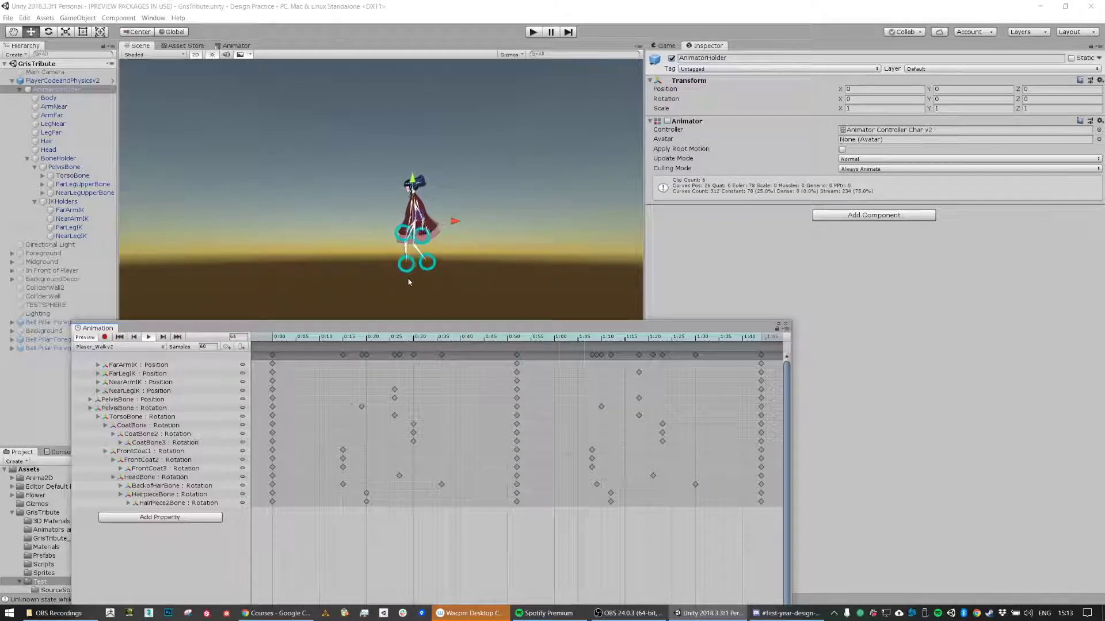
Step: Load the Player_Runv2 clip and play it on the character
{"action": "left_click", "coordinate": [118, 346]}
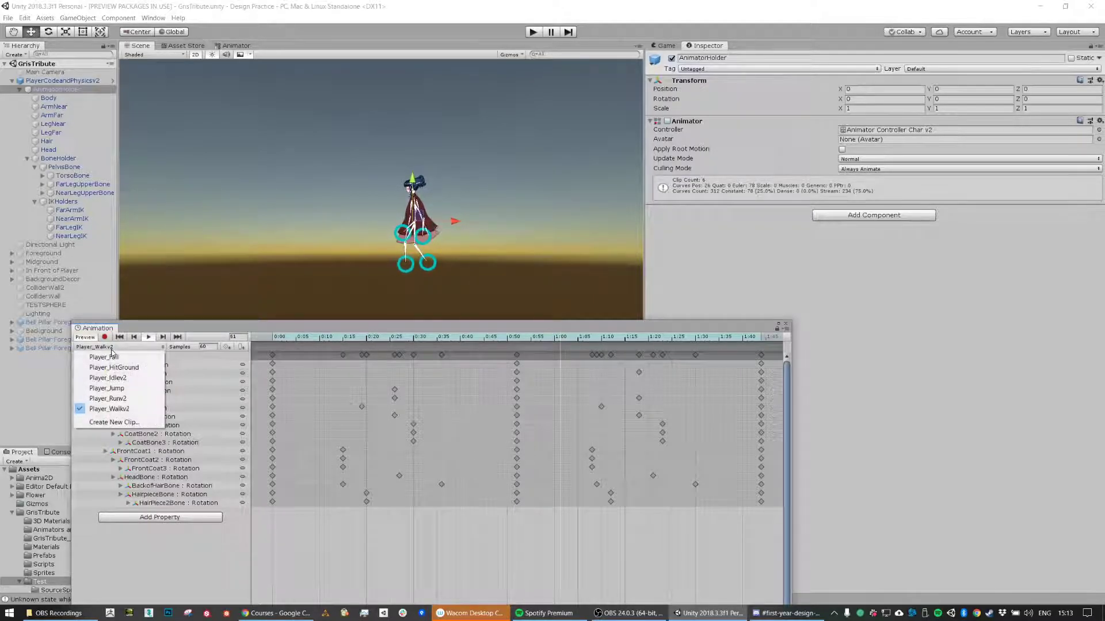
{"action": "left_click", "coordinate": [112, 398]}
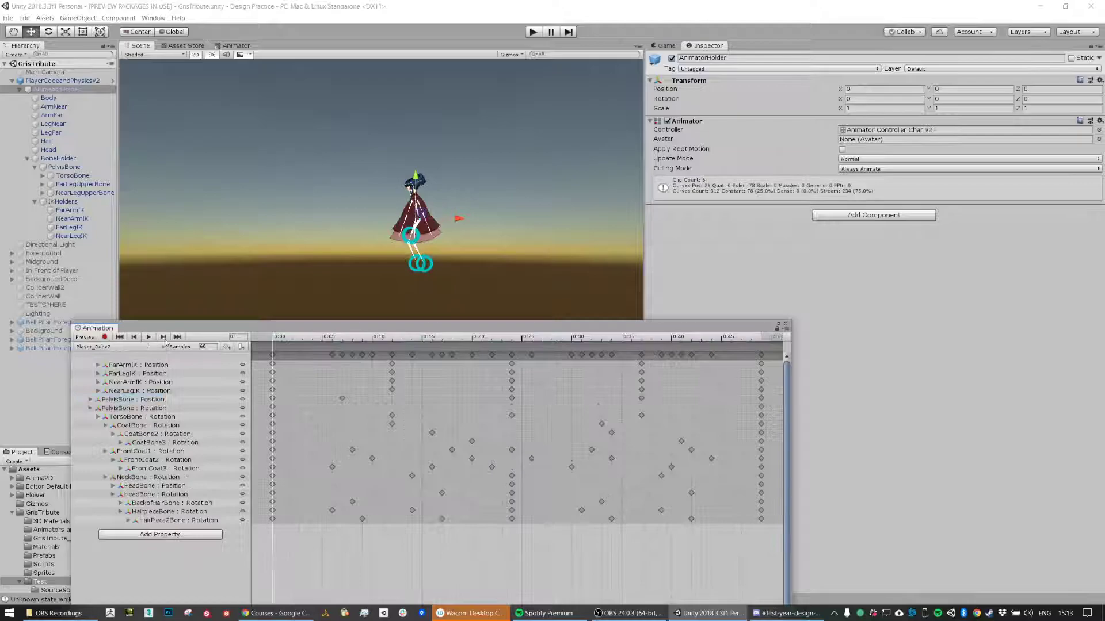
{"action": "left_click", "coordinate": [149, 337]}
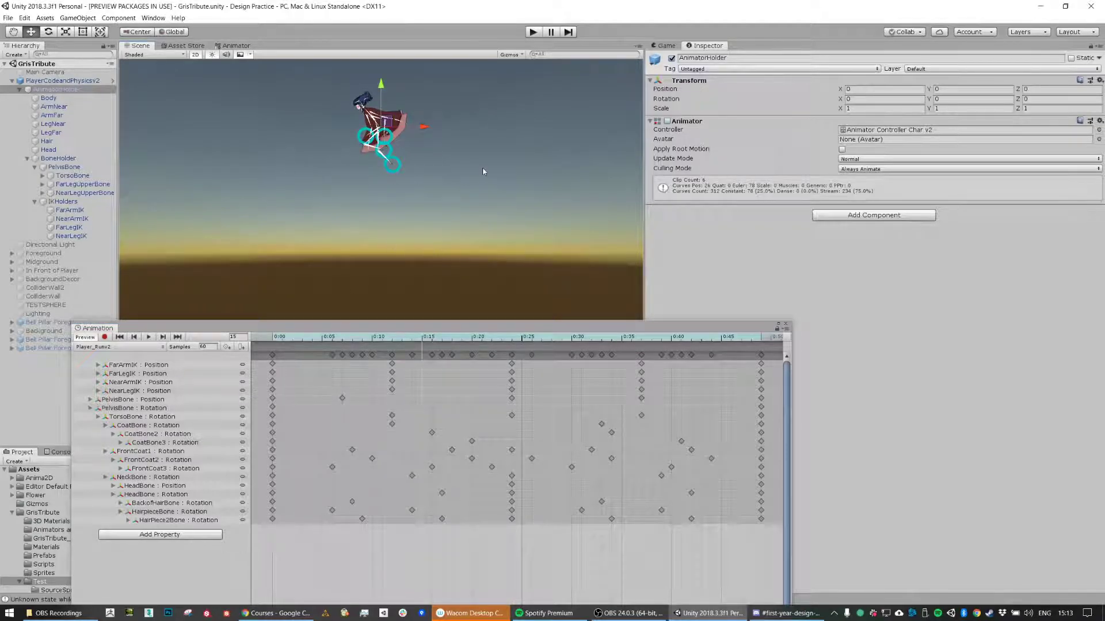
Step: Add a cube to the scene, stretch it to about 6.175 along X, and place it directly beneath the character's feet
{"action": "right_click", "coordinate": [39, 372]}
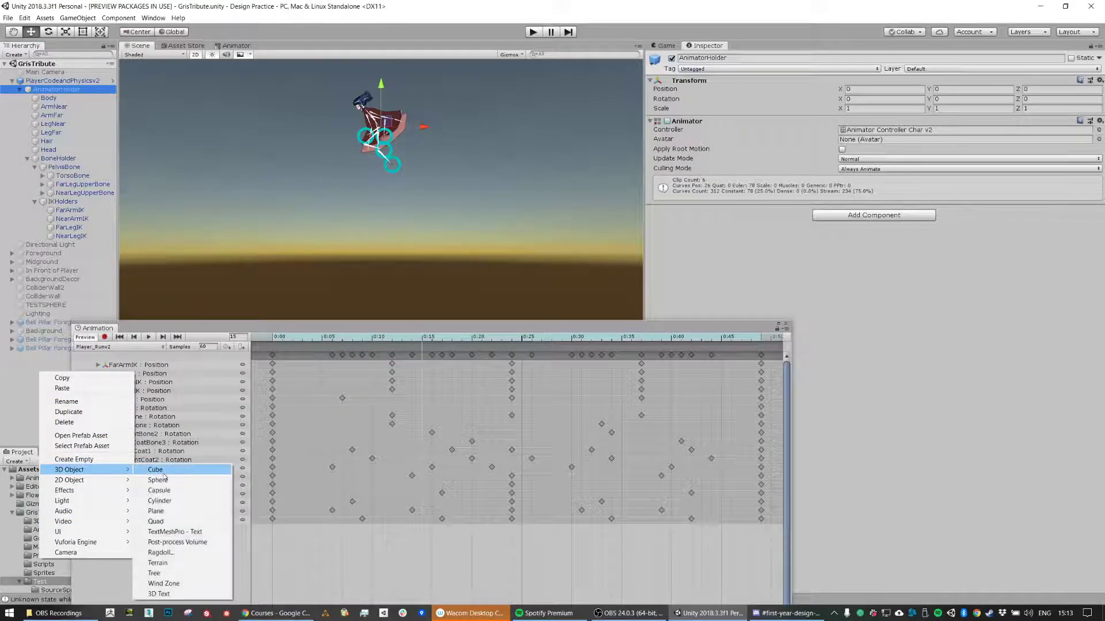
{"action": "left_click", "coordinate": [163, 470]}
{"action": "left_click_drag", "start_coordinate": [390, 248], "coordinate": [640, 251]}
{"action": "key", "text": "r"}
{"action": "key", "text": "e"}
{"action": "key", "text": "w"}
{"action": "left_click_drag", "start_coordinate": [389, 240], "coordinate": [397, 191]}
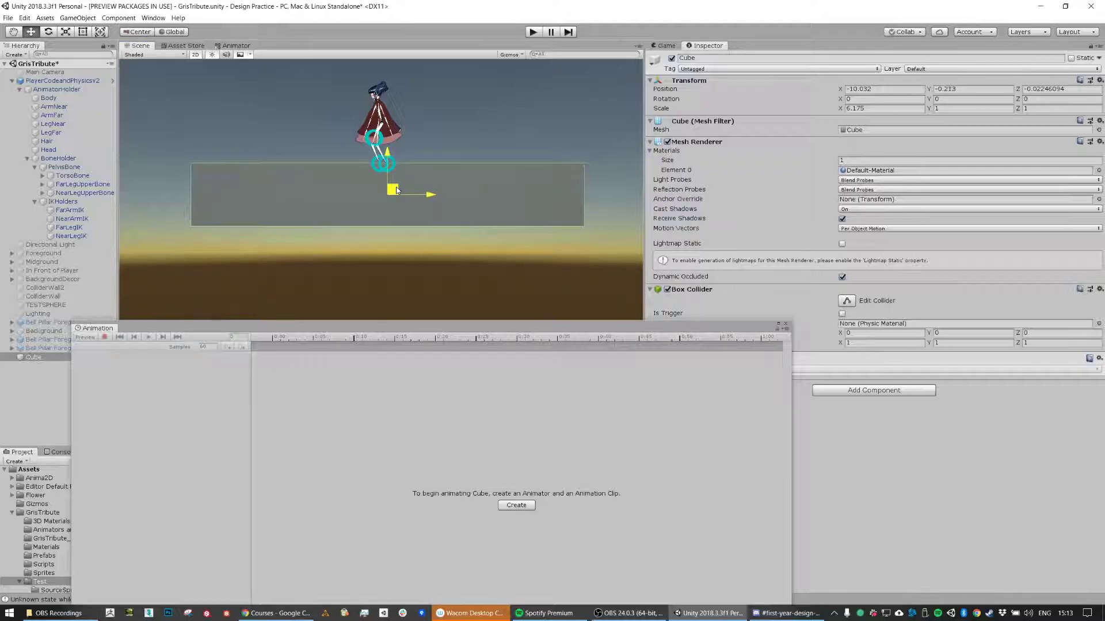
Step: Rename the ground cube beneath the character as CubeReference
{"action": "middle_click_drag", "start_coordinate": [436, 152], "coordinate": [448, 214]}
{"action": "scroll", "coordinate": [397, 206], "scroll_direction": "up", "scroll_amount": 12}
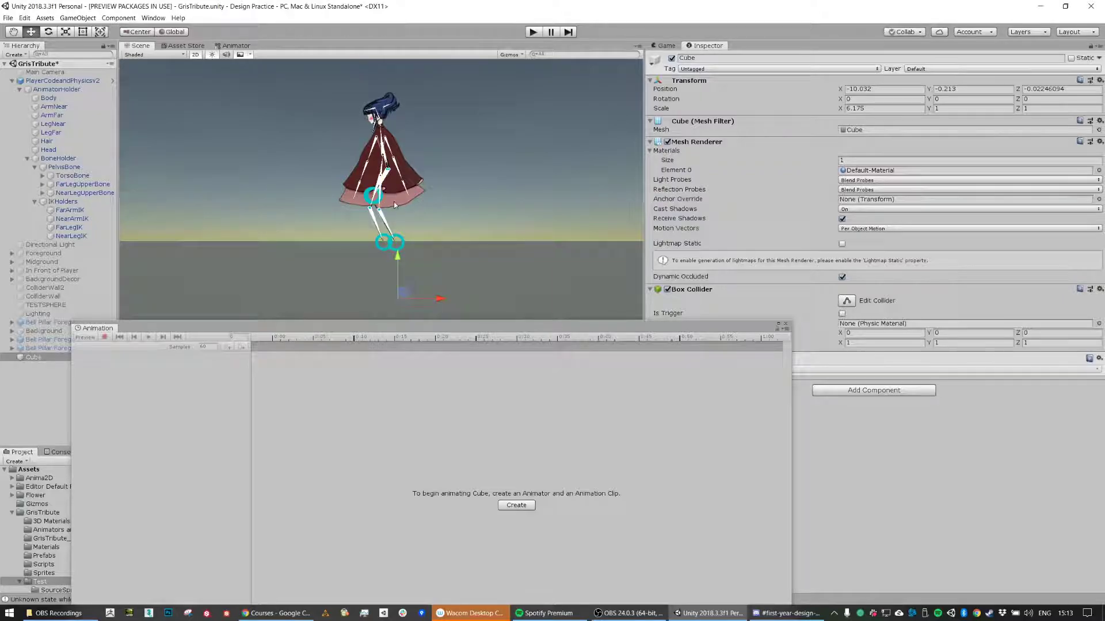
{"action": "scroll", "coordinate": [392, 200], "scroll_direction": "up", "scroll_amount": 2}
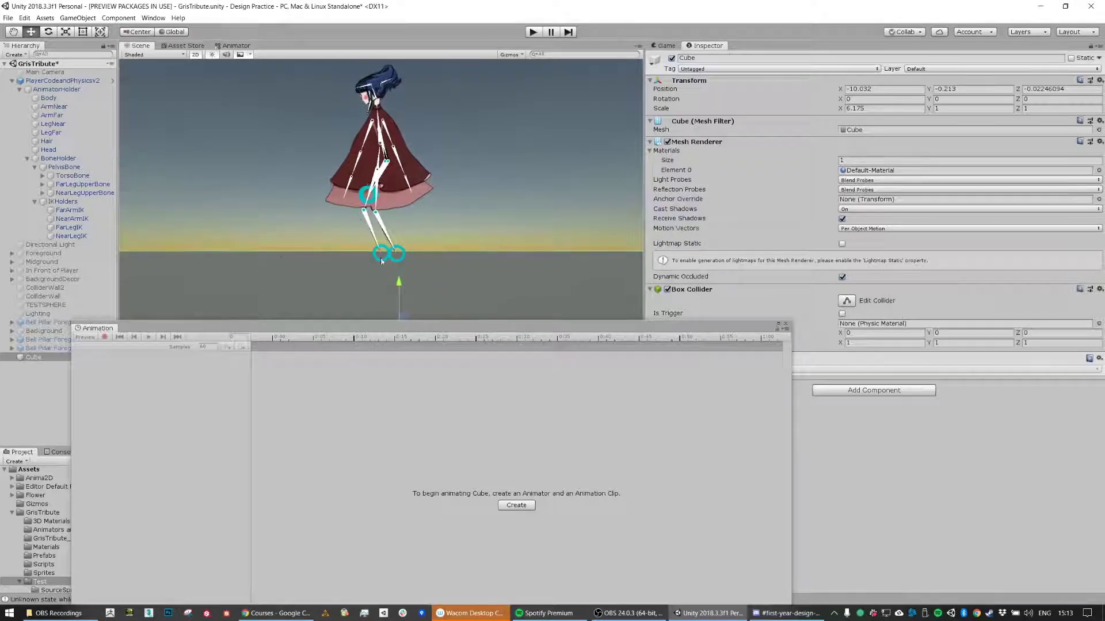
{"action": "middle_click_drag", "start_coordinate": [477, 244], "coordinate": [495, 260]}
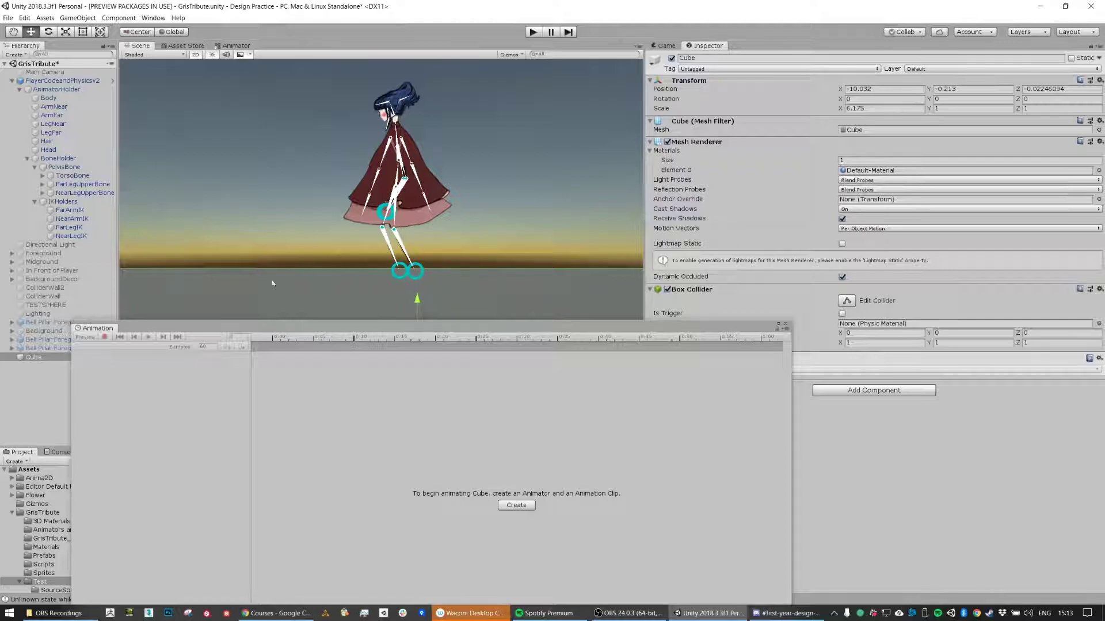
{"action": "left_click", "coordinate": [698, 59]}
{"action": "type", "text": "Reference"}
Step: Create a new animation clip named 2020Idle on the AnimatorHolder object, saved in the Test folder
{"action": "left_click", "coordinate": [56, 89]}
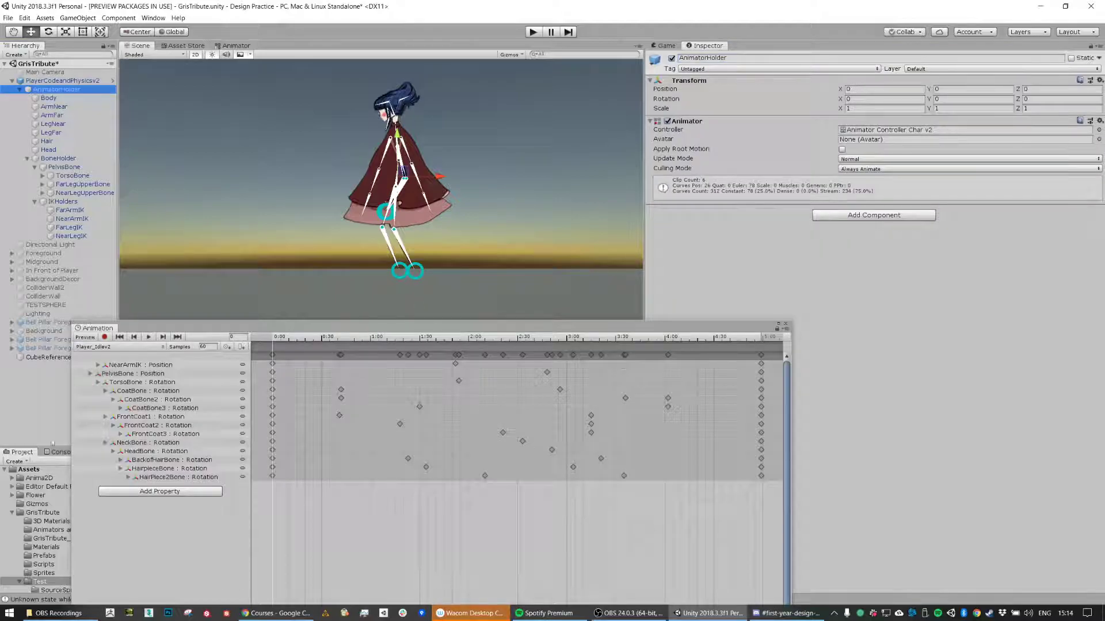
{"action": "left_click", "coordinate": [139, 346]}
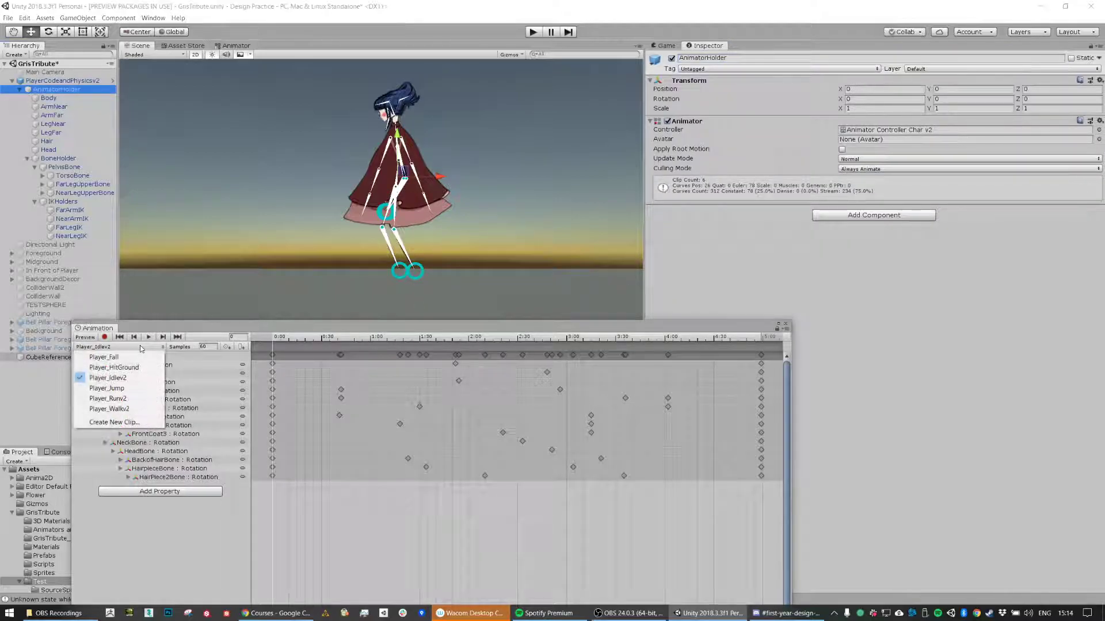
{"action": "left_click", "coordinate": [129, 423]}
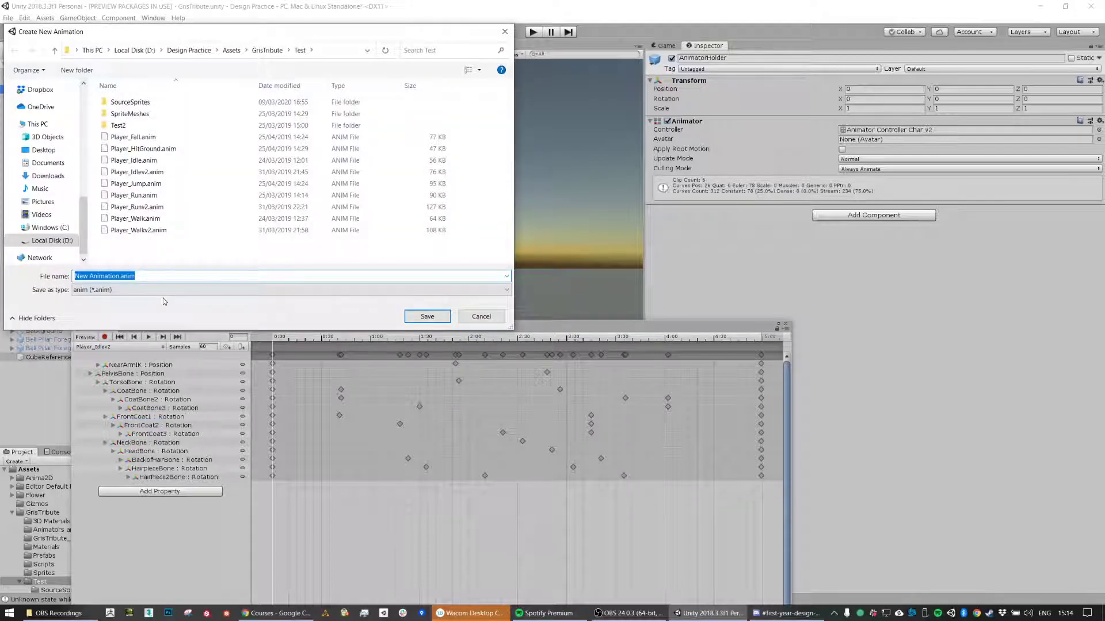
{"action": "type", "text": "2020Idle"}
{"action": "key", "text": "Return"}
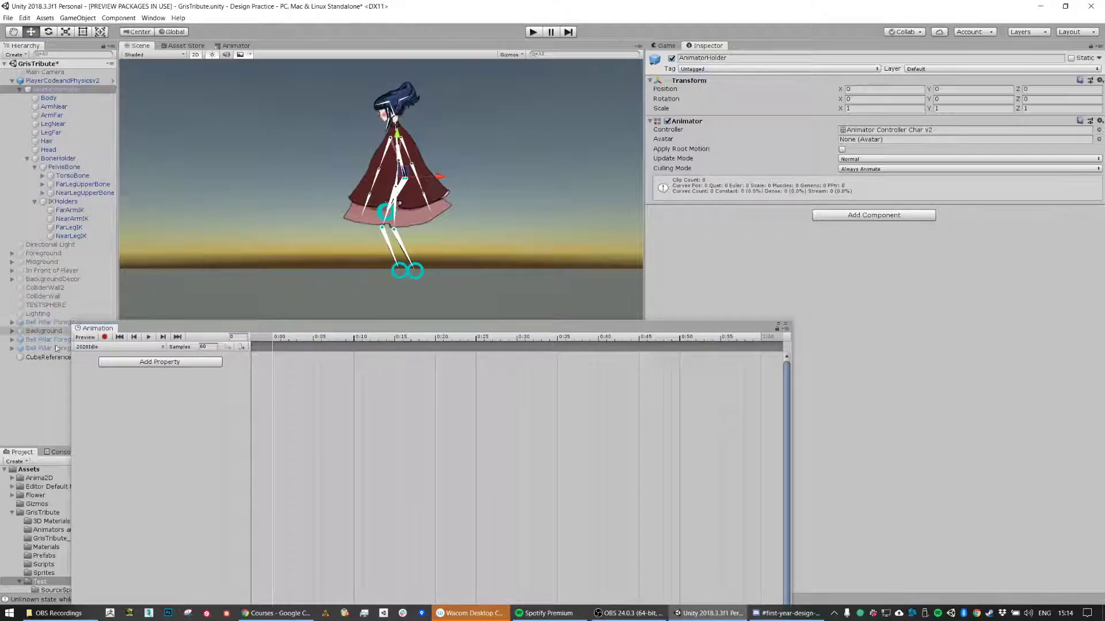
Step: Turn on keyframe recording for the 2020Idle clip
{"action": "left_click", "coordinate": [105, 337]}
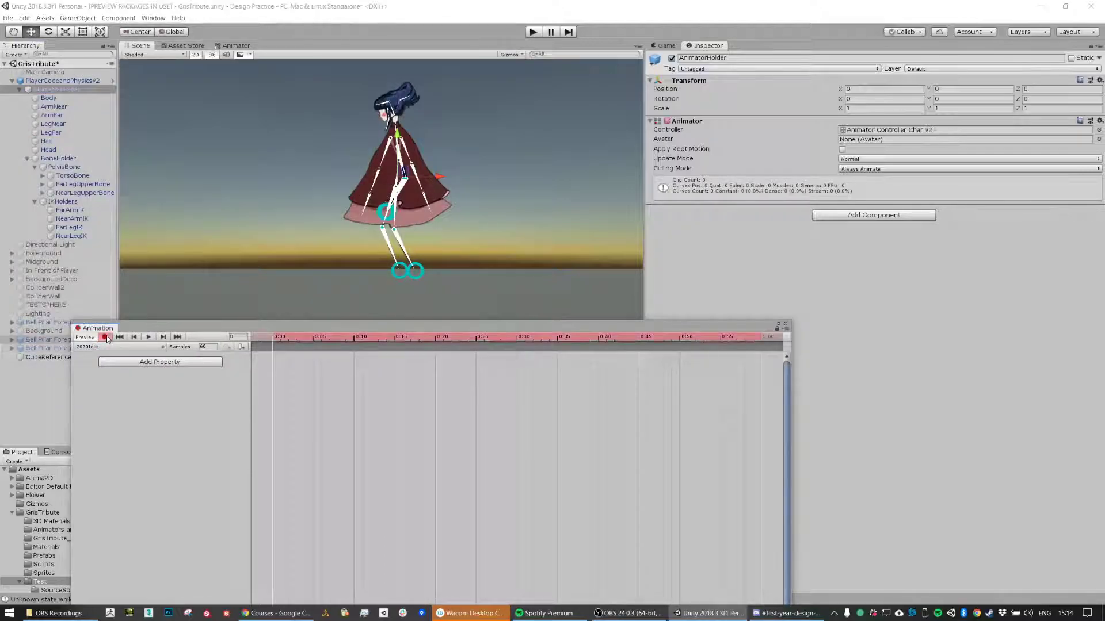
{"action": "left_click", "coordinate": [109, 338]}
{"action": "left_click", "coordinate": [109, 338]}
{"action": "left_click", "coordinate": [109, 339]}
{"action": "left_click", "coordinate": [109, 338]}
{"action": "left_click", "coordinate": [109, 338]}
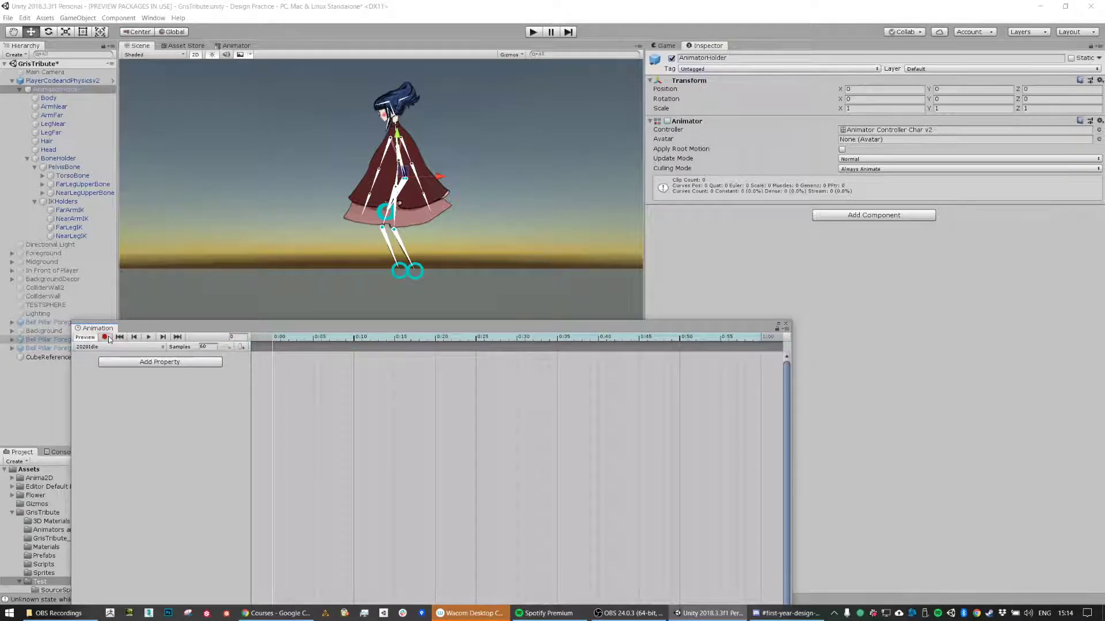
{"action": "left_click", "coordinate": [108, 339]}
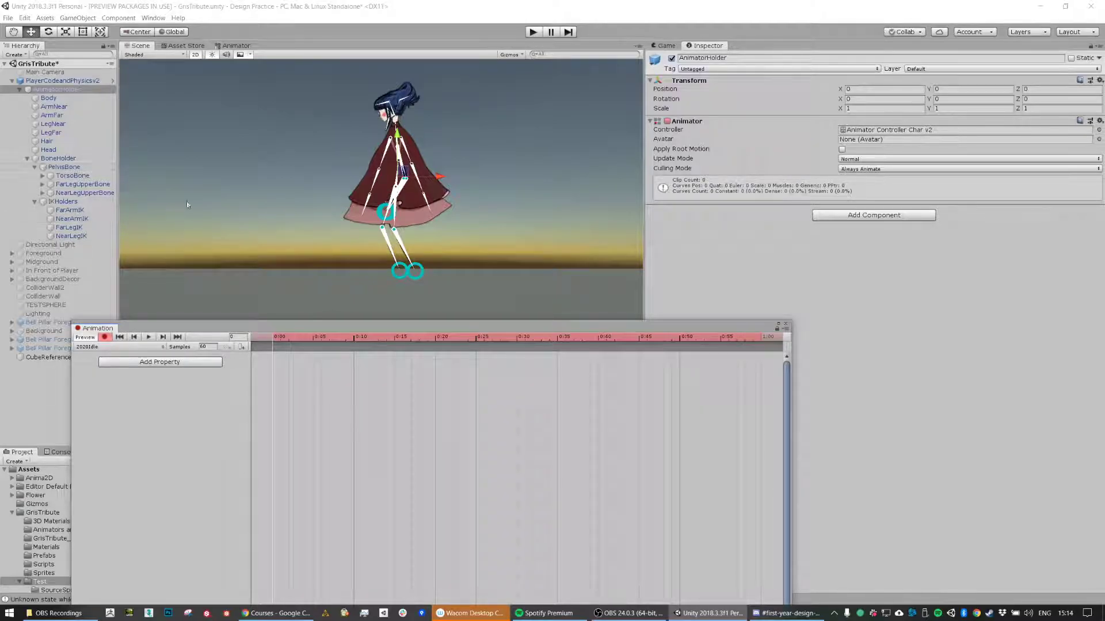
Step: Scrub the empty 2020Idle timeline to frame 60 and return to frame 0
{"action": "scroll", "coordinate": [165, 200], "scroll_direction": "up", "scroll_amount": 1}
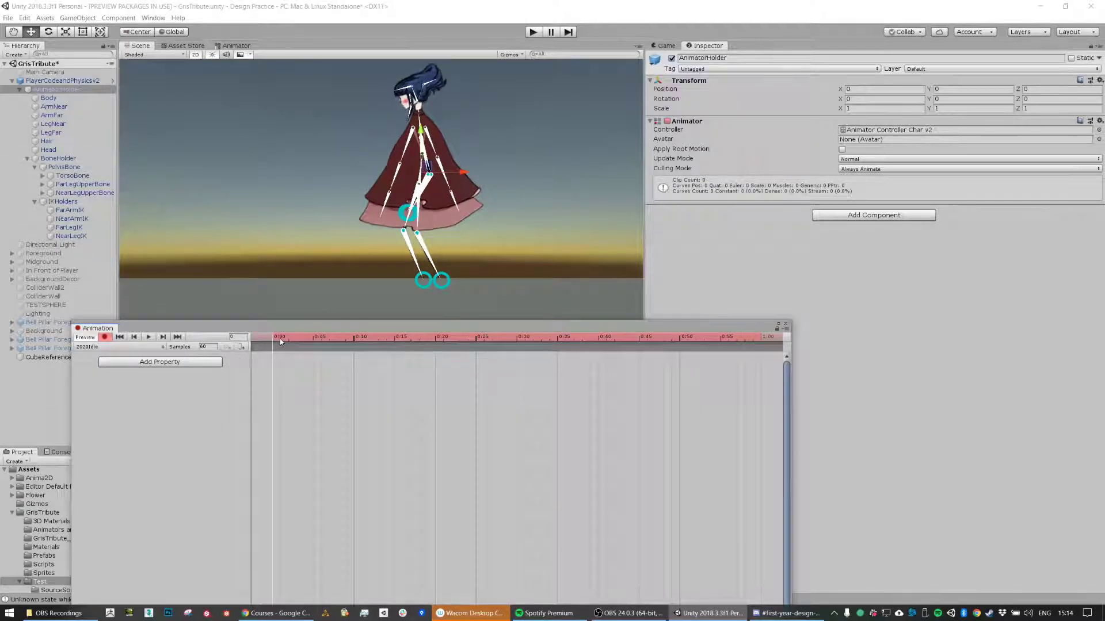
{"action": "scroll", "coordinate": [411, 354], "scroll_direction": "down", "scroll_amount": 1}
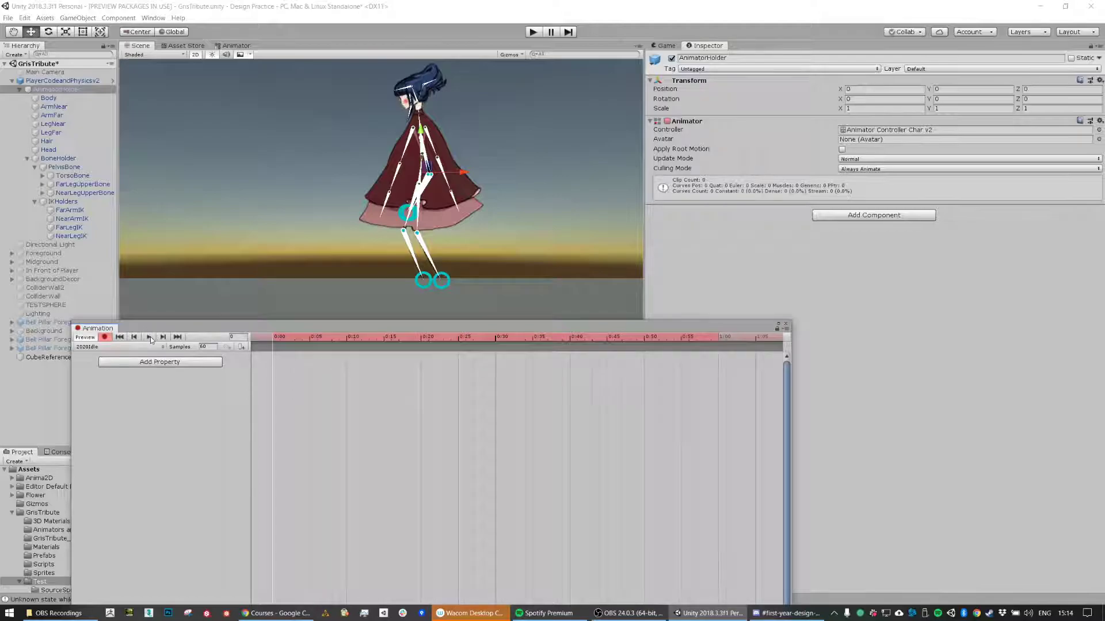
{"action": "left_click", "coordinate": [149, 337]}
{"action": "left_click_drag", "start_coordinate": [721, 338], "coordinate": [719, 337]}
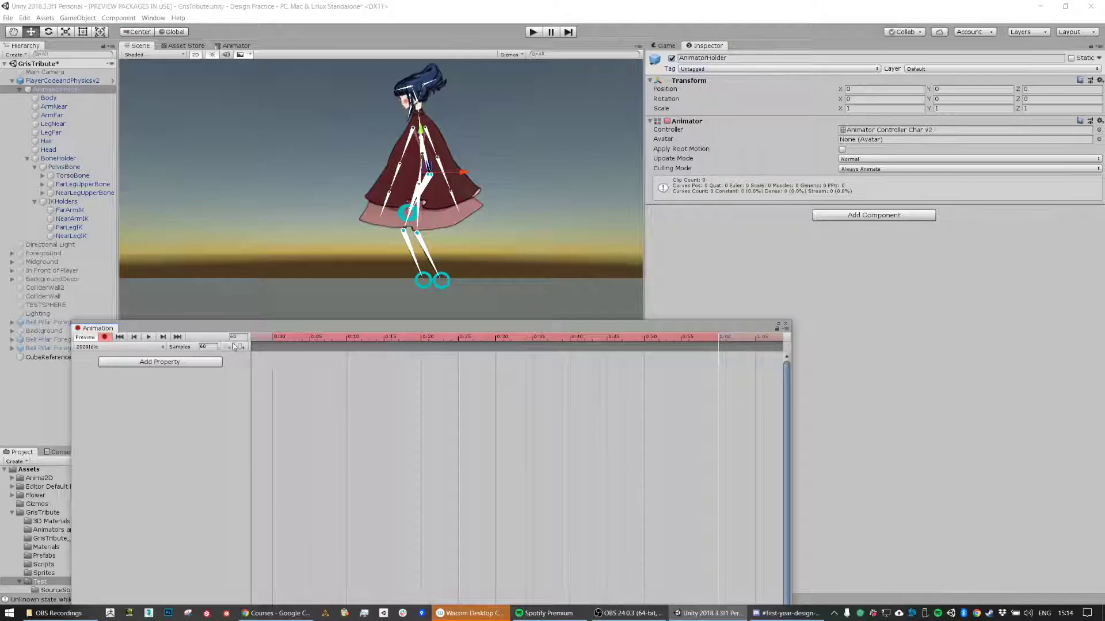
{"action": "left_click_drag", "start_coordinate": [673, 339], "coordinate": [191, 337]}
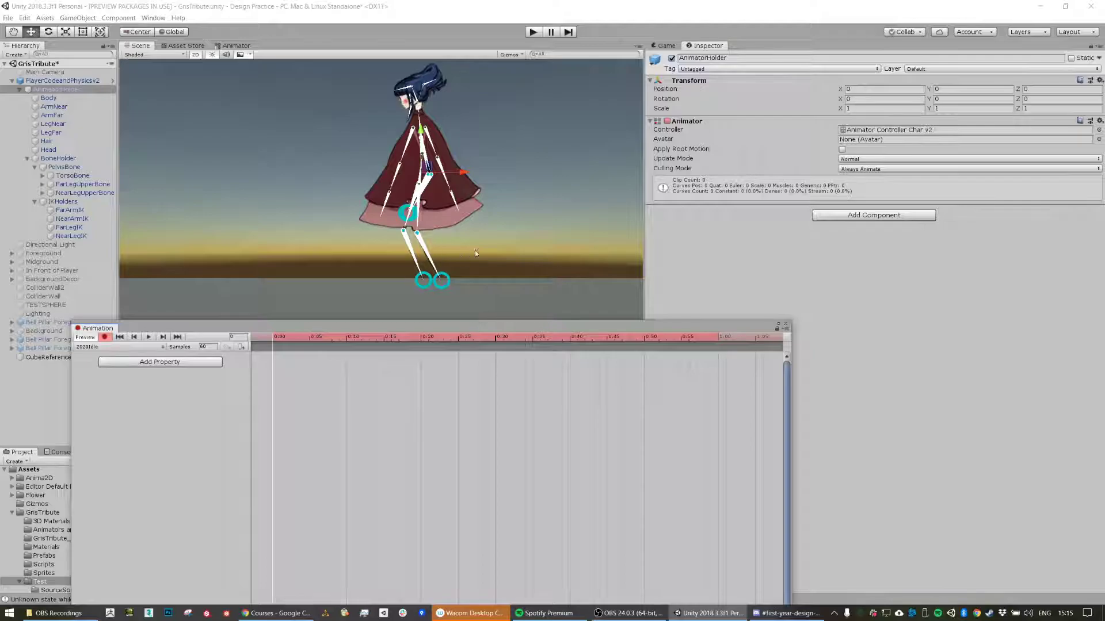
Step: At frame 0, move FarArmIK to about X -0.064, Y -0.381 and NearArmIK to about X 0.029, Y -0.386
{"action": "scroll", "coordinate": [420, 235], "scroll_direction": "up", "scroll_amount": 3}
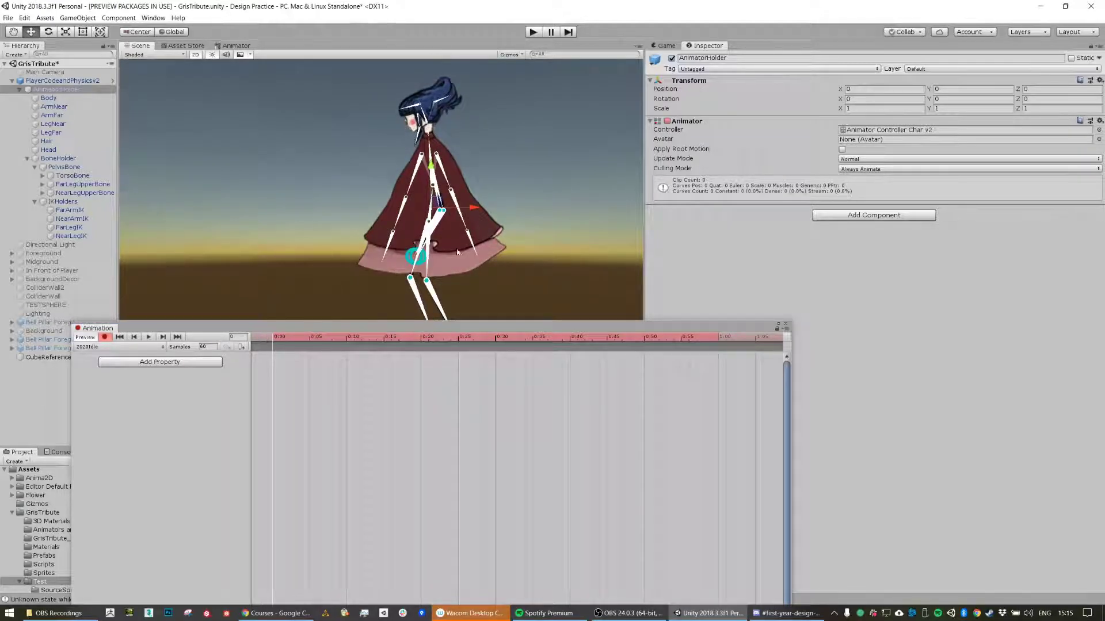
{"action": "mouse_move", "coordinate": [455, 233]}
{"action": "middle_mouse_down"}
{"action": "mouse_move", "coordinate": [448, 218]}
{"action": "mouse_move", "coordinate": [375, 216]}
{"action": "mouse_move", "coordinate": [436, 227]}
{"action": "middle_mouse_up"}
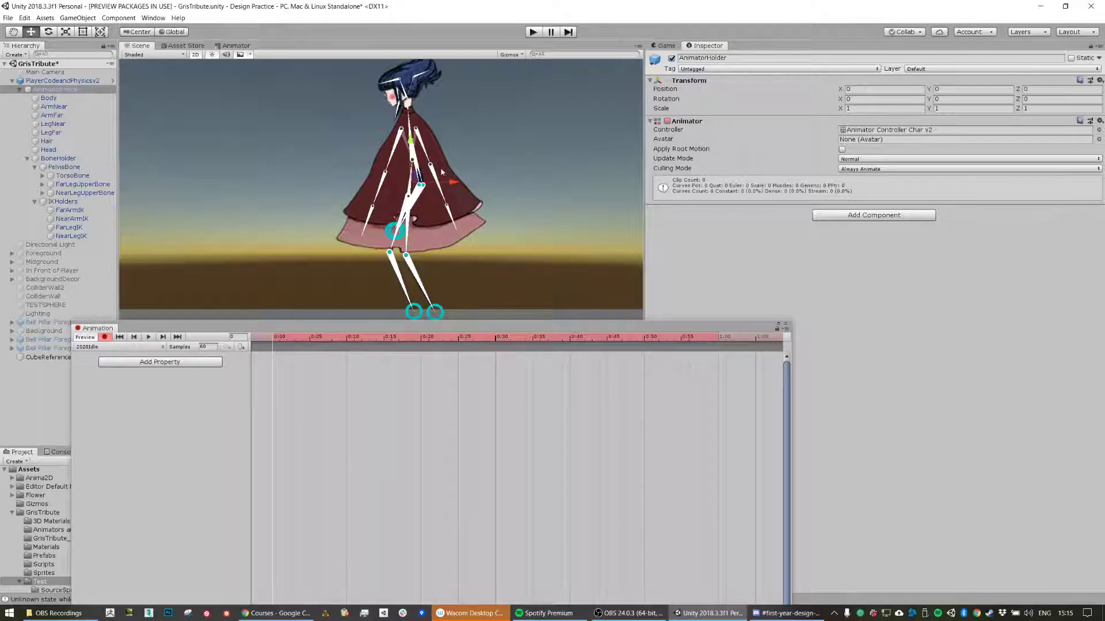
{"action": "left_click", "coordinate": [69, 210]}
{"action": "left_click_drag", "start_coordinate": [396, 229], "coordinate": [405, 226]}
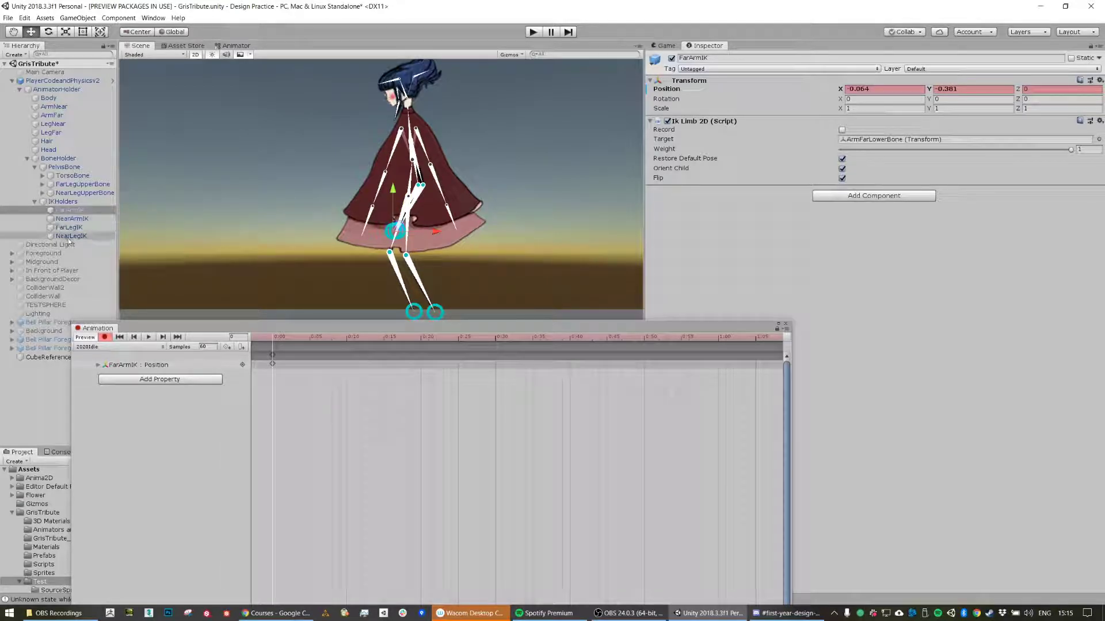
{"action": "left_click", "coordinate": [71, 219]}
{"action": "left_click_drag", "start_coordinate": [405, 226], "coordinate": [424, 229]}
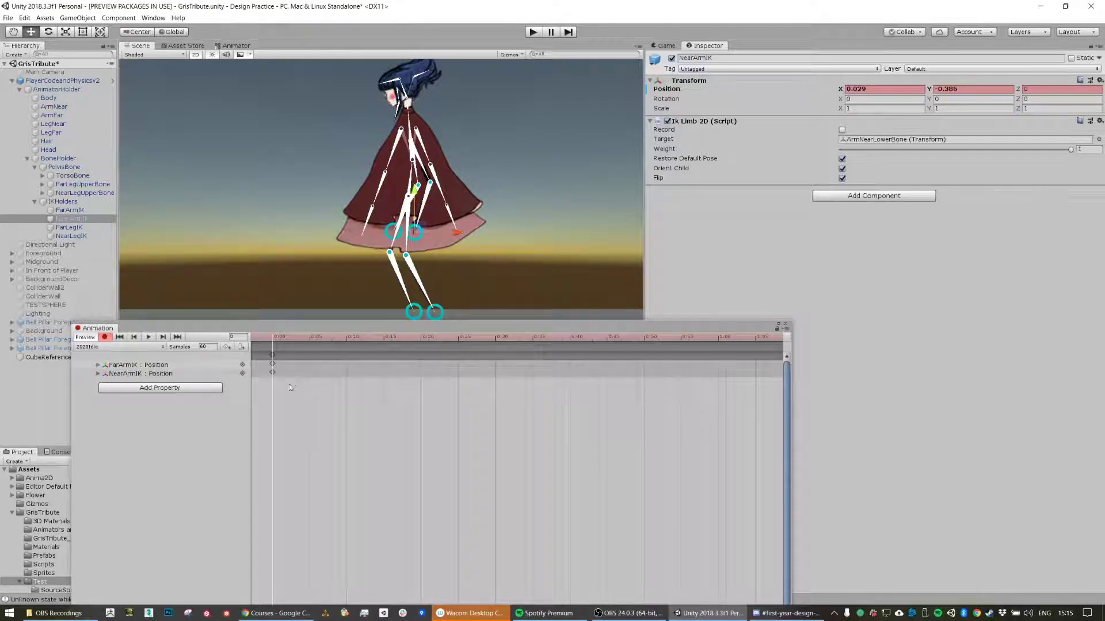
Step: Rotate the CoatBone inward to about -167.4 on Z at frame 0
{"action": "left_click", "coordinate": [98, 365]}
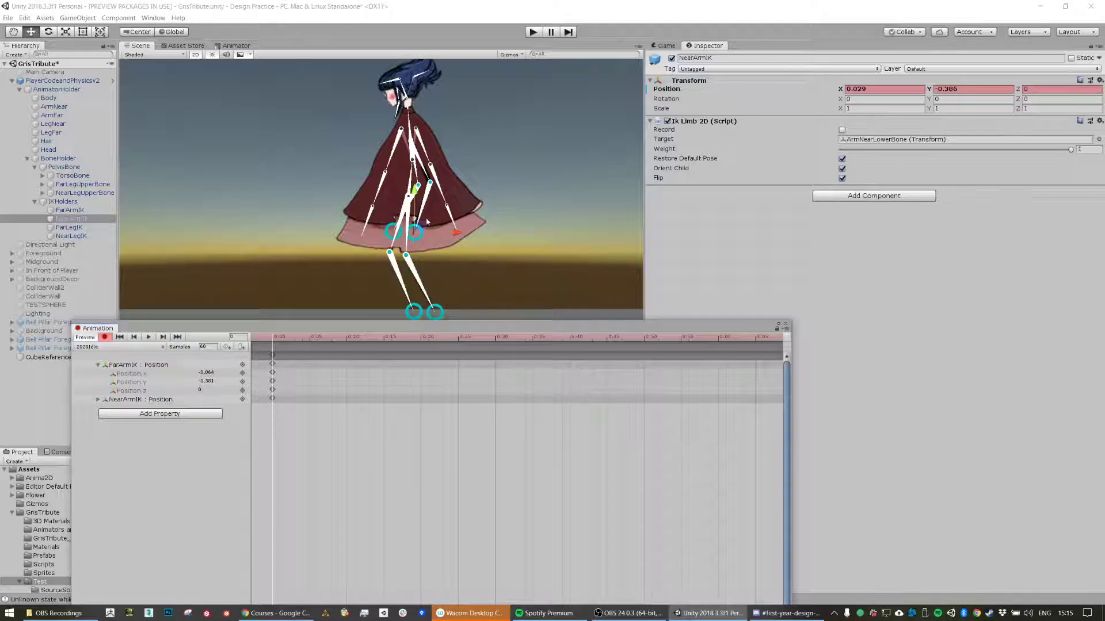
{"action": "left_click", "coordinate": [426, 152]}
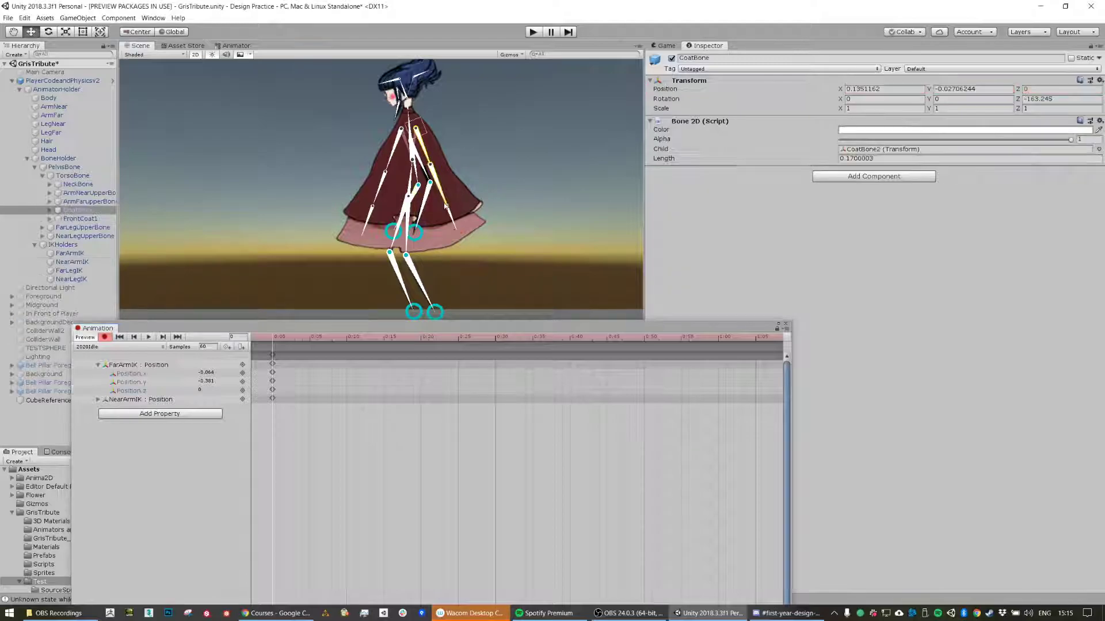
{"action": "key", "text": "e"}
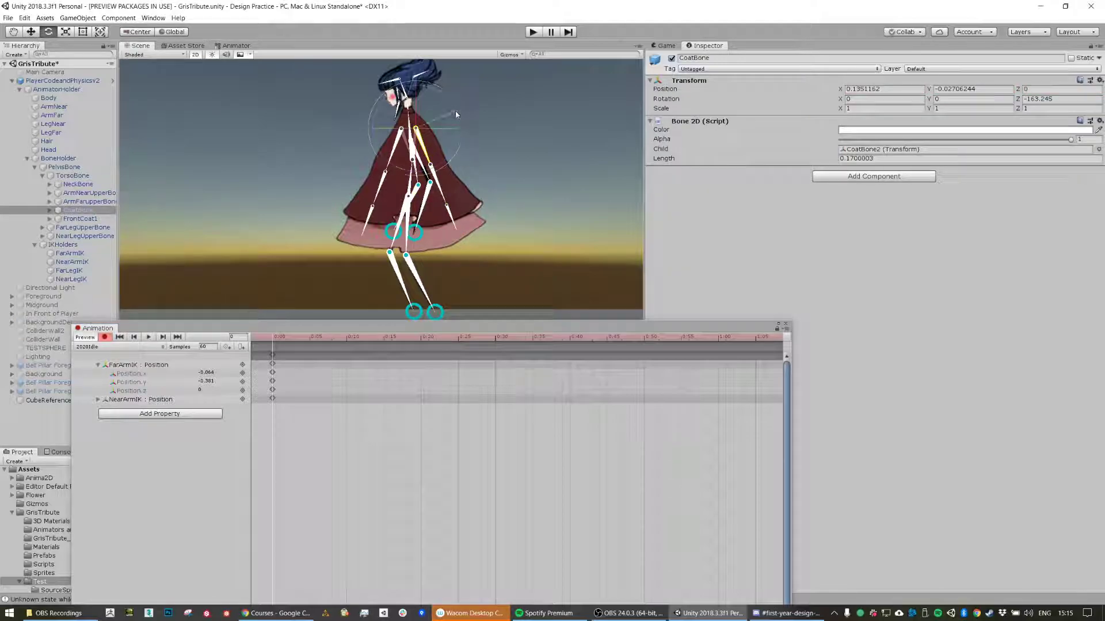
{"action": "left_click_drag", "start_coordinate": [456, 115], "coordinate": [459, 119]}
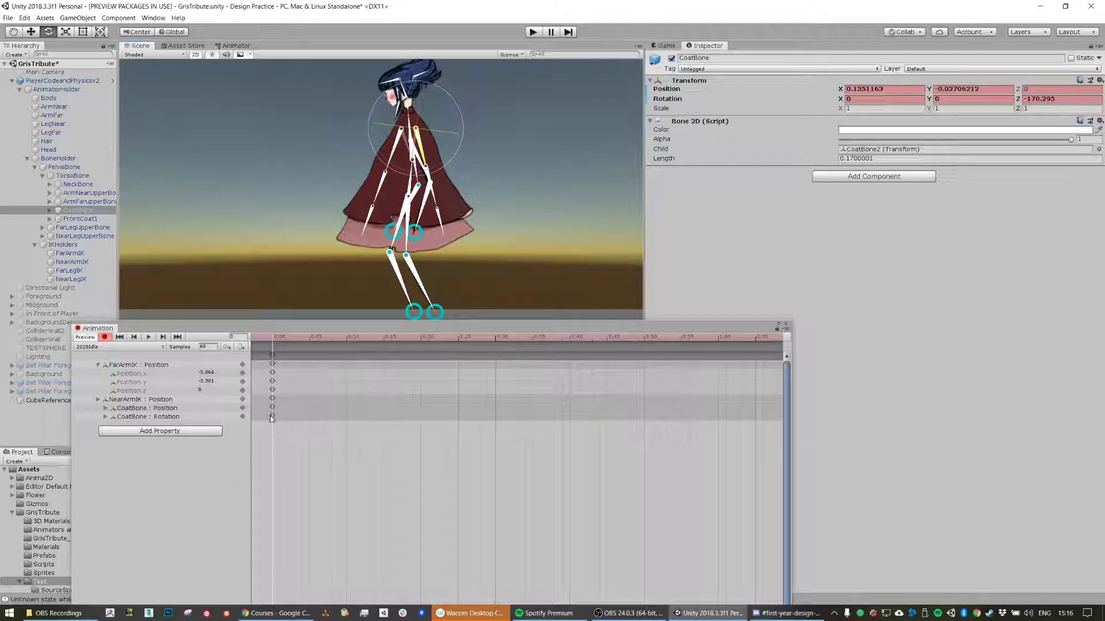
{"action": "left_click", "coordinate": [98, 400]}
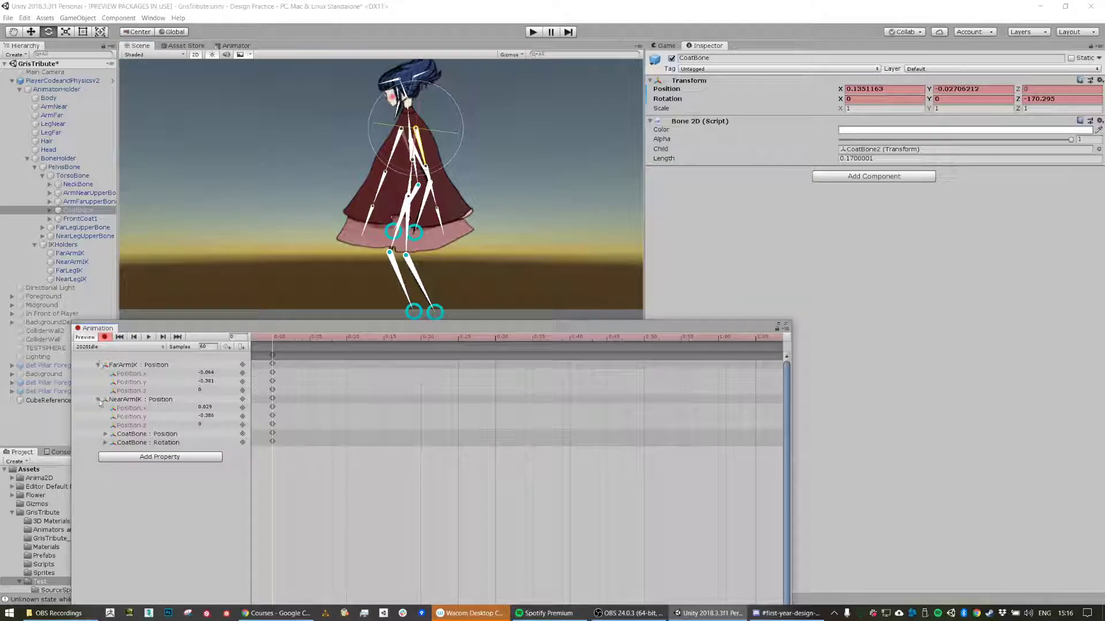
{"action": "left_click", "coordinate": [98, 399]}
{"action": "left_click", "coordinate": [98, 366]}
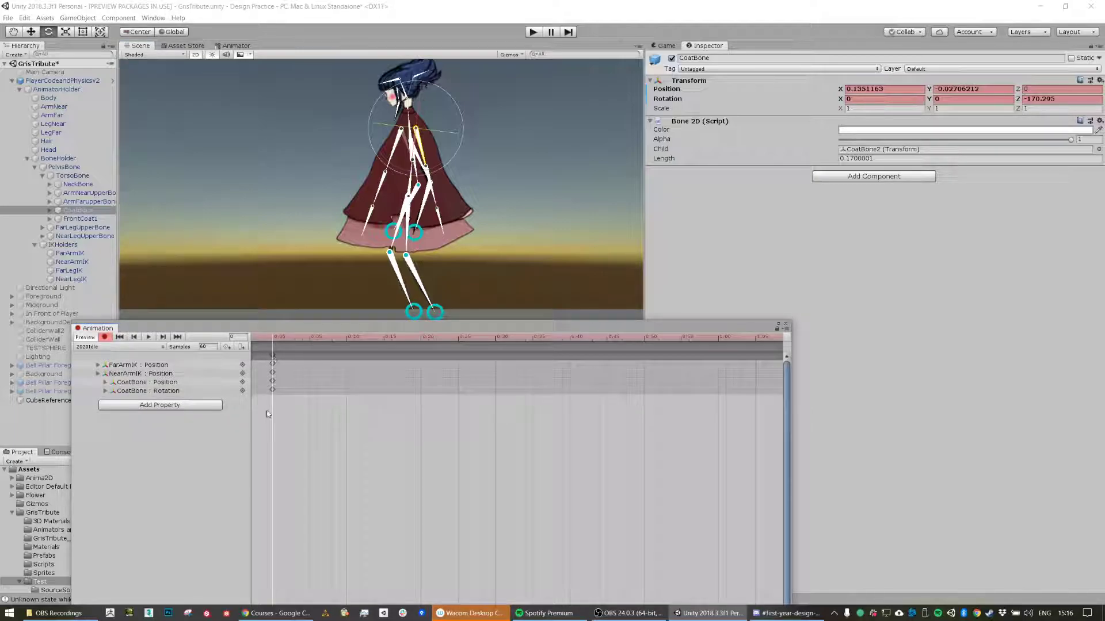
{"action": "left_click_drag", "start_coordinate": [448, 156], "coordinate": [452, 151]}
Step: At frame 30, move the PelvisBone slightly down to about X 0.010, Y -0.236
{"action": "left_click_drag", "start_coordinate": [274, 345], "coordinate": [492, 343]}
{"action": "left_click_drag", "start_coordinate": [271, 336], "coordinate": [503, 336]}
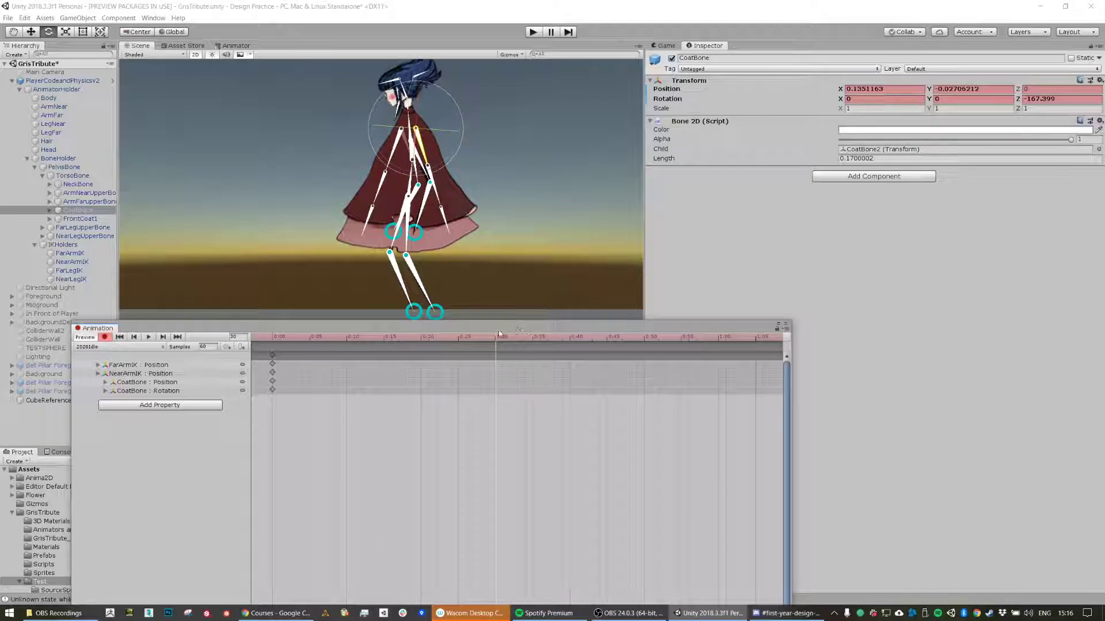
{"action": "left_click", "coordinate": [65, 167]}
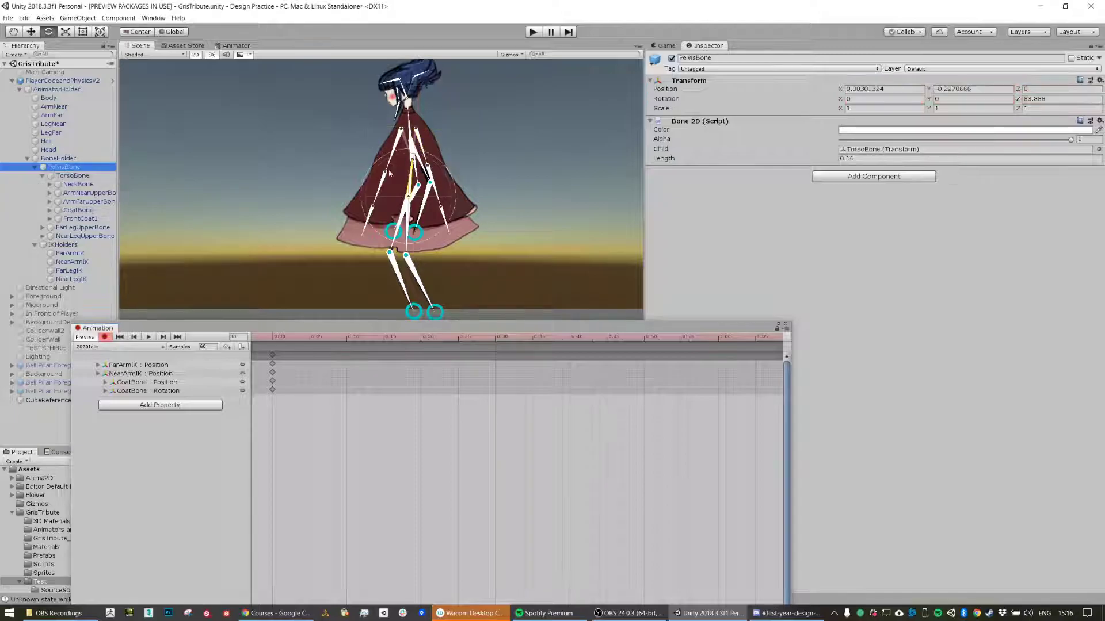
{"action": "key", "text": "w"}
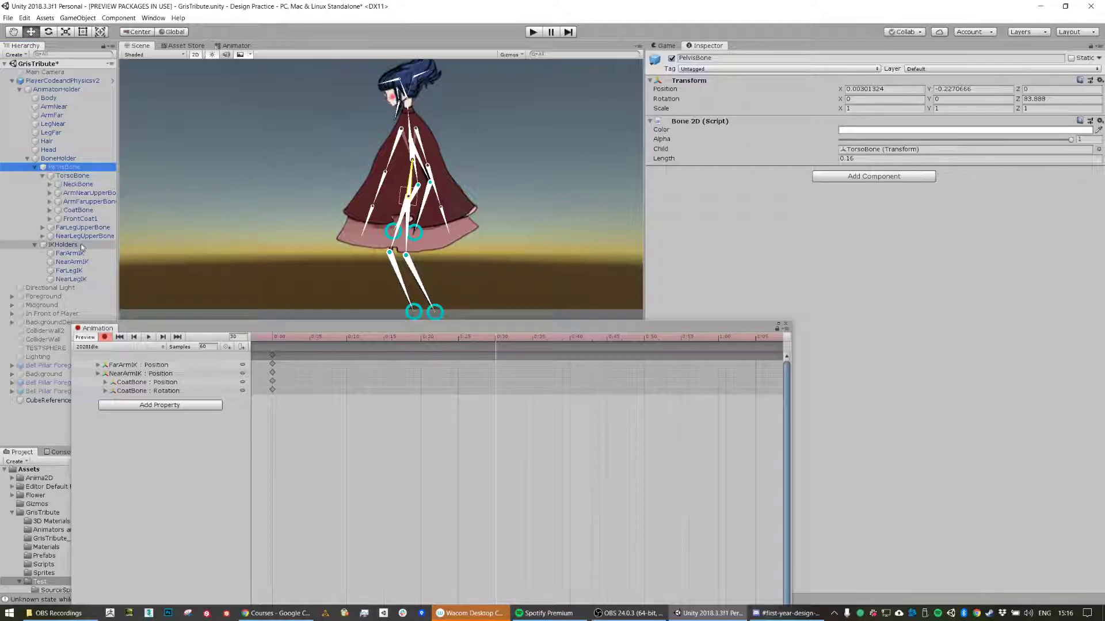
{"action": "left_click", "coordinate": [405, 190]}
{"action": "left_click_drag", "start_coordinate": [405, 190], "coordinate": [406, 192]}
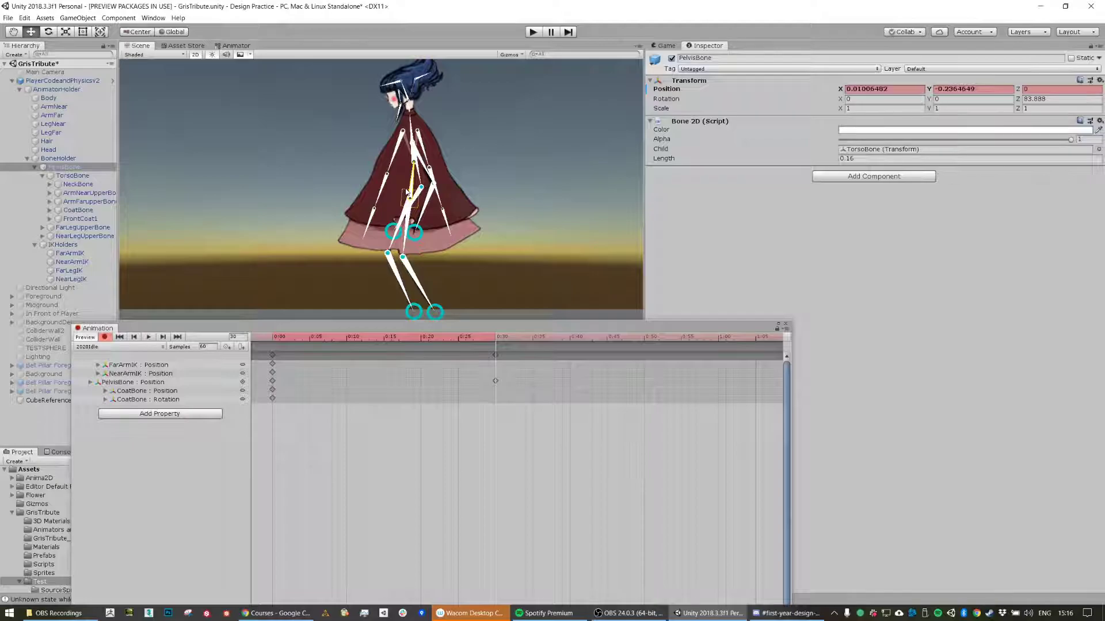
Step: Play the clip from frame 0 and scrub to frame 30 to check the pelvis movement
{"action": "left_click_drag", "start_coordinate": [491, 340], "coordinate": [216, 334]}
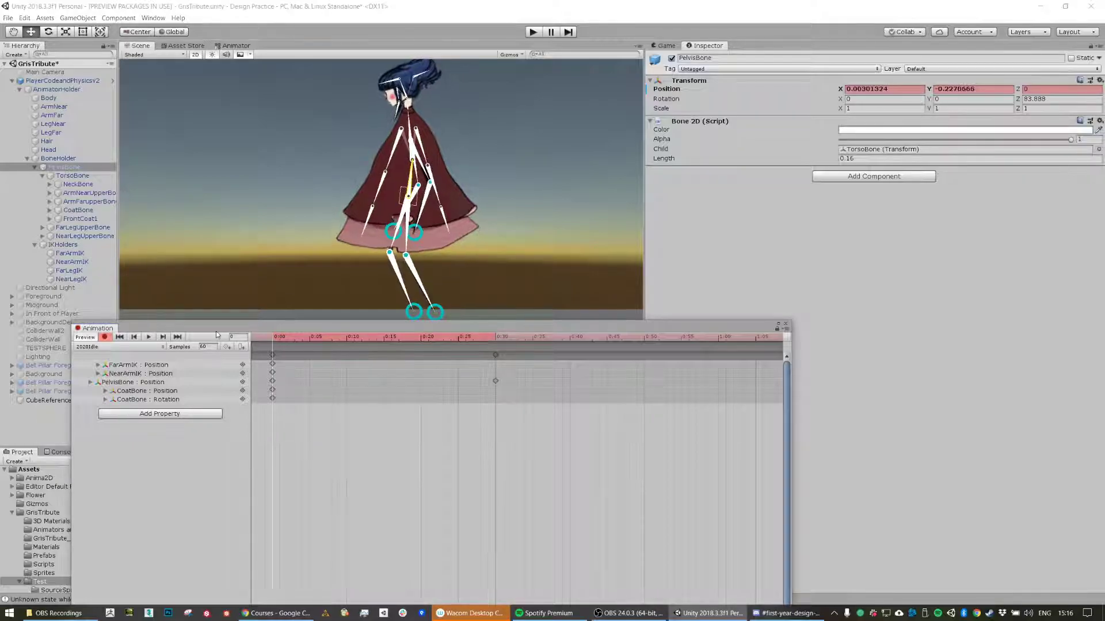
{"action": "left_click", "coordinate": [147, 338]}
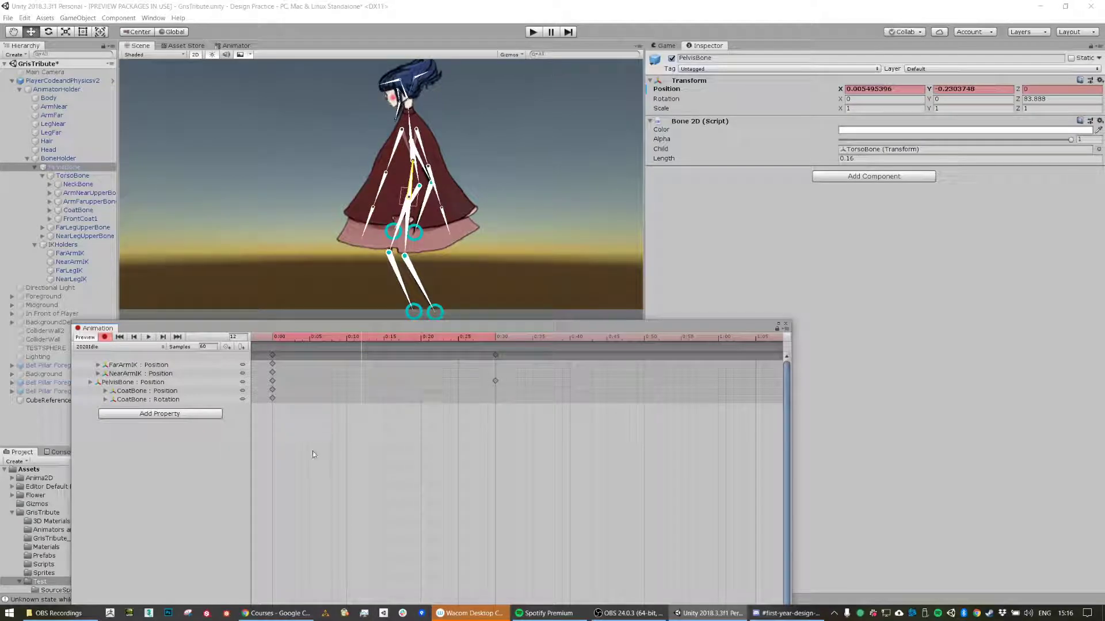
{"action": "left_click_drag", "start_coordinate": [346, 341], "coordinate": [495, 342]}
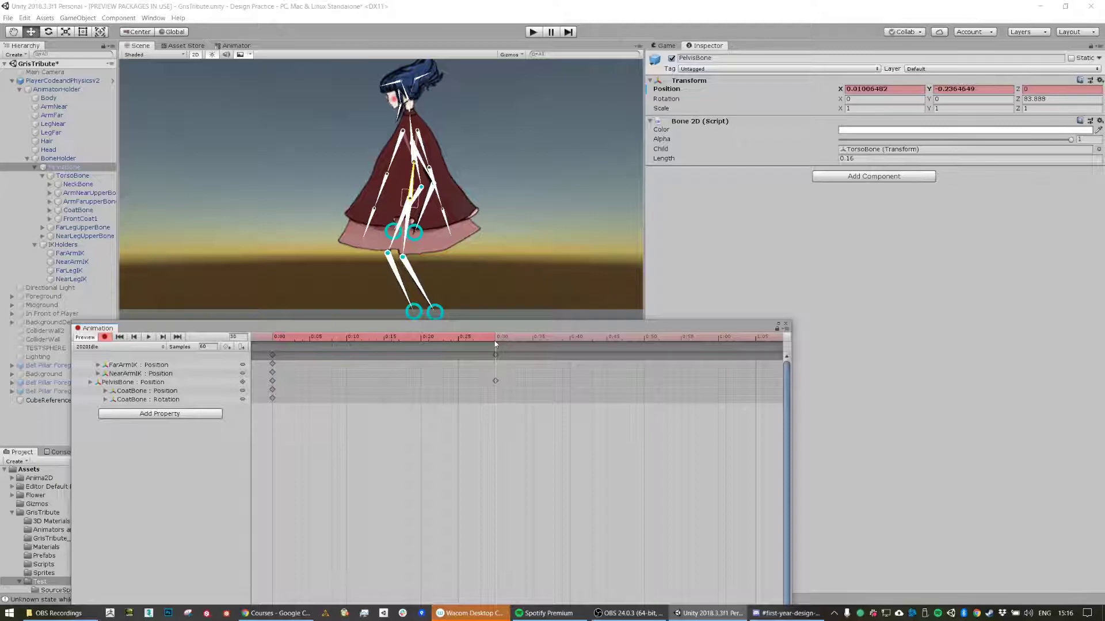
Step: Copy all frame 0 keyframes to frame 60 and play the looping clip
{"action": "left_click_drag", "start_coordinate": [316, 454], "coordinate": [266, 321]}
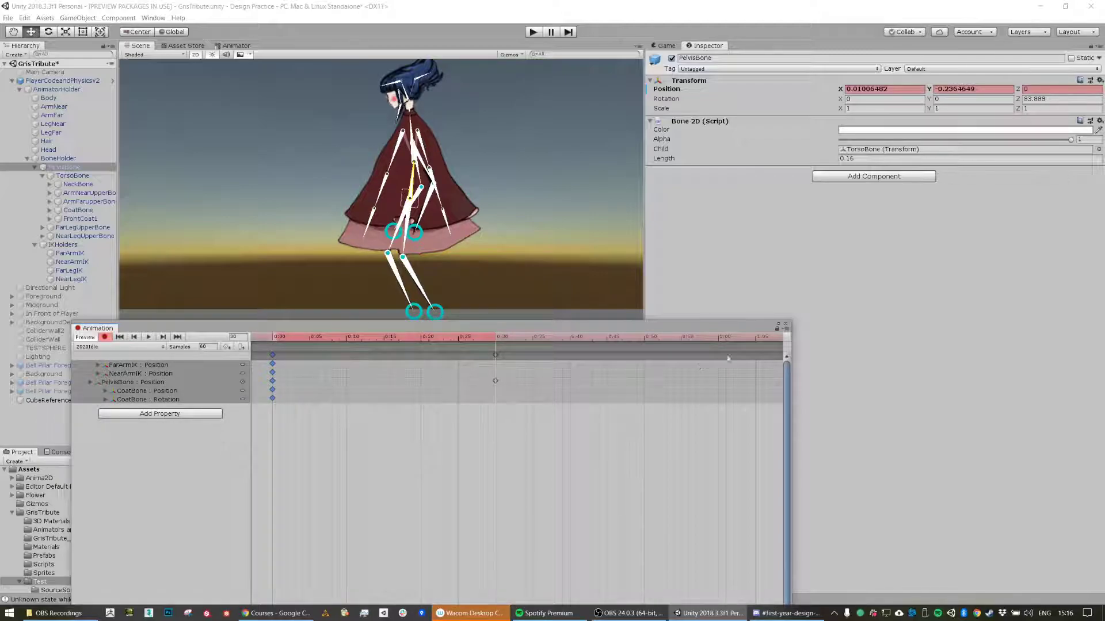
{"action": "left_click", "coordinate": [718, 338]}
{"action": "key", "text": "ctrl+v"}
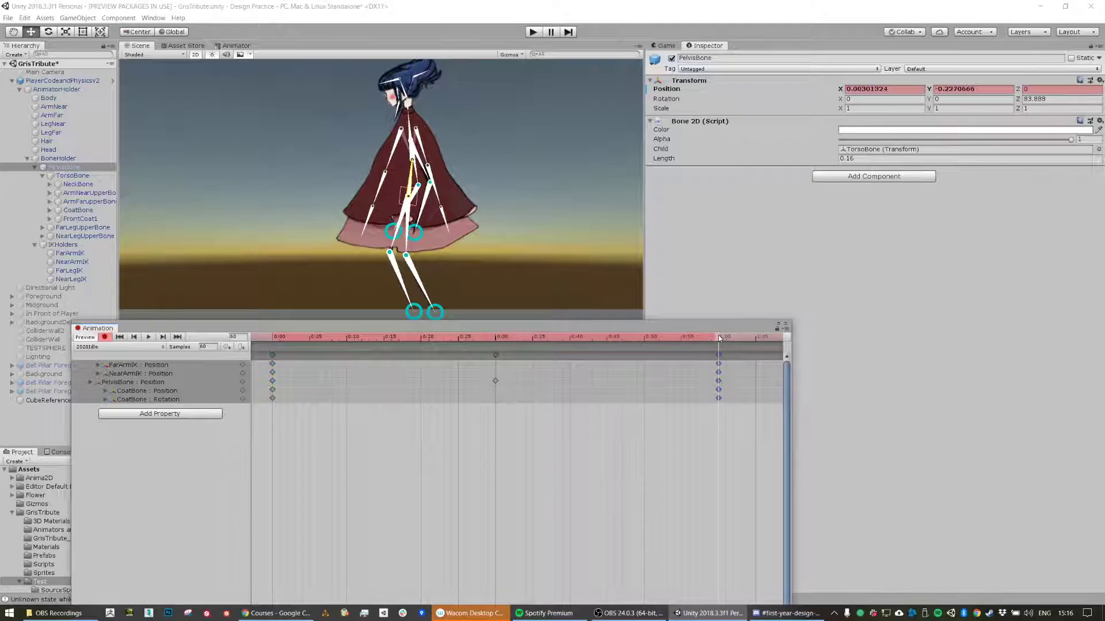
{"action": "left_click", "coordinate": [146, 339]}
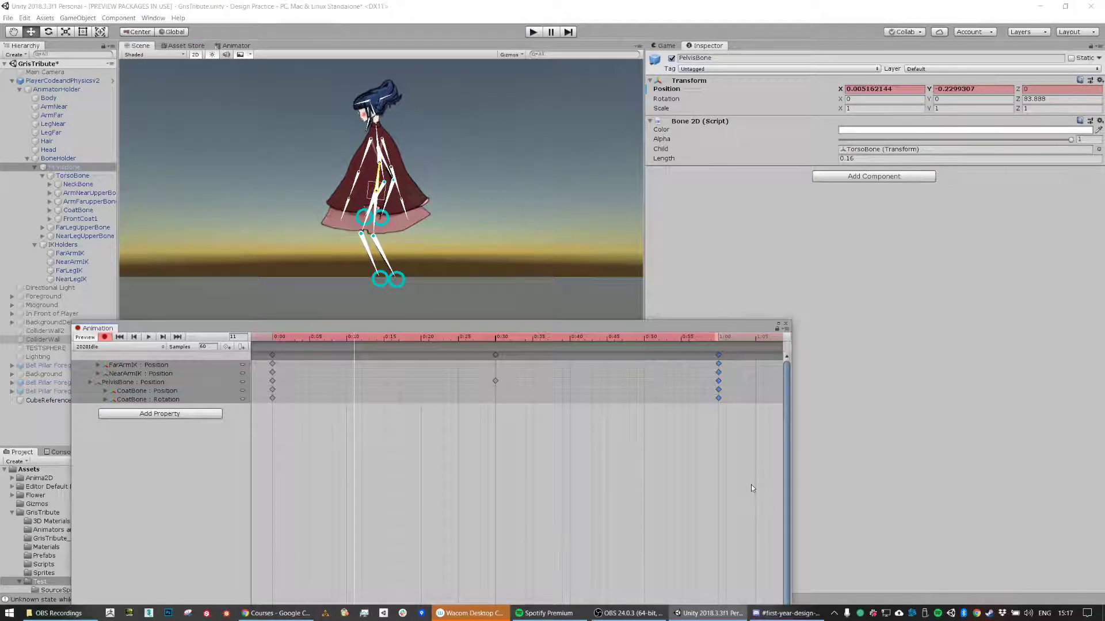
Step: Stretch all keyframes of the clip so the last ones land at 1:30, and play it
{"action": "left_click_drag", "start_coordinate": [750, 489], "coordinate": [261, 353]}
{"action": "scroll", "coordinate": [405, 403], "scroll_direction": "down", "scroll_amount": 7}
{"action": "scroll", "coordinate": [410, 404], "scroll_direction": "down", "scroll_amount": 2}
{"action": "scroll", "coordinate": [528, 422], "scroll_direction": "down", "scroll_amount": 1}
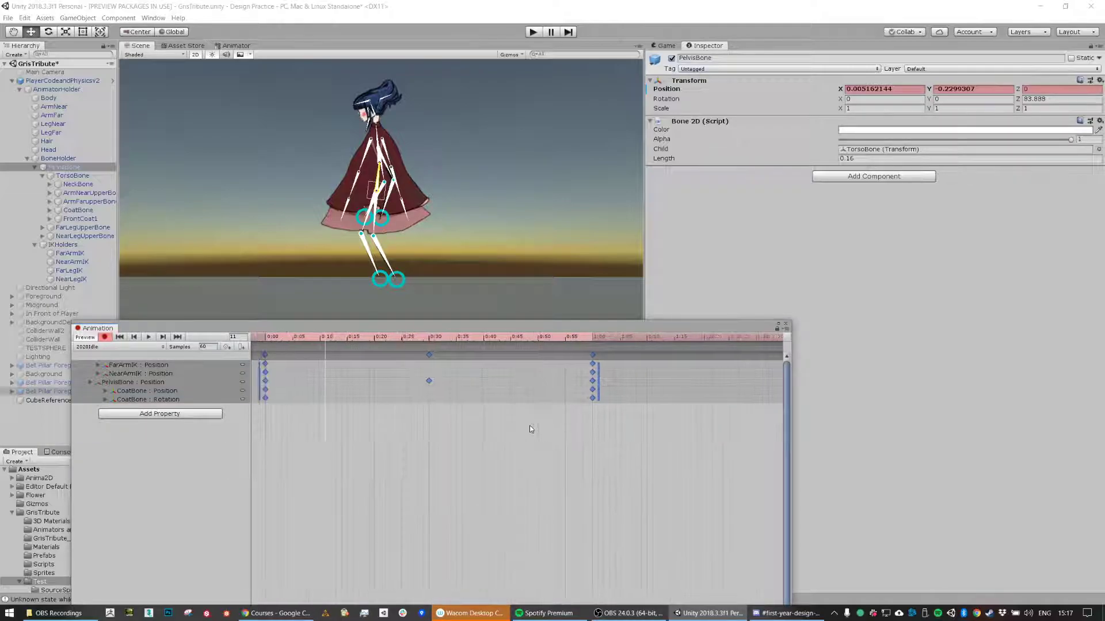
{"action": "left_click_drag", "start_coordinate": [588, 385], "coordinate": [738, 389]}
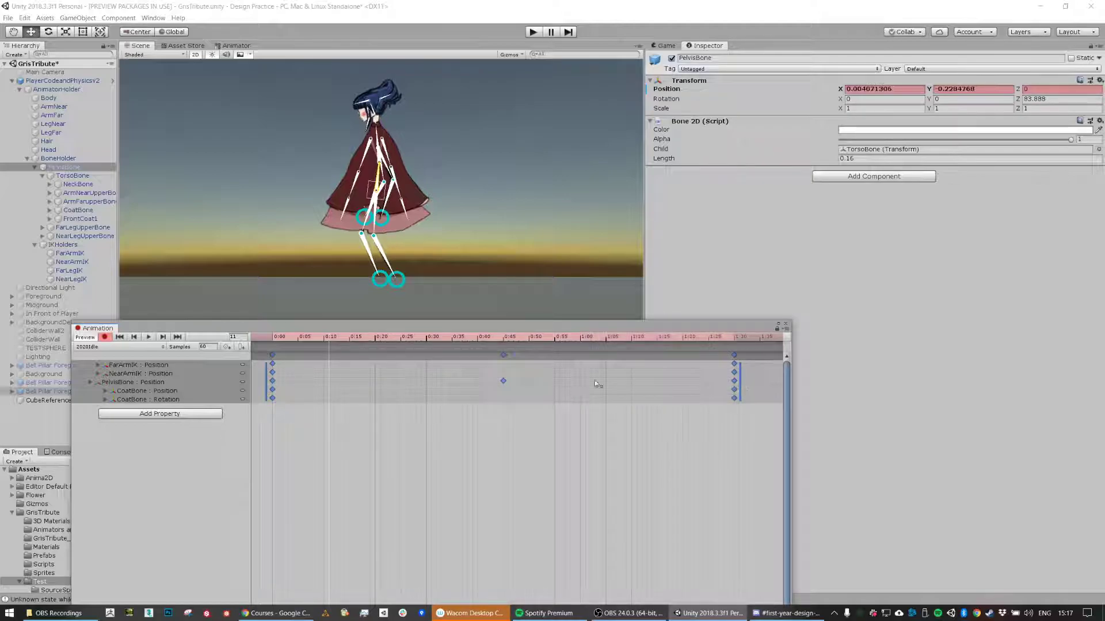
{"action": "left_click", "coordinate": [150, 337]}
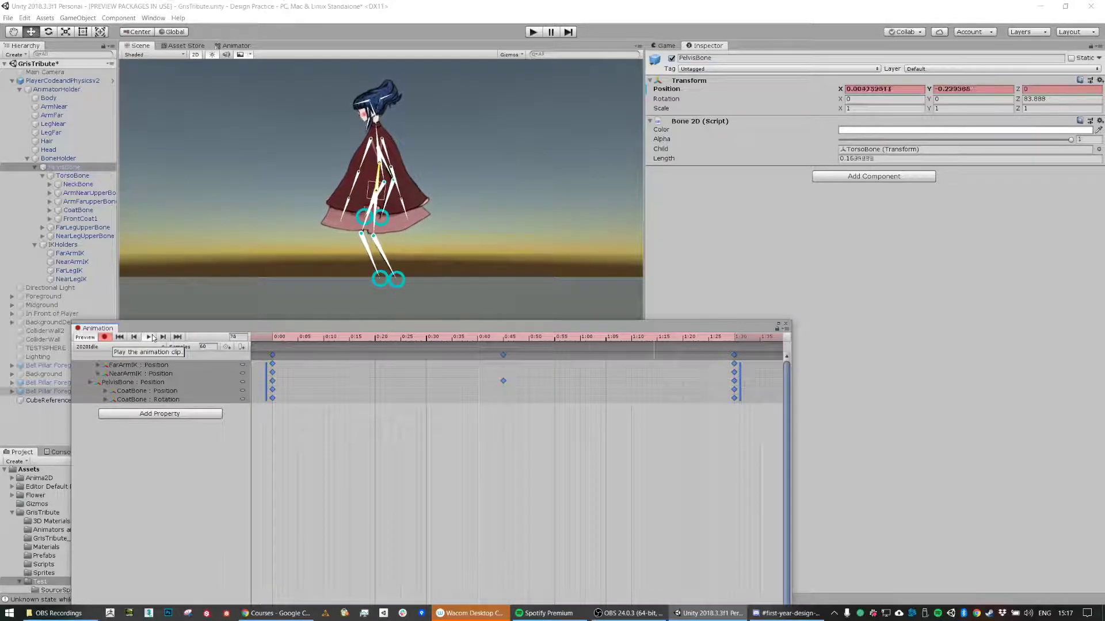
Step: Compare clip lengths of 2:00 and 1:00, and leave the keyframes stretched to end at 2:00
{"action": "scroll", "coordinate": [606, 424], "scroll_direction": "down", "scroll_amount": 3}
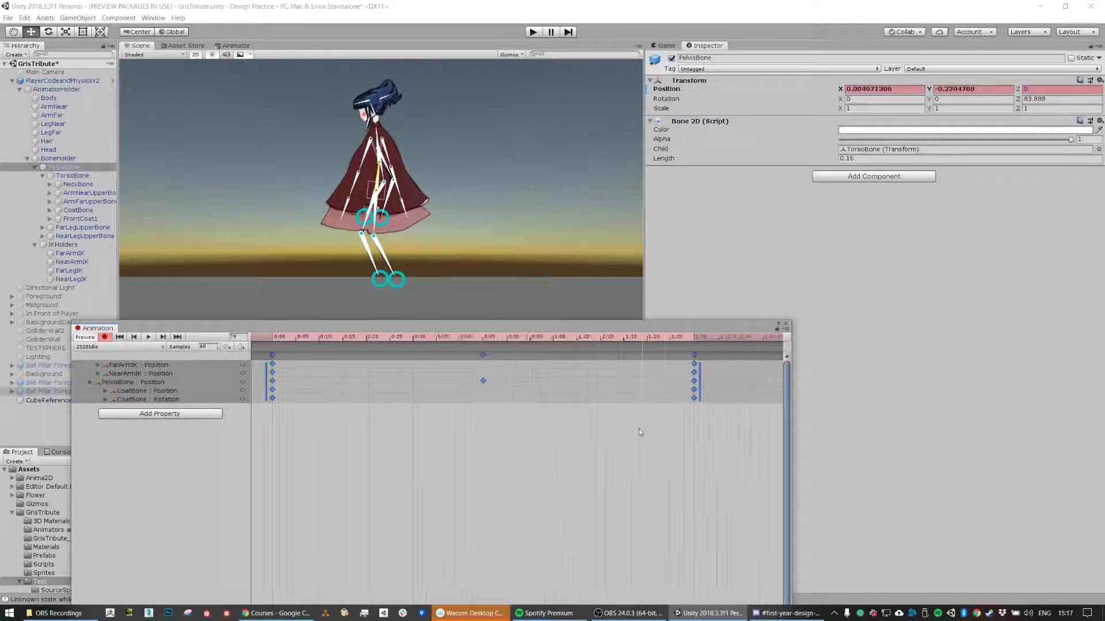
{"action": "scroll", "coordinate": [613, 402], "scroll_direction": "down", "scroll_amount": 1}
{"action": "left_click_drag", "start_coordinate": [611, 383], "coordinate": [722, 380]}
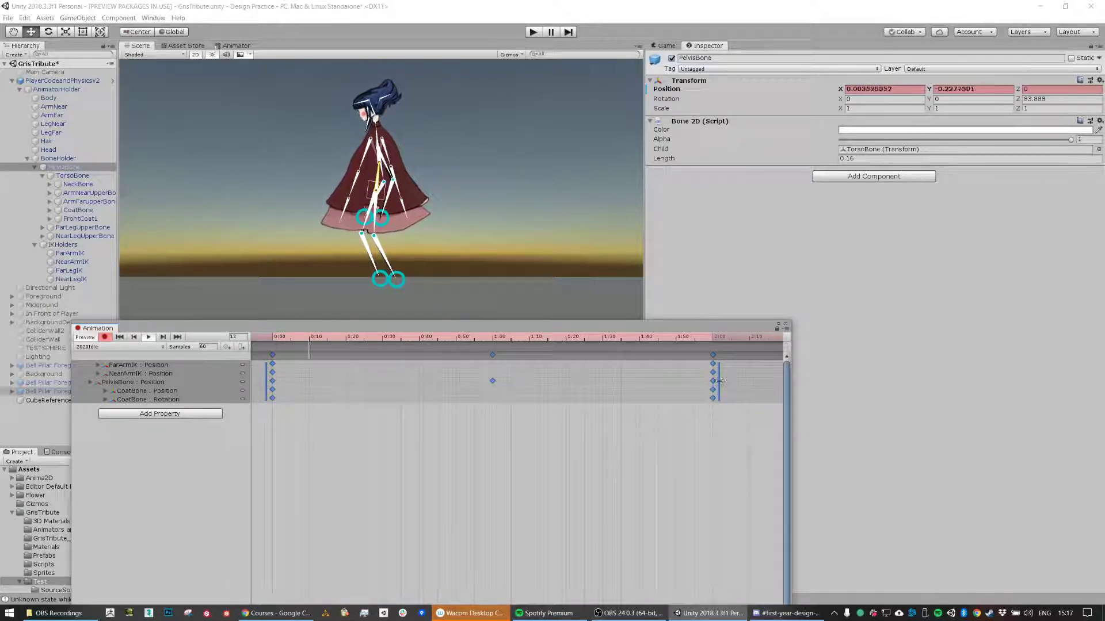
{"action": "left_click_drag", "start_coordinate": [718, 382], "coordinate": [499, 375]}
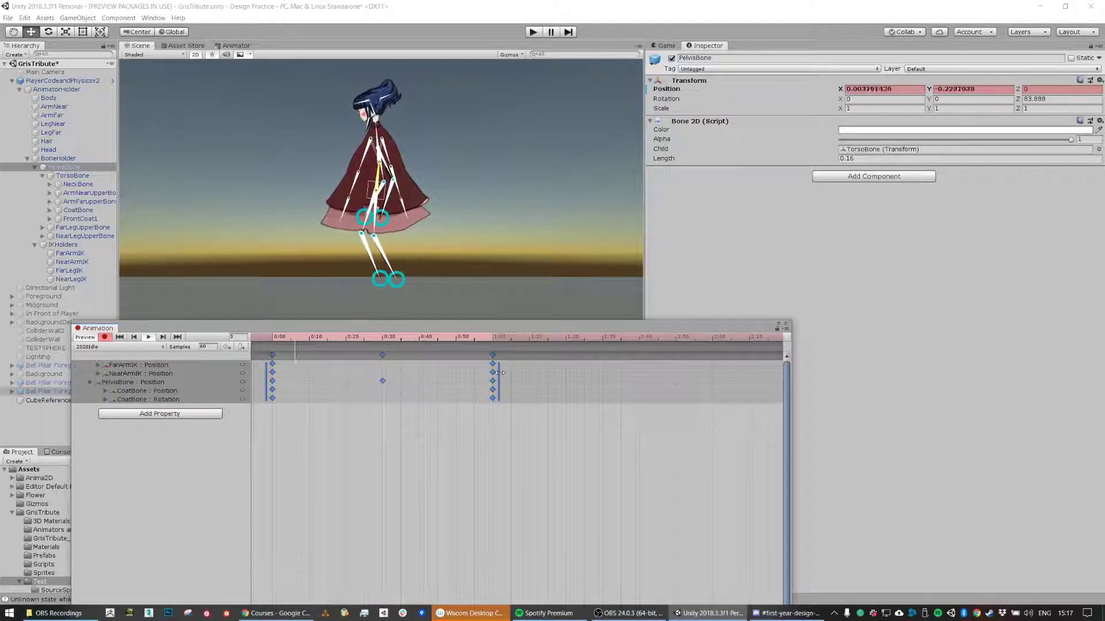
{"action": "left_click_drag", "start_coordinate": [498, 373], "coordinate": [720, 392]}
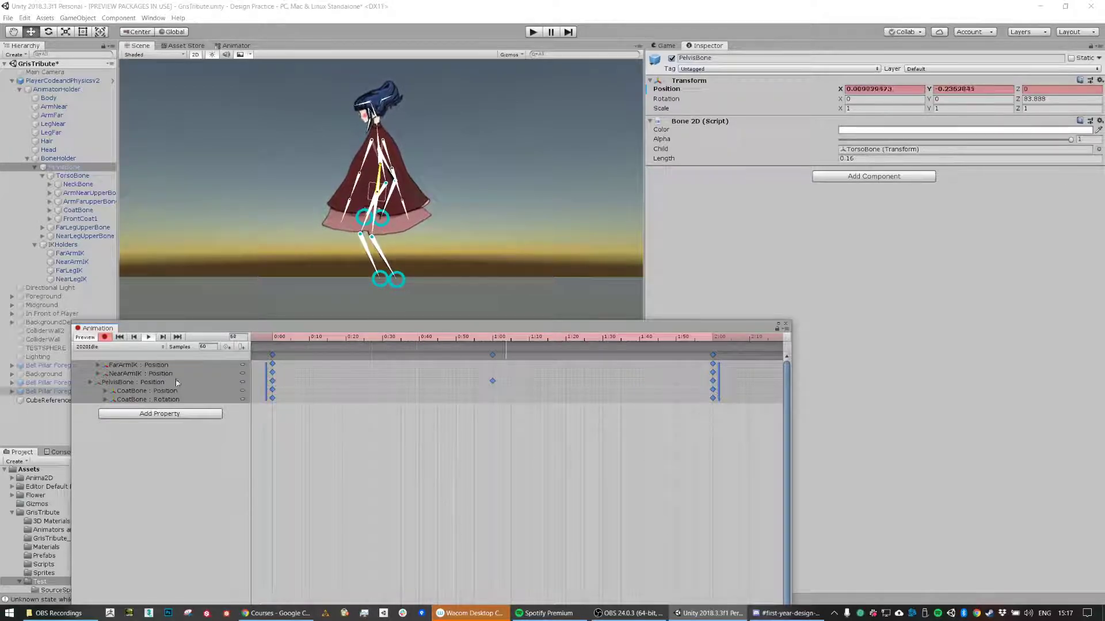
Step: At frame 60, rotate the TorsoBone slightly forward to about 13.6 on Z
{"action": "scroll", "coordinate": [380, 144], "scroll_direction": "up", "scroll_amount": 2}
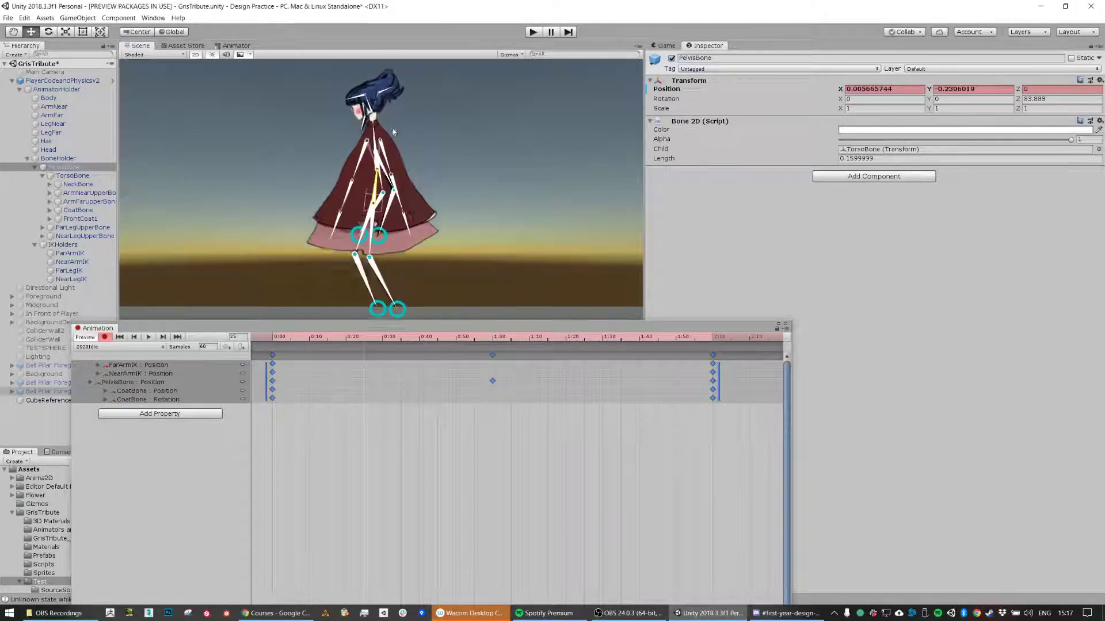
{"action": "left_click_drag", "start_coordinate": [498, 339], "coordinate": [493, 340]}
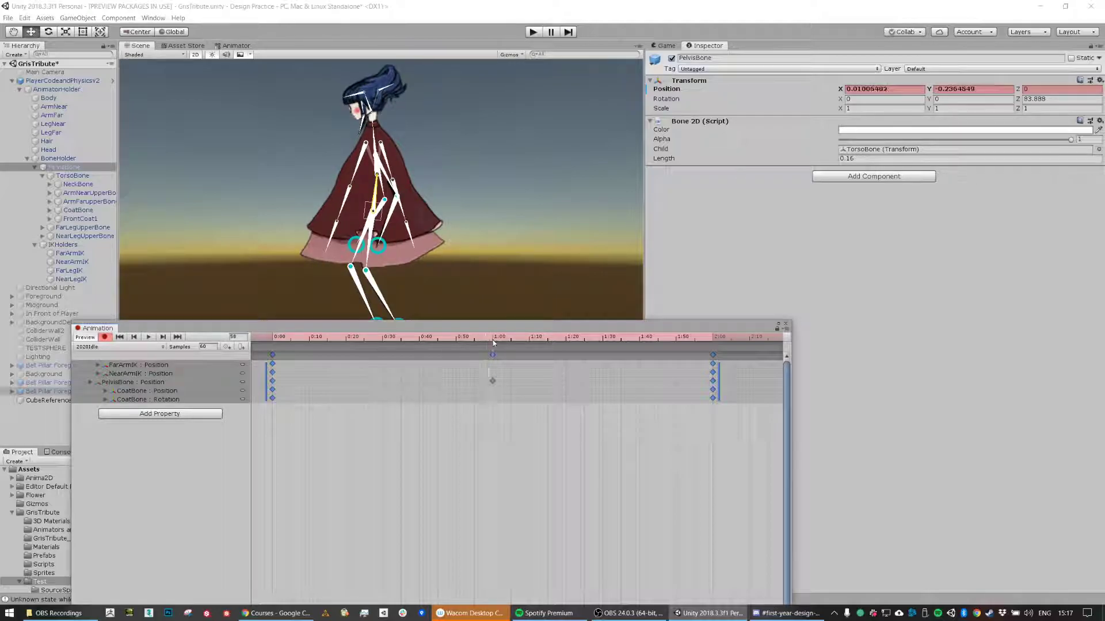
{"action": "left_click", "coordinate": [374, 146]}
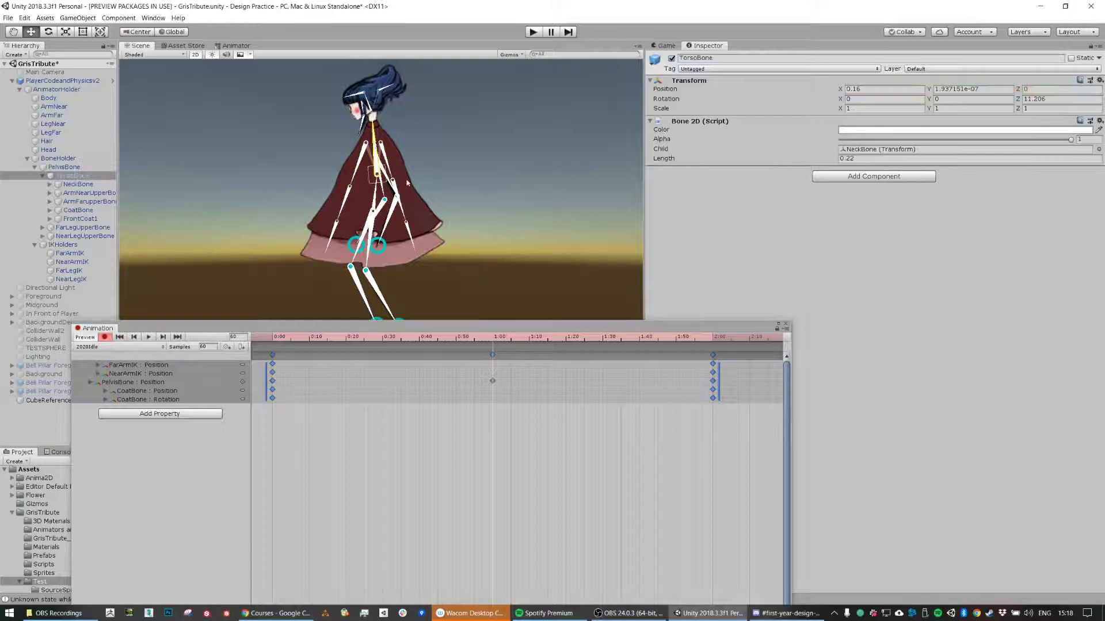
{"action": "key", "text": "e"}
{"action": "left_click_drag", "start_coordinate": [408, 146], "coordinate": [405, 146]}
{"action": "mouse_move", "coordinate": [496, 338]}
{"action": "left_mouse_down"}
{"action": "mouse_move", "coordinate": [270, 339]}
{"action": "mouse_move", "coordinate": [549, 351]}
{"action": "mouse_move", "coordinate": [491, 342]}
{"action": "left_mouse_up"}
Step: Tilt the HeadBone slightly forward to about 17.3 on Z at frame 60
{"action": "scroll", "coordinate": [368, 118], "scroll_direction": "up", "scroll_amount": 4}
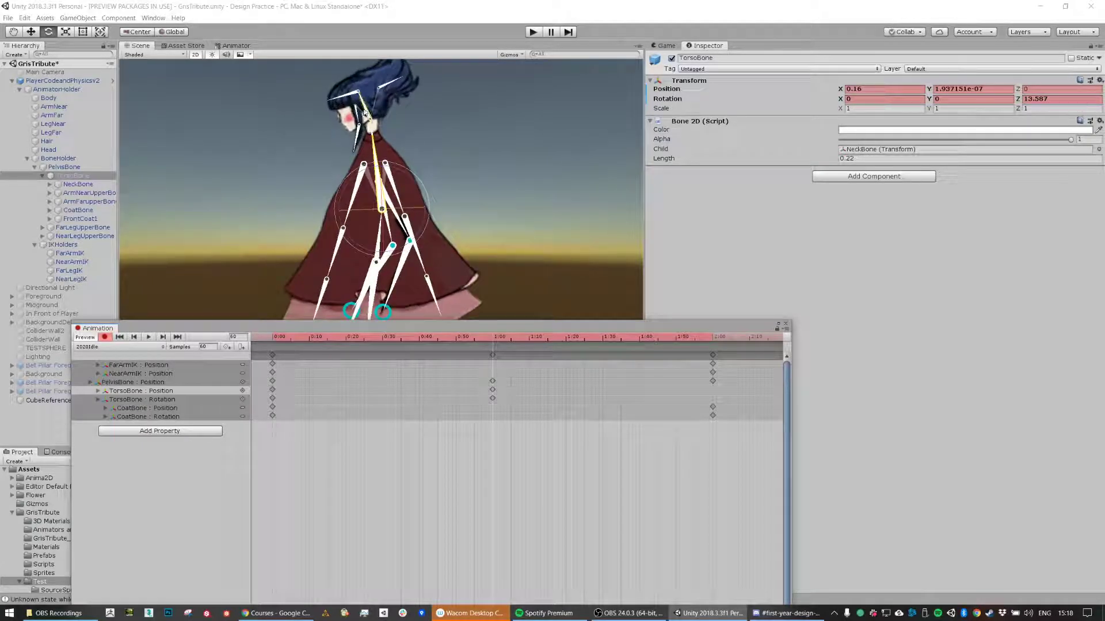
{"action": "left_click", "coordinate": [366, 116]}
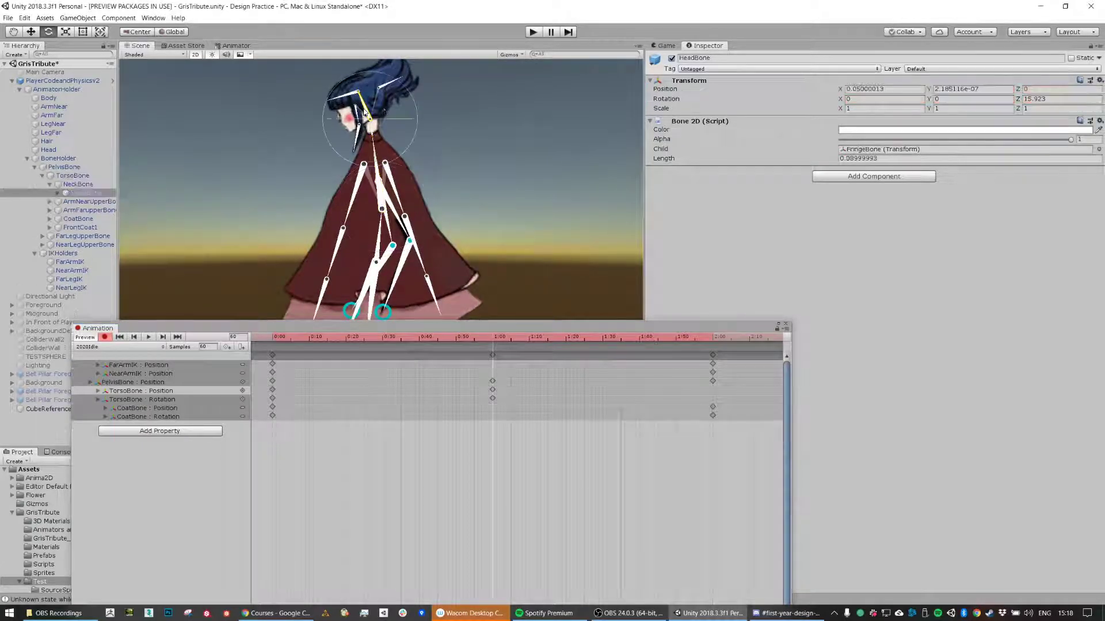
{"action": "left_click", "coordinate": [374, 140]}
{"action": "left_click", "coordinate": [370, 116]}
{"action": "left_click_drag", "start_coordinate": [406, 93], "coordinate": [401, 91]}
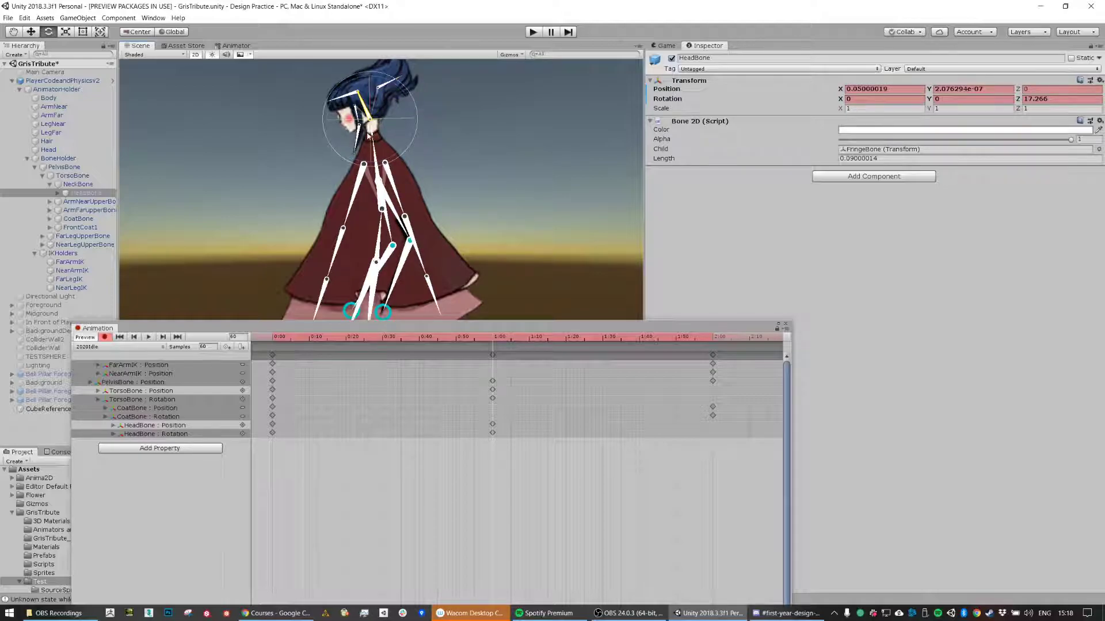
Step: At frame 60, rotate the HairpieceBone slightly, and rotate HairPiece2Bone to about -31.5 on Z
{"action": "left_click", "coordinate": [385, 87]}
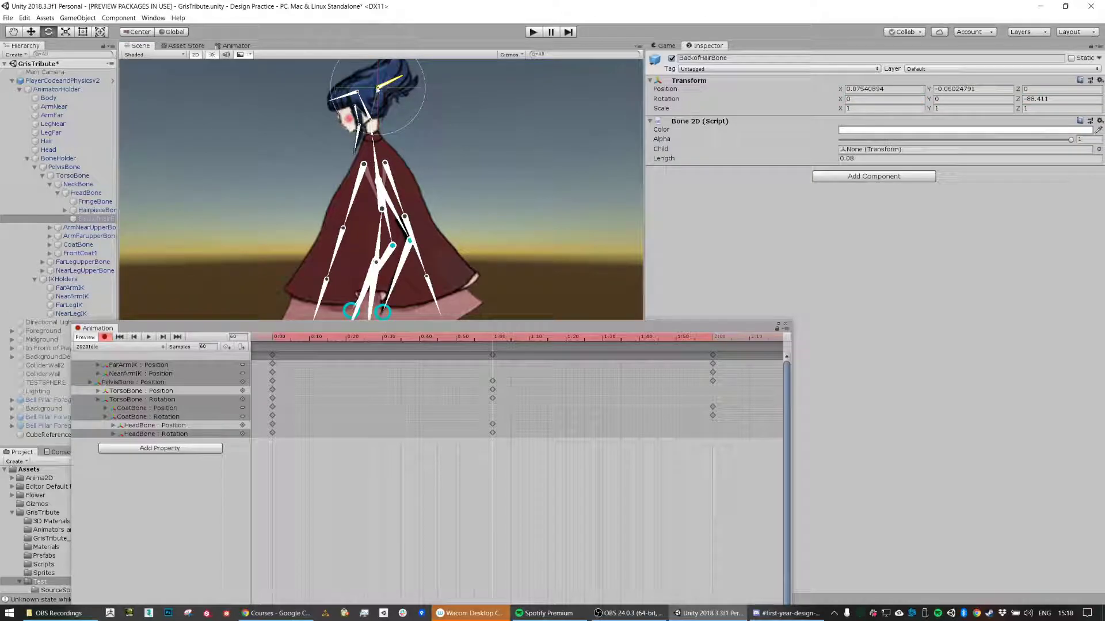
{"action": "left_click", "coordinate": [358, 116]}
{"action": "left_click_drag", "start_coordinate": [389, 130], "coordinate": [380, 140]}
{"action": "left_click", "coordinate": [377, 140]}
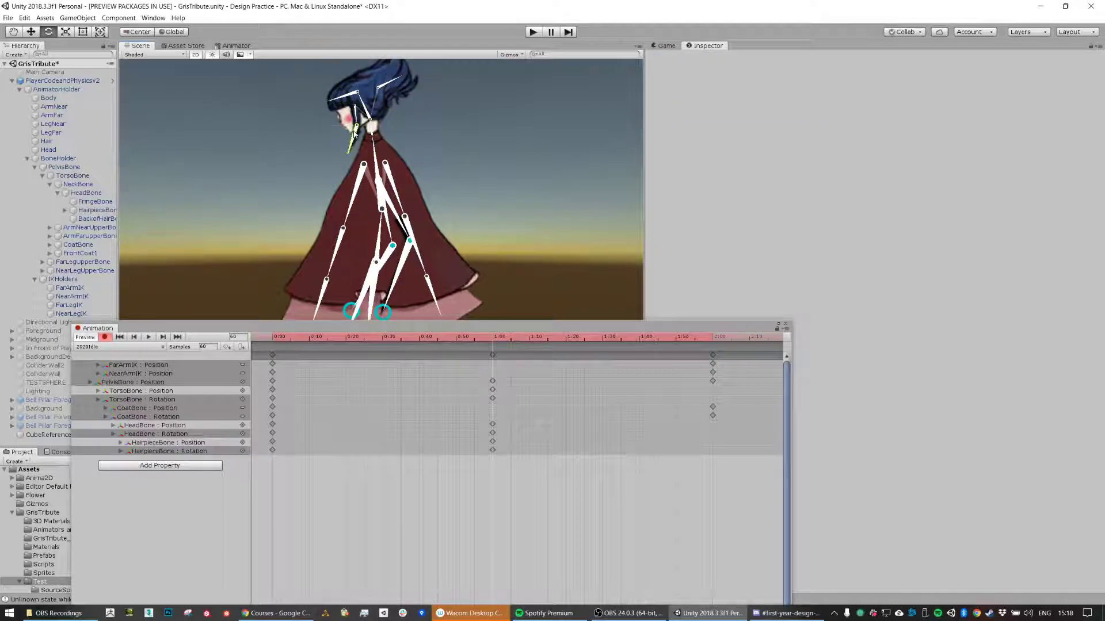
{"action": "left_click", "coordinate": [354, 133]}
{"action": "left_click_drag", "start_coordinate": [397, 109], "coordinate": [398, 118]}
{"action": "mouse_move", "coordinate": [492, 339]}
{"action": "left_mouse_down"}
{"action": "mouse_move", "coordinate": [267, 321]}
{"action": "mouse_move", "coordinate": [492, 325]}
{"action": "left_mouse_up"}
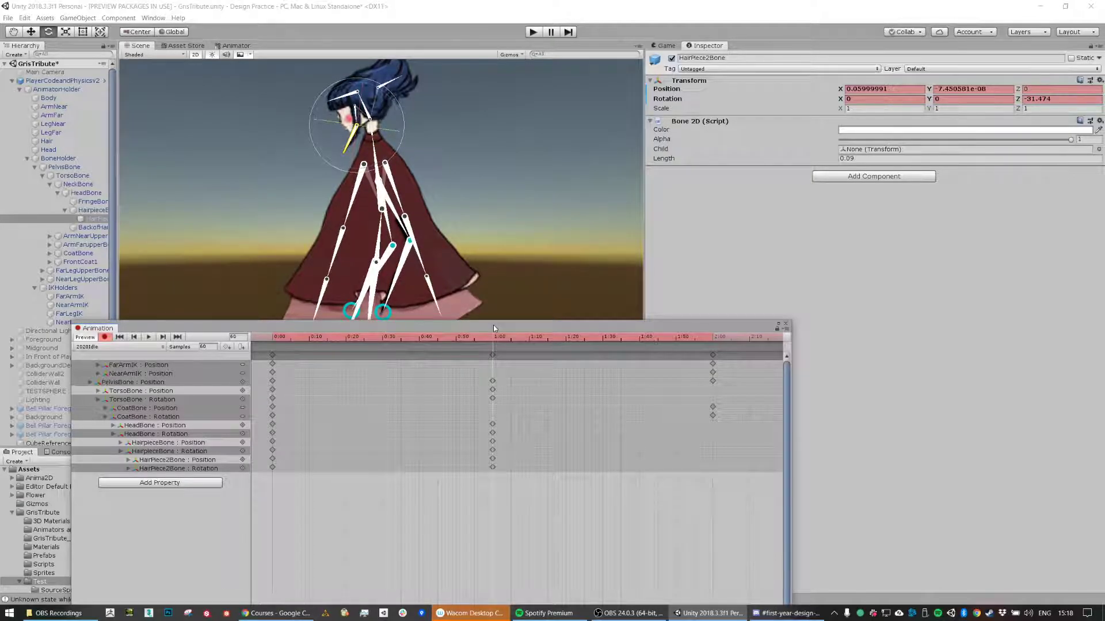
Step: Rotate the BackofHairBone down to about -99.4 on Z at frame 60
{"action": "left_click", "coordinate": [392, 83]}
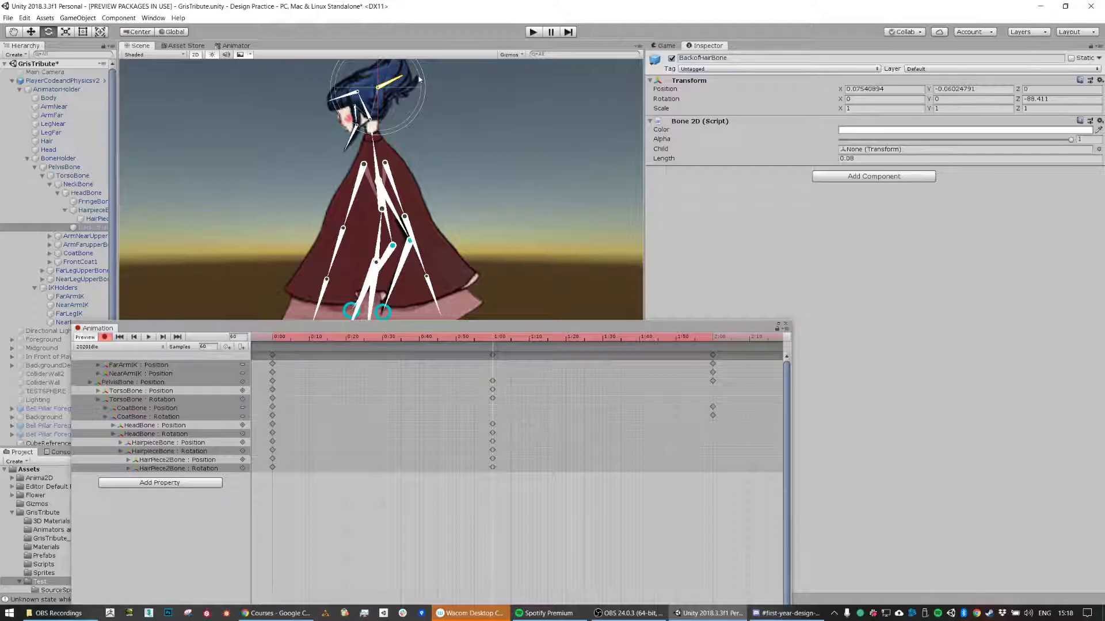
{"action": "left_click_drag", "start_coordinate": [419, 78], "coordinate": [423, 95]}
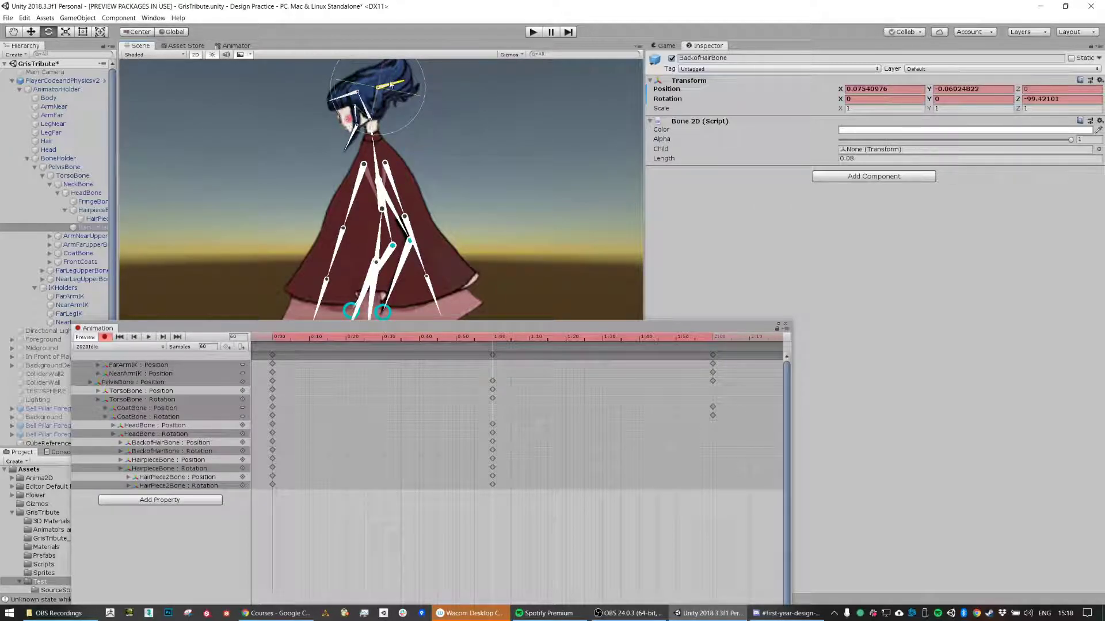
Step: Try rotating the BackofHairBone to about -85.4 on Z at frame 88, and undo it
{"action": "left_click_drag", "start_coordinate": [492, 340], "coordinate": [596, 338]}
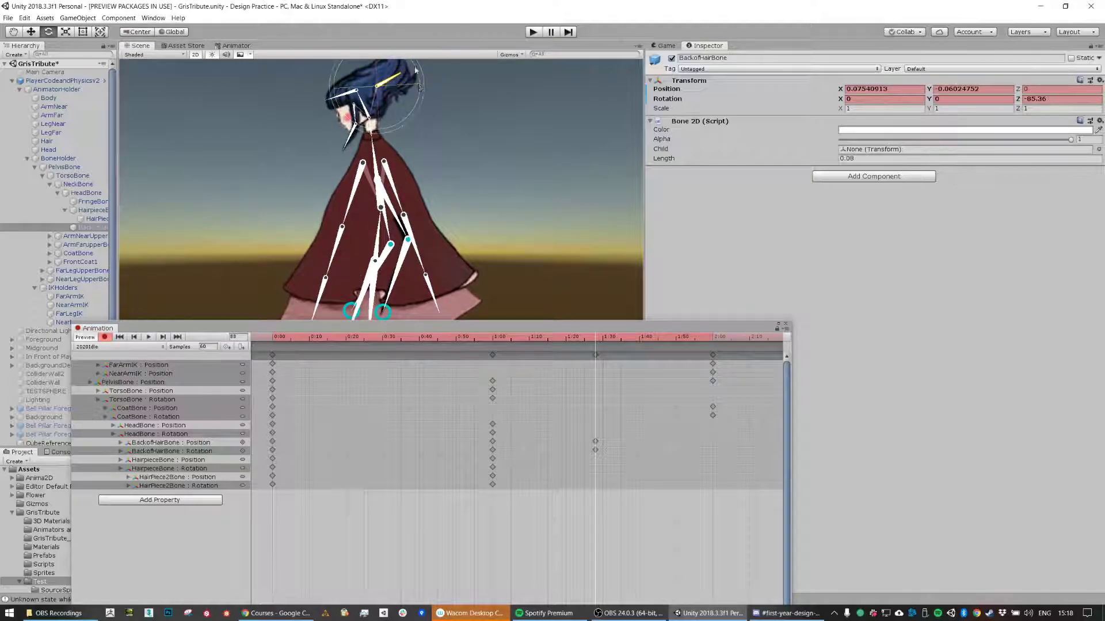
{"action": "left_click_drag", "start_coordinate": [595, 342], "coordinate": [495, 350]}
{"action": "key", "text": "ctrl+z"}
Step: At frame 60, move the FarArmIK target to about X -0.015, Y -0.395
{"action": "middle_click_drag", "start_coordinate": [411, 221], "coordinate": [436, 97]}
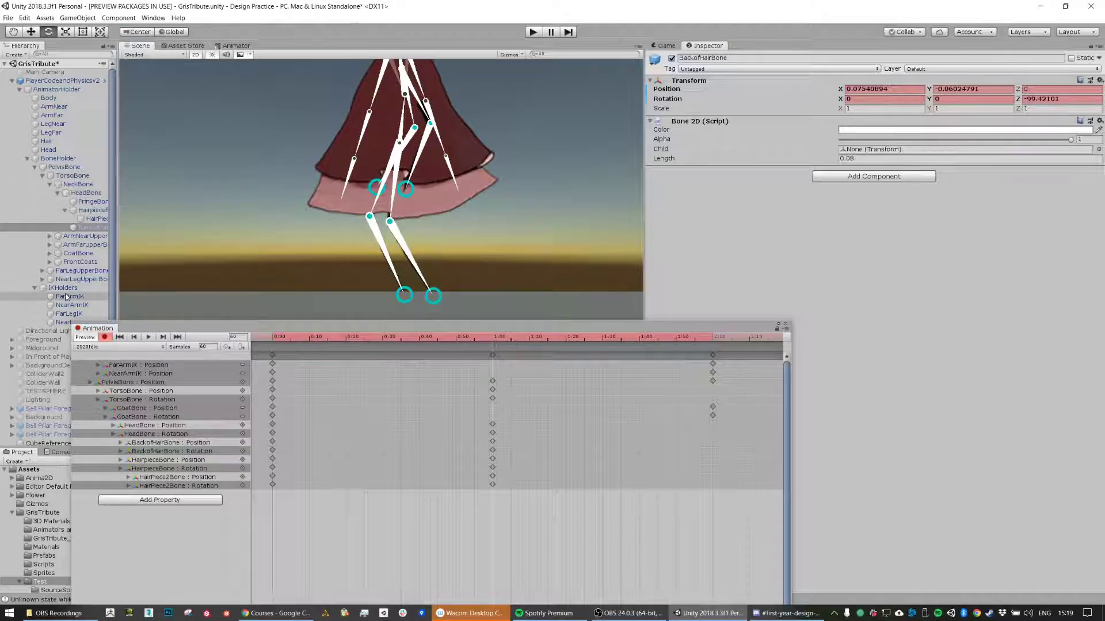
{"action": "middle_click_drag", "start_coordinate": [438, 180], "coordinate": [433, 243]}
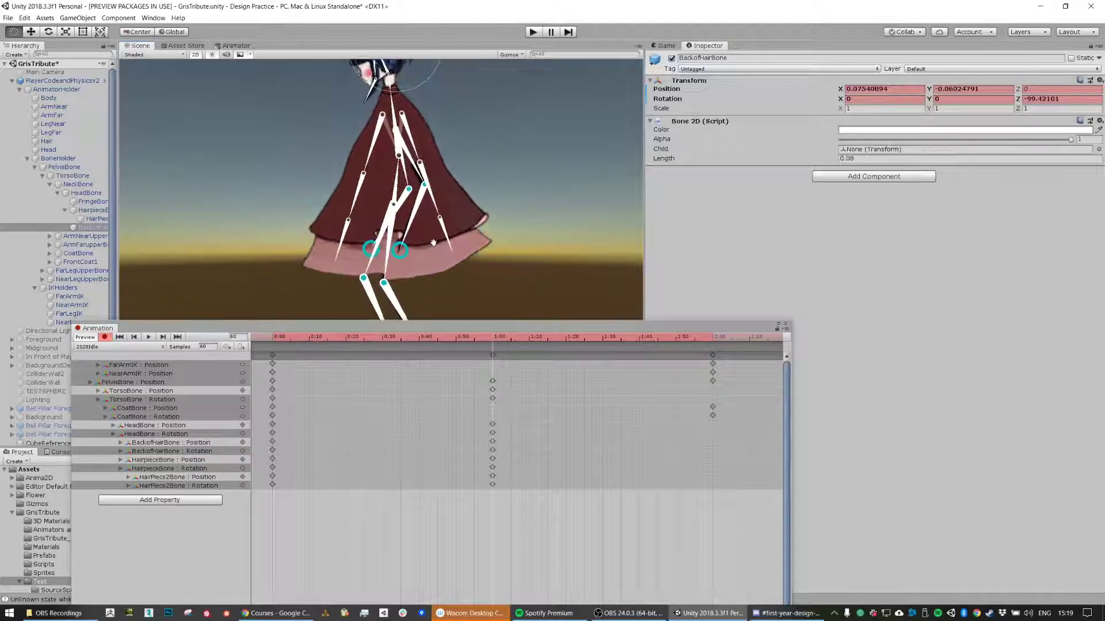
{"action": "left_click_drag", "start_coordinate": [495, 339], "coordinate": [495, 368]}
{"action": "left_click", "coordinate": [86, 227]}
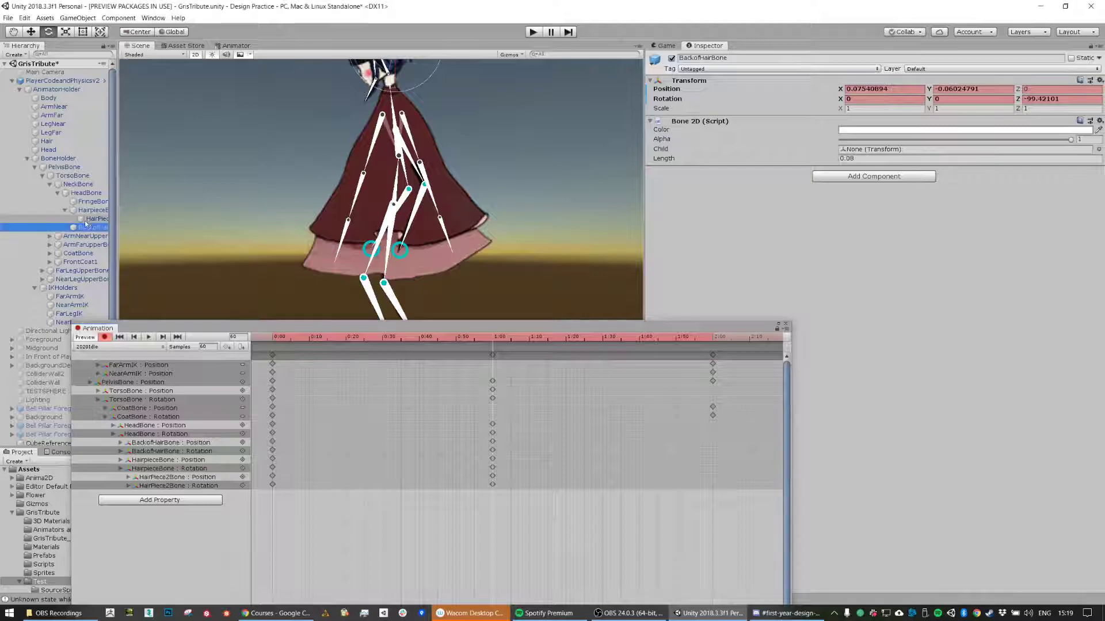
{"action": "left_click", "coordinate": [72, 297]}
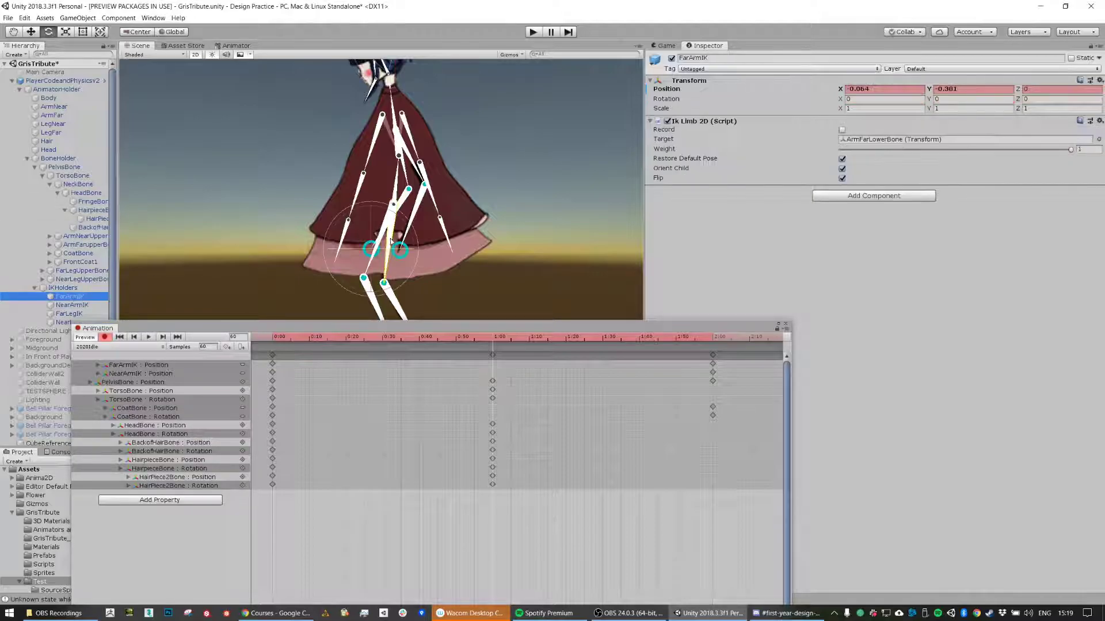
{"action": "key", "text": "w"}
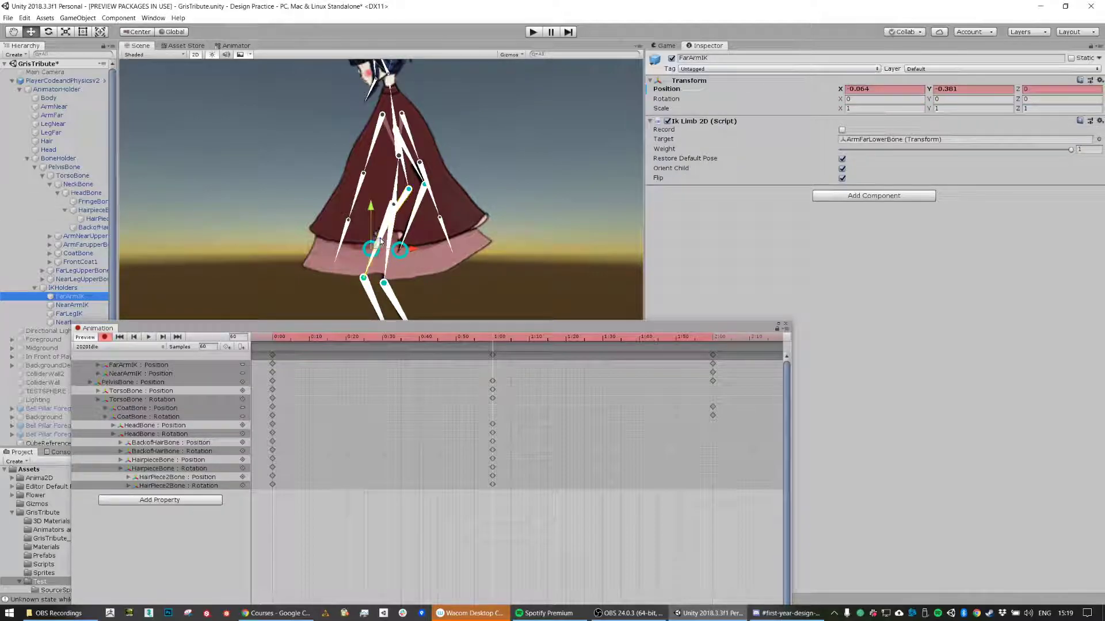
{"action": "left_click_drag", "start_coordinate": [380, 240], "coordinate": [393, 245]}
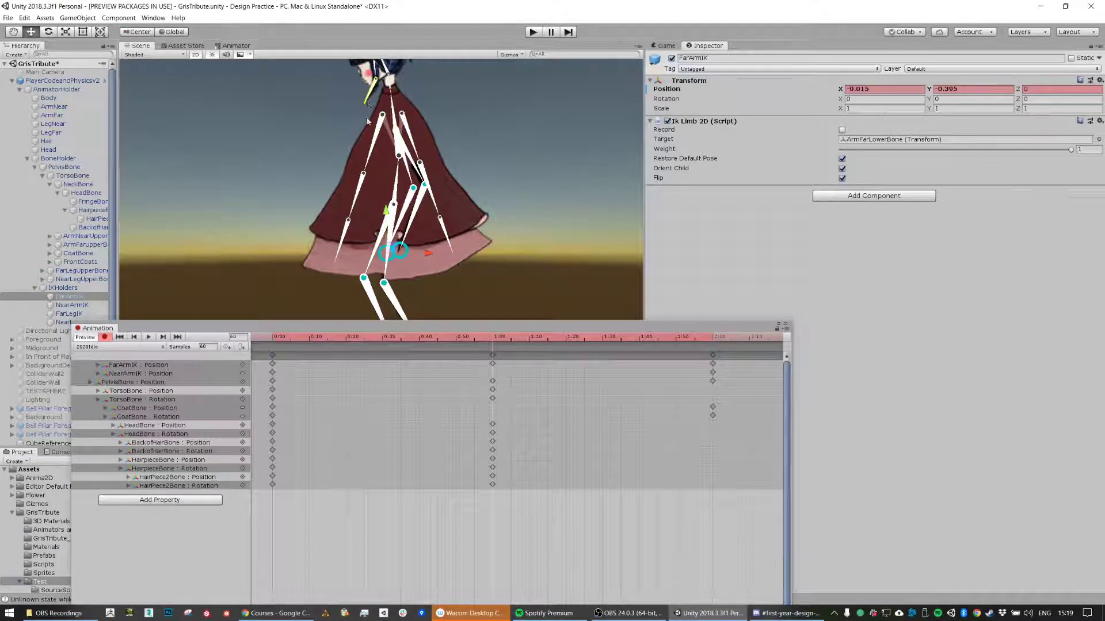
Step: Move the NearArmIK target slightly down to about X 0.027, Y -0.404 at frame 60
{"action": "mouse_move", "coordinate": [493, 338]}
{"action": "left_mouse_down"}
{"action": "mouse_move", "coordinate": [236, 324]}
{"action": "mouse_move", "coordinate": [440, 342]}
{"action": "mouse_move", "coordinate": [510, 335]}
{"action": "mouse_move", "coordinate": [493, 336]}
{"action": "left_mouse_up"}
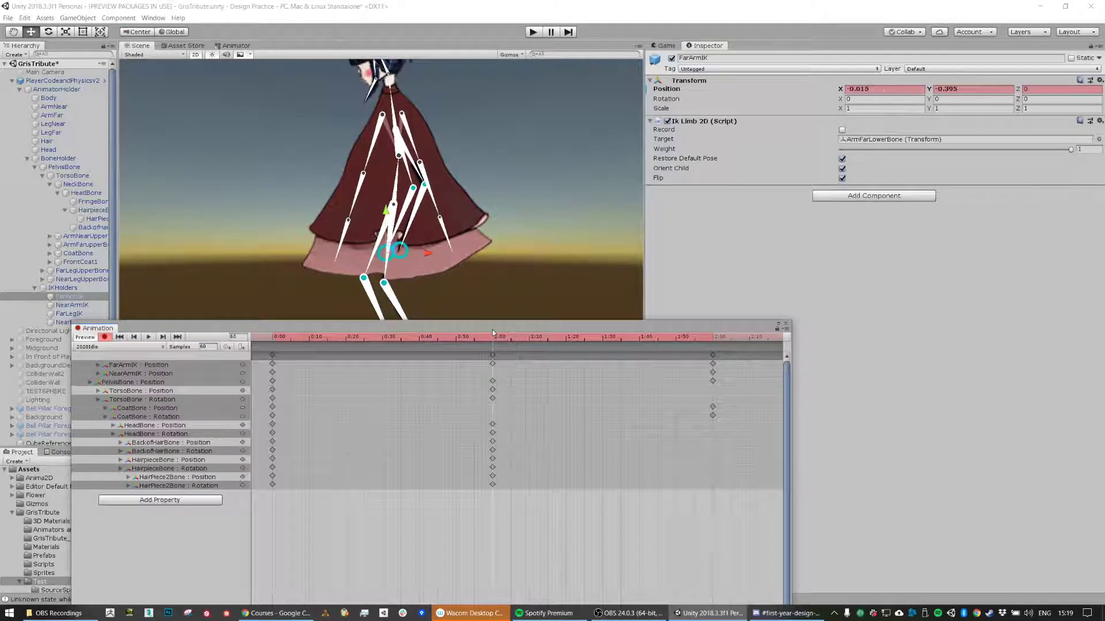
{"action": "left_click", "coordinate": [72, 305]}
{"action": "left_click_drag", "start_coordinate": [407, 243], "coordinate": [407, 249]}
Step: Scrub back to frame 0 and play the clip to check the torso, head, hair and arm movement
{"action": "left_click_drag", "start_coordinate": [491, 340], "coordinate": [391, 332]}
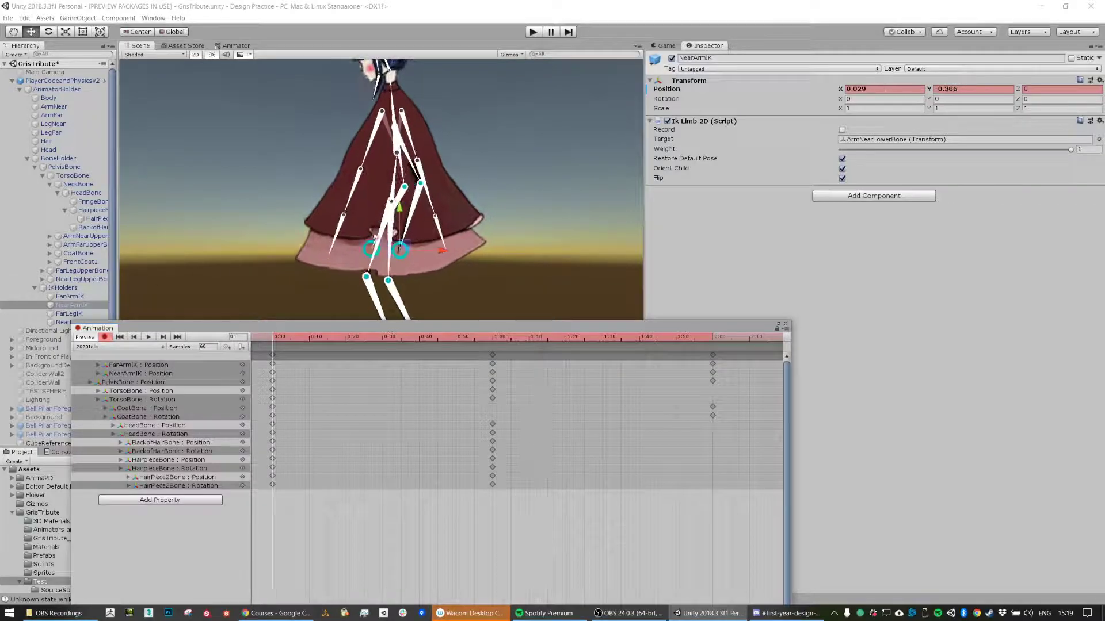
{"action": "scroll", "coordinate": [497, 156], "scroll_direction": "down", "scroll_amount": 6}
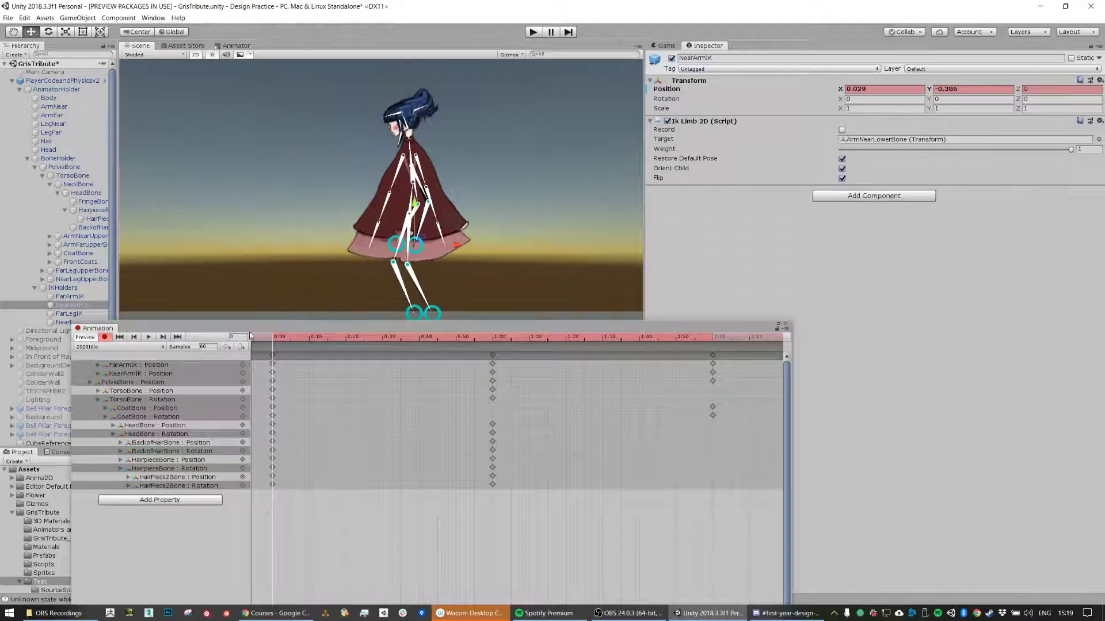
{"action": "left_click", "coordinate": [149, 338]}
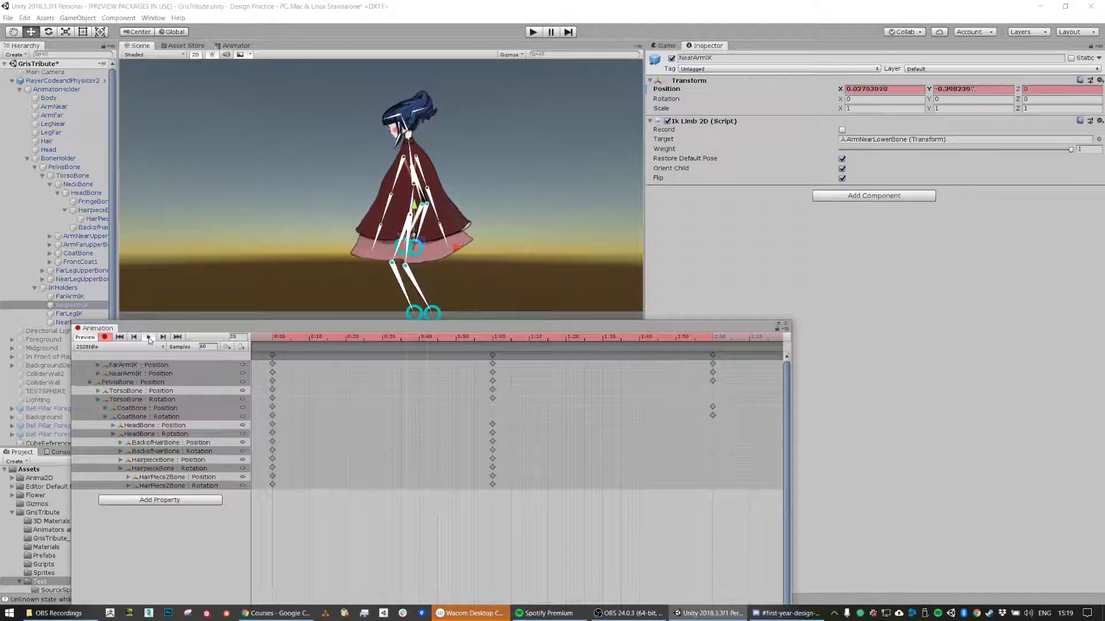
{"action": "left_click", "coordinate": [148, 338]}
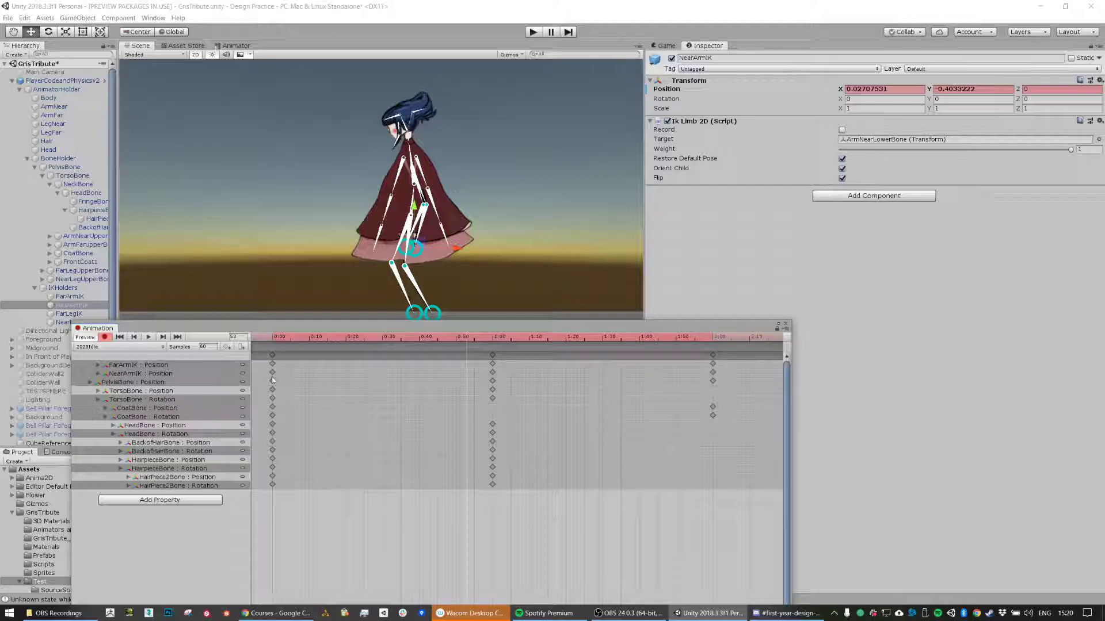
Step: At frame 60, rotate the FrontCoat1 bone slightly inward towards the body
{"action": "left_click", "coordinate": [492, 338]}
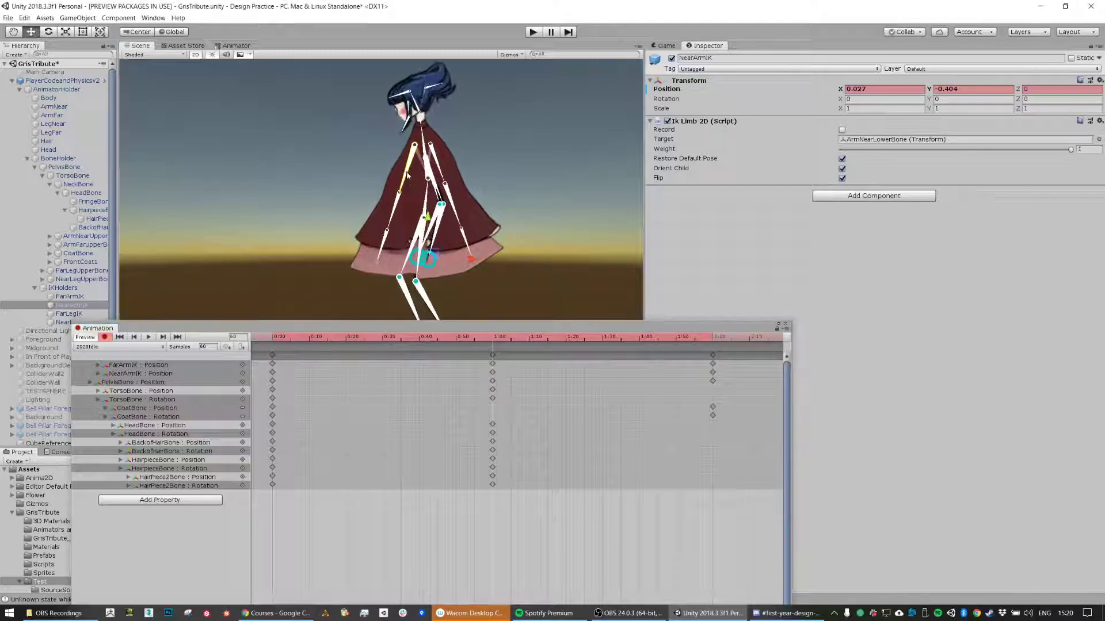
{"action": "left_click", "coordinate": [405, 171]}
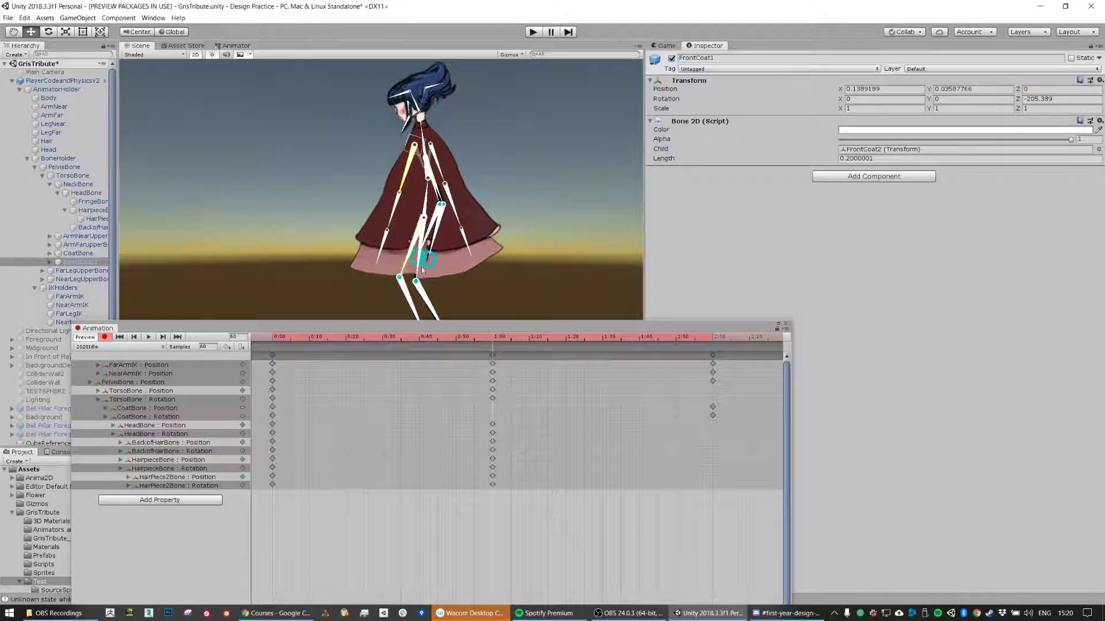
{"action": "key", "text": "e"}
{"action": "left_click_drag", "start_coordinate": [443, 181], "coordinate": [450, 175]}
Step: Rotate the FrontCoat2 and FrontCoat3 bones slightly outward at frame 60 to flare the front of the coat
{"action": "left_click", "coordinate": [398, 207]}
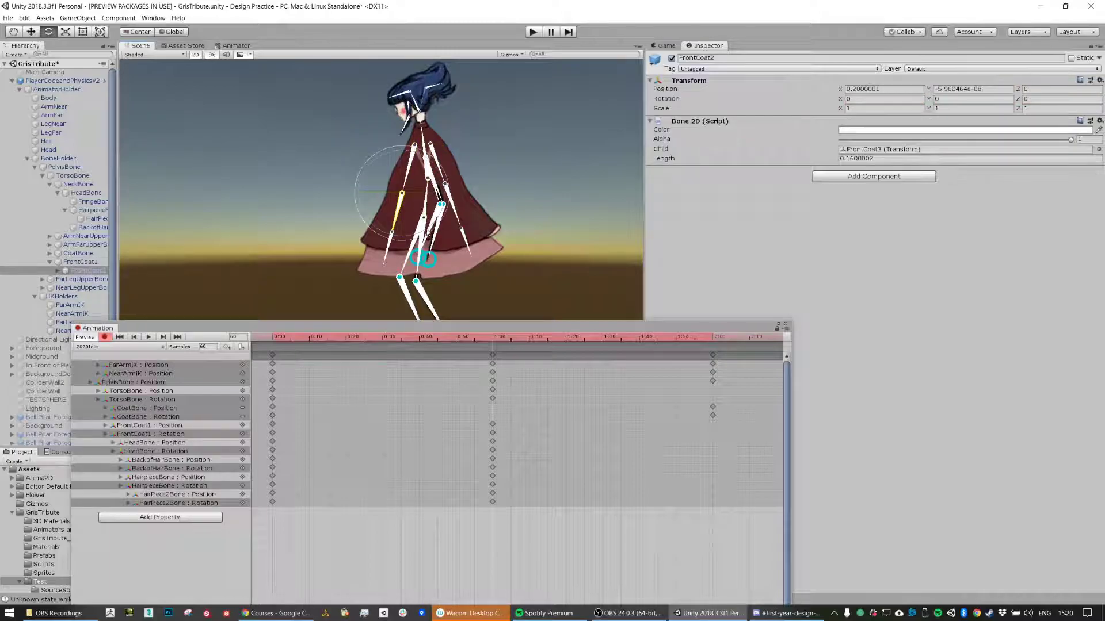
{"action": "left_click_drag", "start_coordinate": [371, 224], "coordinate": [366, 217]}
{"action": "left_click", "coordinate": [382, 249]}
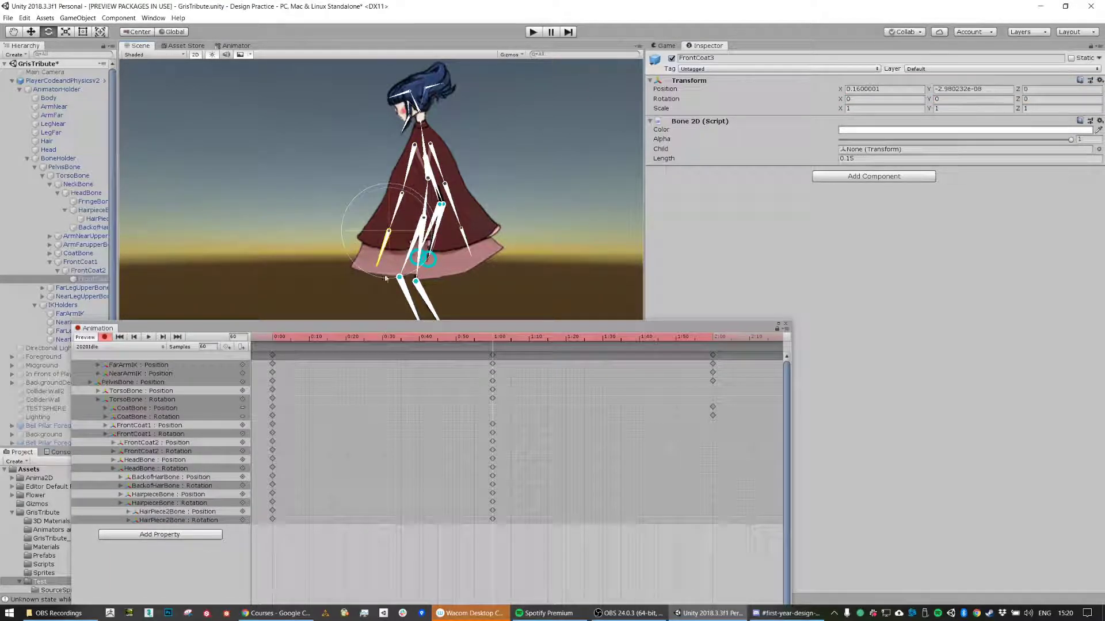
{"action": "left_click_drag", "start_coordinate": [369, 270], "coordinate": [364, 268]}
Step: Rotate the CoatBone2 and CoatBone3 bones slightly outward at frame 60 to flare the back of the coat
{"action": "left_click", "coordinate": [440, 170]}
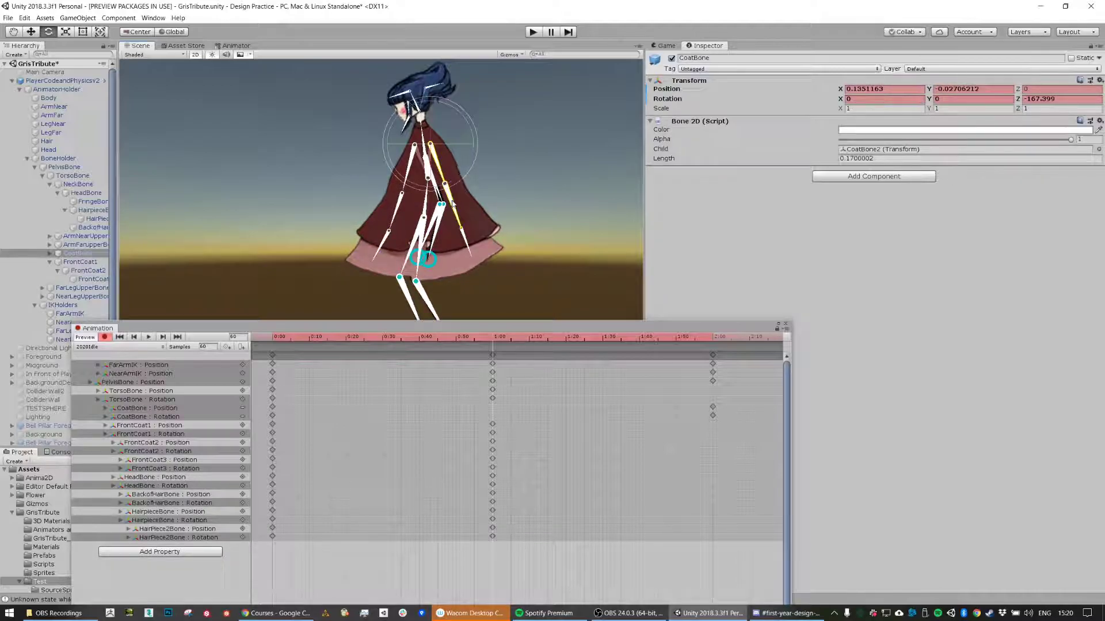
{"action": "left_click", "coordinate": [452, 202]}
{"action": "left_click_drag", "start_coordinate": [475, 215], "coordinate": [508, 231]}
{"action": "left_click", "coordinate": [467, 248]}
Step: Copy all of the frame 0 keyframes to frame 120 to close the loop, and play the clip
{"action": "left_click_drag", "start_coordinate": [496, 339], "coordinate": [715, 343]}
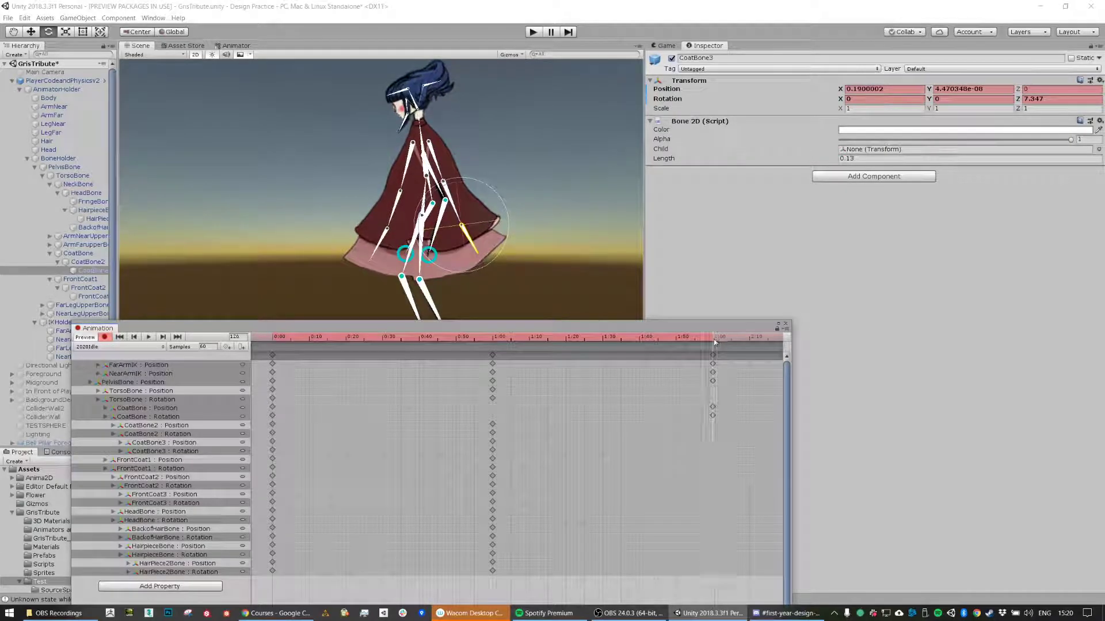
{"action": "left_click", "coordinate": [272, 355]}
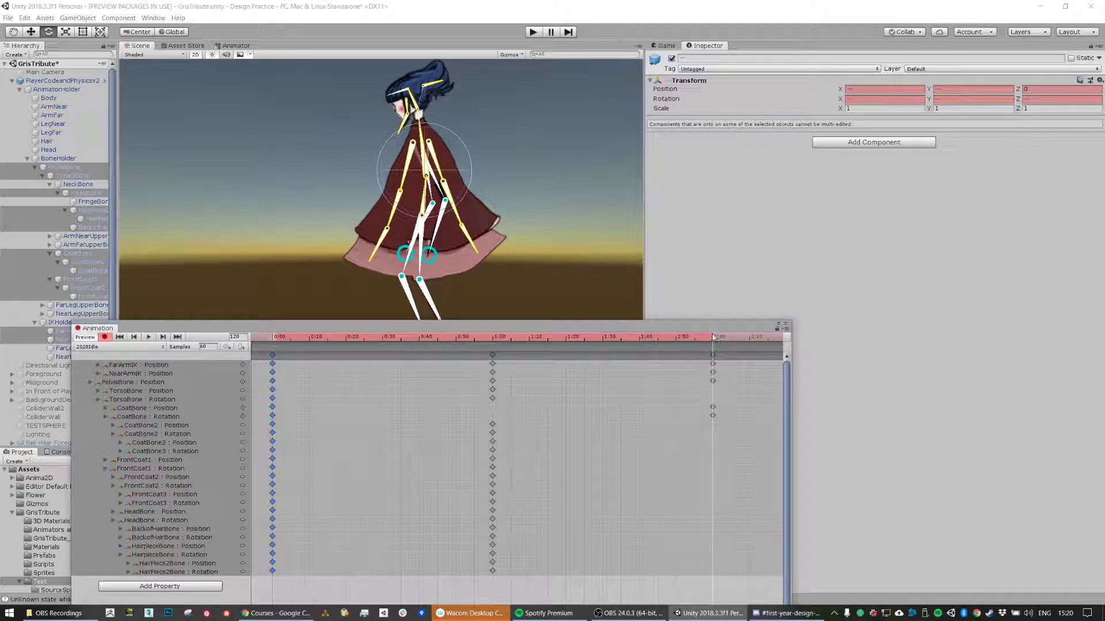
{"action": "key", "text": "ctrl+v"}
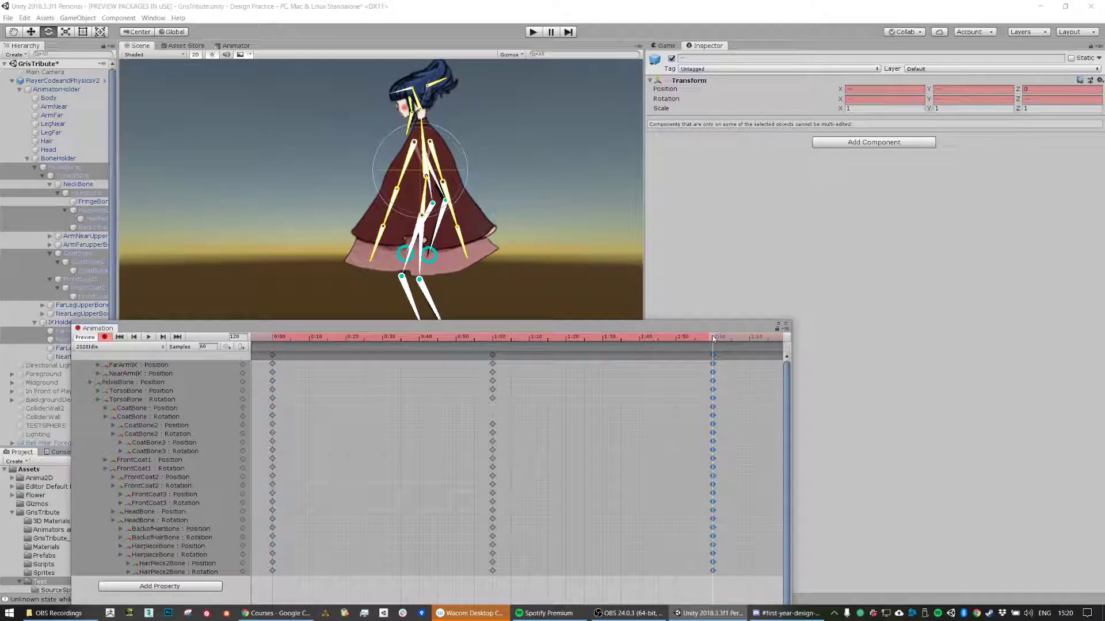
{"action": "left_click", "coordinate": [148, 338]}
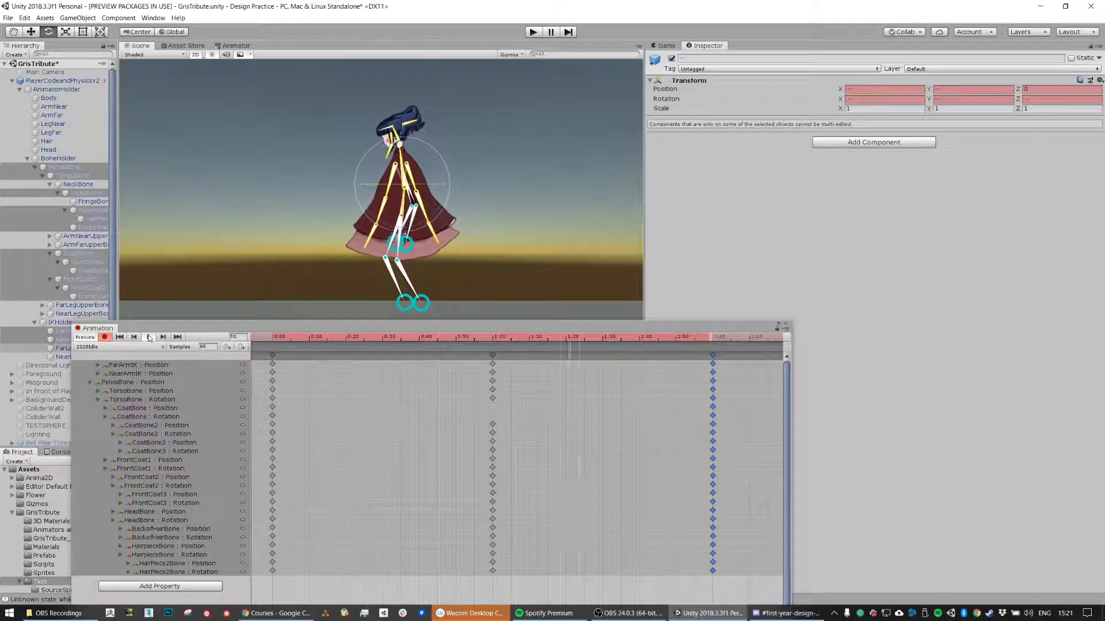
Step: Move the BackofHairBone position and rotation keyframes from frame 60 to frame 48
{"action": "scroll", "coordinate": [420, 108], "scroll_direction": "up", "scroll_amount": 5}
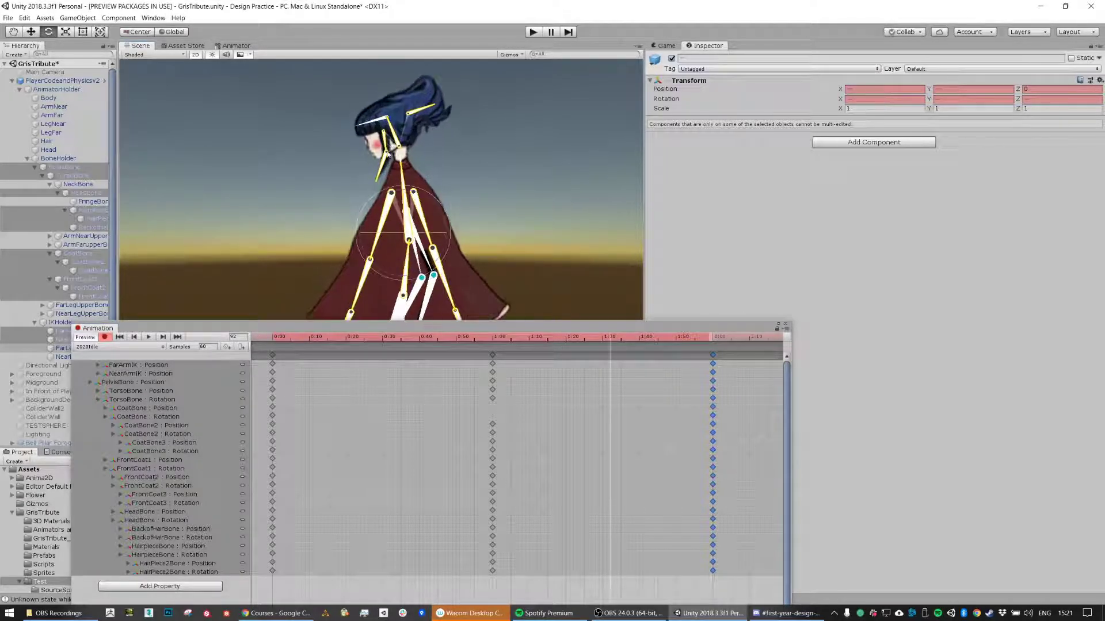
{"action": "left_click", "coordinate": [383, 137]}
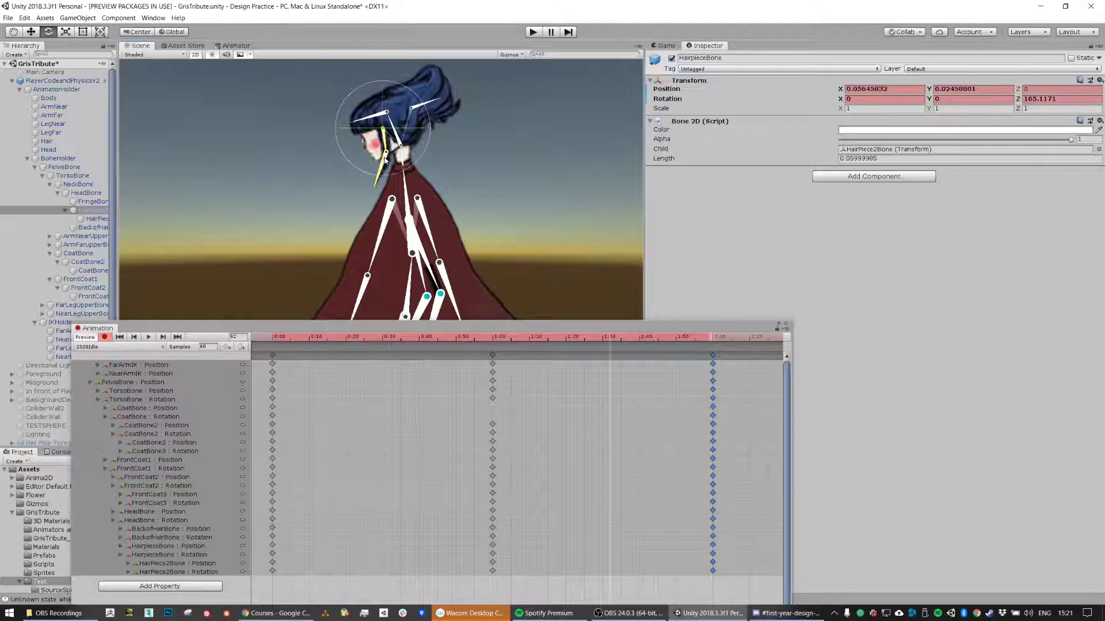
{"action": "left_click", "coordinate": [378, 189], "text": "shift"}
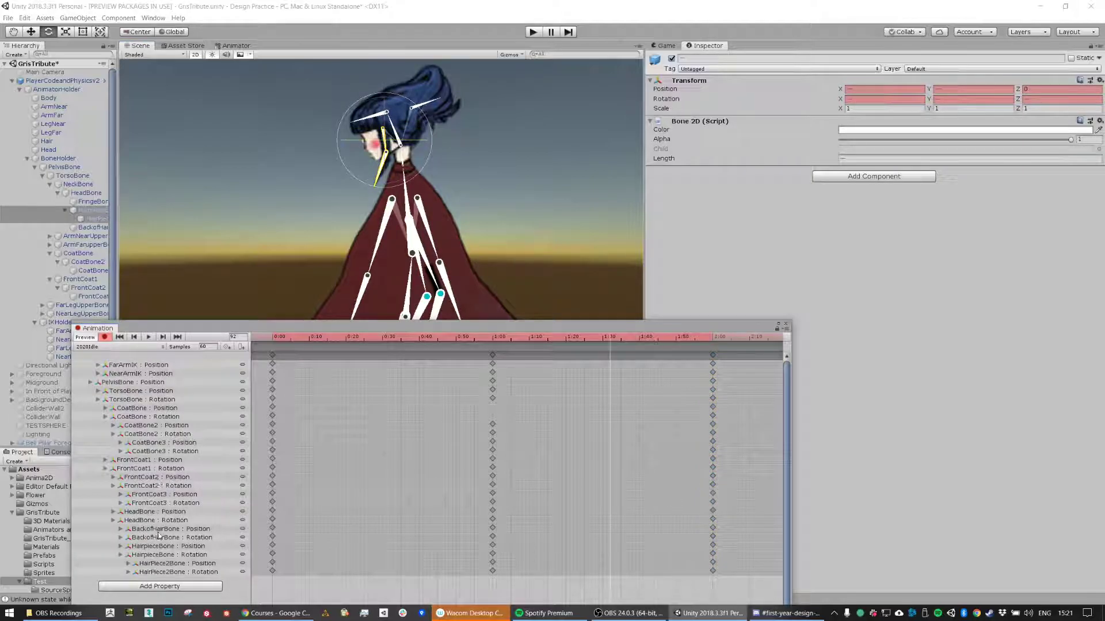
{"action": "left_click", "coordinate": [198, 529]}
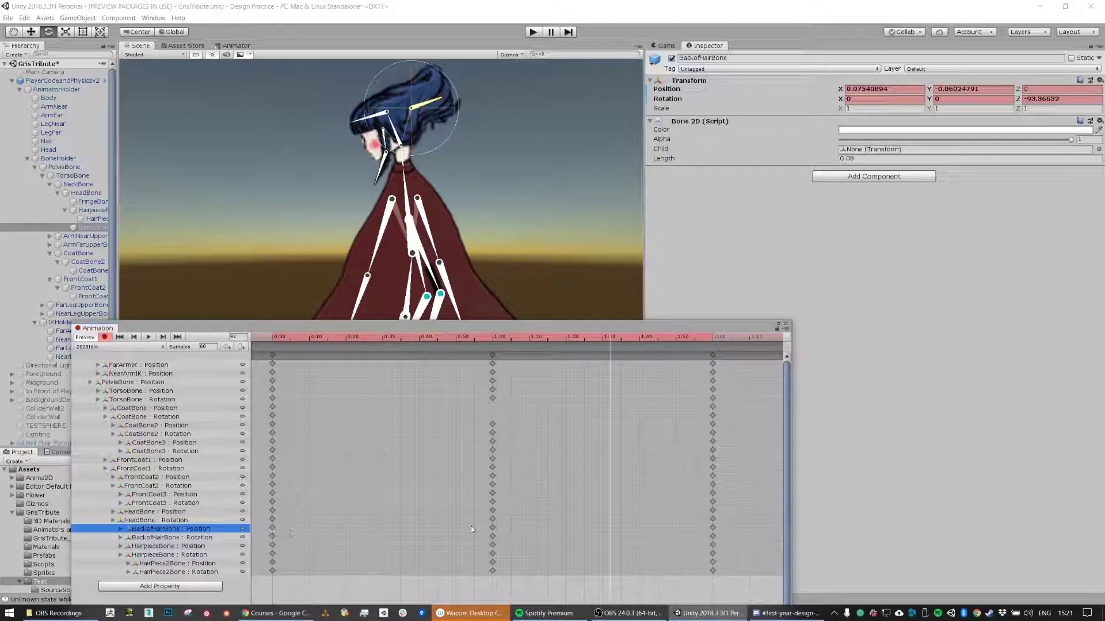
{"action": "left_click", "coordinate": [492, 528]}
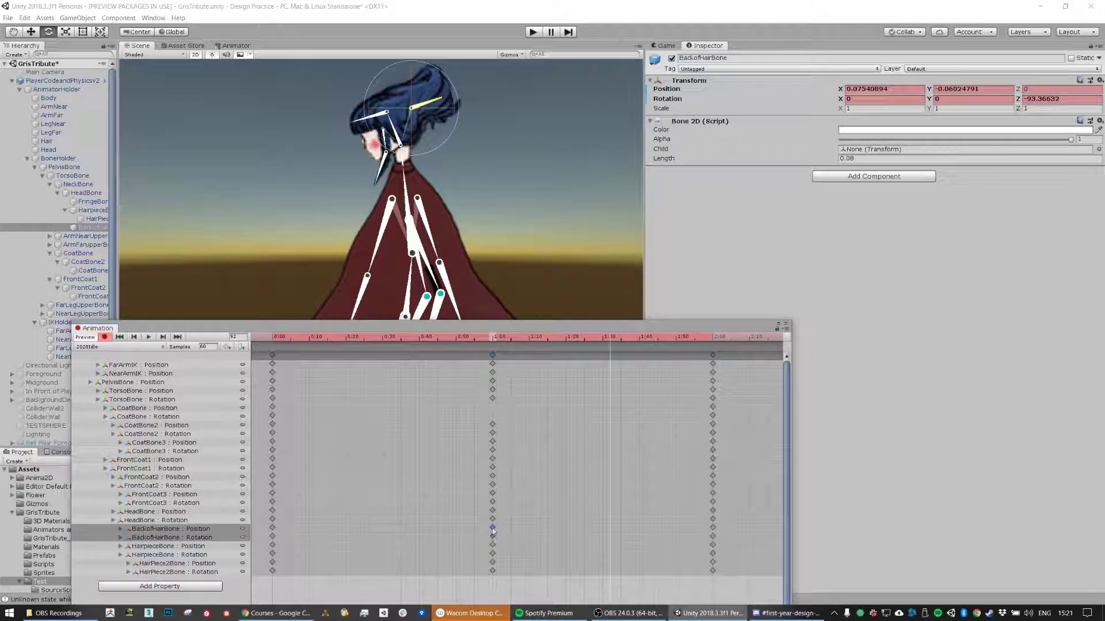
{"action": "left_click_drag", "start_coordinate": [493, 528], "coordinate": [448, 527]}
Step: At frame 86, rotate BackofHairBone slightly upward to about Z -80.5 to add a second hair keyframe
{"action": "left_click_drag", "start_coordinate": [347, 341], "coordinate": [588, 358]}
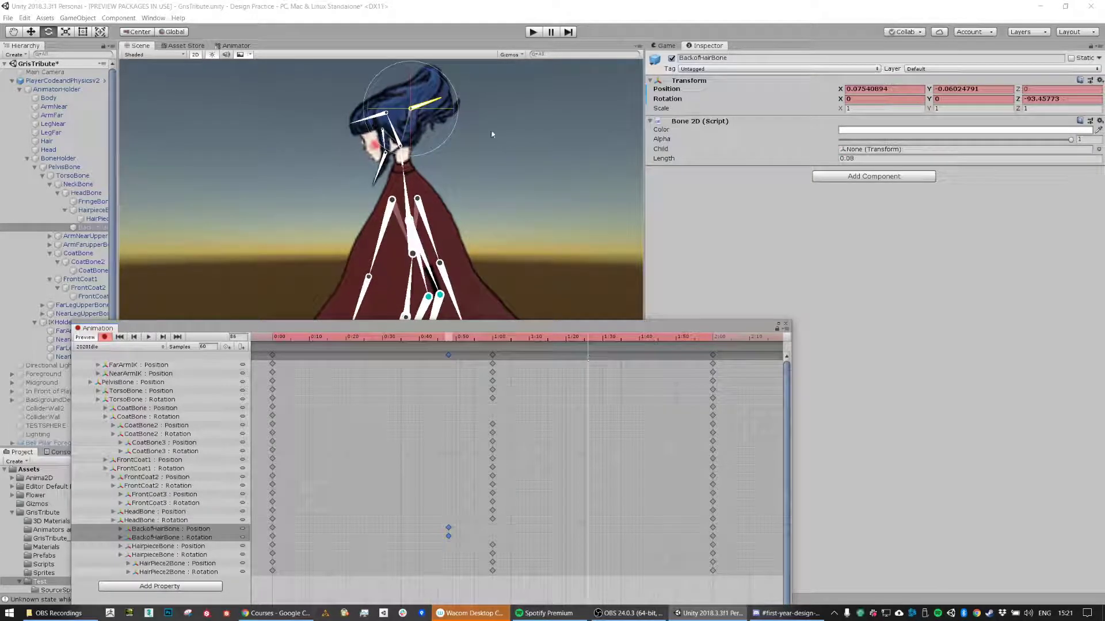
{"action": "left_click_drag", "start_coordinate": [450, 93], "coordinate": [447, 85]}
{"action": "left_click_drag", "start_coordinate": [506, 339], "coordinate": [459, 339]}
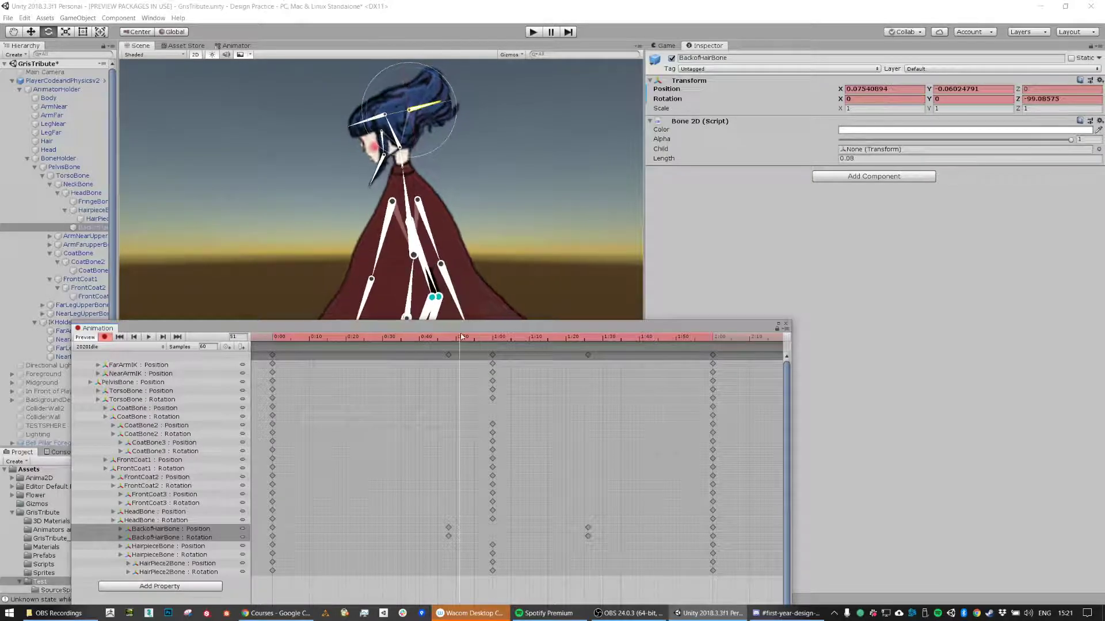
Step: Shift the HairpieceBone keyframes from frame 60 to about frame 53 and the HairPiece2Bone keyframes to about frame 50
{"action": "left_click", "coordinate": [382, 143]}
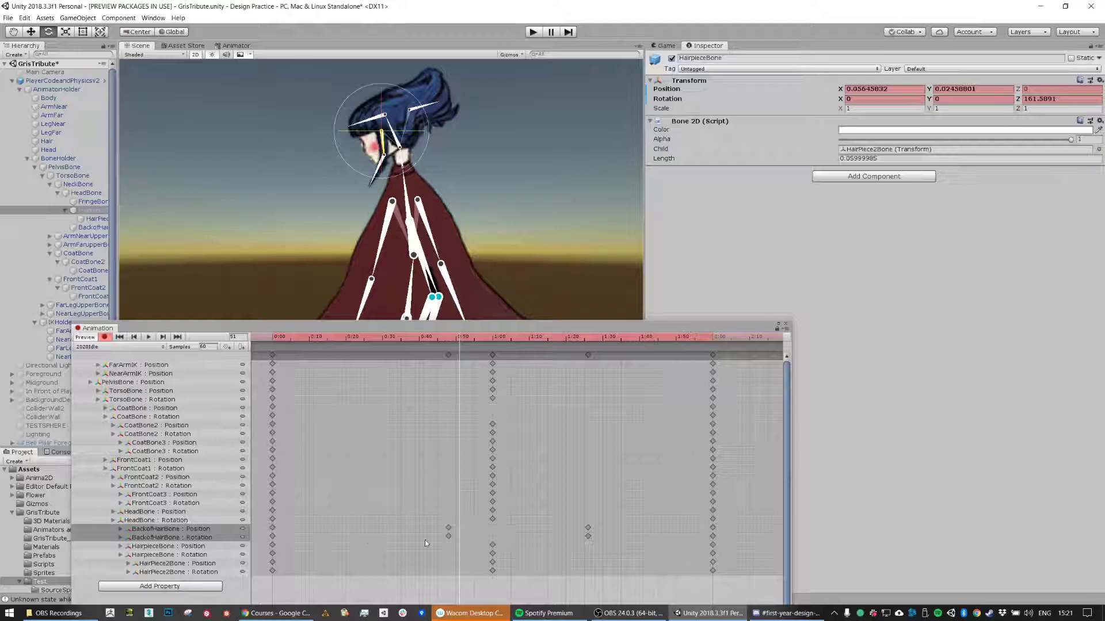
{"action": "left_click_drag", "start_coordinate": [502, 552], "coordinate": [464, 569]}
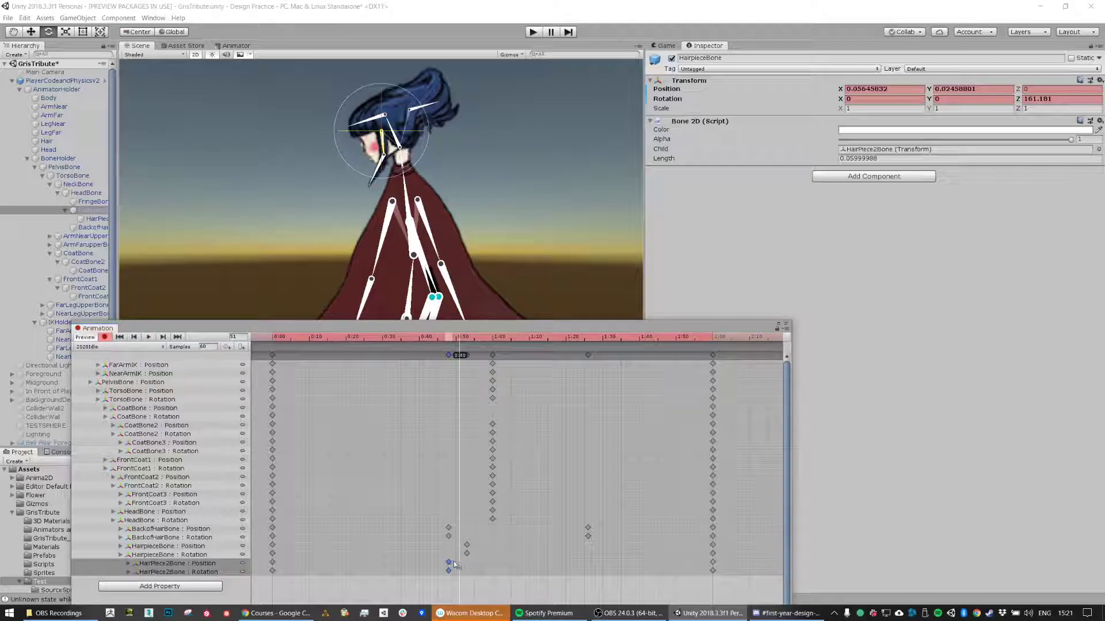
{"action": "left_click_drag", "start_coordinate": [449, 339], "coordinate": [493, 341]}
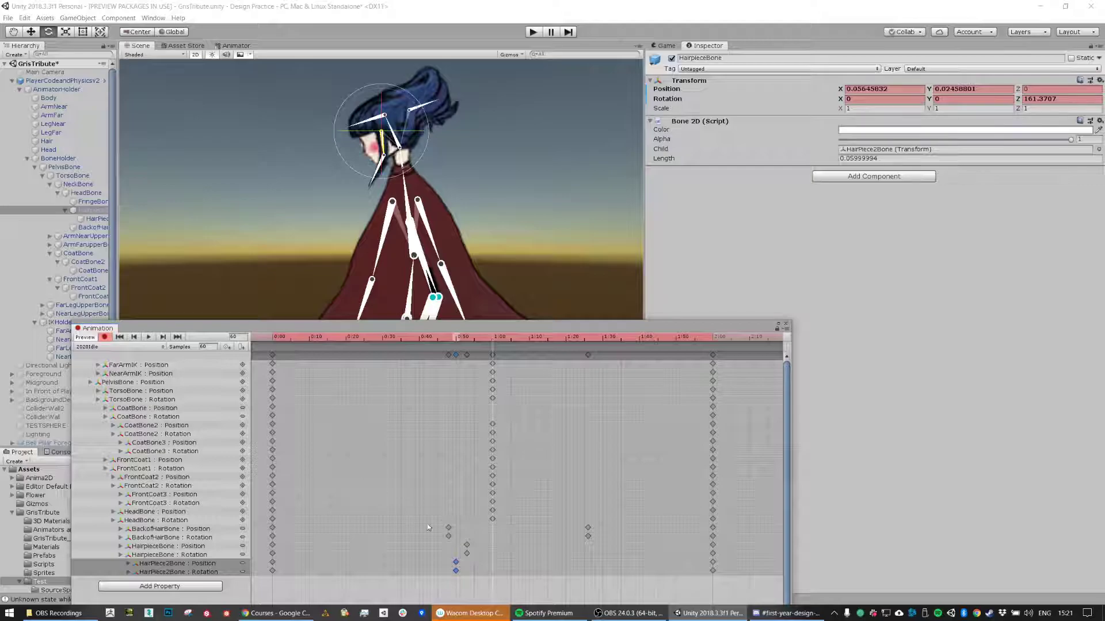
Step: Rotate HairpieceBone slightly at frame 77 and HairPiece2Bone to about Z -23.6 at frame 91, and play the clip
{"action": "left_click_drag", "start_coordinate": [340, 340], "coordinate": [542, 332]}
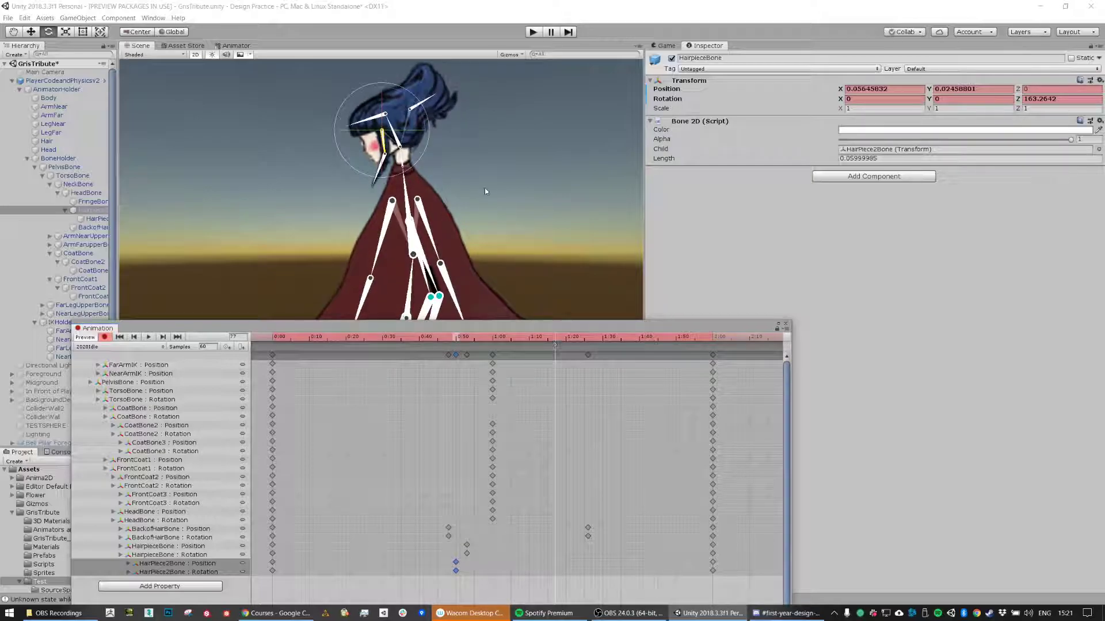
{"action": "left_click_drag", "start_coordinate": [412, 161], "coordinate": [392, 167]}
{"action": "left_click", "coordinate": [451, 184]}
{"action": "left_click", "coordinate": [381, 169]}
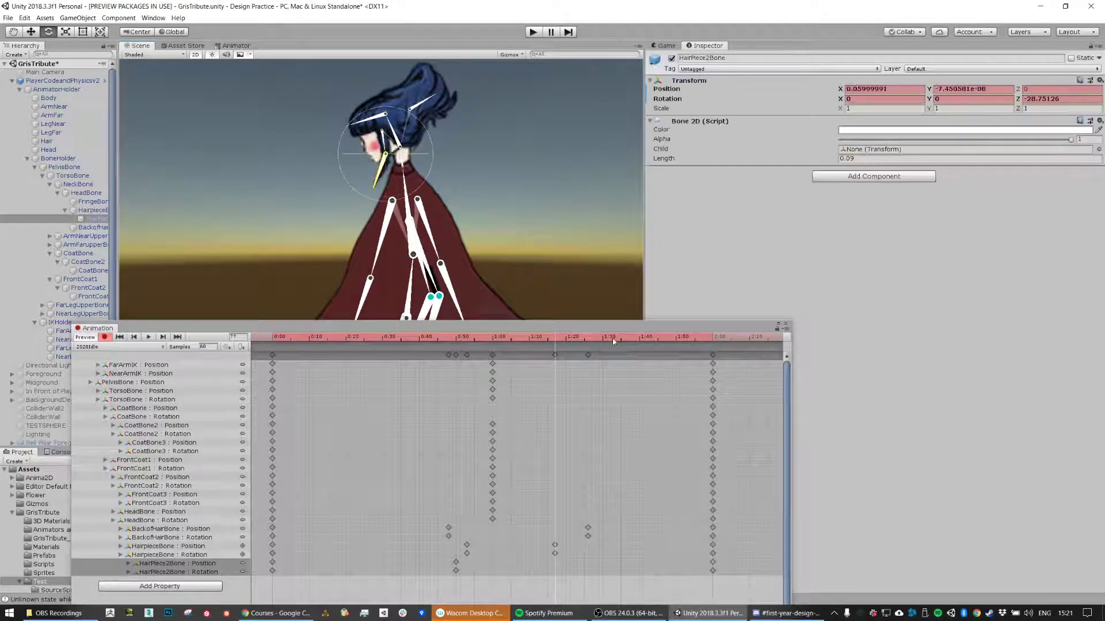
{"action": "left_click", "coordinate": [606, 337]}
{"action": "left_click_drag", "start_coordinate": [413, 187], "coordinate": [419, 185]}
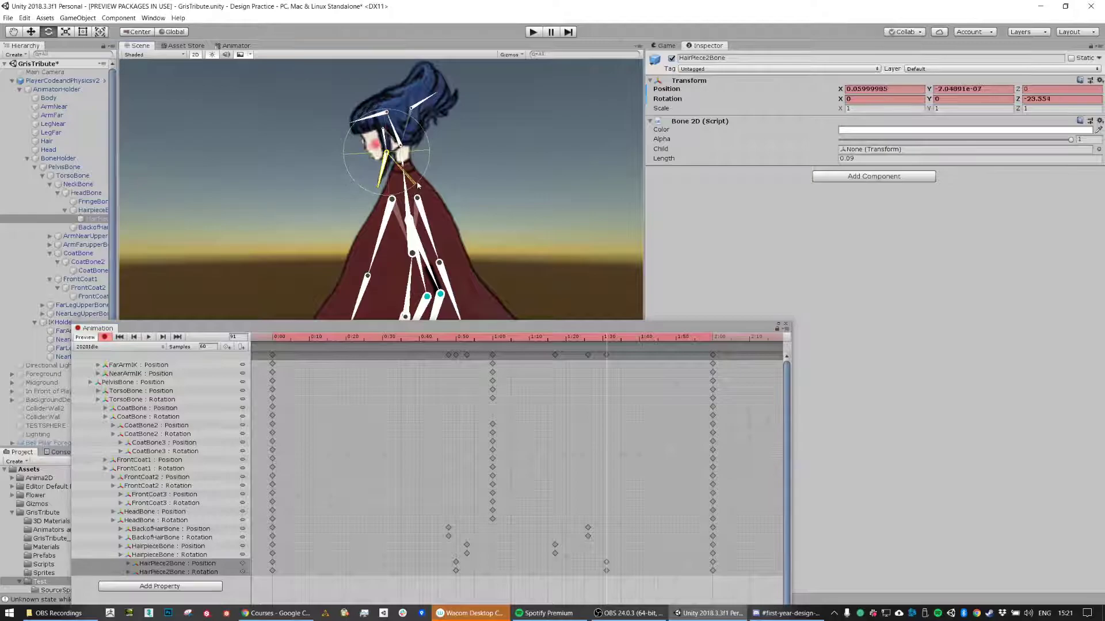
{"action": "left_click", "coordinate": [152, 337]}
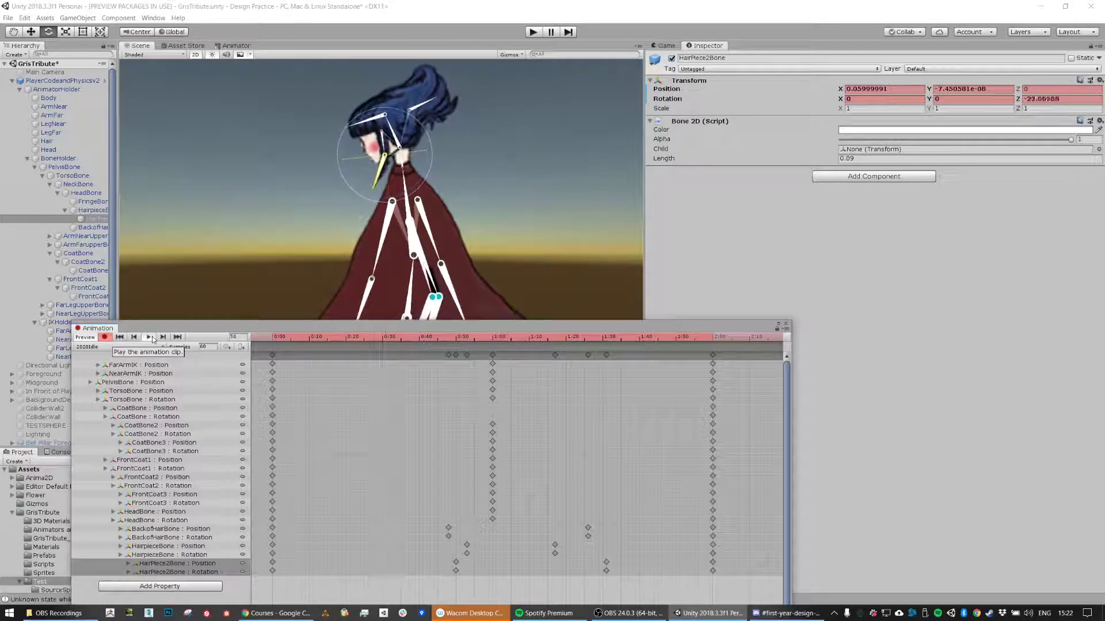
Step: Rotate BackofHairBone slightly upward on its keyframe at frame 48
{"action": "left_click", "coordinate": [423, 104]}
{"action": "mouse_move", "coordinate": [440, 336]}
{"action": "left_mouse_down"}
{"action": "mouse_move", "coordinate": [249, 343]}
{"action": "mouse_move", "coordinate": [449, 345]}
{"action": "left_mouse_up"}
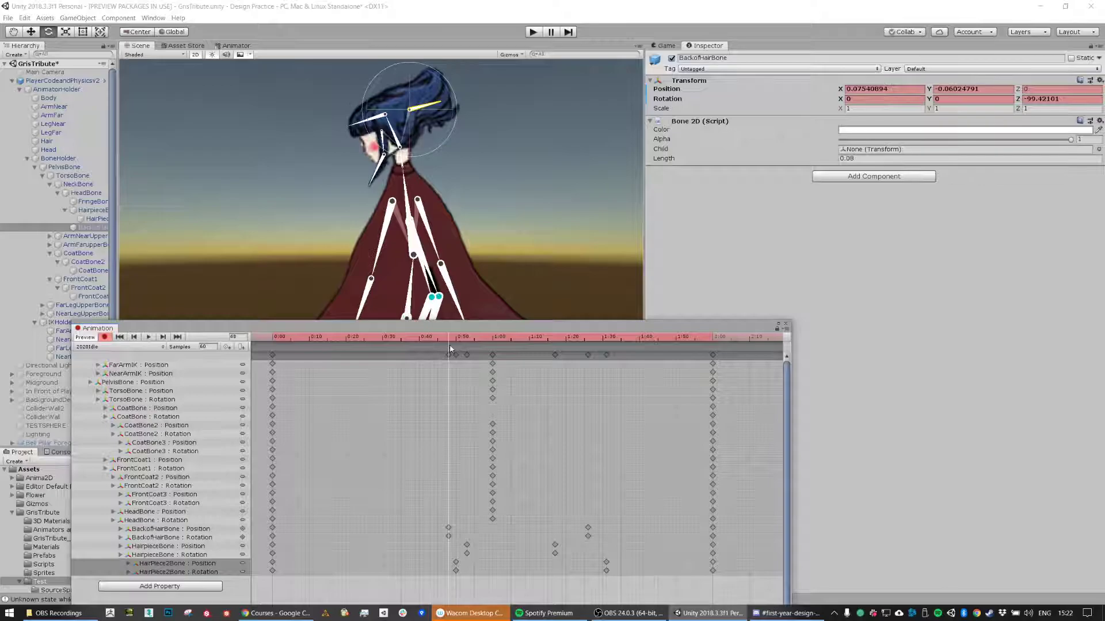
{"action": "left_click_drag", "start_coordinate": [449, 86], "coordinate": [444, 78]}
Step: Rotate BackofHairBone to about Z -85.1 on its keyframe at frame 86, and play the clip
{"action": "left_click_drag", "start_coordinate": [433, 338], "coordinate": [556, 356]}
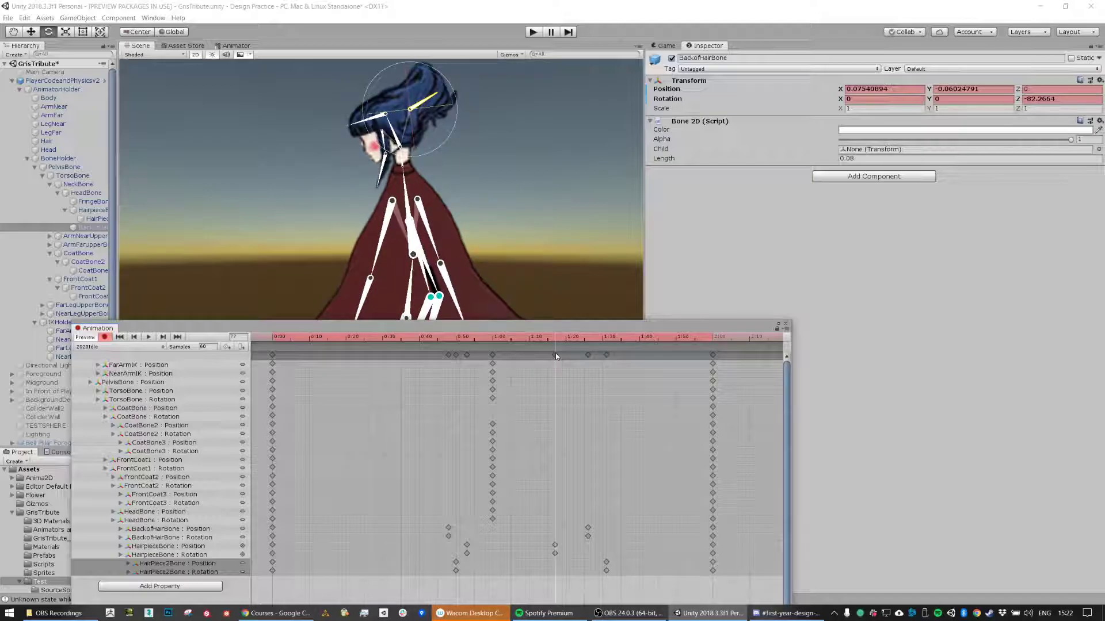
{"action": "left_click", "coordinate": [587, 532]}
{"action": "left_click", "coordinate": [588, 338]}
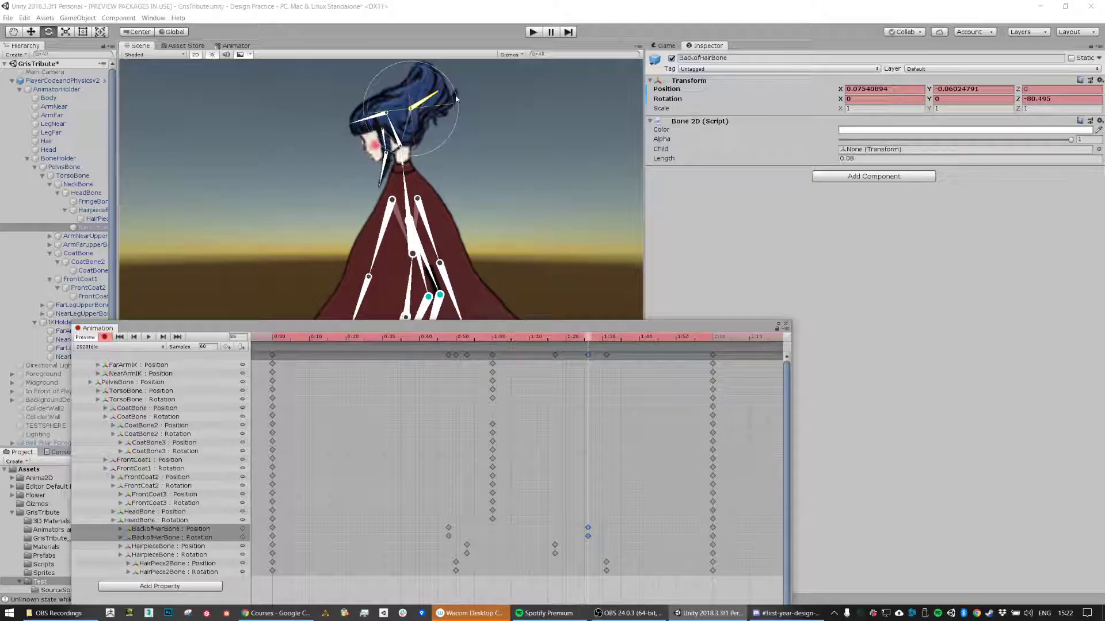
{"action": "left_click_drag", "start_coordinate": [447, 90], "coordinate": [450, 98]}
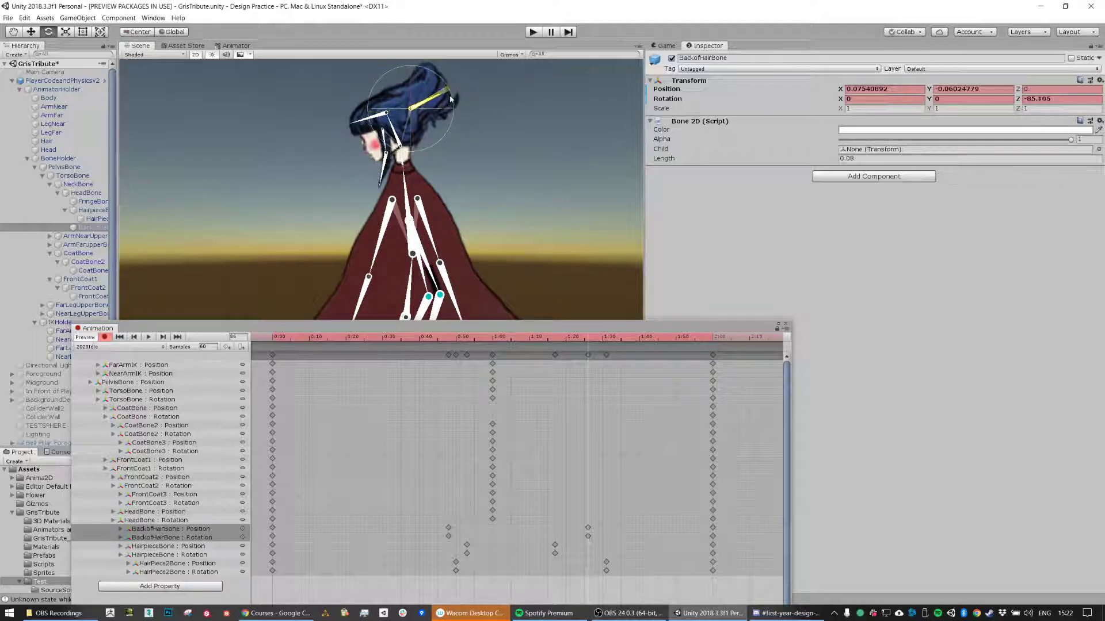
{"action": "left_click", "coordinate": [147, 337]}
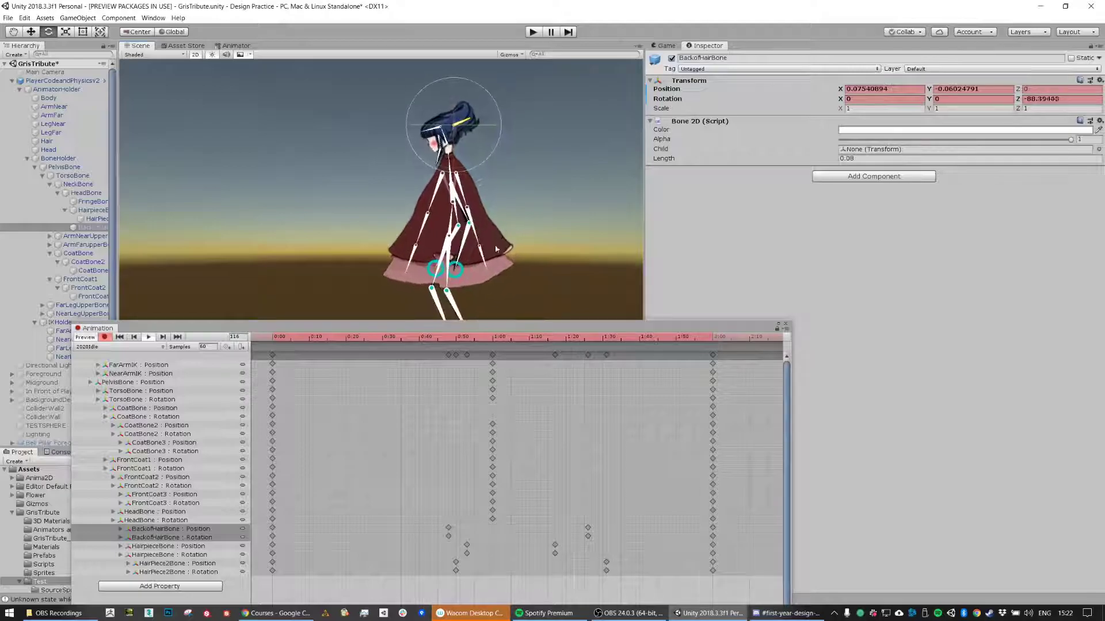
Step: Move the FrontCoat1 and FrontCoat2 keyframes from frame 60 to about frame 47, and the FrontCoat3 keyframes to about frame 42
{"action": "left_click", "coordinate": [440, 192]}
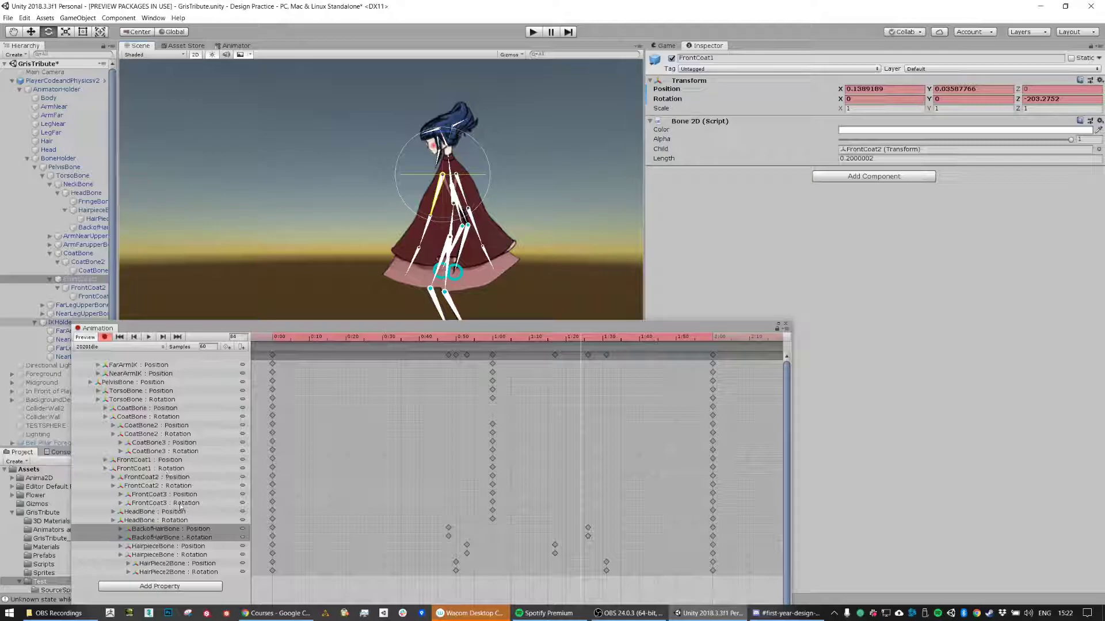
{"action": "left_click_drag", "start_coordinate": [294, 506], "coordinate": [423, 488]}
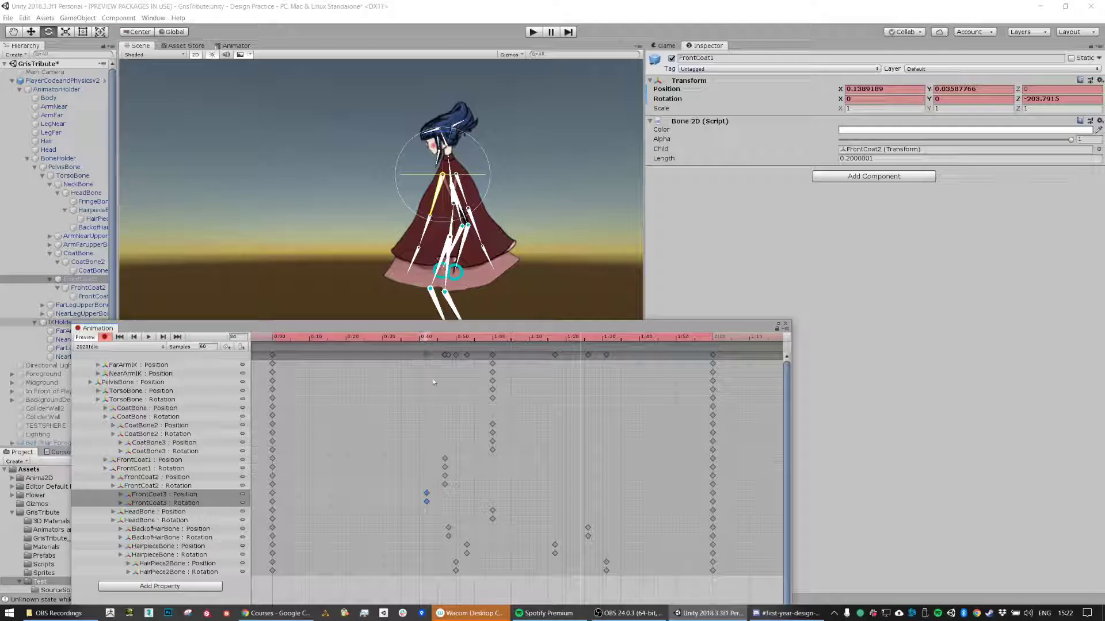
{"action": "left_click_drag", "start_coordinate": [277, 338], "coordinate": [581, 348]}
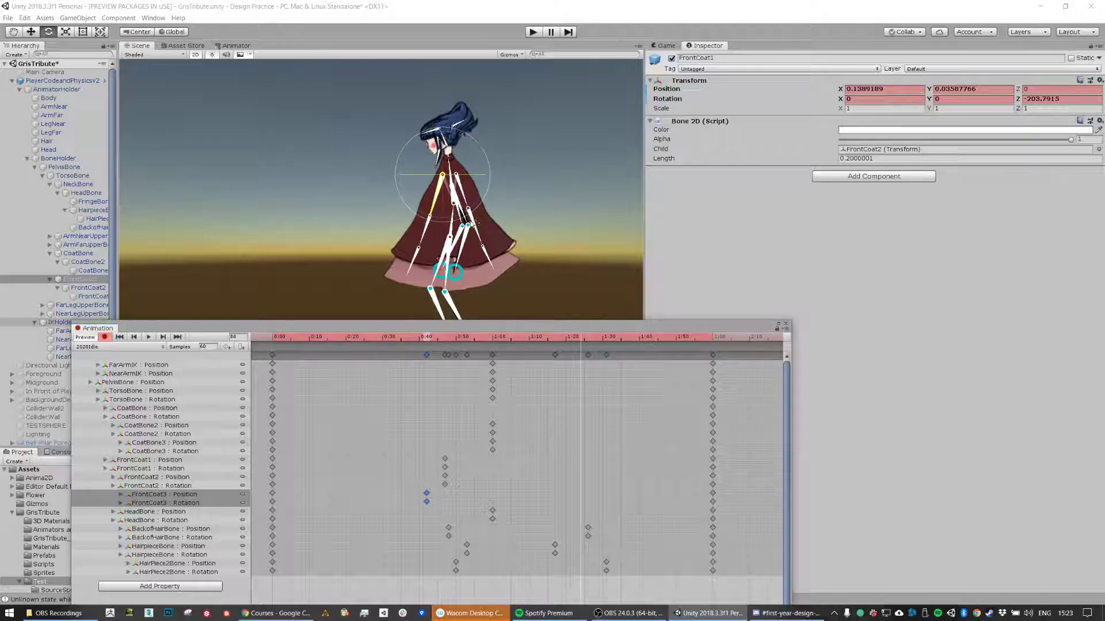
Step: Shift the frame 60 keyframes of CoatBone2 to about frame 69, CoatBone3 to 79, NearArmIK and PelvisBone to 54, and TorsoBone to 64
{"action": "mouse_move", "coordinate": [506, 437]}
{"action": "left_mouse_down"}
{"action": "mouse_move", "coordinate": [484, 454]}
{"action": "mouse_move", "coordinate": [530, 442]}
{"action": "mouse_move", "coordinate": [486, 438]}
{"action": "mouse_move", "coordinate": [535, 455]}
{"action": "mouse_move", "coordinate": [522, 424]}
{"action": "left_mouse_up"}
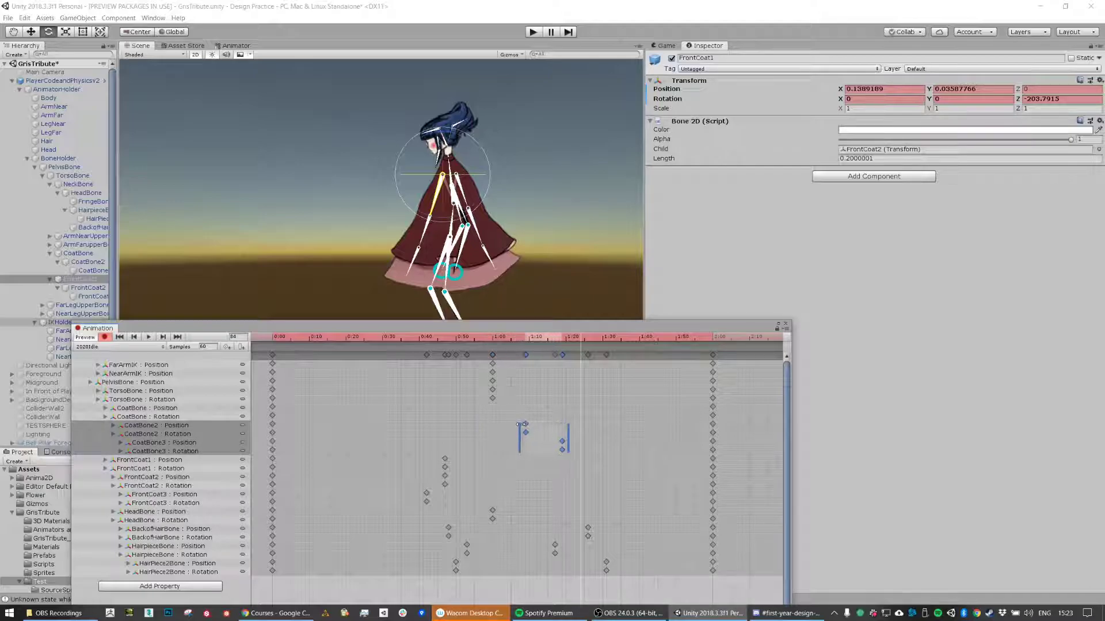
{"action": "left_click_drag", "start_coordinate": [469, 336], "coordinate": [494, 354]}
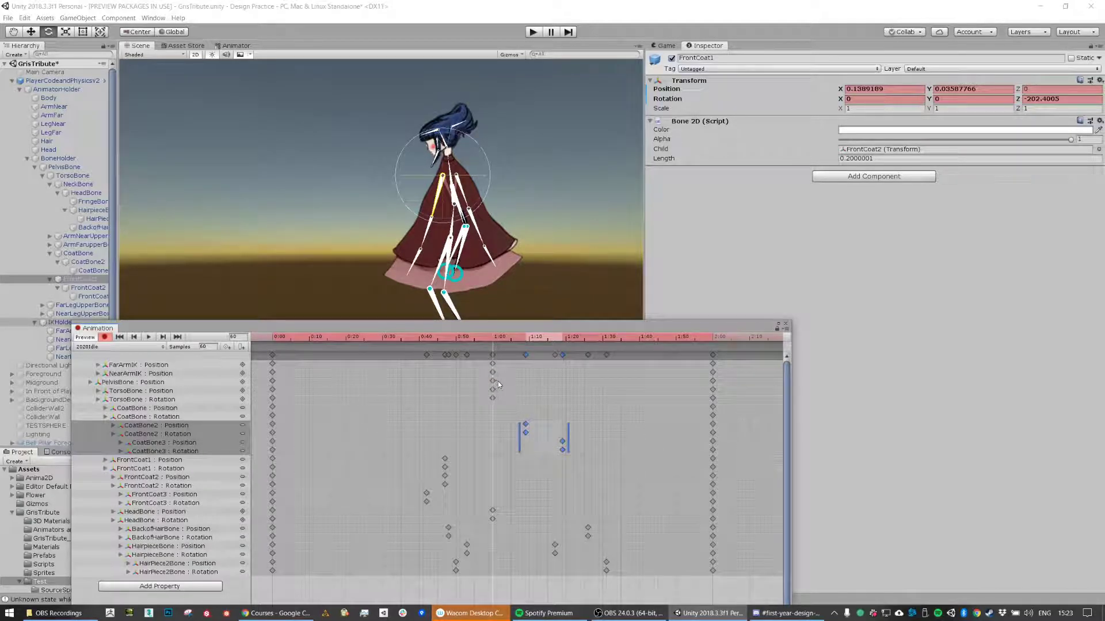
{"action": "left_click_drag", "start_coordinate": [499, 382], "coordinate": [485, 402]}
{"action": "left_click_drag", "start_coordinate": [501, 366], "coordinate": [273, 338]}
Step: Play the clip with nothing selected and review the whole character's idle motion from farther away
{"action": "left_click", "coordinate": [148, 338]}
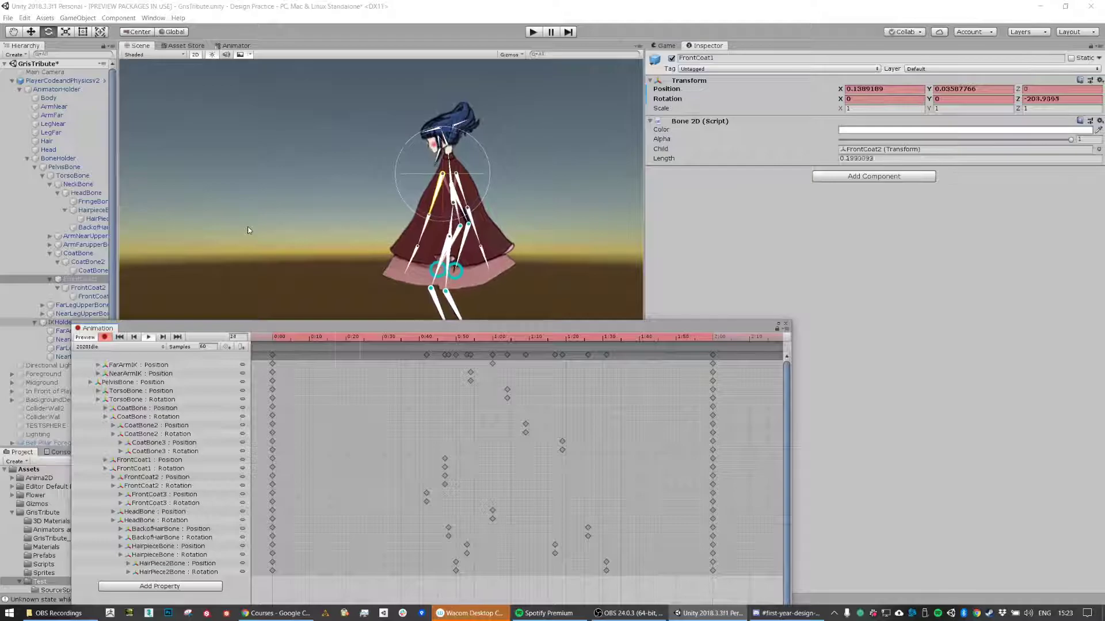
{"action": "left_click", "coordinate": [496, 281]}
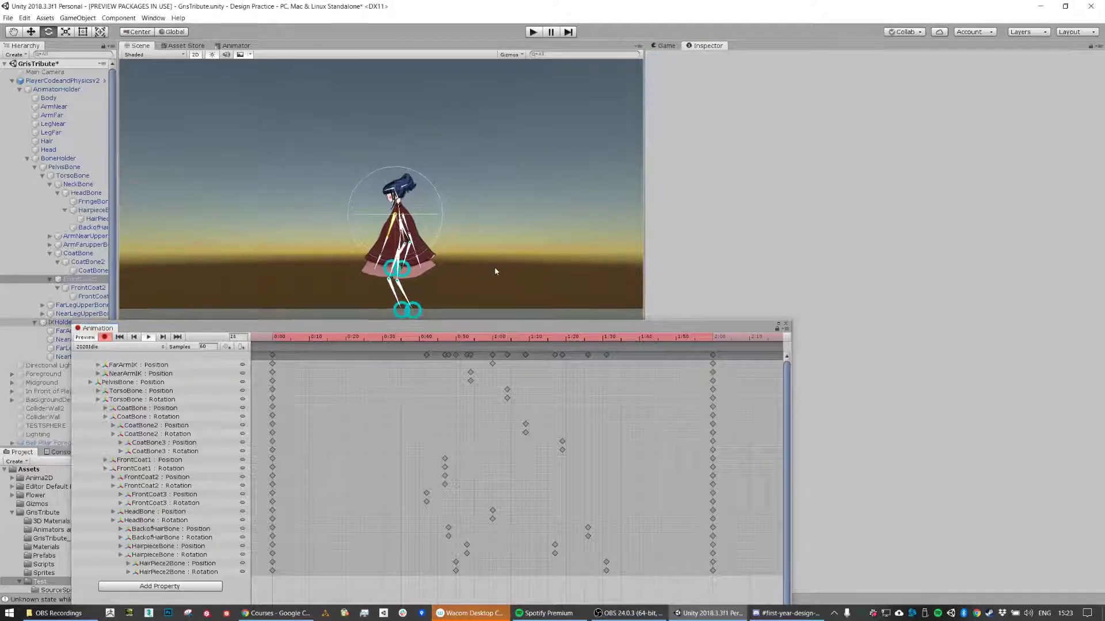
{"action": "middle_click_drag", "start_coordinate": [495, 271], "coordinate": [514, 228]}
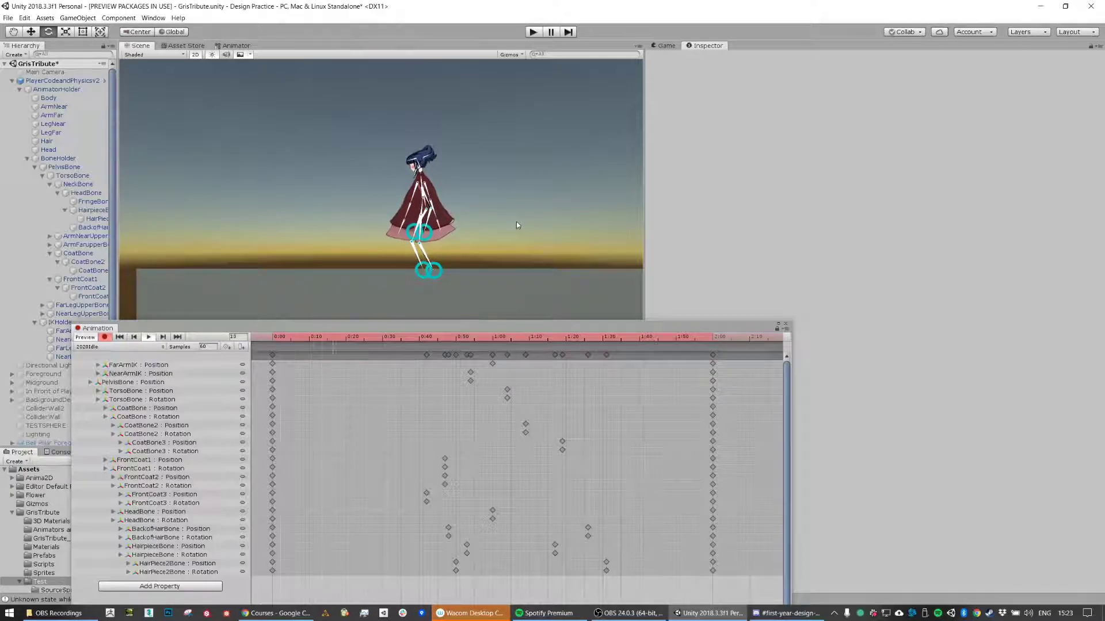
{"action": "scroll", "coordinate": [523, 223], "scroll_direction": "down", "scroll_amount": 3}
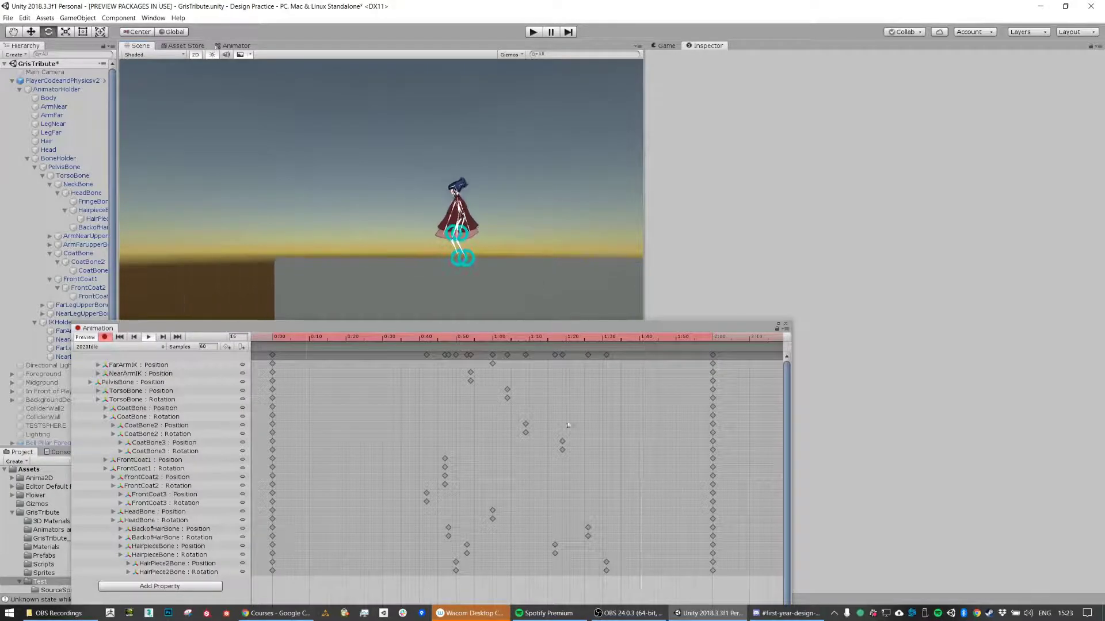
Step: Stretch all keyframes of the clip in proportion so the last ones fall at 2:30 (frame 150), and play the clip
{"action": "middle_click_drag", "start_coordinate": [627, 484], "coordinate": [621, 484]}
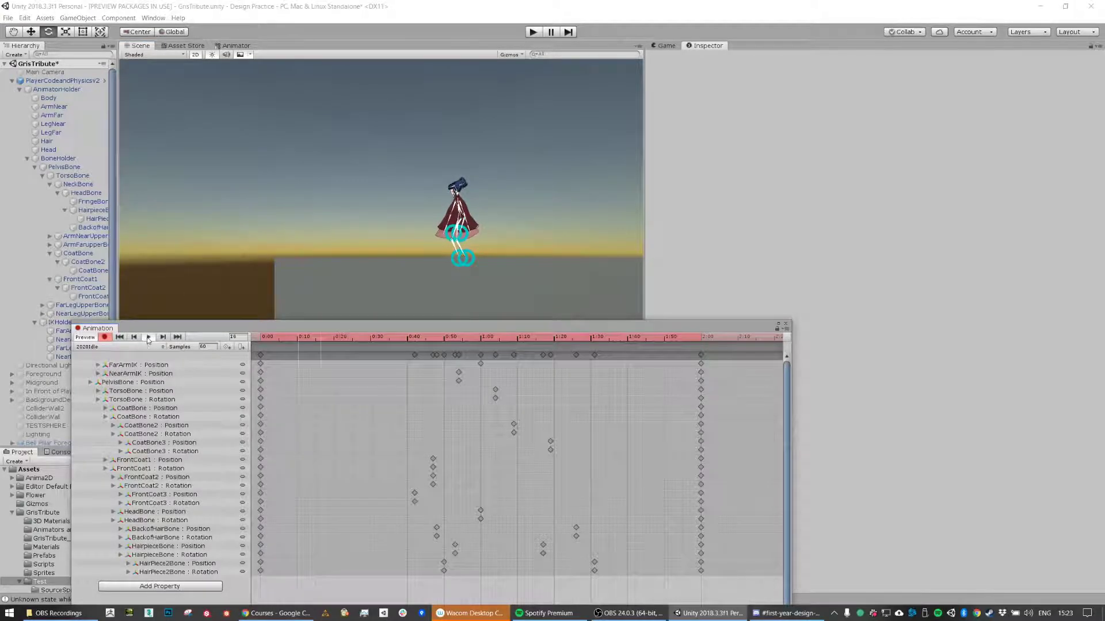
{"action": "left_click_drag", "start_coordinate": [724, 591], "coordinate": [137, 262]}
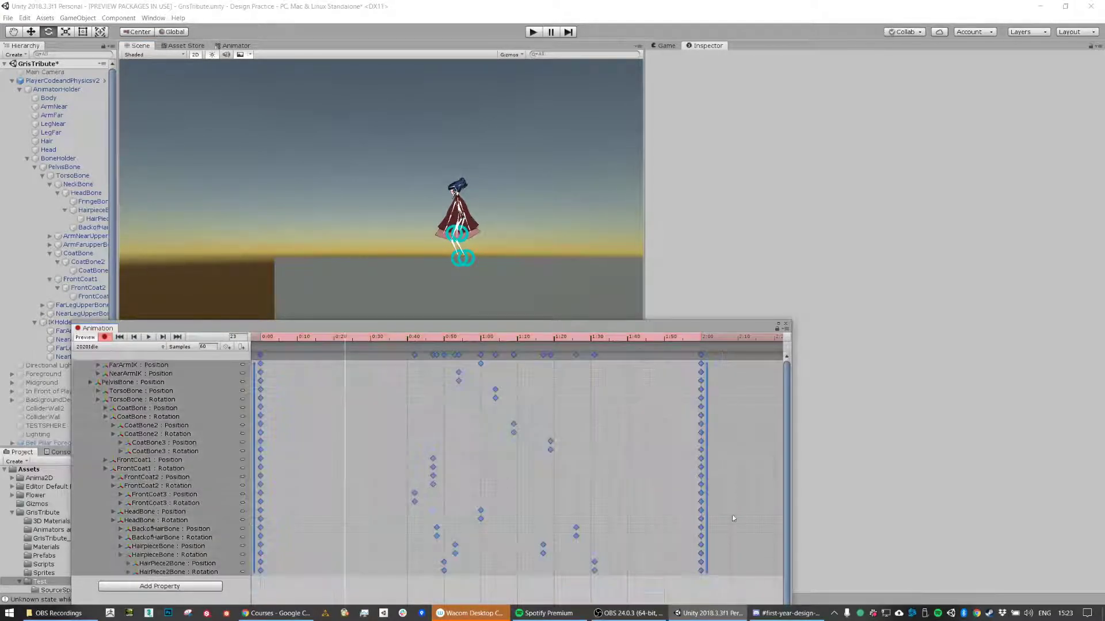
{"action": "scroll", "coordinate": [657, 493], "scroll_direction": "down", "scroll_amount": 9}
{"action": "left_click_drag", "start_coordinate": [611, 462], "coordinate": [687, 465]}
{"action": "left_click", "coordinate": [149, 338]}
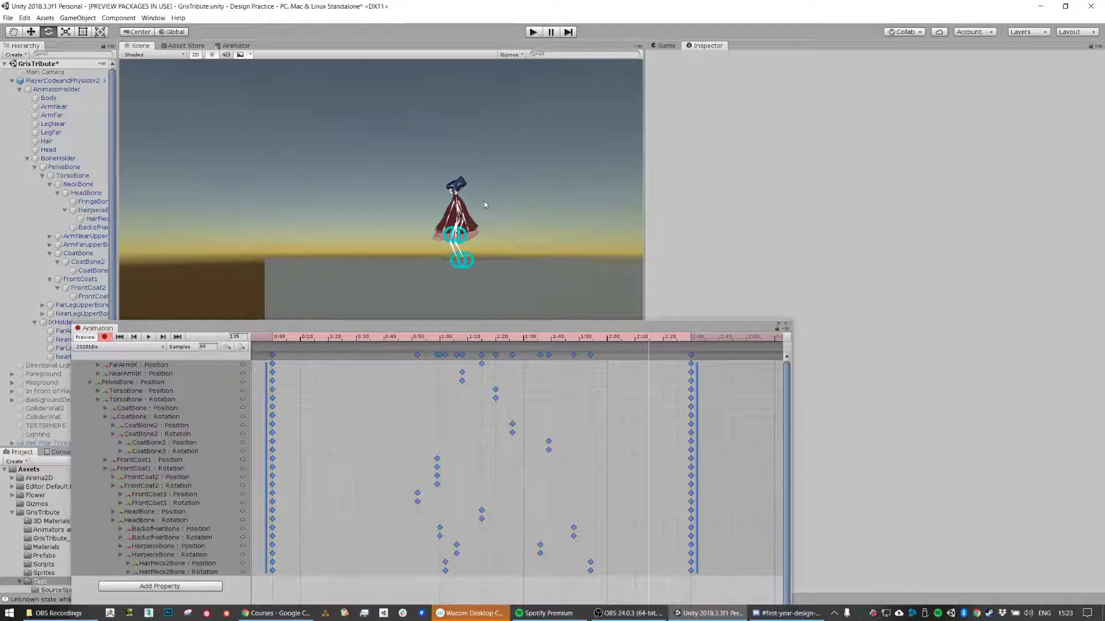
{"action": "scroll", "coordinate": [484, 204], "scroll_direction": "up", "scroll_amount": 5}
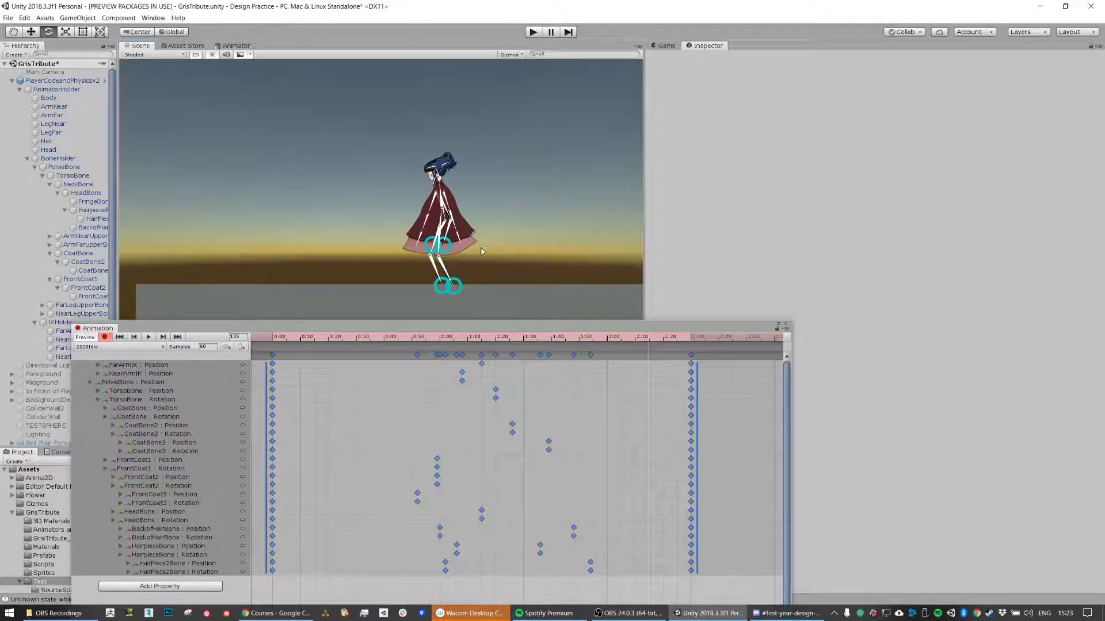
Step: Undo the stretch and the earlier keyframe offsets back to the aligned frame 60 keyframes, and play the clip for comparison
{"action": "key", "text": "ctrl+z"}
{"action": "key", "text": "ctrl+z"}
{"action": "key", "text": "ctrl+z"}
{"action": "key", "text": "ctrl+z"}
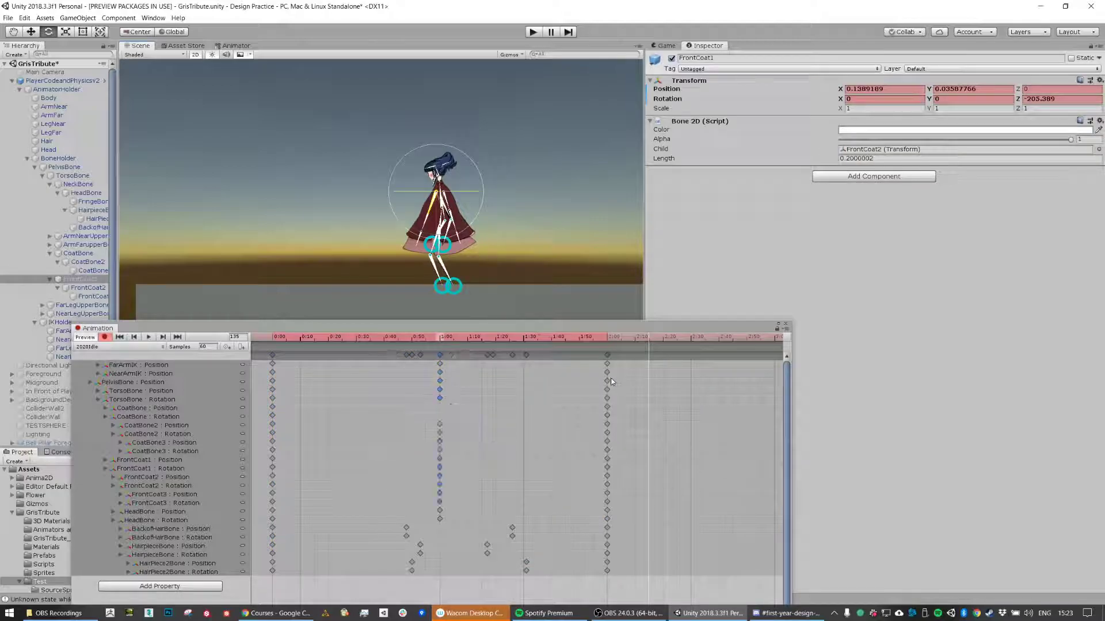
{"action": "key", "text": "ctrl+z"}
{"action": "key", "text": "ctrl+z"}
{"action": "key", "text": "ctrl+z"}
{"action": "key", "text": "ctrl+z"}
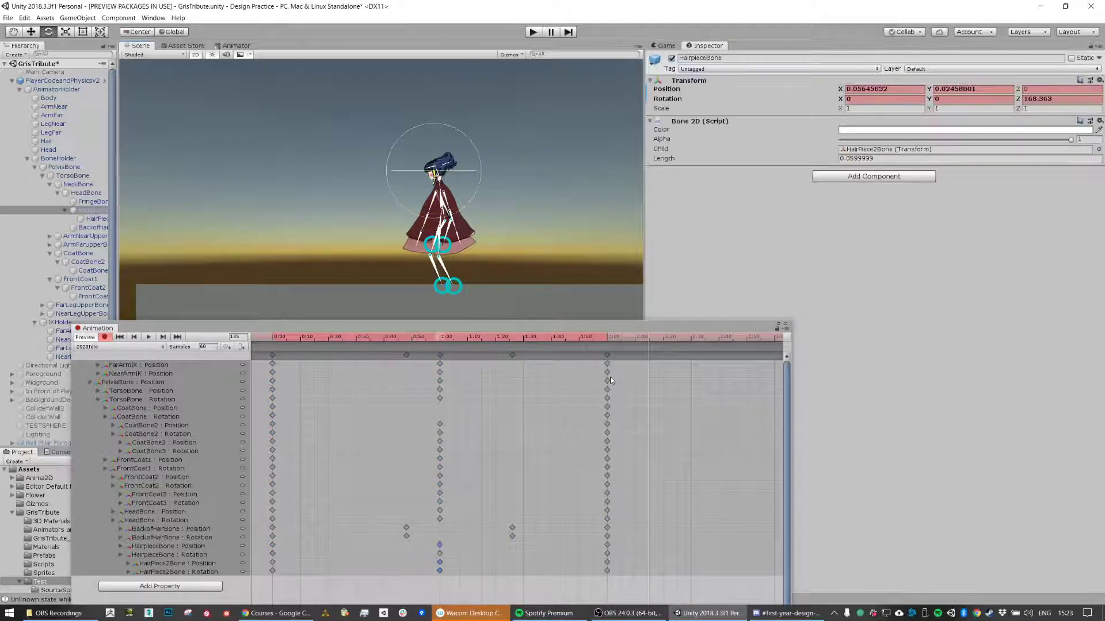
{"action": "key", "text": "ctrl+z"}
{"action": "key", "text": "ctrl+z"}
{"action": "key", "text": "ctrl+z"}
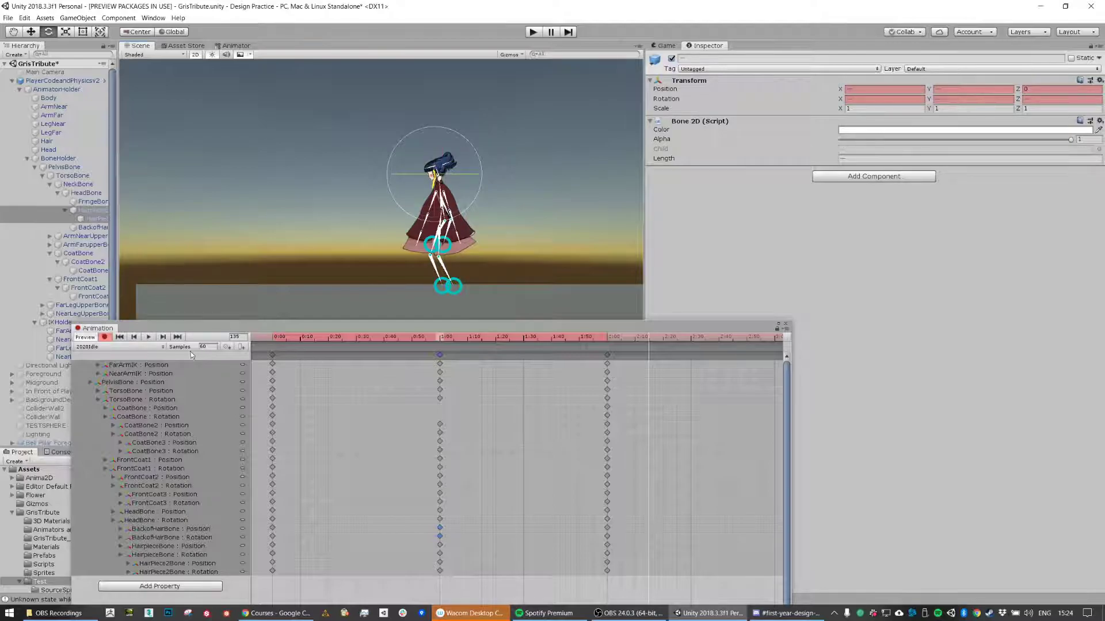
{"action": "left_click", "coordinate": [148, 338]}
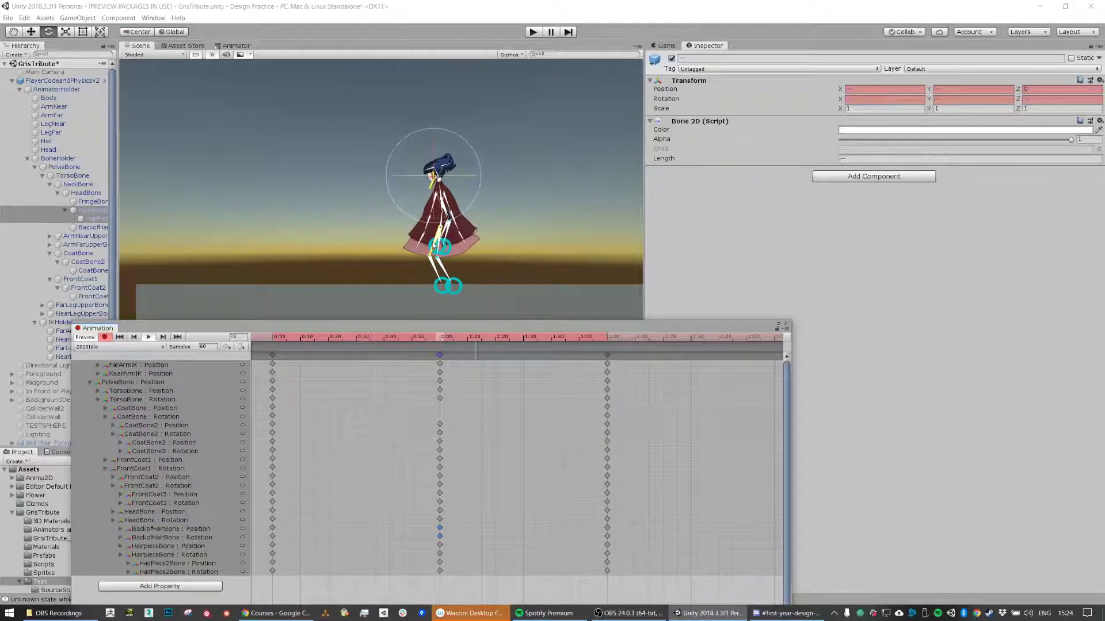
{"action": "left_click", "coordinate": [149, 337]}
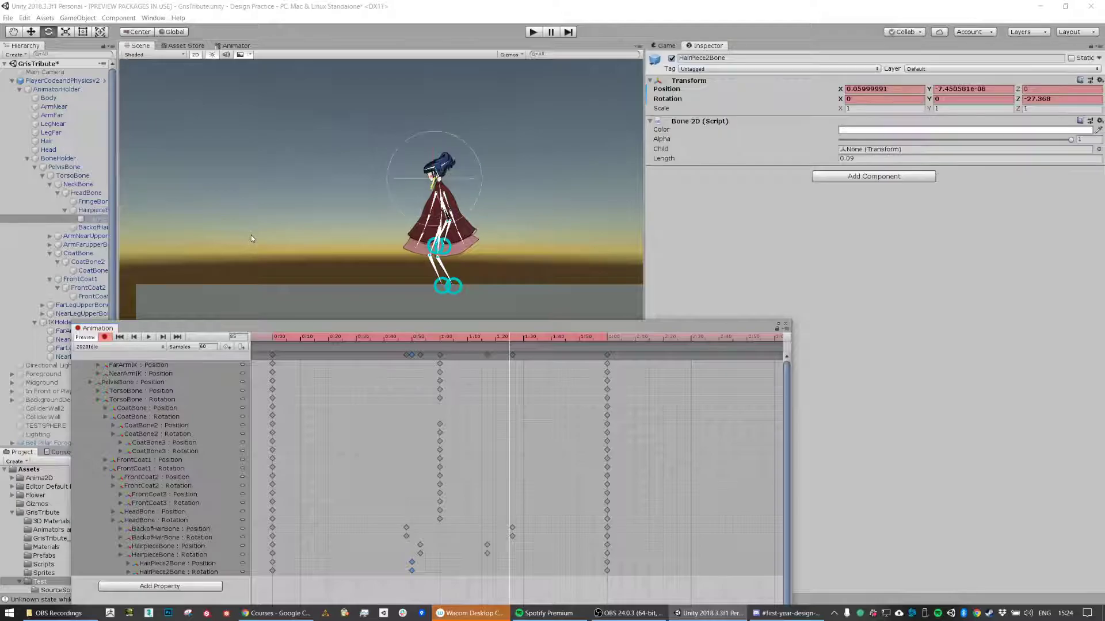
Step: Redo all the keyframe offsets and the stretch to 2:30, and play the 2020Idle clip
{"action": "key", "text": "ctrl+y"}
{"action": "key", "text": "ctrl+y"}
{"action": "key", "text": "ctrl+y"}
{"action": "key", "text": "ctrl+y"}
{"action": "key", "text": "ctrl+y"}
{"action": "key", "text": "ctrl+y"}
{"action": "key", "text": "ctrl+y"}
{"action": "key", "text": "ctrl+y"}
{"action": "key", "text": "ctrl+y"}
{"action": "key", "text": "ctrl+y"}
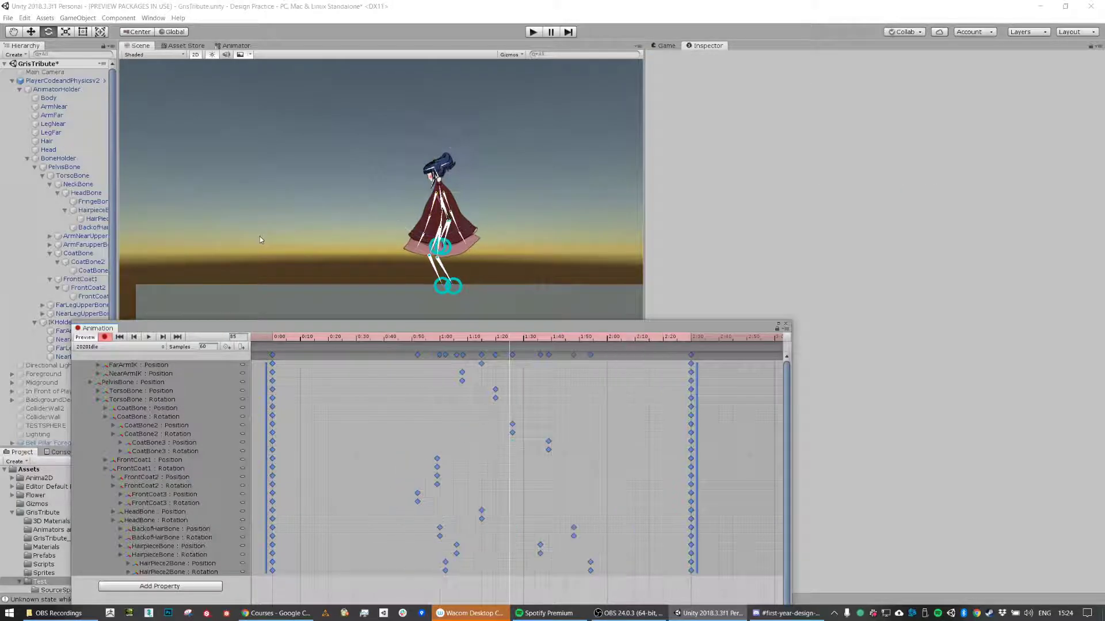
{"action": "left_click", "coordinate": [150, 337]}
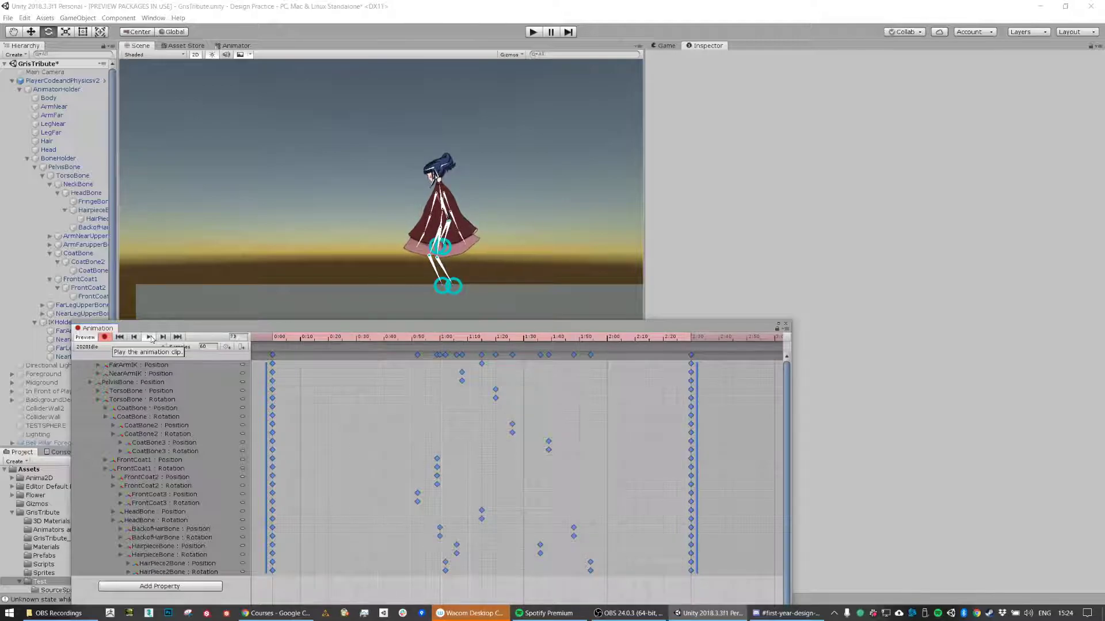
{"action": "left_click", "coordinate": [149, 336]}
Step: Create a new animation clip named 2020Run in the Test folder and turn on keyframe recording for it
{"action": "left_click", "coordinate": [125, 348]}
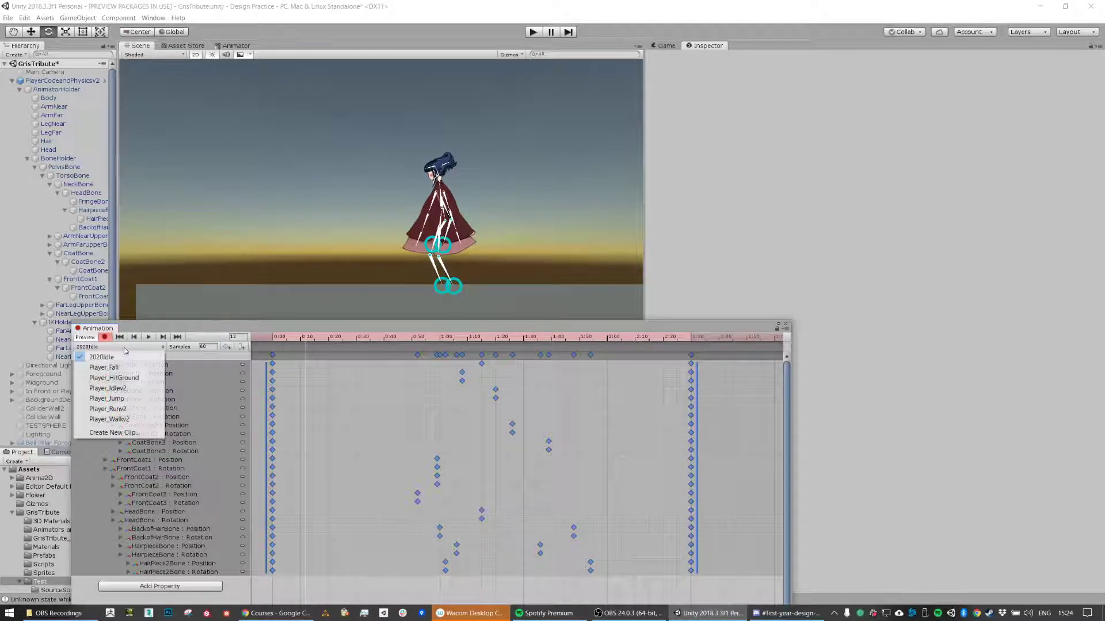
{"action": "left_click", "coordinate": [121, 433]}
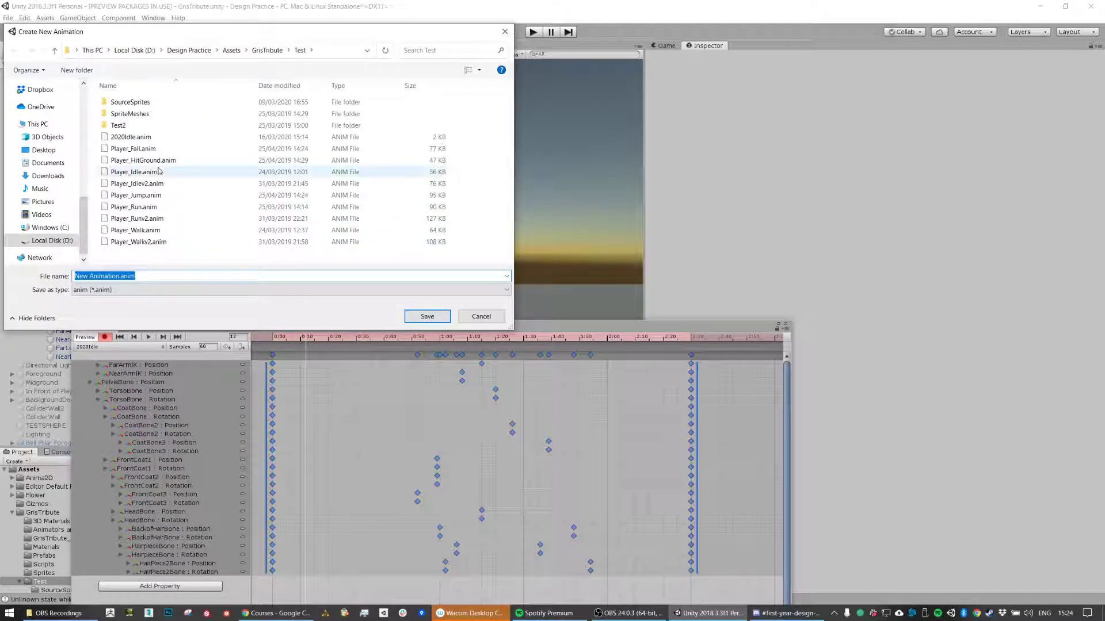
{"action": "type", "text": "29020"}
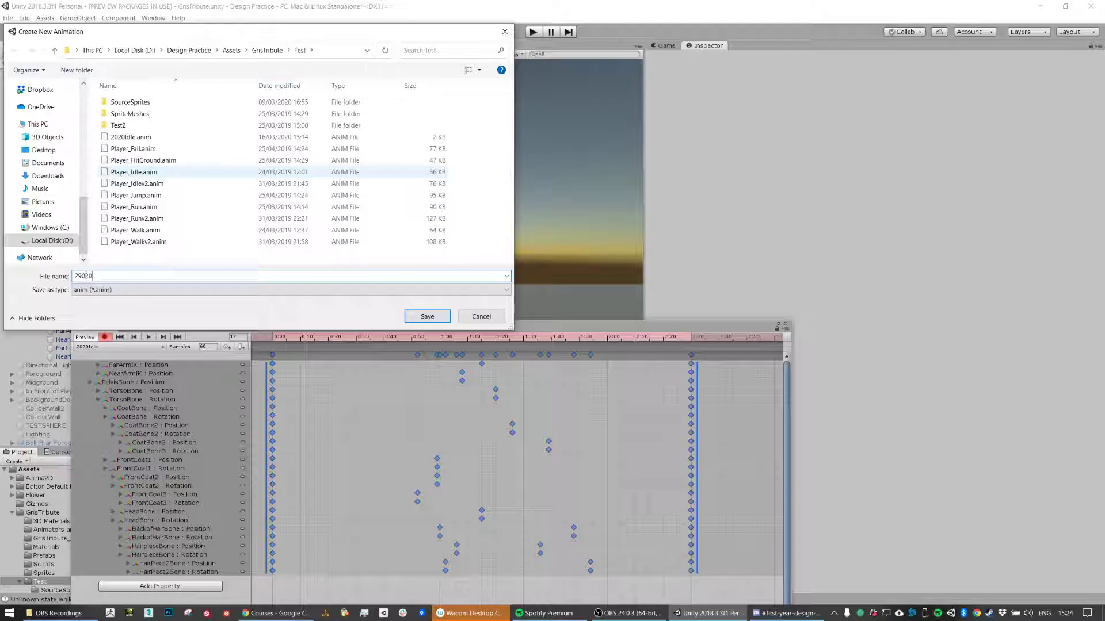
{"action": "key", "text": "BackSpace"}
{"action": "type", "text": "020"}
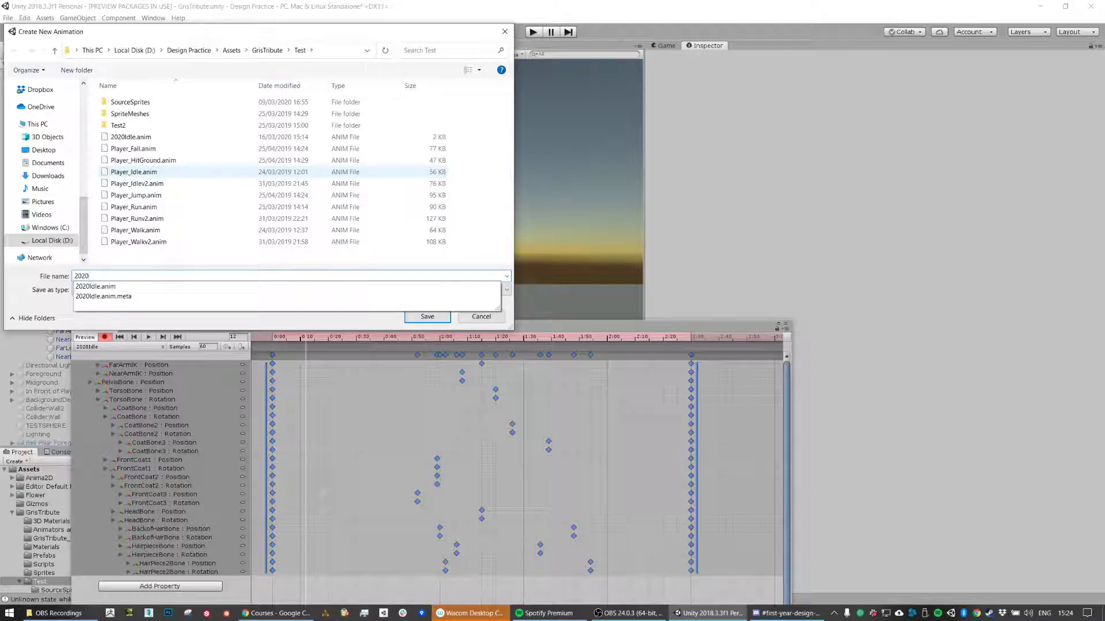
{"action": "type", "text": "Run"}
{"action": "key", "text": "Return"}
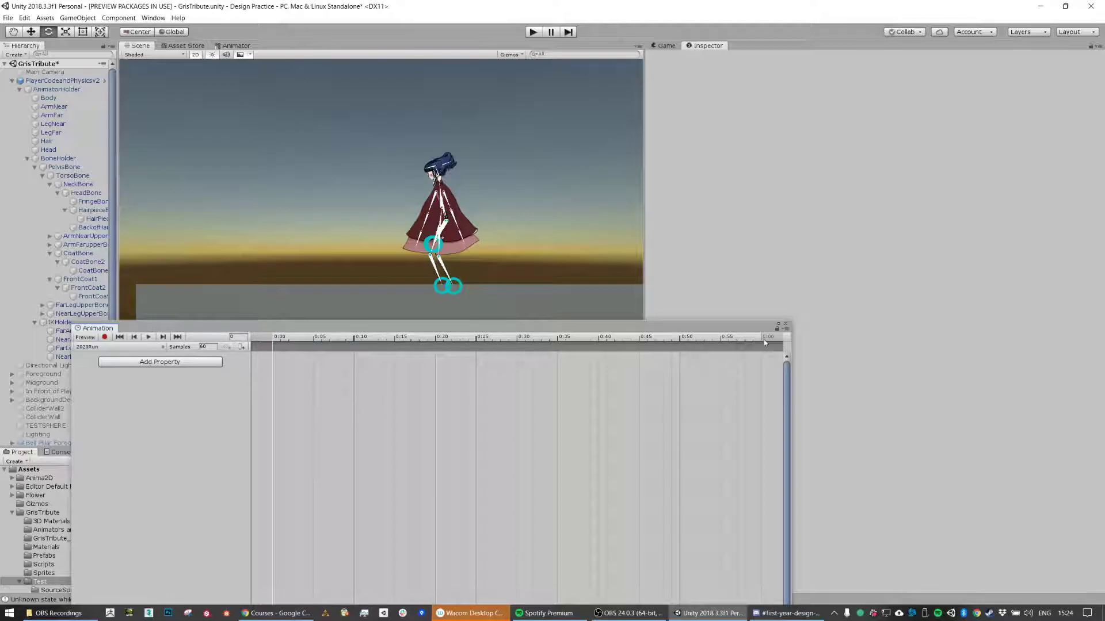
{"action": "scroll", "coordinate": [719, 391], "scroll_direction": "down", "scroll_amount": 1}
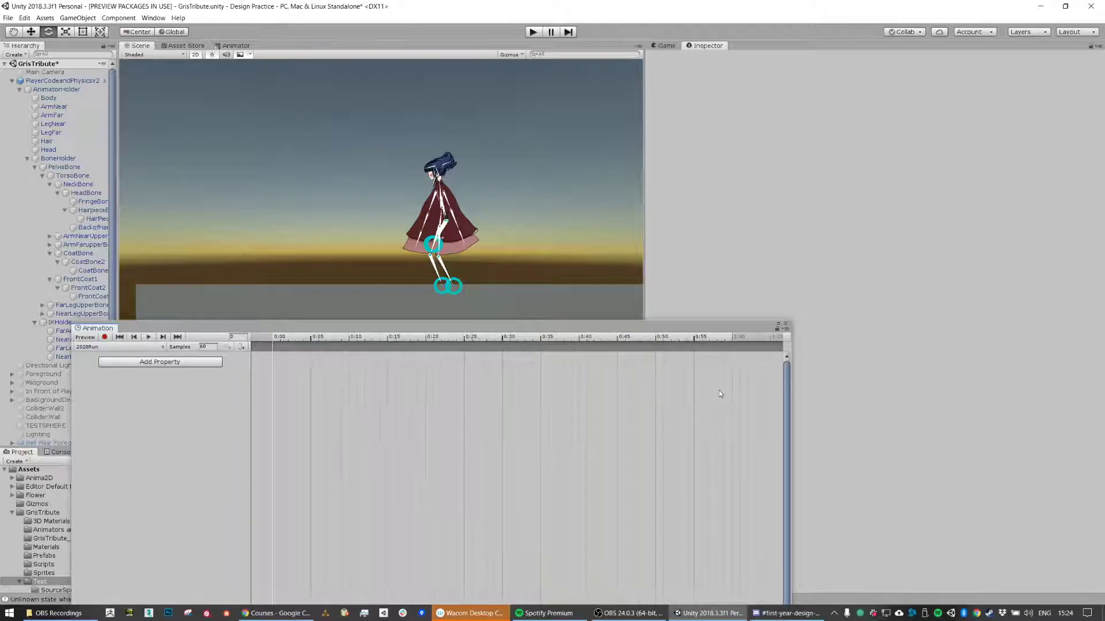
{"action": "key", "text": "ctrl+z"}
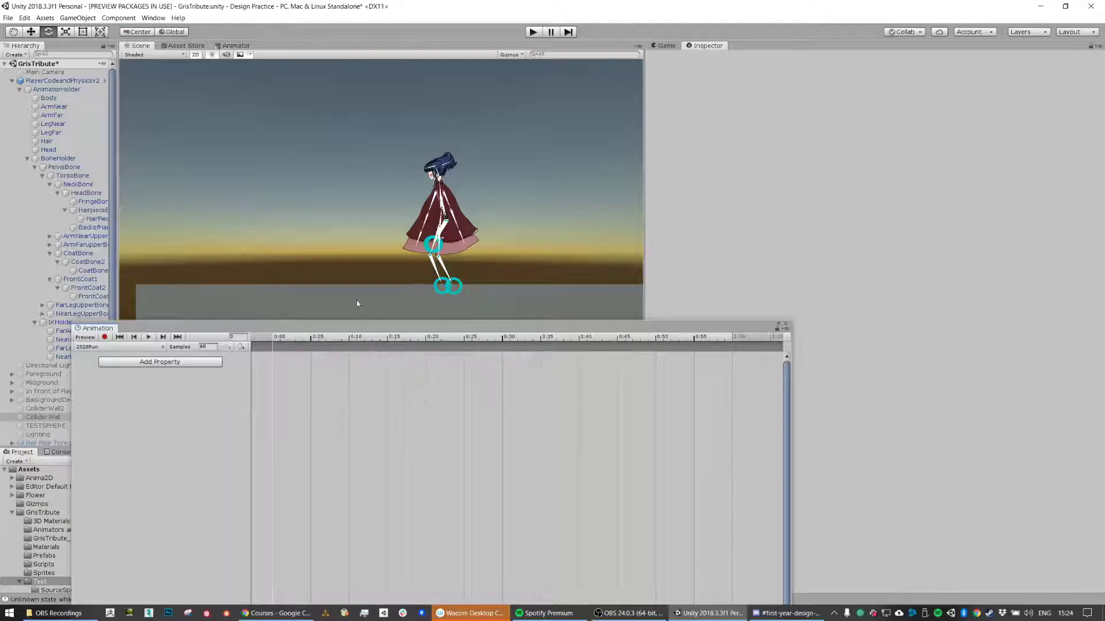
{"action": "left_click", "coordinate": [105, 337]}
{"action": "scroll", "coordinate": [462, 269], "scroll_direction": "up", "scroll_amount": 5}
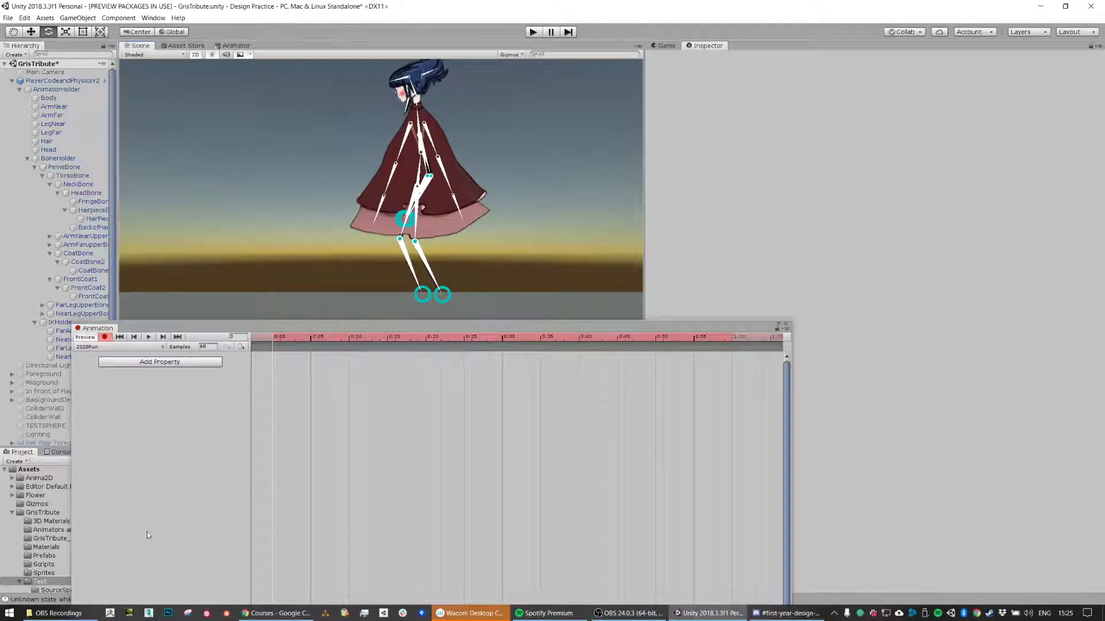
Step: Switch to Chrome, search Google Images for "walk cycles", and examine the poses in the "2D Animation: Walk Cycles Basics" diagram
{"action": "left_click", "coordinate": [299, 614]}
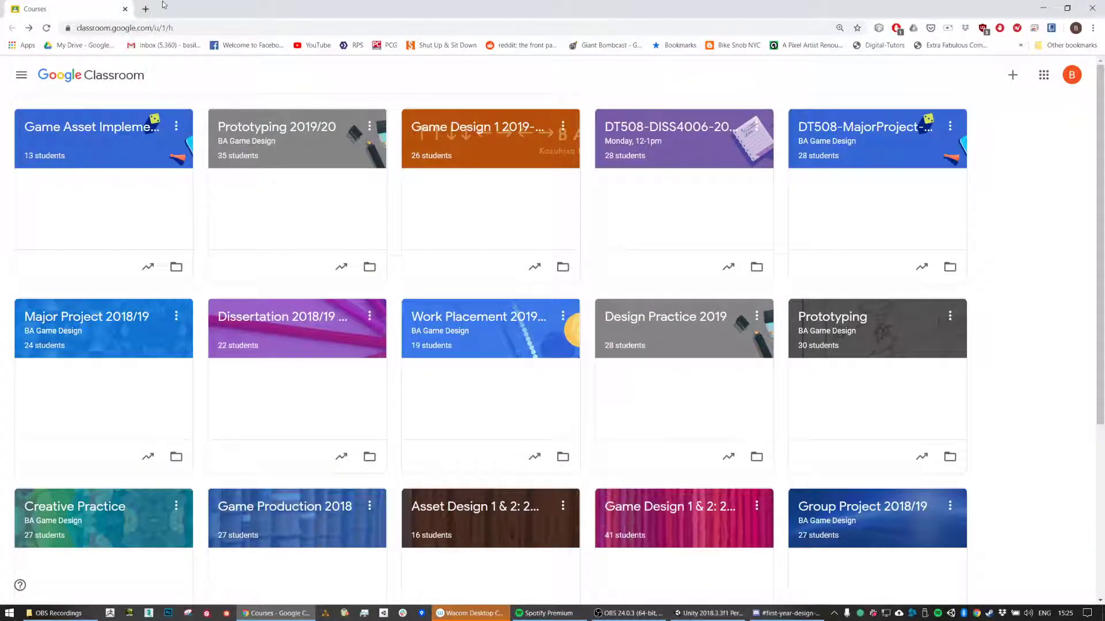
{"action": "left_click", "coordinate": [146, 8]}
{"action": "type", "text": "walk cycles"}
{"action": "key", "text": "Return"}
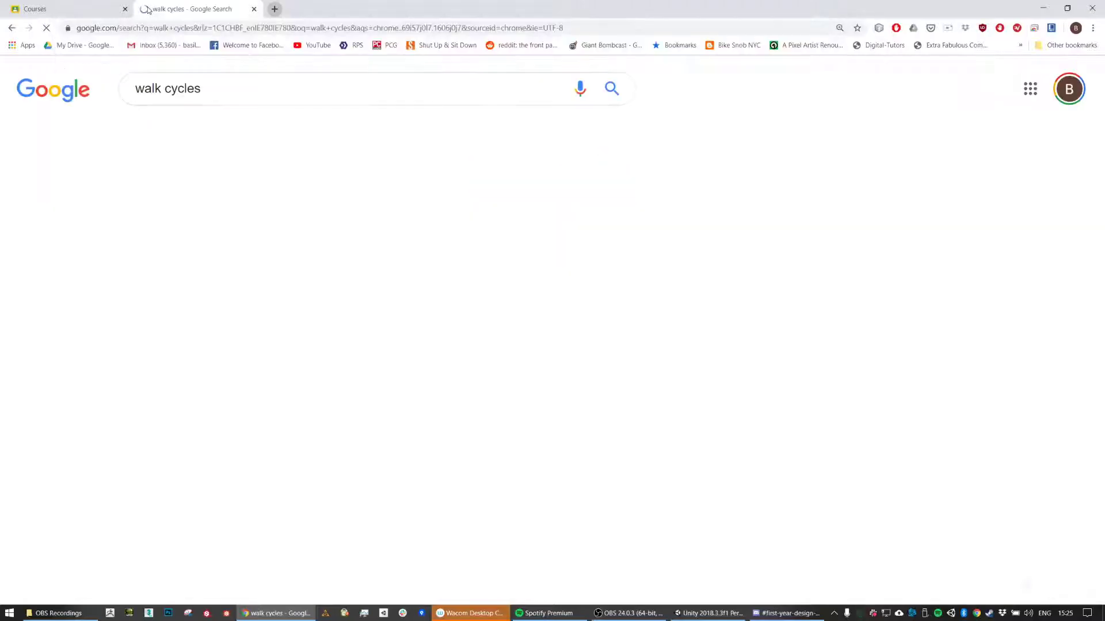
{"action": "left_click", "coordinate": [213, 140]}
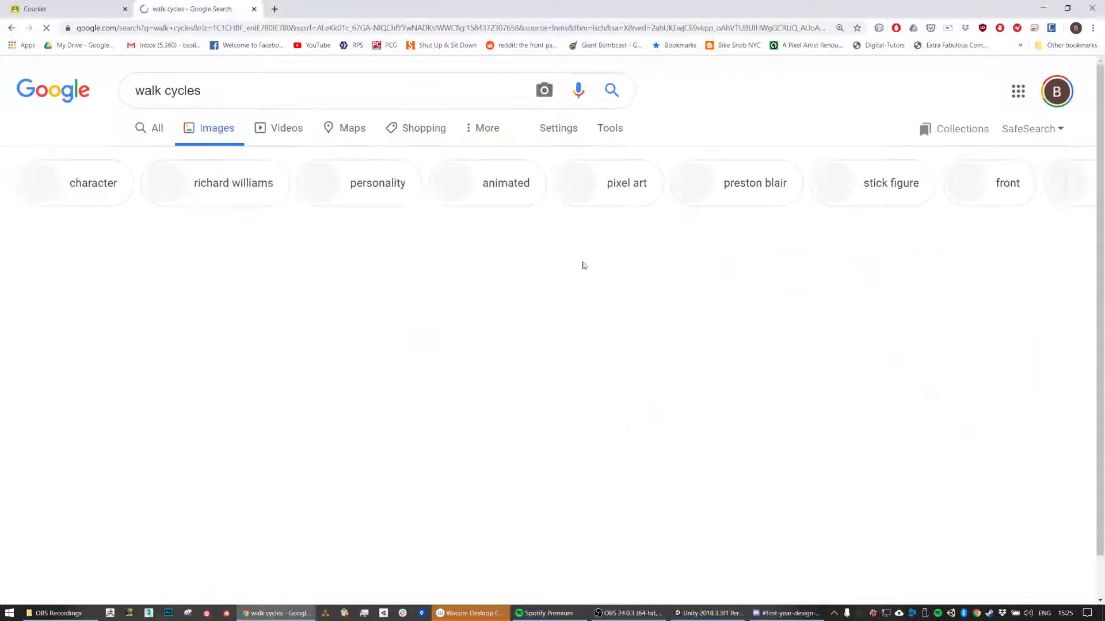
{"action": "scroll", "coordinate": [280, 305], "scroll_direction": "down", "scroll_amount": 1}
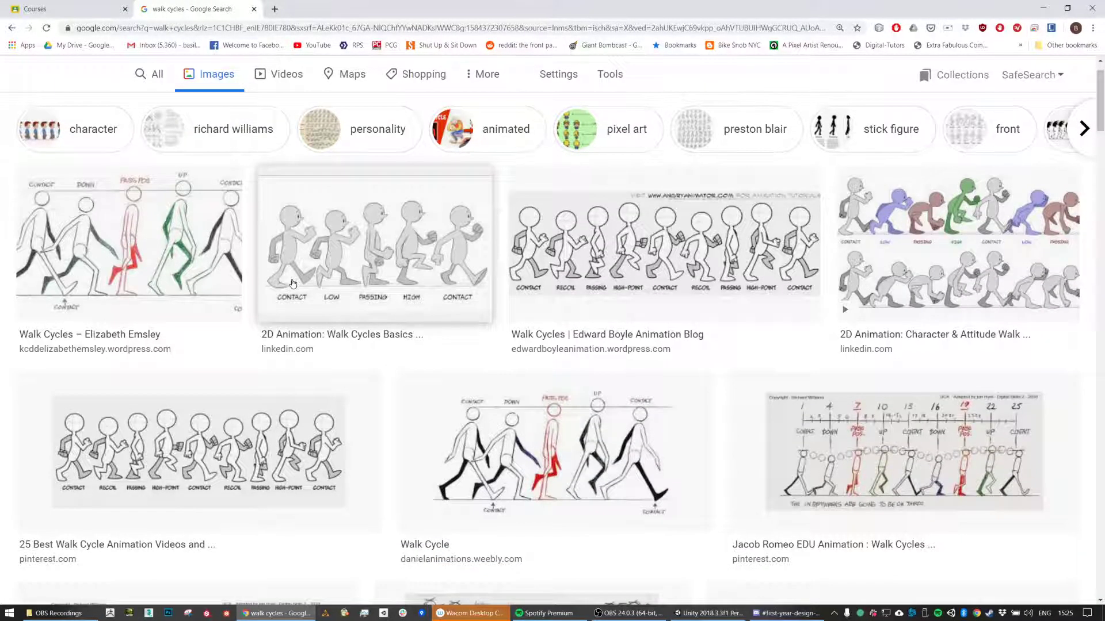
{"action": "left_click", "coordinate": [277, 286]}
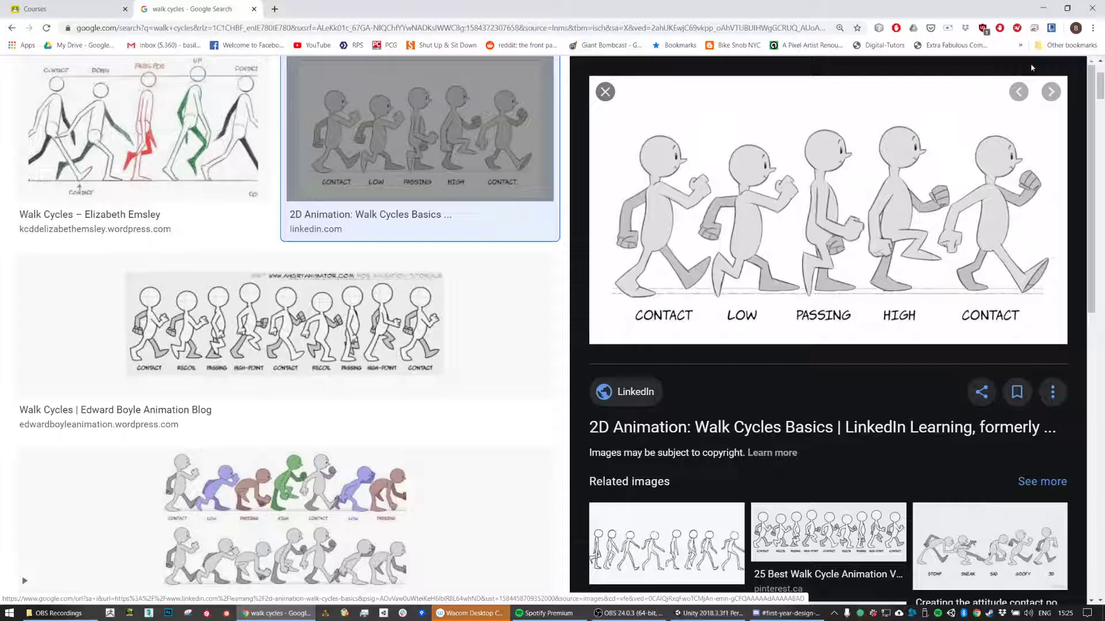
Step: Return to Unity and, on frame 0, move FarLegIK to about X -0.239, Y -0.696 and NearLegIK to about X 0.423, Y -0.445
{"action": "left_click", "coordinate": [1043, 8]}
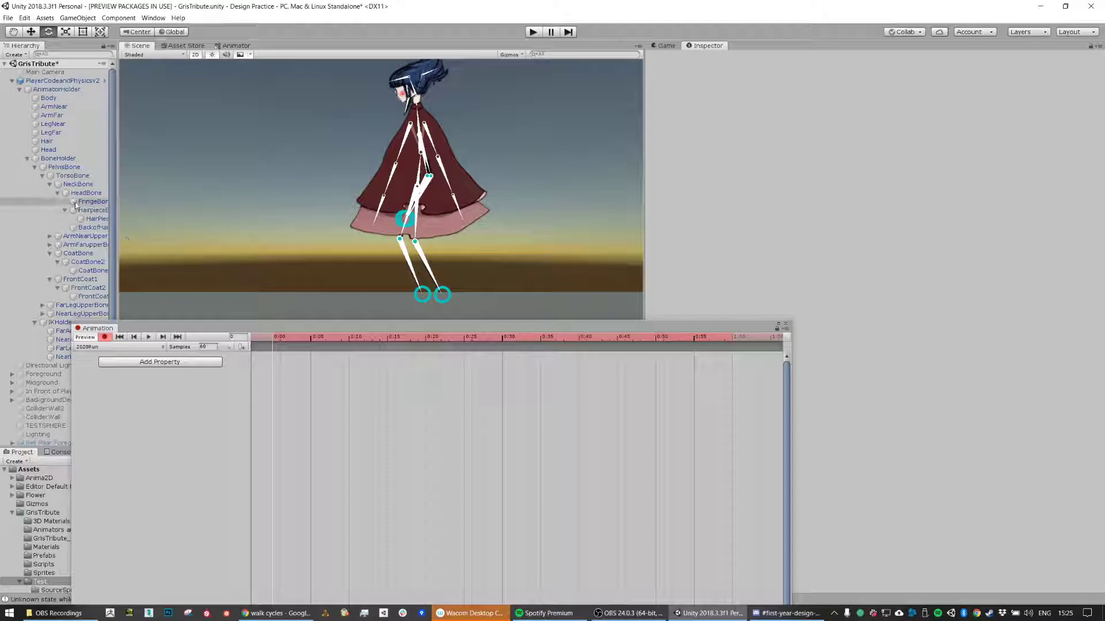
{"action": "scroll", "coordinate": [68, 245], "scroll_direction": "down", "scroll_amount": 2}
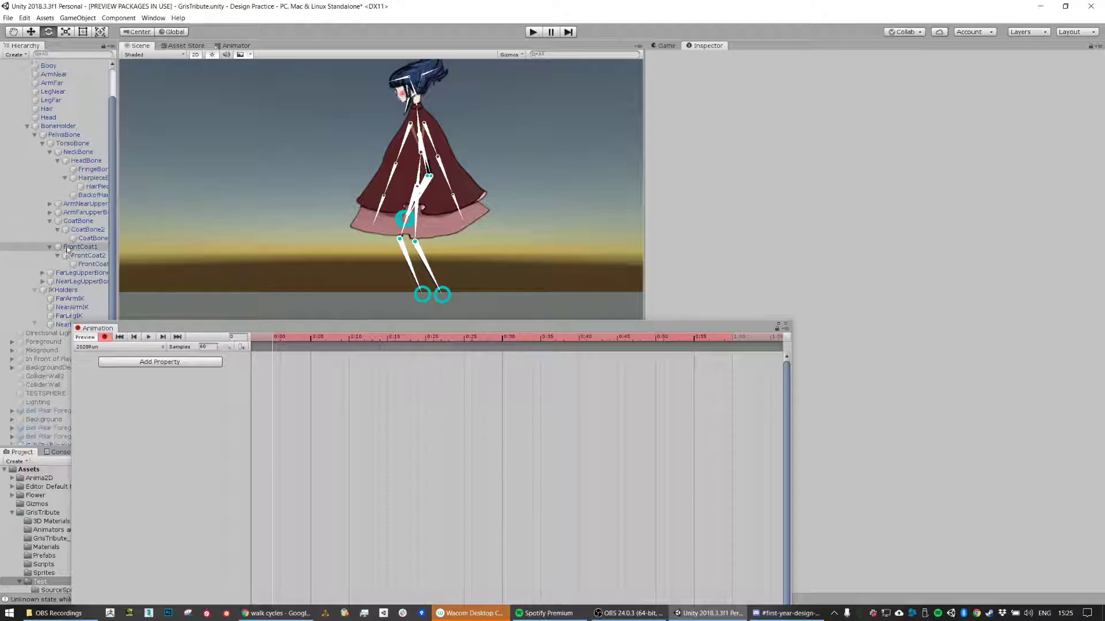
{"action": "left_click", "coordinate": [69, 312]}
{"action": "key", "text": "w"}
{"action": "left_click_drag", "start_coordinate": [433, 288], "coordinate": [365, 275]}
{"action": "left_click_drag", "start_coordinate": [451, 290], "coordinate": [522, 228]}
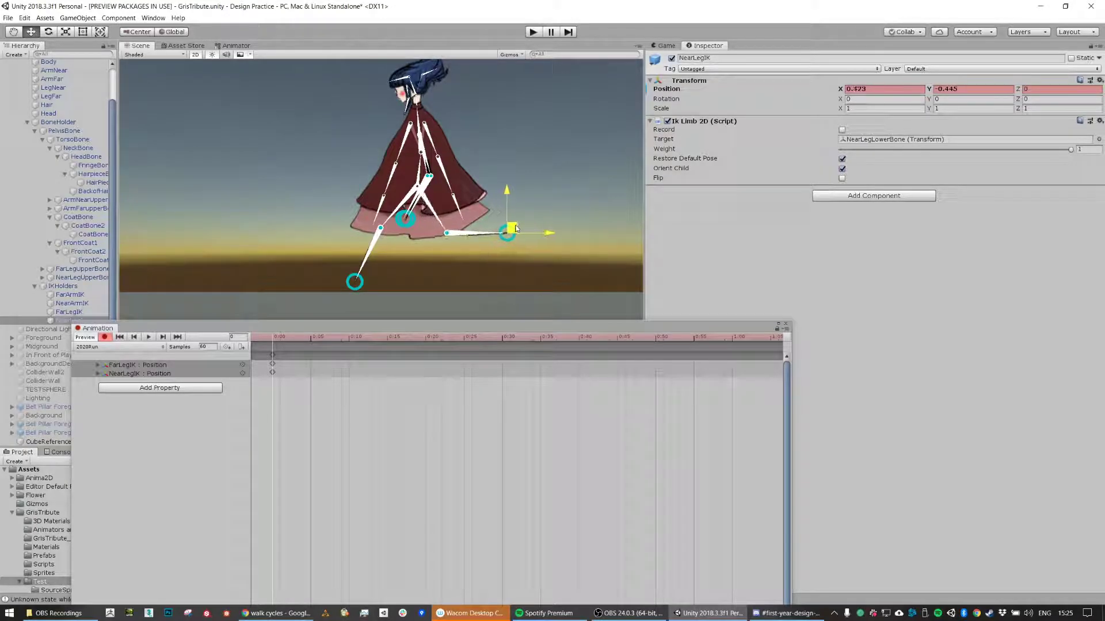
{"action": "left_click", "coordinate": [79, 313]}
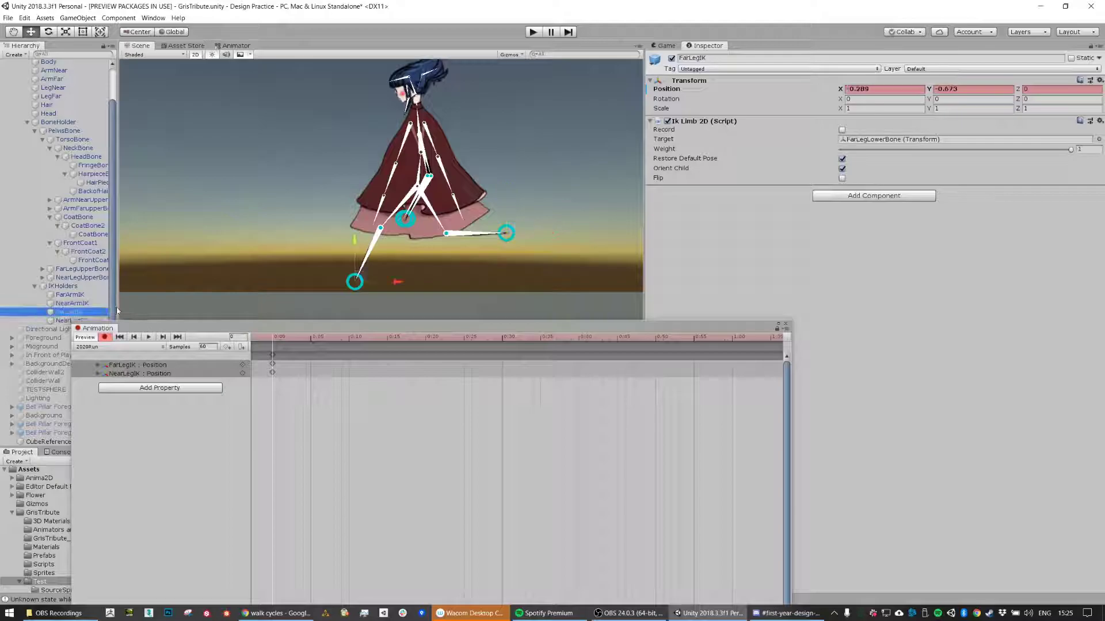
{"action": "left_click_drag", "start_coordinate": [366, 276], "coordinate": [378, 280]}
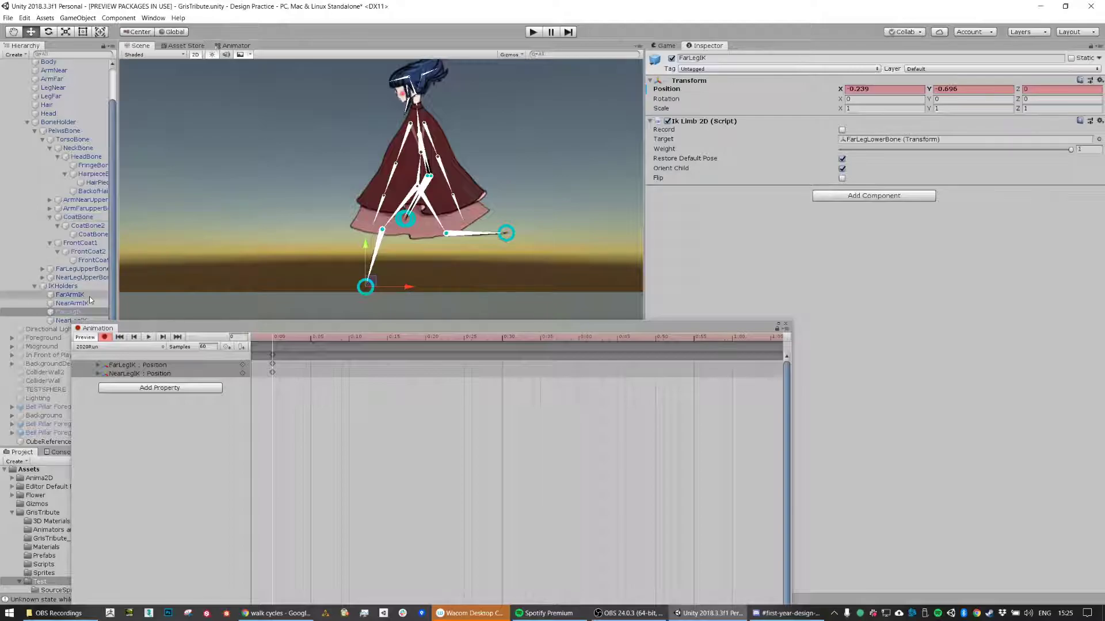
Step: On frame 0, move NearArmIK to about X -0.308, Y -0.087 and FarArmIK to about X 0.325, Y -0.231
{"action": "left_click", "coordinate": [68, 303]}
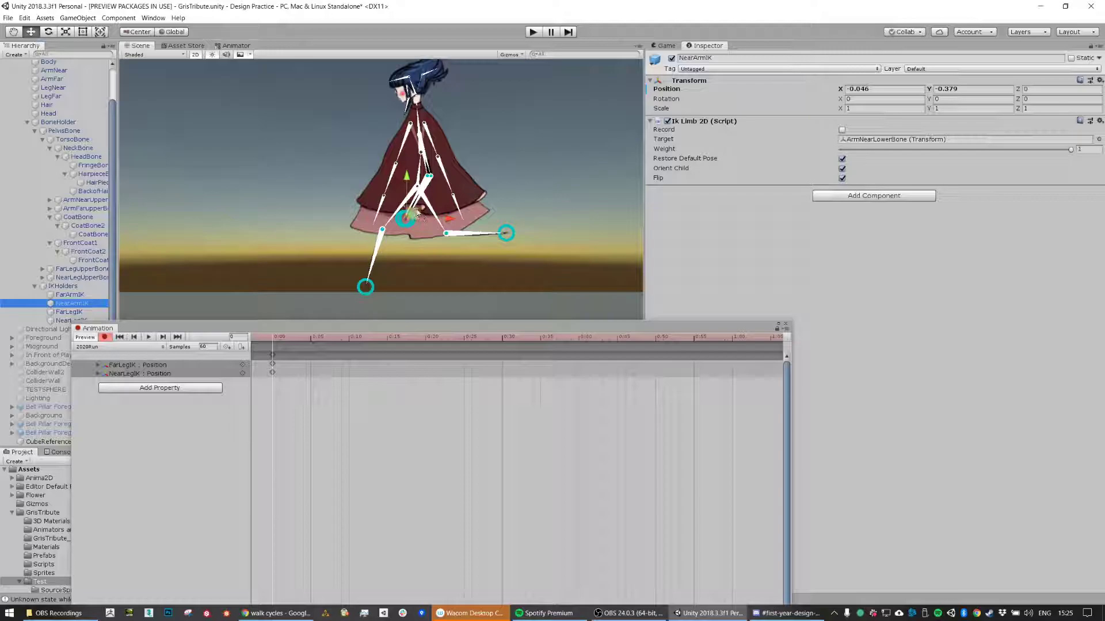
{"action": "left_click_drag", "start_coordinate": [417, 213], "coordinate": [362, 152]}
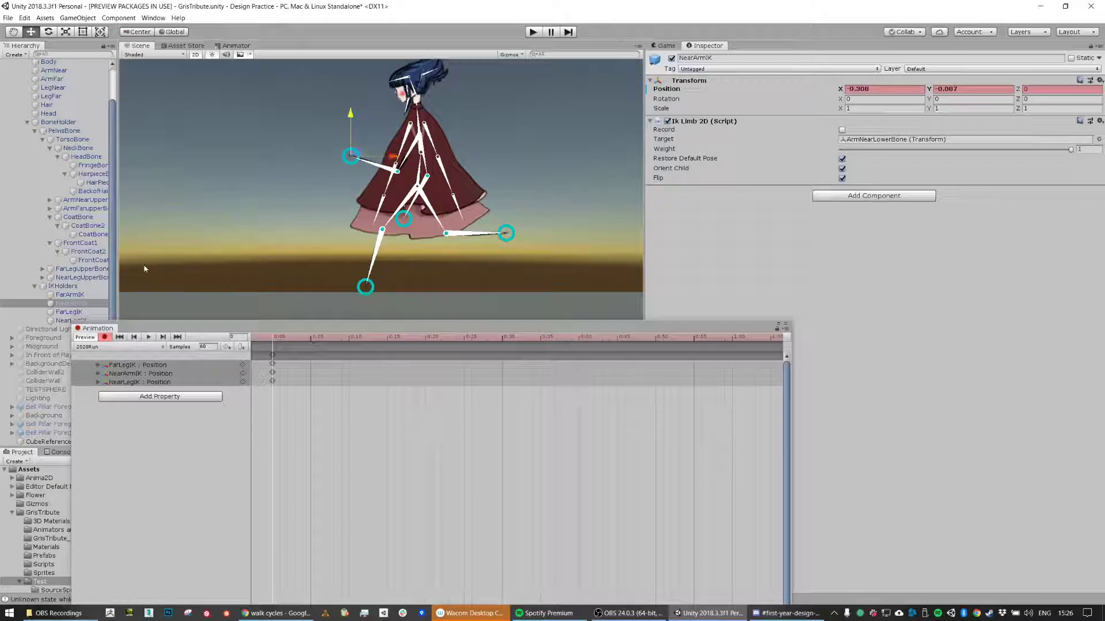
{"action": "left_click", "coordinate": [69, 294]}
{"action": "left_click_drag", "start_coordinate": [414, 214], "coordinate": [498, 186]}
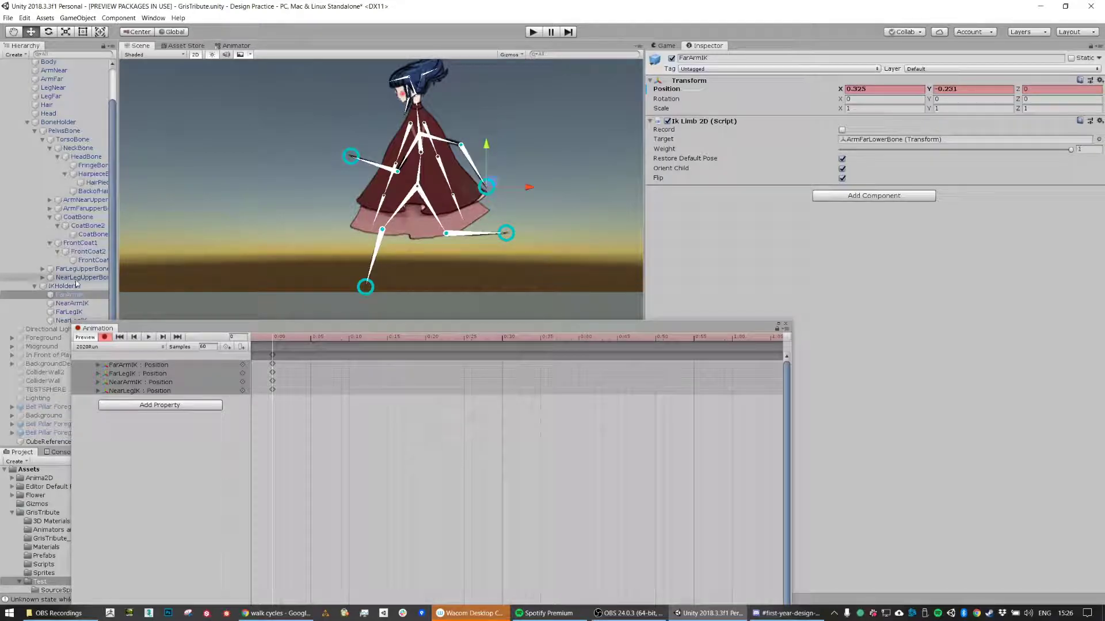
Step: Lower PelvisBone to about X 0.008, Y -0.285 on frame 0 and rotate it to about Z 96.8
{"action": "left_click", "coordinate": [419, 187]}
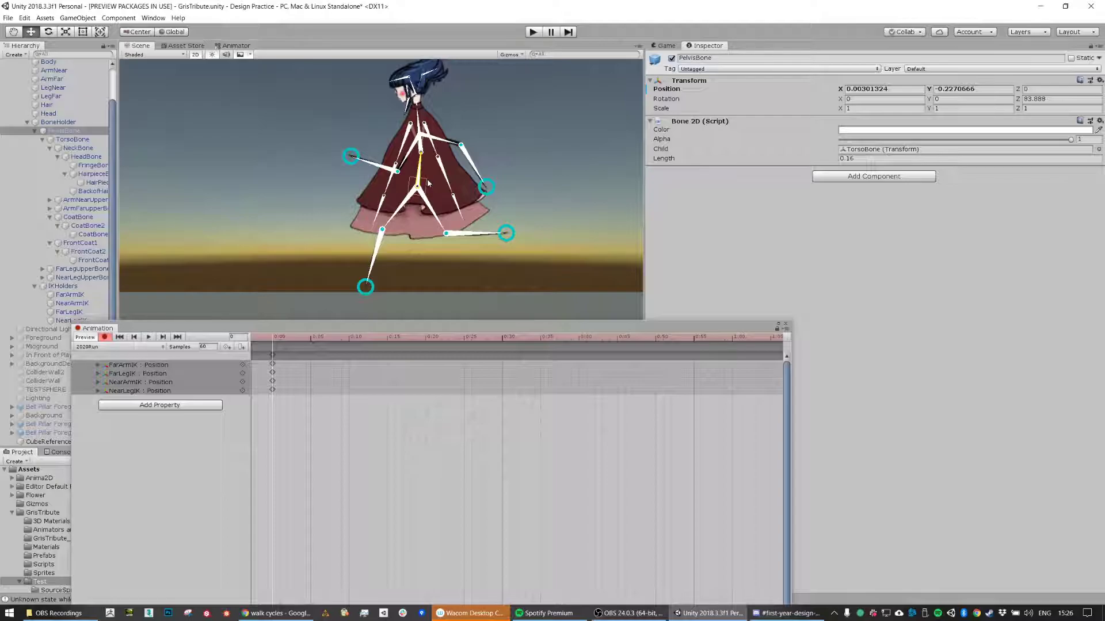
{"action": "left_click_drag", "start_coordinate": [427, 183], "coordinate": [417, 146]}
{"action": "key", "text": "e"}
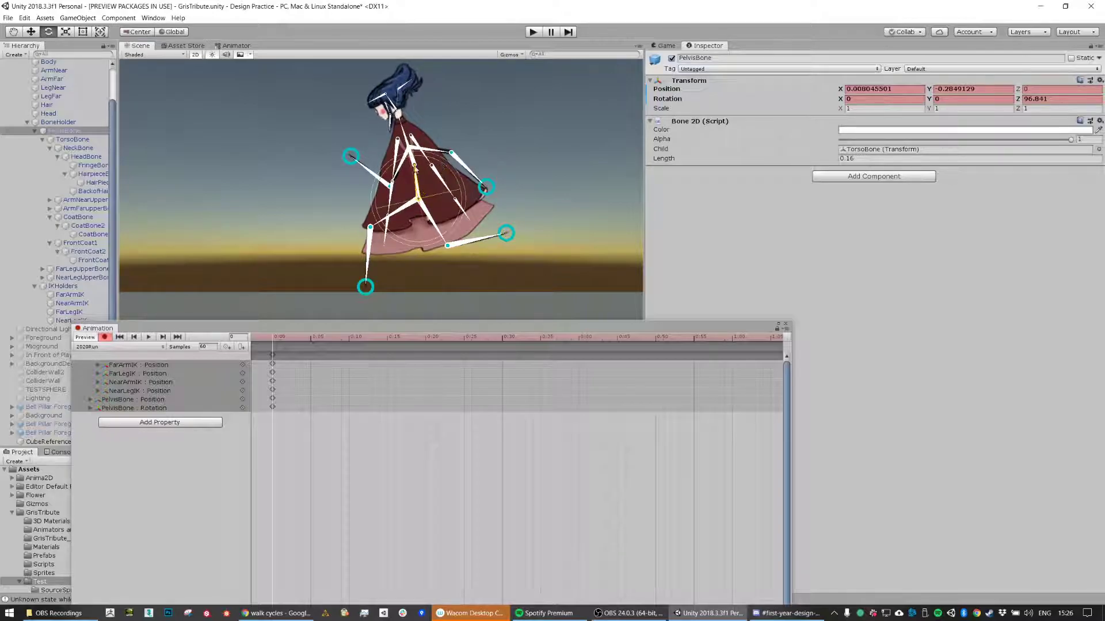
Step: On frame 0, rotate TorsoBone to about Z 21.8 and HeadBone to about Z -21.1
{"action": "left_click", "coordinate": [410, 147]}
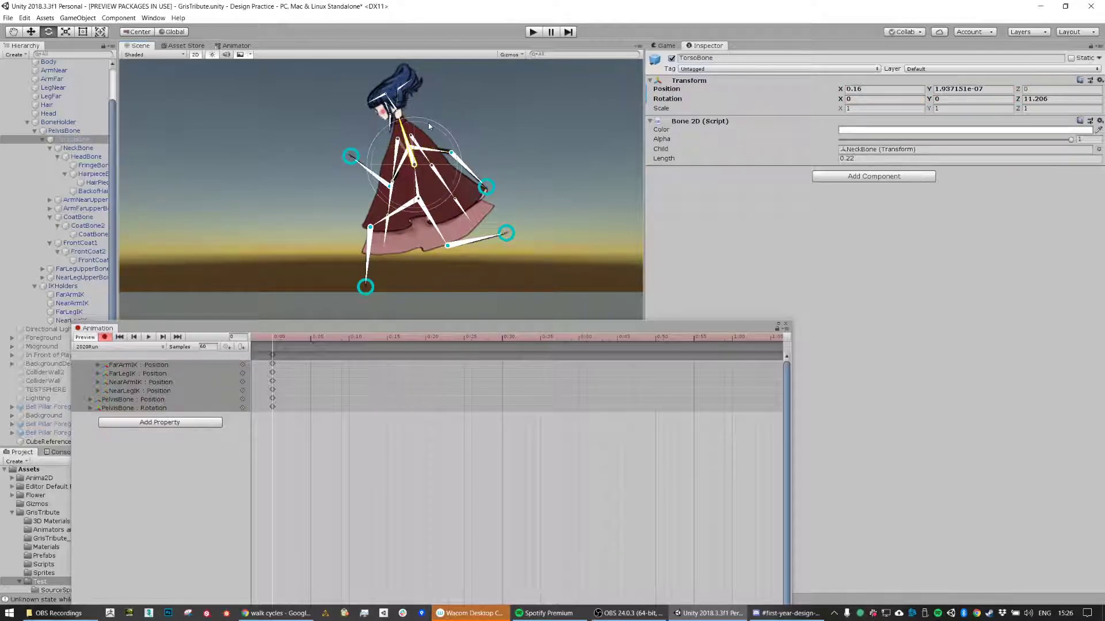
{"action": "left_click_drag", "start_coordinate": [431, 127], "coordinate": [405, 123]}
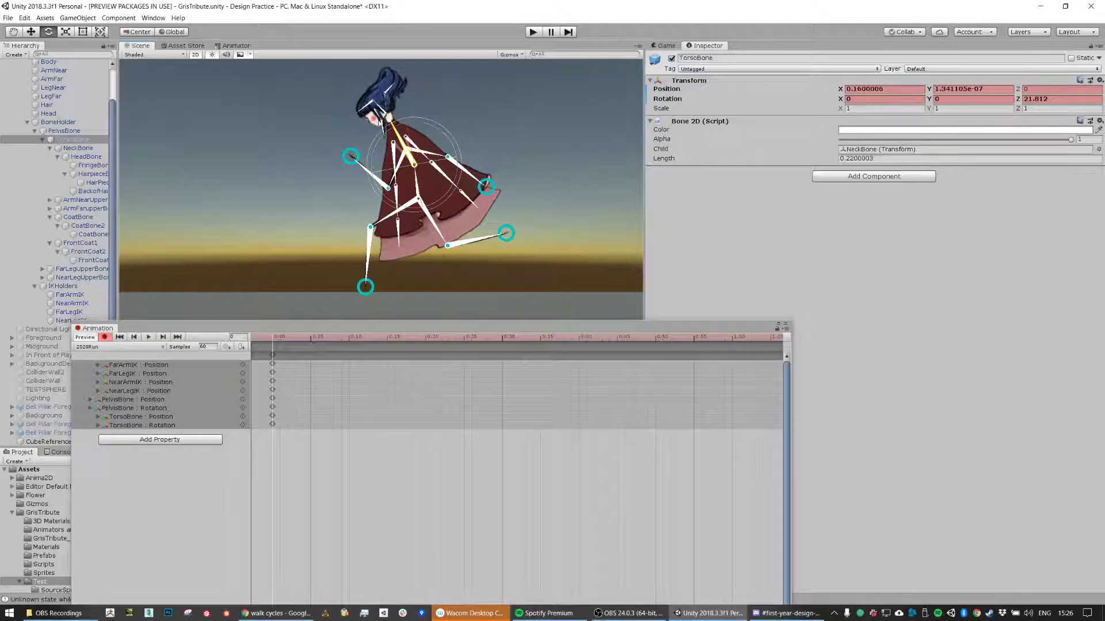
{"action": "left_click", "coordinate": [382, 110]}
{"action": "left_click_drag", "start_coordinate": [401, 69], "coordinate": [433, 108]}
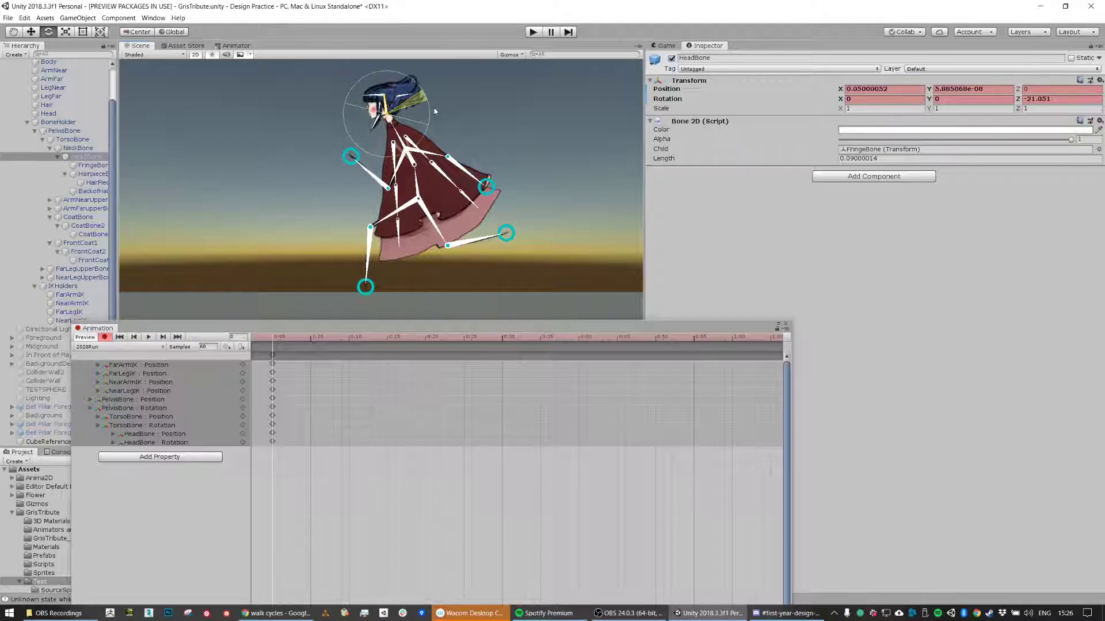
Step: On frame 0, move FarArmIK to about X 0.333, Y -0.211 and NearArmIK to about X -0.328, Y -0.135
{"action": "left_click", "coordinate": [70, 295]}
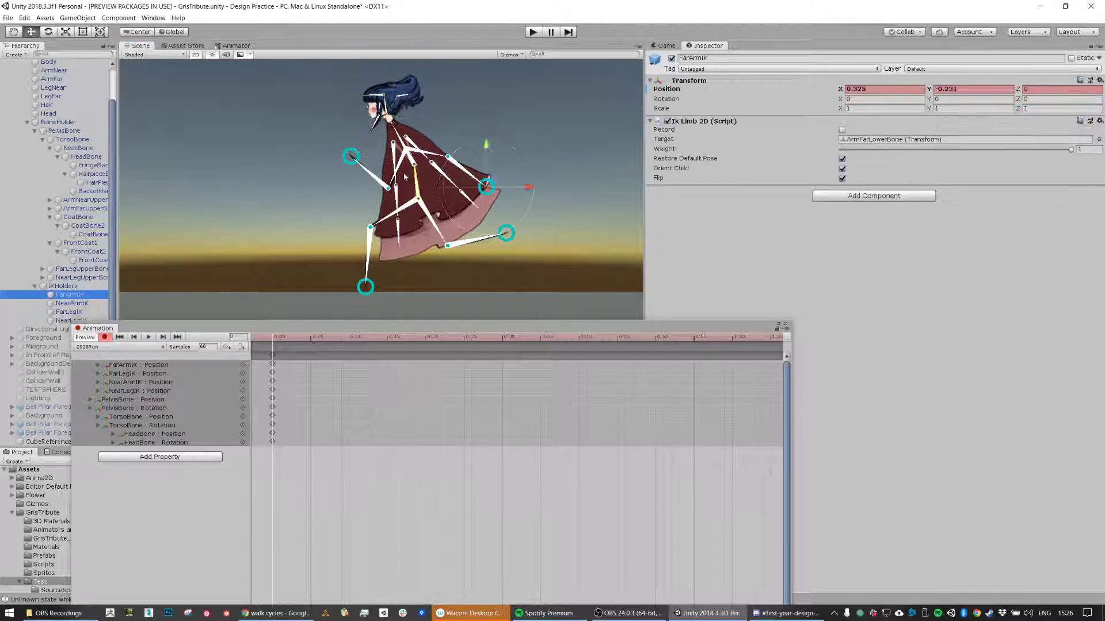
{"action": "left_click_drag", "start_coordinate": [496, 179], "coordinate": [498, 175]}
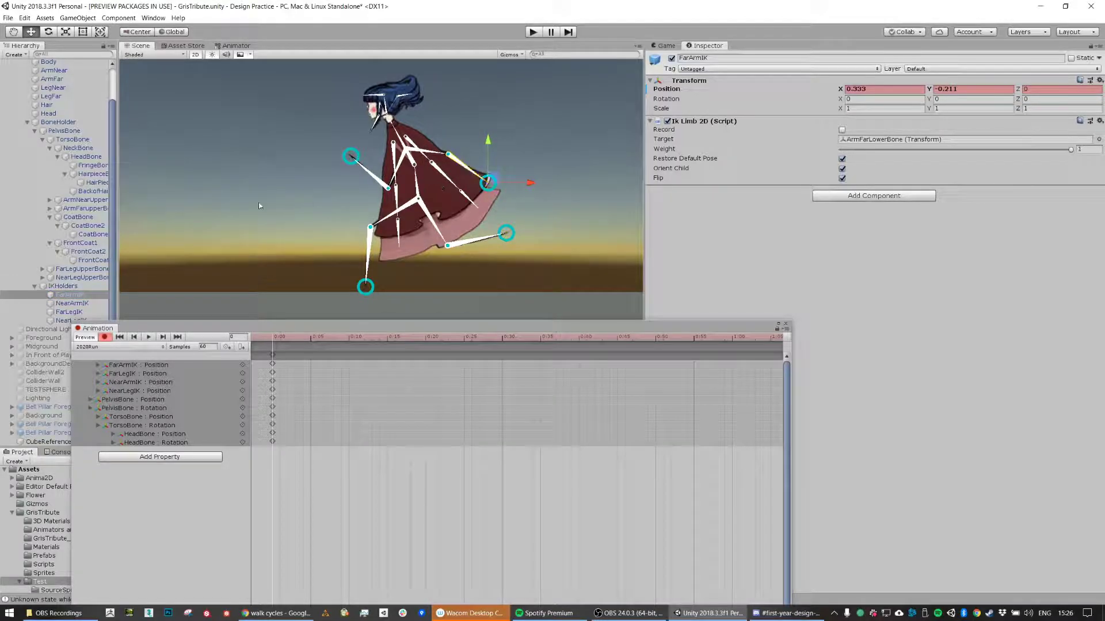
{"action": "left_click", "coordinate": [72, 303]}
{"action": "left_click_drag", "start_coordinate": [363, 149], "coordinate": [358, 160]}
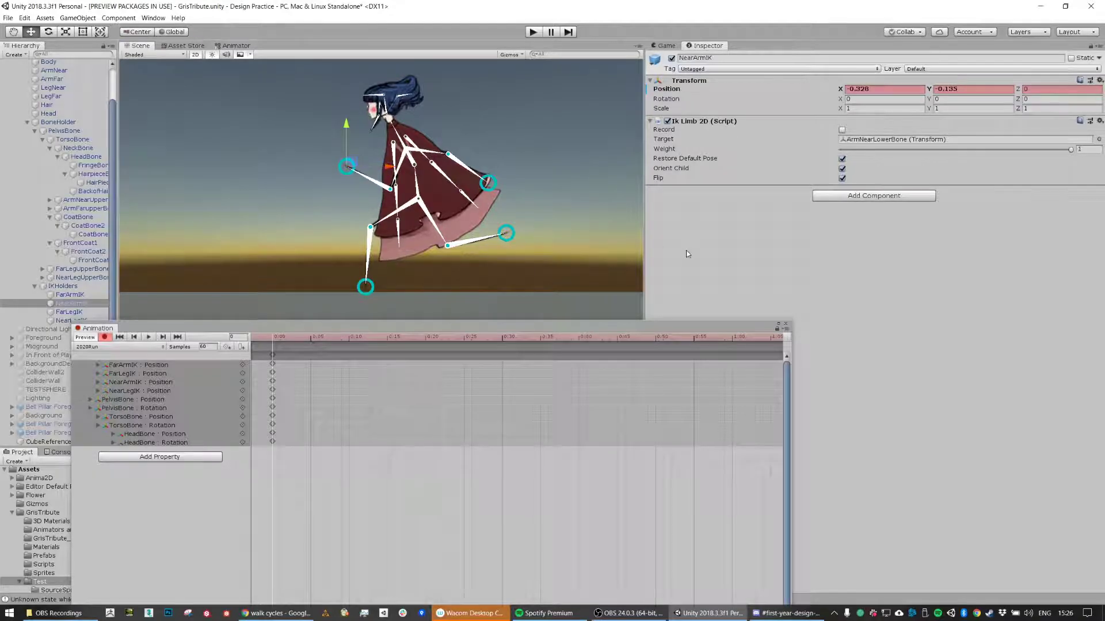
Step: Switch to Chrome, search Google Images for "run cycles", and examine the poses in the "Run cycle : animation" diagram from Pinterest
{"action": "key", "text": "alt+Tab"}
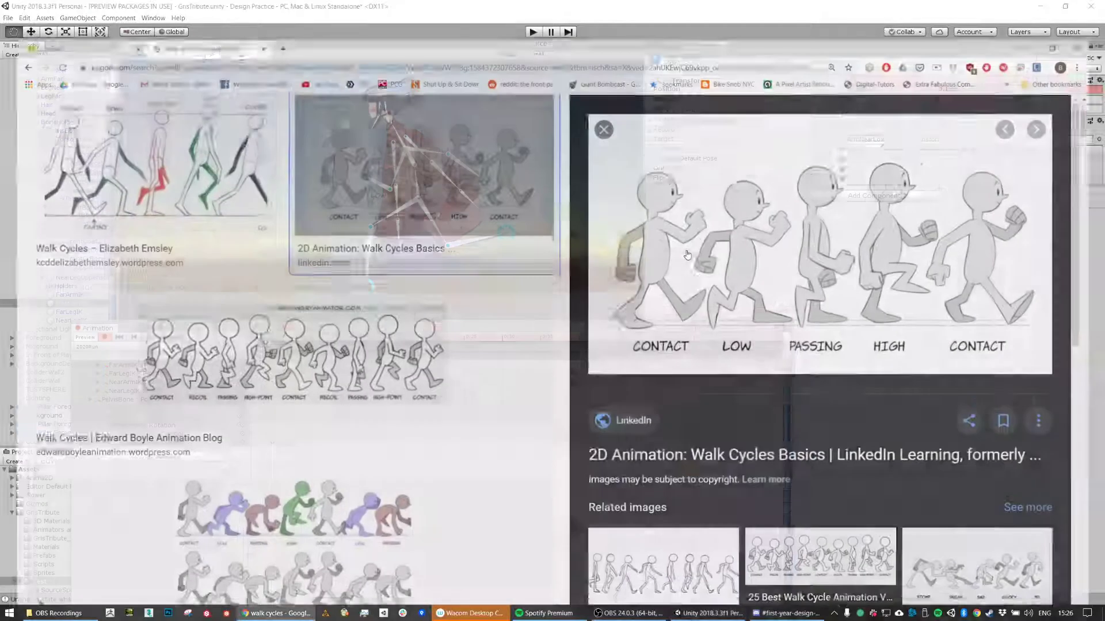
{"action": "scroll", "coordinate": [184, 239], "scroll_direction": "down", "scroll_amount": 1}
{"action": "scroll", "coordinate": [184, 240], "scroll_direction": "down", "scroll_amount": 10}
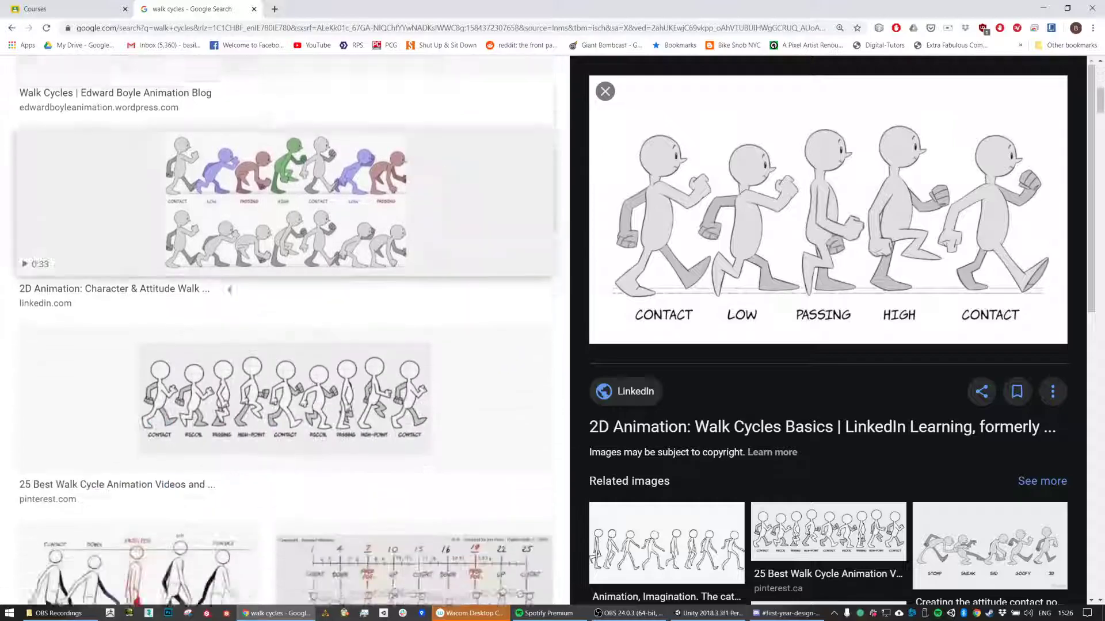
{"action": "scroll", "coordinate": [183, 138], "scroll_direction": "up", "scroll_amount": 8}
{"action": "scroll", "coordinate": [183, 138], "scroll_direction": "up", "scroll_amount": 5}
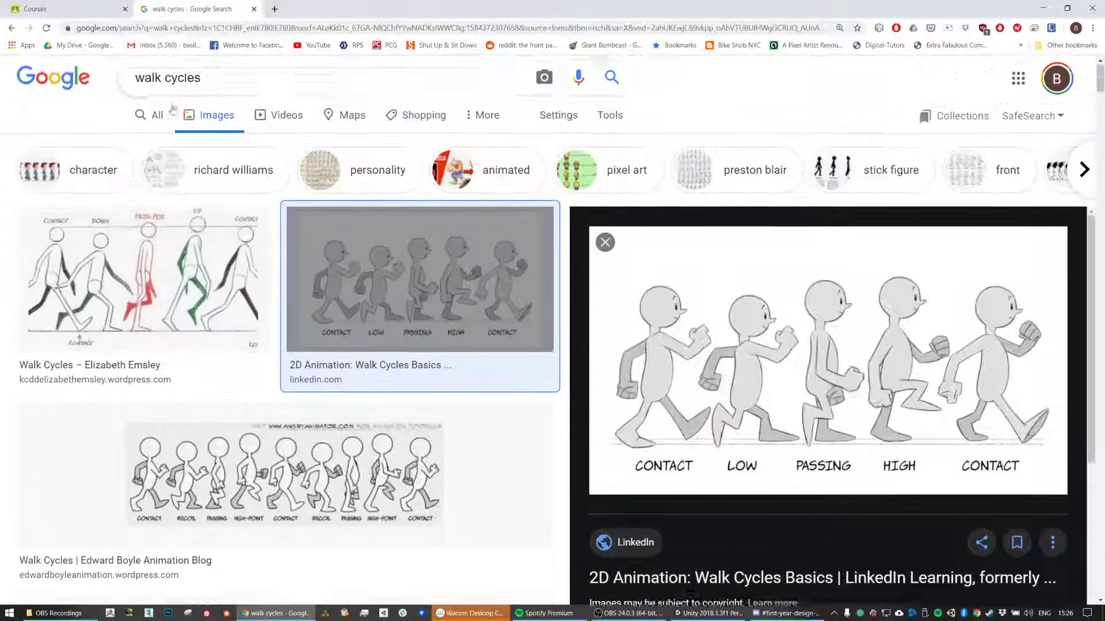
{"action": "double_click", "coordinate": [148, 90]}
{"action": "type", "text": "run"}
{"action": "key", "text": "Return"}
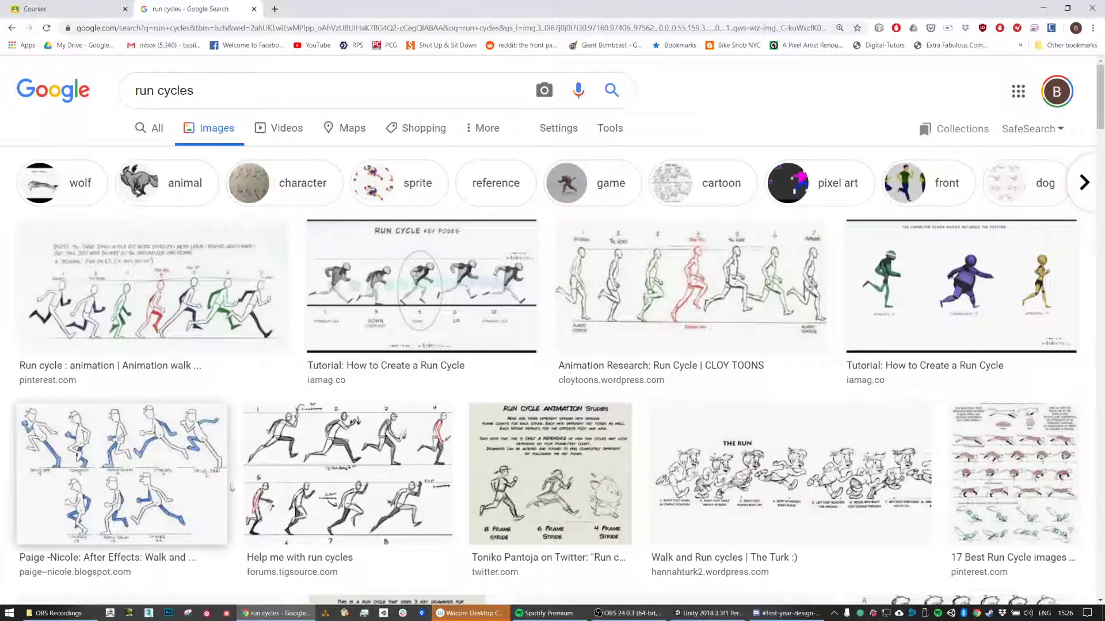
{"action": "left_click", "coordinate": [240, 311]}
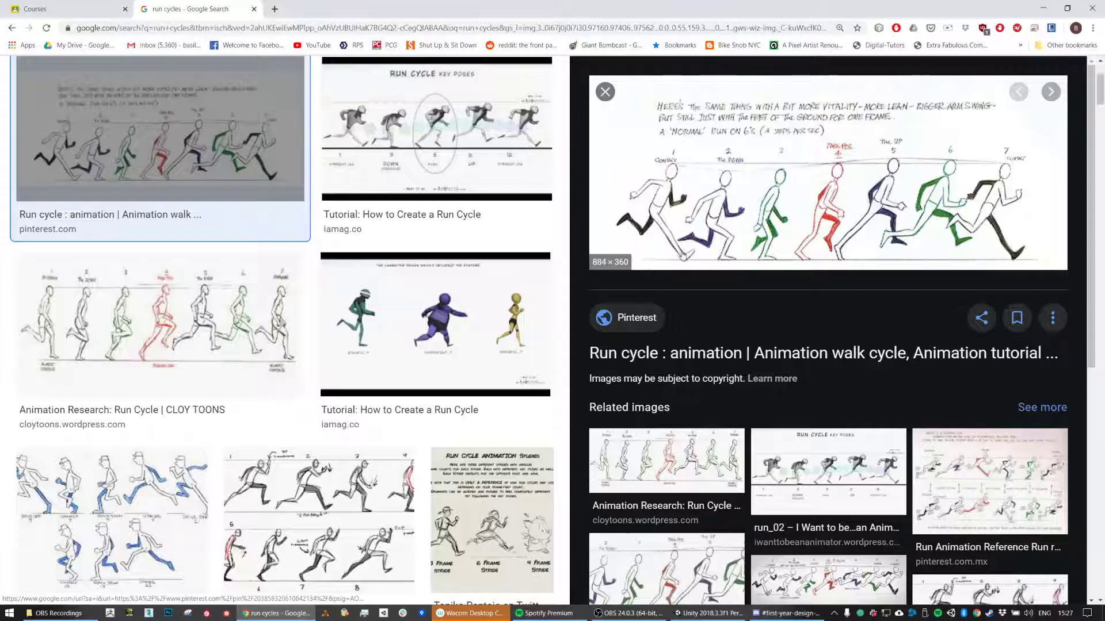
Step: Return to Unity and move FarLegIK to about X -0.317, Y -0.688 on frame 0
{"action": "key", "text": "alt+Tab"}
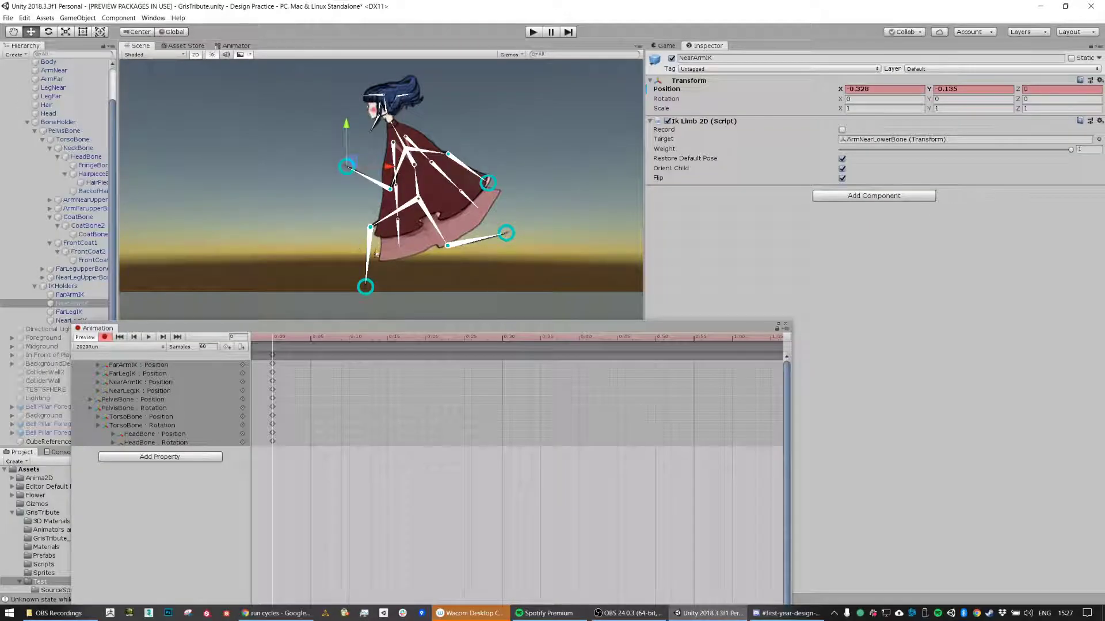
{"action": "left_click", "coordinate": [67, 312]}
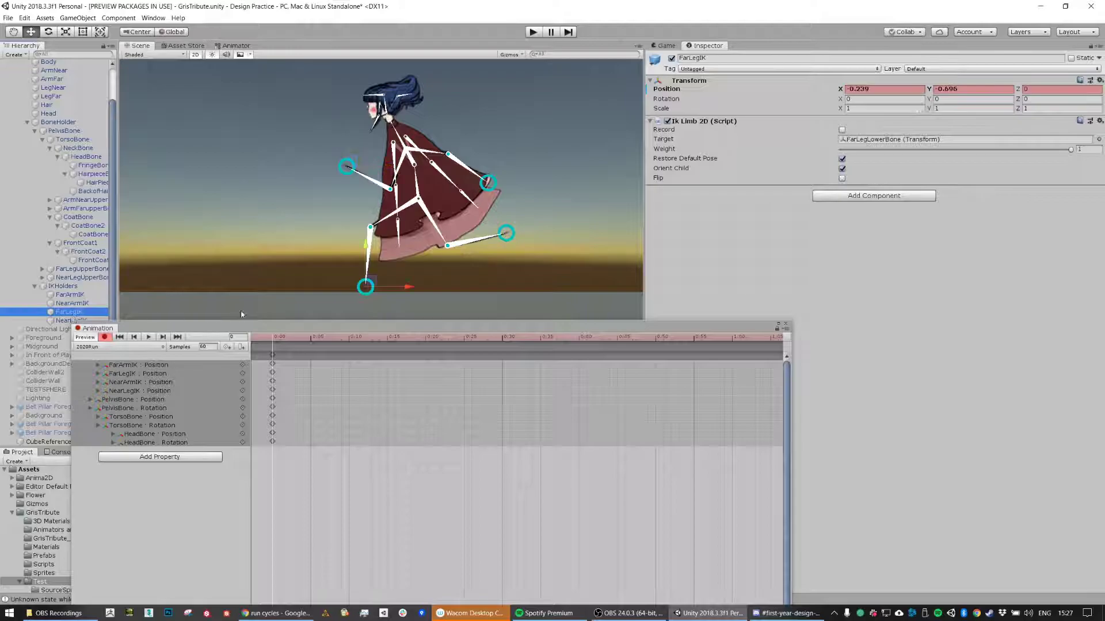
{"action": "mouse_move", "coordinate": [378, 282]}
{"action": "left_mouse_down"}
{"action": "mouse_move", "coordinate": [352, 284]}
{"action": "mouse_move", "coordinate": [361, 280]}
{"action": "left_mouse_up"}
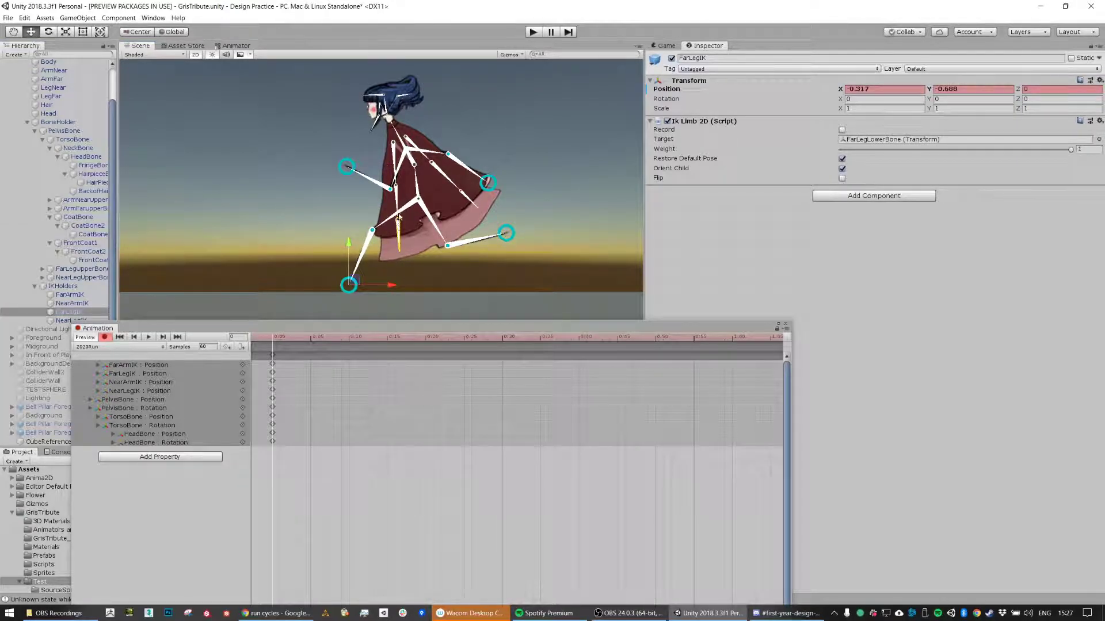
Step: On frame 0, swing the front of the coat forward by rotating FrontCoat2, FrontCoat3 and FrontCoat1, with FrontCoat1 at about Z -219.2
{"action": "left_click", "coordinate": [398, 188]}
{"action": "left_click", "coordinate": [397, 198]}
{"action": "key", "text": "e"}
{"action": "left_click_drag", "start_coordinate": [438, 179], "coordinate": [427, 233]}
{"action": "left_click", "coordinate": [91, 260]}
{"action": "left_click_drag", "start_coordinate": [415, 191], "coordinate": [397, 167]}
{"action": "left_click", "coordinate": [394, 161]}
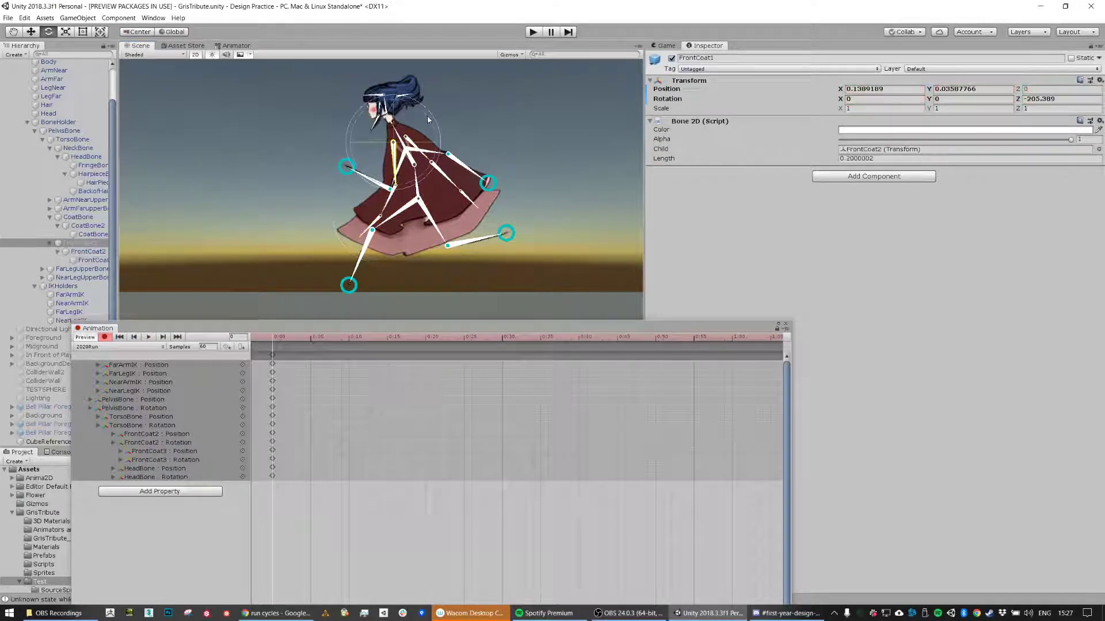
{"action": "left_click_drag", "start_coordinate": [427, 115], "coordinate": [436, 133]}
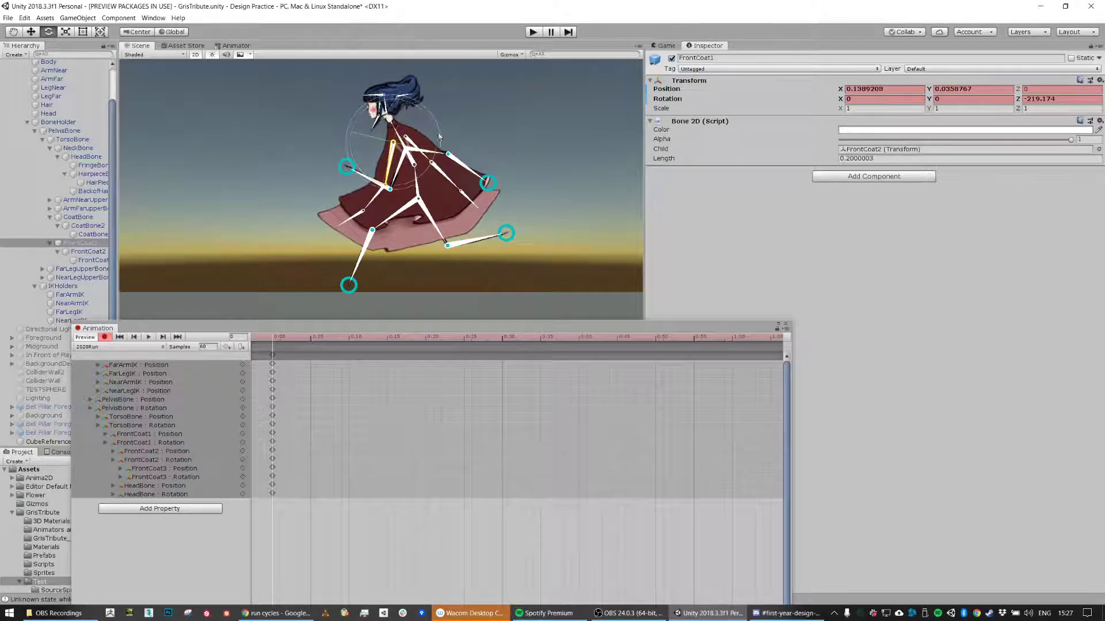
{"action": "left_click", "coordinate": [376, 203]}
{"action": "left_click_drag", "start_coordinate": [427, 203], "coordinate": [445, 193]}
Step: Lift the back of the coat on frame 0 by rotating CoatBone2 to about Z 20.3
{"action": "left_click", "coordinate": [442, 172]}
{"action": "left_click_drag", "start_coordinate": [469, 142], "coordinate": [457, 114]}
{"action": "left_click", "coordinate": [417, 153]}
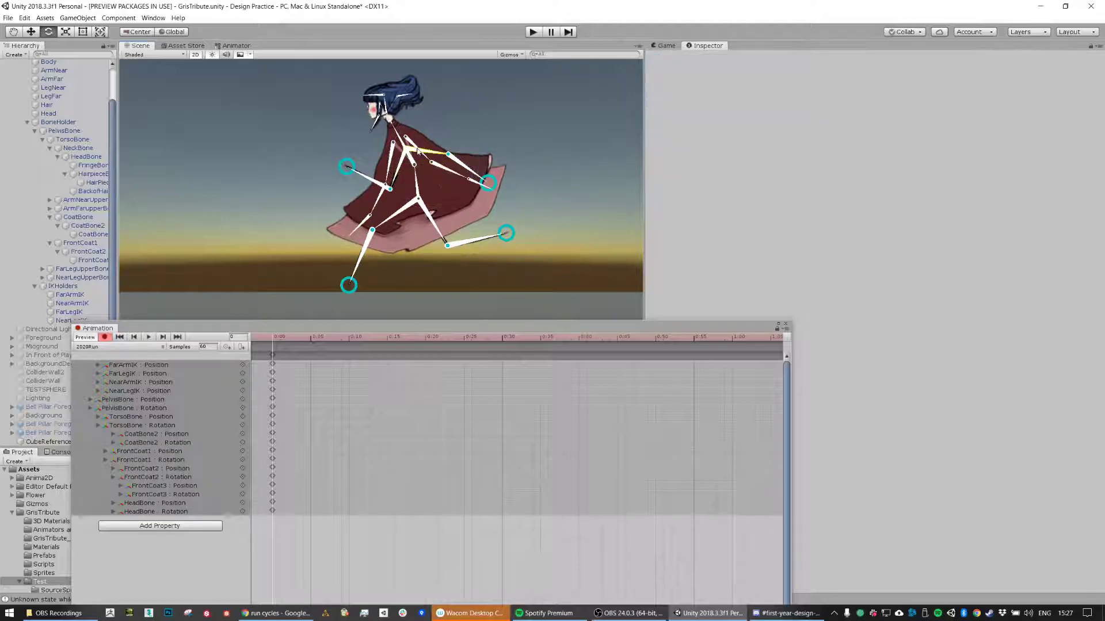
{"action": "left_click", "coordinate": [416, 146]}
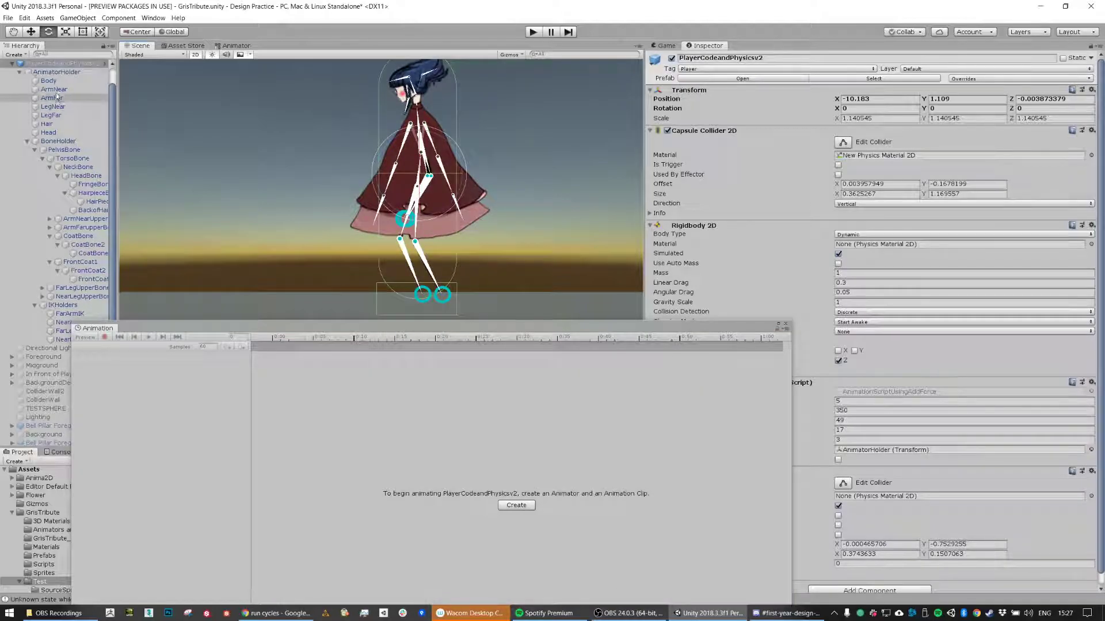
Step: Reselect AnimatorHolder, load the 2020Run clip, and turn keyframe recording back on
{"action": "left_click", "coordinate": [56, 72]}
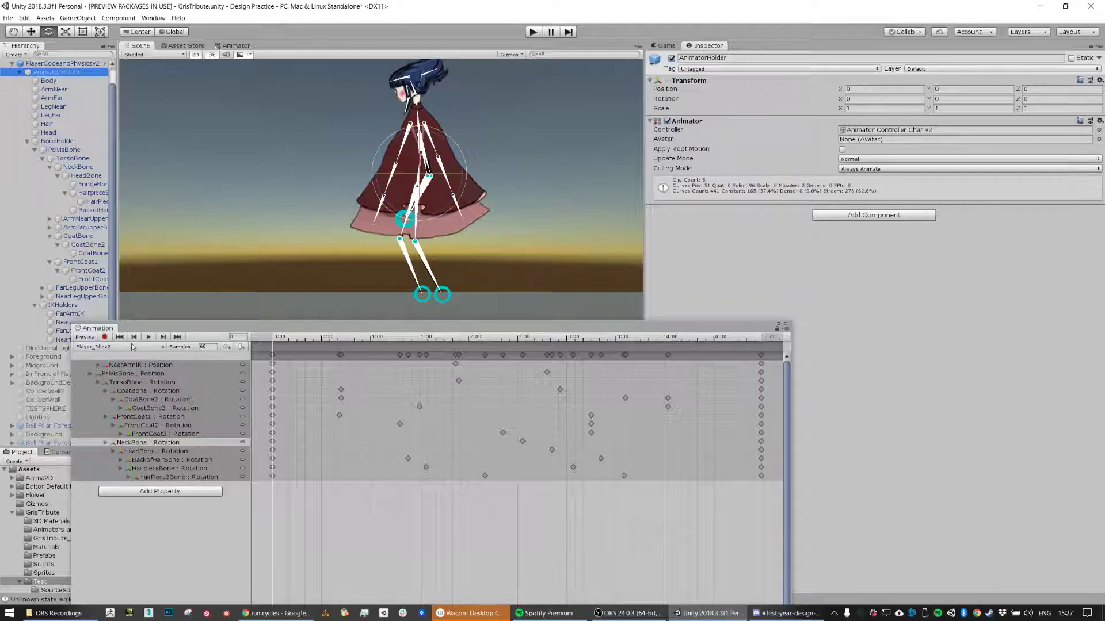
{"action": "left_click", "coordinate": [131, 347]}
{"action": "left_click", "coordinate": [115, 427]}
{"action": "left_click", "coordinate": [121, 346]}
{"action": "left_click", "coordinate": [118, 358]}
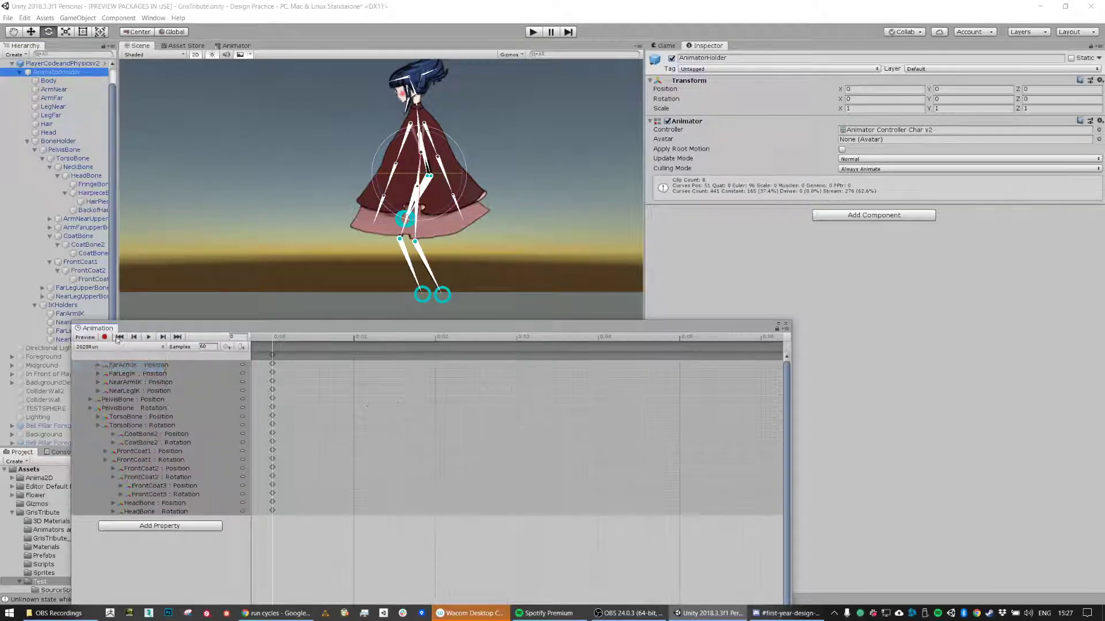
{"action": "left_click", "coordinate": [104, 337]}
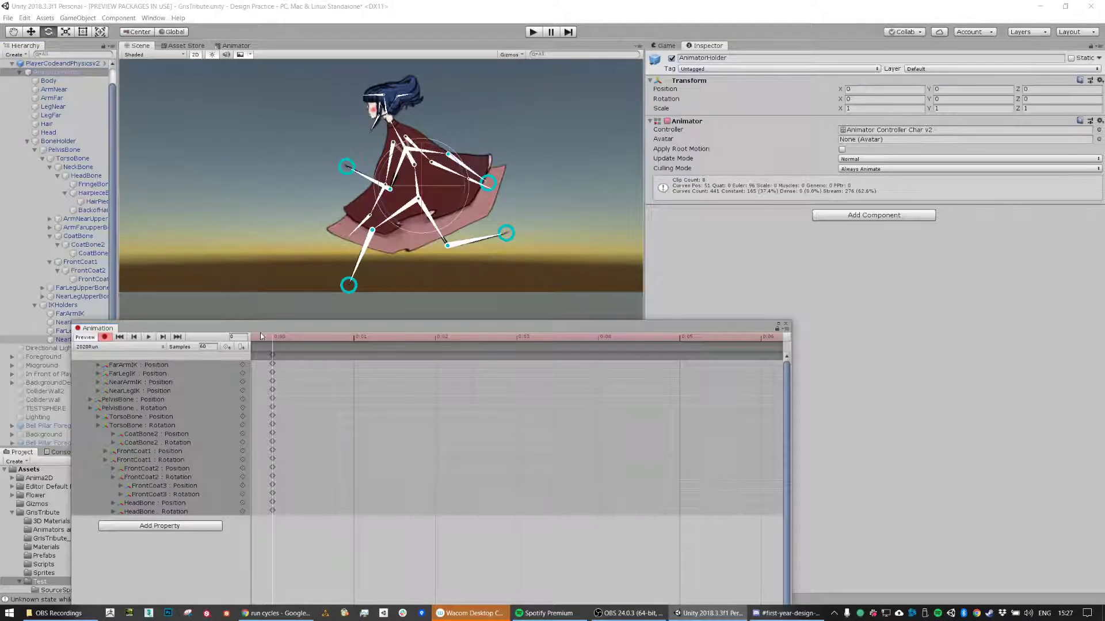
Step: Rotate CoatBone3 to about Z 10.1 on frame 0
{"action": "left_click", "coordinate": [457, 172]}
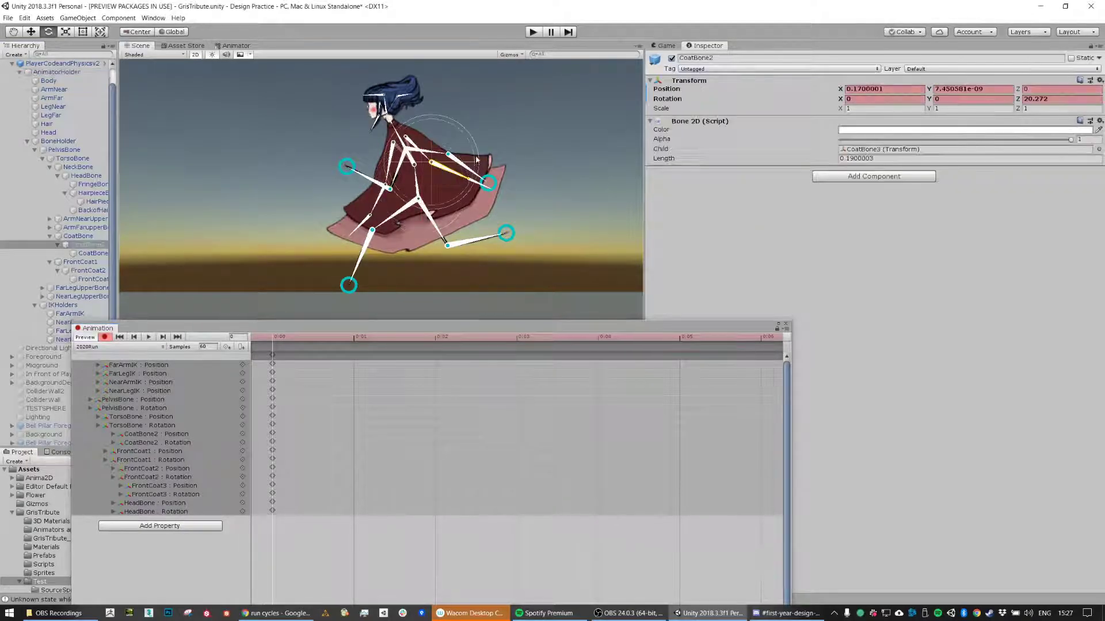
{"action": "left_click", "coordinate": [485, 189]}
{"action": "left_click_drag", "start_coordinate": [497, 157], "coordinate": [499, 147]}
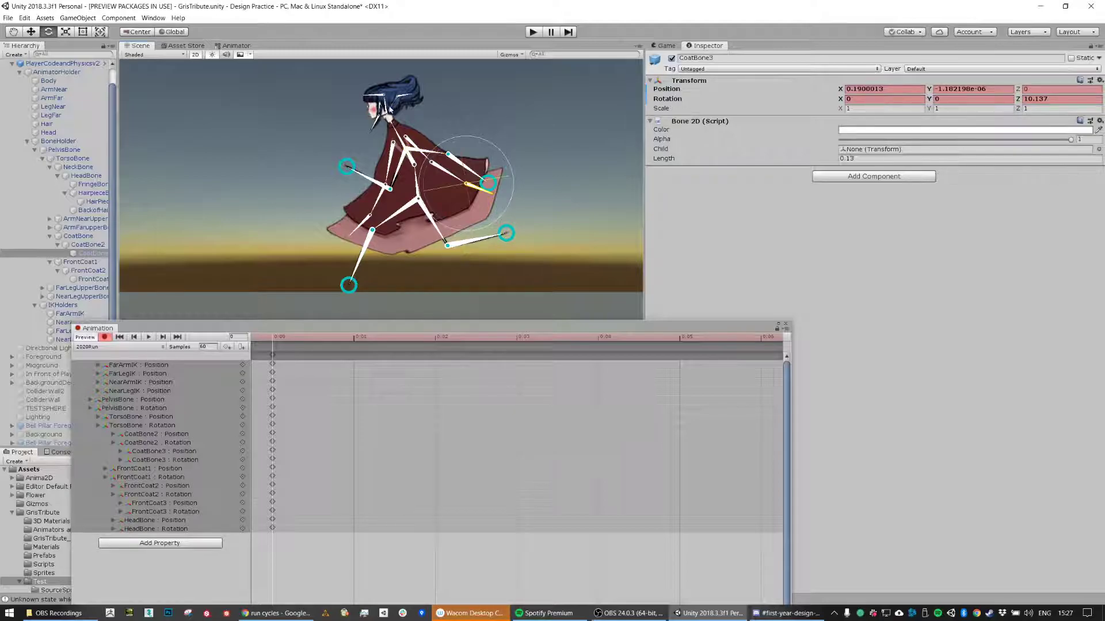
Step: On frame 0, rotate BackofHairBone to about Z -90.7 and HairpieceBone to about Z 170.5
{"action": "left_click", "coordinate": [409, 94]}
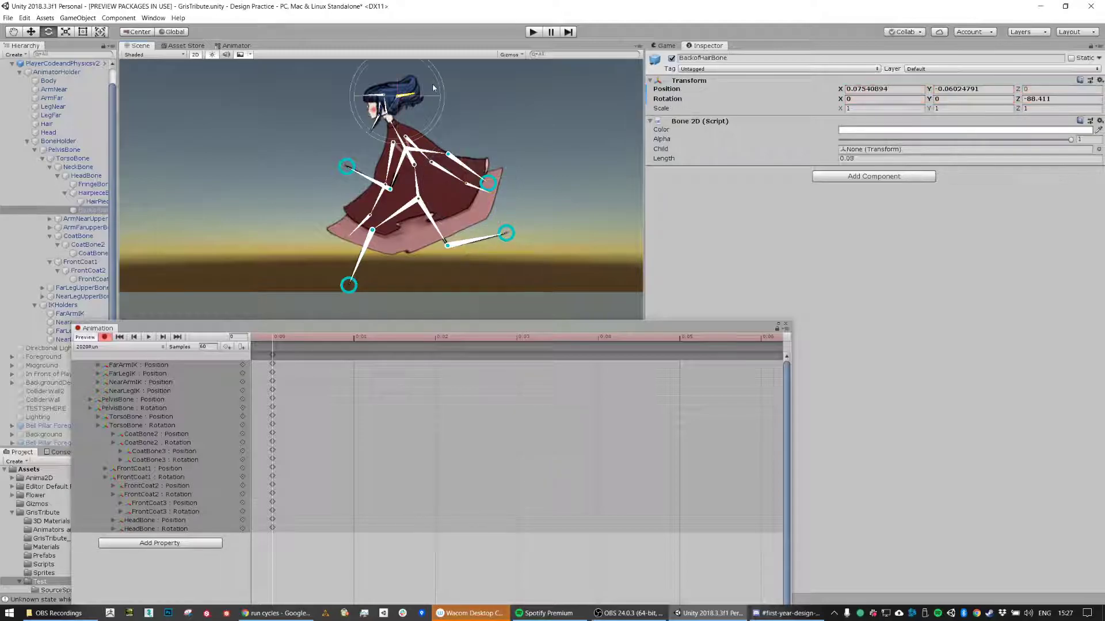
{"action": "left_click_drag", "start_coordinate": [433, 74], "coordinate": [435, 76]}
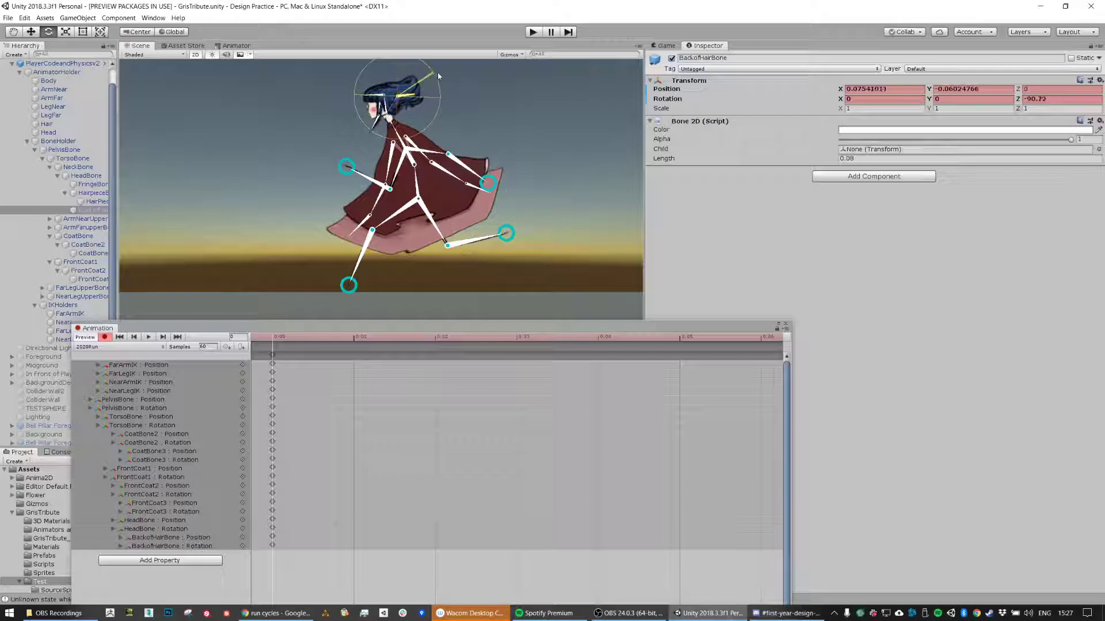
{"action": "left_click", "coordinate": [378, 113]}
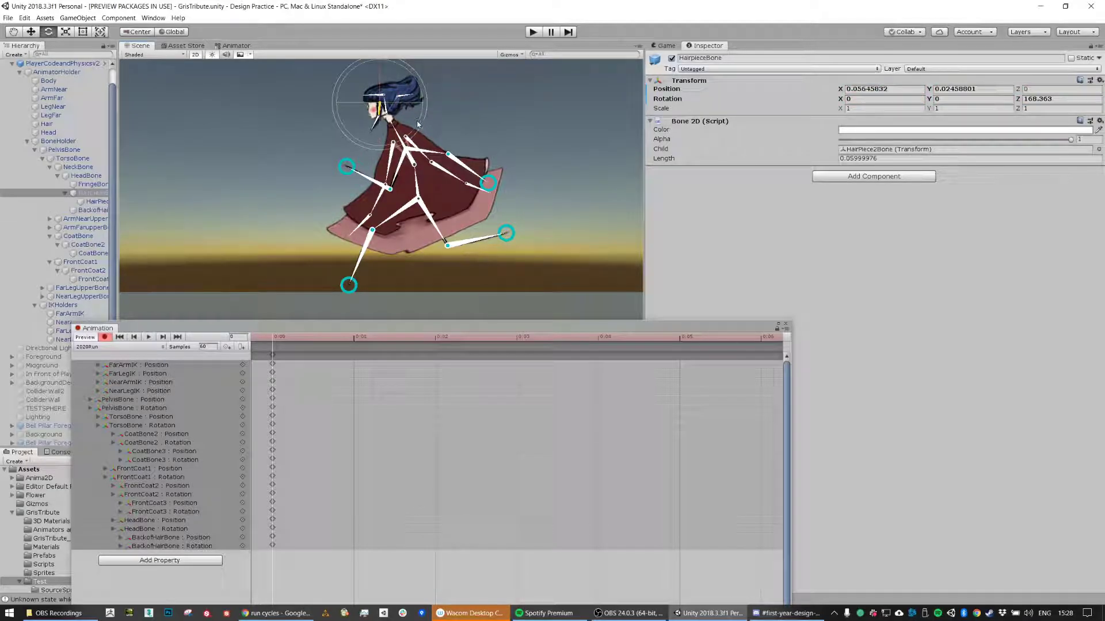
{"action": "left_click_drag", "start_coordinate": [417, 120], "coordinate": [419, 119]}
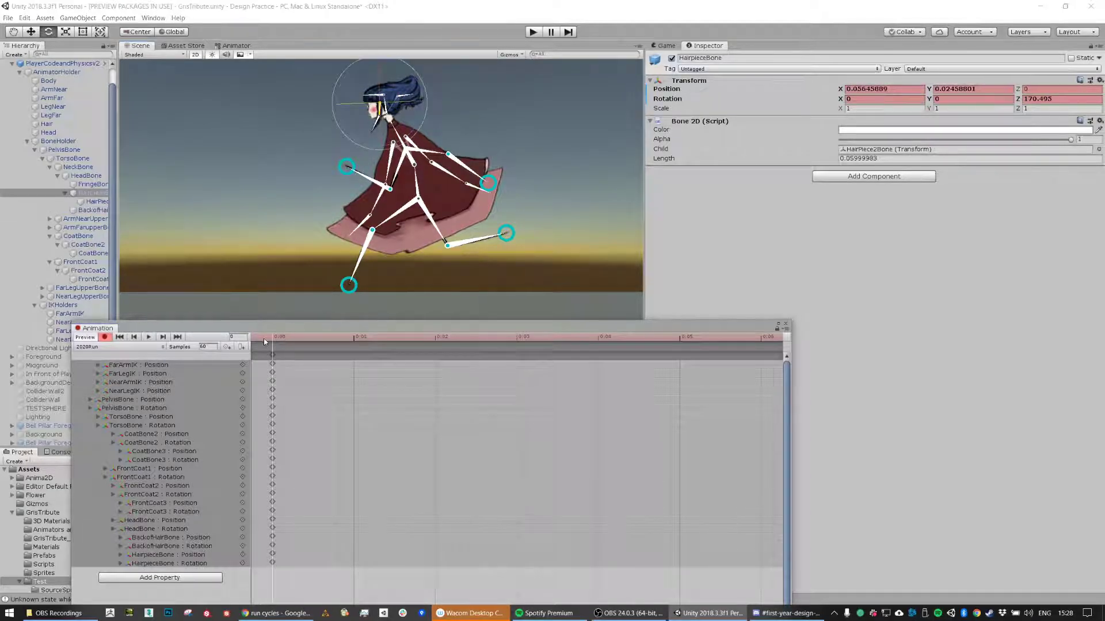
Step: Reposition the Animation window so its whole dopesheet fits on screen, and return the playhead to frame 0
{"action": "left_click", "coordinate": [435, 338]}
{"action": "scroll", "coordinate": [621, 409], "scroll_direction": "down", "scroll_amount": 7}
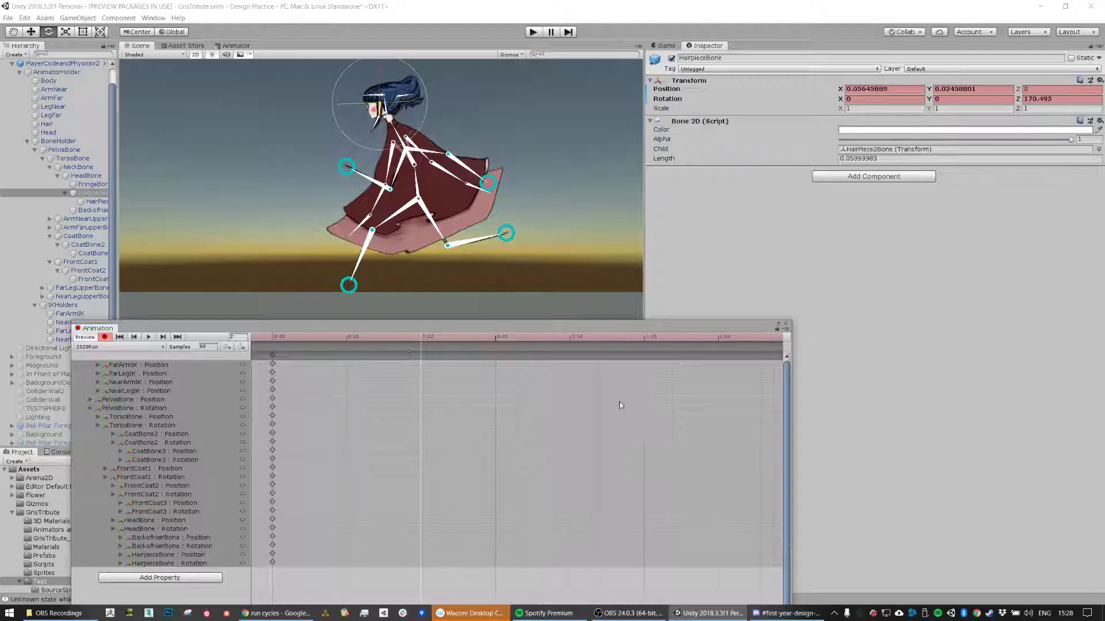
{"action": "scroll", "coordinate": [553, 419], "scroll_direction": "down", "scroll_amount": 5}
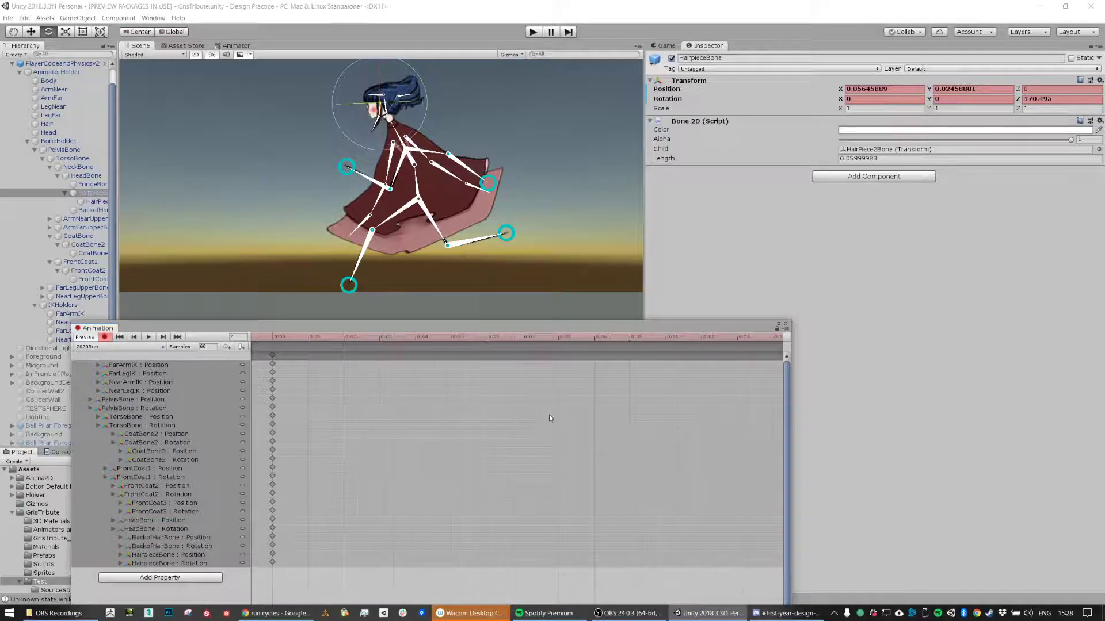
{"action": "scroll", "coordinate": [552, 423], "scroll_direction": "down", "scroll_amount": 5}
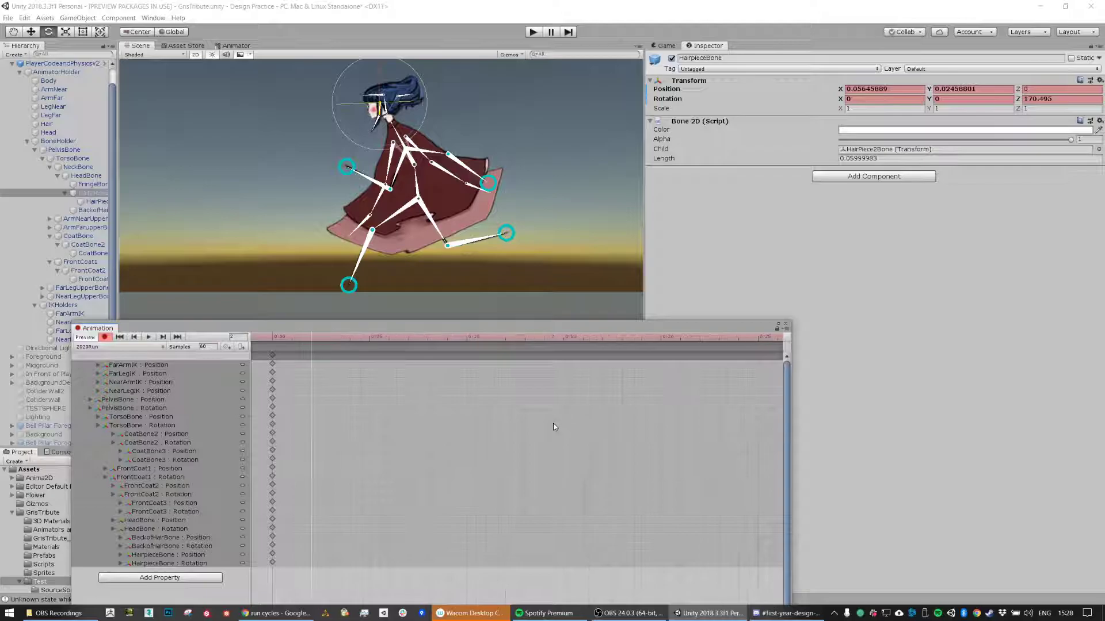
{"action": "scroll", "coordinate": [553, 427], "scroll_direction": "up", "scroll_amount": 4}
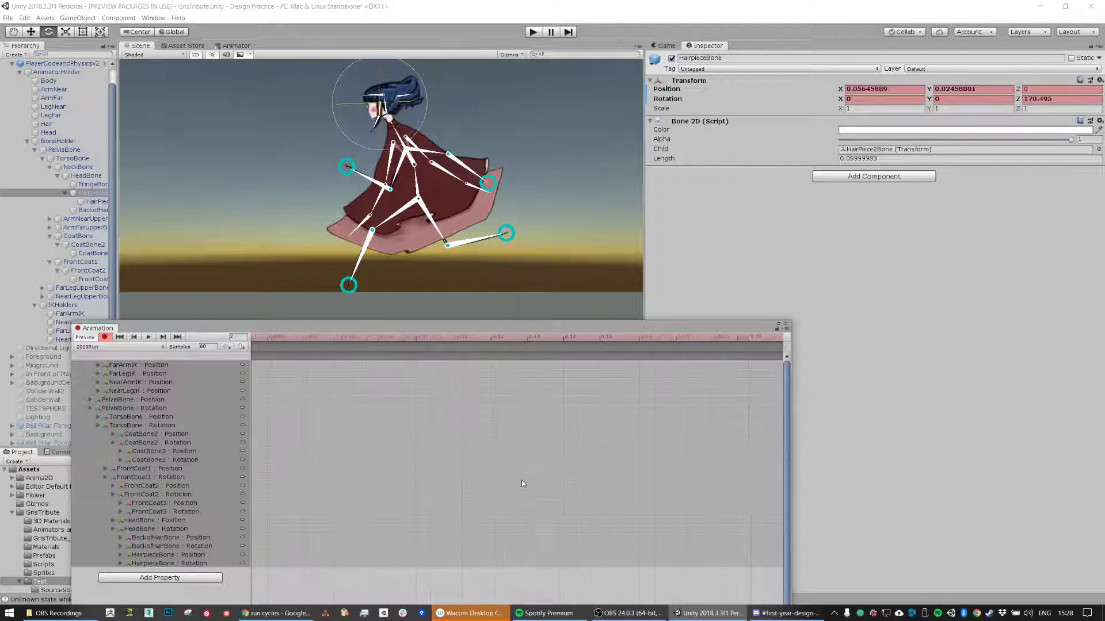
{"action": "left_click_drag", "start_coordinate": [507, 325], "coordinate": [541, 230]}
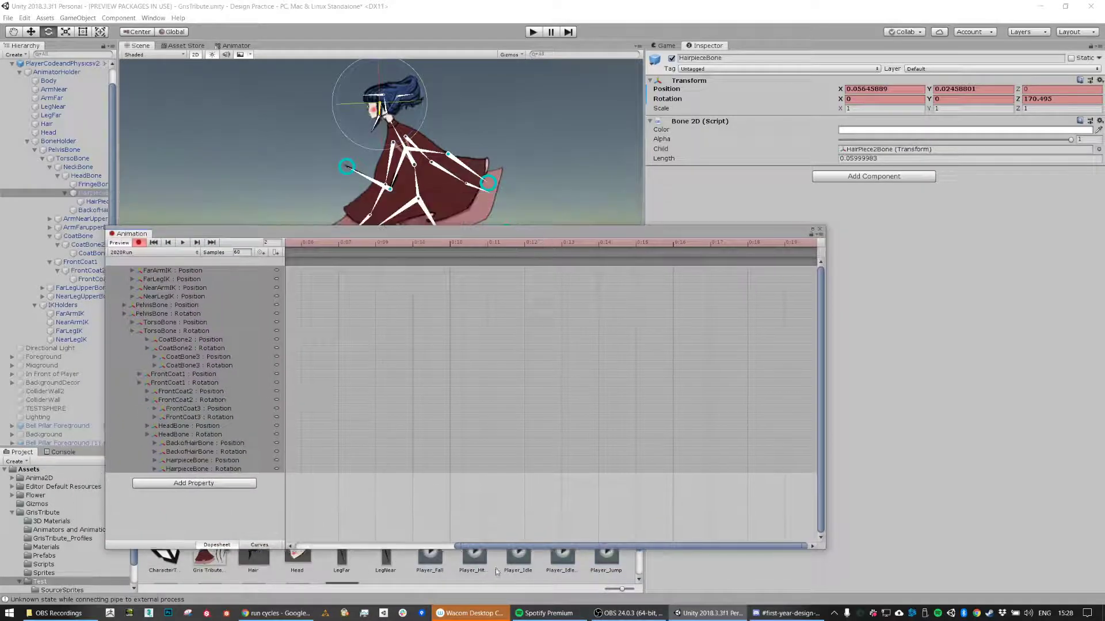
{"action": "left_click_drag", "start_coordinate": [500, 549], "coordinate": [342, 548]}
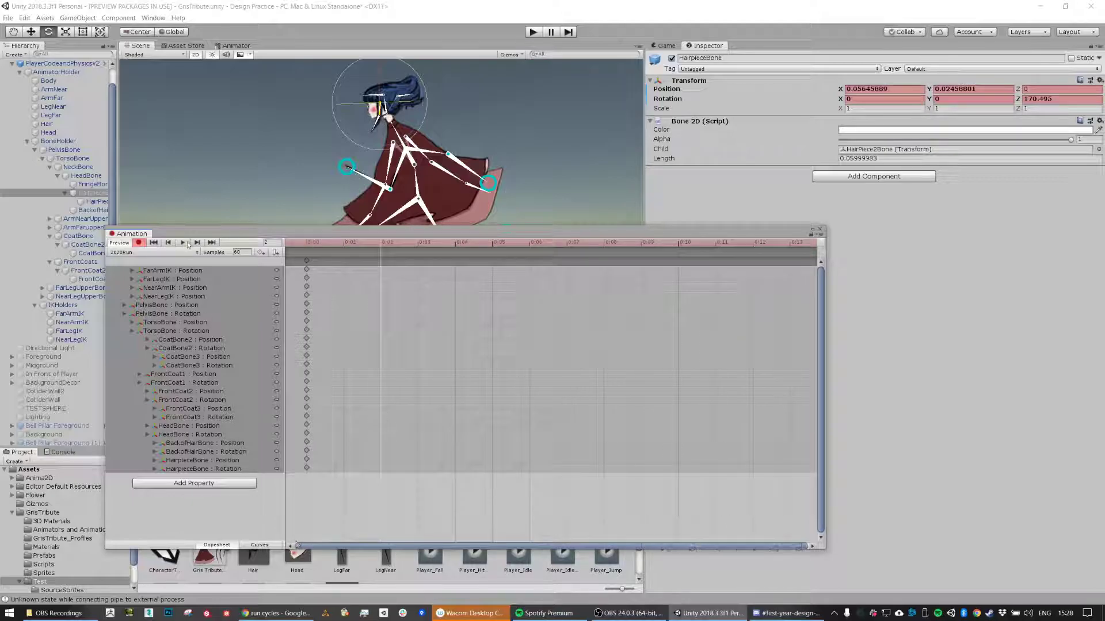
{"action": "left_click", "coordinate": [314, 243]}
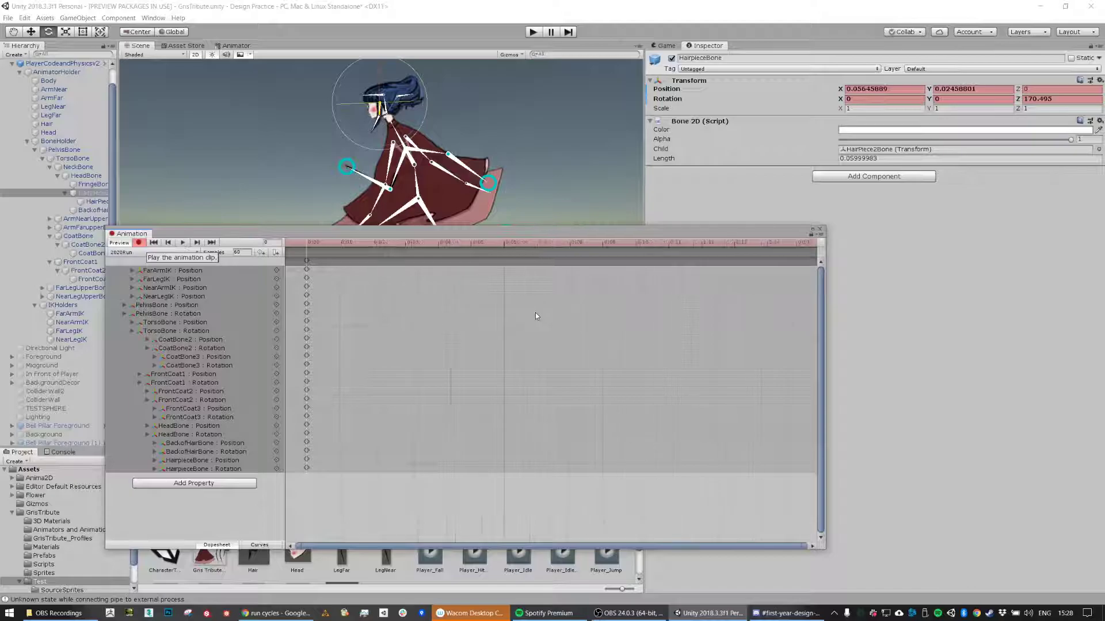
{"action": "scroll", "coordinate": [541, 310], "scroll_direction": "down", "scroll_amount": 3}
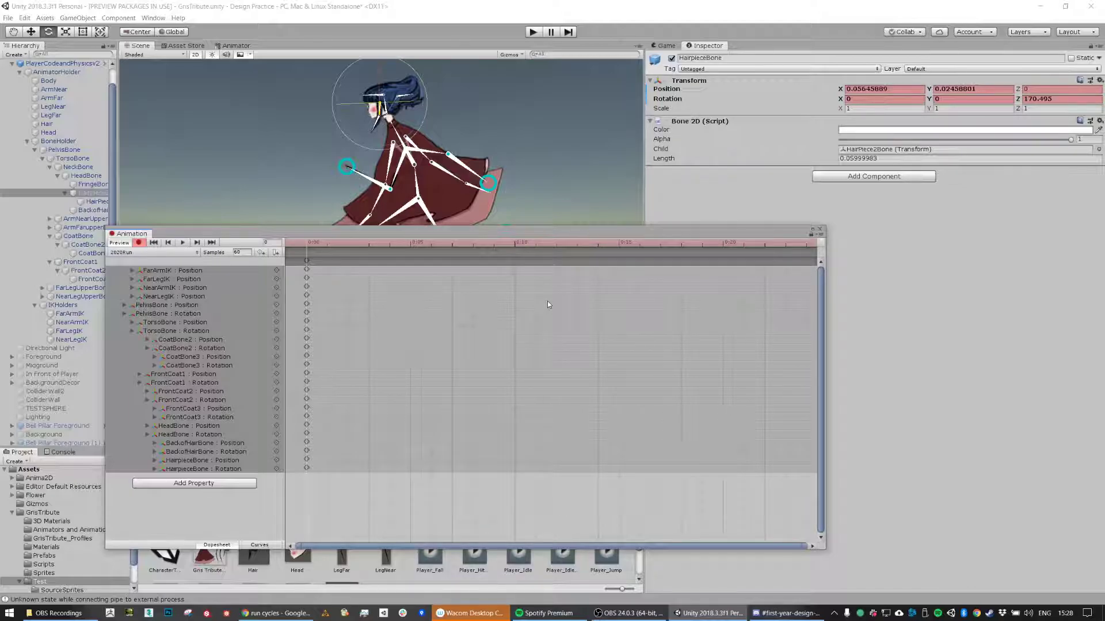
Step: Copy all keyframes from frame 0 to frame 30 of the 2020Run clip and play it to check the loop
{"action": "scroll", "coordinate": [553, 310], "scroll_direction": "down", "scroll_amount": 3}
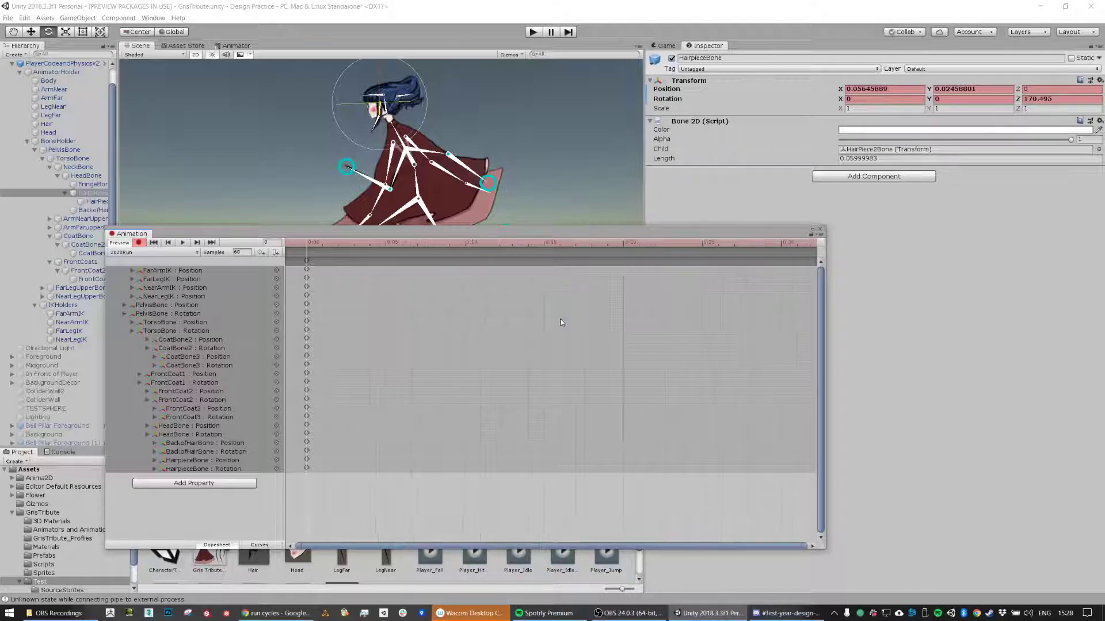
{"action": "scroll", "coordinate": [561, 316], "scroll_direction": "down", "scroll_amount": 3}
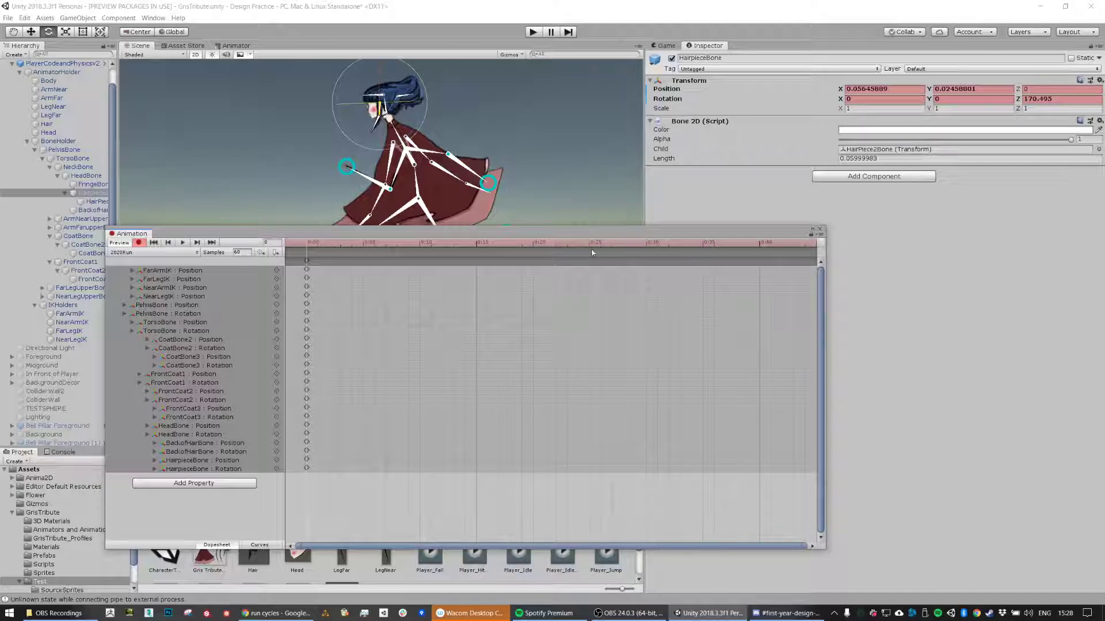
{"action": "left_click", "coordinate": [646, 244]}
{"action": "left_click", "coordinate": [307, 261]}
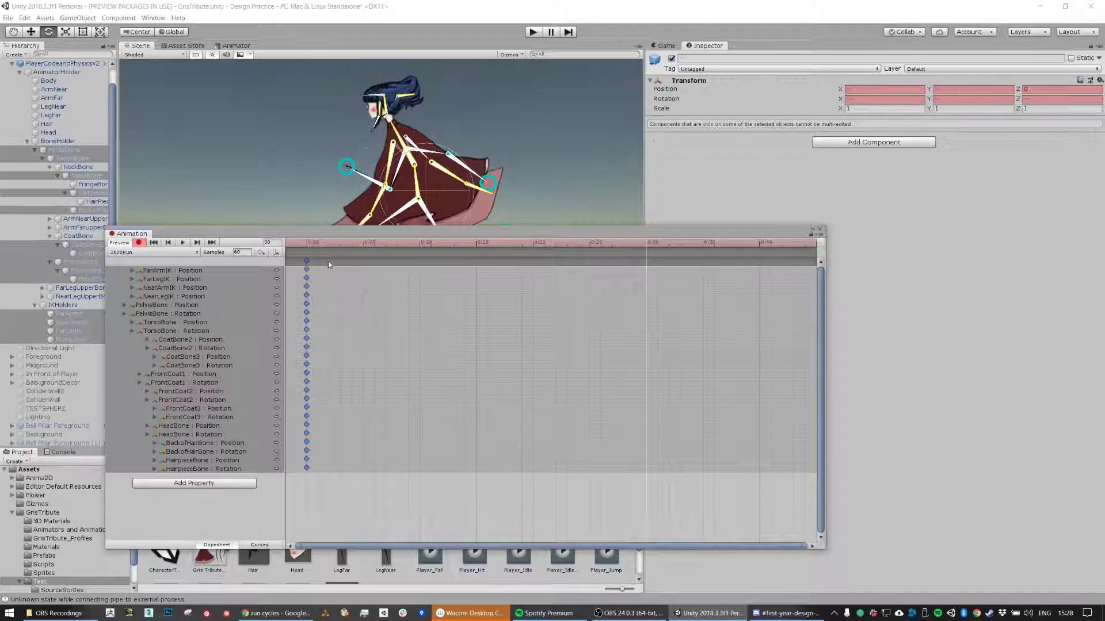
{"action": "key", "text": "ctrl+c"}
{"action": "key", "text": "ctrl+v"}
{"action": "left_click", "coordinate": [182, 243]}
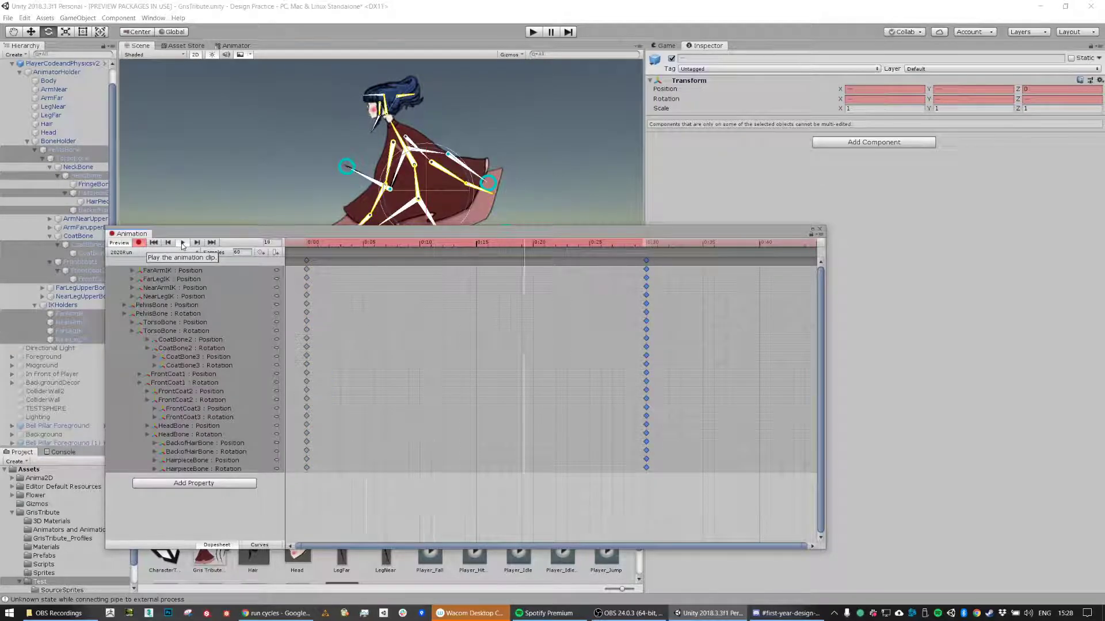
{"action": "left_click", "coordinate": [182, 243]}
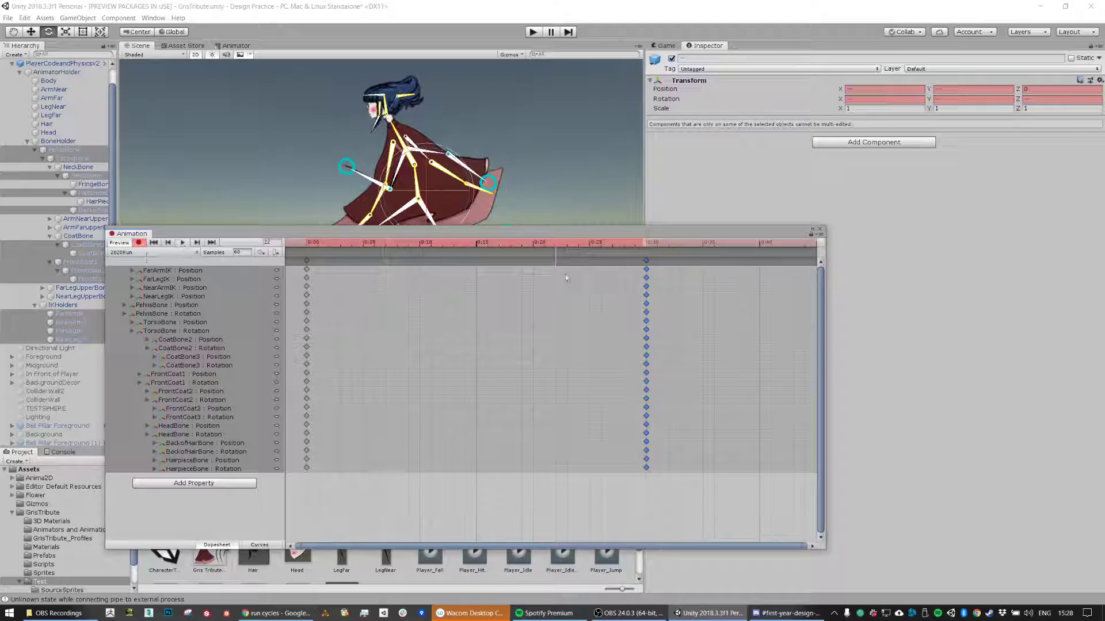
Step: Move the Animation window below the character and key every animated property on frame 15
{"action": "left_click_drag", "start_coordinate": [500, 230], "coordinate": [481, 330]}
{"action": "left_click", "coordinate": [458, 343]}
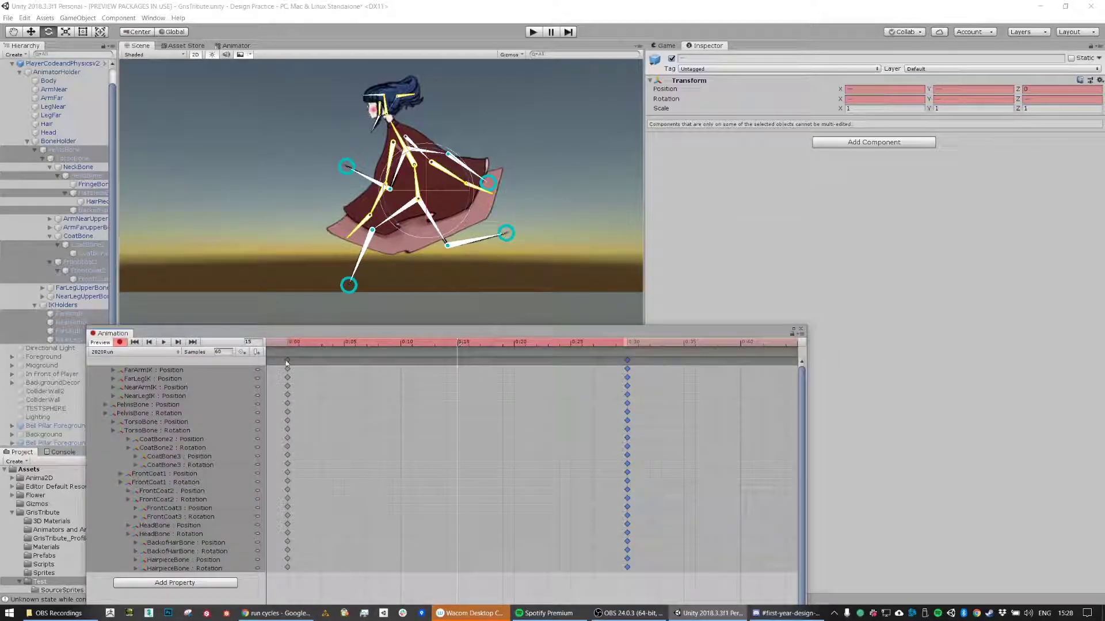
{"action": "key", "text": "k"}
{"action": "scroll", "coordinate": [69, 276], "scroll_direction": "down", "scroll_amount": 1}
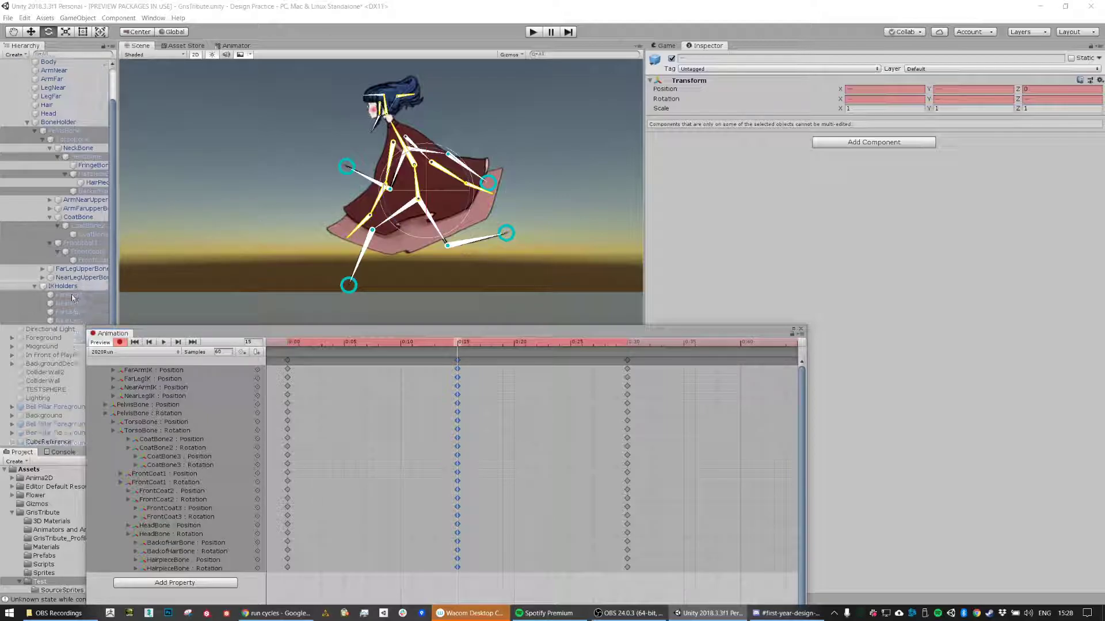
Step: On frame 15, swap the arm poses by moving FarArmIK to the front hand position and NearArmIK to the back one
{"action": "left_click", "coordinate": [81, 278]}
{"action": "left_click", "coordinate": [72, 294]}
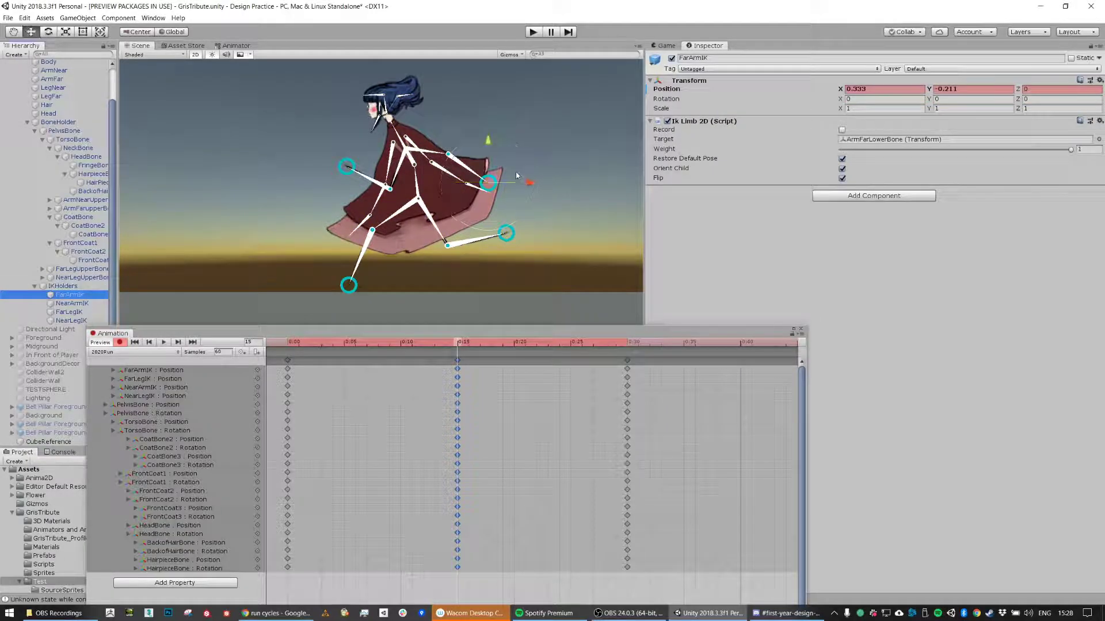
{"action": "left_click_drag", "start_coordinate": [500, 181], "coordinate": [356, 164]}
{"action": "left_click", "coordinate": [346, 167]}
{"action": "left_click_drag", "start_coordinate": [354, 161], "coordinate": [491, 172]}
{"action": "left_click_drag", "start_coordinate": [458, 342], "coordinate": [397, 338]}
{"action": "left_click_drag", "start_coordinate": [450, 332], "coordinate": [461, 330]}
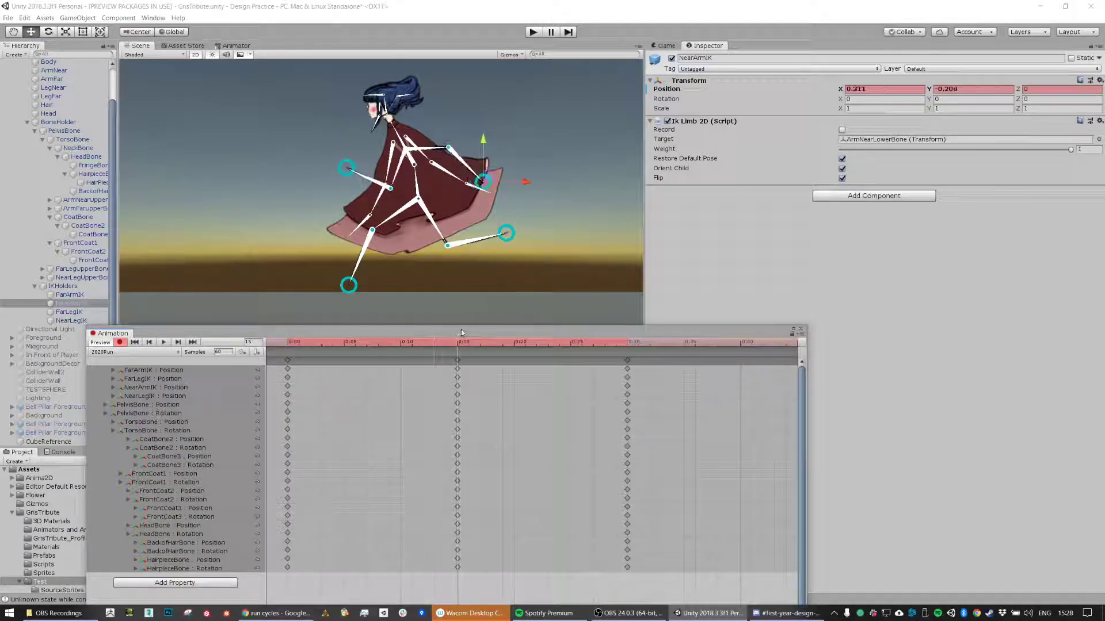
{"action": "left_click_drag", "start_coordinate": [493, 177], "coordinate": [495, 183]}
Step: On frame 15, swap the legs with FarLegIK at the back and NearLegIK at about X -0.297, Y -0.712, and play the clip
{"action": "left_click", "coordinate": [81, 311]}
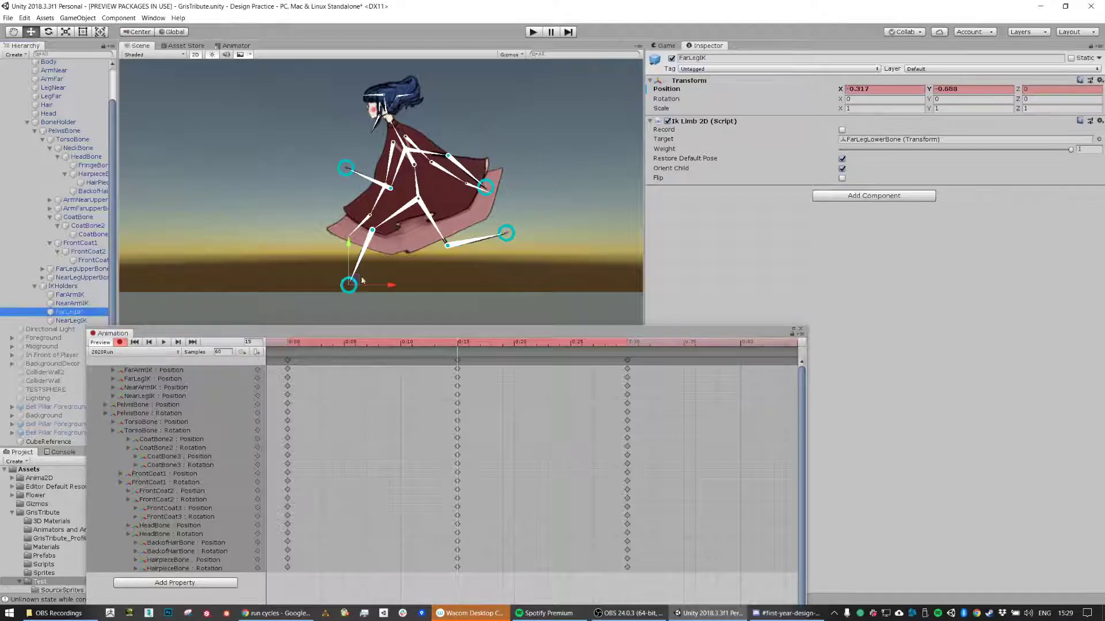
{"action": "mouse_move", "coordinate": [357, 282]}
{"action": "left_mouse_down"}
{"action": "mouse_move", "coordinate": [518, 228]}
{"action": "mouse_move", "coordinate": [381, 258]}
{"action": "mouse_move", "coordinate": [356, 278]}
{"action": "mouse_move", "coordinate": [363, 284]}
{"action": "left_mouse_up"}
{"action": "left_click", "coordinate": [63, 321]}
{"action": "left_click", "coordinate": [149, 342]}
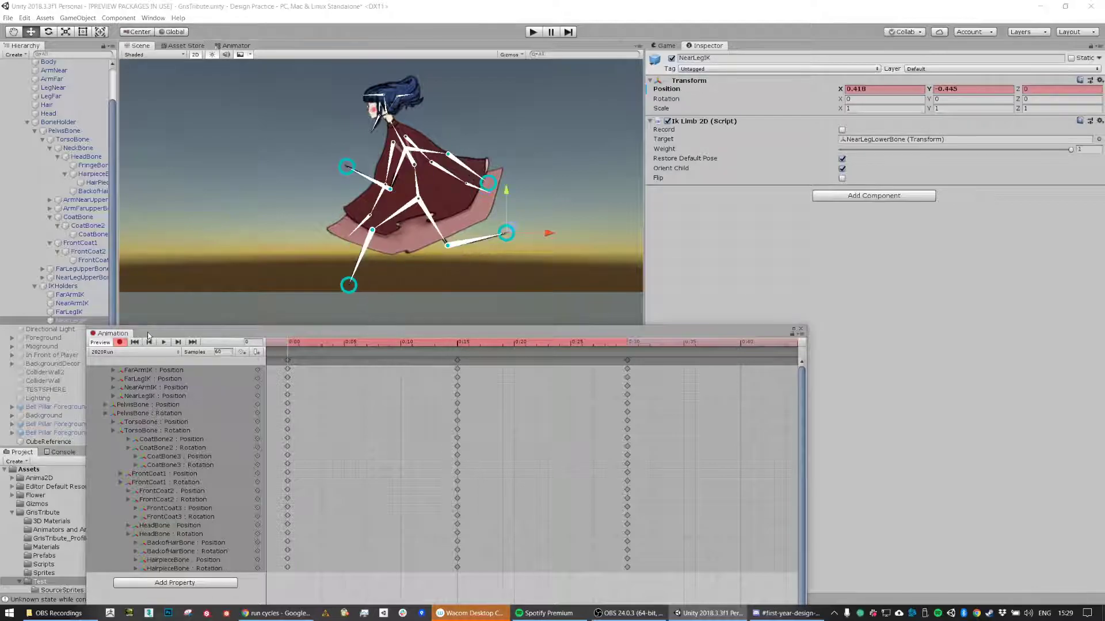
{"action": "left_click", "coordinate": [459, 341]}
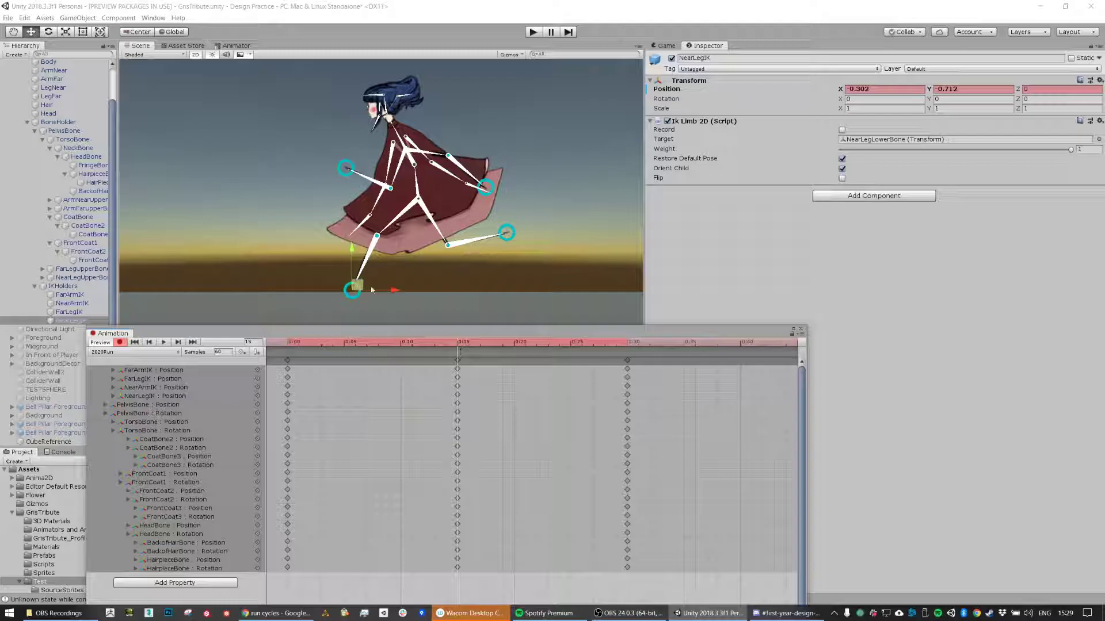
{"action": "left_click_drag", "start_coordinate": [379, 294], "coordinate": [381, 292]}
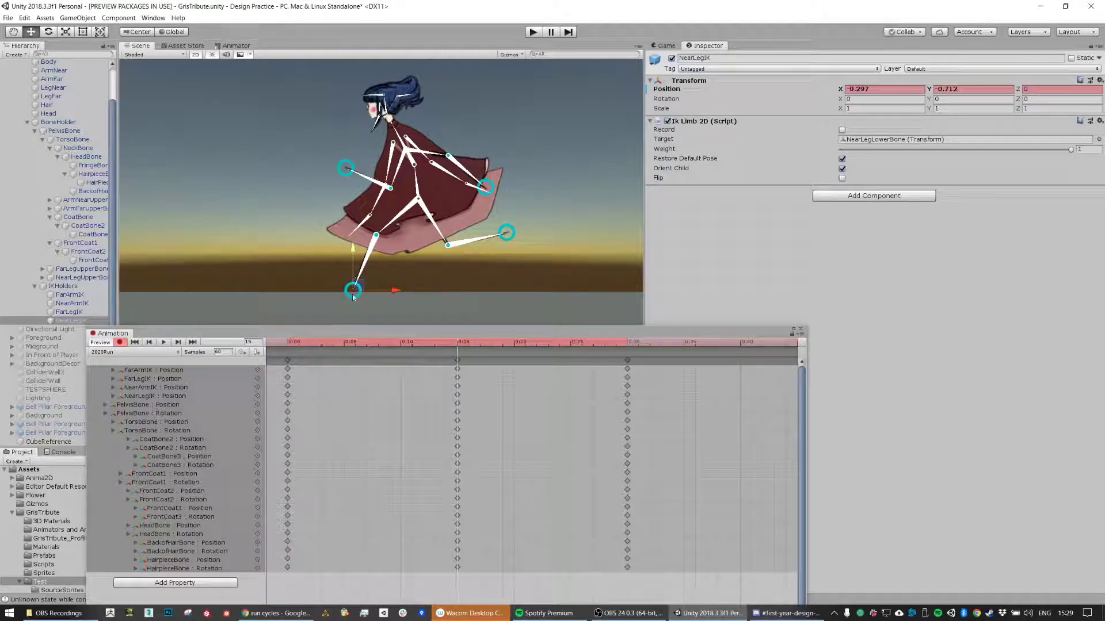
{"action": "left_click_drag", "start_coordinate": [452, 345], "coordinate": [72, 329]}
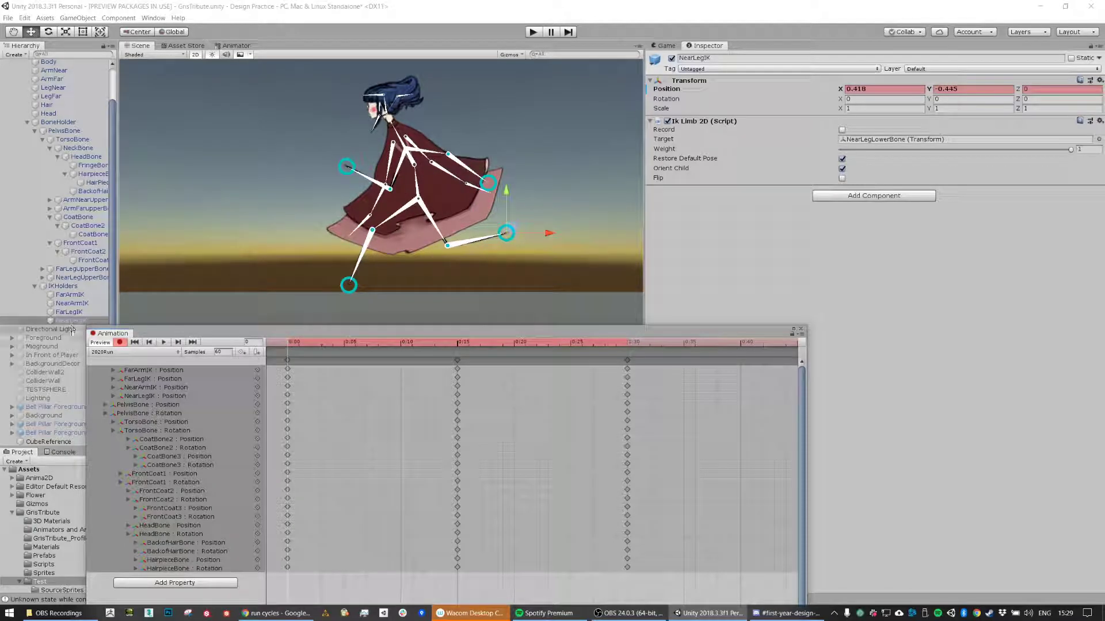
{"action": "left_click", "coordinate": [164, 342]}
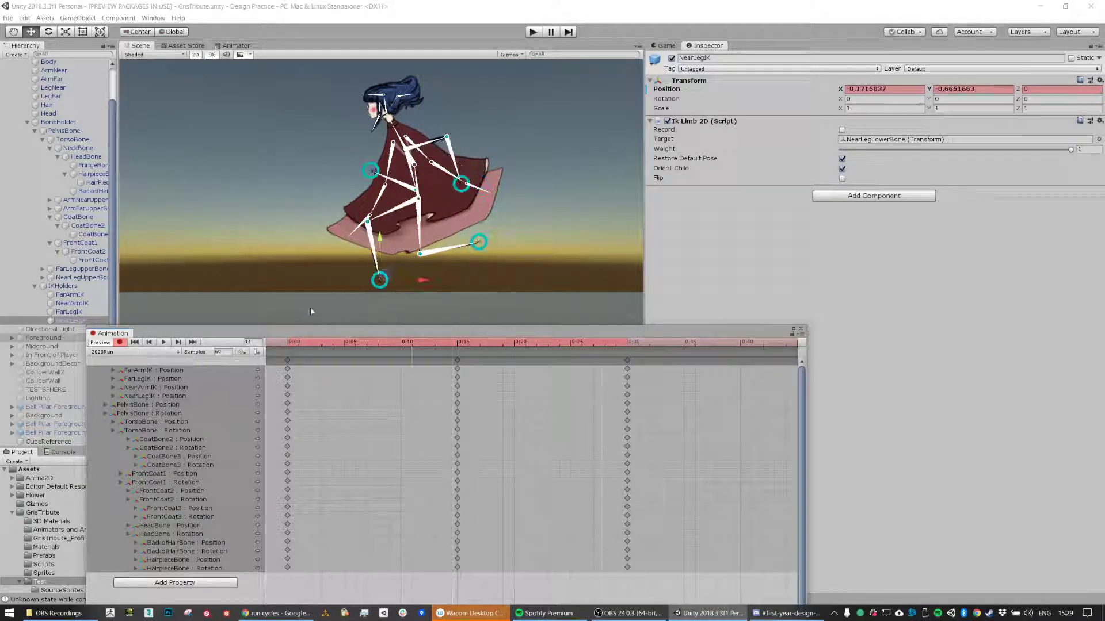
Step: Stretch all keyframes so the middle pose falls on frame 25 and the last on frame 50, and play the clip
{"action": "scroll", "coordinate": [578, 494], "scroll_direction": "down", "scroll_amount": 2}
{"action": "scroll", "coordinate": [580, 496], "scroll_direction": "down", "scroll_amount": 2}
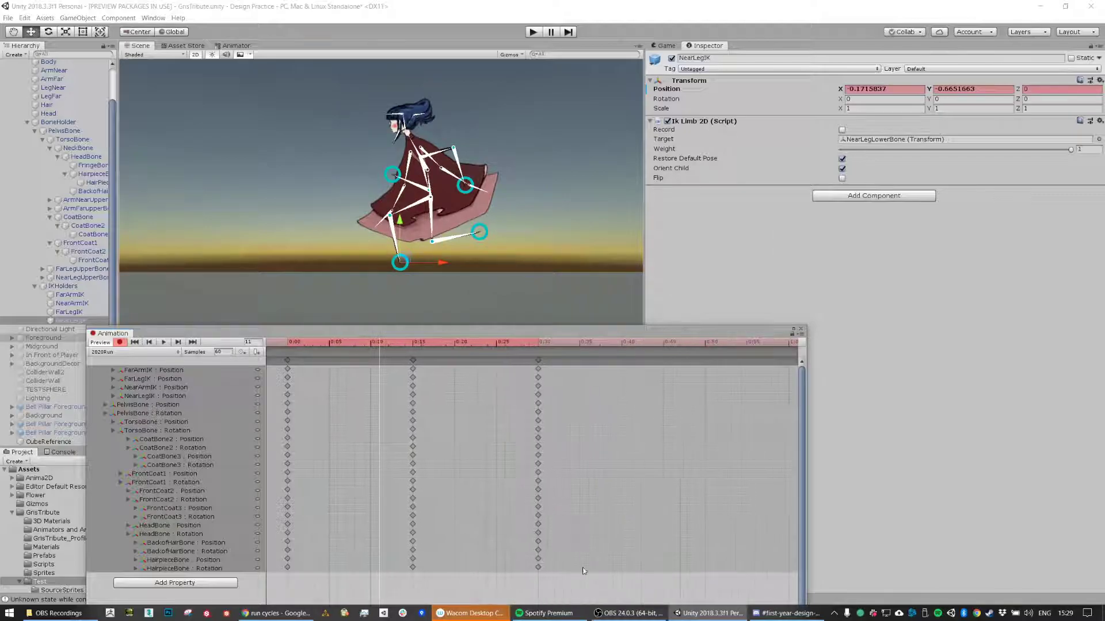
{"action": "key", "text": "ctrl+a"}
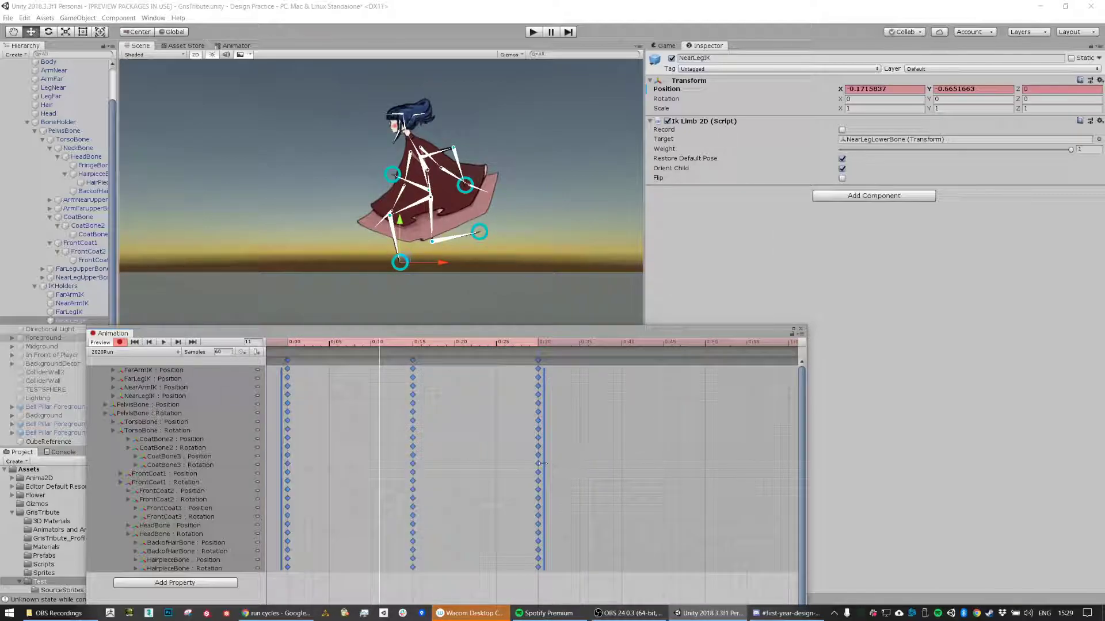
{"action": "left_click_drag", "start_coordinate": [543, 463], "coordinate": [710, 463]}
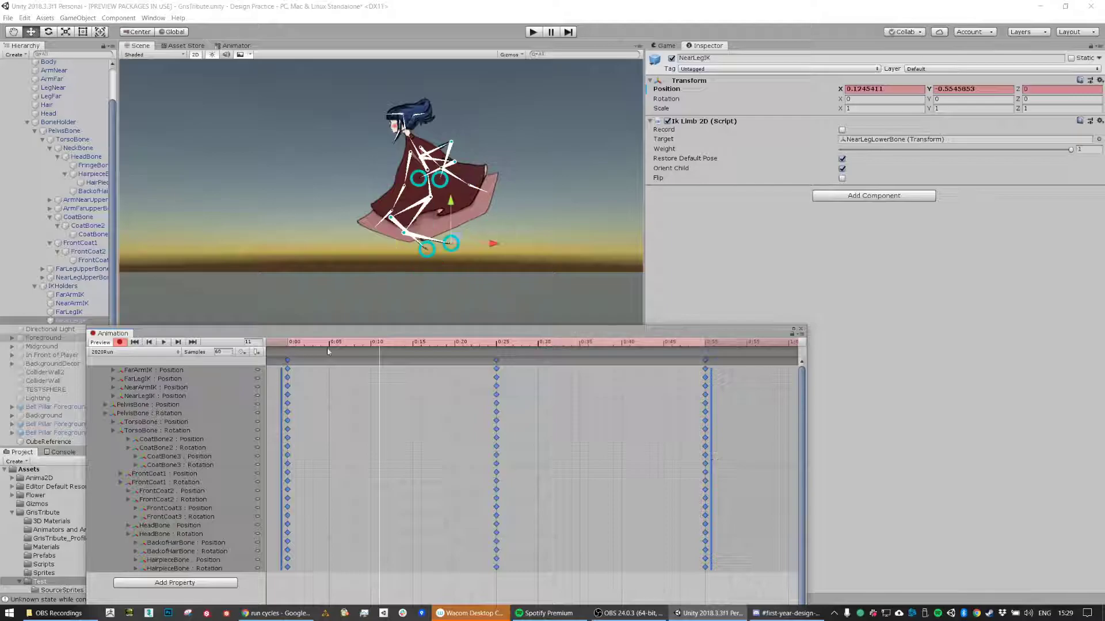
{"action": "left_click", "coordinate": [166, 344]}
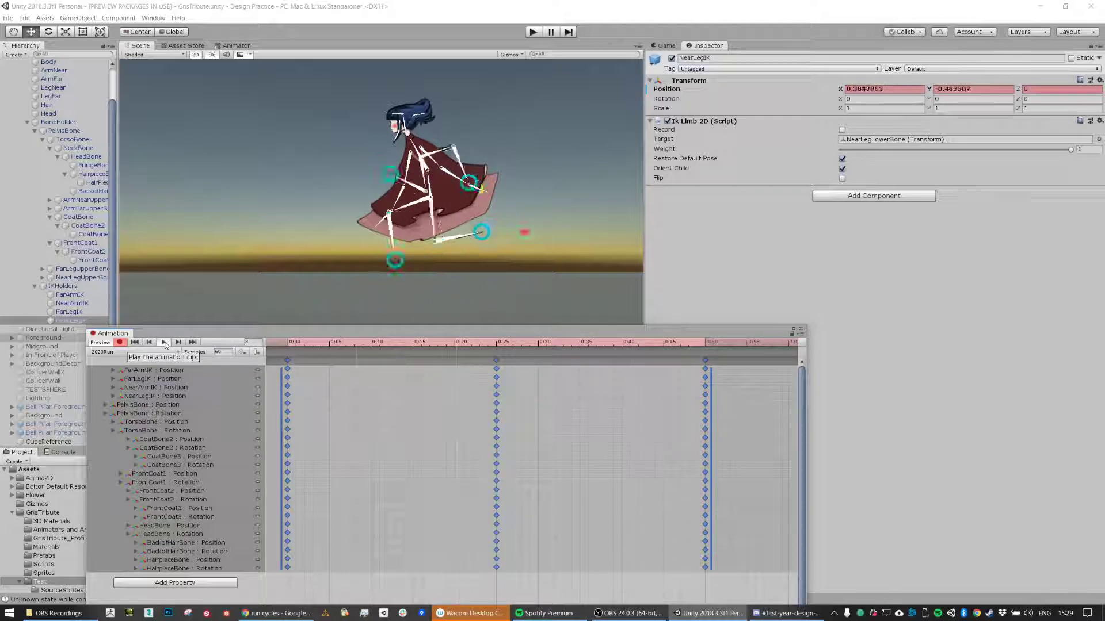
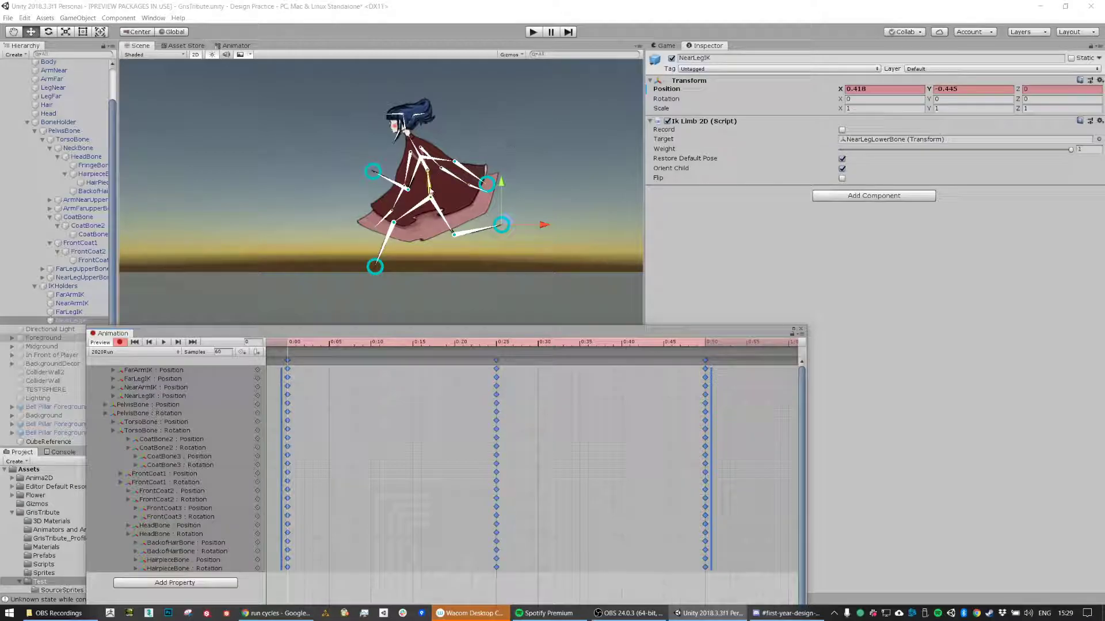
Step: On frame 10, lower PelvisBone to about X -0.023, Y -0.30 and rotate it to about Z 106.9
{"action": "left_click", "coordinate": [429, 190]}
{"action": "left_click_drag", "start_coordinate": [300, 346], "coordinate": [374, 362]}
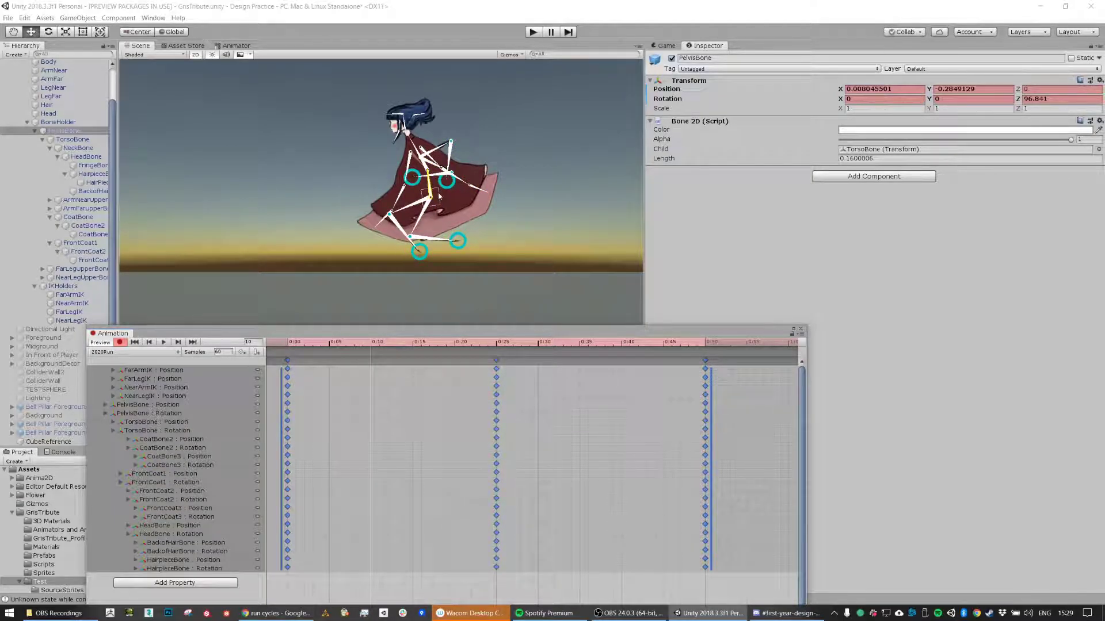
{"action": "left_click_drag", "start_coordinate": [441, 192], "coordinate": [434, 195]}
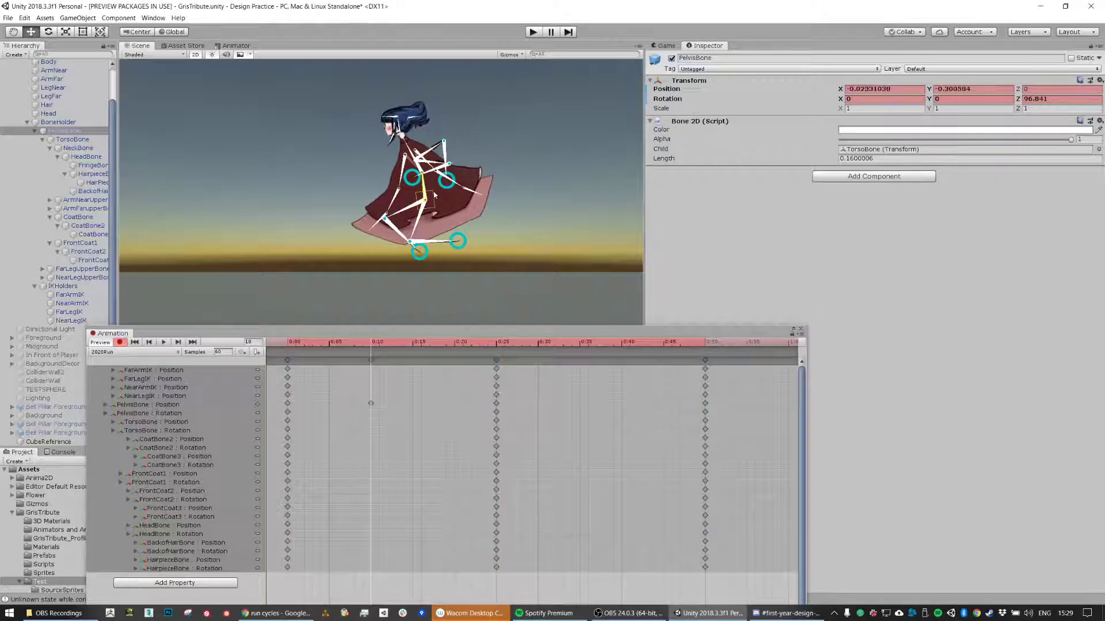
{"action": "key", "text": "e"}
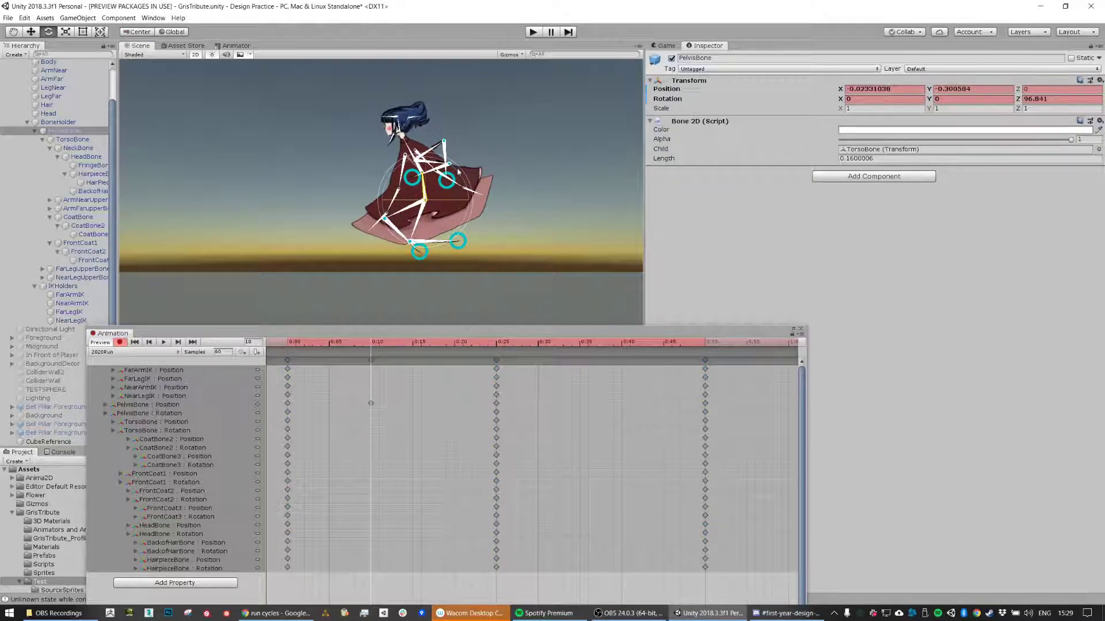
{"action": "left_click_drag", "start_coordinate": [458, 174], "coordinate": [449, 207]}
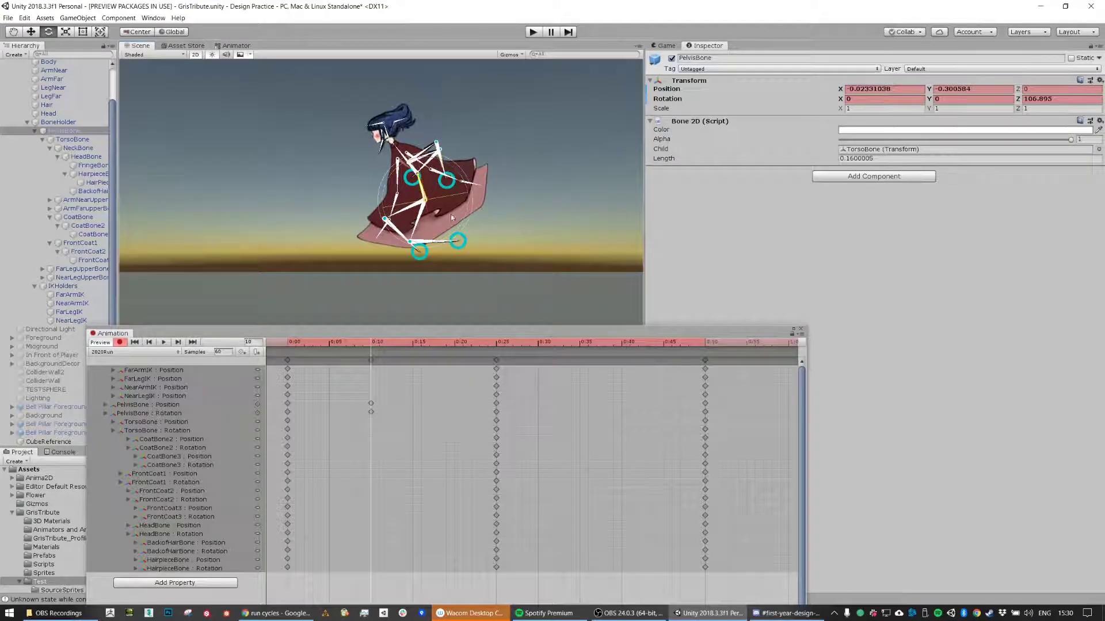
Step: Compare with the frame 0 pose and plant FarLegIK on the ground at about X -0.233, Y -0.721 on frame 10
{"action": "left_click", "coordinate": [296, 342]}
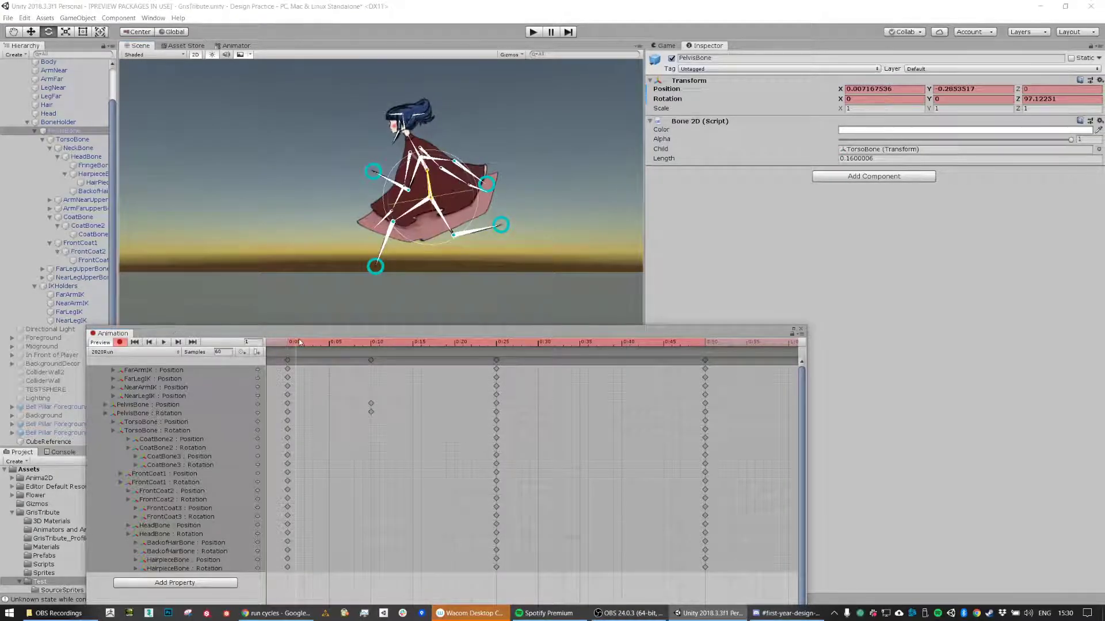
{"action": "left_click", "coordinate": [70, 303]}
{"action": "left_click", "coordinate": [68, 312]}
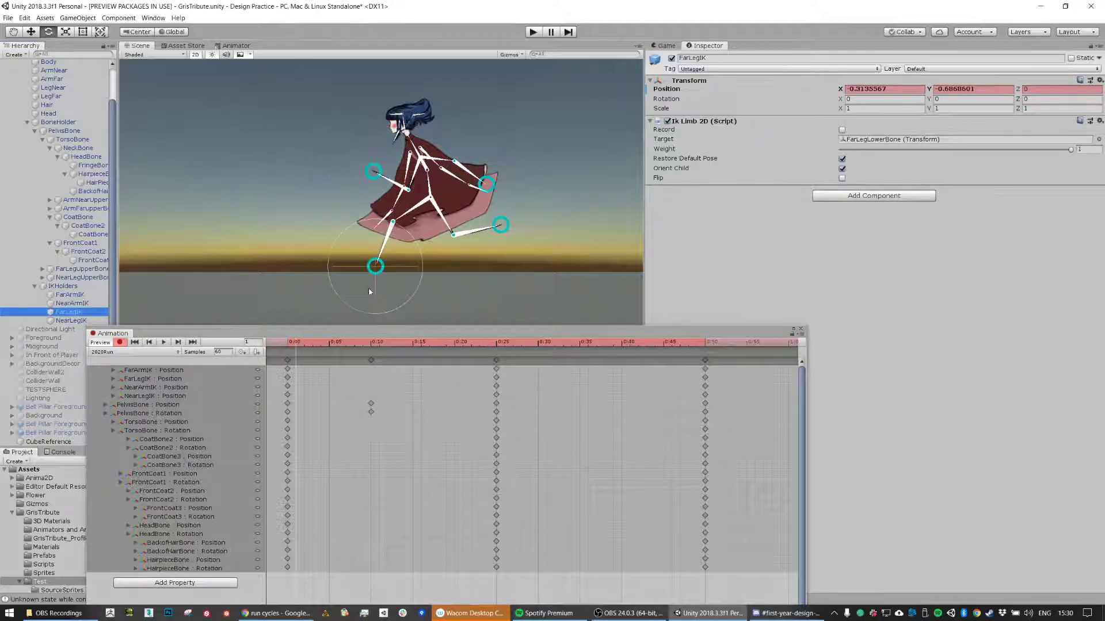
{"action": "key", "text": "w"}
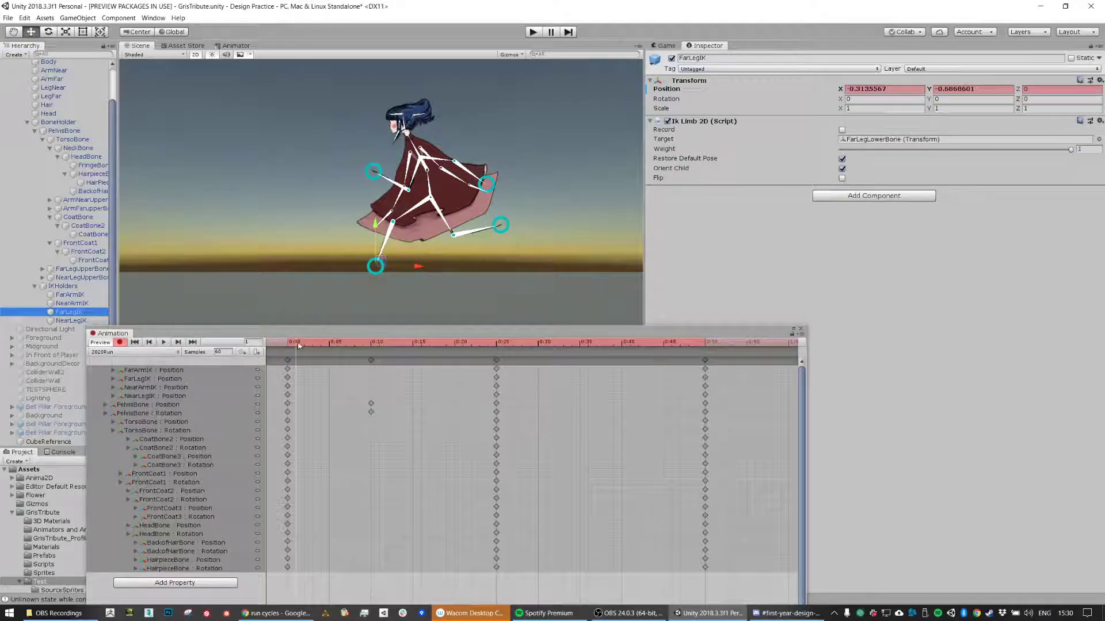
{"action": "left_click_drag", "start_coordinate": [298, 345], "coordinate": [284, 346]}
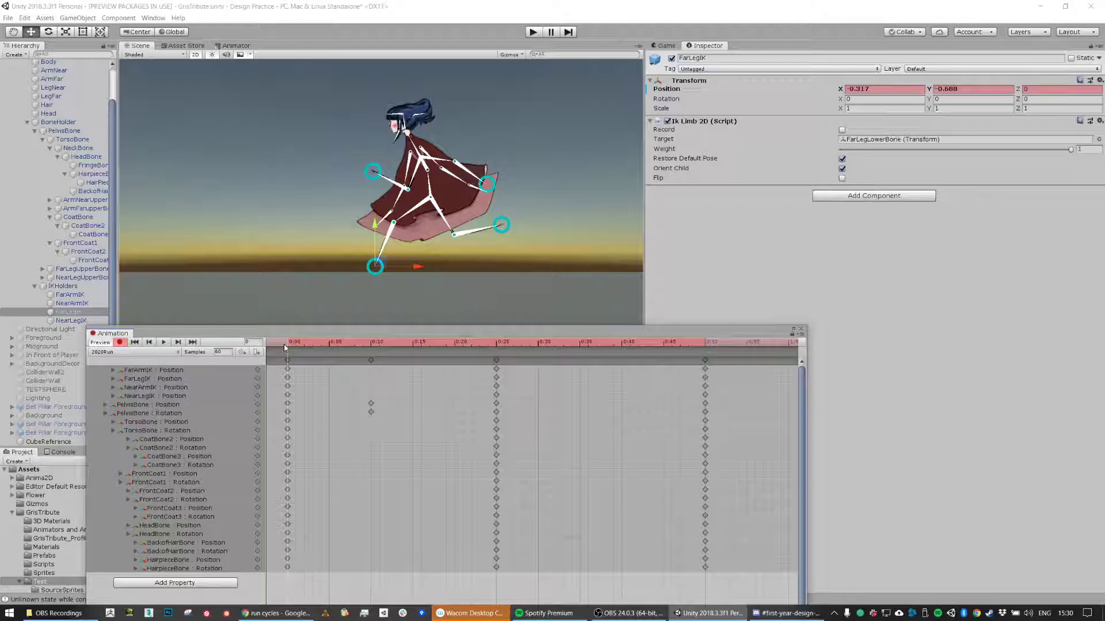
{"action": "left_click_drag", "start_coordinate": [284, 344], "coordinate": [370, 360]}
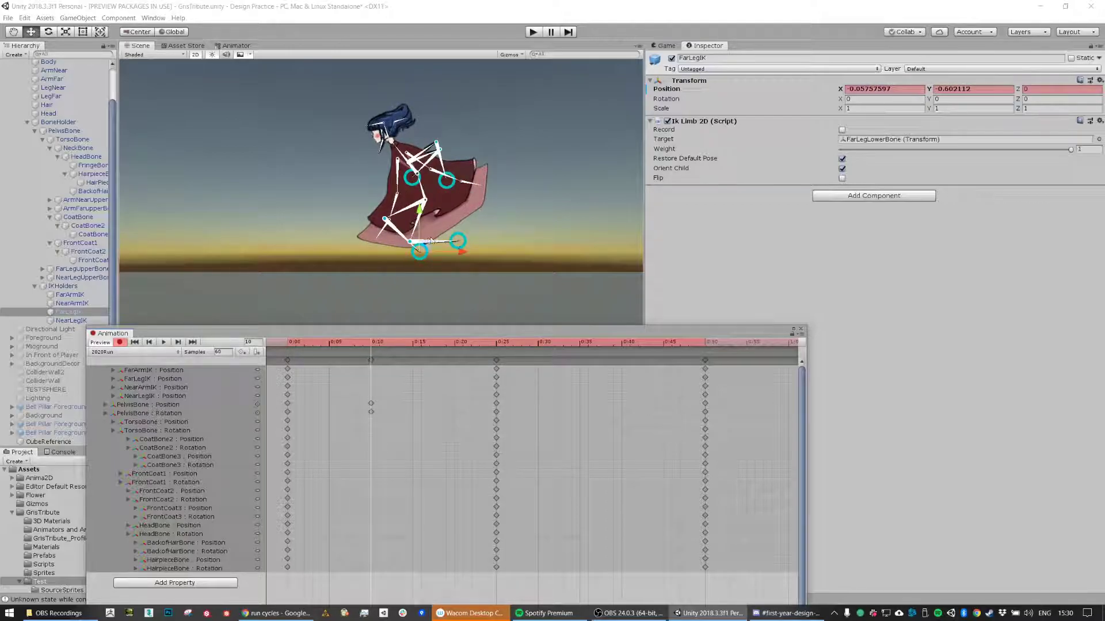
{"action": "left_click_drag", "start_coordinate": [428, 246], "coordinate": [401, 267]}
{"action": "left_click_drag", "start_coordinate": [371, 344], "coordinate": [219, 349]}
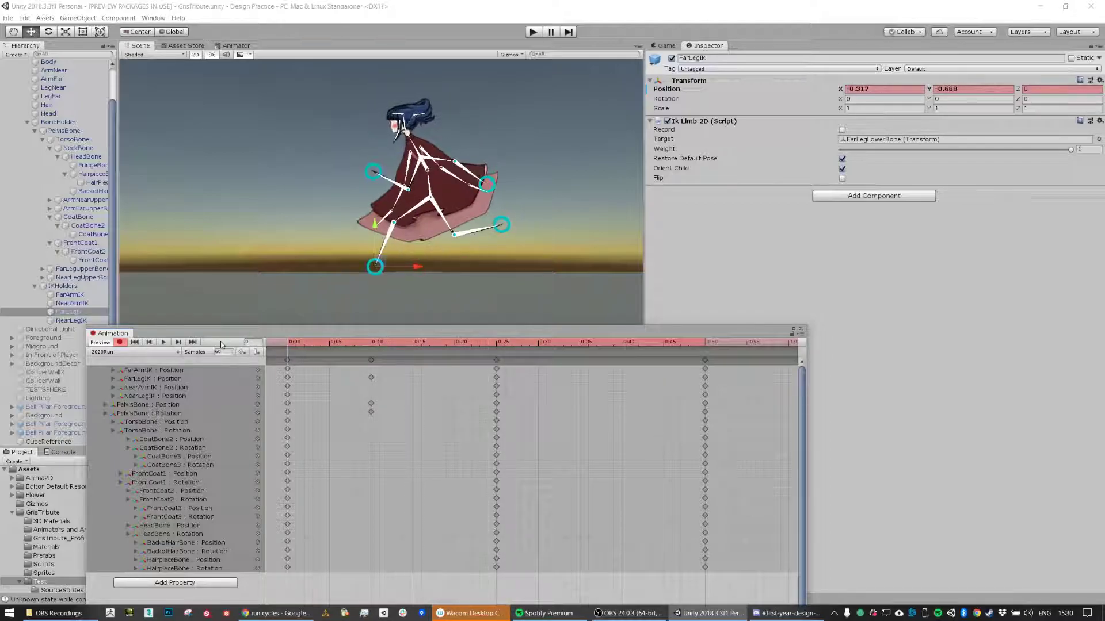
{"action": "left_click_drag", "start_coordinate": [307, 360], "coordinate": [157, 349]}
{"action": "left_click", "coordinate": [371, 361]}
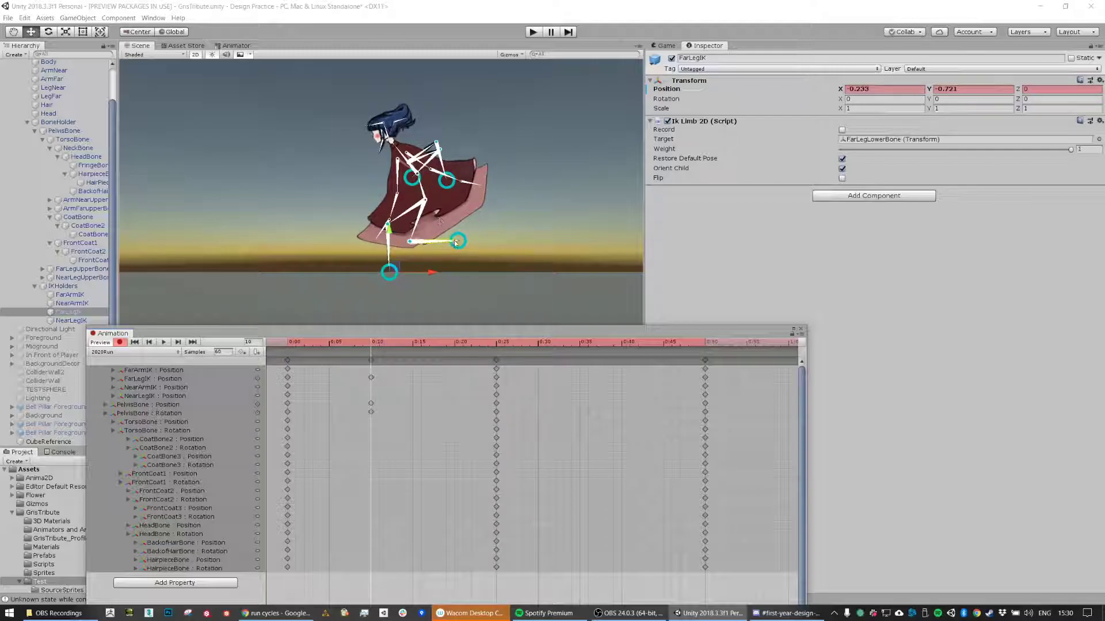
Step: On frame 10, move NearLegIK up and back to about X 0.26, Y -0.47
{"action": "left_click", "coordinate": [458, 241]}
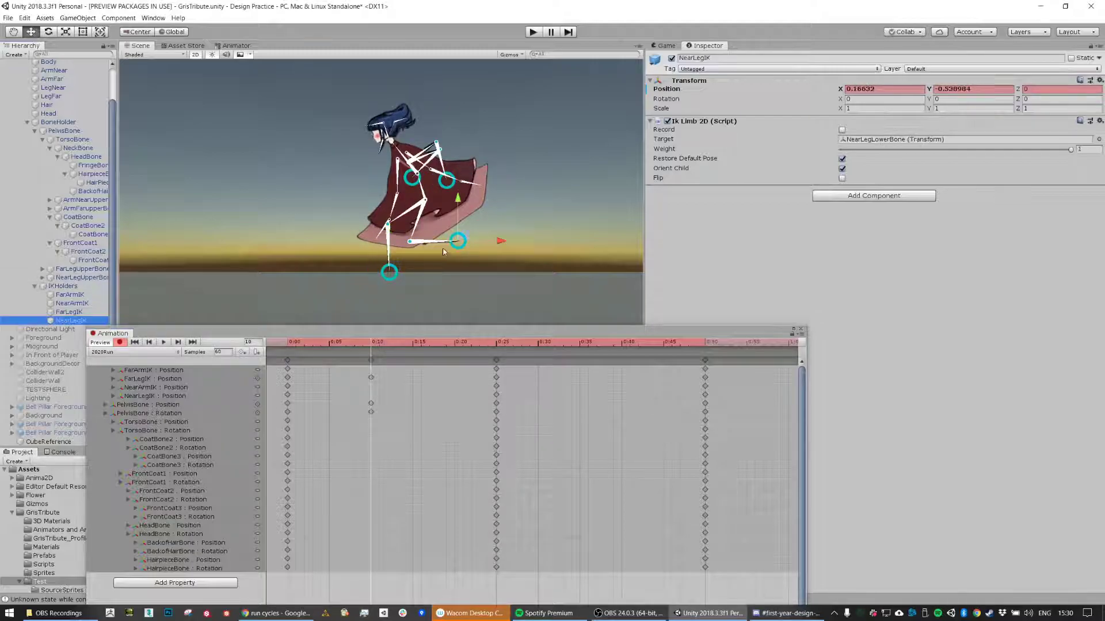
{"action": "left_click_drag", "start_coordinate": [467, 233], "coordinate": [484, 221]}
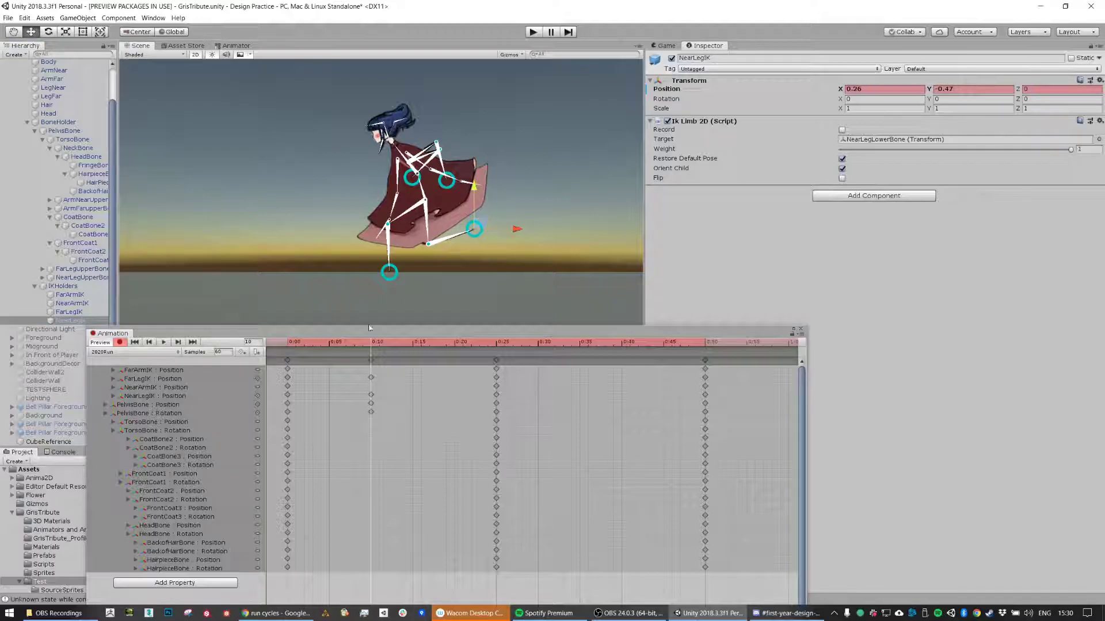
{"action": "left_click_drag", "start_coordinate": [368, 347], "coordinate": [371, 374]}
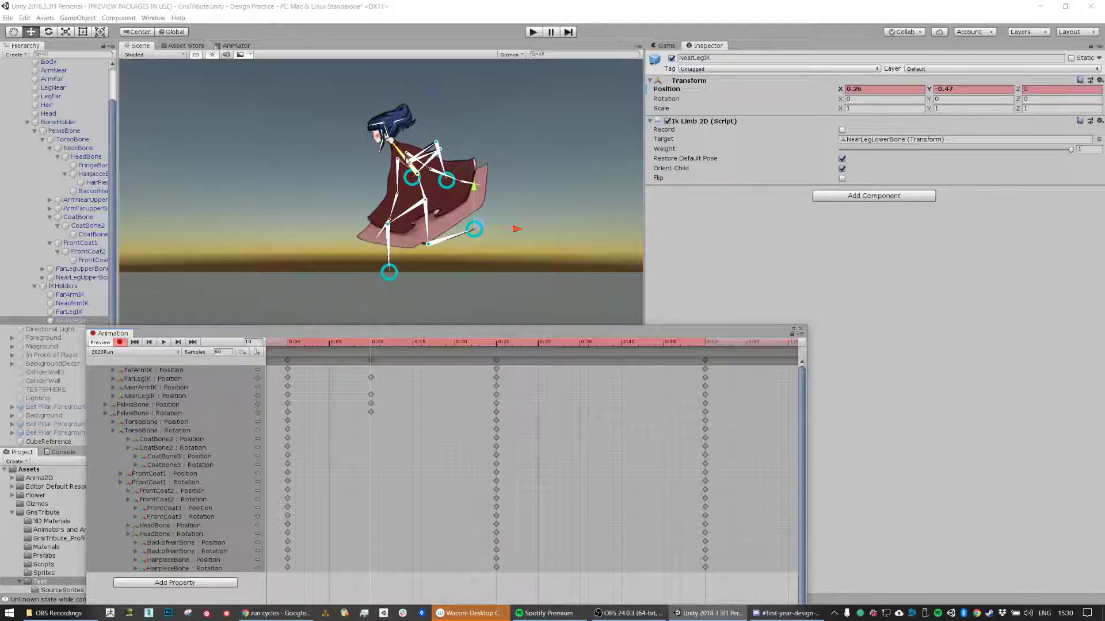
Step: Rotate TorsoBone forward to about Z 26.1 on frame 10
{"action": "left_click", "coordinate": [403, 157]}
{"action": "key", "text": "e"}
{"action": "left_click_drag", "start_coordinate": [427, 134], "coordinate": [396, 123]}
{"action": "scroll", "coordinate": [395, 123], "scroll_direction": "up", "scroll_amount": 2}
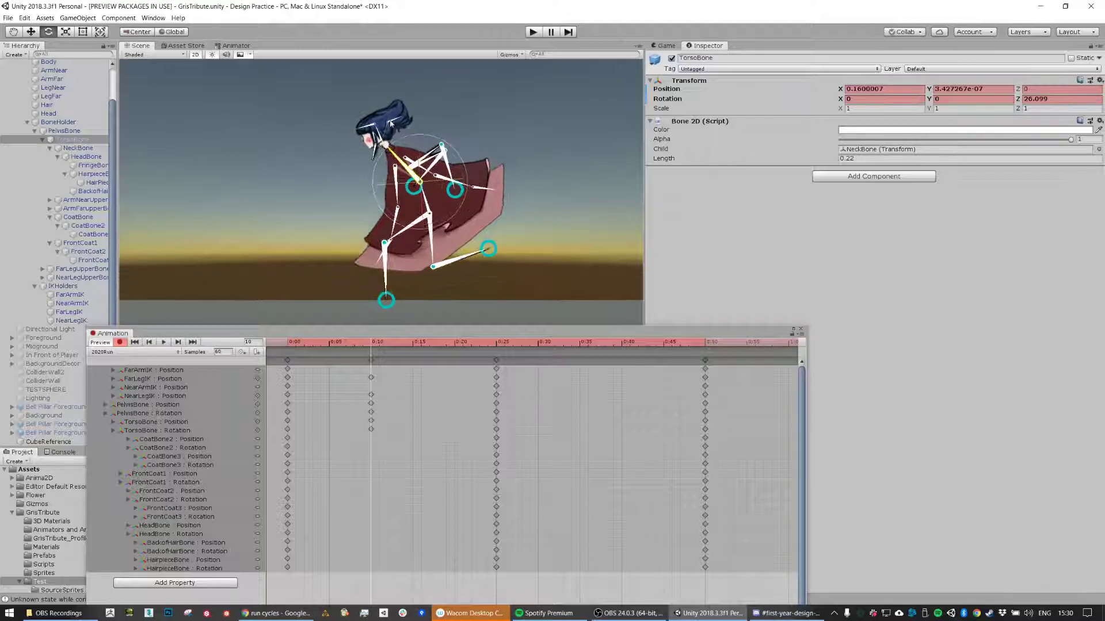
Step: On frame 10, rotate HeadBone to about Z -14.9 and re-pose the hairpiece bones
{"action": "scroll", "coordinate": [396, 124], "scroll_direction": "up", "scroll_amount": 1}
{"action": "left_click", "coordinate": [398, 119]}
{"action": "left_click_drag", "start_coordinate": [395, 103], "coordinate": [380, 104]}
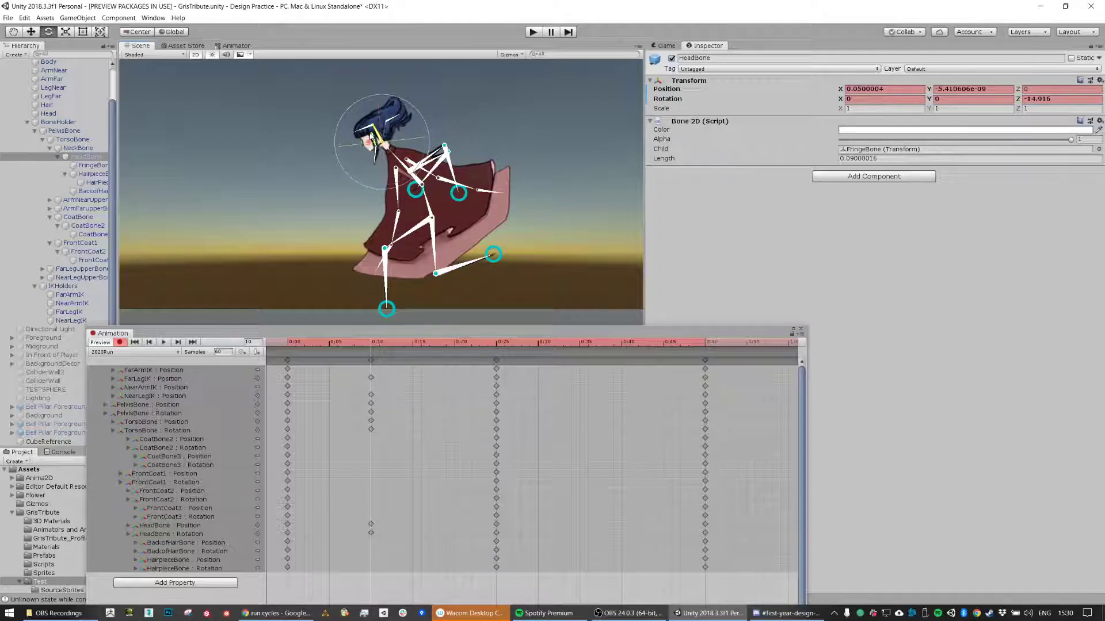
{"action": "left_click", "coordinate": [374, 139]}
{"action": "left_click_drag", "start_coordinate": [412, 123], "coordinate": [413, 127]}
{"action": "left_click", "coordinate": [373, 154]}
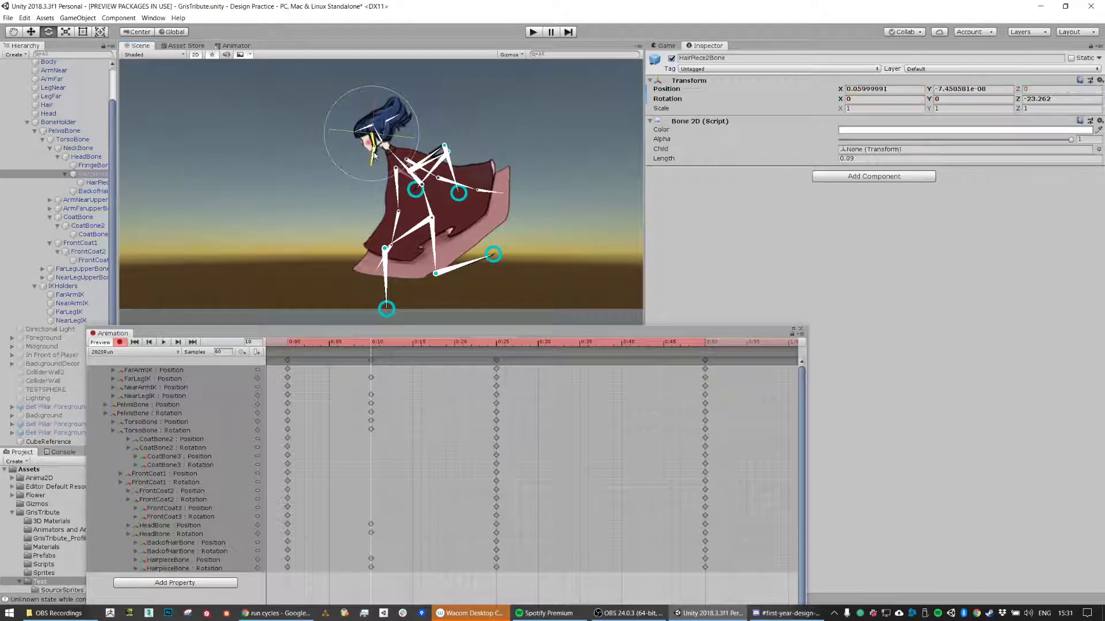
{"action": "left_click_drag", "start_coordinate": [411, 128], "coordinate": [421, 89]}
{"action": "left_click", "coordinate": [413, 119]}
Step: Nudge PelvisBone to about X 0.0006, Y -0.28 on frame 0 and copy its position key to frames 25 and 50
{"action": "left_click_drag", "start_coordinate": [373, 345], "coordinate": [262, 311]}
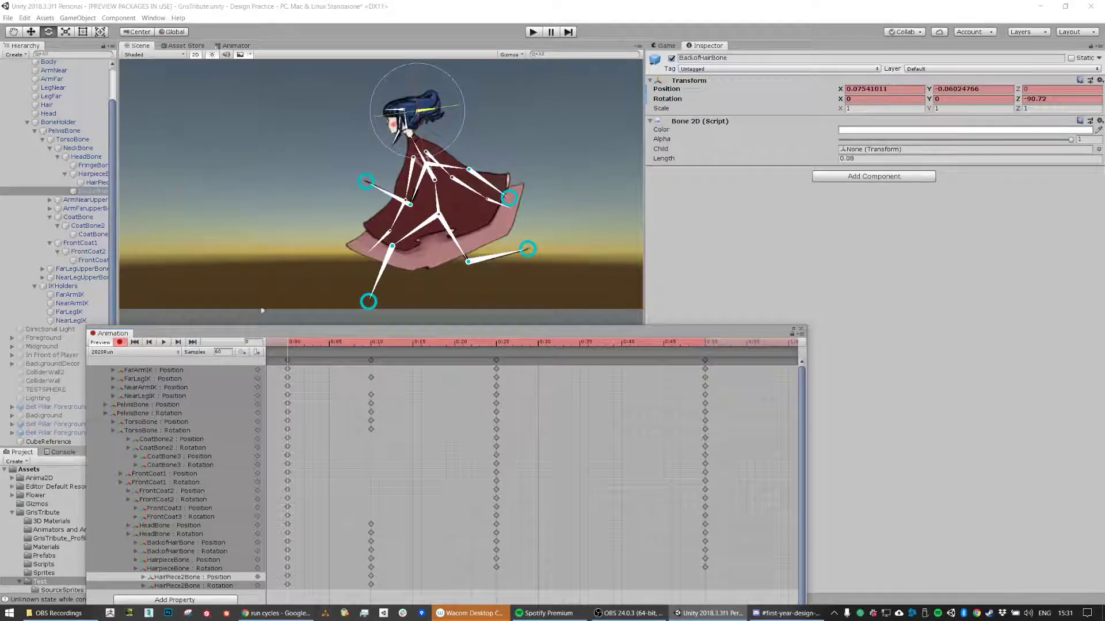
{"action": "left_click", "coordinate": [437, 203]}
{"action": "left_click_drag", "start_coordinate": [444, 208], "coordinate": [443, 208]}
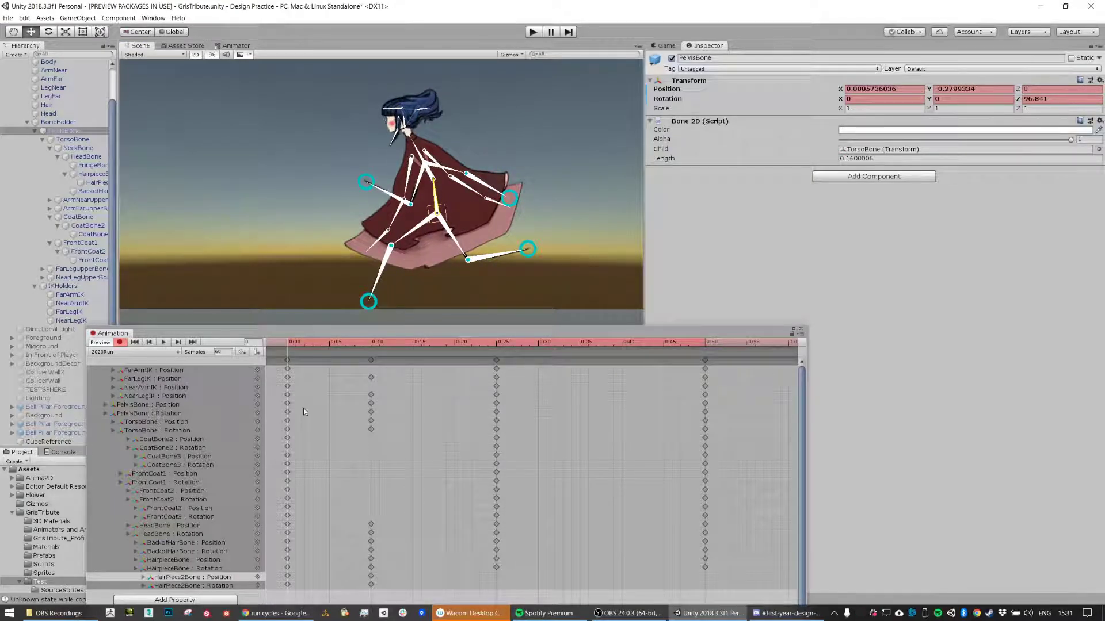
{"action": "scroll", "coordinate": [291, 494], "scroll_direction": "down", "scroll_amount": 1}
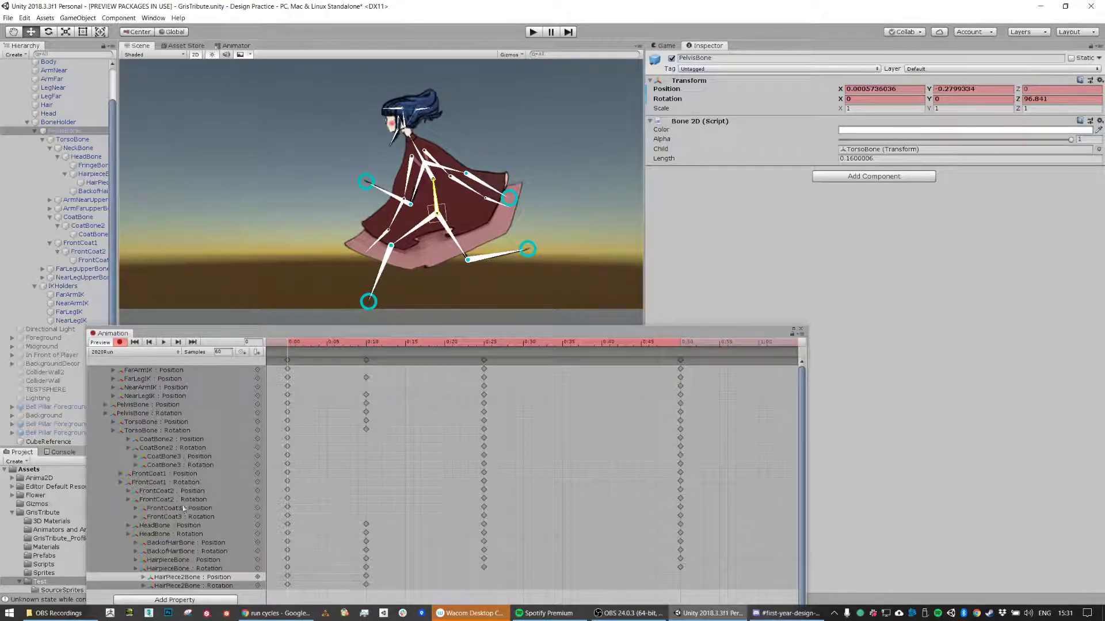
{"action": "left_click", "coordinate": [297, 405]}
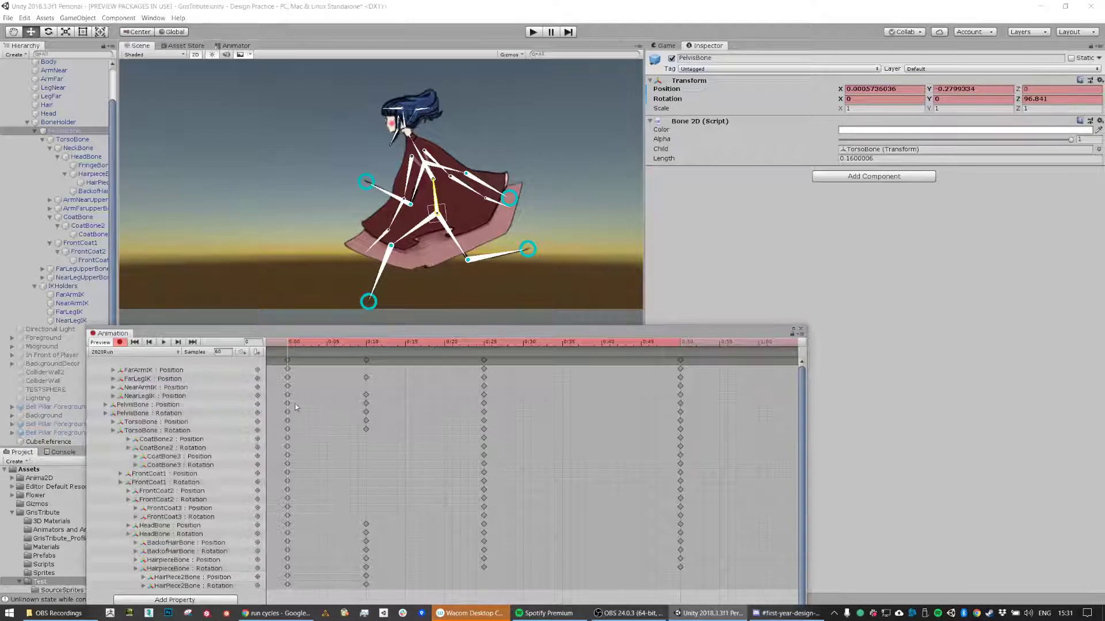
{"action": "left_click", "coordinate": [287, 405]}
{"action": "left_click_drag", "start_coordinate": [482, 347], "coordinate": [485, 344]}
{"action": "left_click", "coordinate": [681, 345]}
{"action": "key", "text": "ctrl+v"}
Step: On frame 10, move PelvisBone forward to about X -0.071, Y -0.288 and check the motion into the pose
{"action": "left_click_drag", "start_coordinate": [681, 345], "coordinate": [363, 364]}
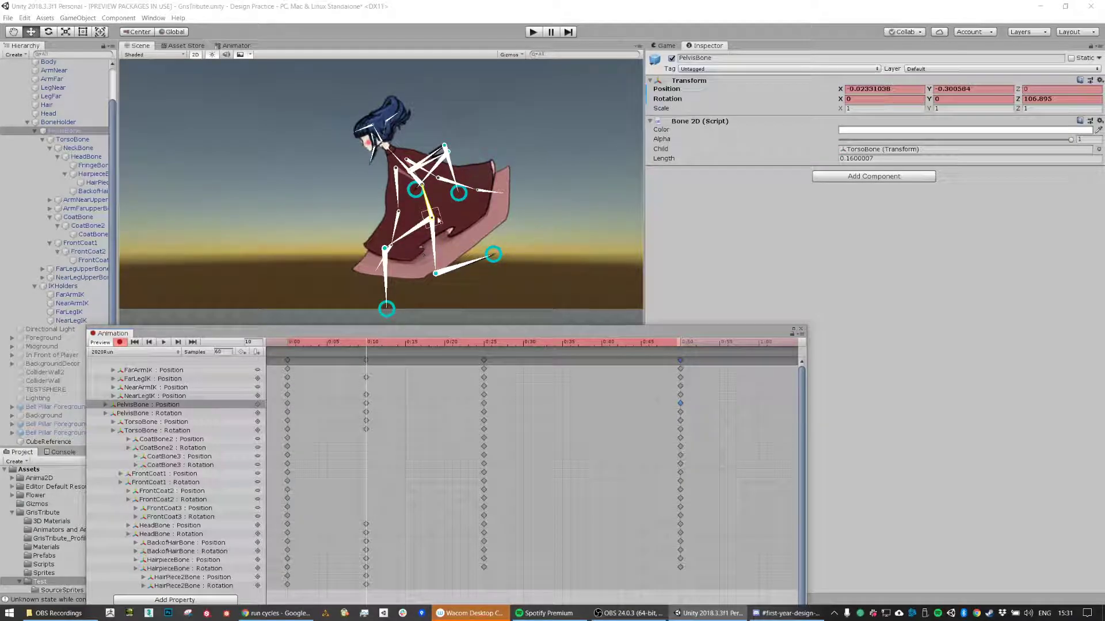
{"action": "left_click_drag", "start_coordinate": [438, 220], "coordinate": [431, 215]}
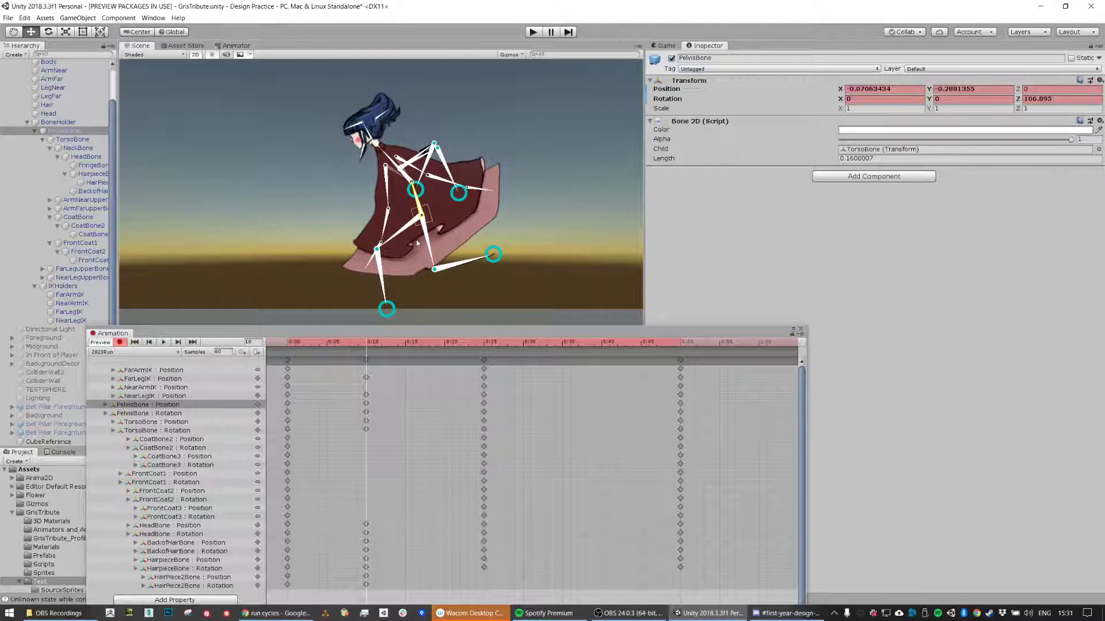
{"action": "left_click_drag", "start_coordinate": [330, 344], "coordinate": [365, 353]}
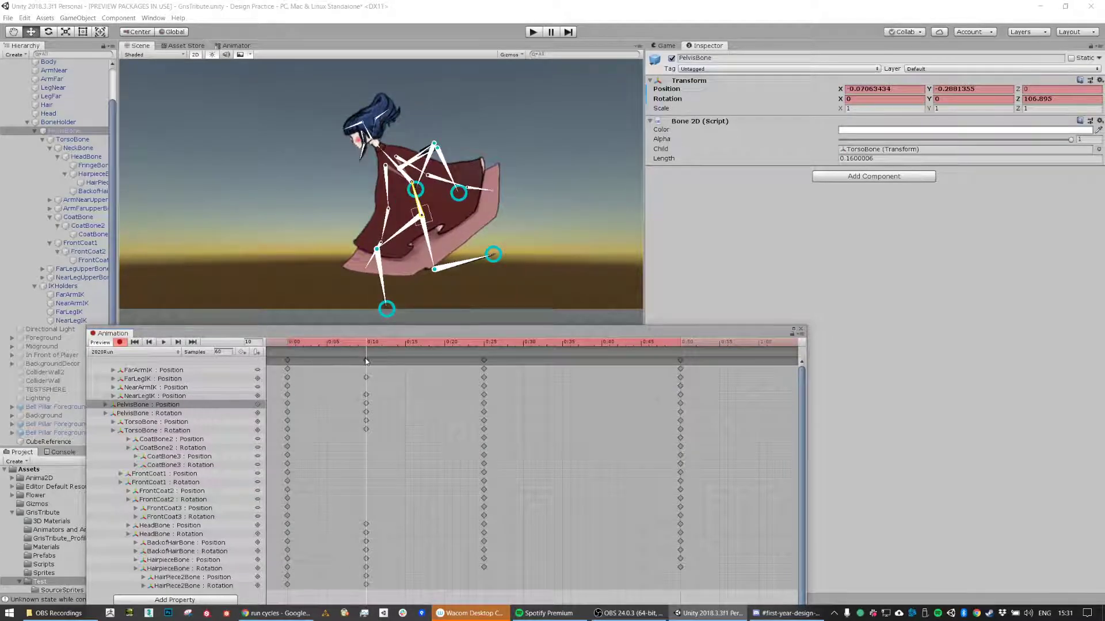
Step: Copy the pelvis, torso, head and hair keys from frame 10 to frame 36 and preview the motion
{"action": "left_click", "coordinate": [366, 361]}
{"action": "scroll", "coordinate": [404, 422], "scroll_direction": "down", "scroll_amount": 2}
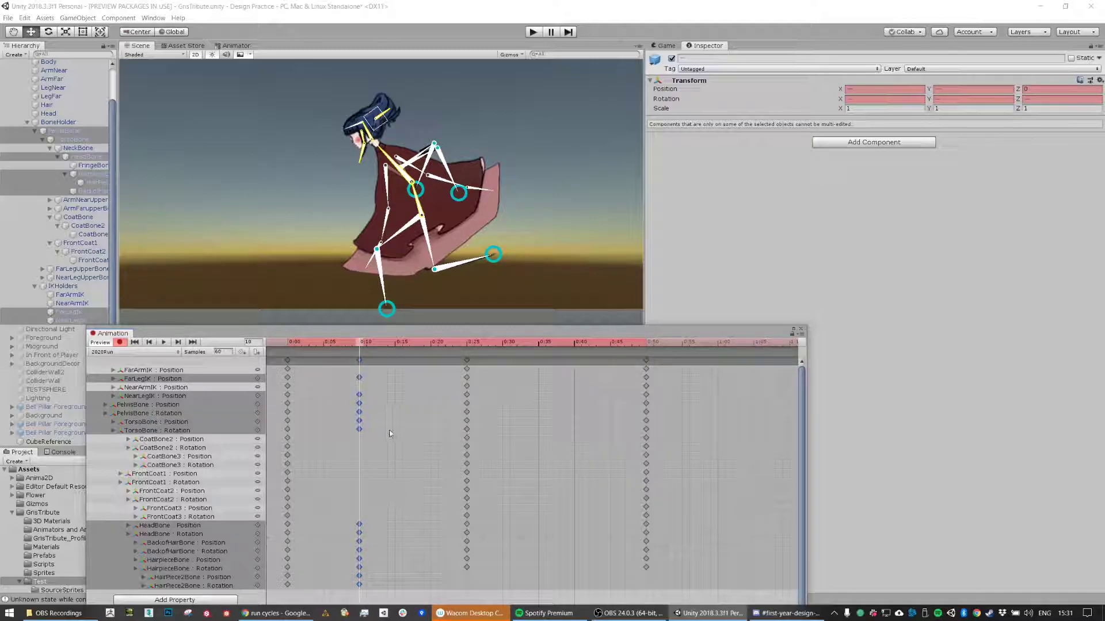
{"action": "scroll", "coordinate": [378, 415], "scroll_direction": "up", "scroll_amount": 1}
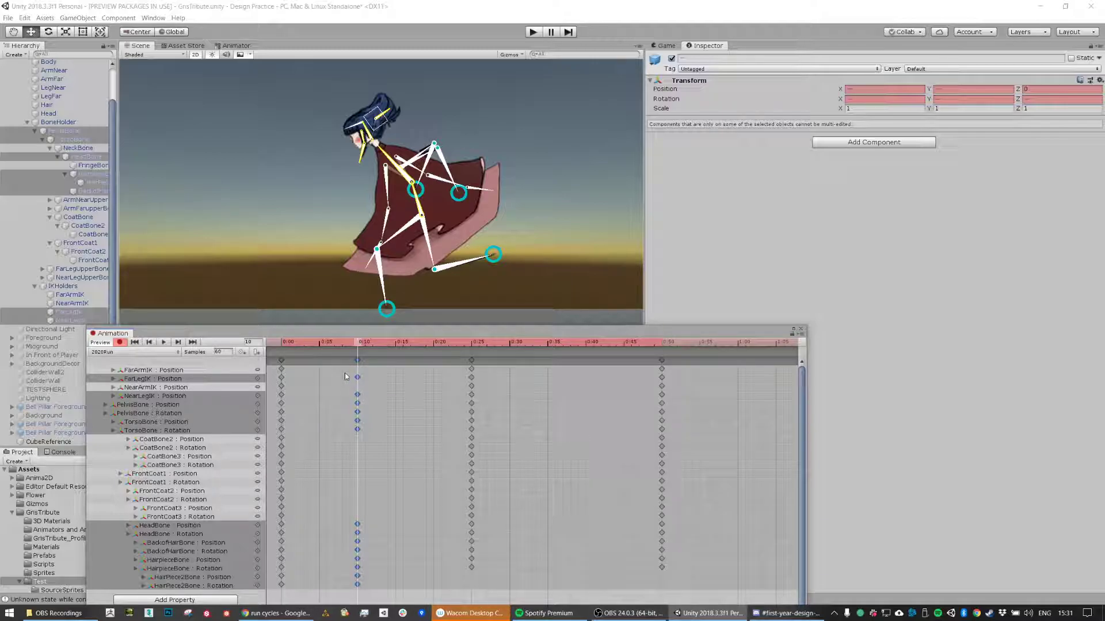
{"action": "left_click_drag", "start_coordinate": [345, 377], "coordinate": [357, 401], "text": "alt"}
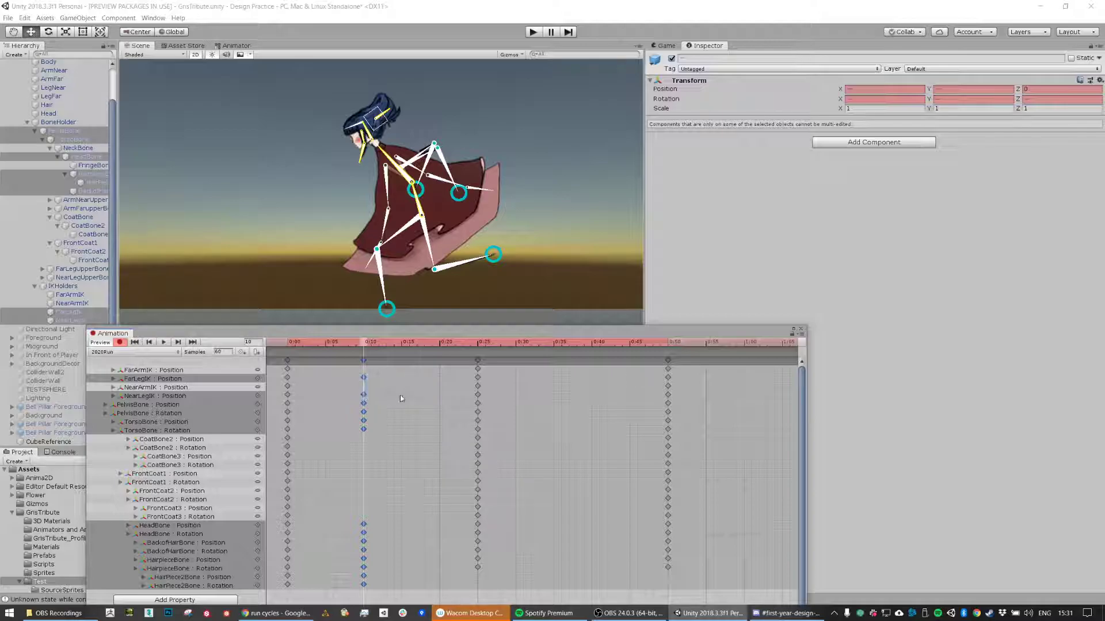
{"action": "left_click_drag", "start_coordinate": [379, 403], "coordinate": [342, 563]}
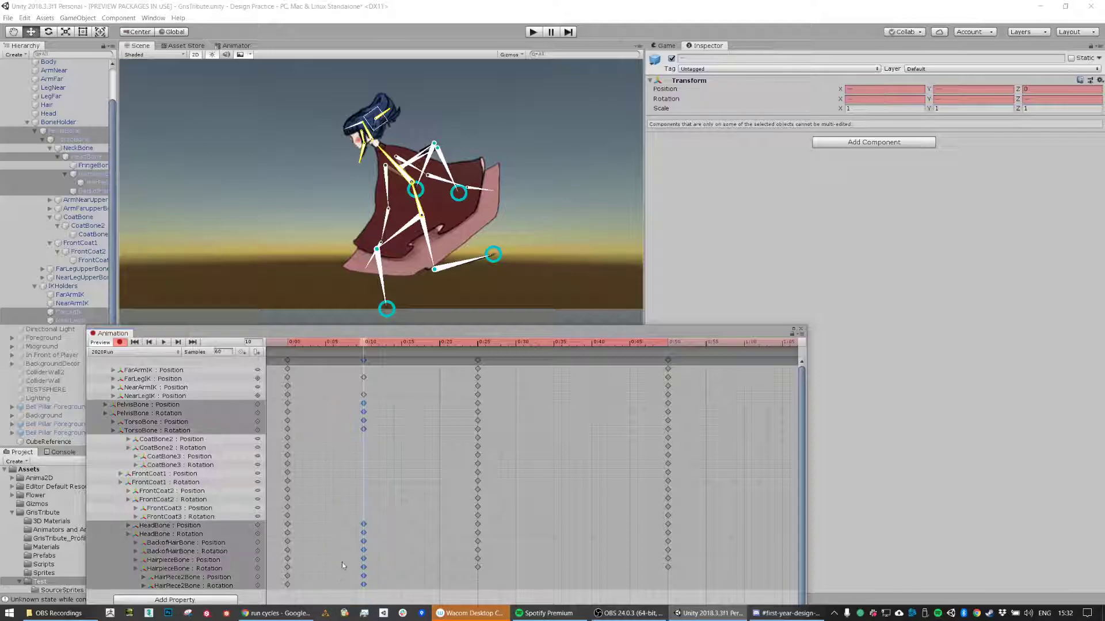
{"action": "left_click", "coordinate": [555, 343]}
{"action": "left_click", "coordinate": [559, 341]}
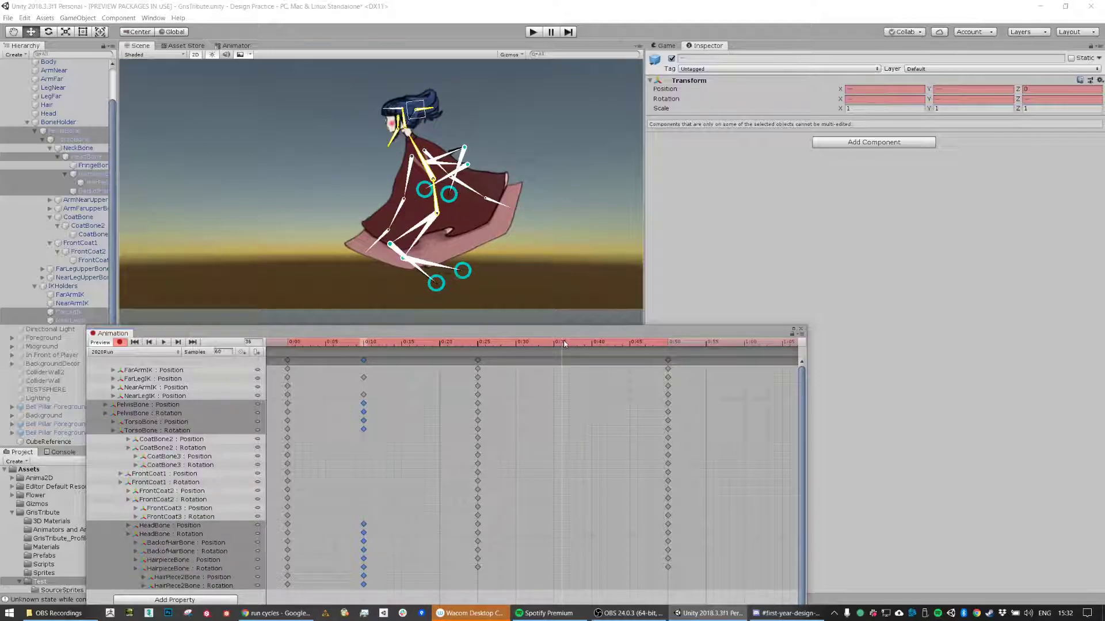
{"action": "key", "text": "ctrl+v"}
{"action": "left_click_drag", "start_coordinate": [559, 343], "coordinate": [682, 363]}
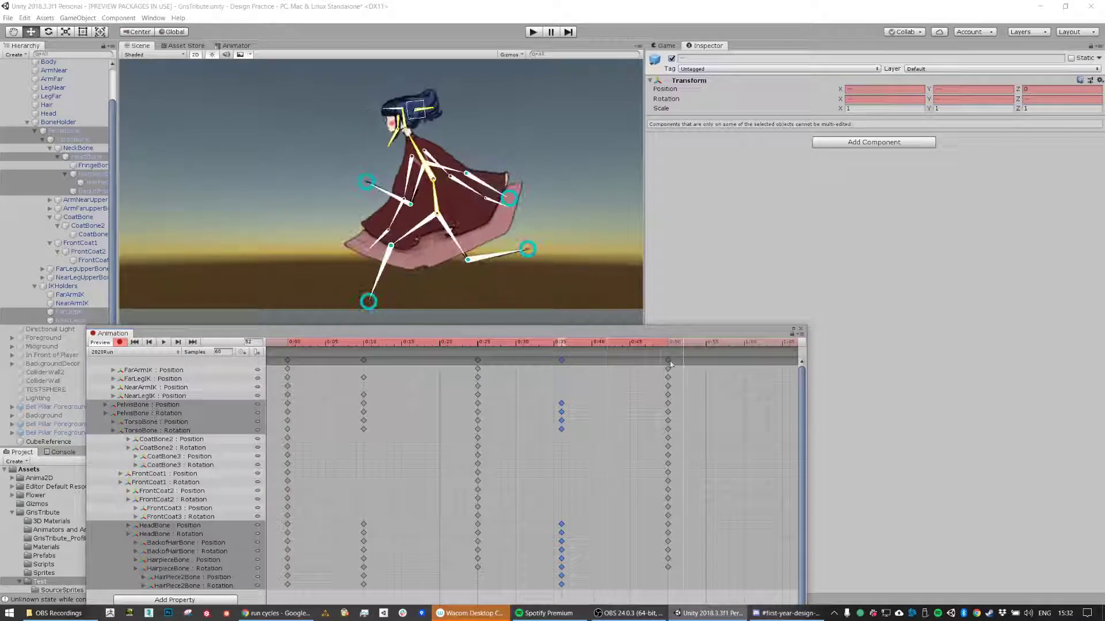
{"action": "left_click", "coordinate": [162, 344]}
Step: Select IKHolders in the character rig and reopen the 2020Run clip
{"action": "left_click", "coordinate": [560, 342]}
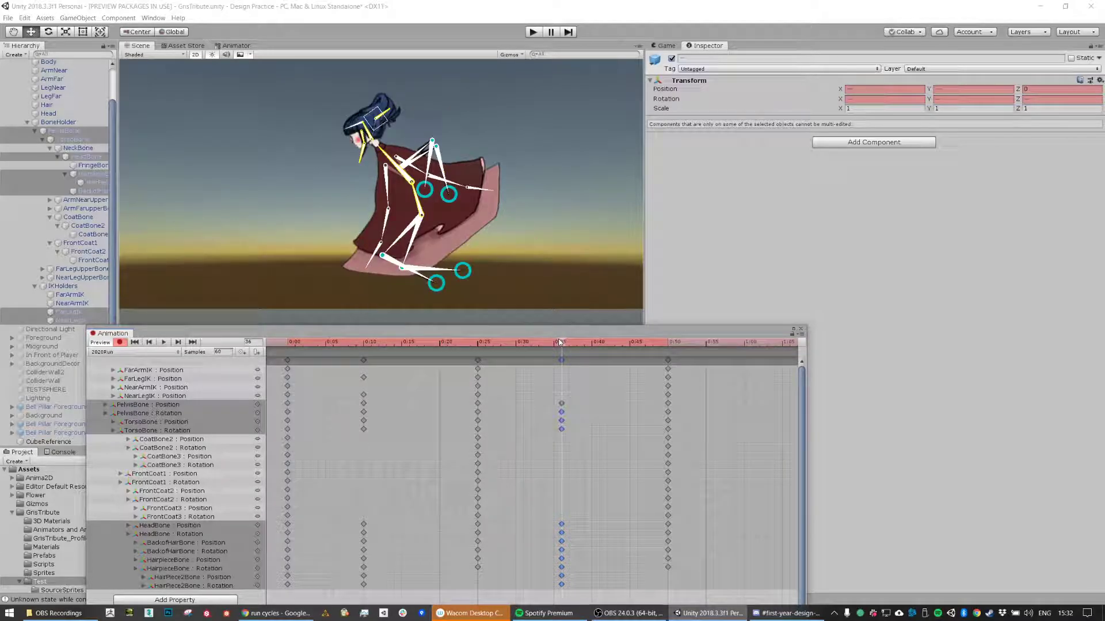
{"action": "left_click", "coordinate": [443, 290]}
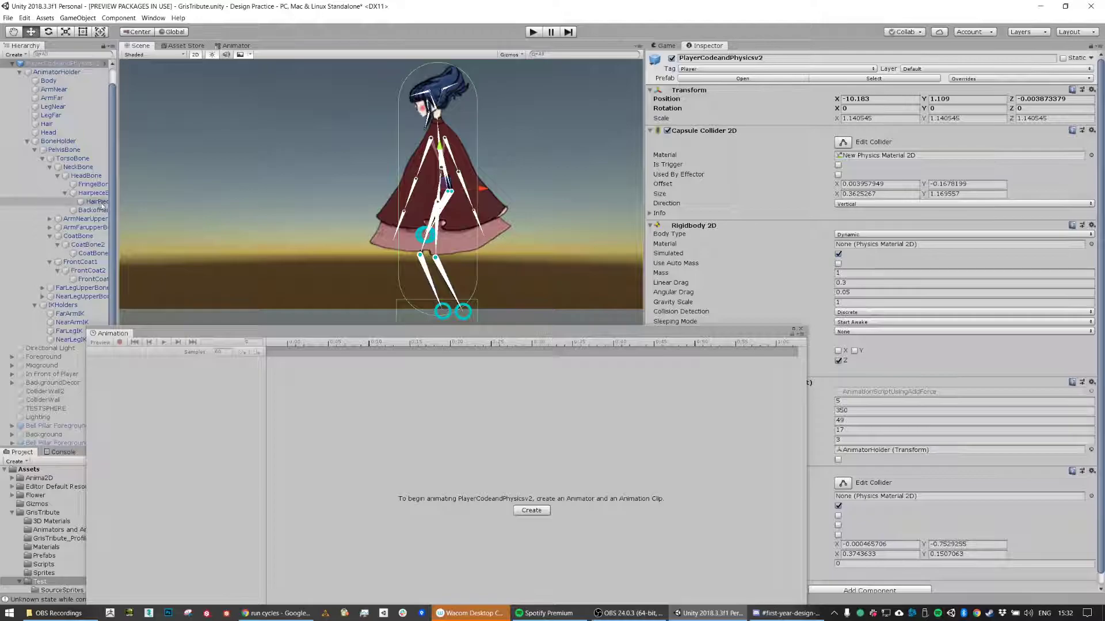
{"action": "left_click", "coordinate": [59, 141]}
{"action": "left_click", "coordinate": [59, 306]}
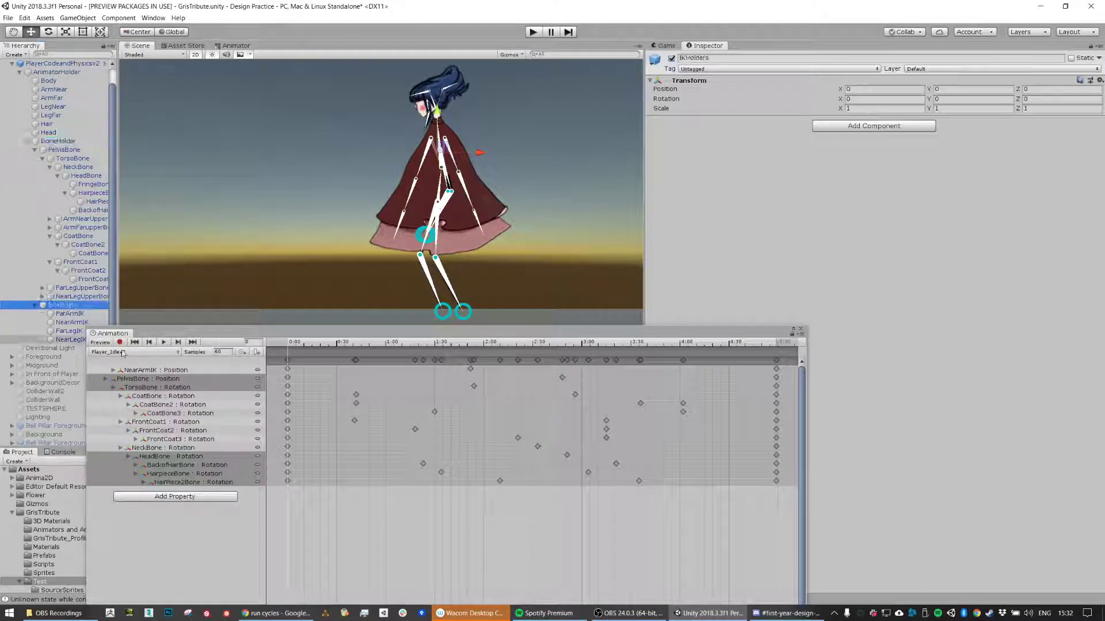
{"action": "left_click", "coordinate": [124, 352]}
{"action": "left_click", "coordinate": [123, 373]}
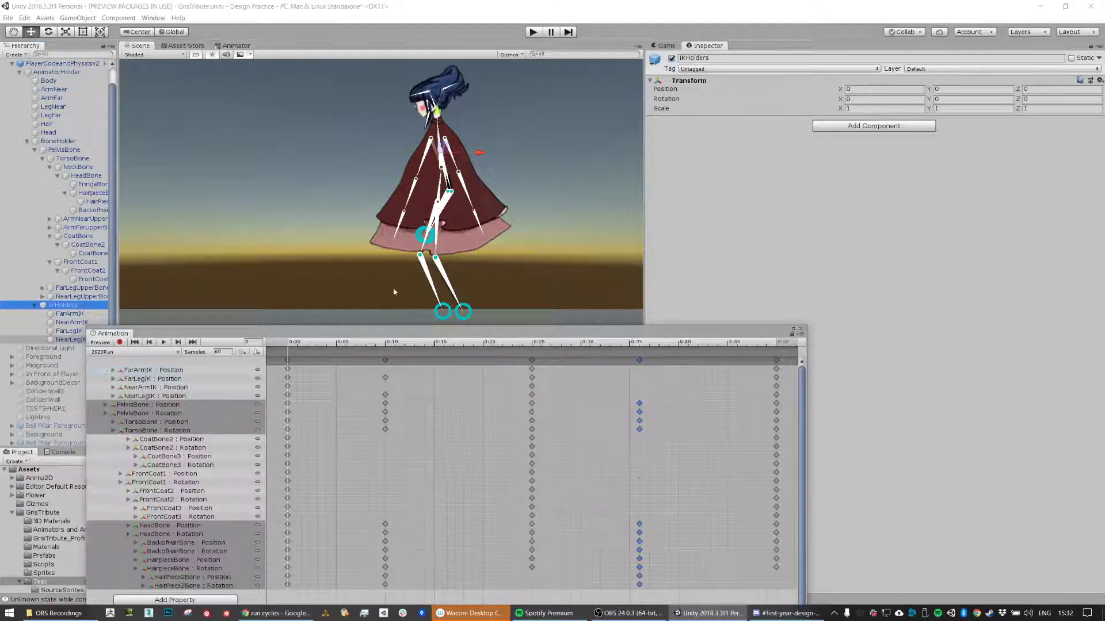
{"action": "left_click", "coordinate": [130, 353]}
{"action": "left_click", "coordinate": [134, 375]}
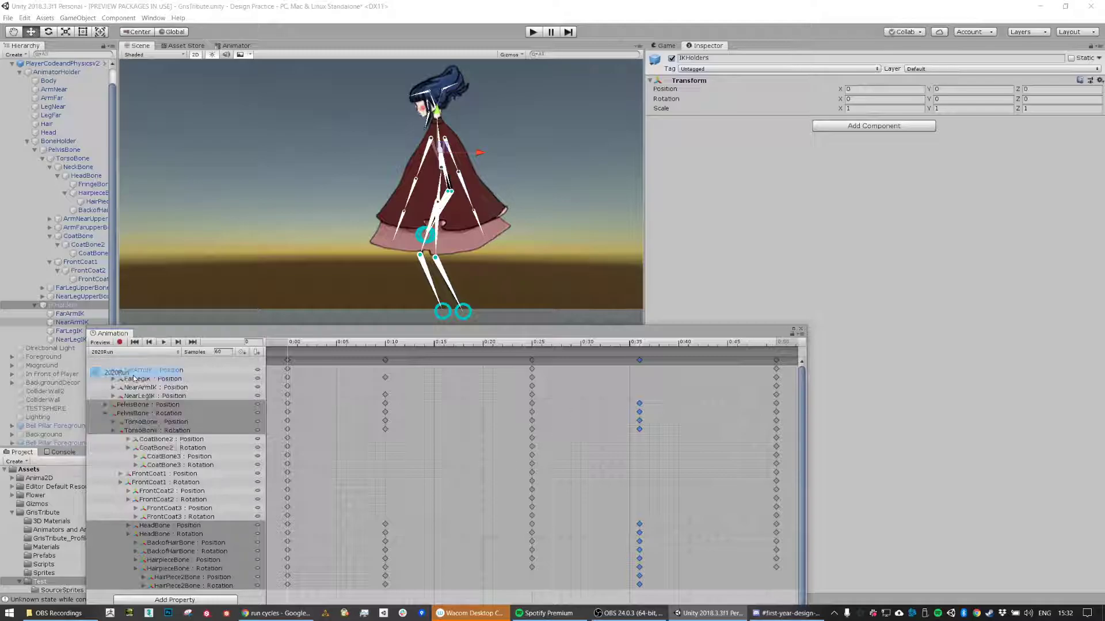
Step: Try to plant NearLegIK on the ground at about X -0.248, Y -0.717 on frame 36
{"action": "left_click_drag", "start_coordinate": [484, 344], "coordinate": [531, 348]}
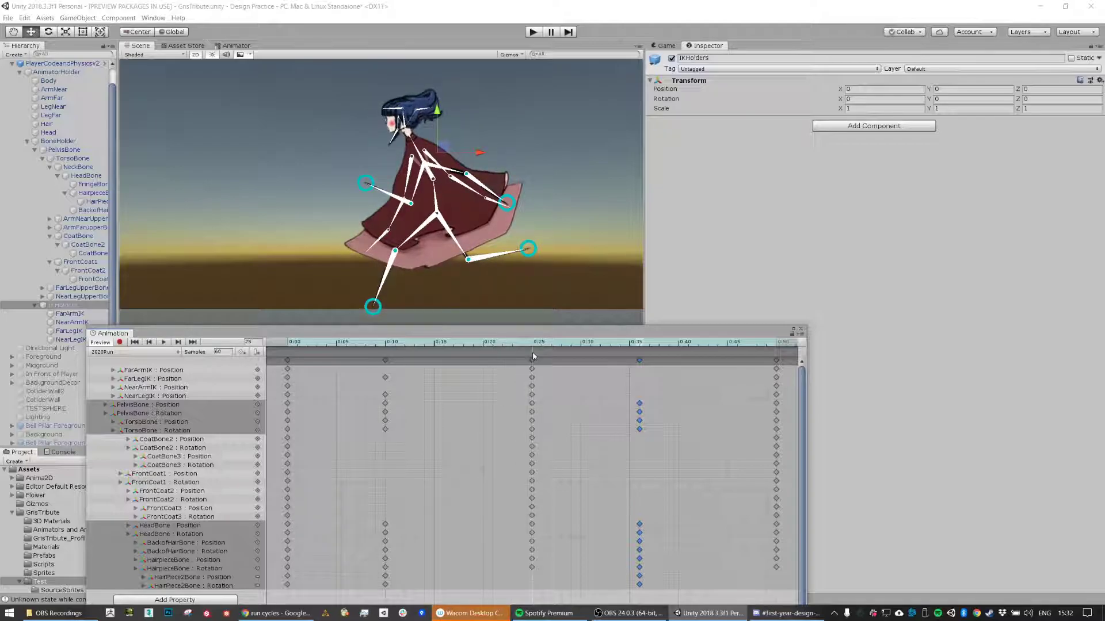
{"action": "left_click", "coordinate": [71, 323]}
{"action": "left_click", "coordinate": [69, 331]}
{"action": "left_click", "coordinate": [68, 339]}
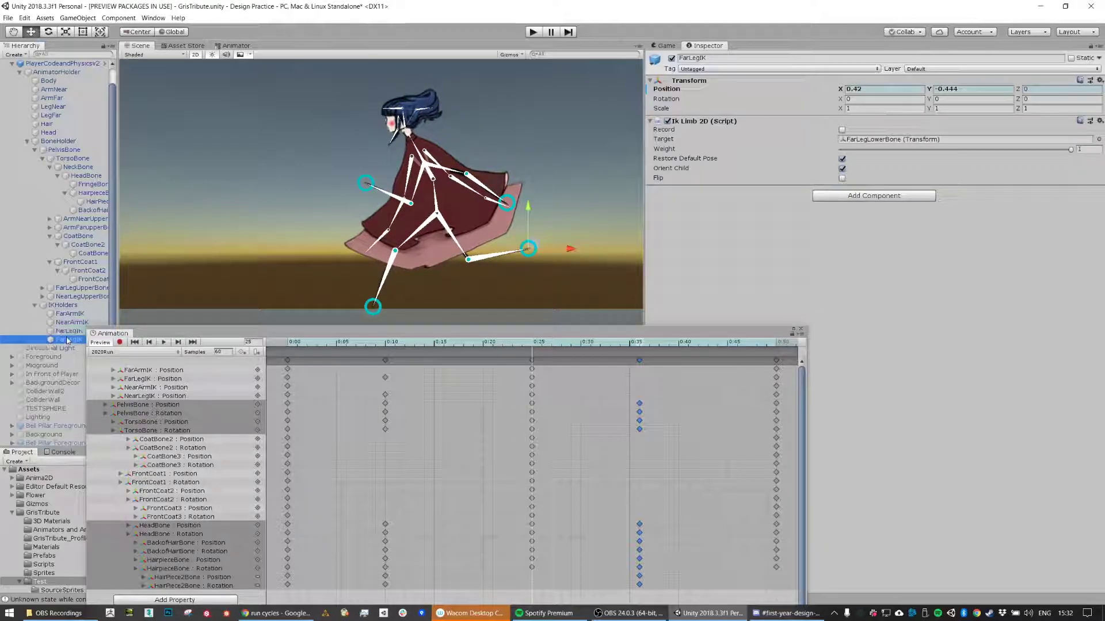
{"action": "left_click", "coordinate": [639, 345]}
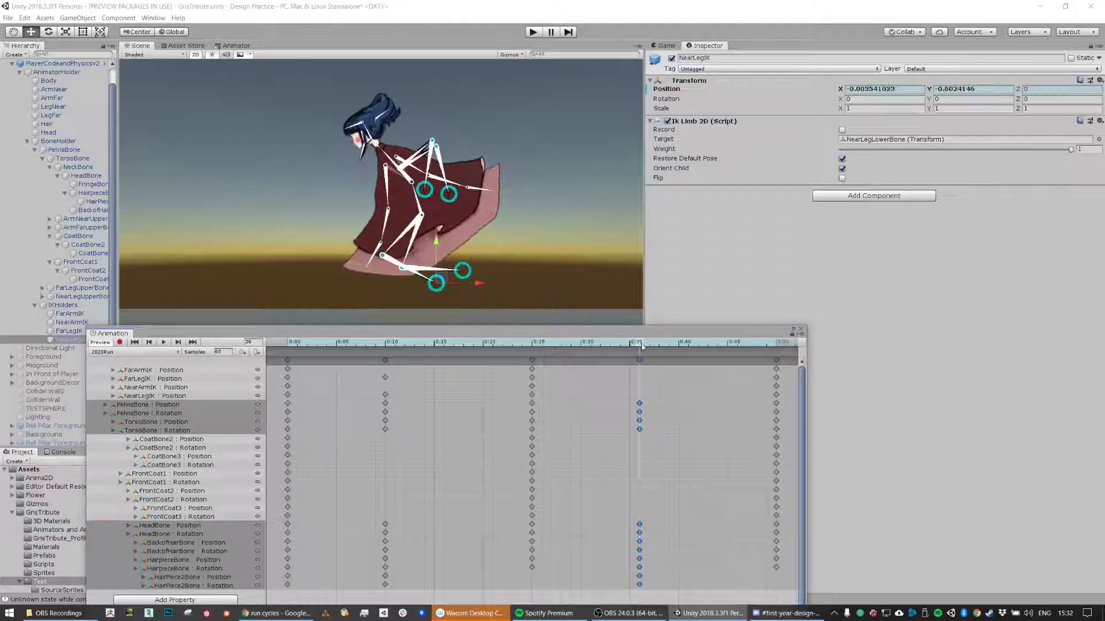
{"action": "left_click_drag", "start_coordinate": [446, 280], "coordinate": [394, 303]}
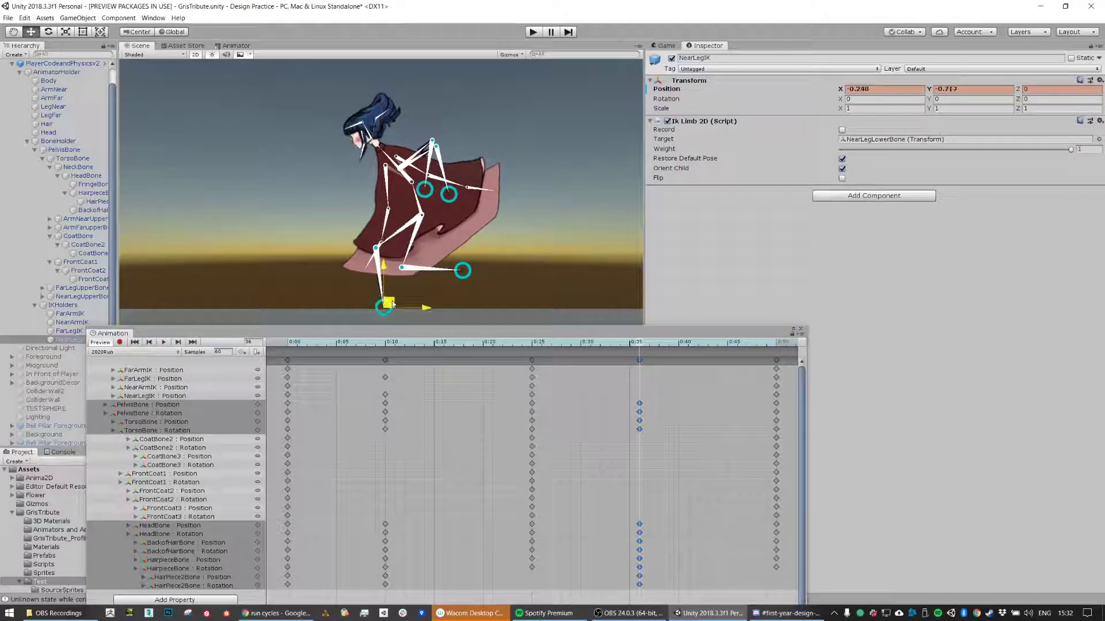
{"action": "mouse_move", "coordinate": [637, 344]}
{"action": "left_mouse_down"}
{"action": "mouse_move", "coordinate": [527, 345]}
{"action": "mouse_move", "coordinate": [632, 352]}
{"action": "left_mouse_up"}
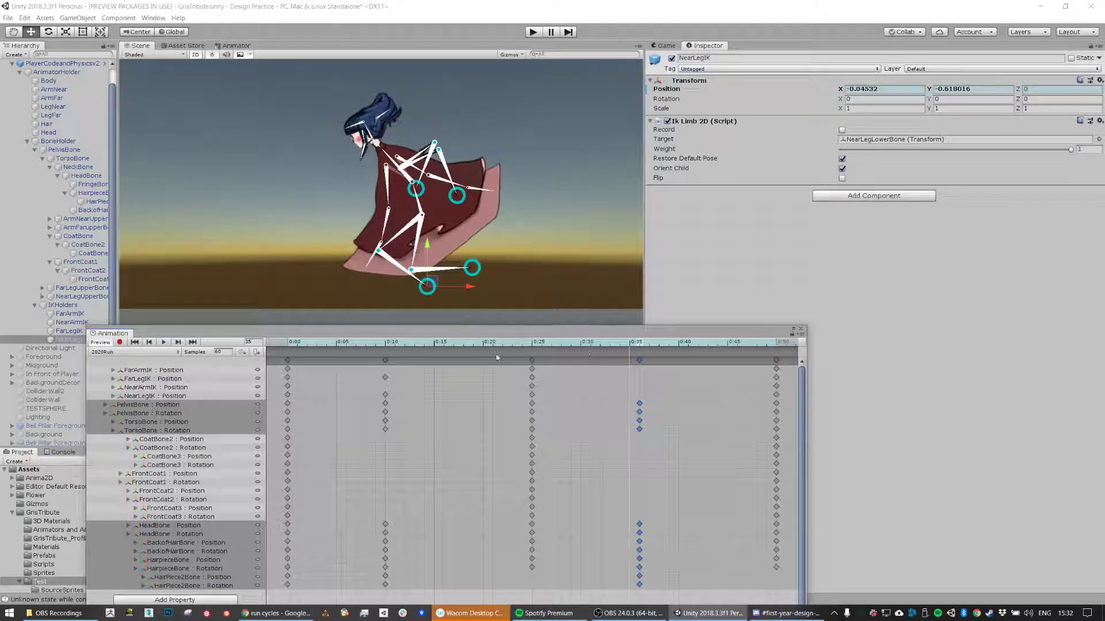
Step: Turn on keyframe recording and plant NearLegIK on the ground in front of the body on frame 36
{"action": "left_click_drag", "start_coordinate": [445, 346], "coordinate": [152, 341]}
{"action": "left_click", "coordinate": [119, 343]}
{"action": "left_click_drag", "start_coordinate": [311, 351], "coordinate": [642, 353]}
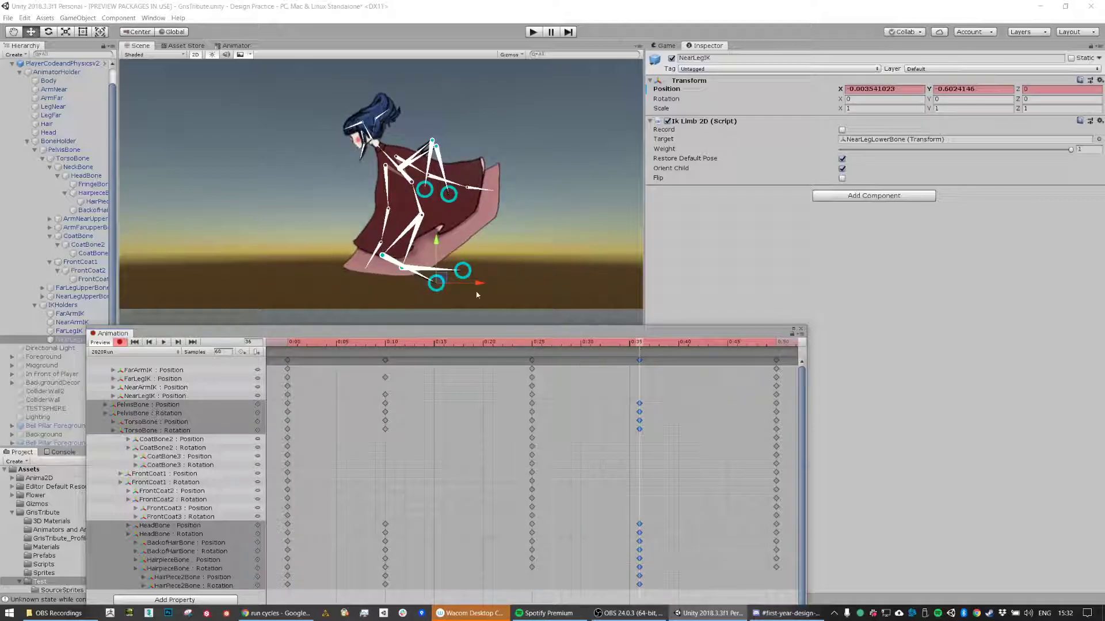
{"action": "left_click_drag", "start_coordinate": [451, 280], "coordinate": [417, 309]}
{"action": "left_click_drag", "start_coordinate": [632, 345], "coordinate": [640, 378]}
Step: On frame 36, move FarLegIK up and back behind the body and play the run cycle
{"action": "left_click", "coordinate": [68, 331]}
{"action": "left_click_drag", "start_coordinate": [470, 266], "coordinate": [495, 253]}
{"action": "left_click_drag", "start_coordinate": [634, 344], "coordinate": [183, 352]}
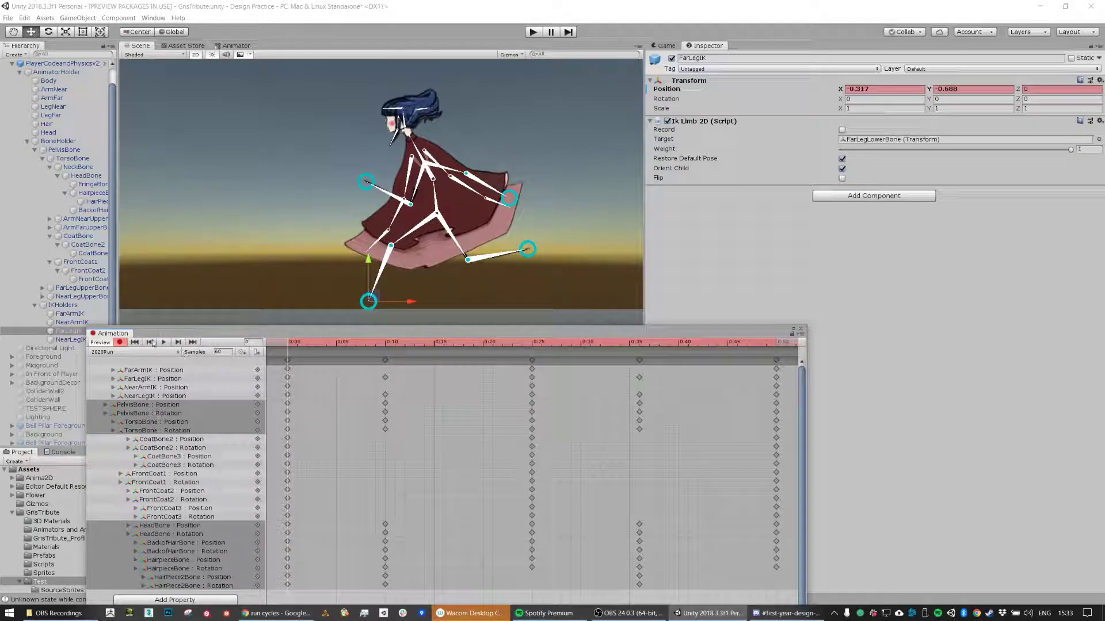
{"action": "left_click", "coordinate": [163, 342]}
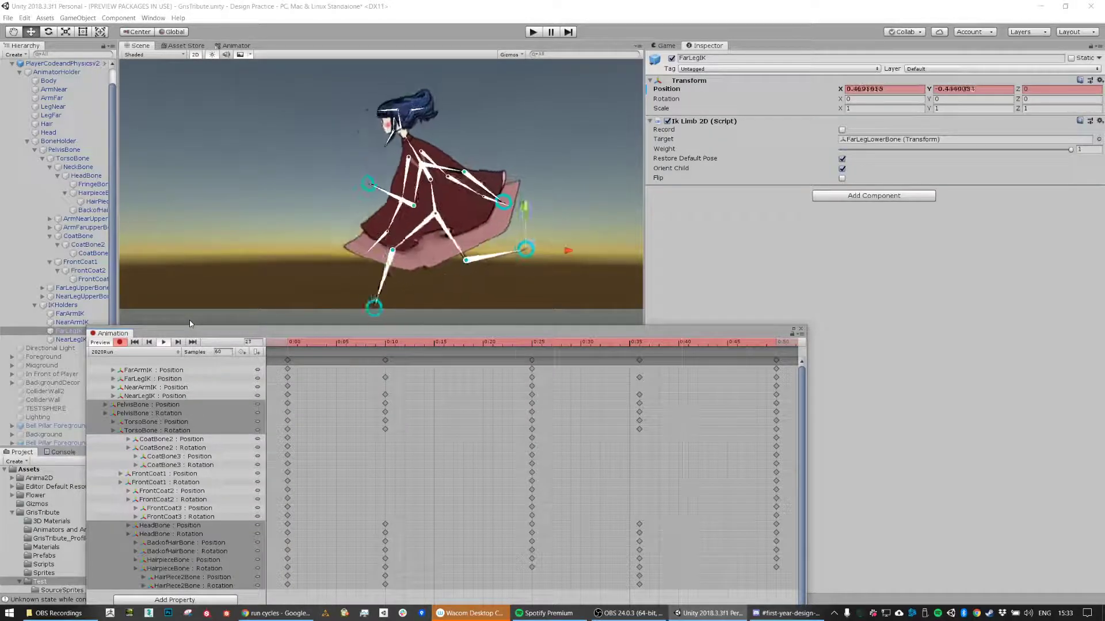
{"action": "left_click", "coordinate": [164, 342]}
Step: On frame 10, rotate FrontCoat1 and FrontCoat2 so the front of the coat swings forward
{"action": "left_click", "coordinate": [386, 343]}
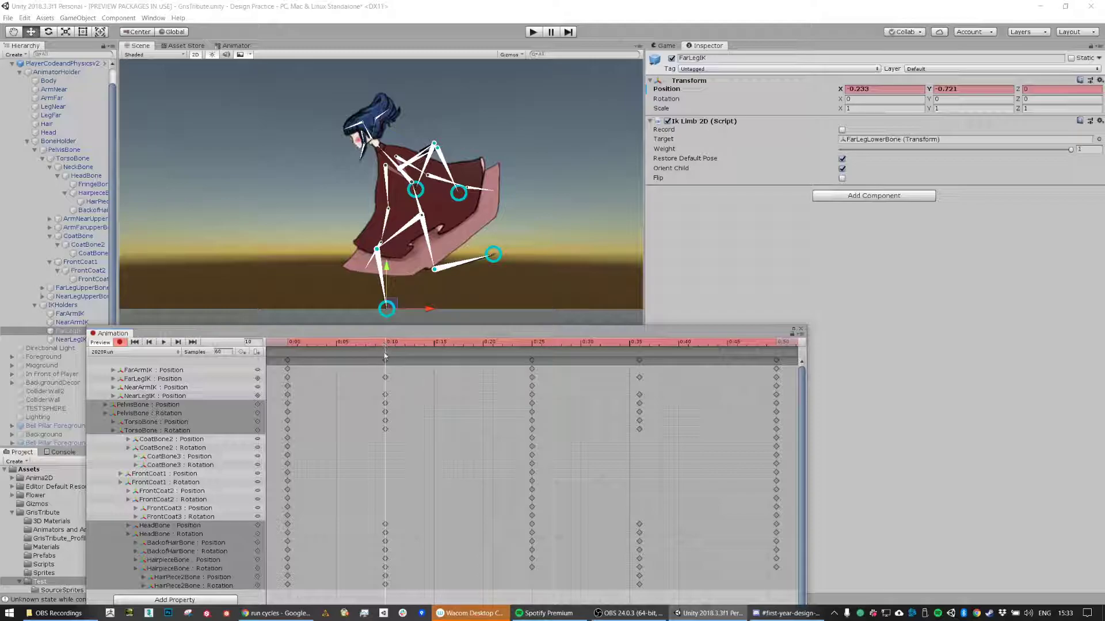
{"action": "left_click", "coordinate": [387, 193]}
{"action": "key", "text": "e"}
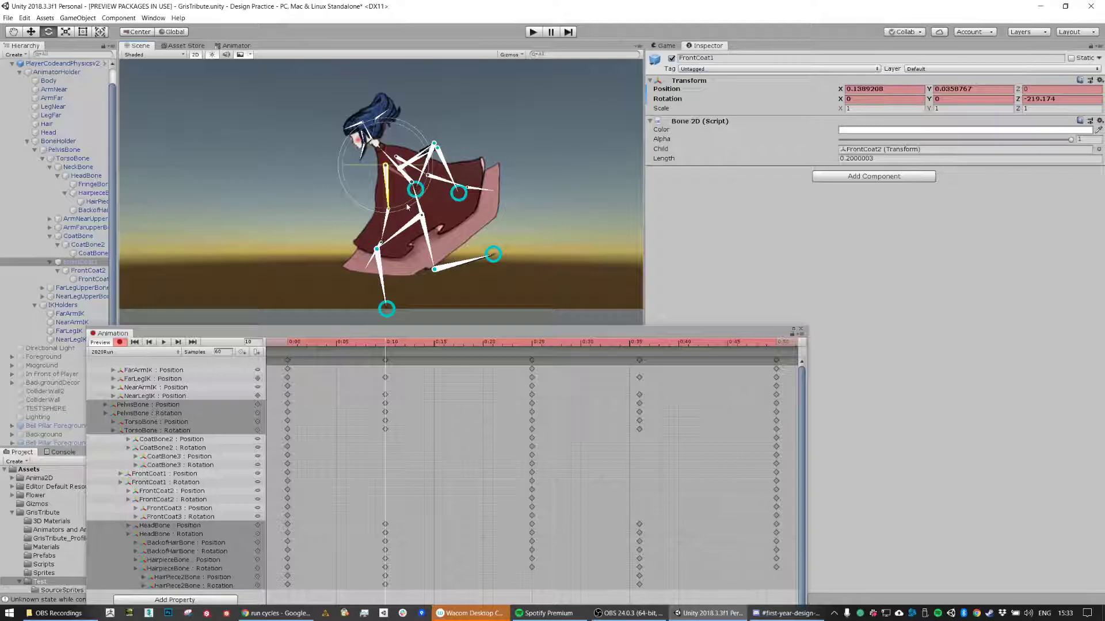
{"action": "left_click_drag", "start_coordinate": [406, 206], "coordinate": [395, 206]}
{"action": "left_click", "coordinate": [378, 225]}
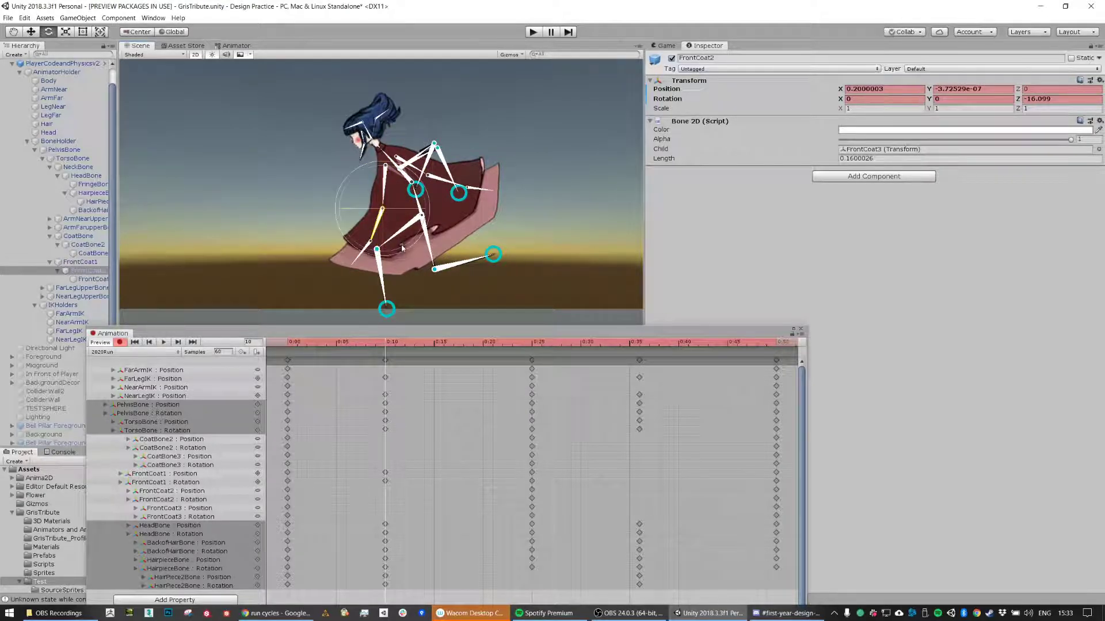
{"action": "left_click_drag", "start_coordinate": [404, 248], "coordinate": [390, 277]}
{"action": "left_click", "coordinate": [356, 255]}
Step: On frame 10, re-pose CoatBone and CoatBone2 and rotate CoatBone3 upward to about Z 15.9
{"action": "left_click", "coordinate": [411, 167]}
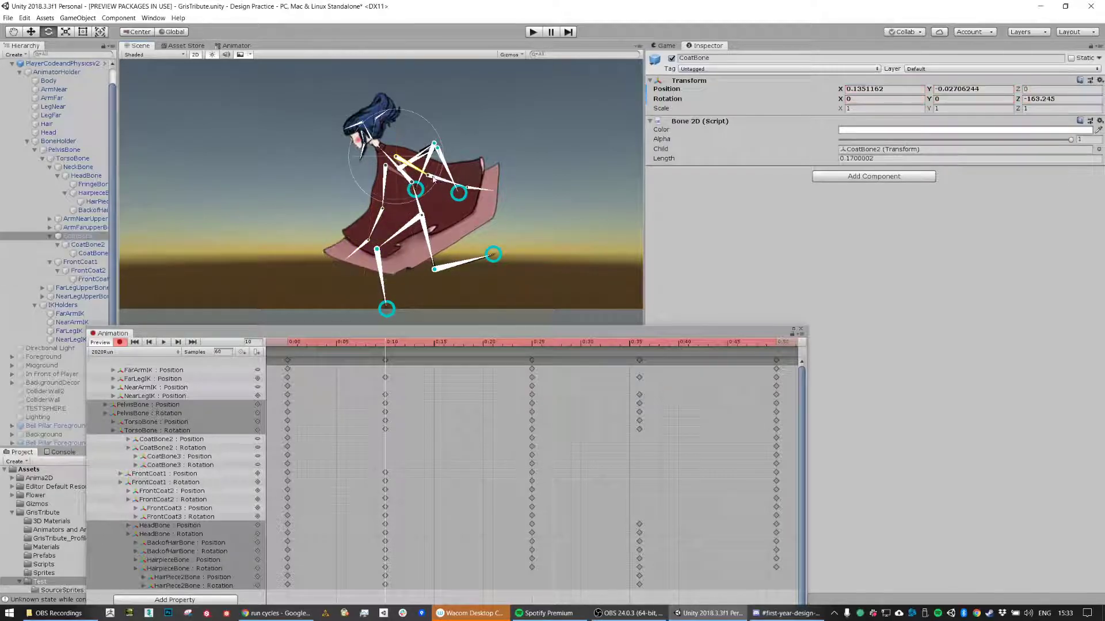
{"action": "left_click_drag", "start_coordinate": [428, 187], "coordinate": [481, 186]}
{"action": "left_click", "coordinate": [460, 190]}
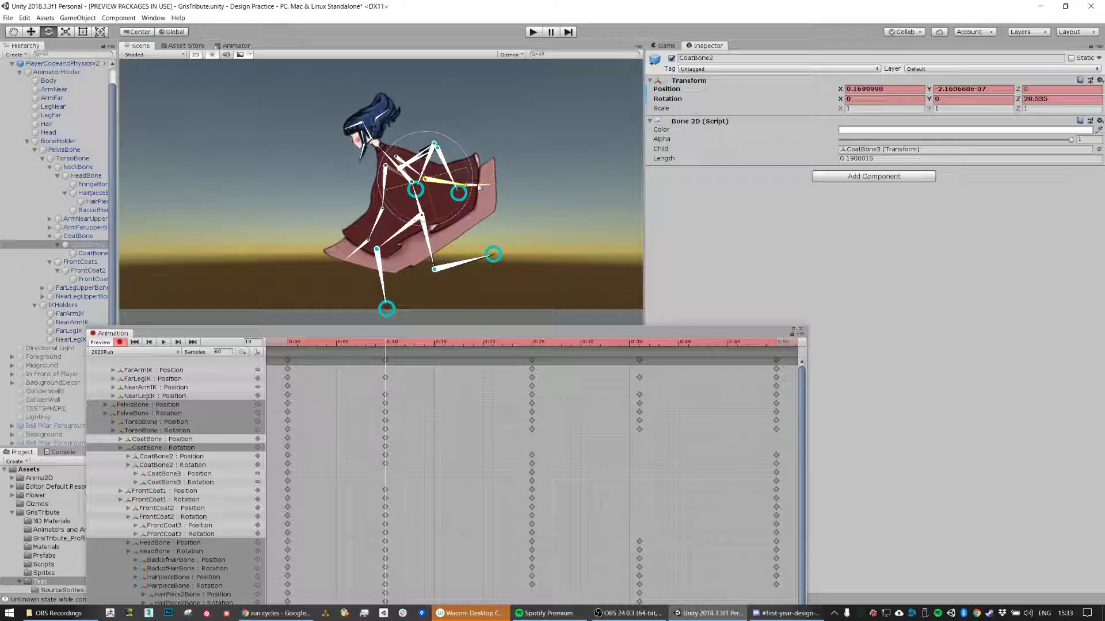
{"action": "left_click", "coordinate": [482, 187]}
{"action": "left_click_drag", "start_coordinate": [499, 160], "coordinate": [495, 144]}
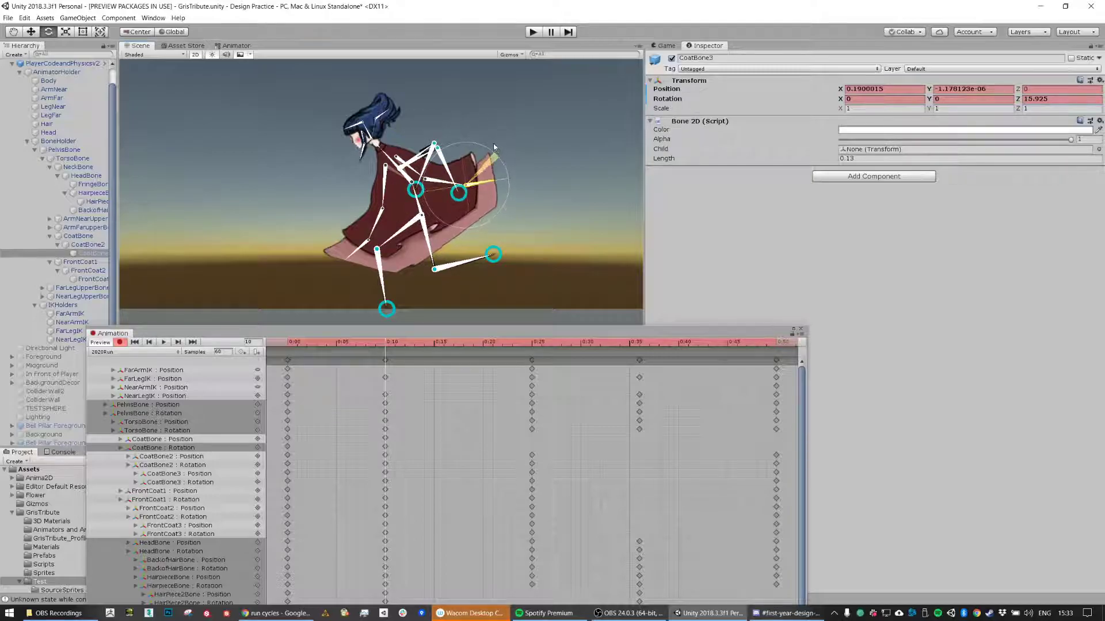
Step: On frame 0, rotate FrontCoat3 to about Z 18.6 so the front coat tip hangs downward
{"action": "left_click_drag", "start_coordinate": [385, 344], "coordinate": [239, 368]}
{"action": "left_click", "coordinate": [381, 238]}
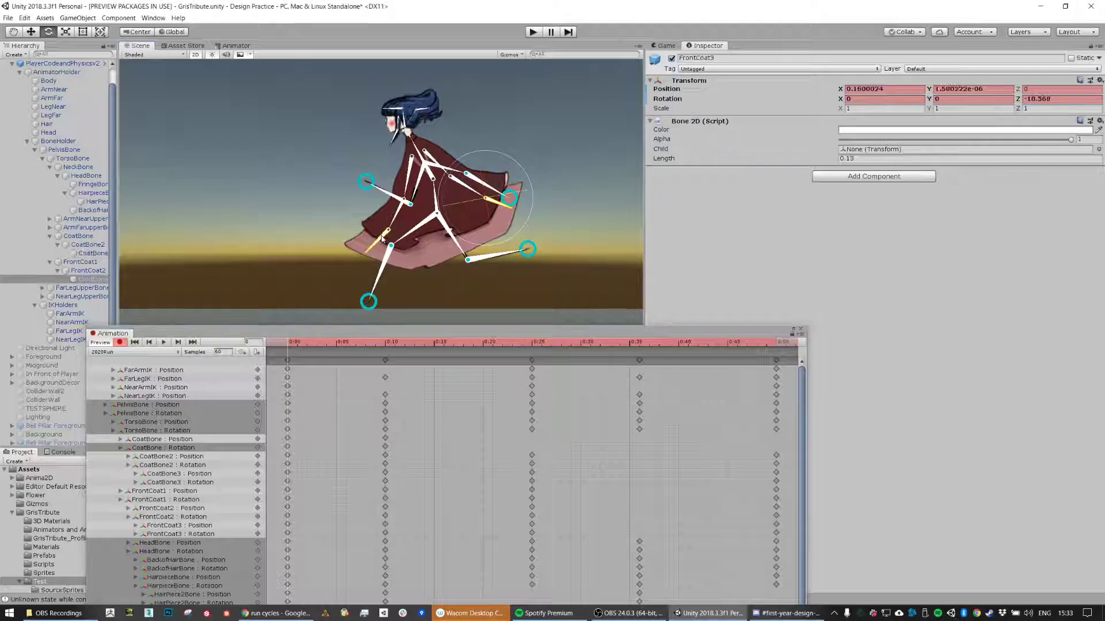
{"action": "left_click_drag", "start_coordinate": [430, 218], "coordinate": [442, 155]}
{"action": "left_click_drag", "start_coordinate": [298, 347], "coordinate": [214, 343]}
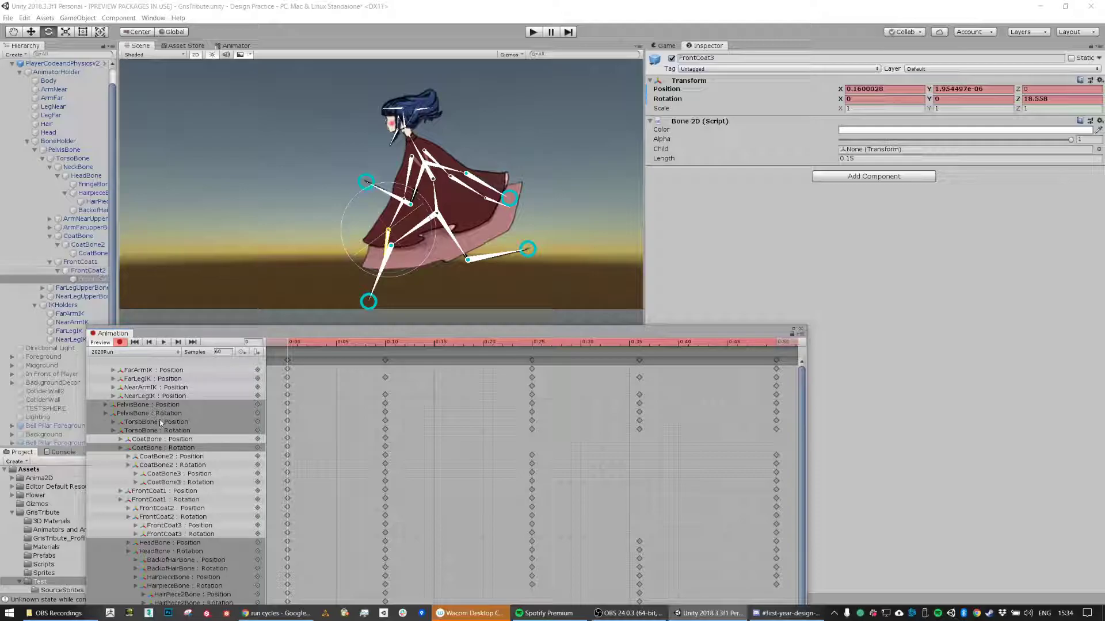
Step: Copy FrontCoat3's Position key from frame 0 to frames 25 and 50
{"action": "left_click", "coordinate": [287, 526]}
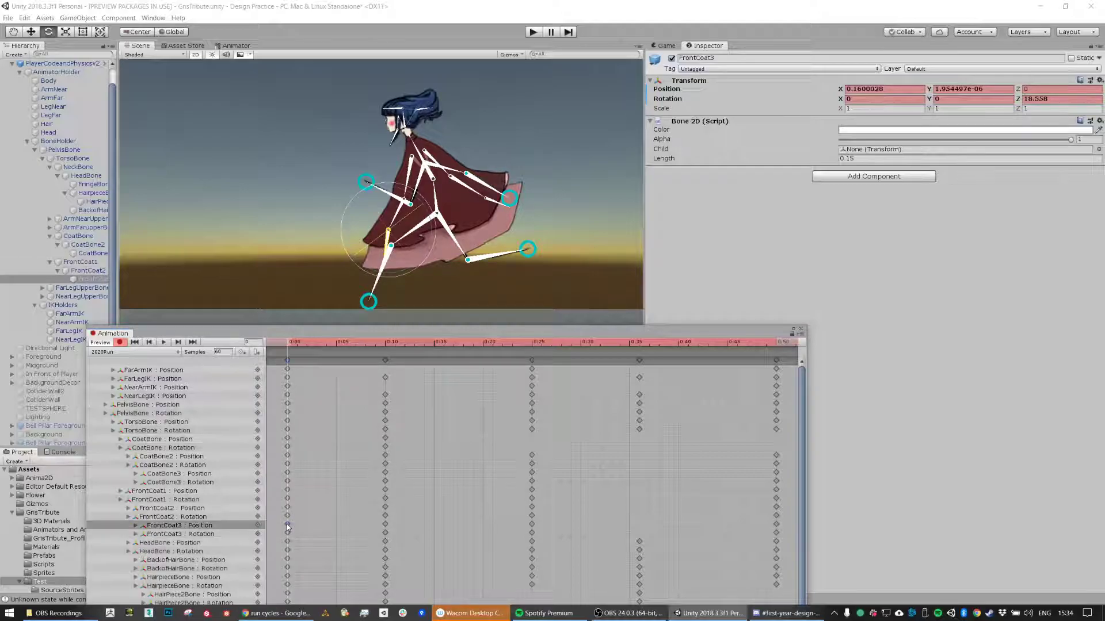
{"action": "left_click", "coordinate": [533, 342]}
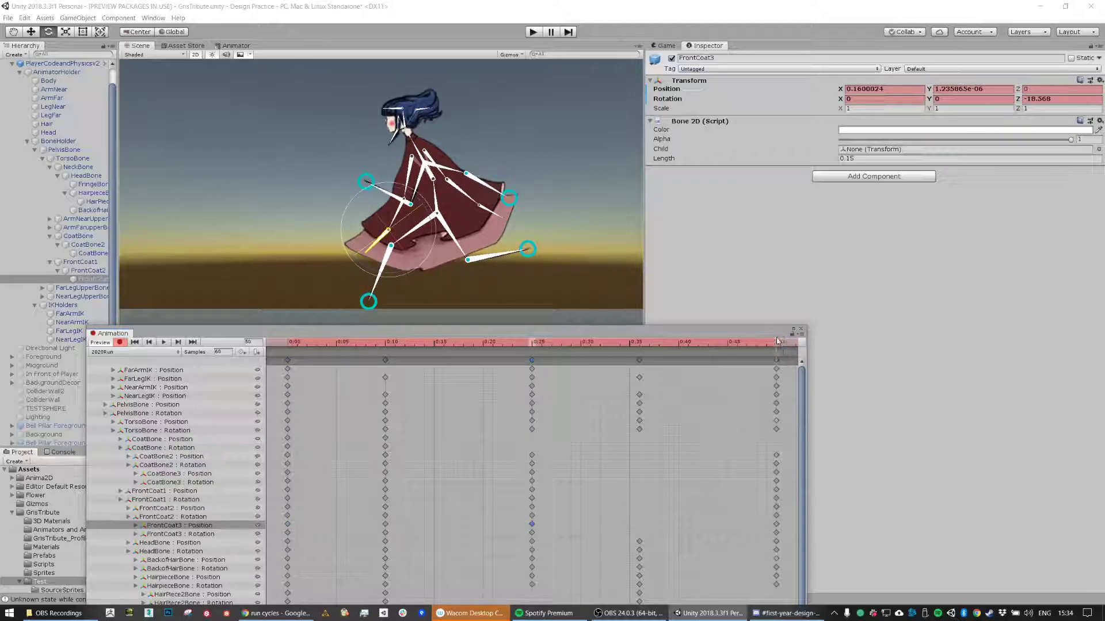
{"action": "left_click_drag", "start_coordinate": [776, 336], "coordinate": [78, 320]}
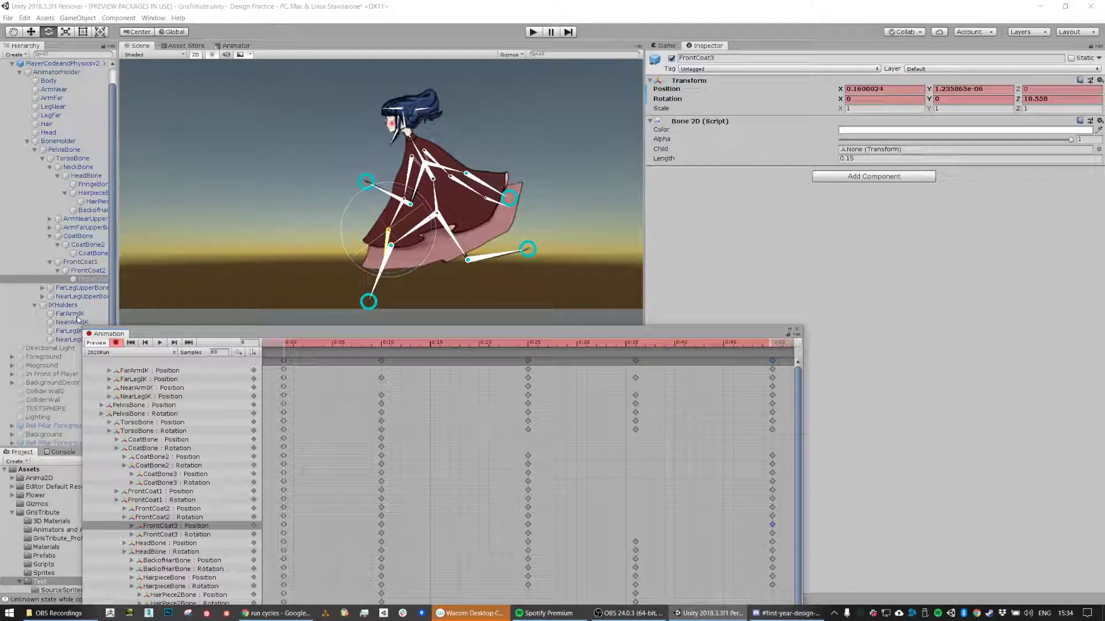
Step: Copy FrontCoat3's Rotation key from frame 0 to frames 25 and 50 to match the contact poses
{"action": "left_click", "coordinate": [283, 533], "text": "shift"}
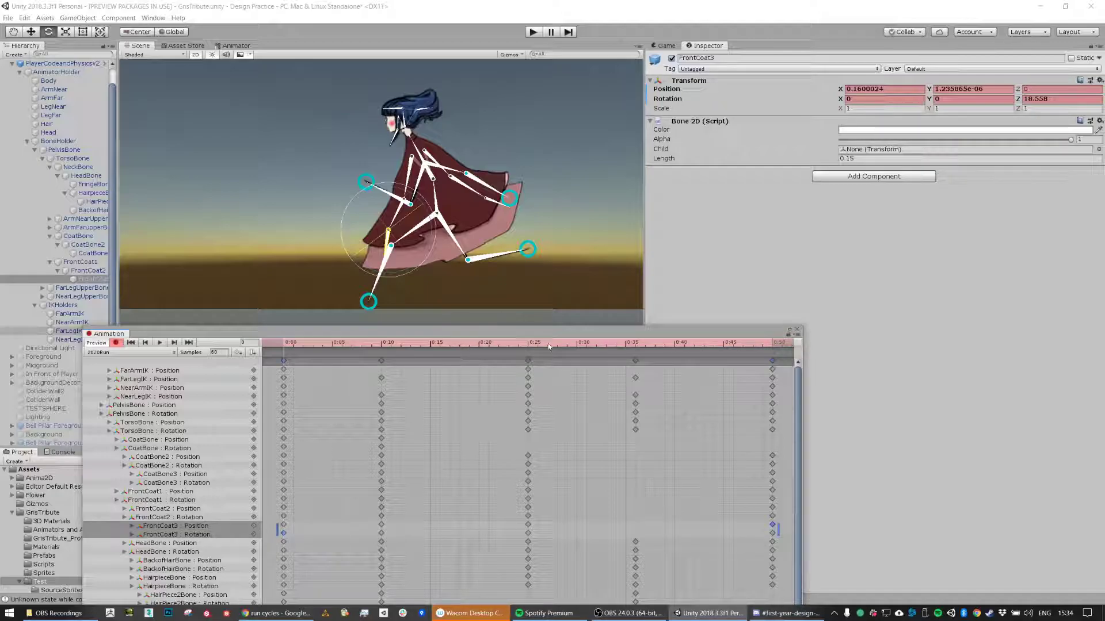
{"action": "left_click", "coordinate": [530, 343]}
{"action": "key", "text": "ctrl+v"}
{"action": "left_click_drag", "start_coordinate": [529, 341], "coordinate": [385, 355]}
{"action": "key", "text": "ctrl+v"}
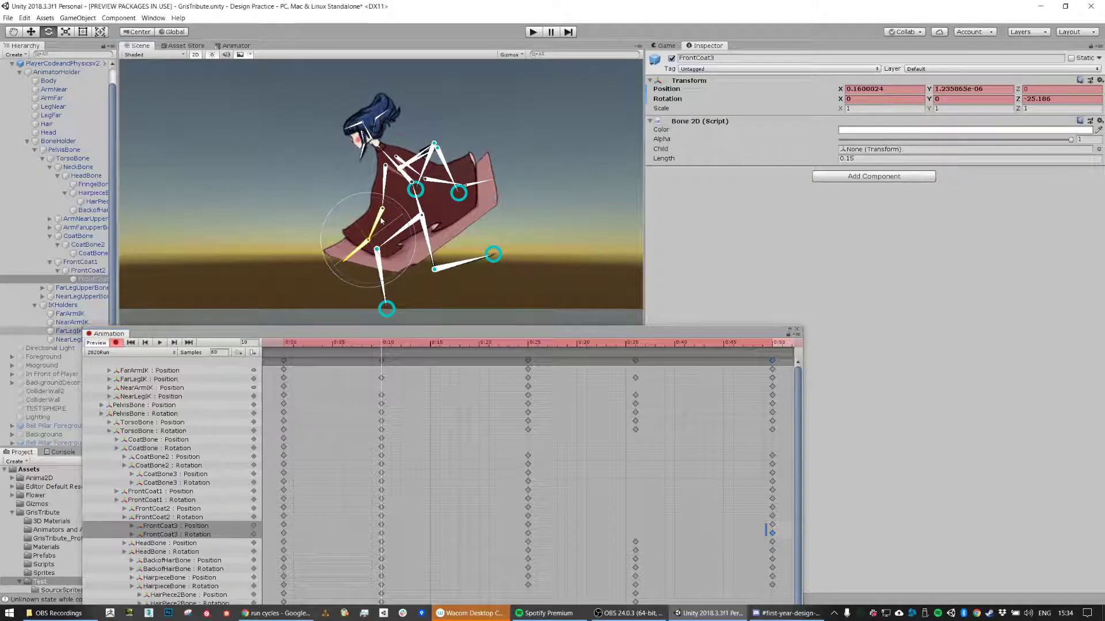
Step: On frame 10, rotate FrontCoat2 to about Z 0.2 to bring the front coat closer to the legs
{"action": "left_click", "coordinate": [382, 221]}
{"action": "left_click_drag", "start_coordinate": [458, 235], "coordinate": [461, 209]}
{"action": "mouse_move", "coordinate": [382, 347]}
{"action": "left_mouse_down"}
{"action": "mouse_move", "coordinate": [281, 353]}
{"action": "mouse_move", "coordinate": [489, 361]}
{"action": "mouse_move", "coordinate": [382, 359]}
{"action": "left_mouse_up"}
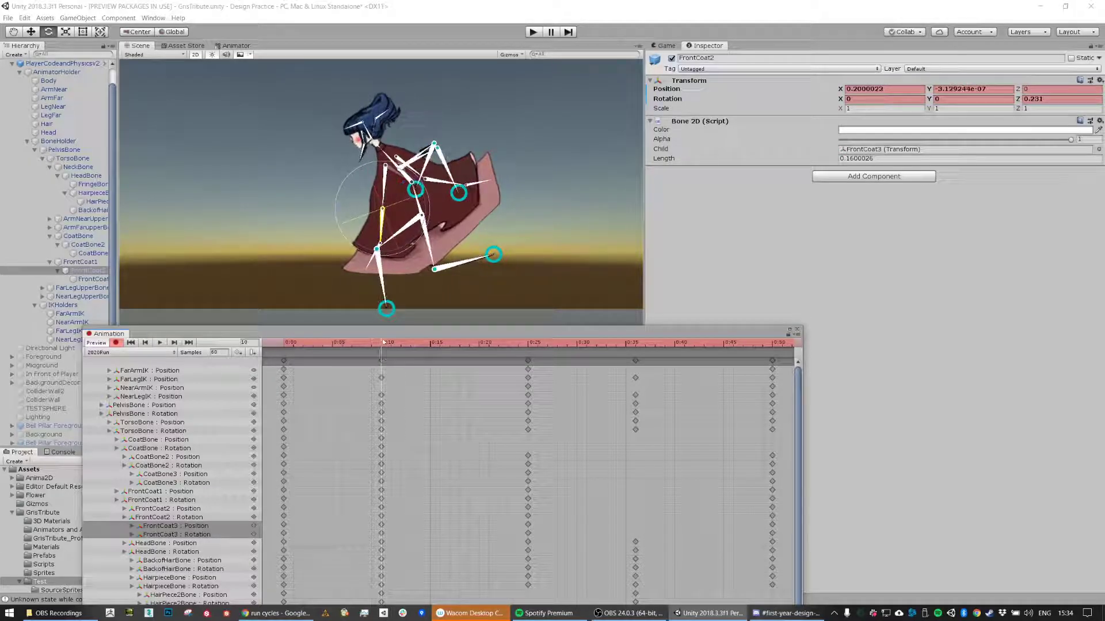
Step: At frame 10, rotate the FrontCoat1 bone toward the body and the FrontCoat2 bone to about -13.1°
{"action": "left_click", "coordinate": [384, 187]}
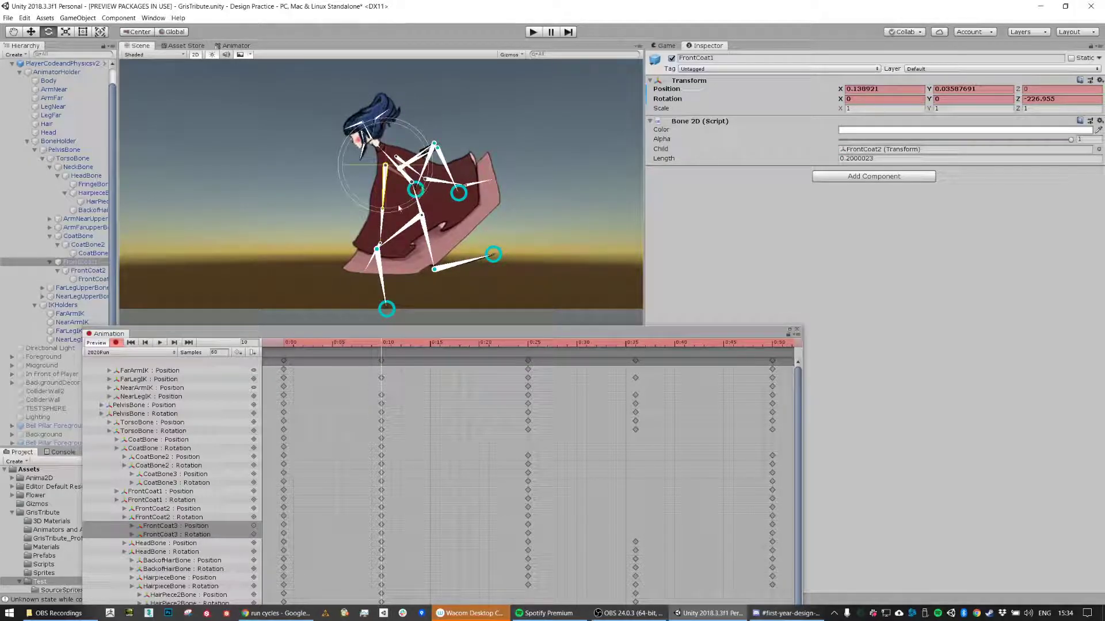
{"action": "left_click_drag", "start_coordinate": [393, 211], "coordinate": [395, 251]}
{"action": "left_click", "coordinate": [393, 221]}
{"action": "mouse_move", "coordinate": [375, 345]}
{"action": "left_mouse_down"}
{"action": "mouse_move", "coordinate": [193, 345]}
{"action": "mouse_move", "coordinate": [381, 357]}
{"action": "left_mouse_up"}
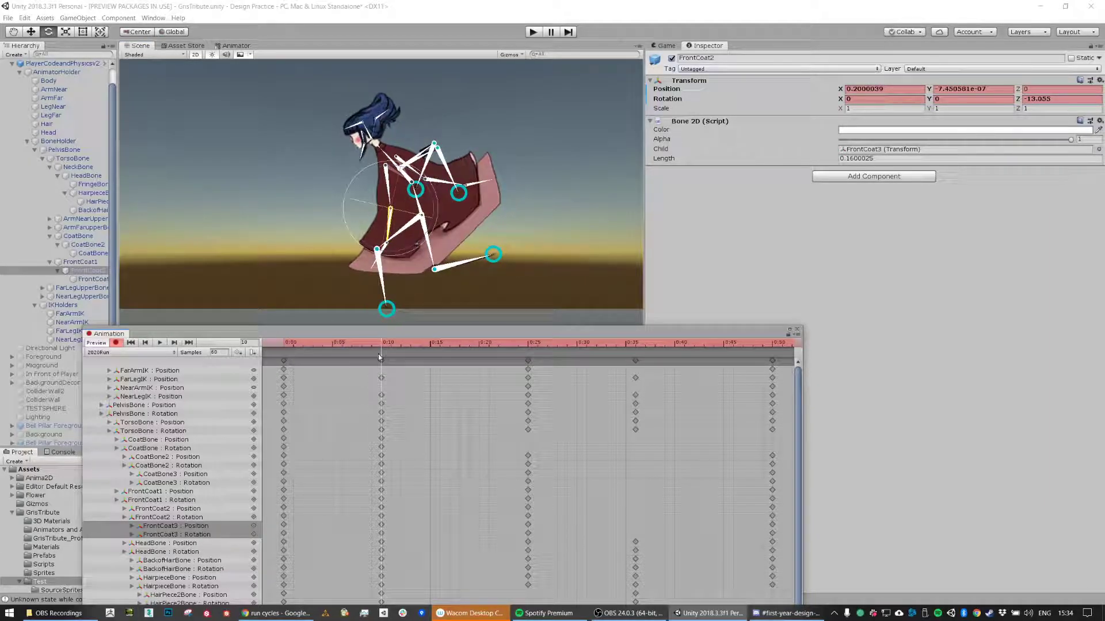
Step: At frame 10, lower the back of the coat by rotating CoatBone2 to about 6.3° and CoatBone to about -182.3°
{"action": "left_click", "coordinate": [441, 188]}
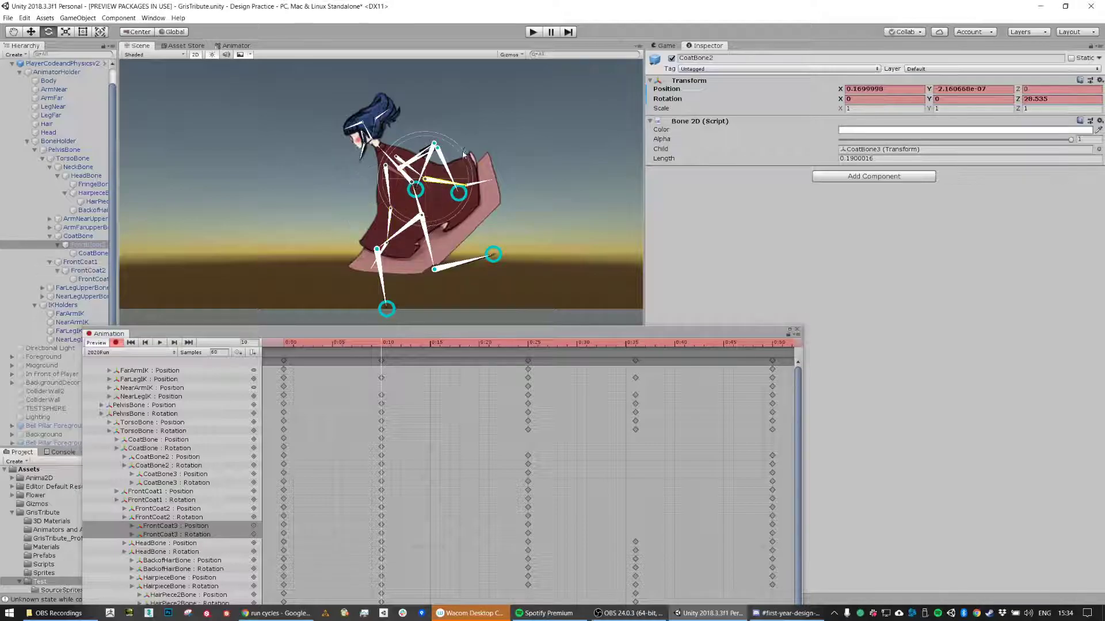
{"action": "left_click_drag", "start_coordinate": [461, 159], "coordinate": [450, 205]}
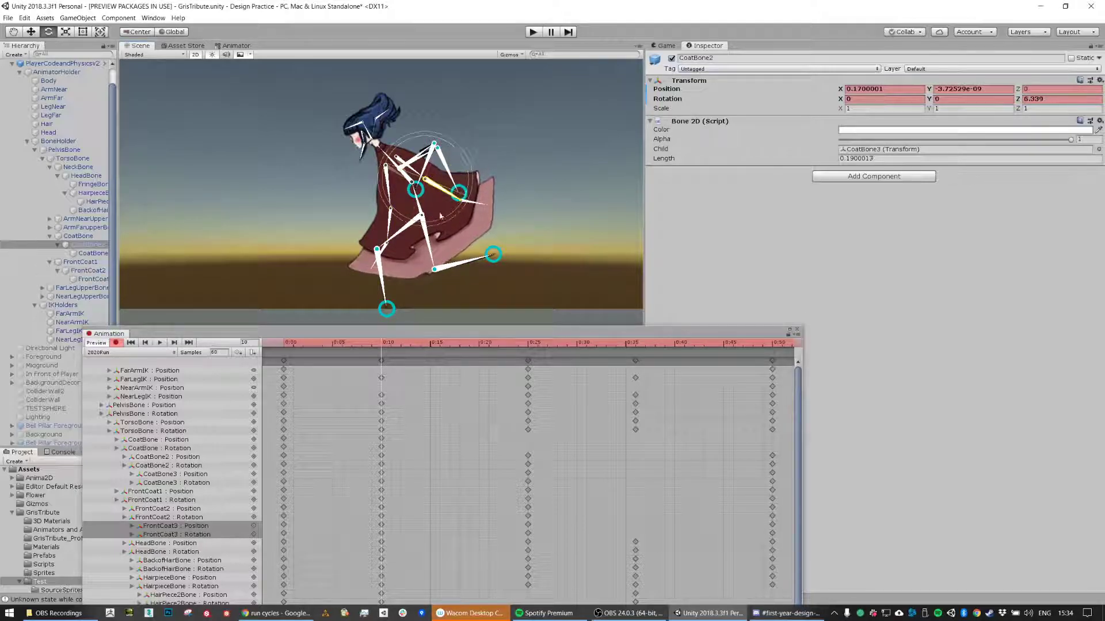
{"action": "mouse_move", "coordinate": [374, 349]}
{"action": "left_mouse_down"}
{"action": "mouse_move", "coordinate": [286, 347]}
{"action": "mouse_move", "coordinate": [620, 356]}
{"action": "mouse_move", "coordinate": [381, 354]}
{"action": "left_mouse_up"}
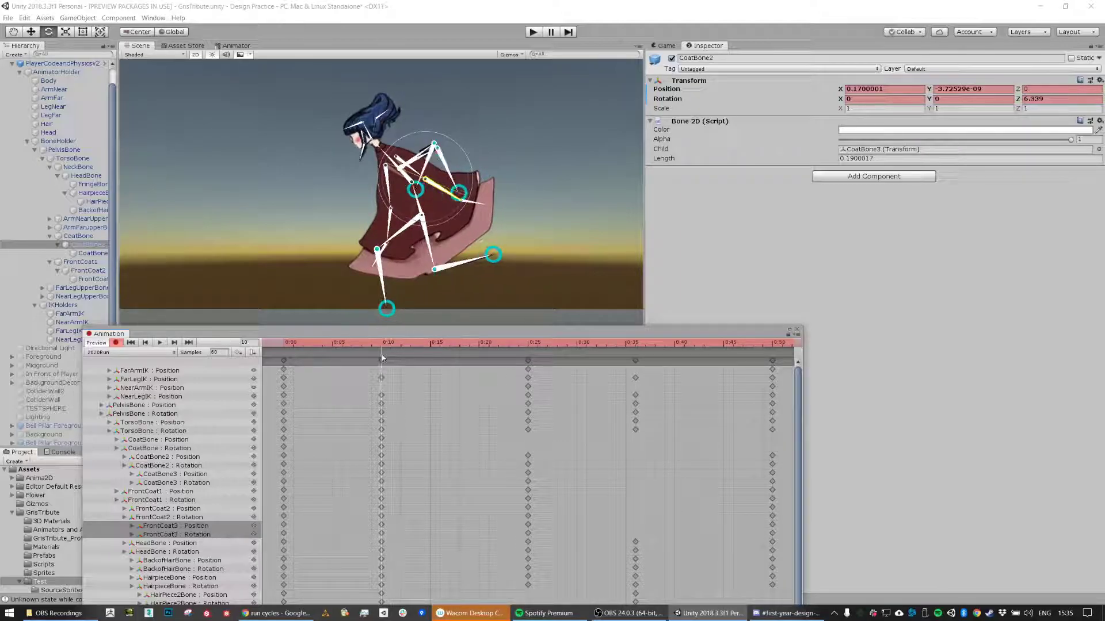
{"action": "left_click", "coordinate": [406, 166]}
{"action": "left_click_drag", "start_coordinate": [431, 135], "coordinate": [435, 155]}
{"action": "mouse_move", "coordinate": [382, 348]}
{"action": "left_mouse_down"}
{"action": "mouse_move", "coordinate": [284, 349]}
{"action": "mouse_move", "coordinate": [518, 362]}
{"action": "mouse_move", "coordinate": [381, 361]}
{"action": "left_mouse_up"}
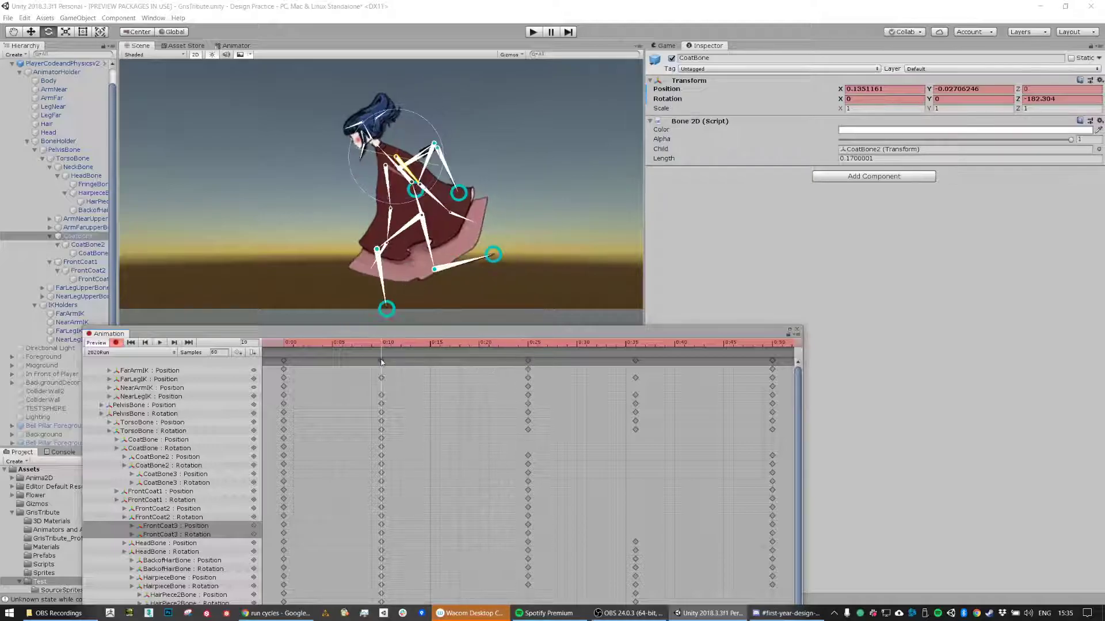
Step: Copy all CoatBone and FrontCoat position and rotation keyframes from frame 10 to frame 36
{"action": "left_click_drag", "start_coordinate": [372, 491], "coordinate": [400, 536]}
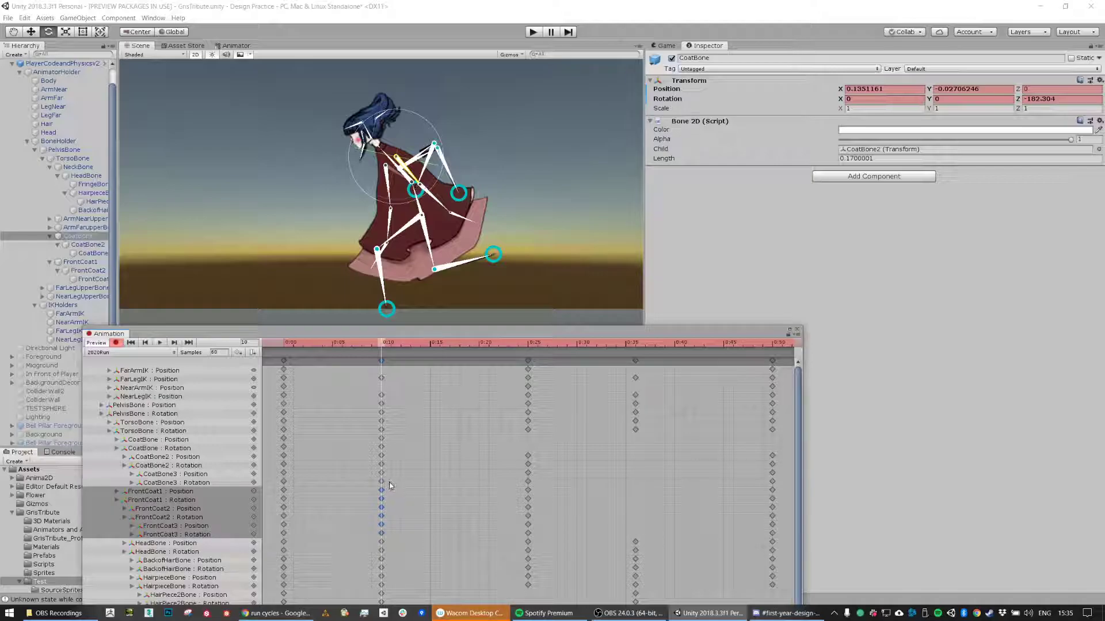
{"action": "left_click_drag", "start_coordinate": [348, 441], "coordinate": [347, 439], "text": "shift"}
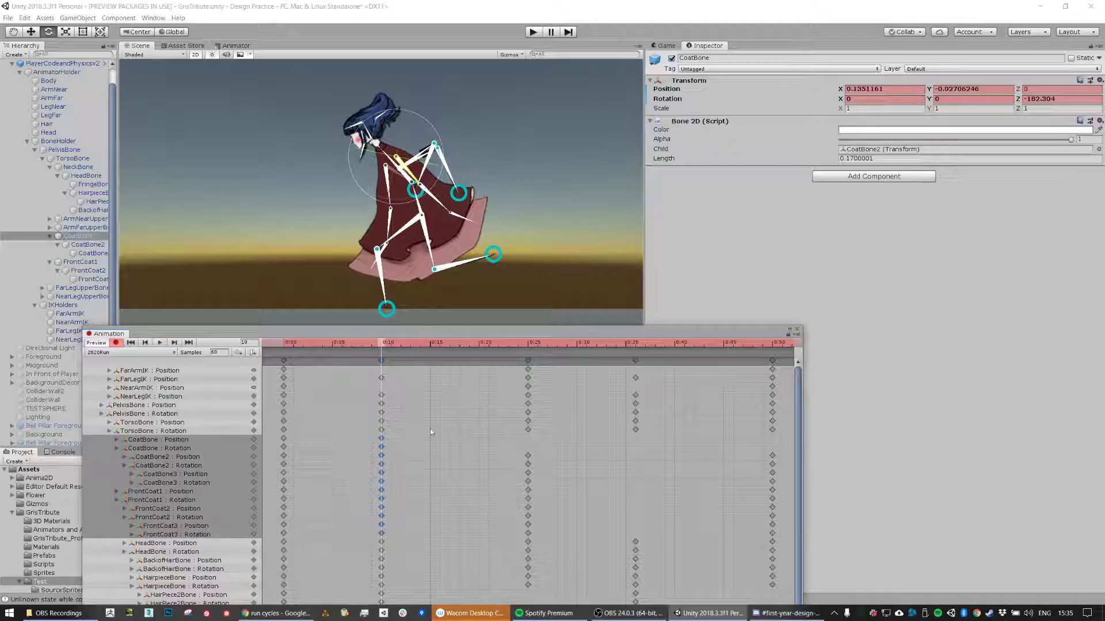
{"action": "left_click", "coordinate": [637, 345]}
{"action": "key", "text": "ctrl+v"}
Step: Rotate FrontCoat1 to about -211.6° at frame 10 and copy its rotation keyframe to frame 36
{"action": "left_click_drag", "start_coordinate": [636, 345], "coordinate": [381, 345]}
{"action": "left_click", "coordinate": [389, 187]}
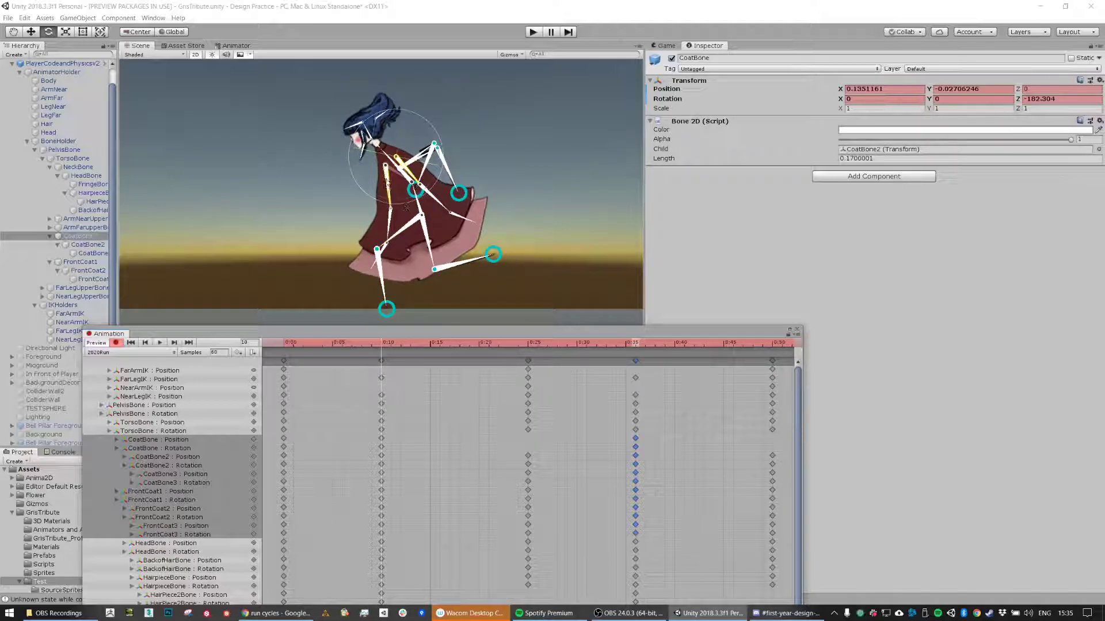
{"action": "left_click_drag", "start_coordinate": [401, 206], "coordinate": [405, 205]}
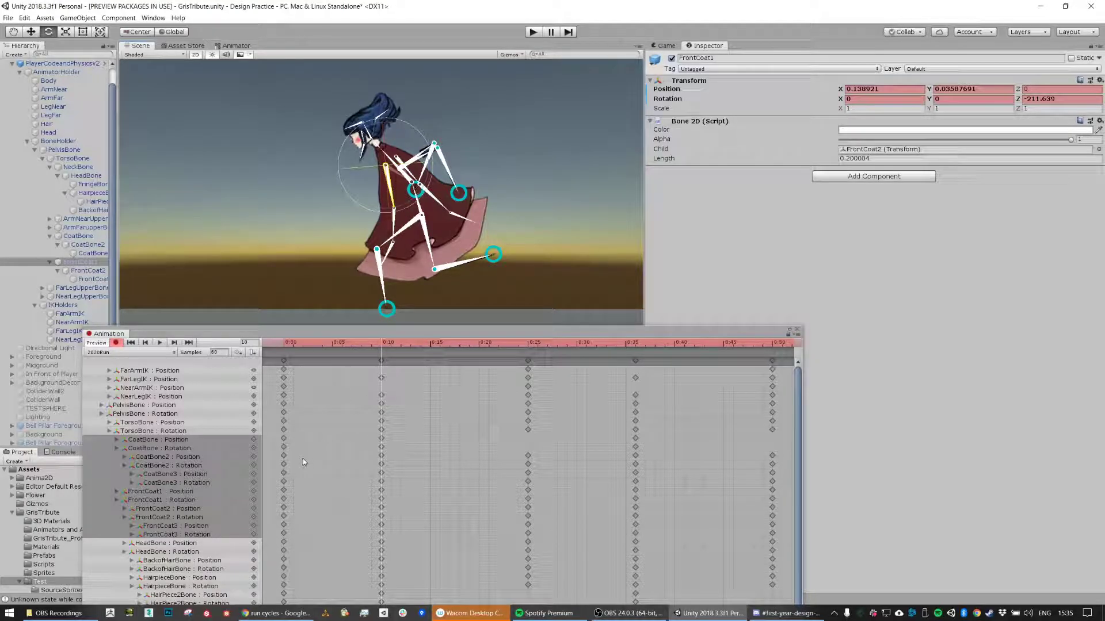
{"action": "left_click", "coordinate": [381, 492]}
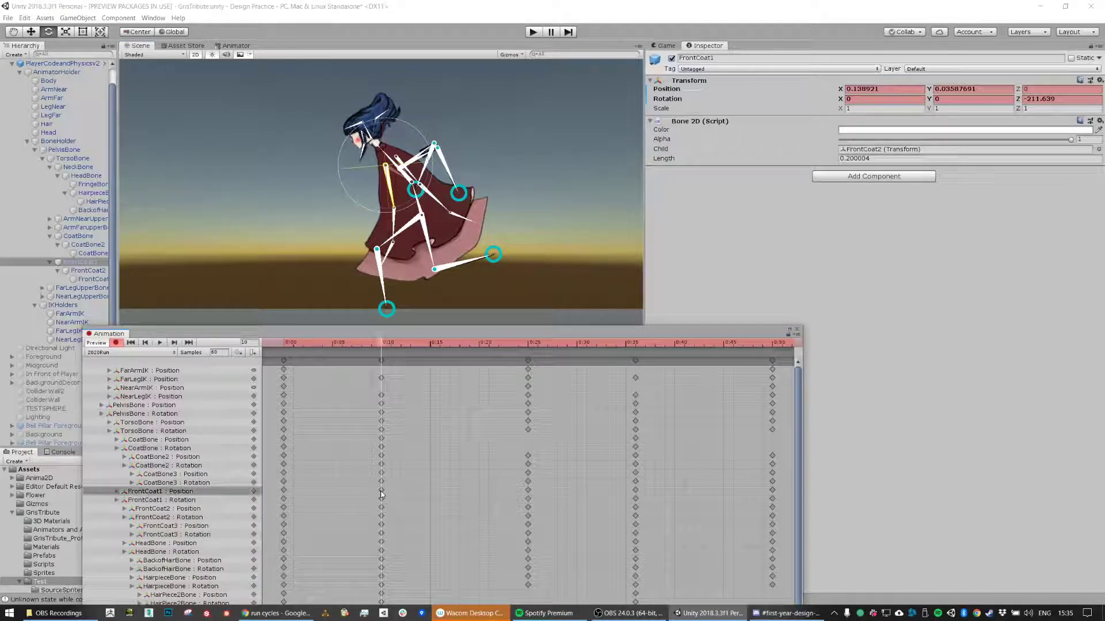
{"action": "left_click", "coordinate": [382, 499]}
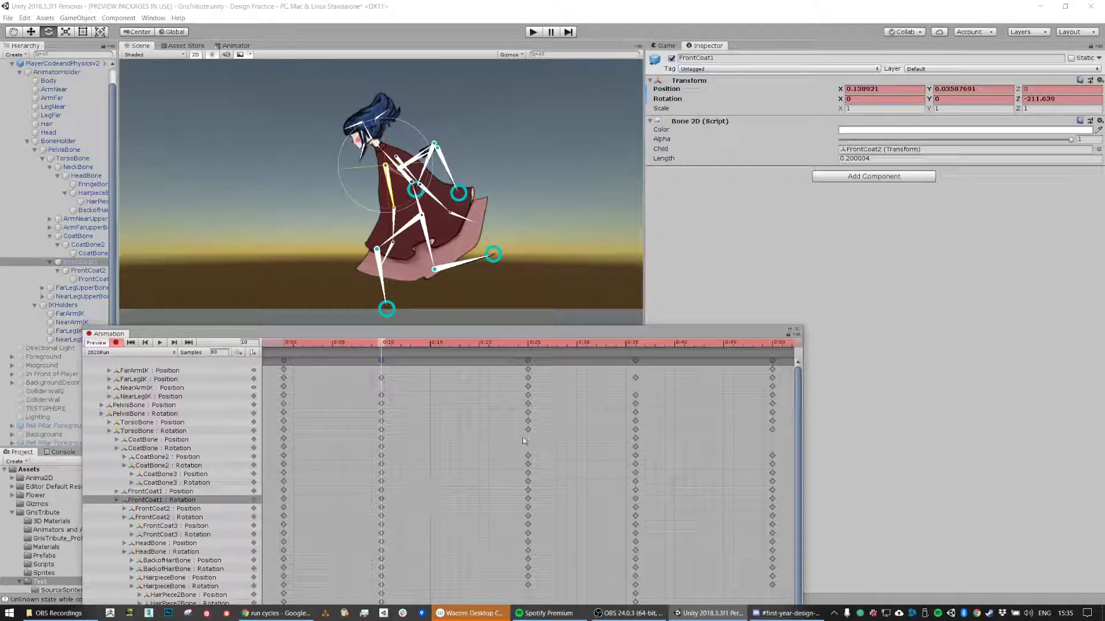
{"action": "left_click", "coordinate": [635, 344]}
Step: Scrub through and play the run animation to check the coat movement
{"action": "left_click_drag", "start_coordinate": [637, 346], "coordinate": [806, 333]}
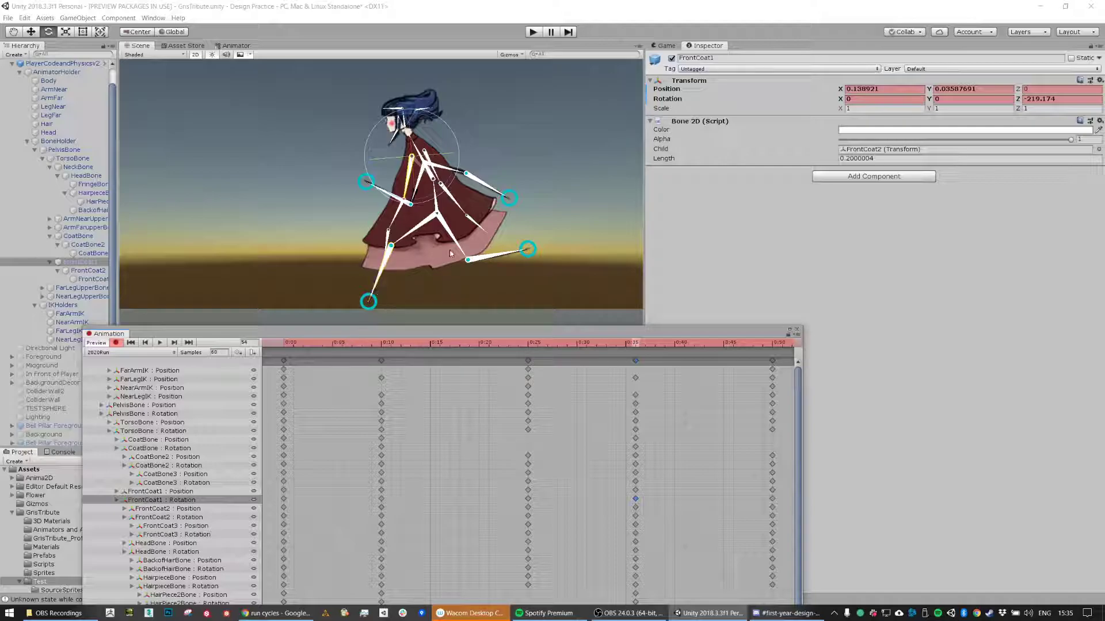
{"action": "scroll", "coordinate": [445, 269], "scroll_direction": "down", "scroll_amount": 7}
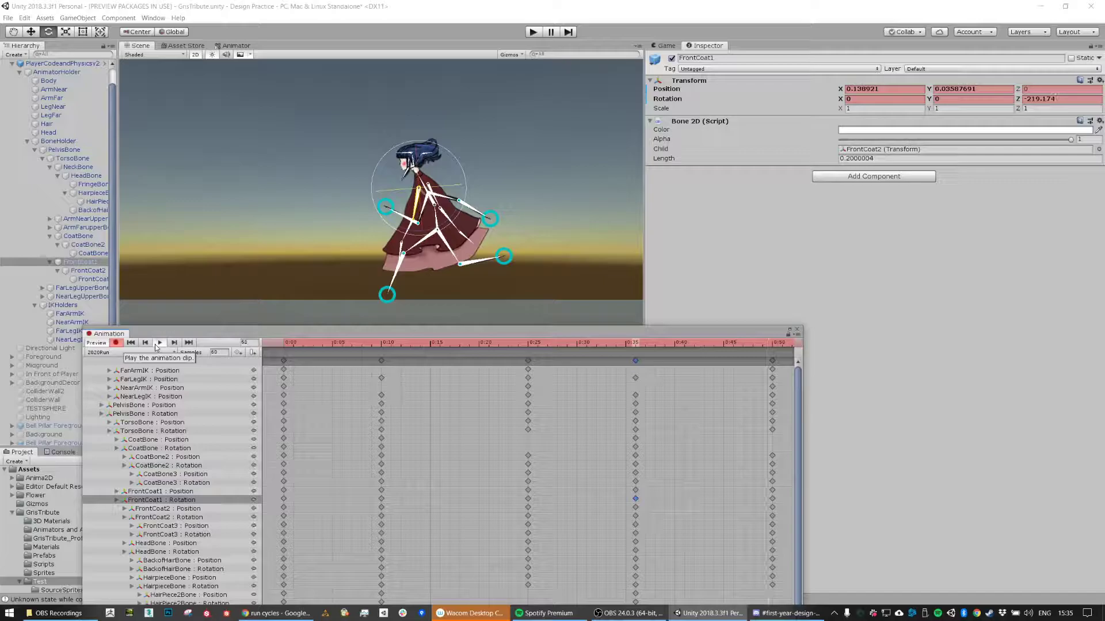
{"action": "left_click", "coordinate": [154, 344]}
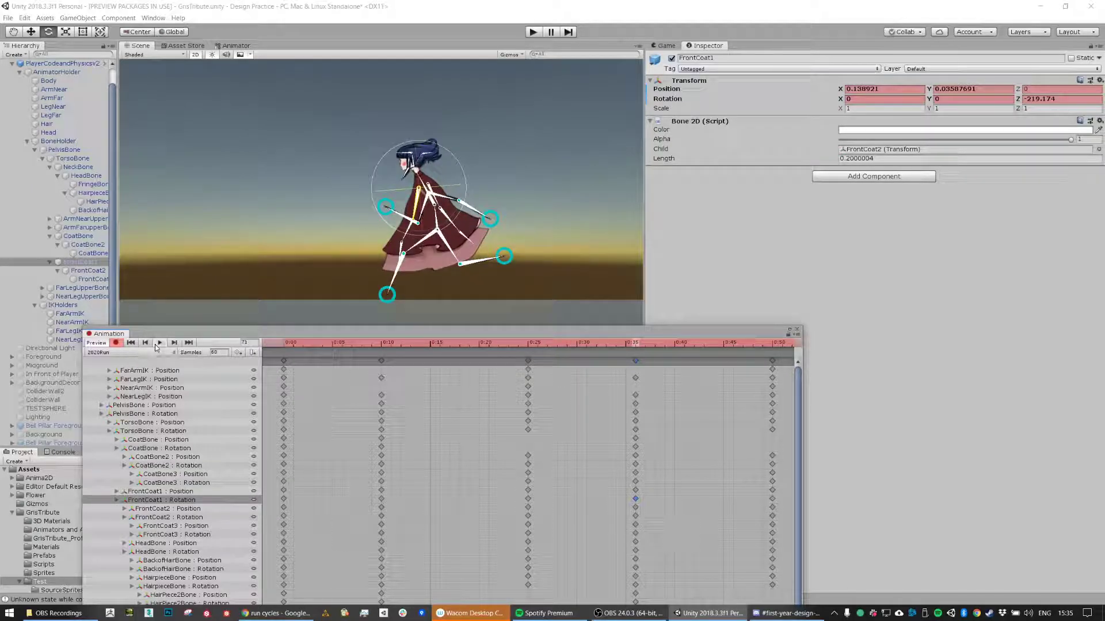
Step: At frame 0, lower the NearArmIK target to position X -0.355, Y -0.274
{"action": "left_click_drag", "start_coordinate": [298, 342], "coordinate": [245, 346]}
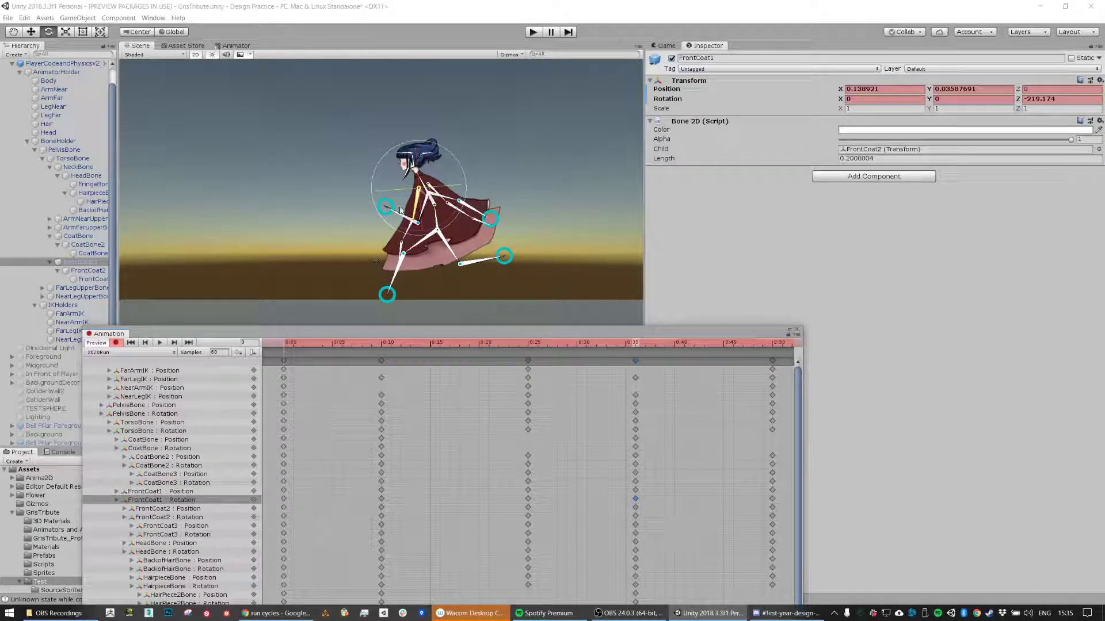
{"action": "left_click", "coordinate": [72, 314]}
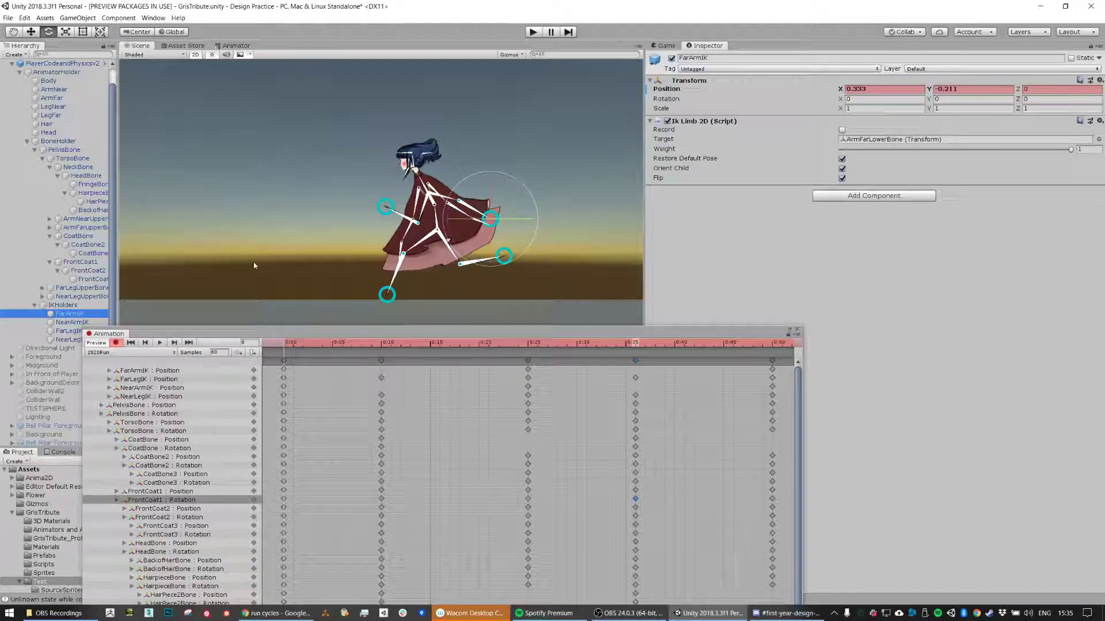
{"action": "left_click", "coordinate": [72, 322]}
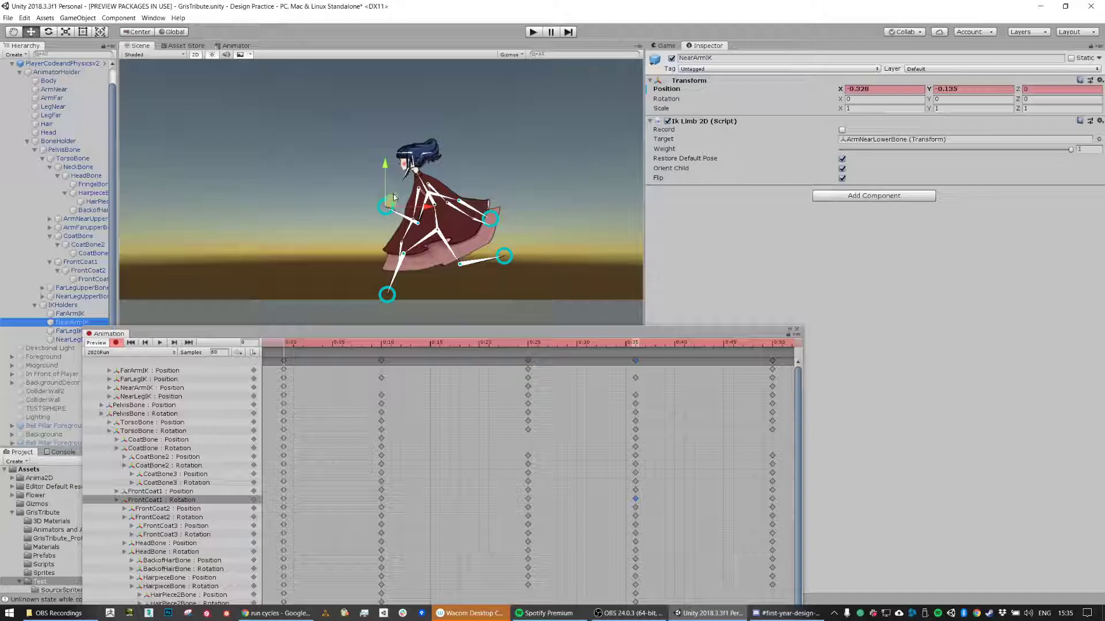
{"action": "left_click_drag", "start_coordinate": [393, 196], "coordinate": [388, 216]}
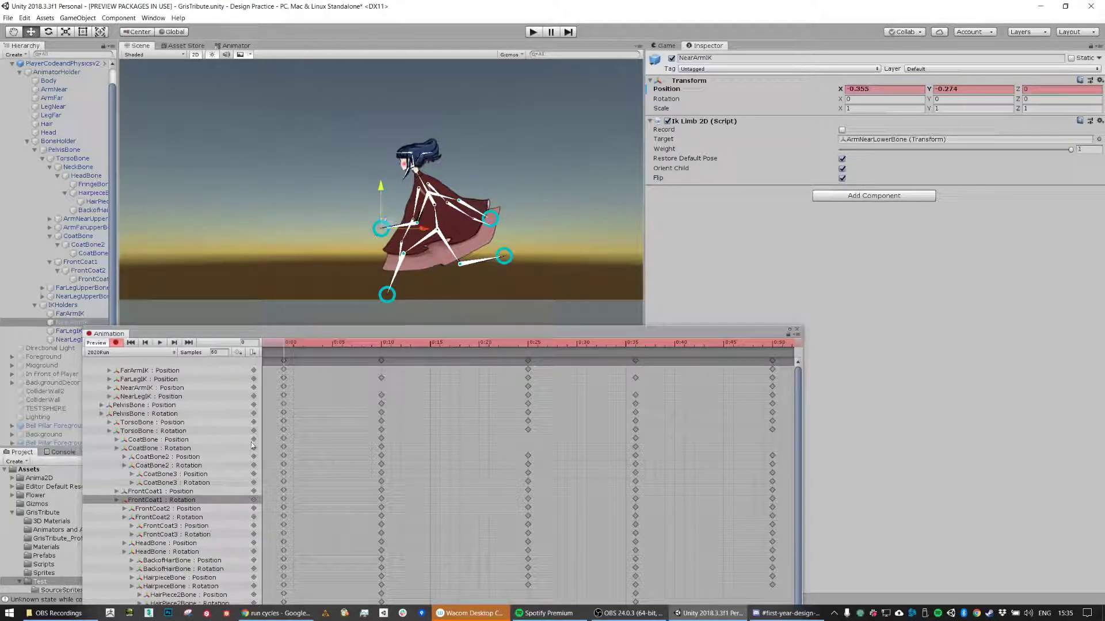
Step: Copy the NearArmIK position keyframe from frame 0 to frame 50
{"action": "left_click_drag", "start_coordinate": [237, 331], "coordinate": [239, 283]}
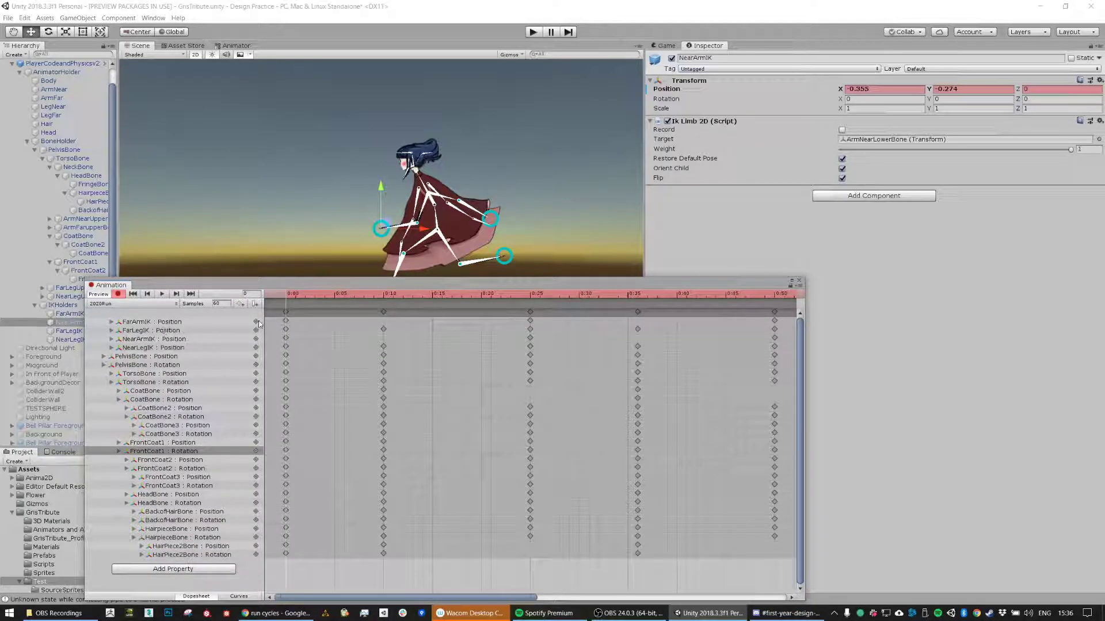
{"action": "left_click", "coordinate": [286, 340]}
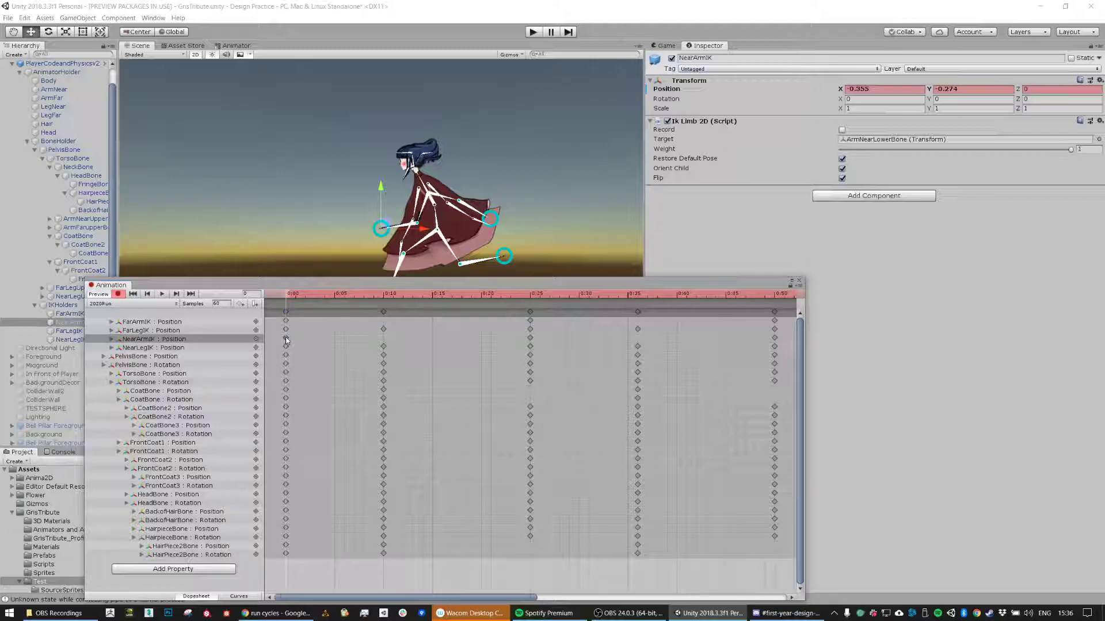
{"action": "left_click", "coordinate": [776, 295]}
{"action": "key", "text": "ctrl+v"}
Step: At frame 25, lower the FarArmIK target to position X -0.334, Y -0.28
{"action": "left_click_drag", "start_coordinate": [285, 295], "coordinate": [531, 314]}
{"action": "left_click", "coordinate": [69, 314]}
{"action": "left_click_drag", "start_coordinate": [385, 167], "coordinate": [385, 187]}
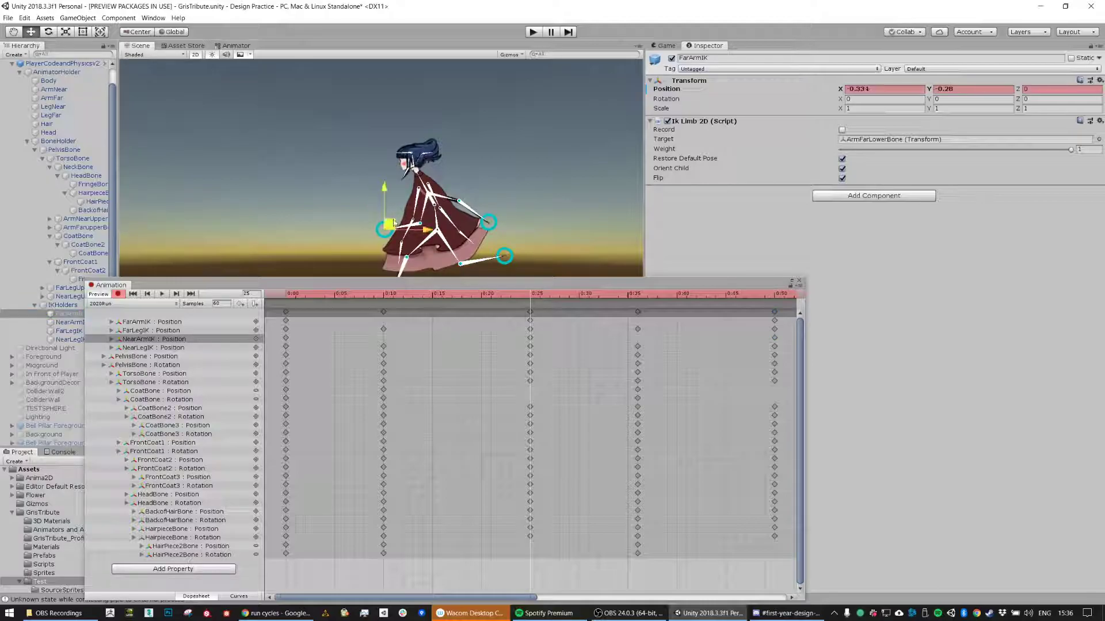
Step: Copy the HairPiece2Bone and CoatBone position and rotation keyframes from frame 0 to frame 25
{"action": "left_click_drag", "start_coordinate": [335, 295], "coordinate": [243, 305]}
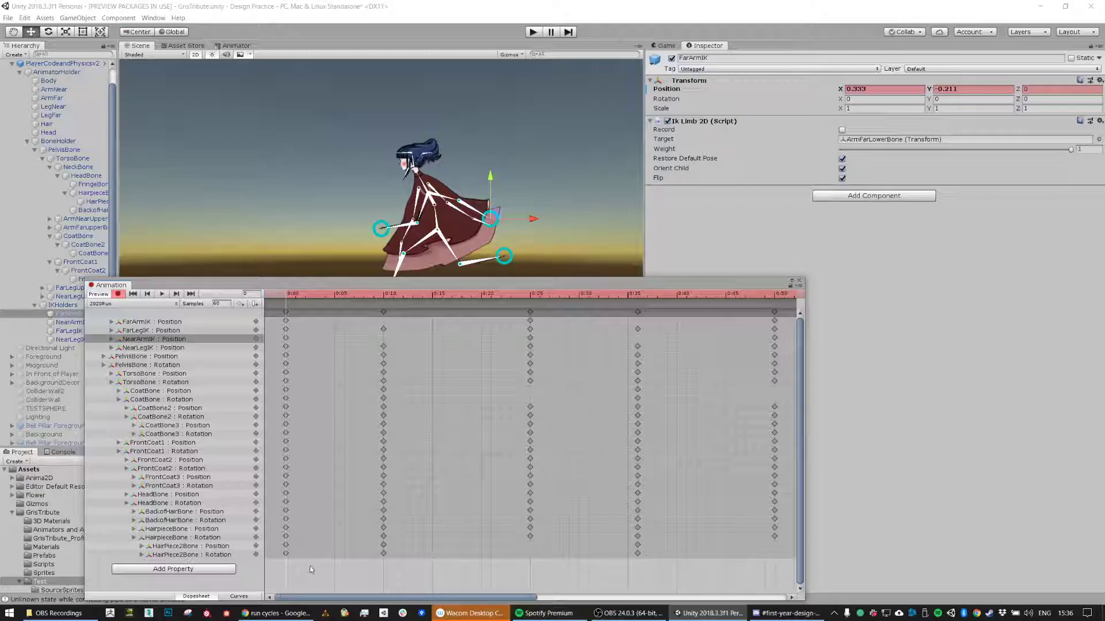
{"action": "left_click_drag", "start_coordinate": [269, 551], "coordinate": [270, 551]}
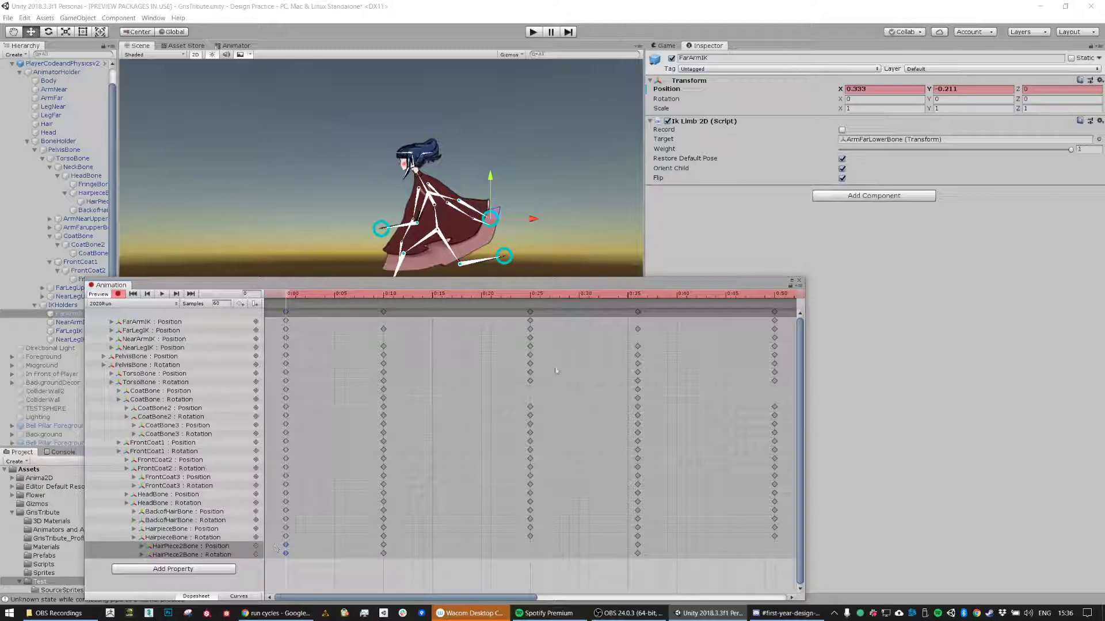
{"action": "left_click", "coordinate": [529, 294]}
{"action": "key", "text": "ctrl+v"}
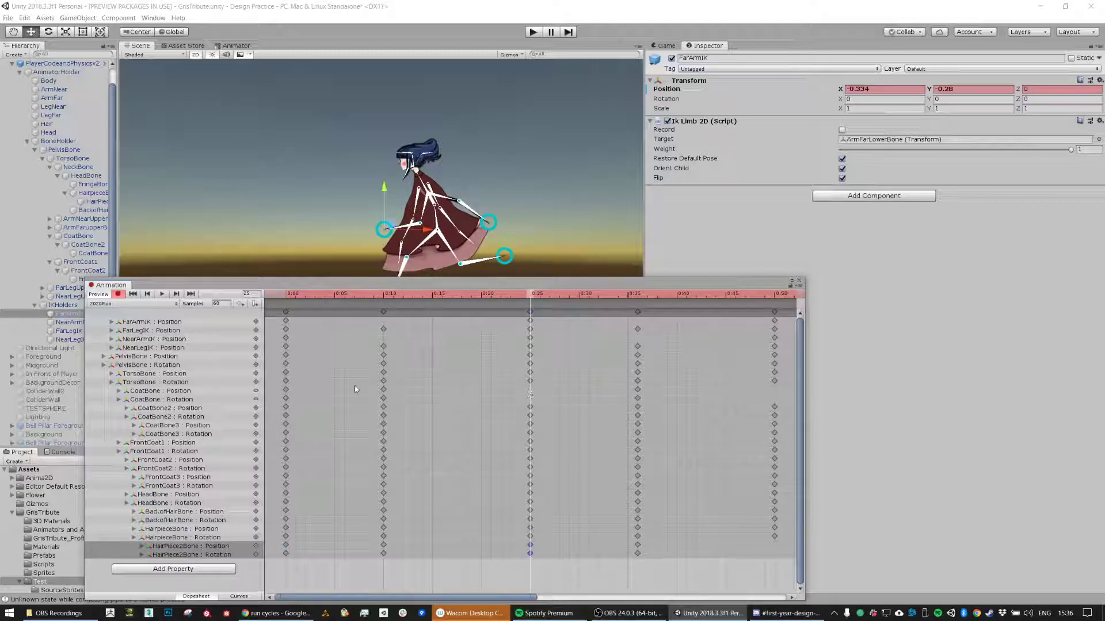
{"action": "mouse_move", "coordinate": [299, 387]}
{"action": "left_mouse_down"}
{"action": "mouse_move", "coordinate": [279, 401]}
{"action": "mouse_move", "coordinate": [304, 402]}
{"action": "left_mouse_up"}
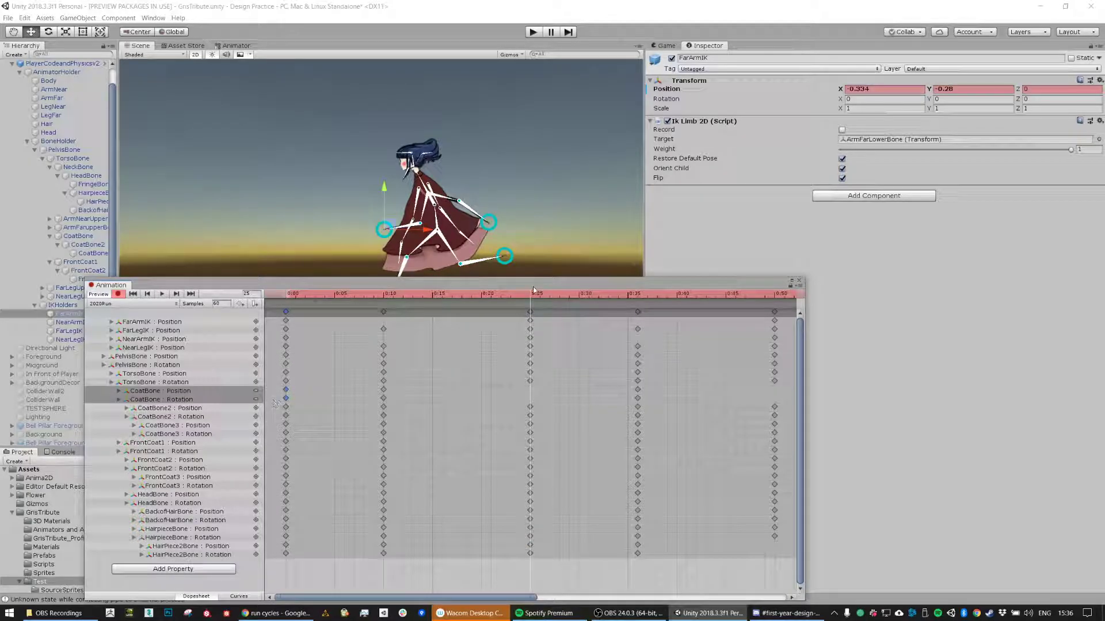
{"action": "key", "text": "ctrl+v"}
Step: Copy every keyframe from frame 0 to frame 50 so the run cycle loops
{"action": "left_click_drag", "start_coordinate": [529, 298], "coordinate": [756, 301]}
{"action": "left_click", "coordinate": [286, 313]}
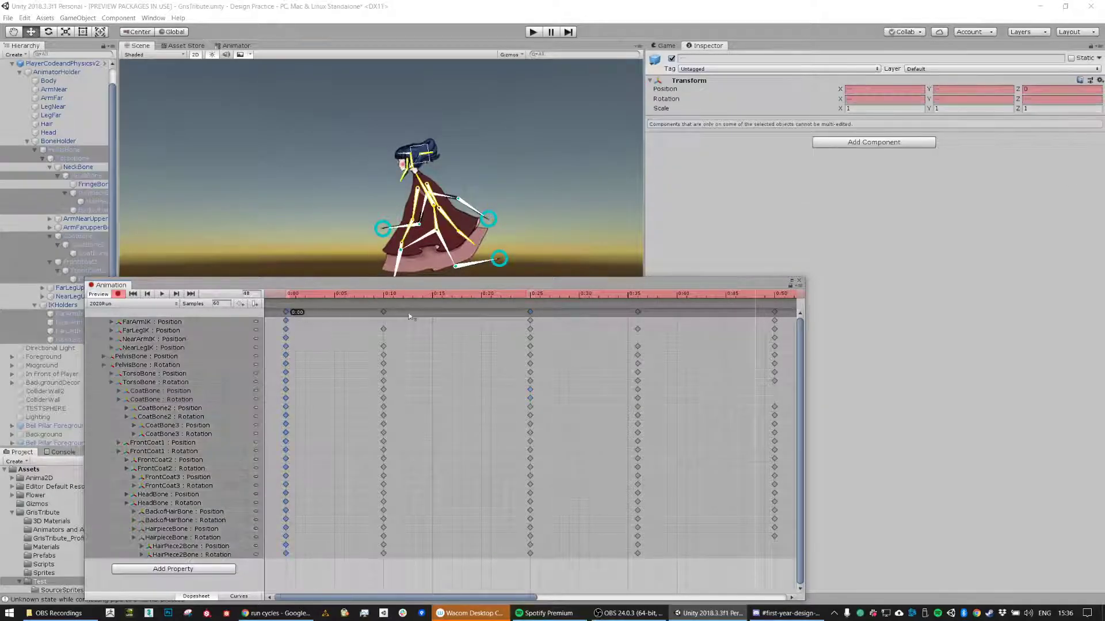
{"action": "left_click", "coordinate": [776, 294]}
{"action": "key", "text": "ctrl+v"}
{"action": "left_click_drag", "start_coordinate": [775, 295], "coordinate": [405, 307]}
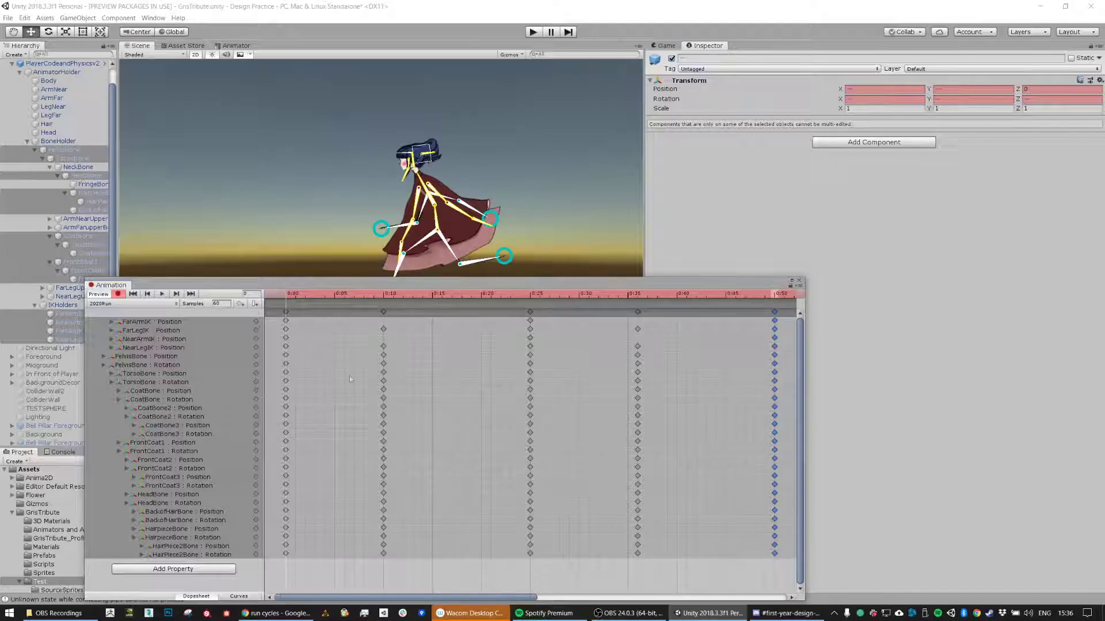
Step: Shift the TorsoBone keyframes at frames 10 and 36 to 6 and 32, and the CoatBone2 and CoatBone3 position keyframes to 15 and 41
{"action": "left_click_drag", "start_coordinate": [368, 374], "coordinate": [410, 386]}
{"action": "left_click_drag", "start_coordinate": [630, 370], "coordinate": [593, 375], "text": "shift"}
{"action": "left_click_drag", "start_coordinate": [374, 405], "coordinate": [395, 429]}
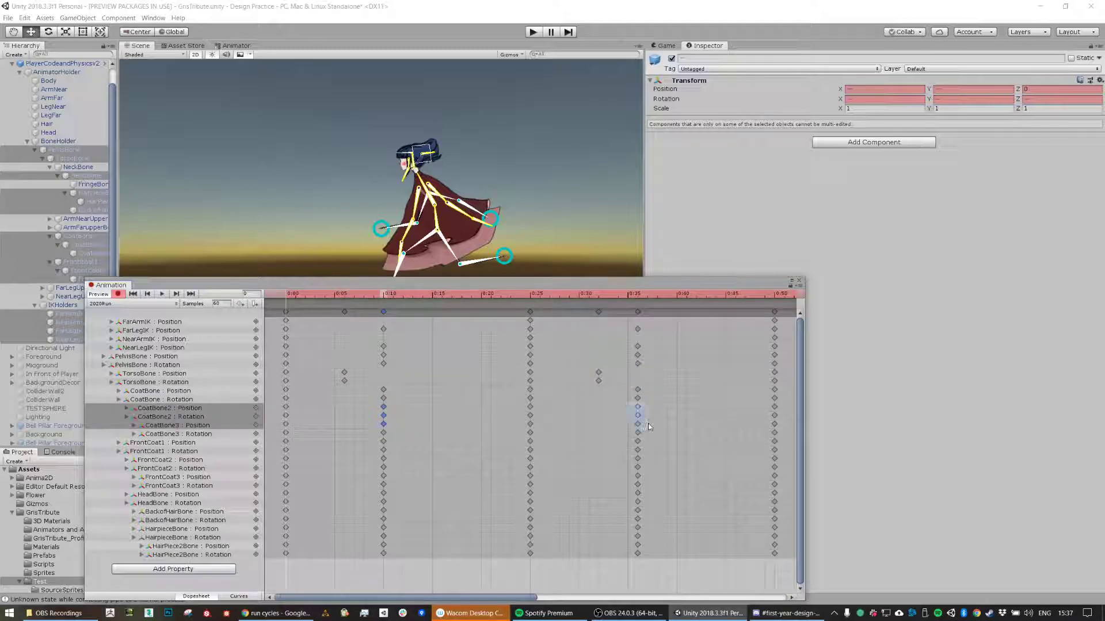
{"action": "left_click_drag", "start_coordinate": [648, 427], "coordinate": [648, 426], "text": "shift"}
{"action": "left_click_drag", "start_coordinate": [384, 416], "coordinate": [432, 415]}
{"action": "left_click", "coordinate": [372, 457]}
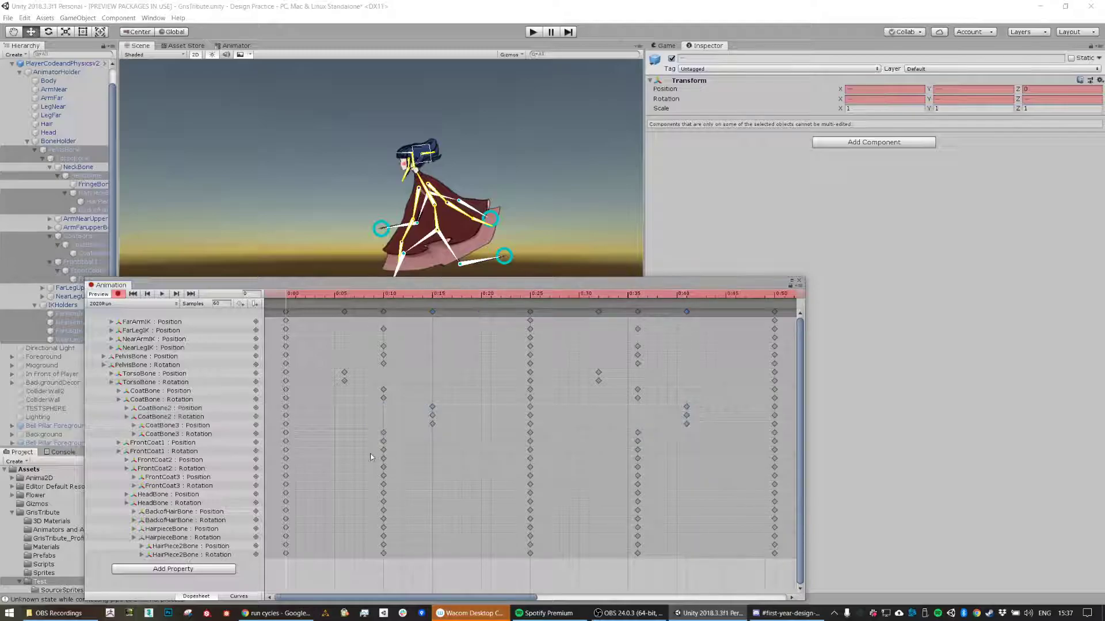
Step: Shift the FrontCoat1 rotation, FrontCoat2 and FrontCoat3 position keyframes at frames 10 and 36 to frames 7 and 33
{"action": "left_click_drag", "start_coordinate": [398, 479], "coordinate": [400, 480]}
{"action": "mouse_move", "coordinate": [618, 445]}
{"action": "left_mouse_down", "text": "shift"}
{"action": "mouse_move", "coordinate": [668, 469]}
{"action": "mouse_move", "coordinate": [599, 454]}
{"action": "mouse_move", "coordinate": [622, 455]}
{"action": "mouse_move", "coordinate": [609, 454]}
{"action": "left_mouse_up", "text": "shift"}
{"action": "key", "text": "ctrl+z"}
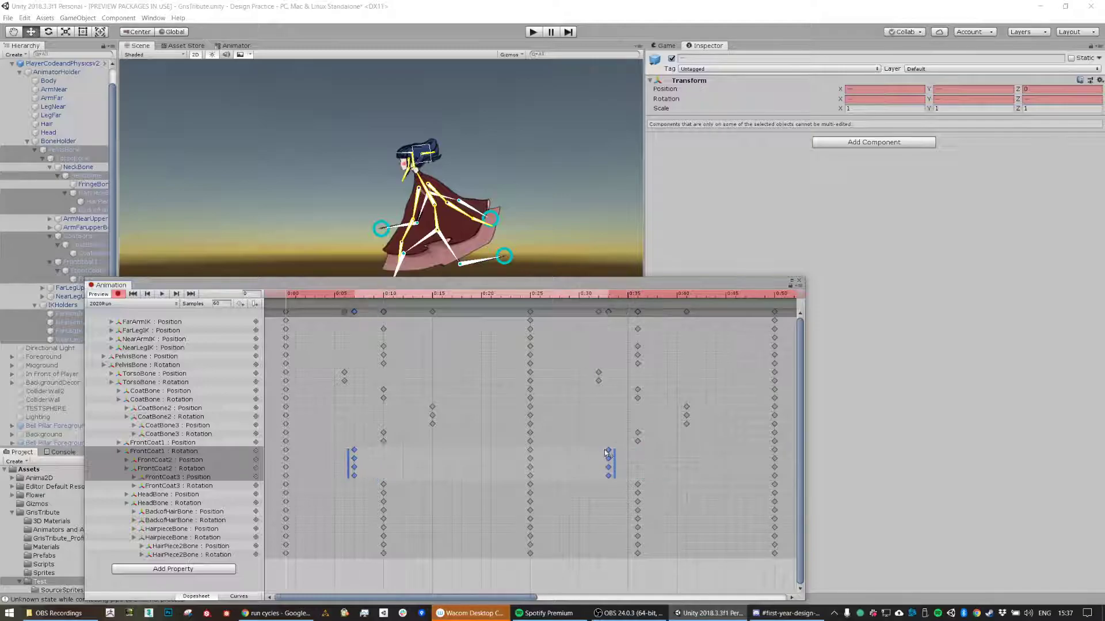
Step: Shift the HeadBone rotation and BackofHairBone keyframes to frames 15 and 41, and the HairpieceBone and HairPiece2Bone position keyframes to frames 8 and 34
{"action": "left_click_drag", "start_coordinate": [370, 504], "coordinate": [398, 521]}
{"action": "left_click_drag", "start_coordinate": [627, 499], "coordinate": [664, 510], "text": "shift"}
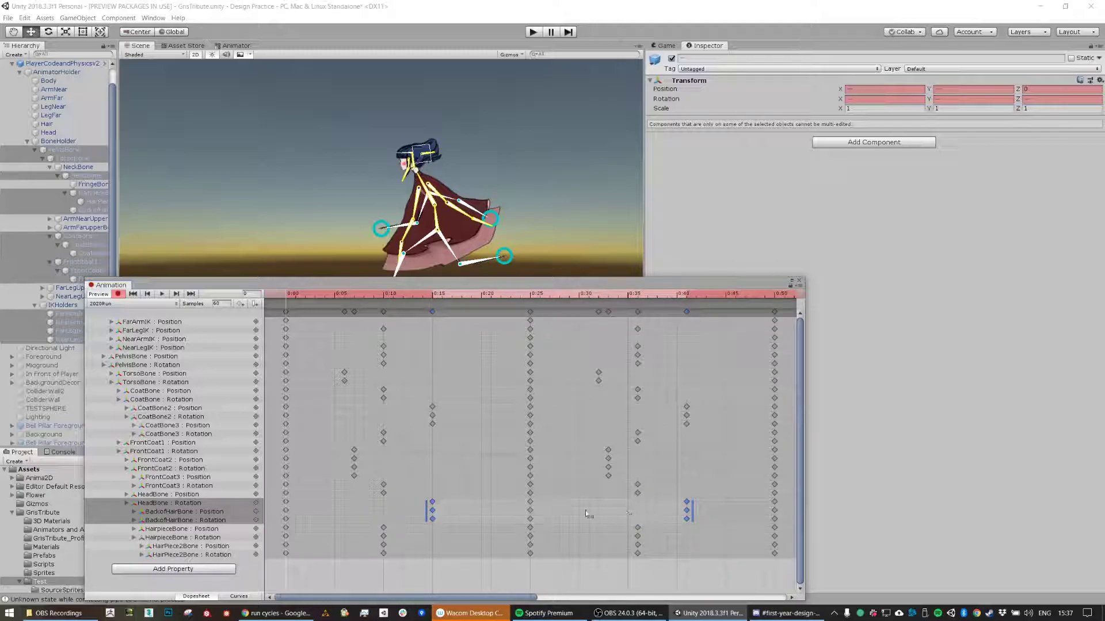
{"action": "left_click", "coordinate": [385, 550]}
{"action": "left_click_drag", "start_coordinate": [395, 549], "coordinate": [394, 549]}
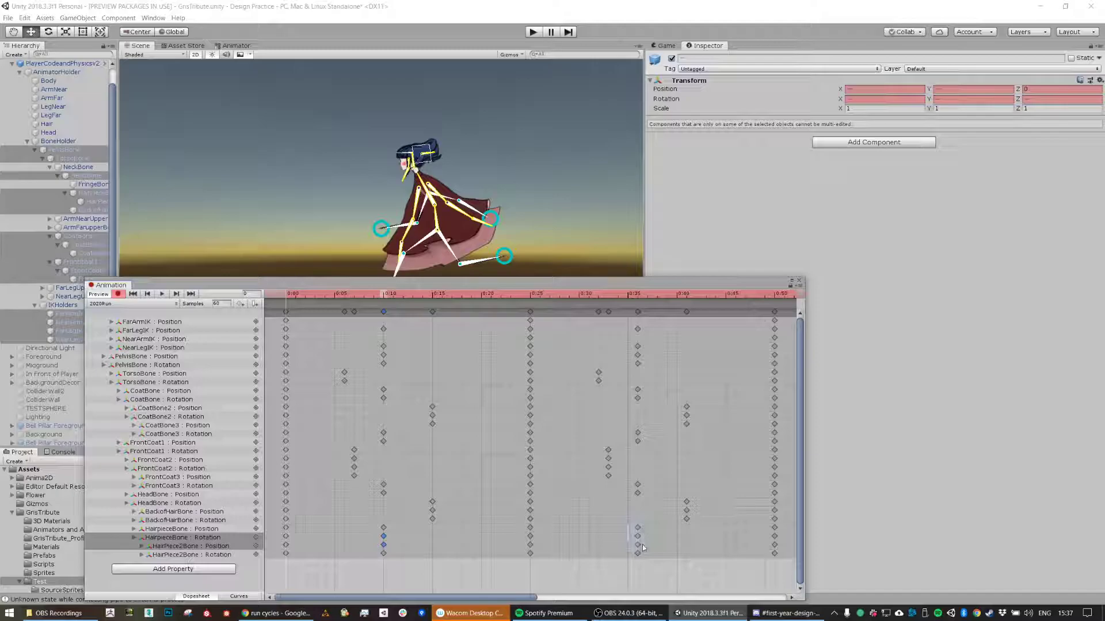
{"action": "left_click_drag", "start_coordinate": [642, 547], "coordinate": [633, 542], "text": "shift"}
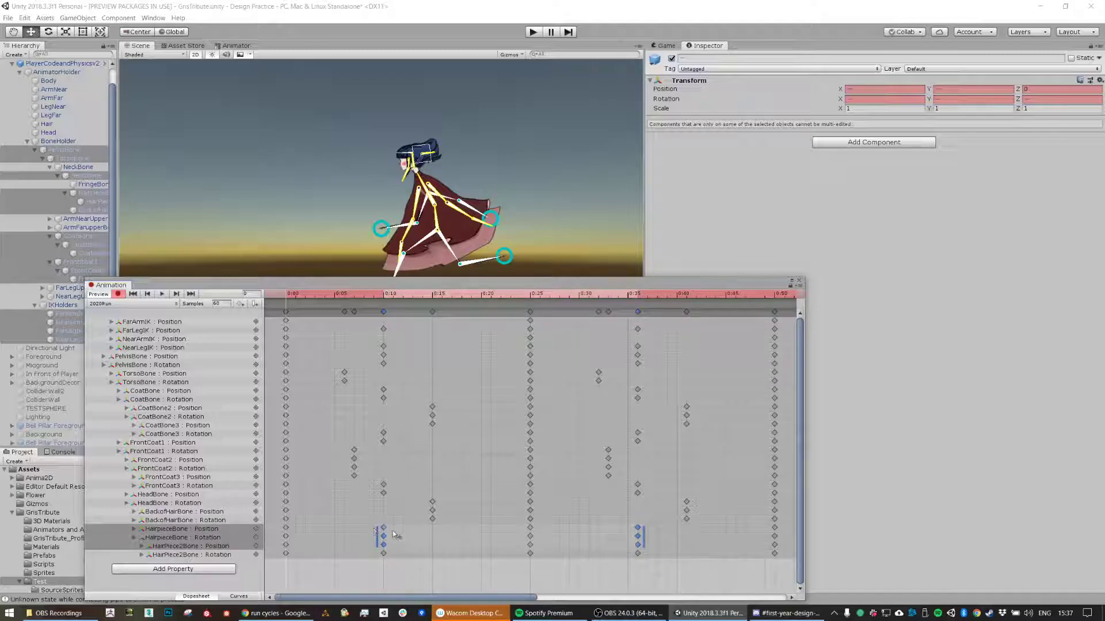
{"action": "left_click_drag", "start_coordinate": [383, 529], "coordinate": [364, 530]}
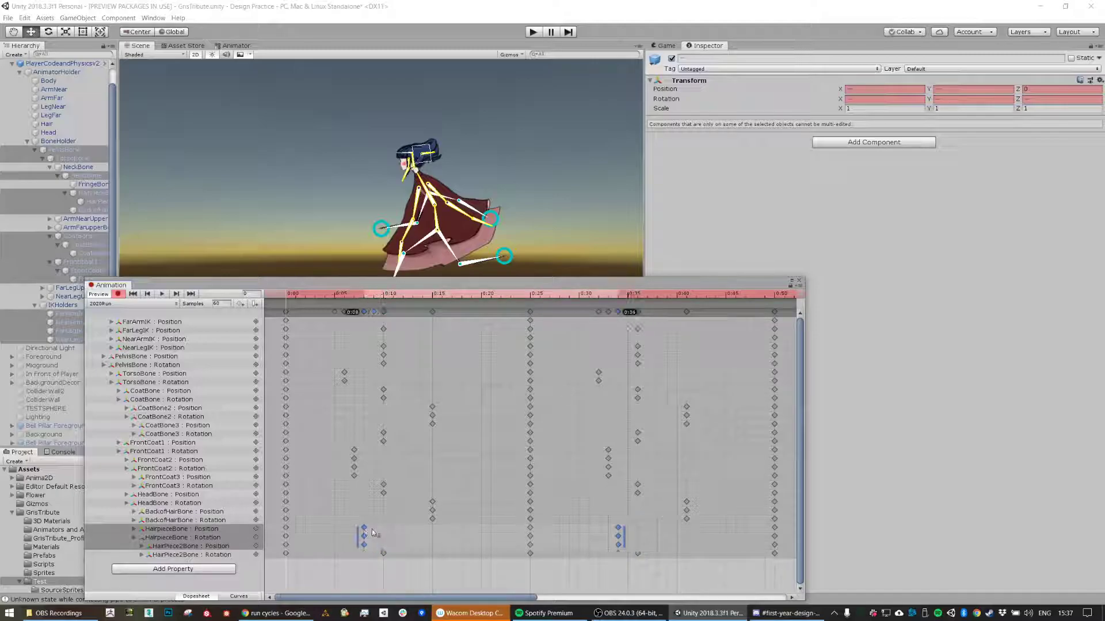
Step: Scrub through the whole run cycle to review the offset coat and hair motion
{"action": "left_click", "coordinate": [295, 294]}
{"action": "left_click_drag", "start_coordinate": [271, 294], "coordinate": [786, 294]}
{"action": "left_click_drag", "start_coordinate": [293, 294], "coordinate": [800, 298]}
Step: Undo the recent keyframe offsets and play the clip to compare the motion
{"action": "key", "text": "ctrl+z"}
{"action": "key", "text": "ctrl+z"}
{"action": "key", "text": "ctrl+z"}
{"action": "key", "text": "ctrl+z"}
{"action": "key", "text": "ctrl+z"}
{"action": "key", "text": "ctrl+z"}
{"action": "key", "text": "ctrl+z"}
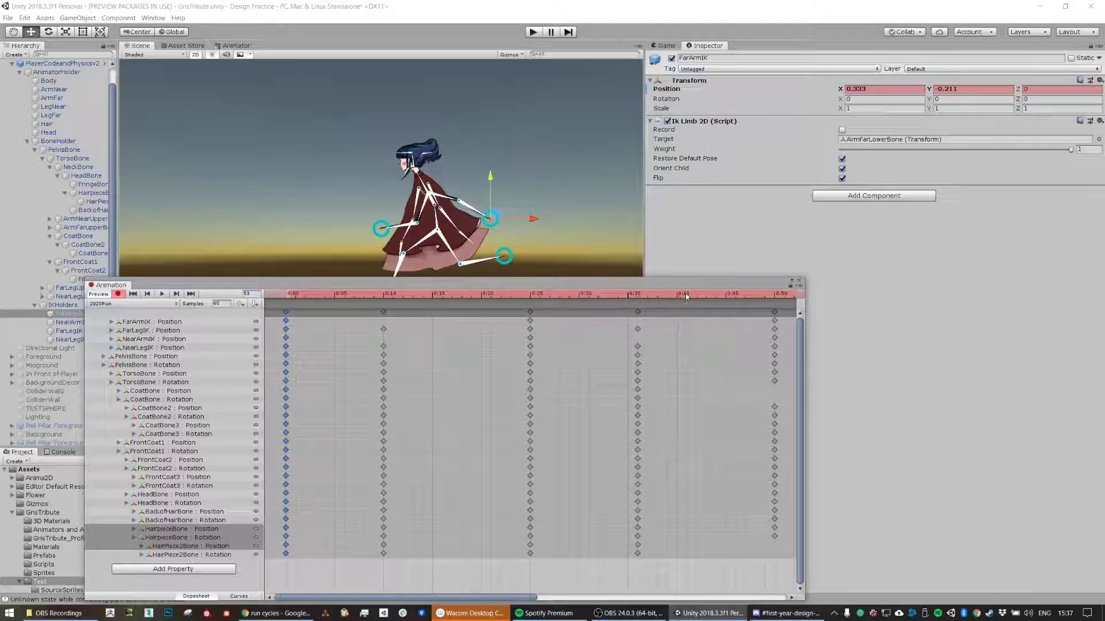
{"action": "key", "text": "ctrl+z"}
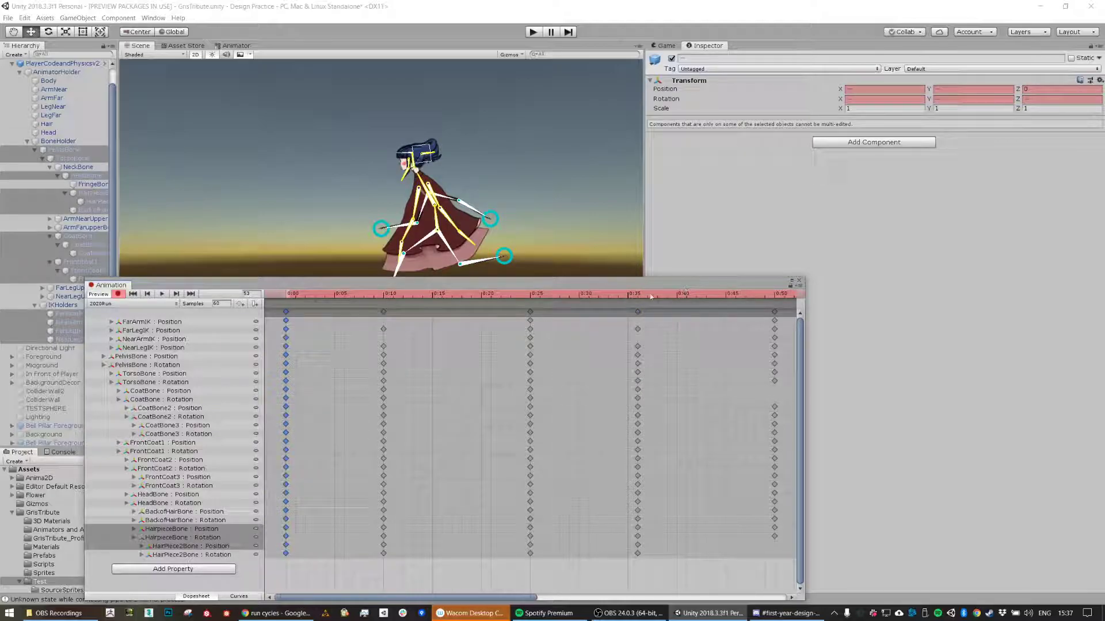
{"action": "left_click", "coordinate": [162, 295]}
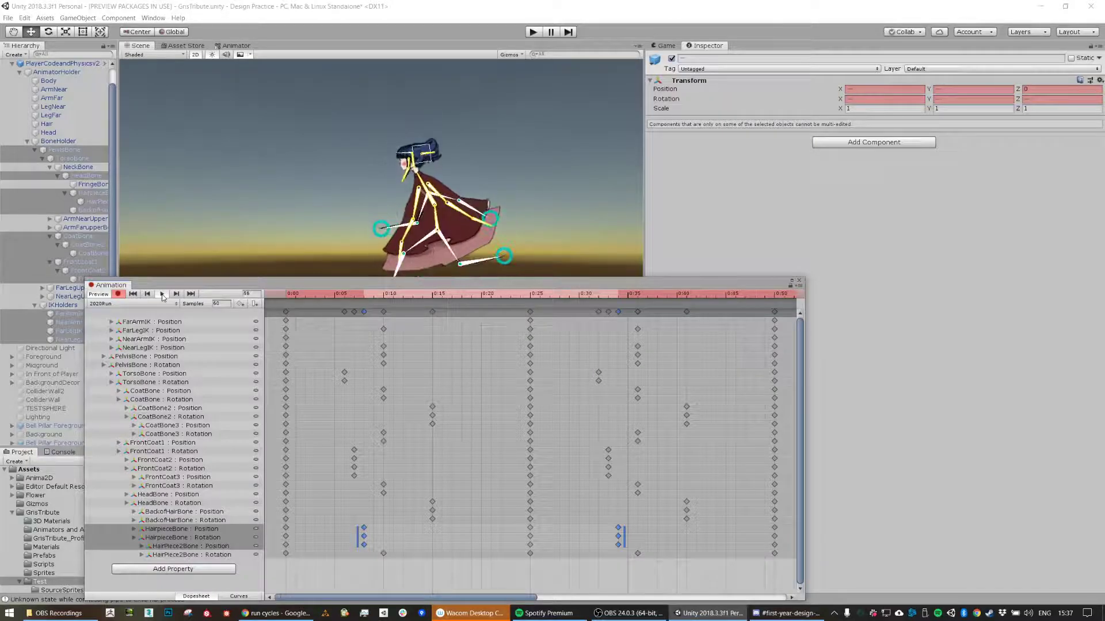
Step: Bring the character's feet into view, shift the Animation window clear of the hierarchy, and select FarLegIK
{"action": "left_click_drag", "start_coordinate": [295, 294], "coordinate": [491, 298]}
{"action": "middle_click_drag", "start_coordinate": [502, 201], "coordinate": [510, 133]}
{"action": "scroll", "coordinate": [459, 209], "scroll_direction": "up", "scroll_amount": 2}
{"action": "scroll", "coordinate": [78, 198], "scroll_direction": "down", "scroll_amount": 1}
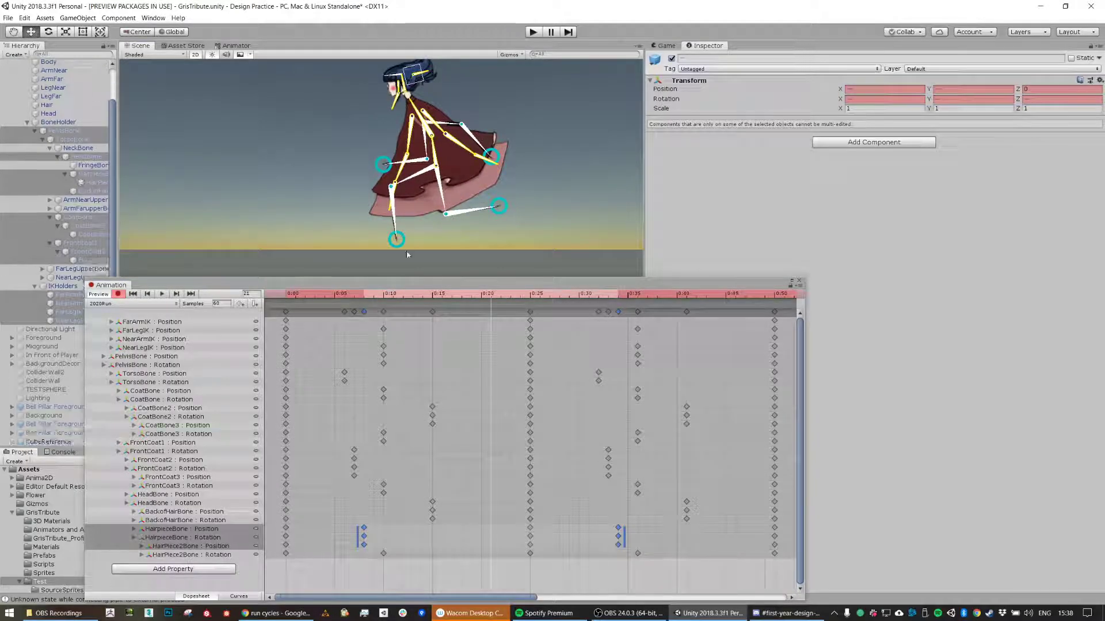
{"action": "left_click", "coordinate": [76, 254]}
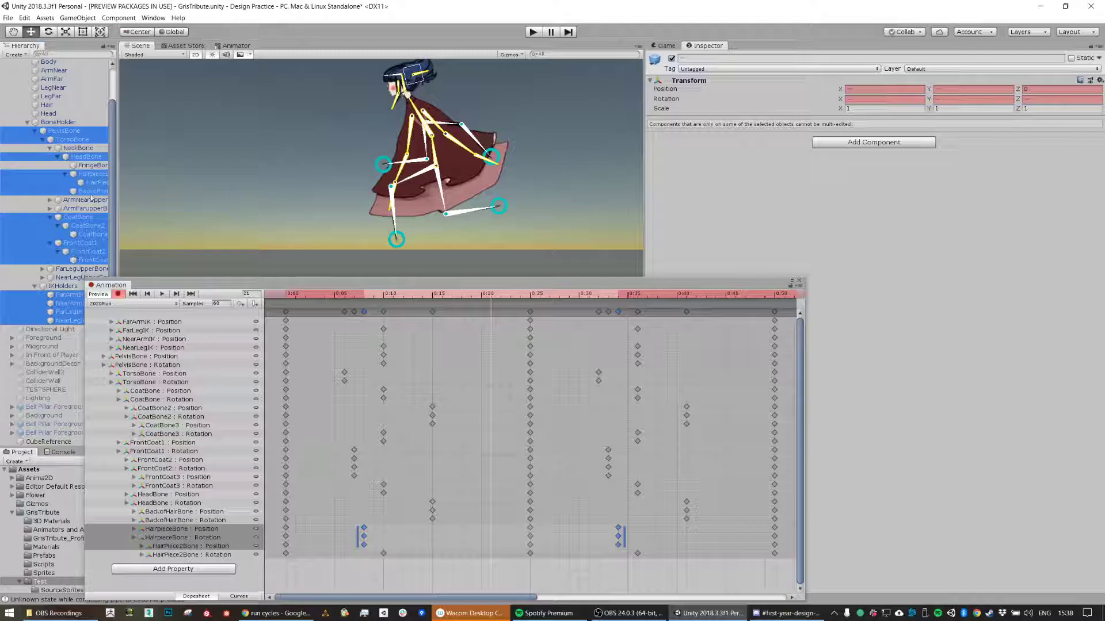
{"action": "left_click_drag", "start_coordinate": [162, 285], "coordinate": [220, 284]}
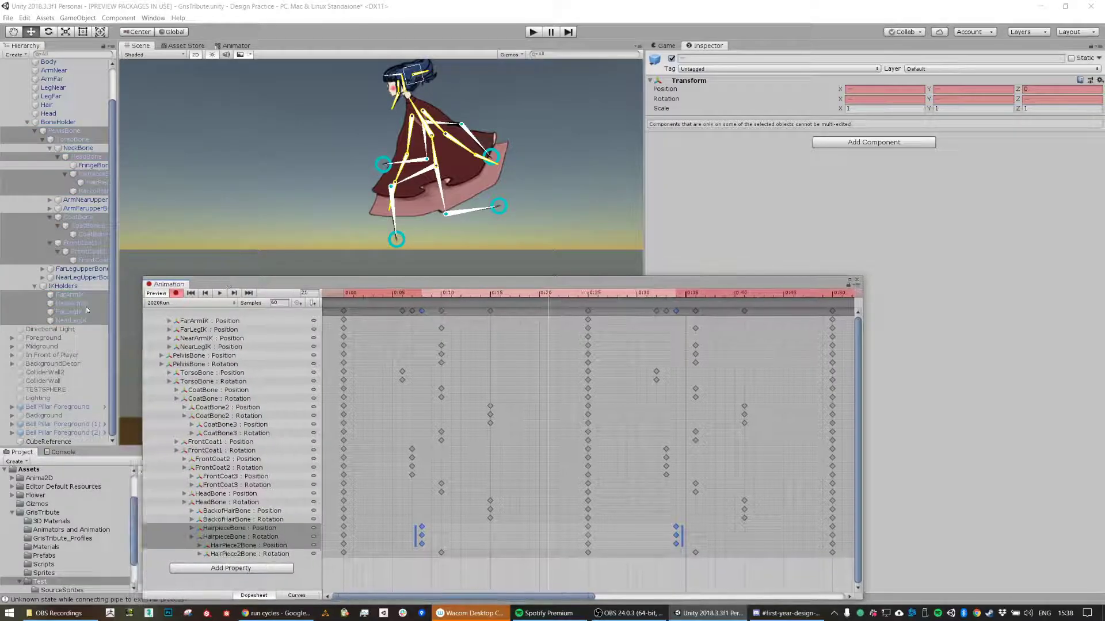
{"action": "left_click", "coordinate": [71, 312]}
Step: Try lowering FarLegIK to the ground at frame 15, to about Y -0.72
{"action": "left_click_drag", "start_coordinate": [421, 295], "coordinate": [492, 313]}
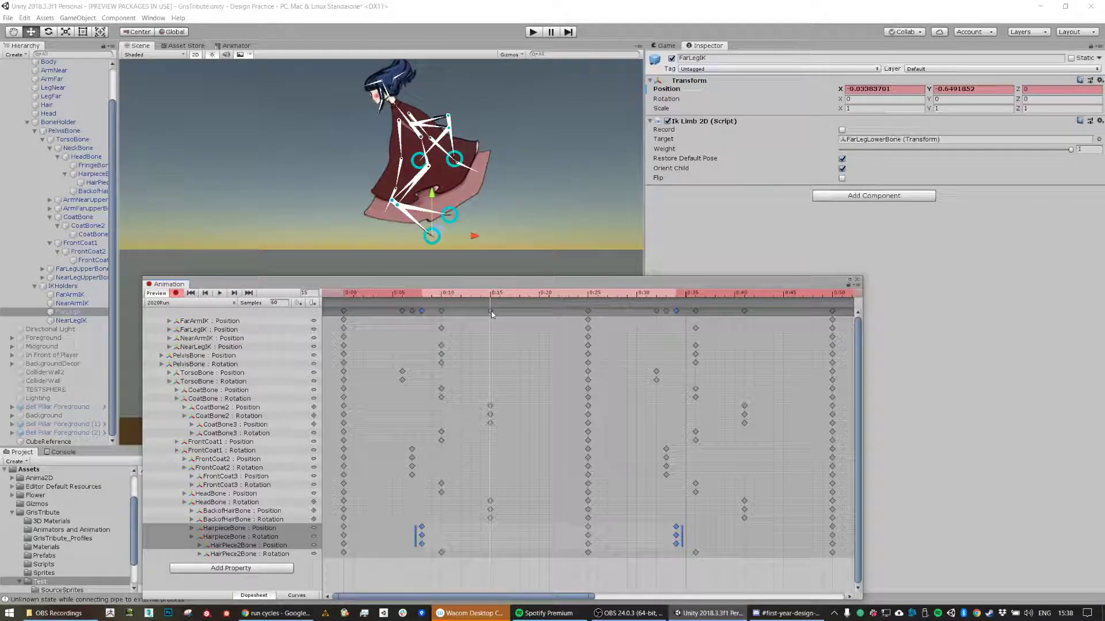
{"action": "left_click_drag", "start_coordinate": [442, 233], "coordinate": [447, 246]}
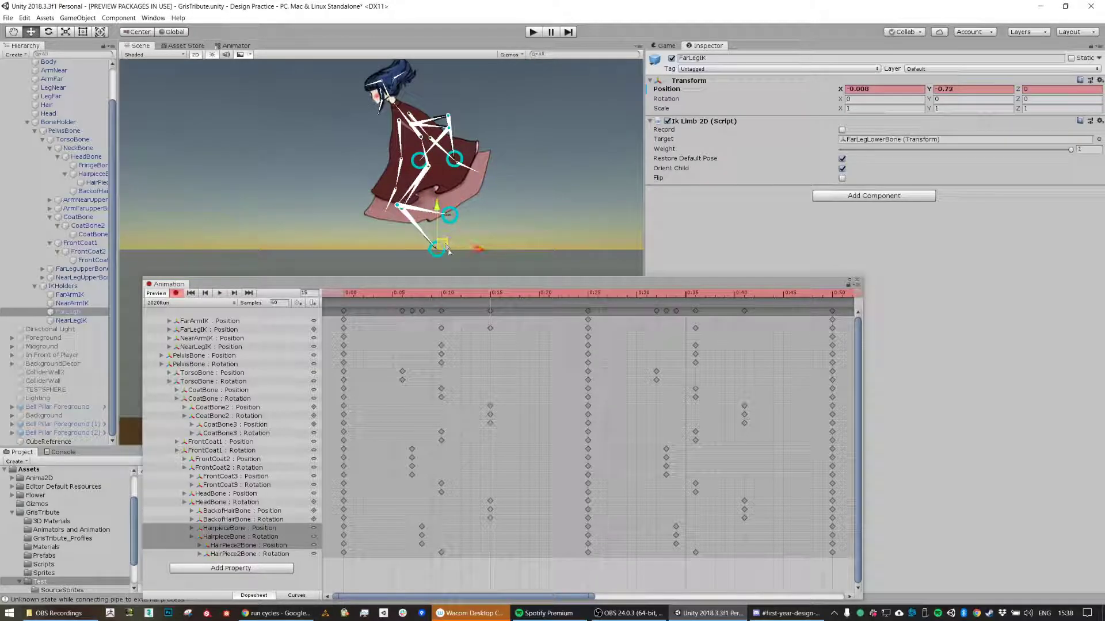
{"action": "left_click_drag", "start_coordinate": [507, 292], "coordinate": [489, 306]}
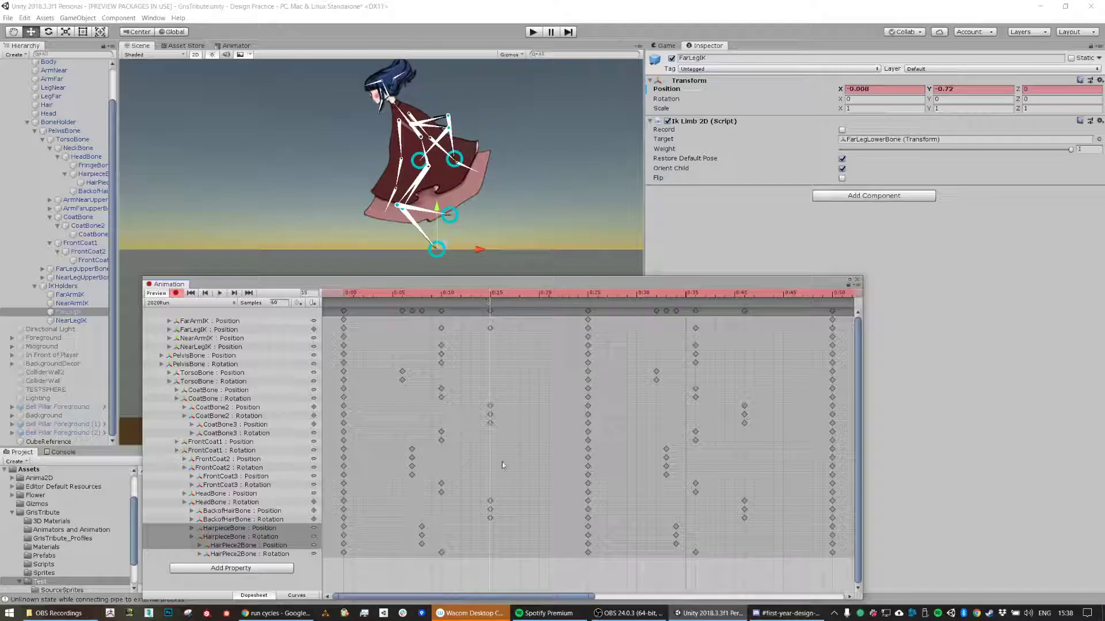
Step: Lower FarLegIK to the ground at Y -0.721 on frame 18 and scrub the preceding frames to check the foot contact
{"action": "mouse_move", "coordinate": [516, 297]}
{"action": "left_mouse_down"}
{"action": "mouse_move", "coordinate": [547, 300]}
{"action": "mouse_move", "coordinate": [529, 300]}
{"action": "left_mouse_up"}
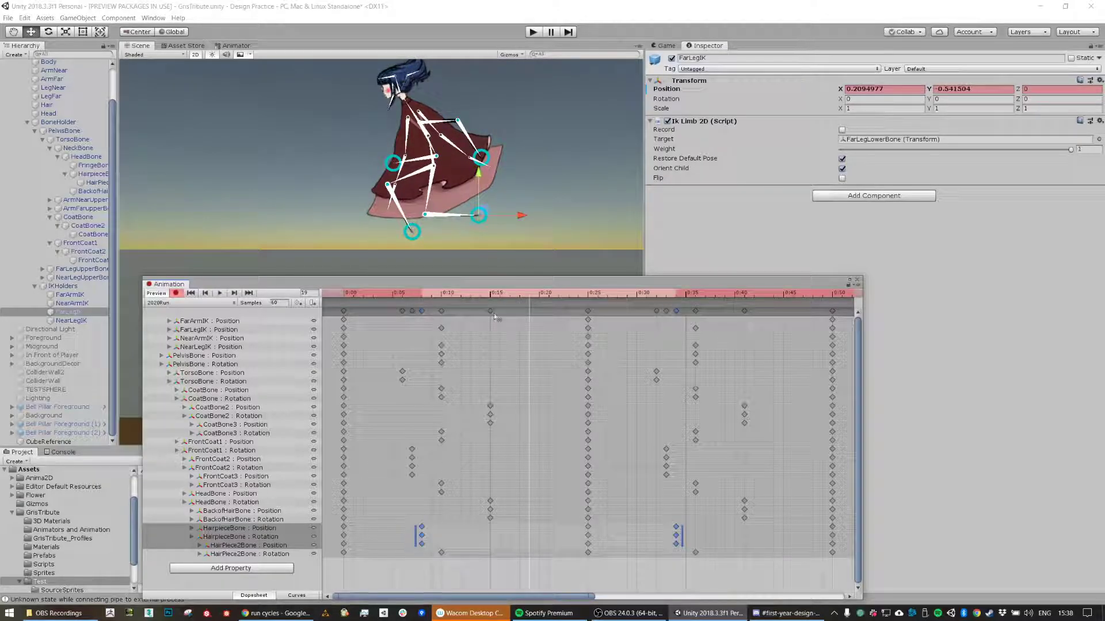
{"action": "left_click_drag", "start_coordinate": [521, 294], "coordinate": [519, 320]}
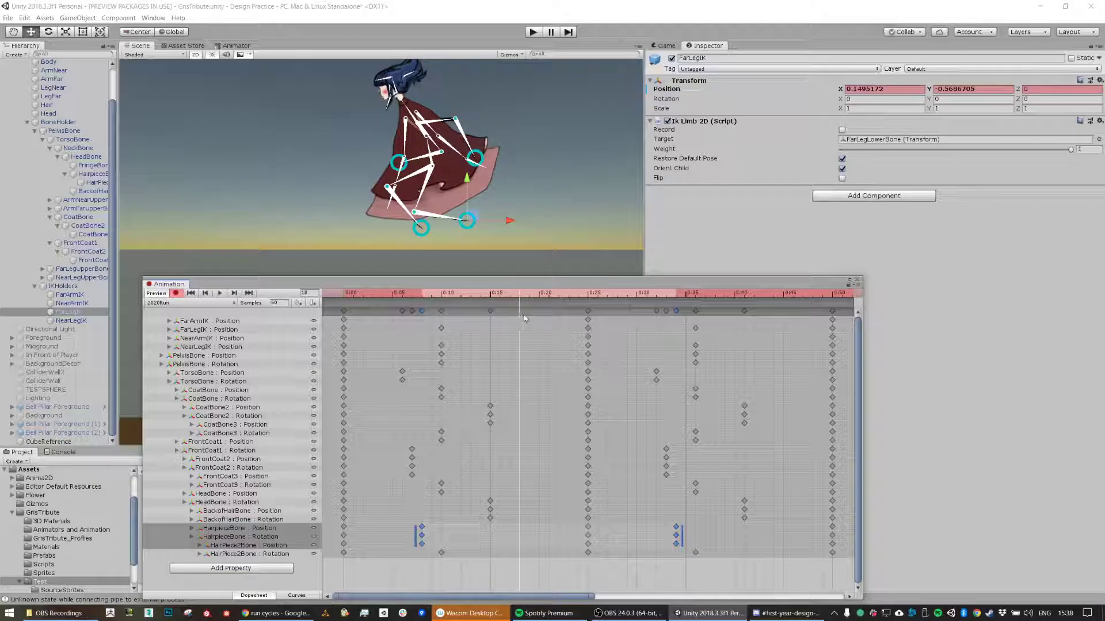
{"action": "left_click_drag", "start_coordinate": [468, 182], "coordinate": [467, 213]}
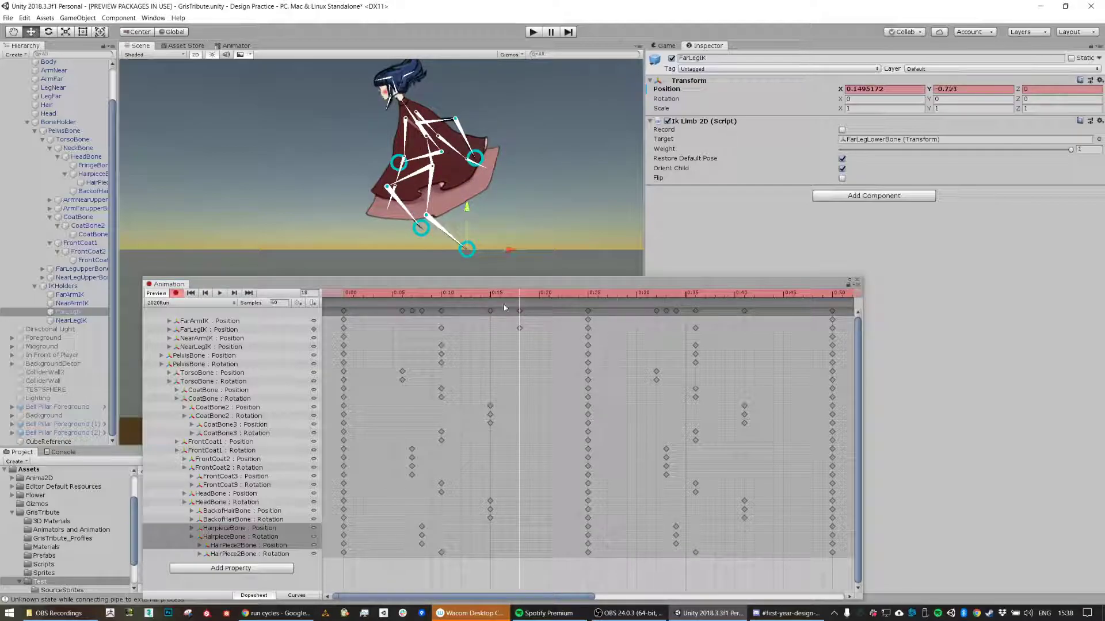
{"action": "left_click_drag", "start_coordinate": [511, 296], "coordinate": [441, 295]}
{"action": "left_click_drag", "start_coordinate": [392, 304], "coordinate": [491, 314]}
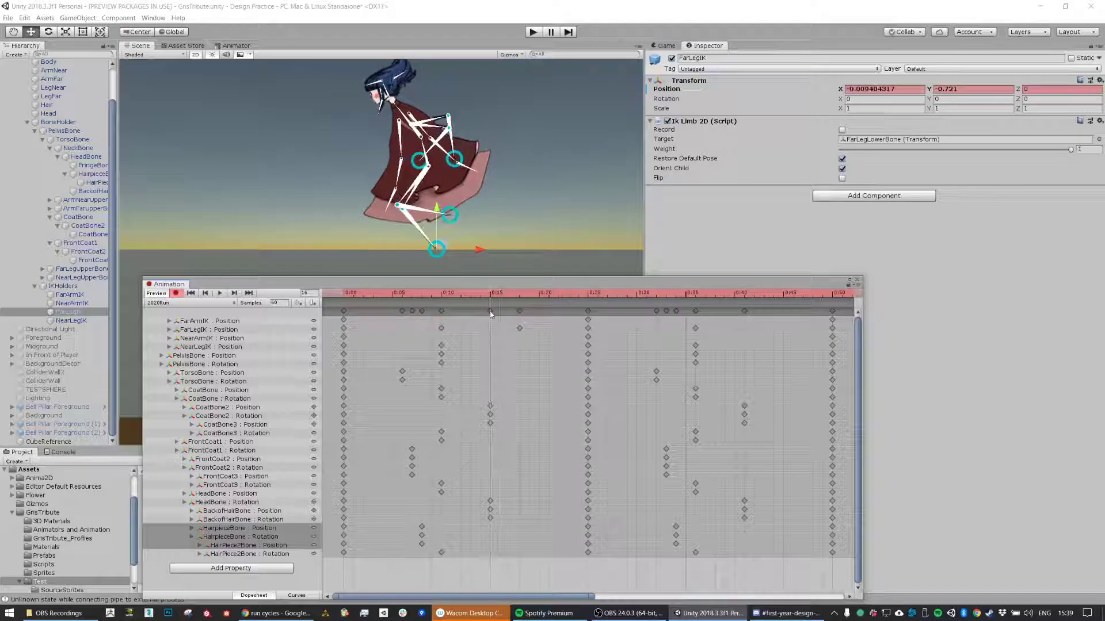
{"action": "left_click_drag", "start_coordinate": [491, 314], "coordinate": [520, 316]}
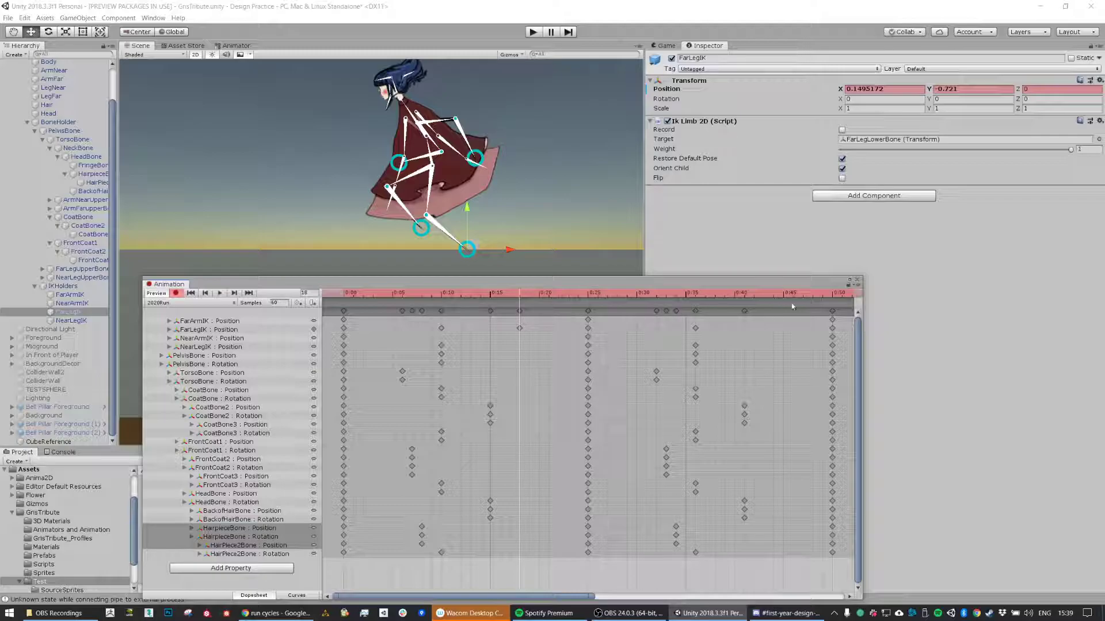
Step: Lower NearLegIK alone to the ground at frame 43, to about Y -0.72
{"action": "left_click", "coordinate": [86, 320], "text": "ctrl"}
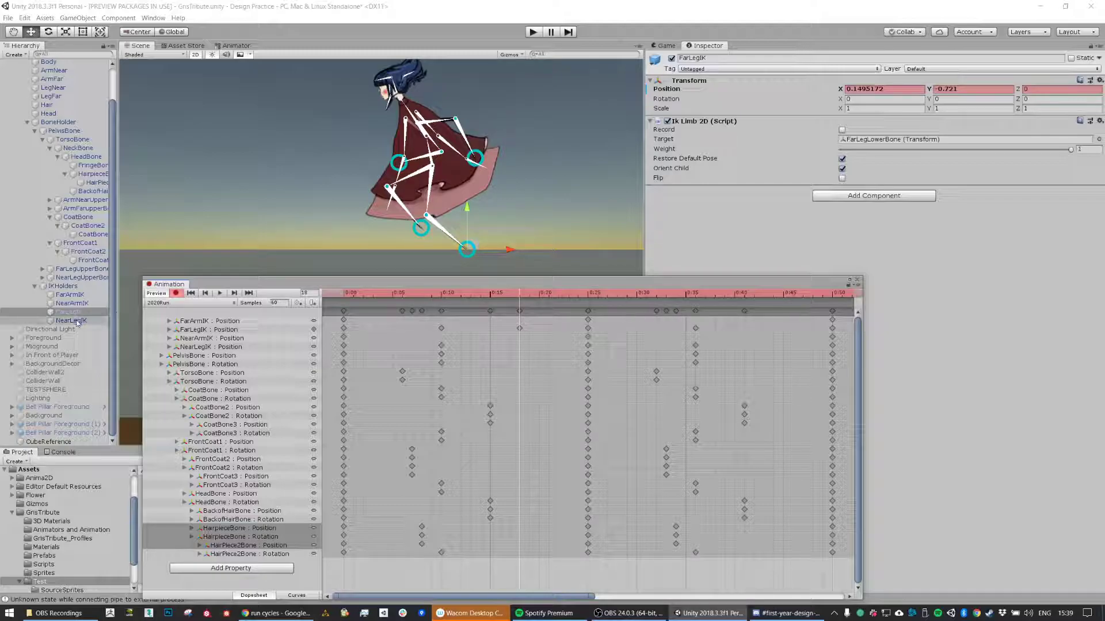
{"action": "left_click_drag", "start_coordinate": [774, 297], "coordinate": [766, 295]}
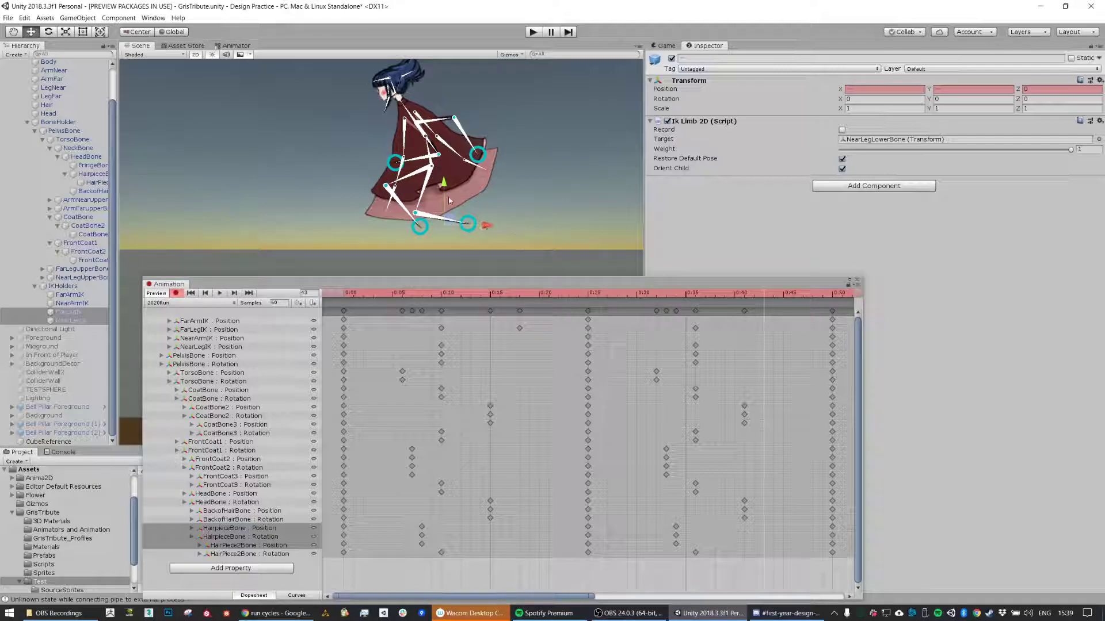
{"action": "left_click_drag", "start_coordinate": [447, 190], "coordinate": [453, 216]}
{"action": "key", "text": "ctrl+z"}
{"action": "left_click", "coordinate": [73, 295]}
{"action": "left_click", "coordinate": [73, 312]}
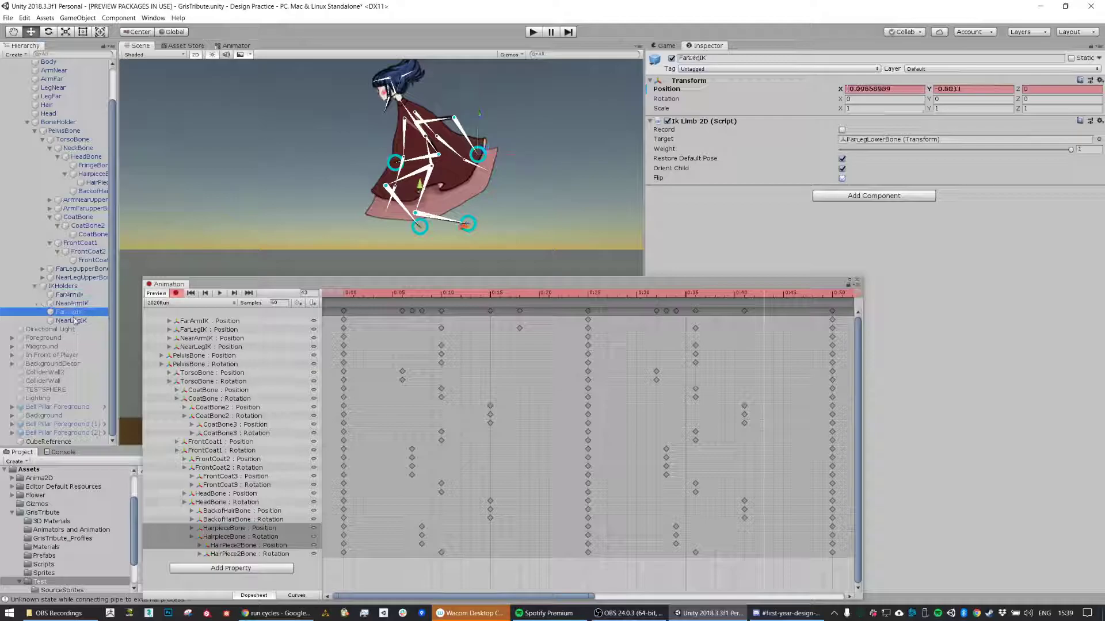
{"action": "left_click", "coordinate": [75, 322]}
{"action": "left_click_drag", "start_coordinate": [468, 182], "coordinate": [464, 207]}
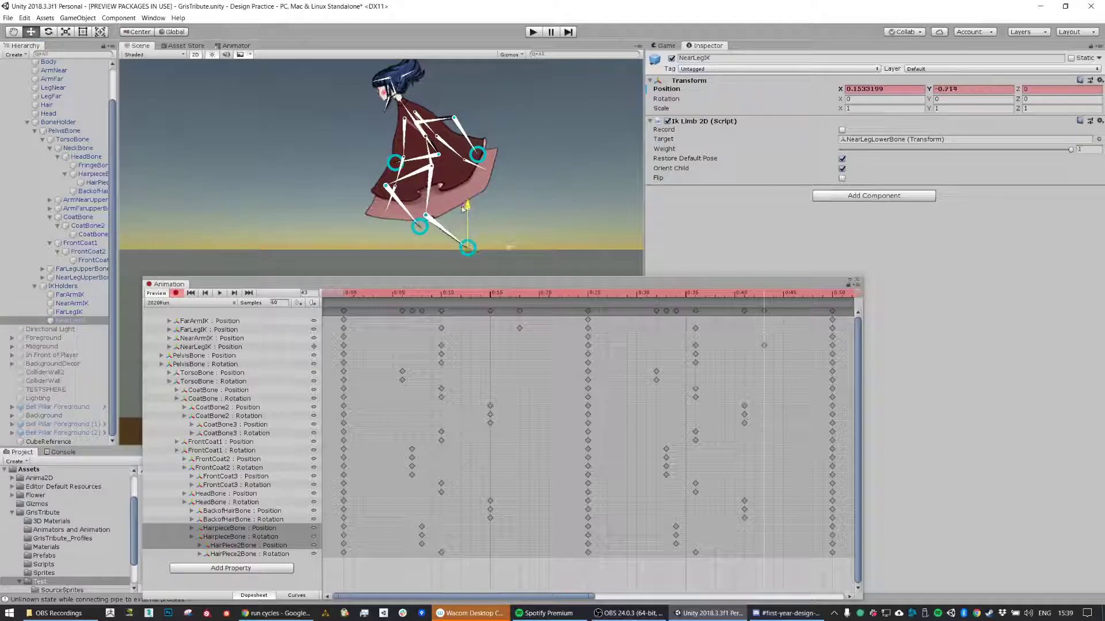
Step: Play back the run cycle to check the new foot contacts and the loop length
{"action": "left_click_drag", "start_coordinate": [561, 284], "coordinate": [590, 301]}
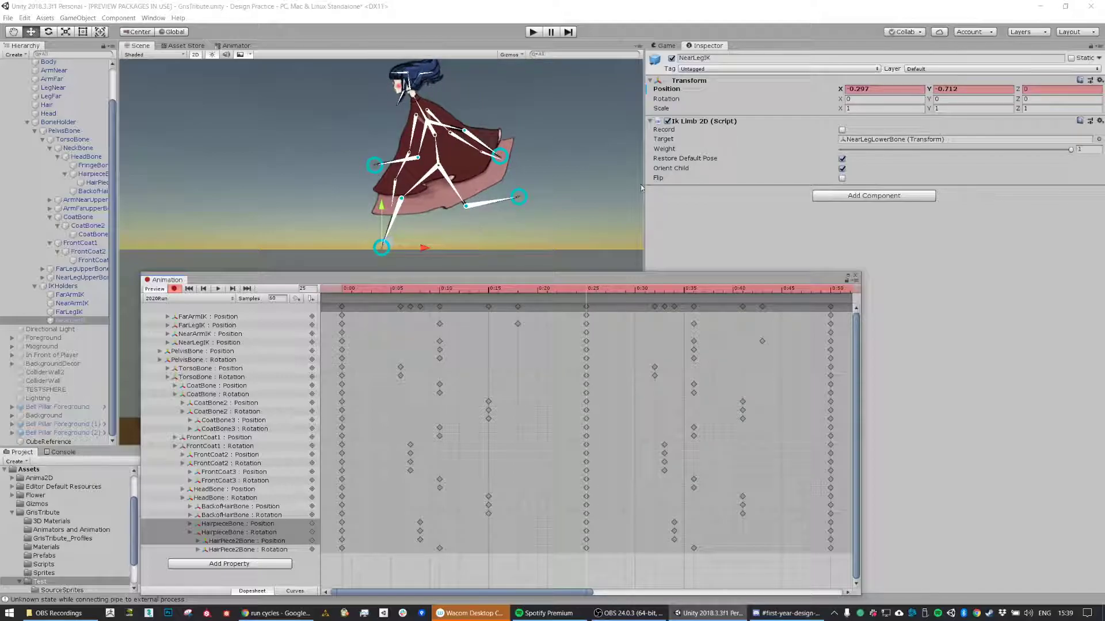
{"action": "left_click", "coordinate": [218, 289]}
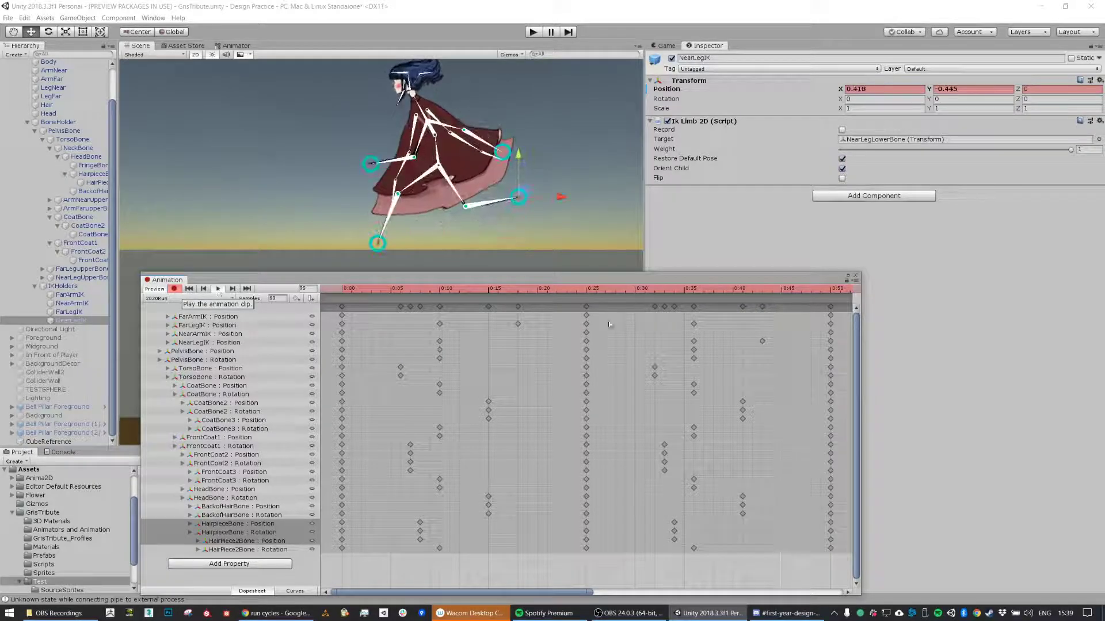
{"action": "scroll", "coordinate": [798, 356], "scroll_direction": "down", "scroll_amount": 2}
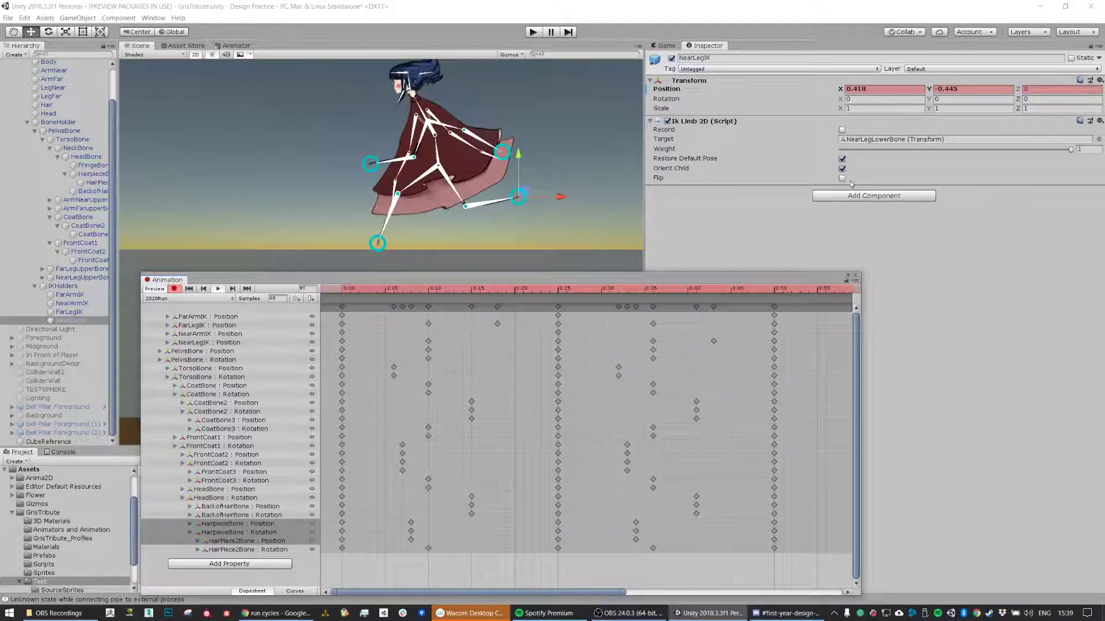
{"action": "left_click", "coordinate": [217, 289]}
Step: Delete the stray FrontCoat3 position keyframe at 1:15, past the end of the cycle
{"action": "scroll", "coordinate": [810, 368], "scroll_direction": "down", "scroll_amount": 1}
{"action": "scroll", "coordinate": [810, 368], "scroll_direction": "down", "scroll_amount": 3}
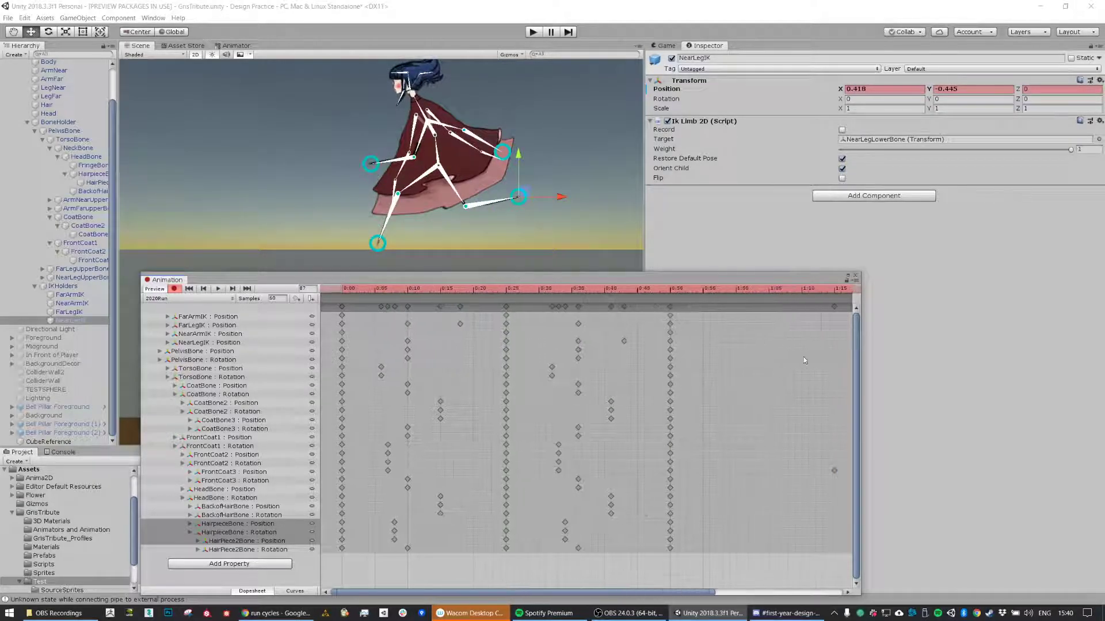
{"action": "left_click", "coordinate": [765, 308]}
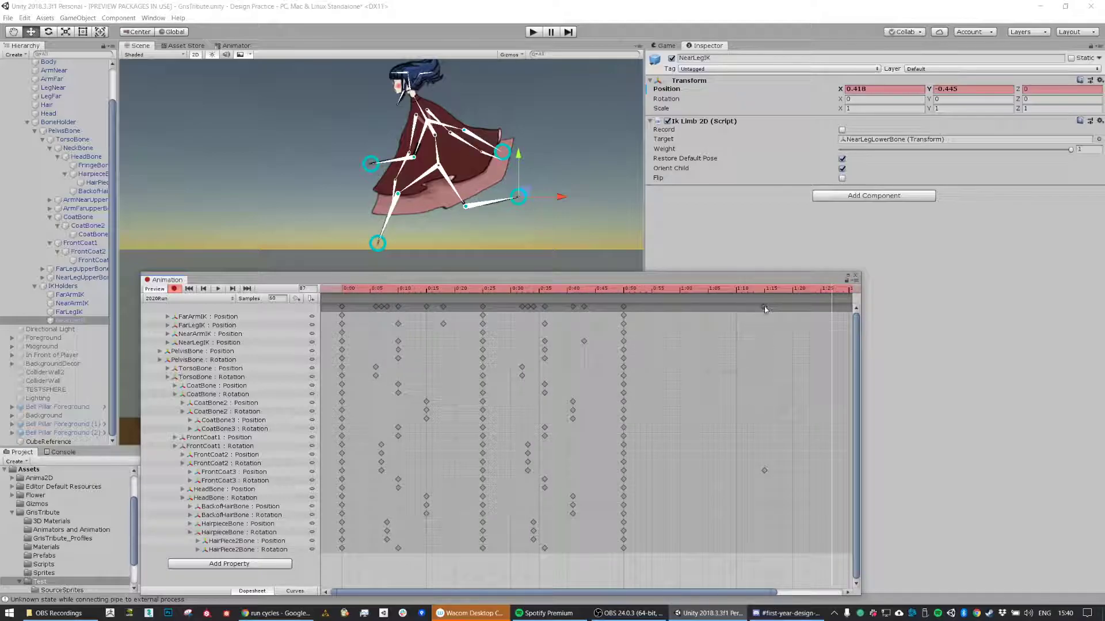
{"action": "left_click", "coordinate": [764, 308]}
{"action": "key", "text": "Delete"}
Step: Play the clip and check the timeline beyond frame 50 for any remaining stray keyframes
{"action": "left_click", "coordinate": [219, 290]}
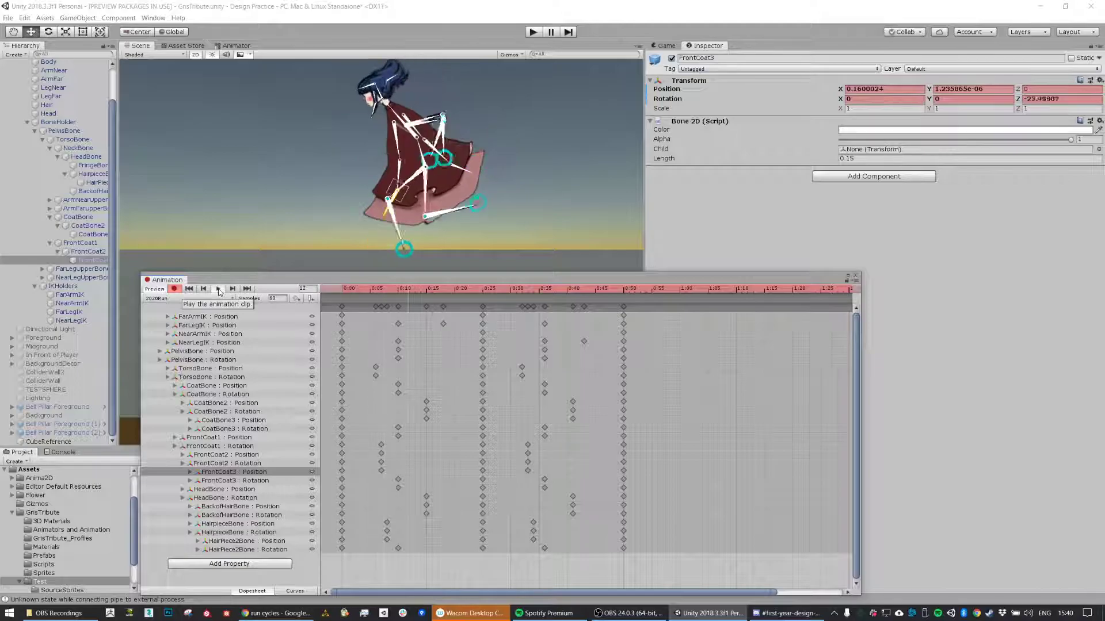
{"action": "left_click", "coordinate": [219, 290]}
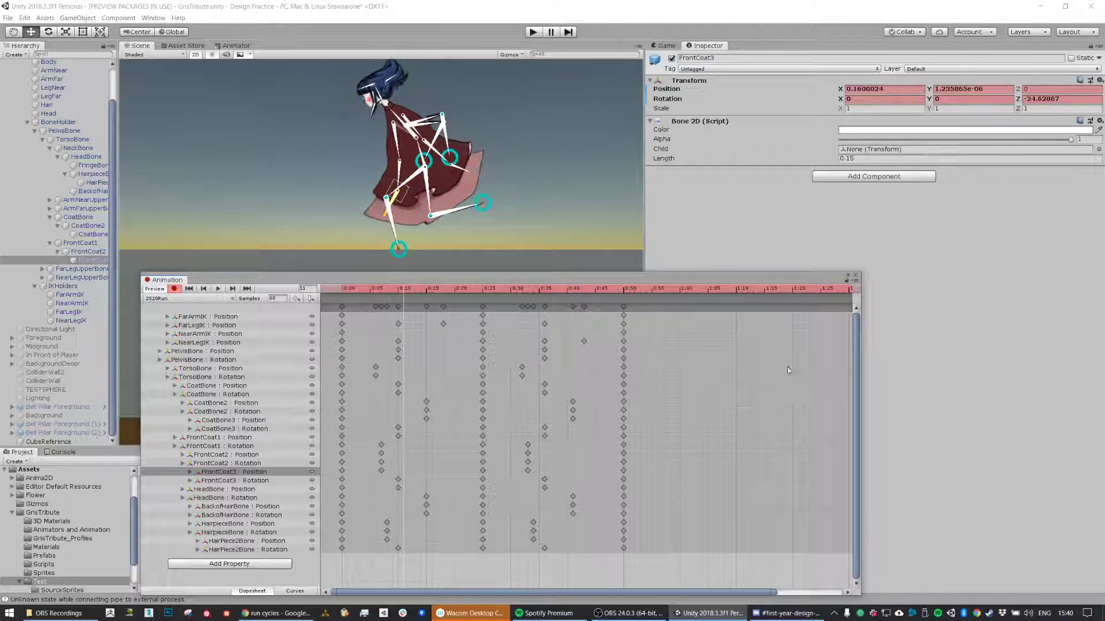
{"action": "scroll", "coordinate": [786, 369], "scroll_direction": "down", "scroll_amount": 3}
{"action": "key", "text": "Delete"}
{"action": "scroll", "coordinate": [744, 339], "scroll_direction": "down", "scroll_amount": 3}
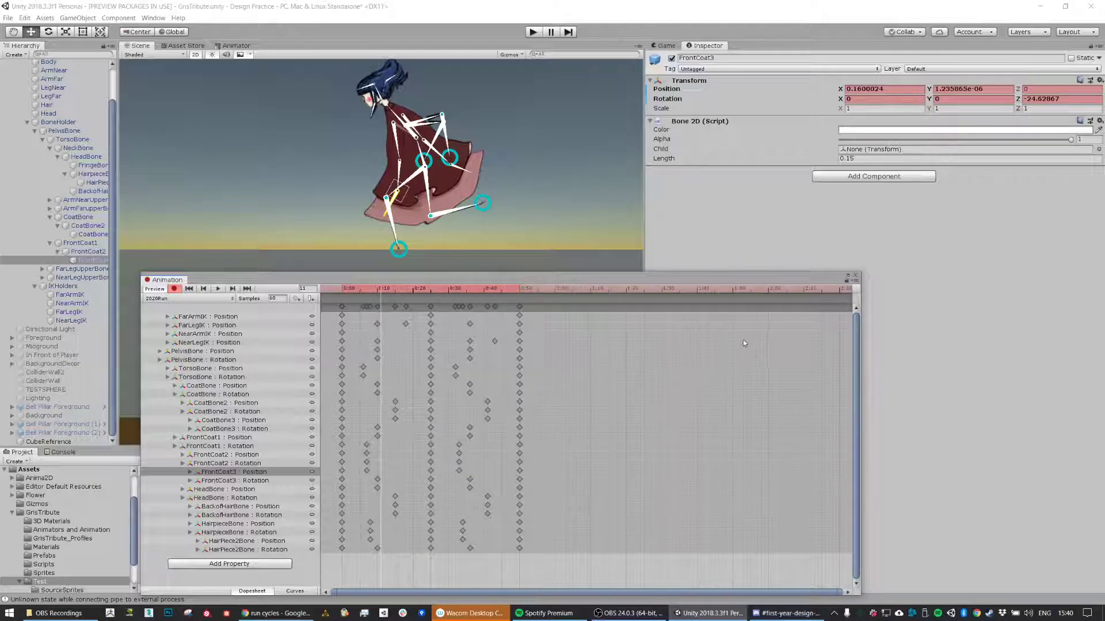
{"action": "left_click", "coordinate": [219, 290]}
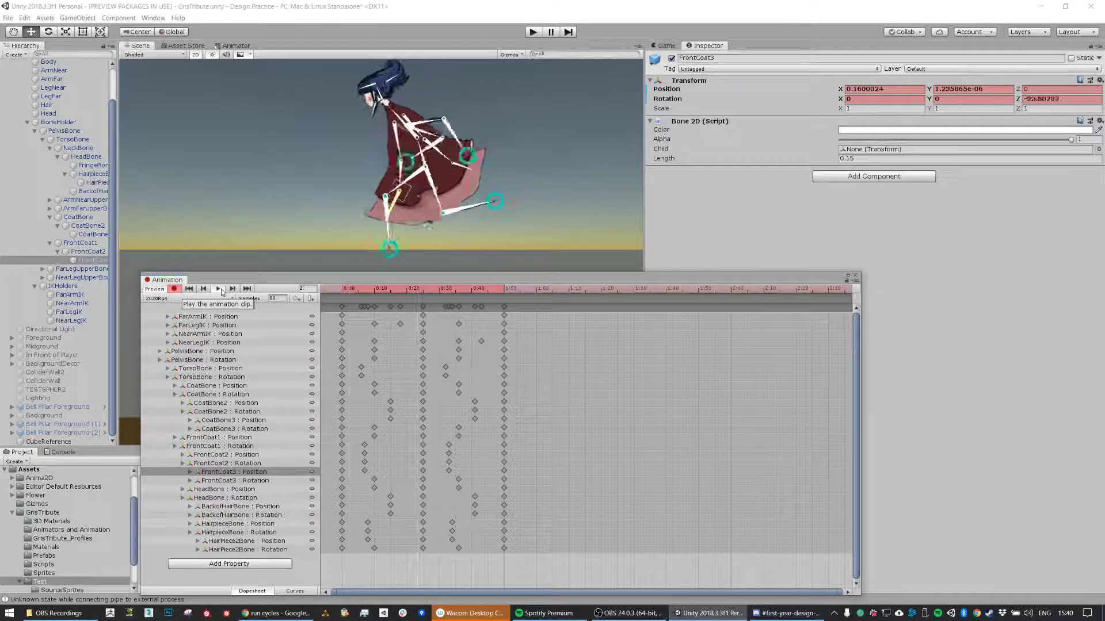
Step: Copy all frame 0 keyframes onto frame 50 and play the loop
{"action": "left_click", "coordinate": [342, 306]}
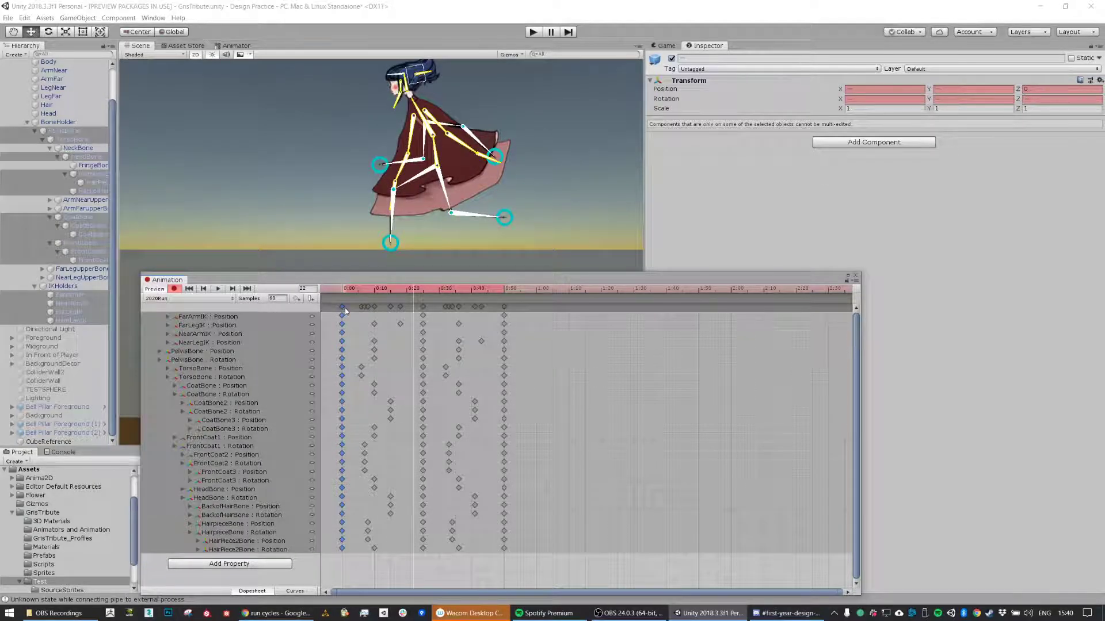
{"action": "left_click", "coordinate": [505, 289]}
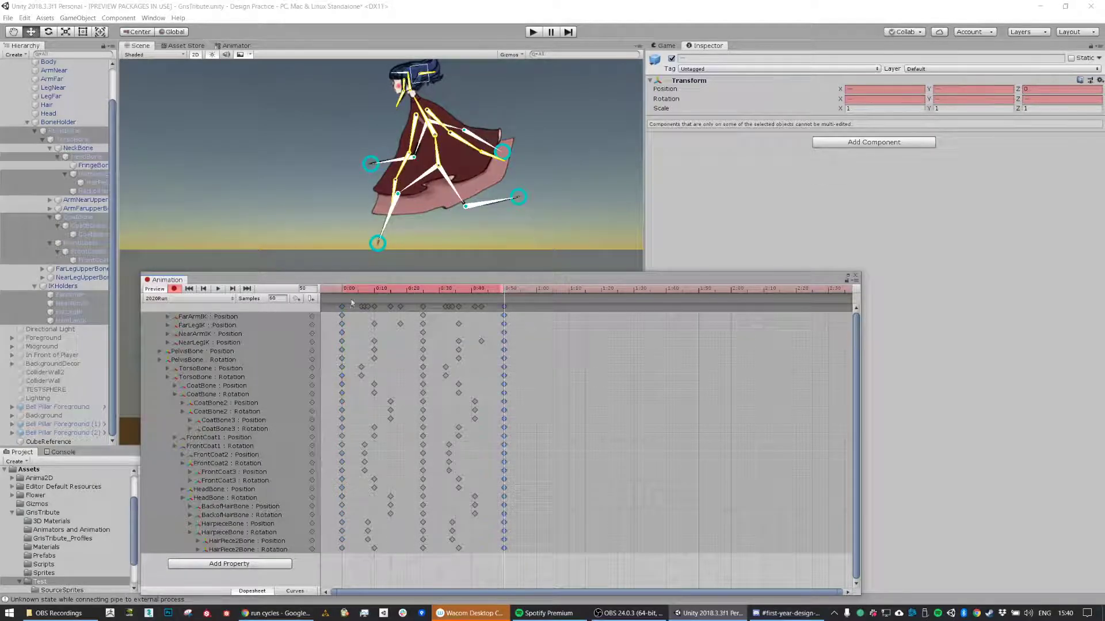
{"action": "left_click", "coordinate": [221, 289]}
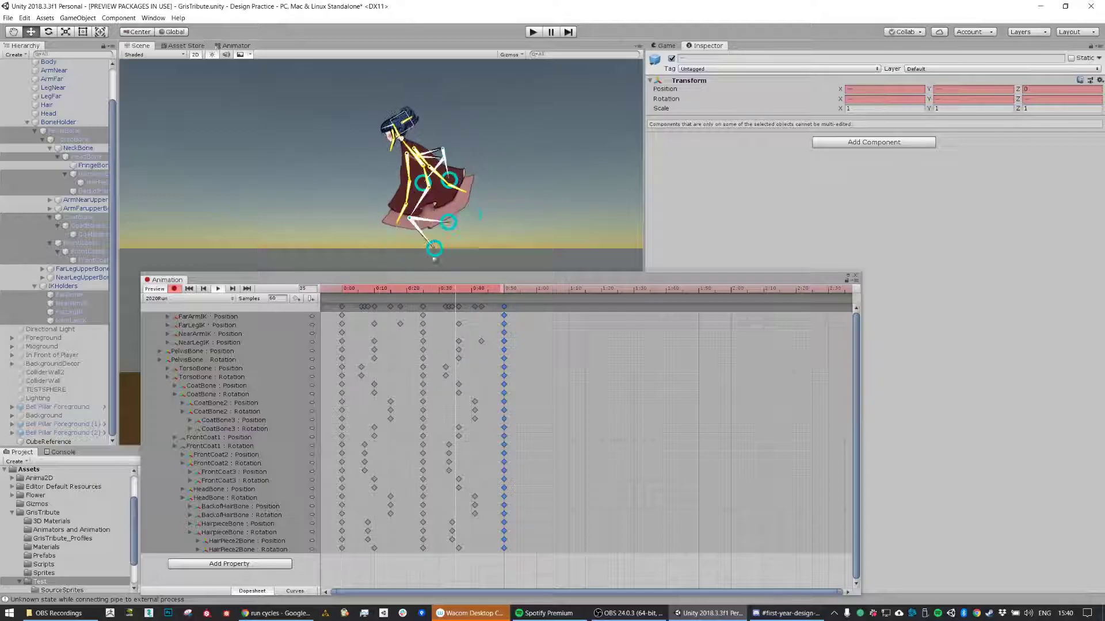
Step: Rotate BackofHairBone to about -93.78 degrees at frame 18
{"action": "left_click", "coordinate": [218, 290]}
{"action": "left_click_drag", "start_coordinate": [394, 287], "coordinate": [400, 288]}
{"action": "scroll", "coordinate": [412, 123], "scroll_direction": "up", "scroll_amount": 5}
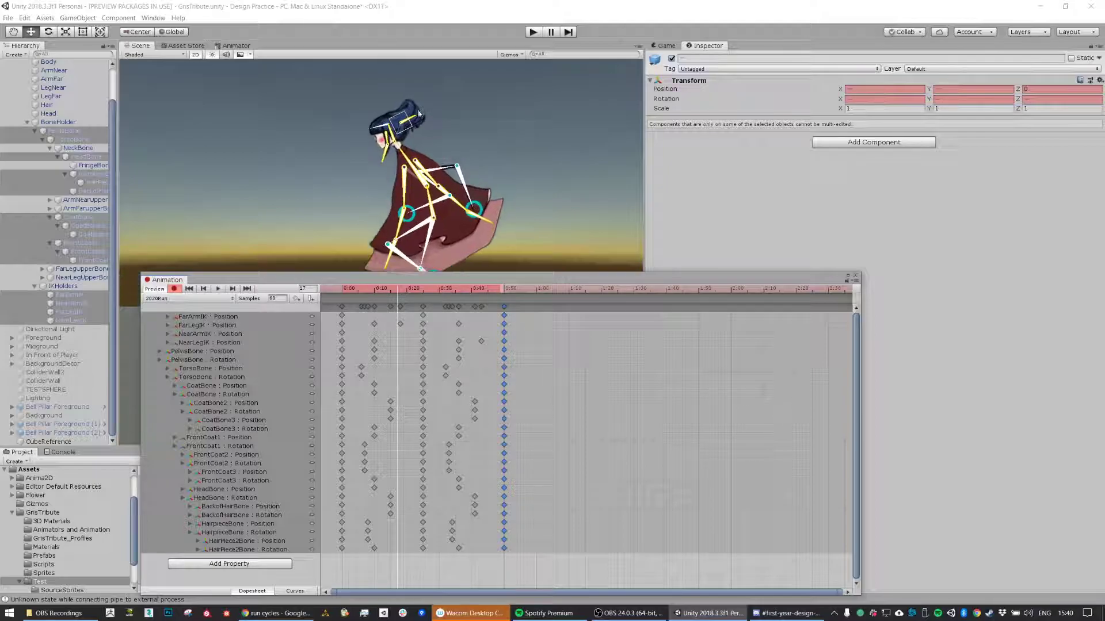
{"action": "left_click", "coordinate": [411, 122]}
{"action": "left_click_drag", "start_coordinate": [374, 285], "coordinate": [401, 306]}
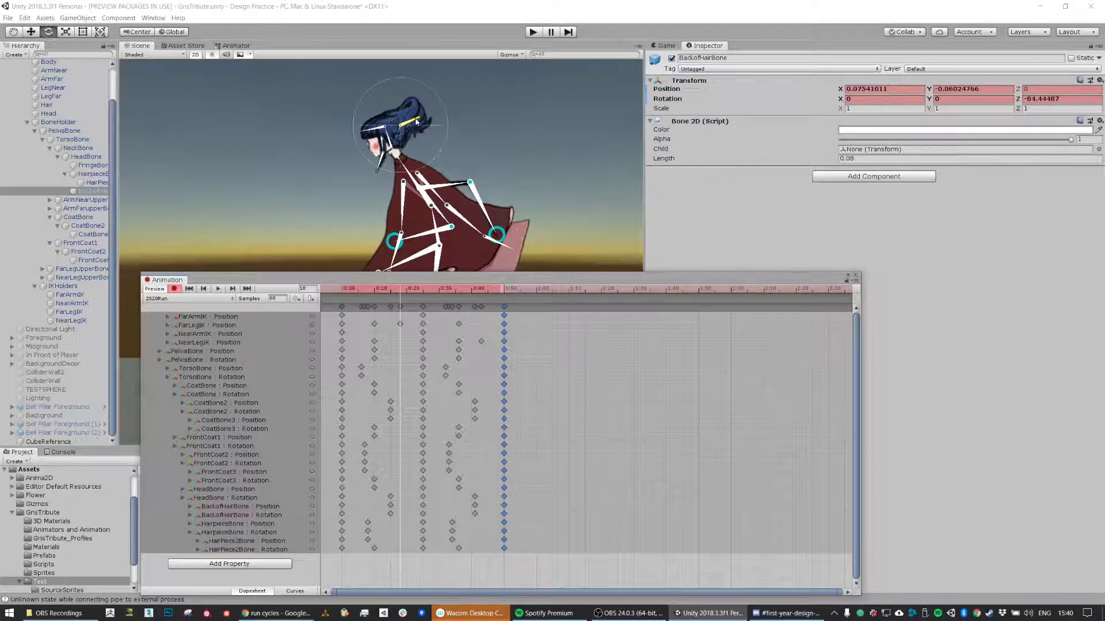
{"action": "left_click_drag", "start_coordinate": [426, 102], "coordinate": [440, 108]}
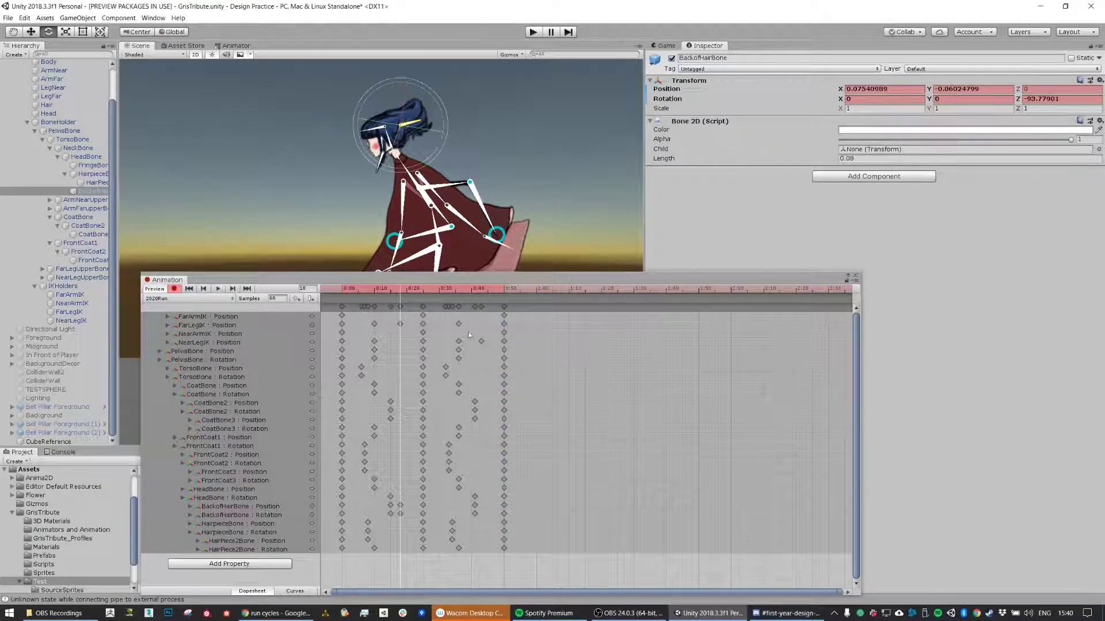
Step: Copy the BackofHairBone rotation keyframe from frame 18 to frame 45, and select HairpieceBone
{"action": "left_click", "coordinate": [399, 513]}
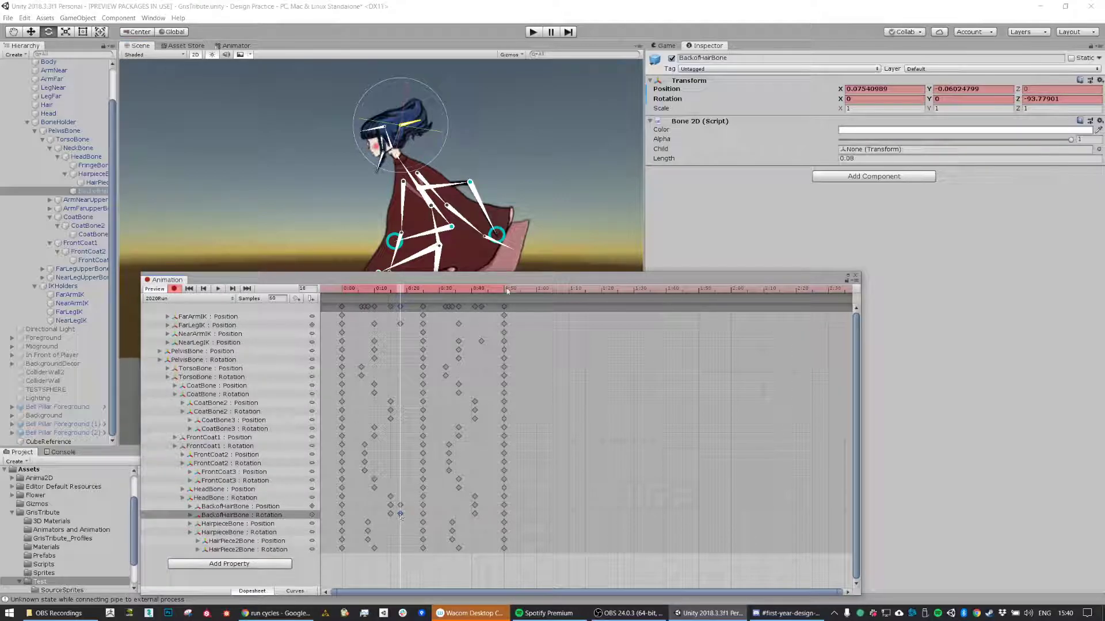
{"action": "left_click", "coordinate": [485, 292]}
{"action": "left_click_drag", "start_coordinate": [485, 291], "coordinate": [511, 310]}
{"action": "key", "text": "ctrl+v"}
{"action": "left_click", "coordinate": [405, 141]}
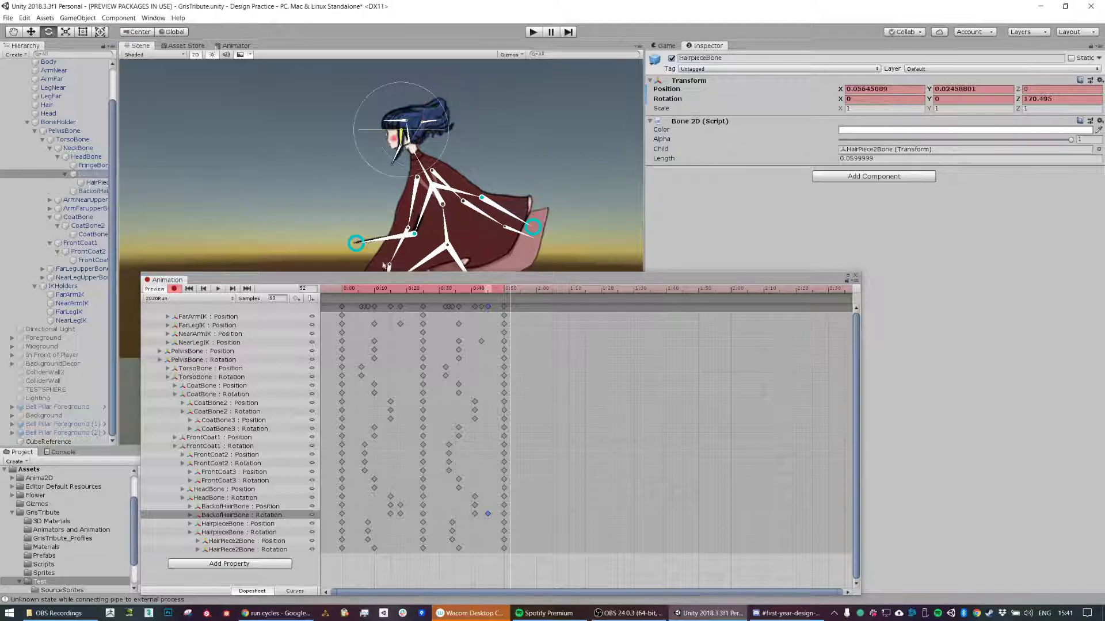
Step: Rotate HairpieceBone to about 172.48 degrees and HairPiece2Bone to about -17.24 degrees at frame 15, and copy their keyframes to frame 43
{"action": "mouse_move", "coordinate": [398, 292]}
{"action": "left_mouse_down"}
{"action": "mouse_move", "coordinate": [302, 292]}
{"action": "mouse_move", "coordinate": [393, 302]}
{"action": "left_mouse_up"}
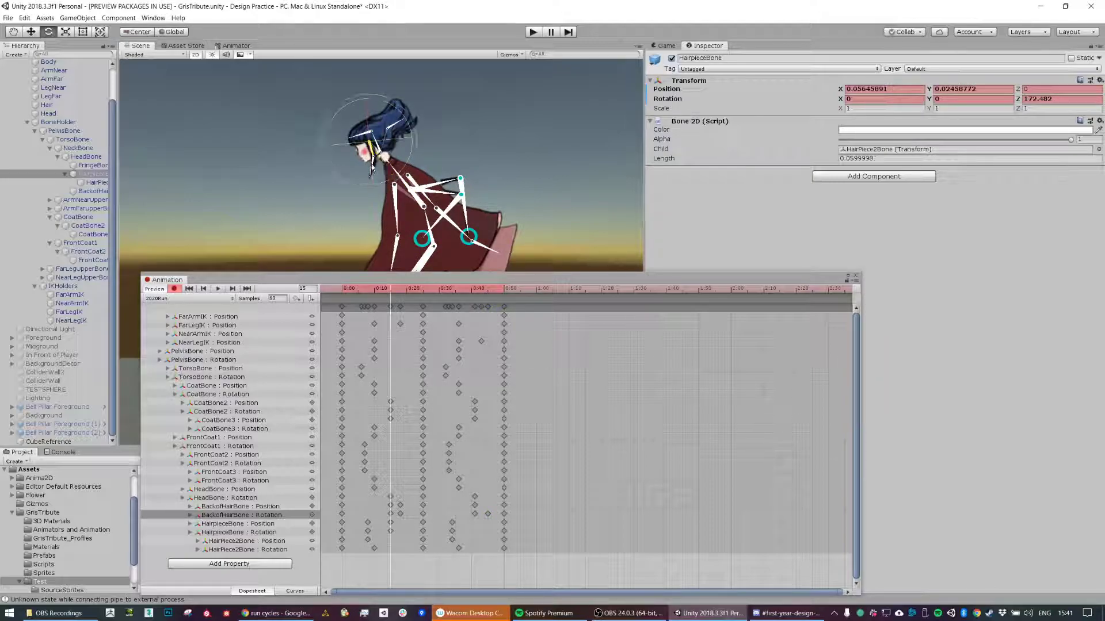
{"action": "left_click", "coordinate": [373, 163]}
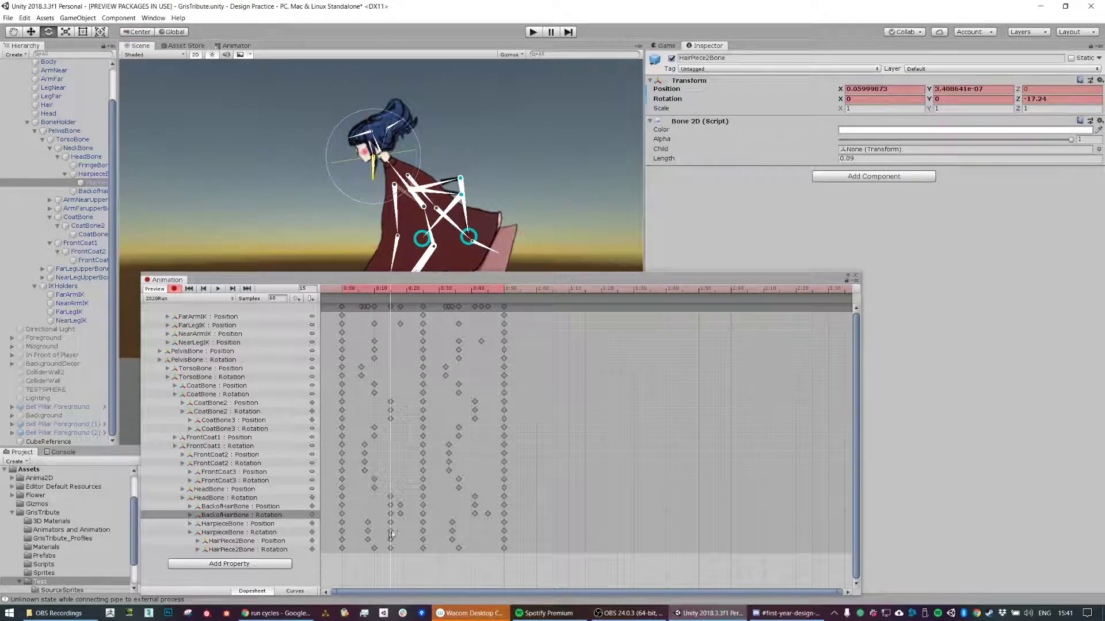
{"action": "left_click_drag", "start_coordinate": [401, 520], "coordinate": [386, 556]}
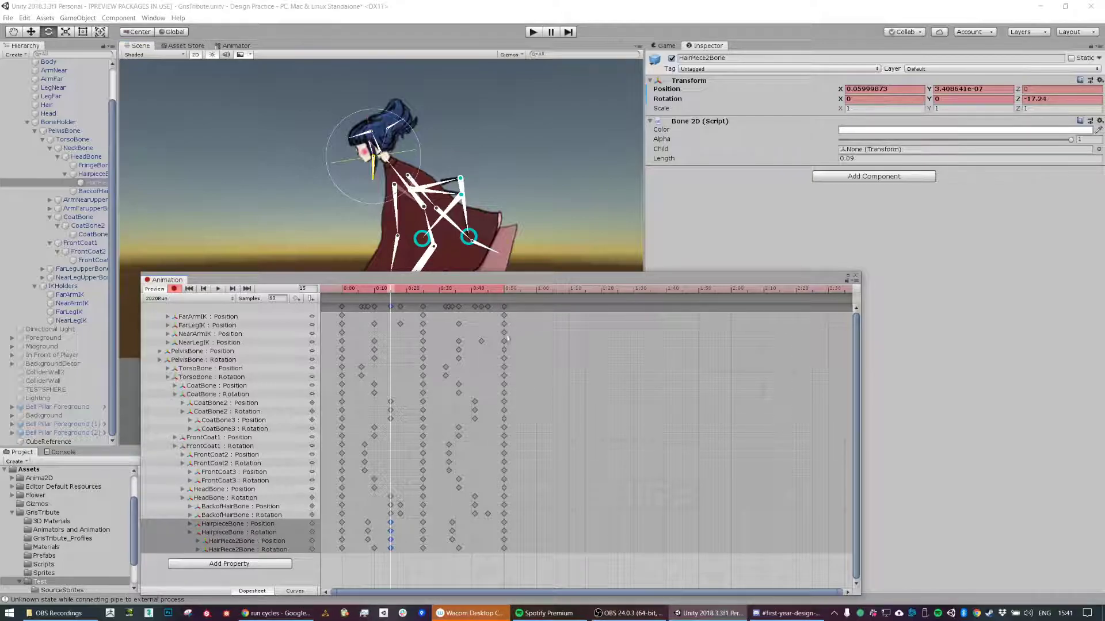
{"action": "left_click", "coordinate": [483, 288]}
{"action": "key", "text": "ctrl+v"}
Step: Play the run cycle with the whole character in view, and deactivate the CubeReference object
{"action": "left_click", "coordinate": [216, 288]}
{"action": "scroll", "coordinate": [516, 211], "scroll_direction": "down", "scroll_amount": 4}
{"action": "middle_click_drag", "start_coordinate": [520, 262], "coordinate": [483, 247]}
{"action": "scroll", "coordinate": [505, 174], "scroll_direction": "down", "scroll_amount": 5}
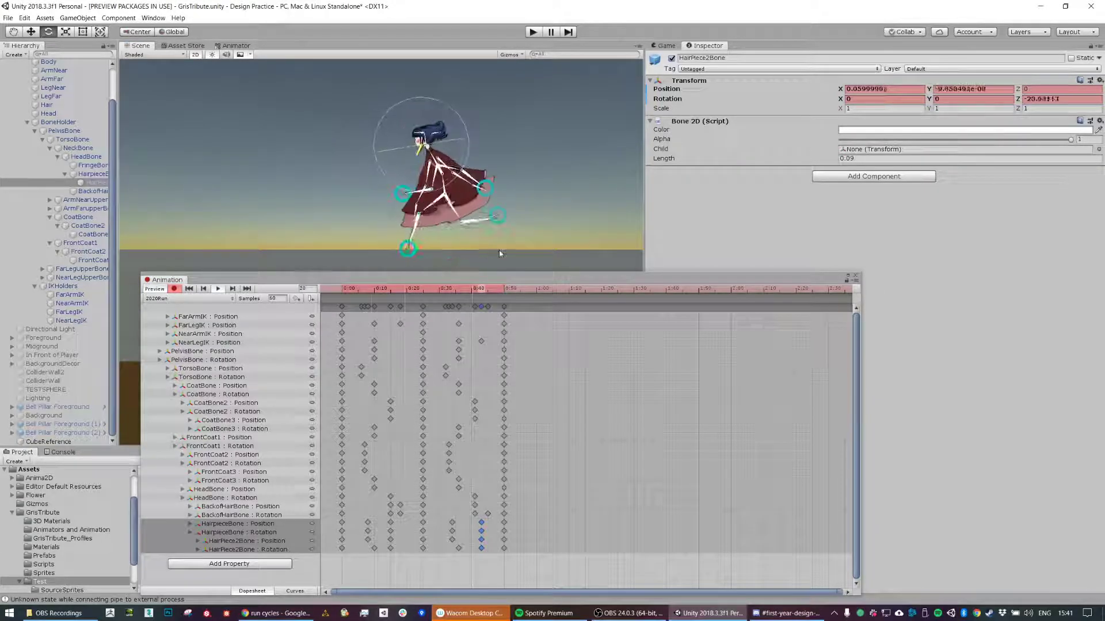
{"action": "left_click", "coordinate": [52, 442]}
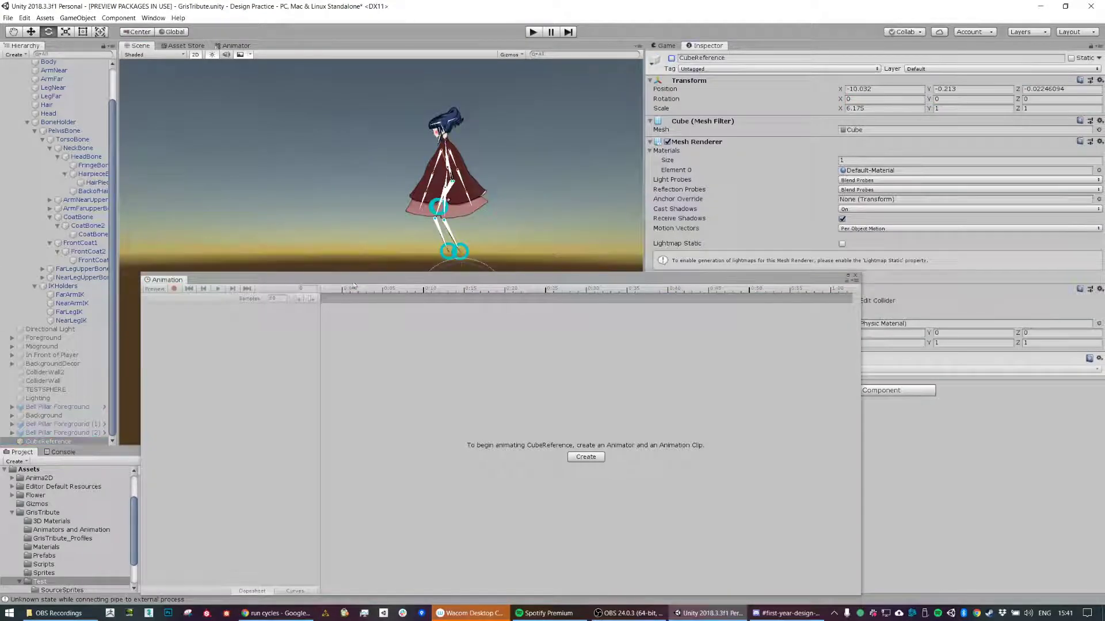
Step: Reopen the 2020Run clip through BoneHolder and play it to review the full run cycle
{"action": "left_click", "coordinate": [58, 122]}
{"action": "scroll", "coordinate": [66, 94], "scroll_direction": "up", "scroll_amount": 2}
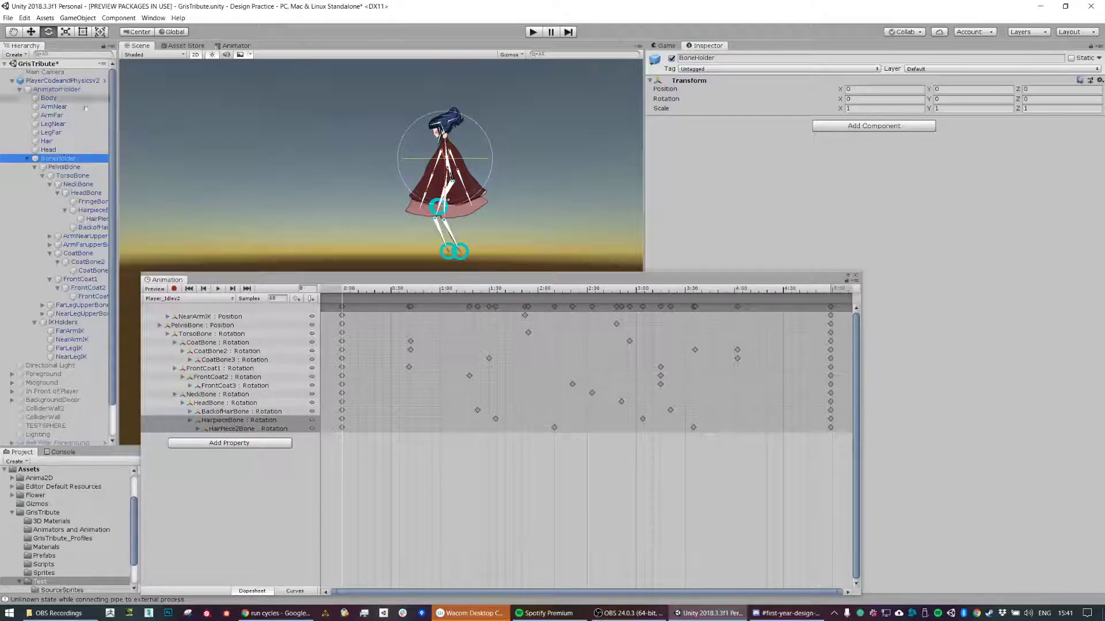
{"action": "left_click", "coordinate": [176, 298]}
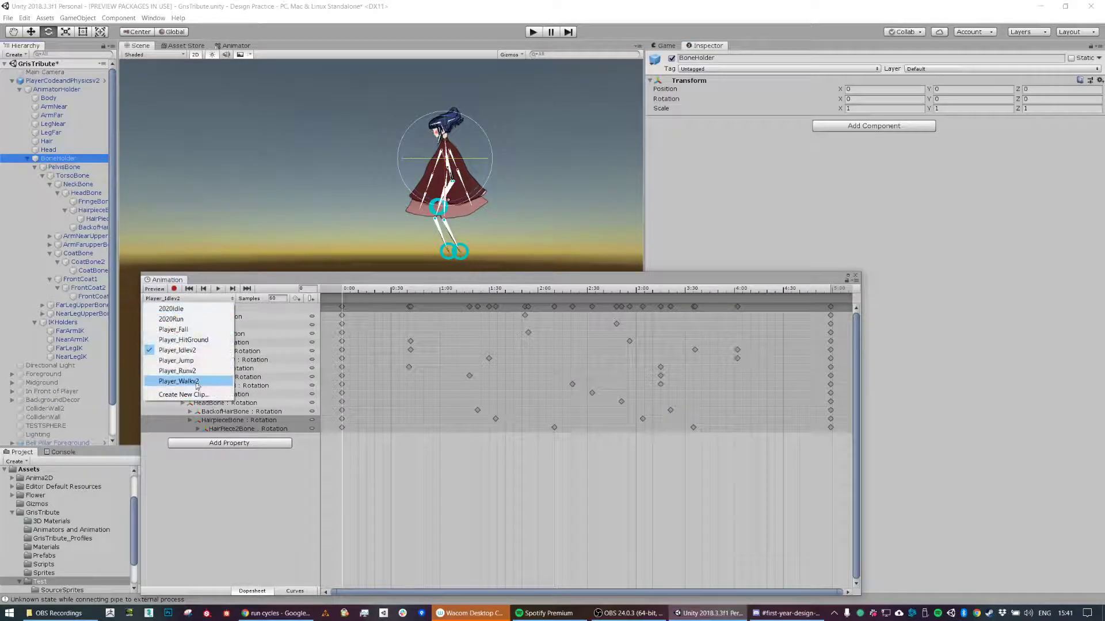
{"action": "left_click", "coordinate": [171, 319]}
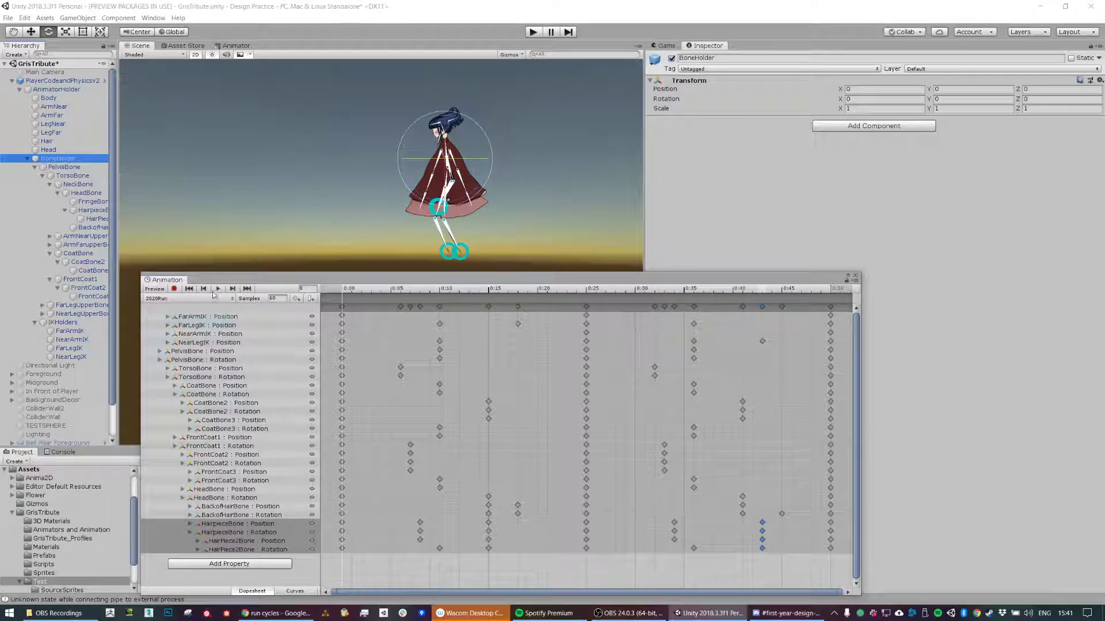
{"action": "left_click", "coordinate": [174, 289]}
{"action": "left_click", "coordinate": [217, 289]}
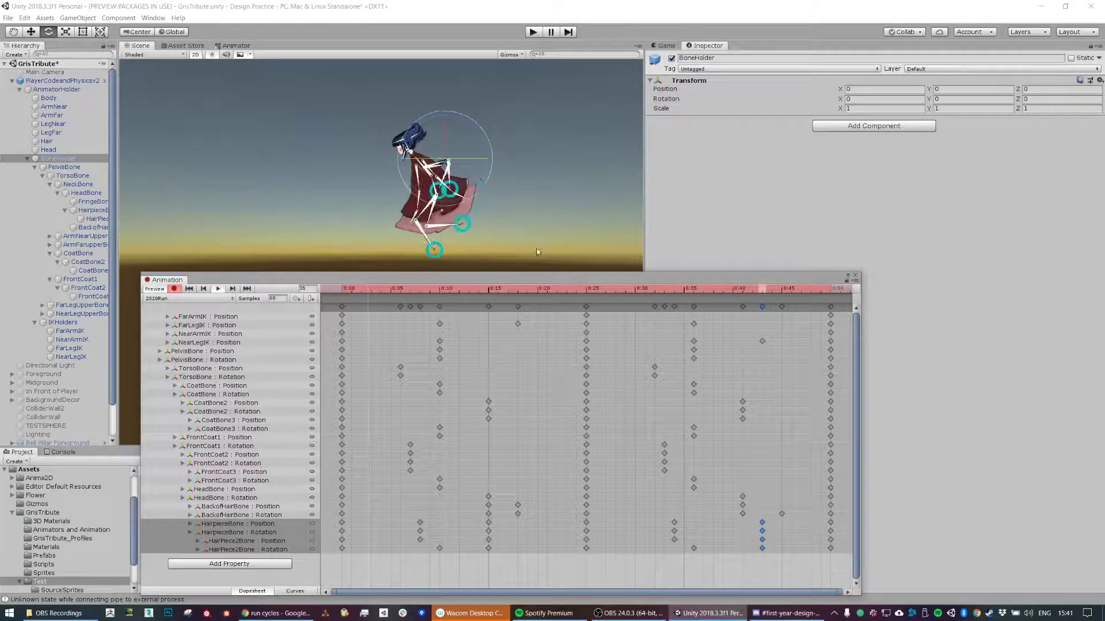
{"action": "left_click", "coordinate": [219, 288]}
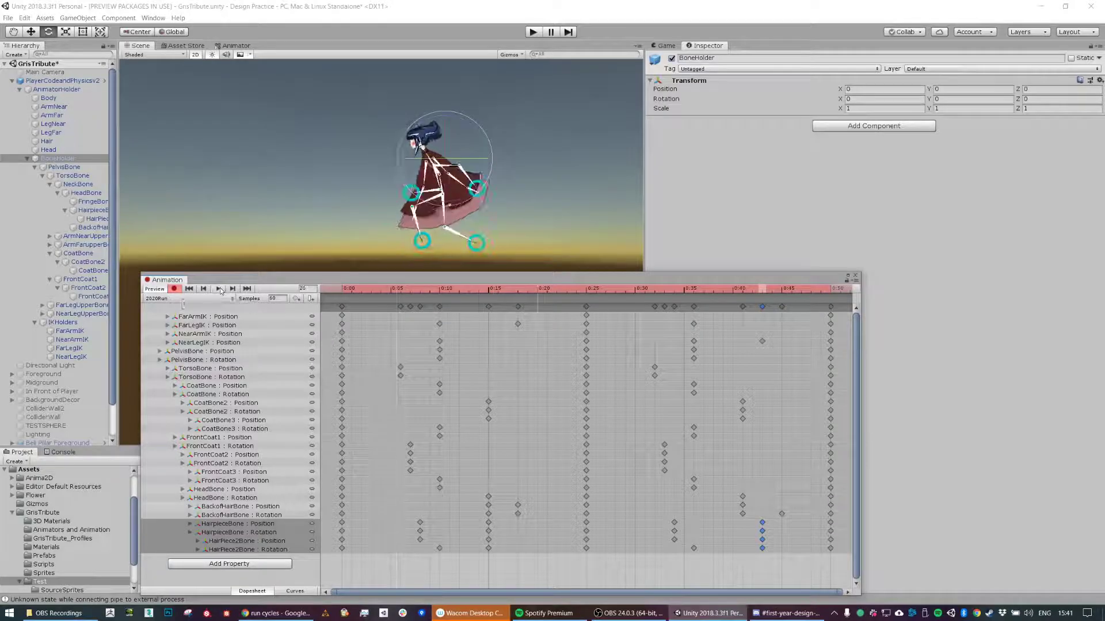
Step: Play the Player_Walkv2 and Player_Runv2 clips to compare them with the new run cycle
{"action": "left_click", "coordinate": [182, 299]}
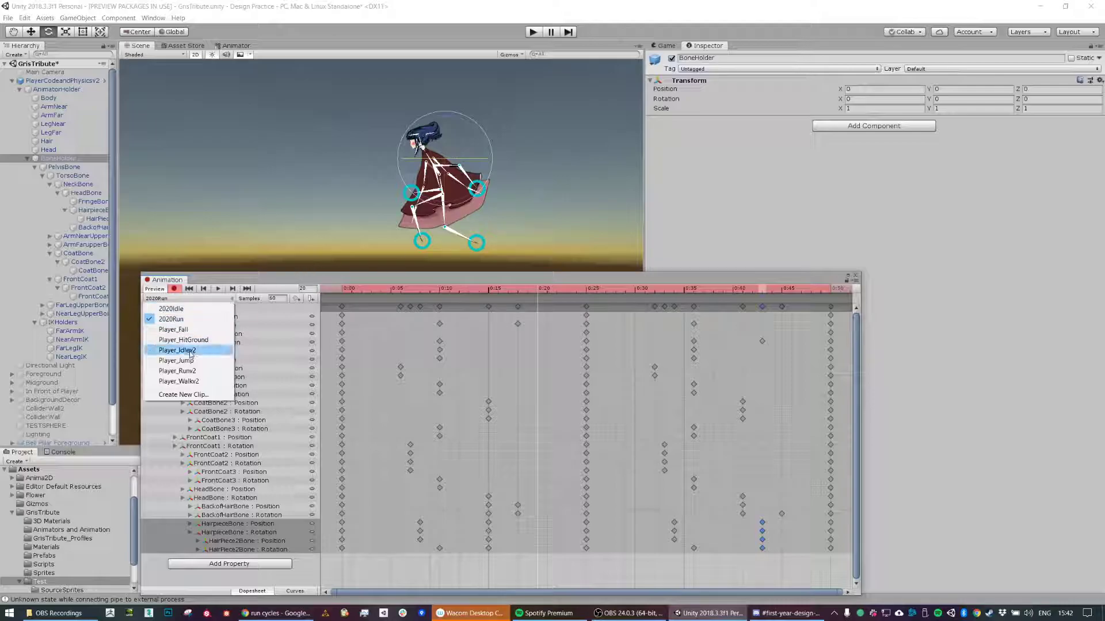
{"action": "left_click", "coordinate": [179, 381]}
{"action": "left_click", "coordinate": [218, 289]}
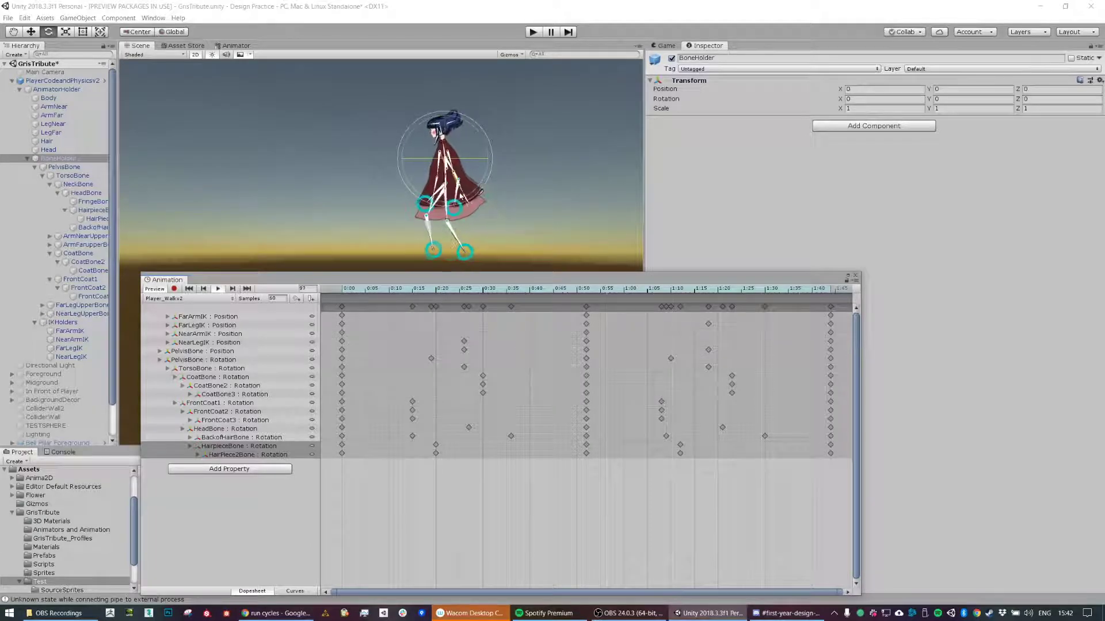
{"action": "left_click", "coordinate": [232, 300]}
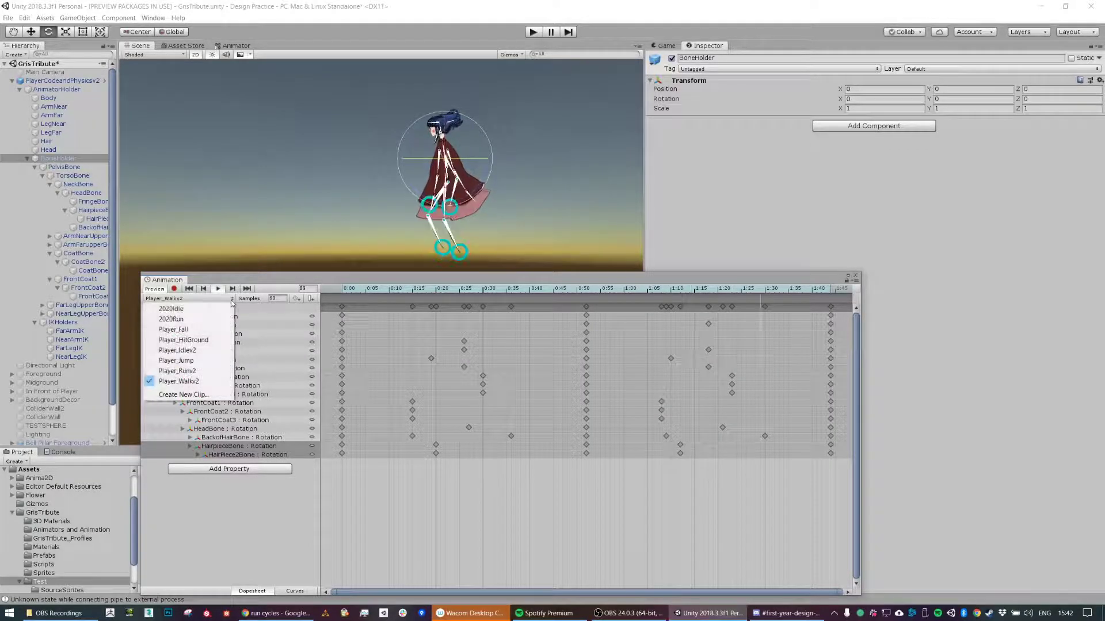
{"action": "left_click", "coordinate": [184, 370]}
{"action": "left_click", "coordinate": [218, 289]}
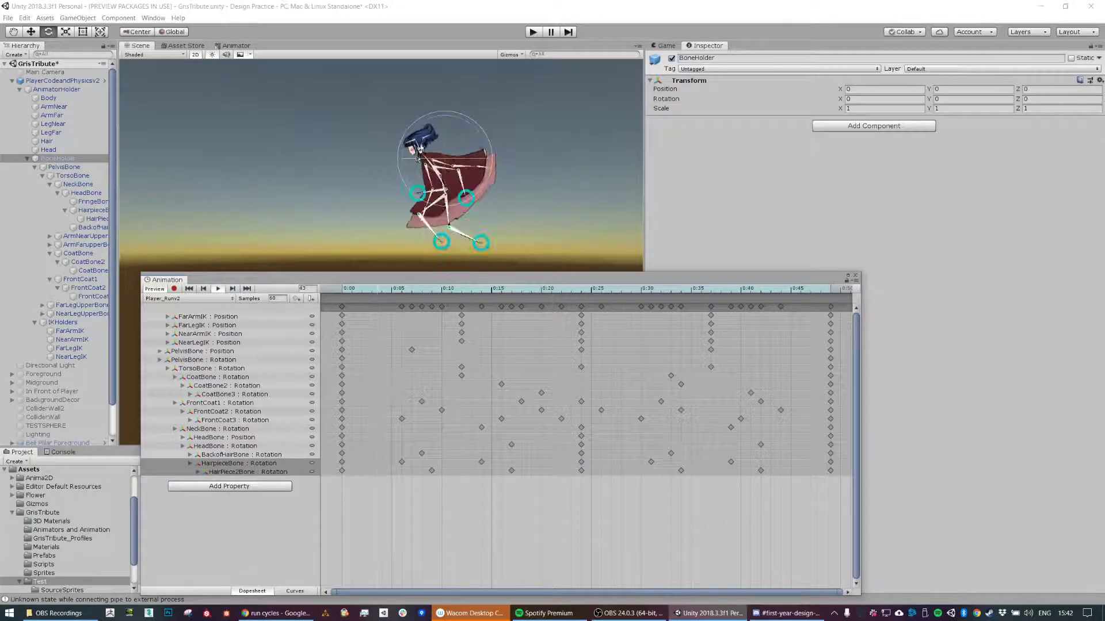
Step: Preview the Player_Idlev2, Player_Fall and Player_HitGround clips in turn
{"action": "left_click", "coordinate": [217, 298]}
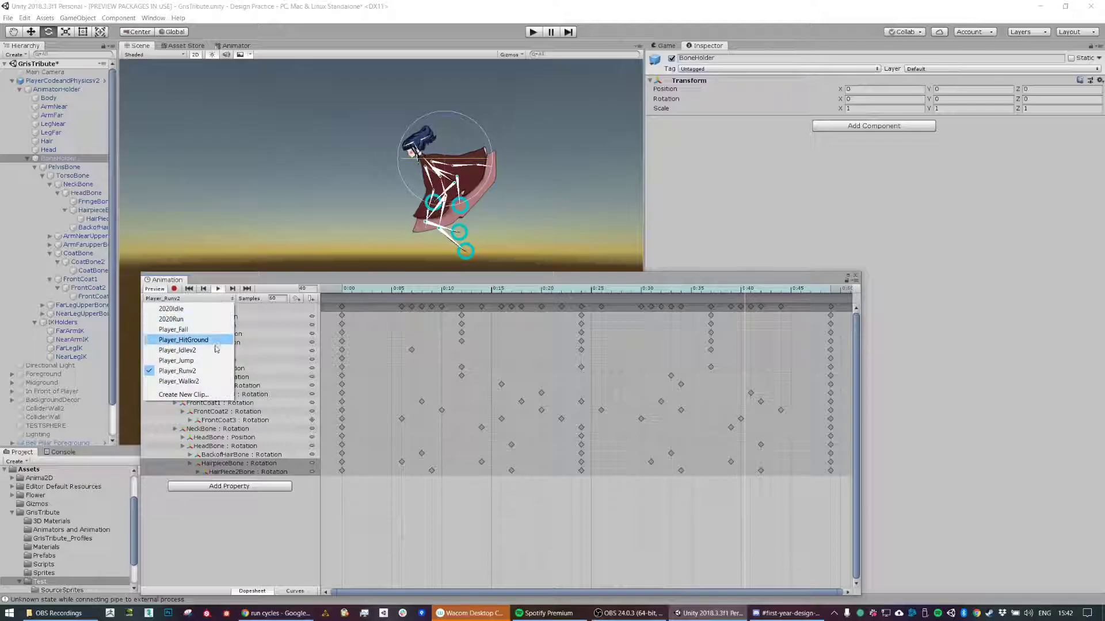
{"action": "left_click", "coordinate": [216, 350]}
{"action": "left_click", "coordinate": [218, 289]}
{"action": "left_click", "coordinate": [206, 299]}
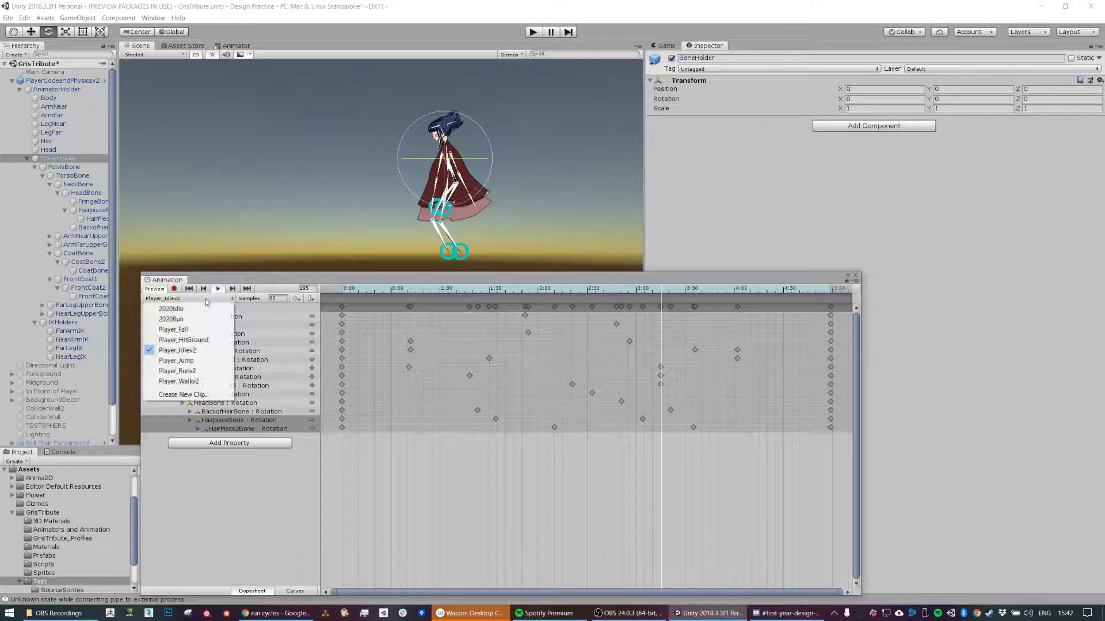
{"action": "left_click", "coordinate": [175, 330]}
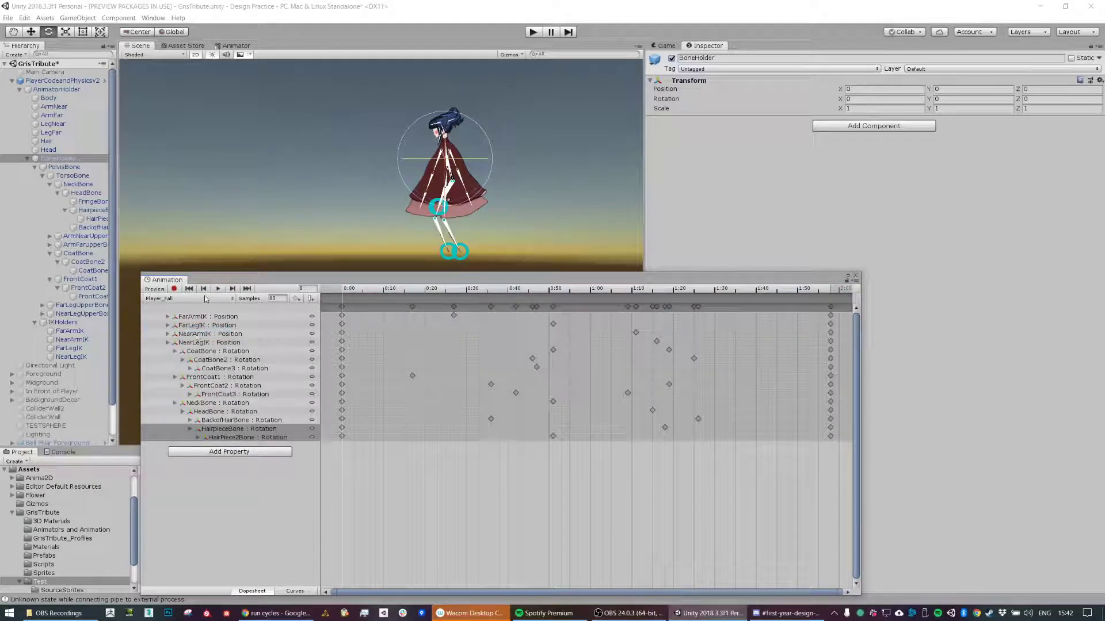
{"action": "left_click", "coordinate": [217, 289]}
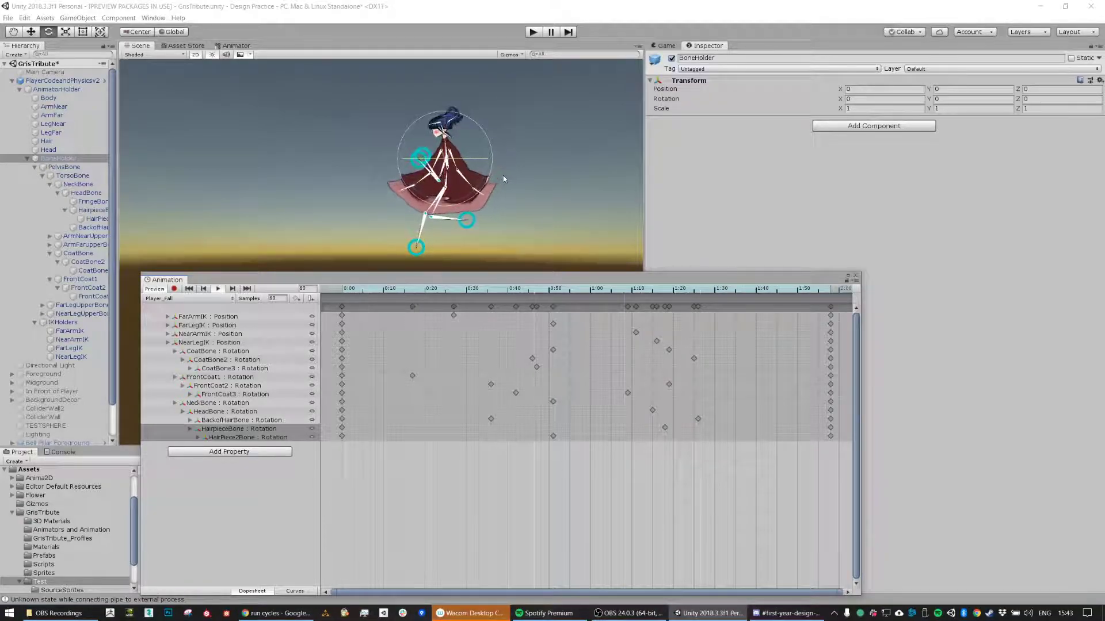
{"action": "left_click", "coordinate": [200, 299]}
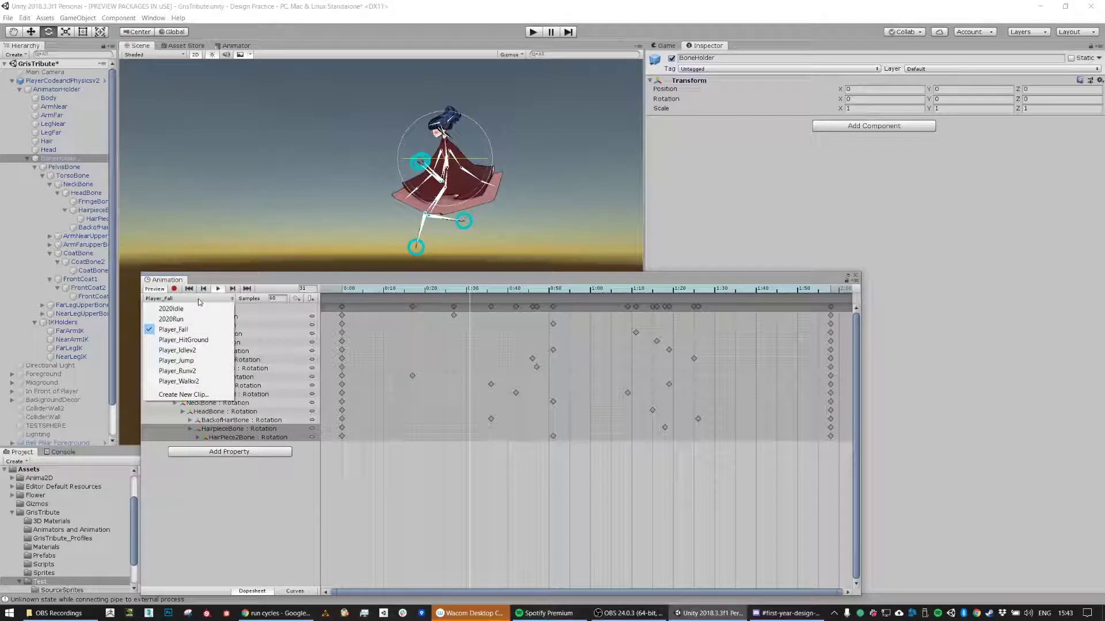
{"action": "left_click", "coordinate": [183, 339]}
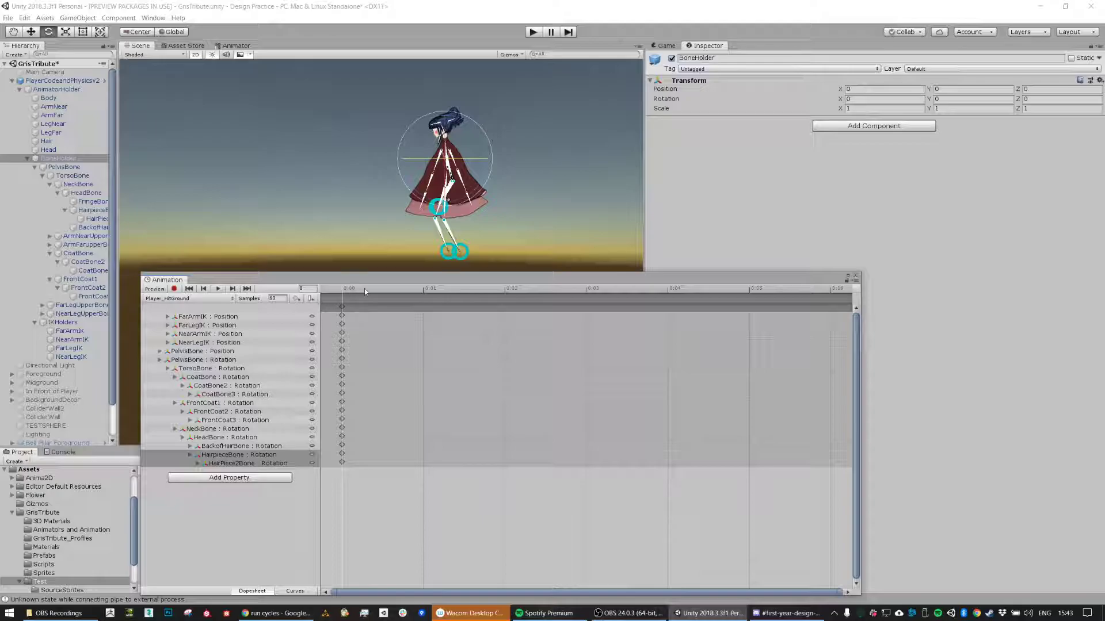
{"action": "left_click", "coordinate": [219, 289]}
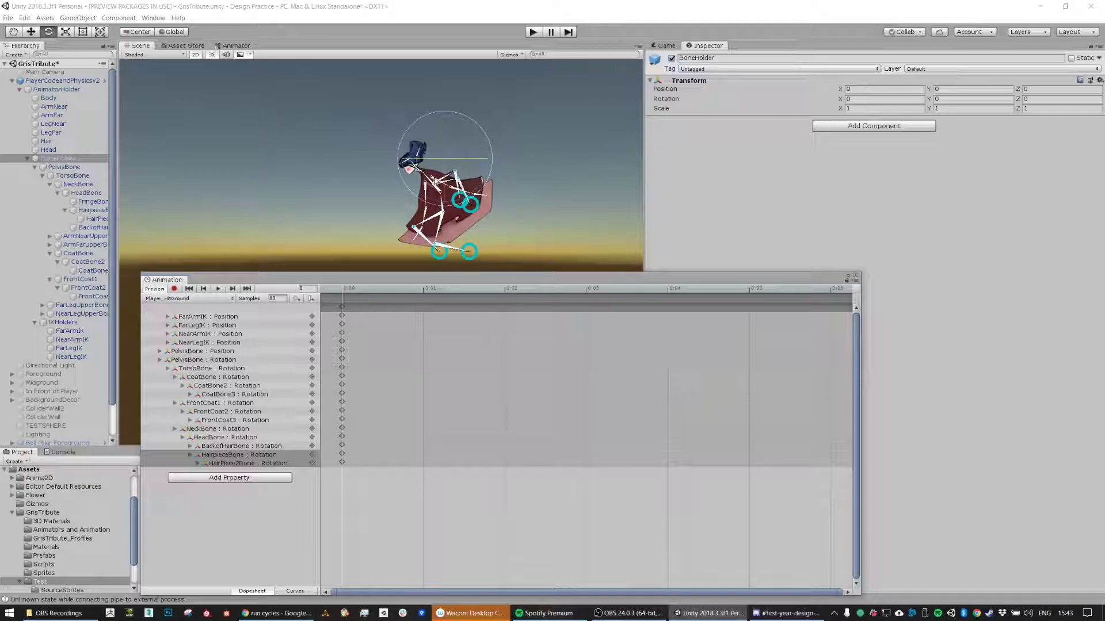
Step: Review the Player_Fall, Player_HitGround and Player_Idlev2 clips once more
{"action": "left_click", "coordinate": [190, 298]}
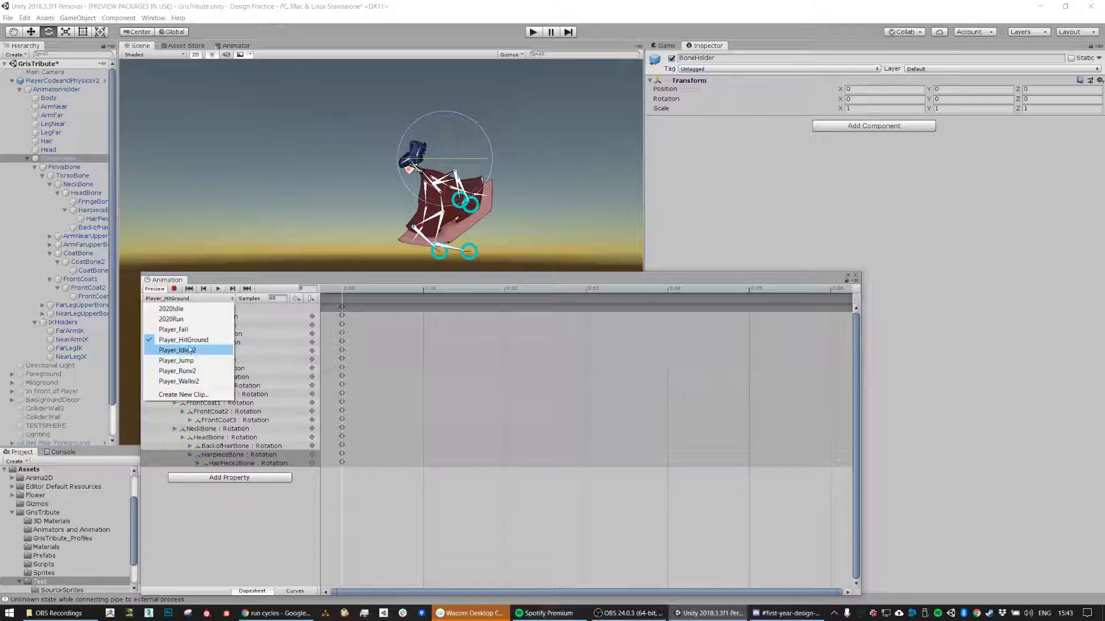
{"action": "left_click", "coordinate": [175, 328]}
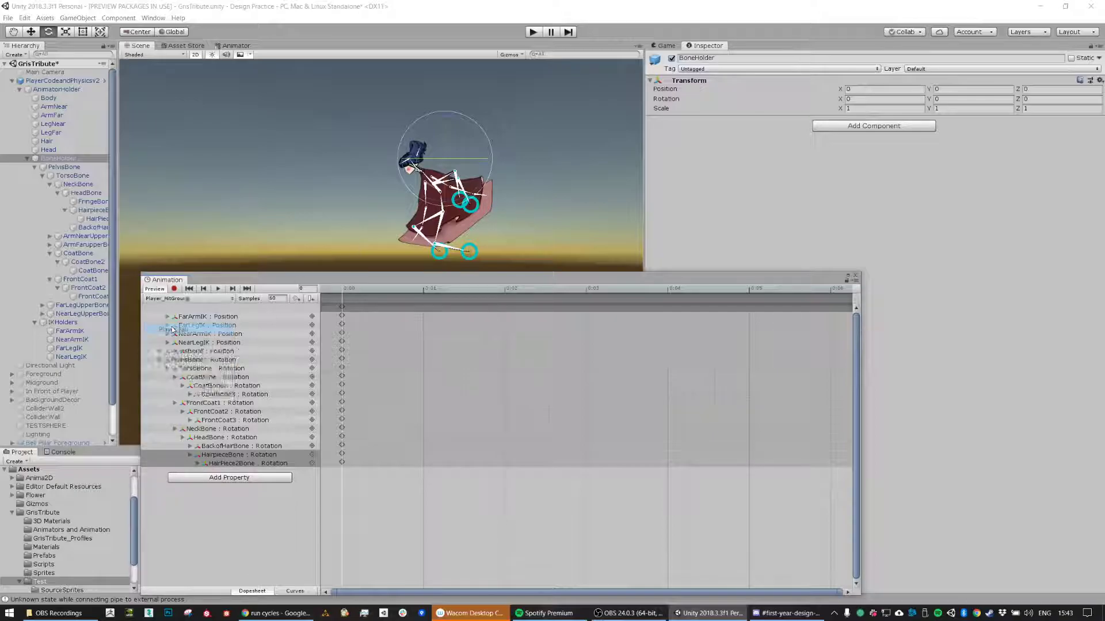
{"action": "left_click", "coordinate": [218, 291]}
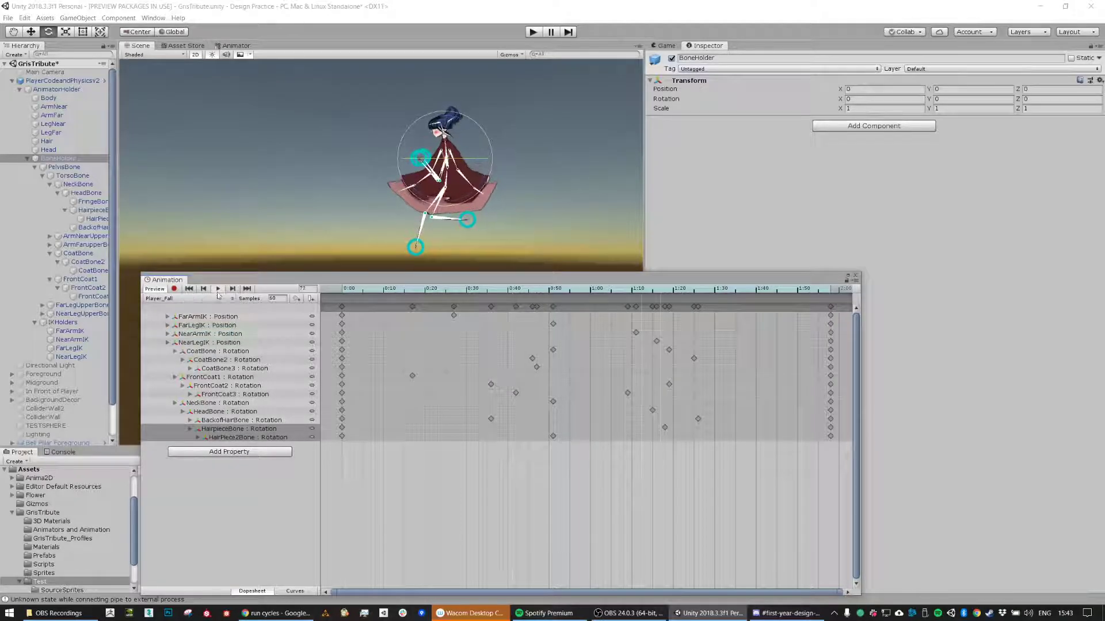
{"action": "left_click", "coordinate": [190, 299]}
{"action": "left_click", "coordinate": [182, 340]}
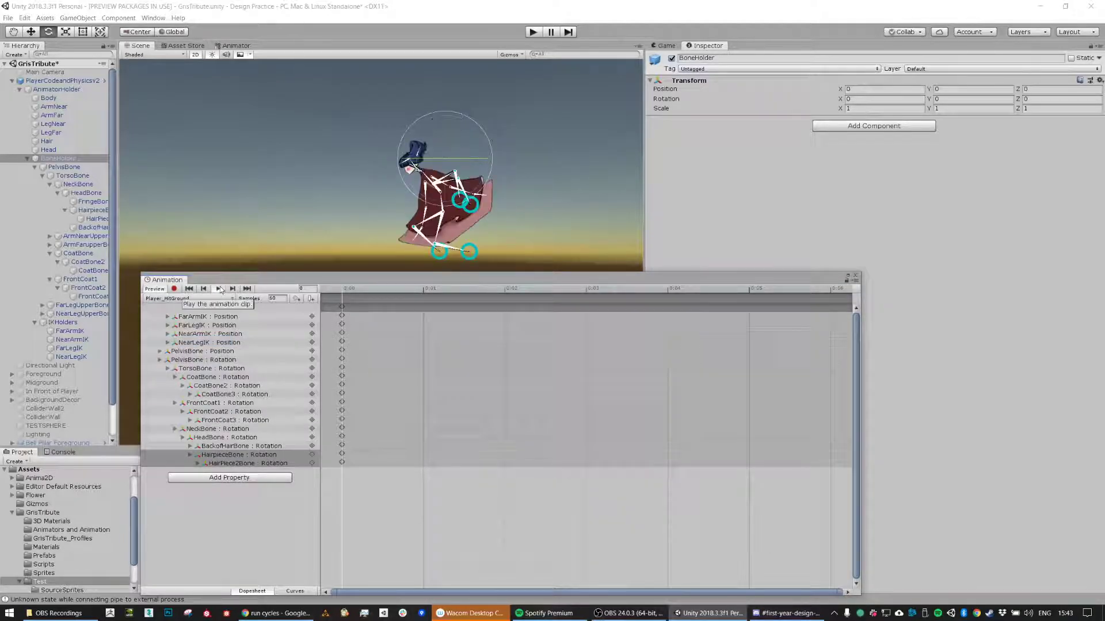
{"action": "left_click", "coordinate": [198, 300]}
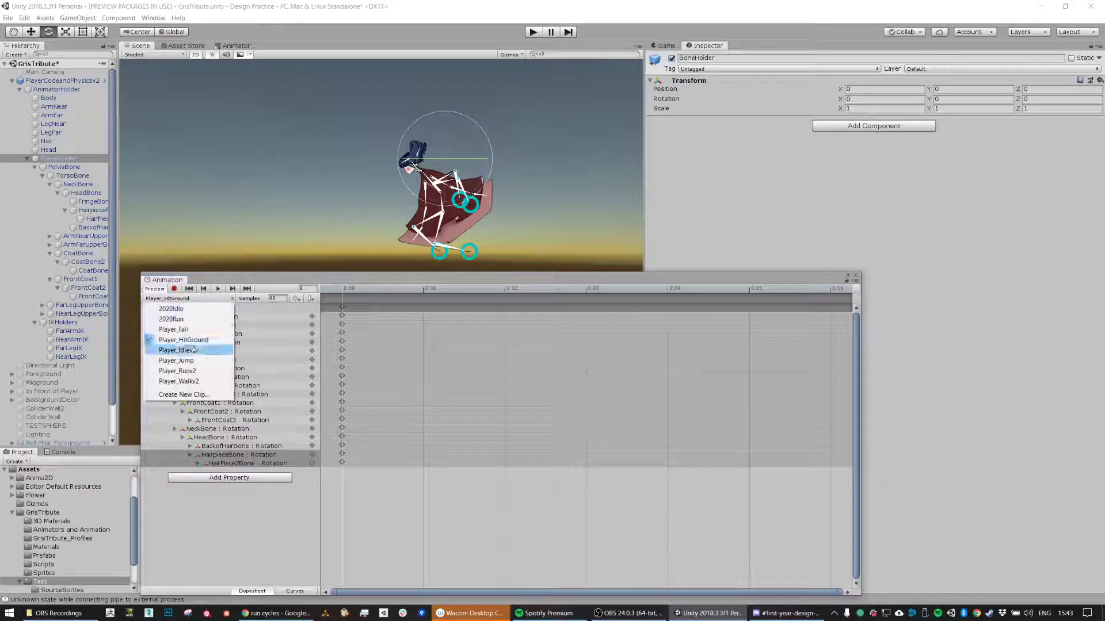
{"action": "left_click", "coordinate": [184, 349]}
{"action": "left_click", "coordinate": [220, 291]}
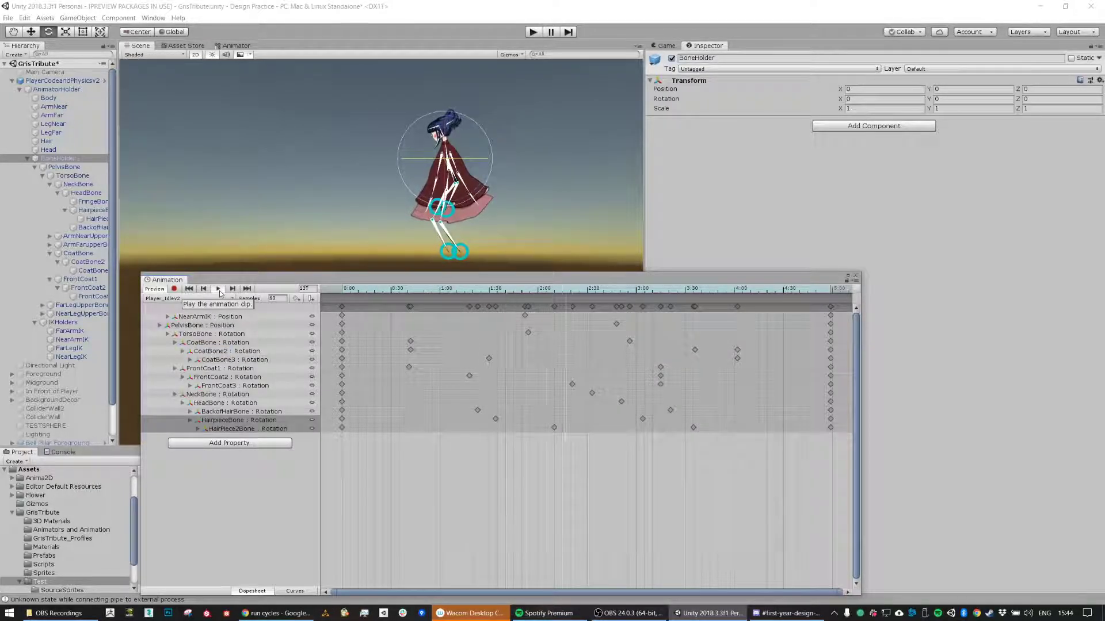
{"action": "left_click", "coordinate": [204, 301]}
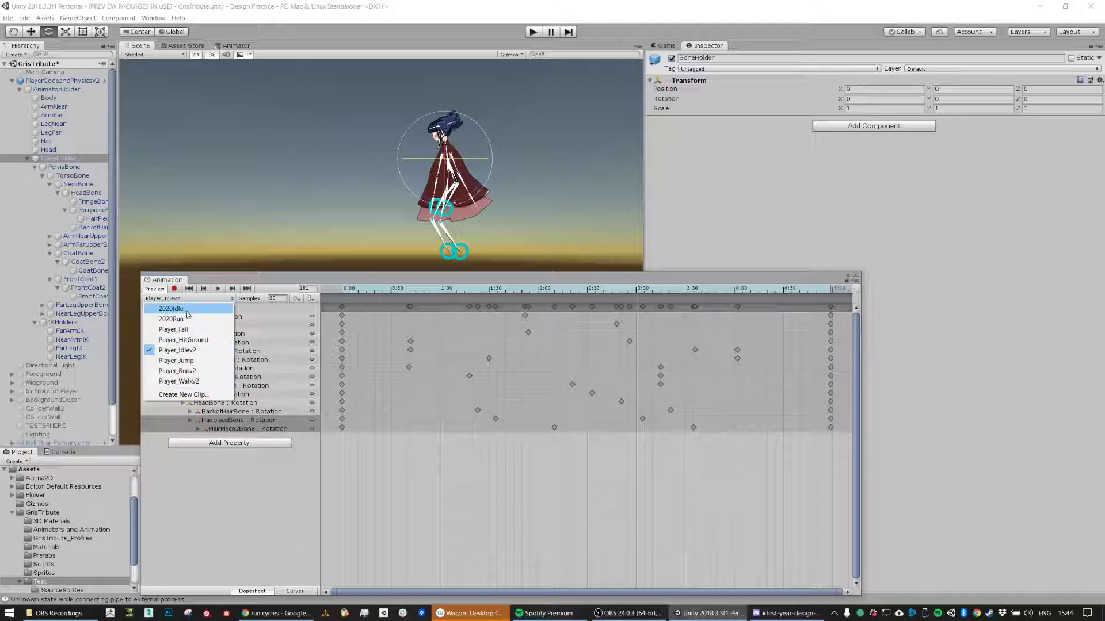
{"action": "left_click", "coordinate": [424, 280]}
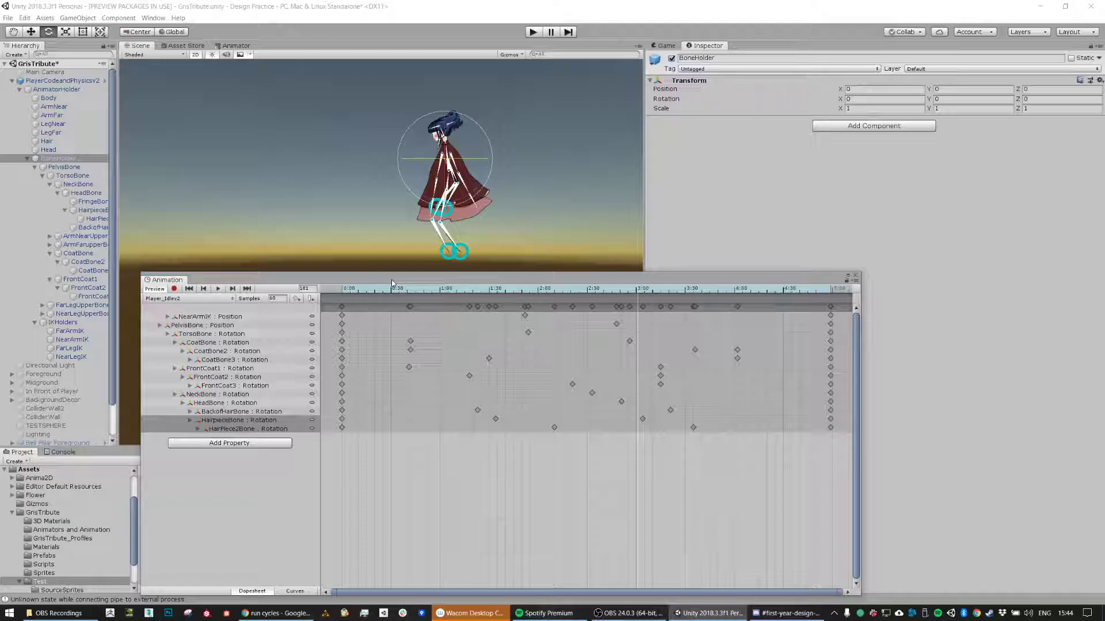
Step: Collapse and select PlayerCodeandPhysicsv2 in the scene, display the project assets, and close the floating Animation window
{"action": "left_click_drag", "start_coordinate": [392, 283], "coordinate": [697, 123]}
{"action": "left_click", "coordinate": [63, 452]}
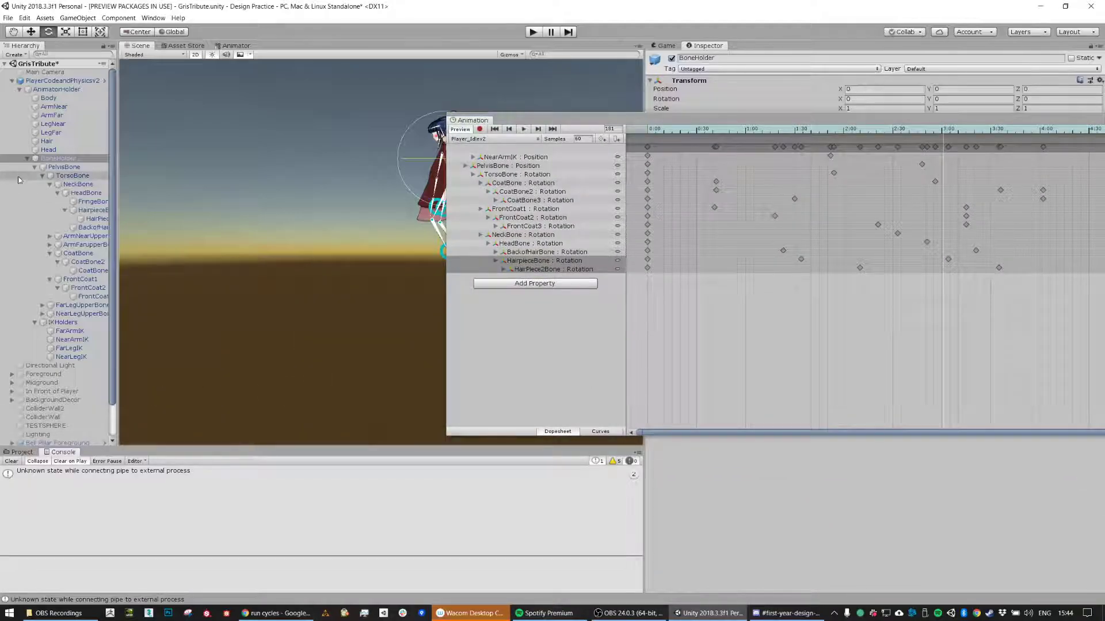
{"action": "left_click", "coordinate": [11, 80]}
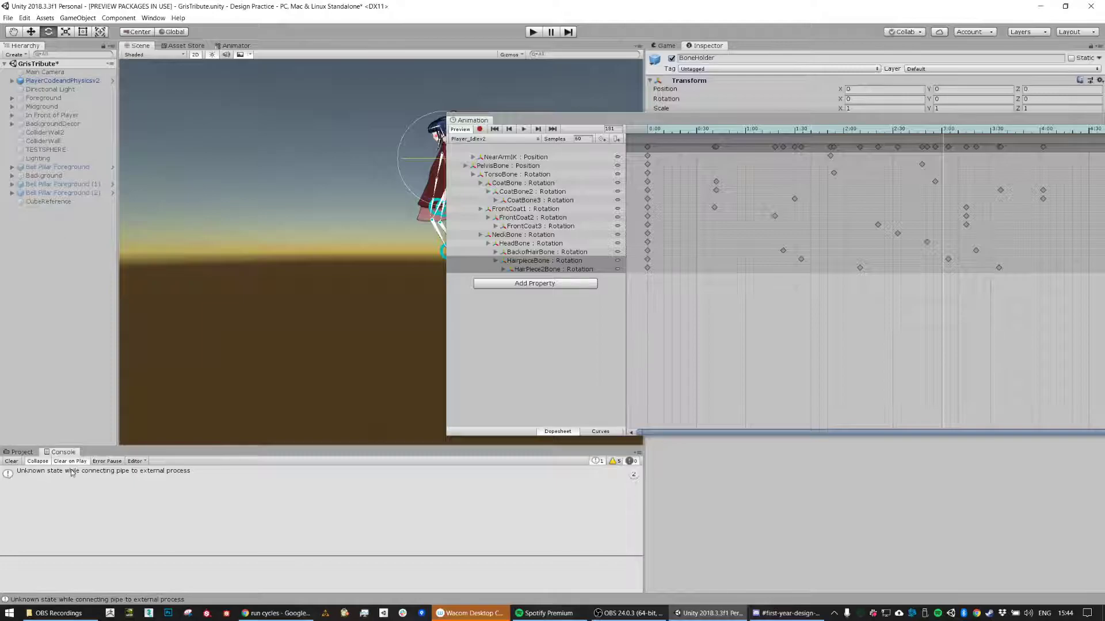
{"action": "left_click", "coordinate": [22, 452]}
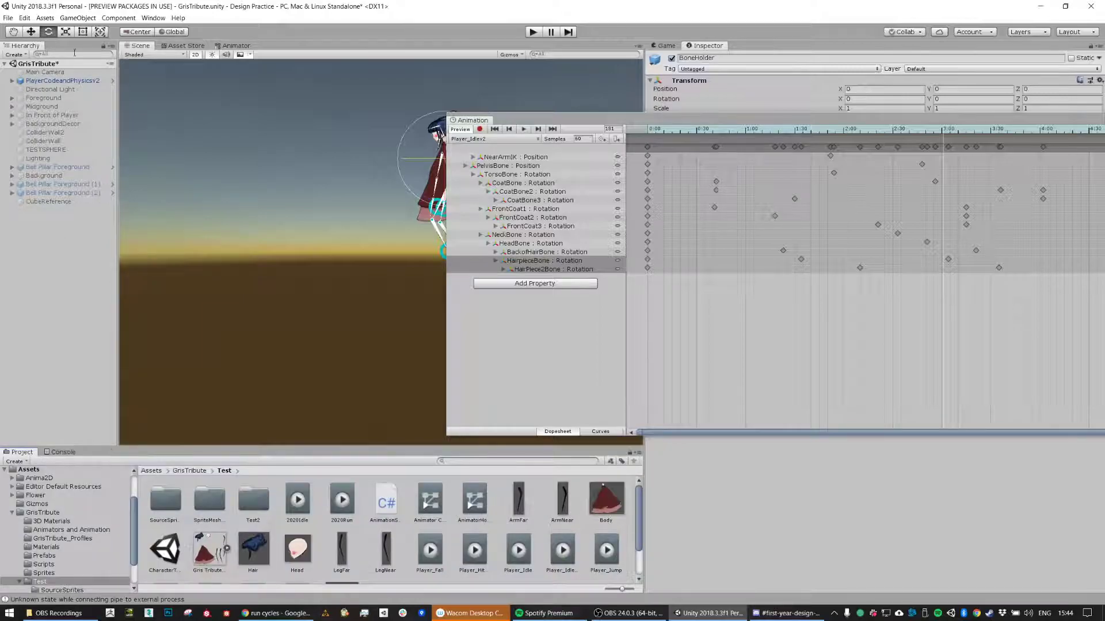
{"action": "left_click", "coordinate": [62, 81]}
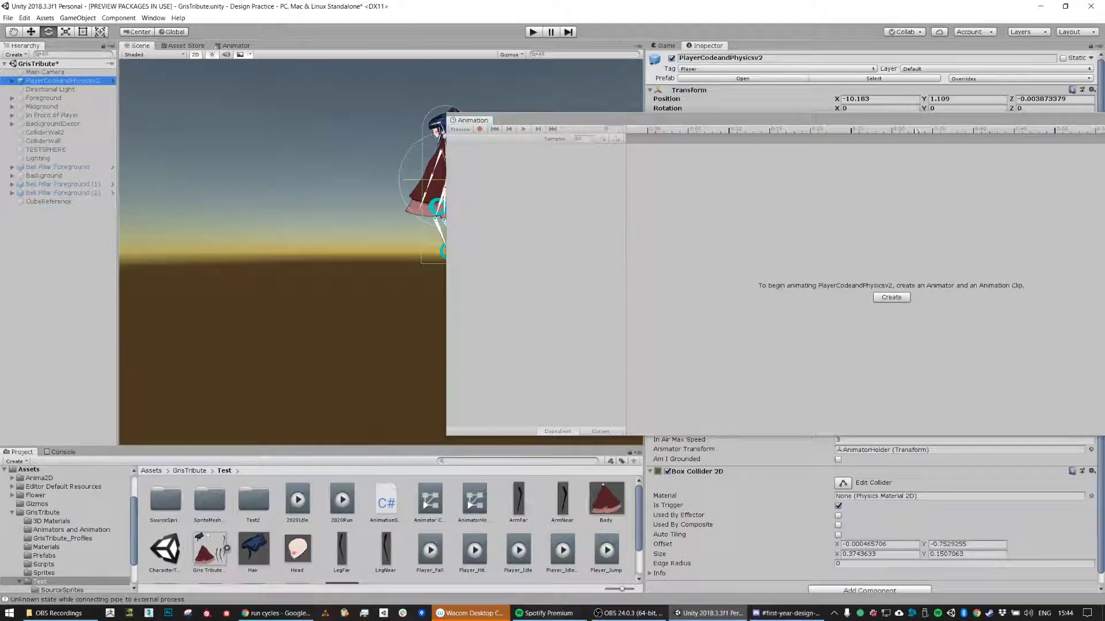
{"action": "left_click_drag", "start_coordinate": [919, 121], "coordinate": [630, 175]}
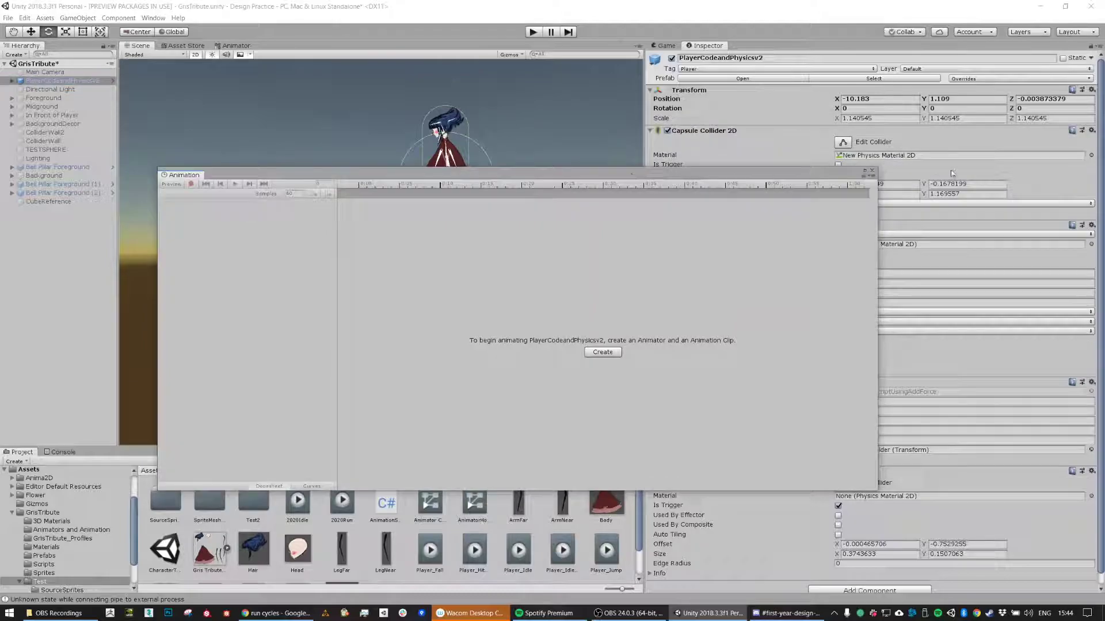
{"action": "left_click", "coordinate": [873, 172]}
Step: Open the Animator window, dock it between Game and Inspector, and bring the Player_Idlev2, Player_Walkv2 and Player_Runv2 states into view
{"action": "left_click", "coordinate": [153, 18]}
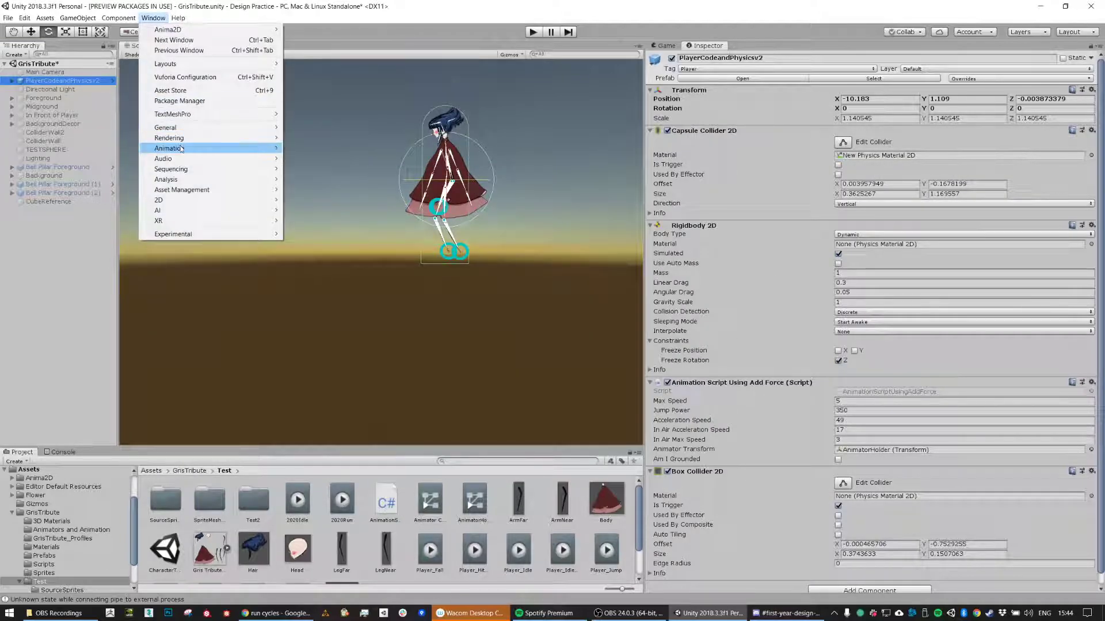
{"action": "mouse_move", "coordinate": [213, 151]}
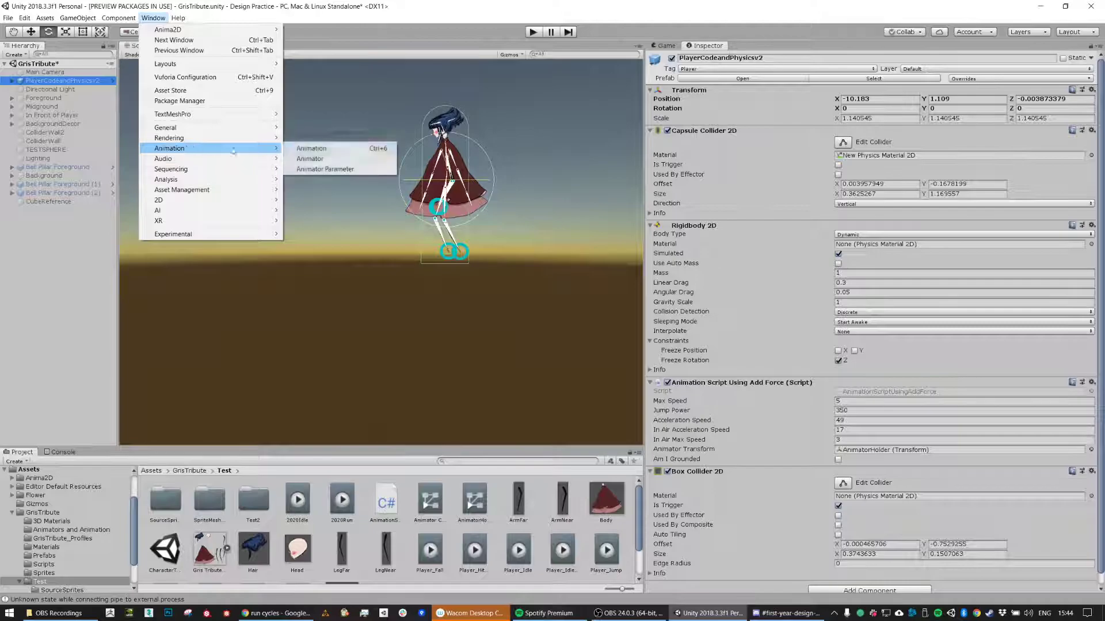
{"action": "left_click", "coordinate": [310, 159]}
{"action": "left_click_drag", "start_coordinate": [236, 46], "coordinate": [707, 48]}
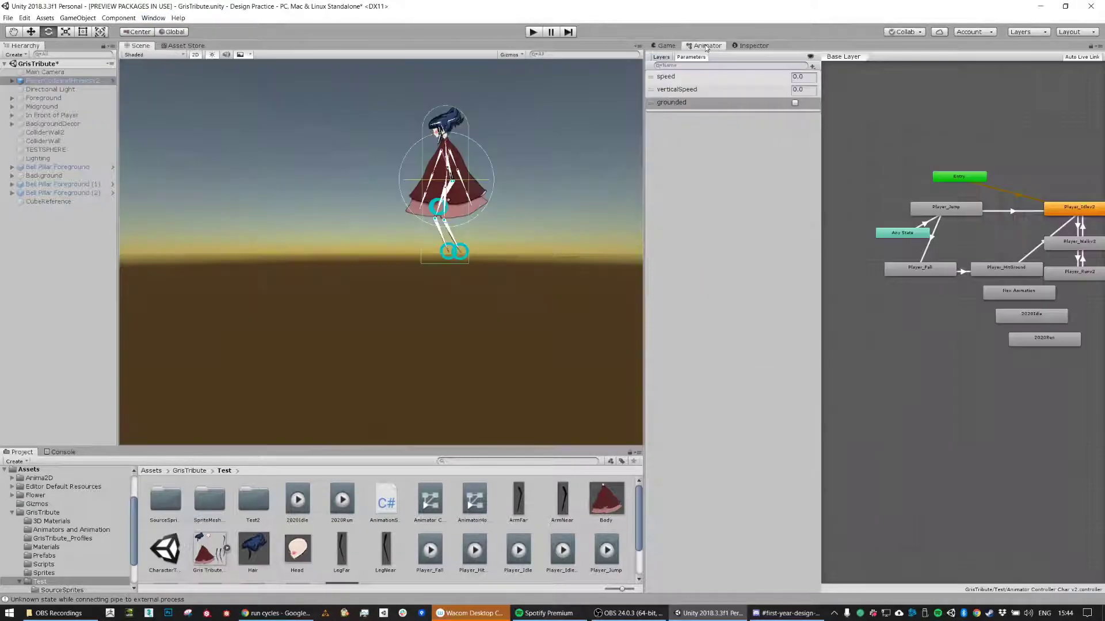
{"action": "middle_click_drag", "start_coordinate": [1050, 219], "coordinate": [906, 243]}
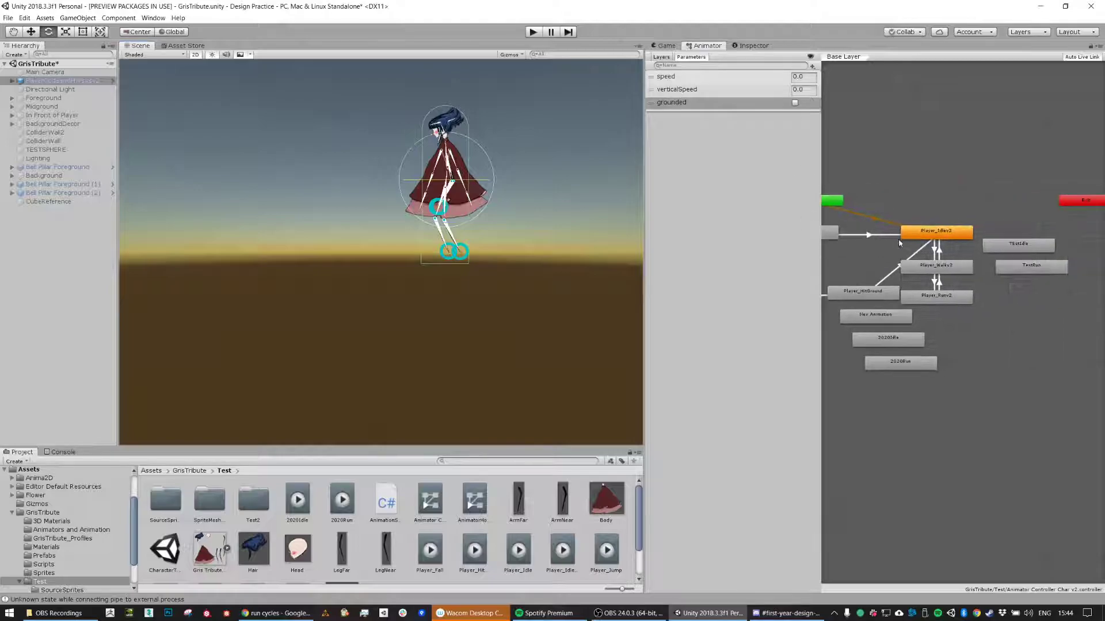
{"action": "middle_click_drag", "start_coordinate": [508, 165], "coordinate": [346, 185]}
{"action": "middle_click_drag", "start_coordinate": [958, 227], "coordinate": [944, 229]}
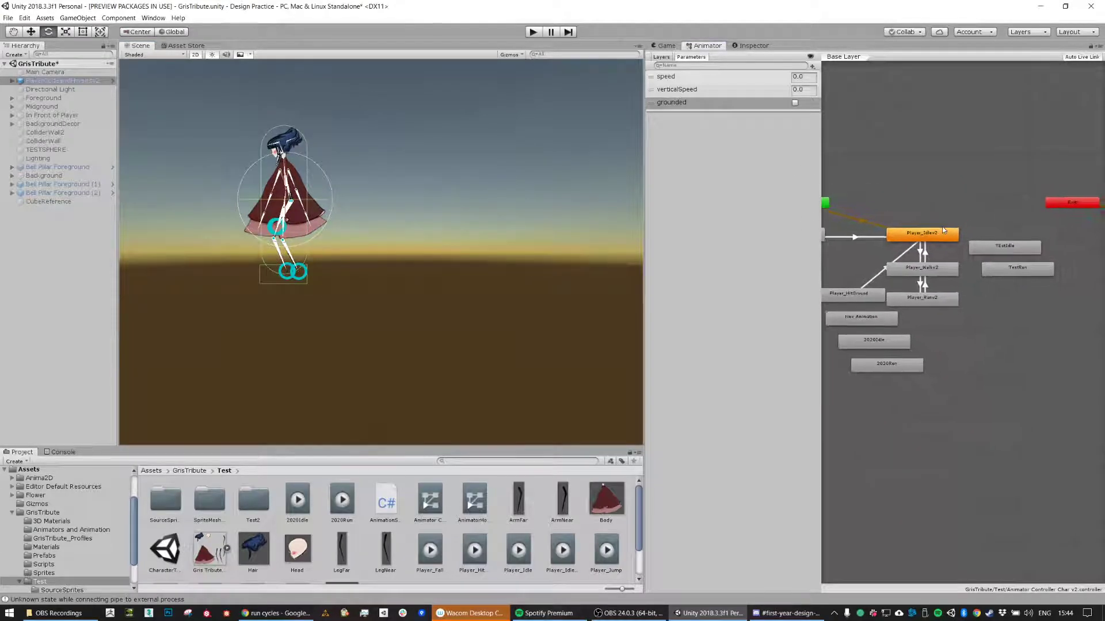
{"action": "middle_click_drag", "start_coordinate": [482, 177], "coordinate": [541, 165]}
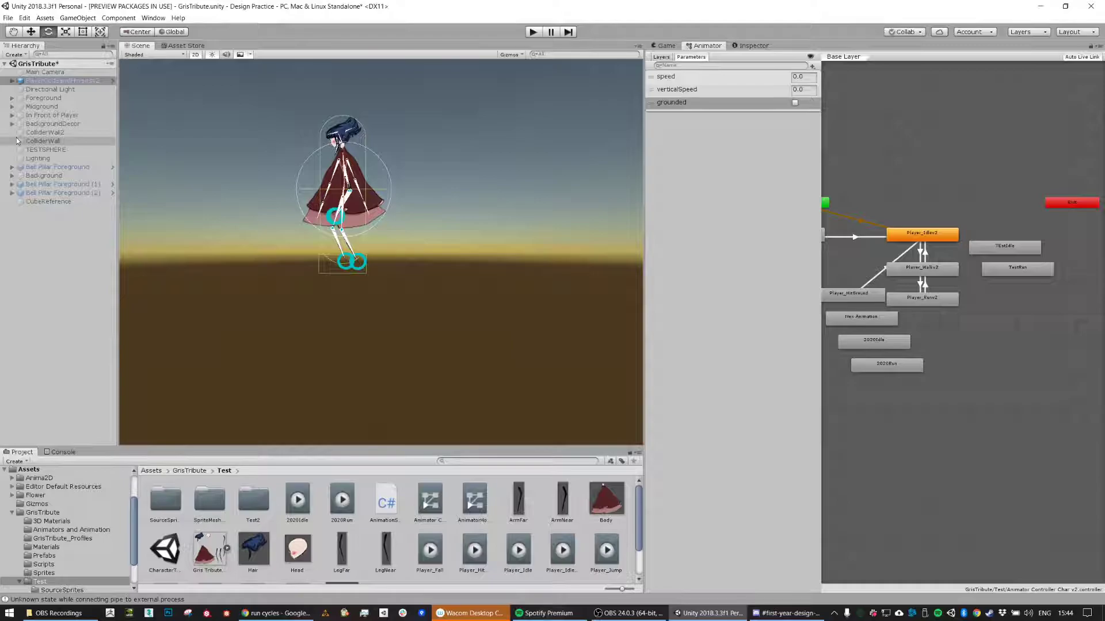
Step: Select CubeReference in the scene and activate it as a floor beneath the character
{"action": "left_click", "coordinate": [25, 202]}
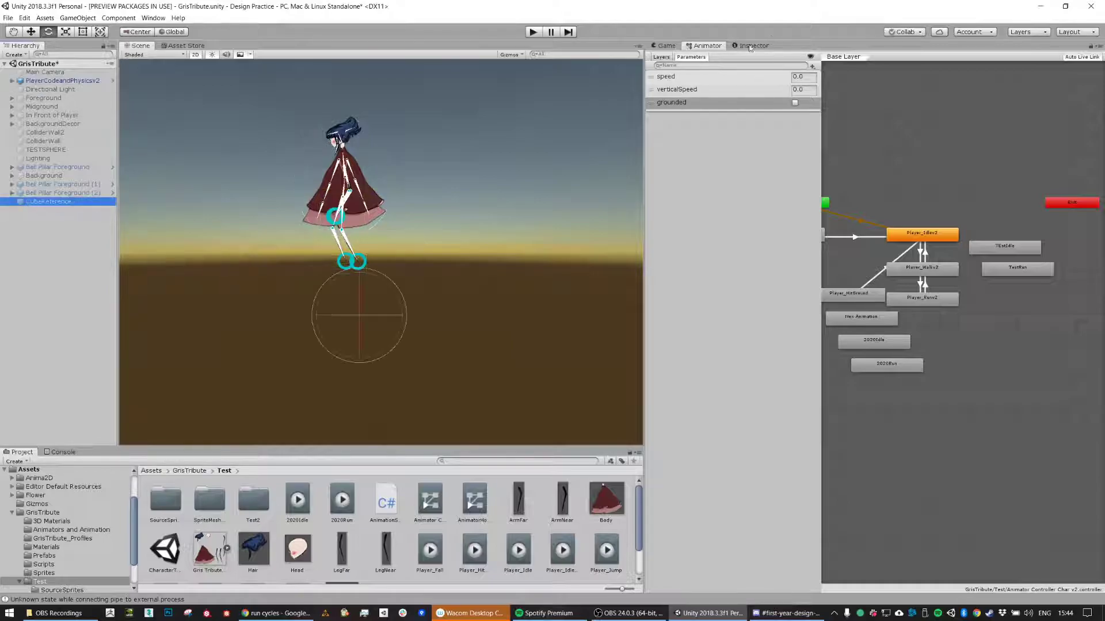
{"action": "left_click", "coordinate": [667, 46]}
{"action": "left_click", "coordinate": [70, 192]}
{"action": "left_click", "coordinate": [61, 203]}
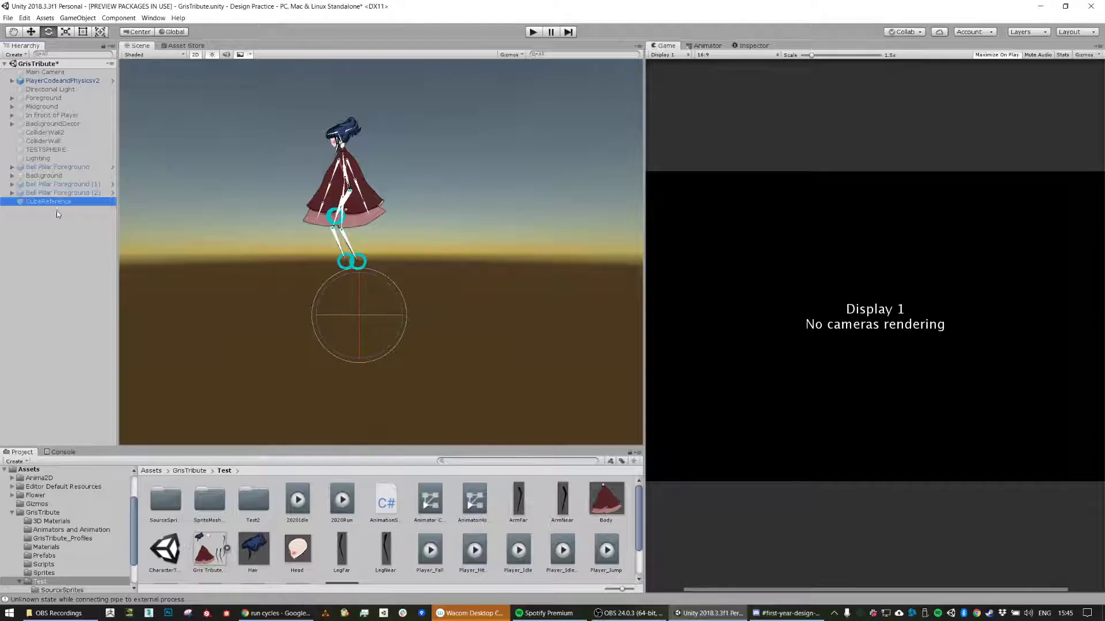
{"action": "left_click", "coordinate": [751, 46]}
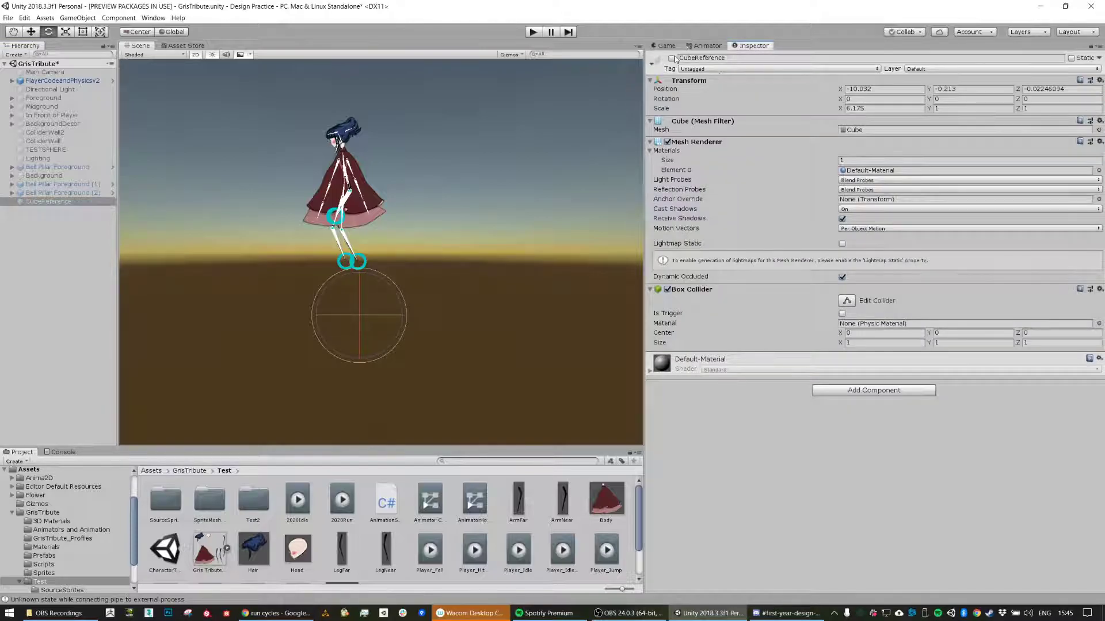
{"action": "left_click", "coordinate": [671, 58]}
Step: Replace CubeReference's Box Collider with a Box Collider 2D
{"action": "right_click", "coordinate": [689, 291]}
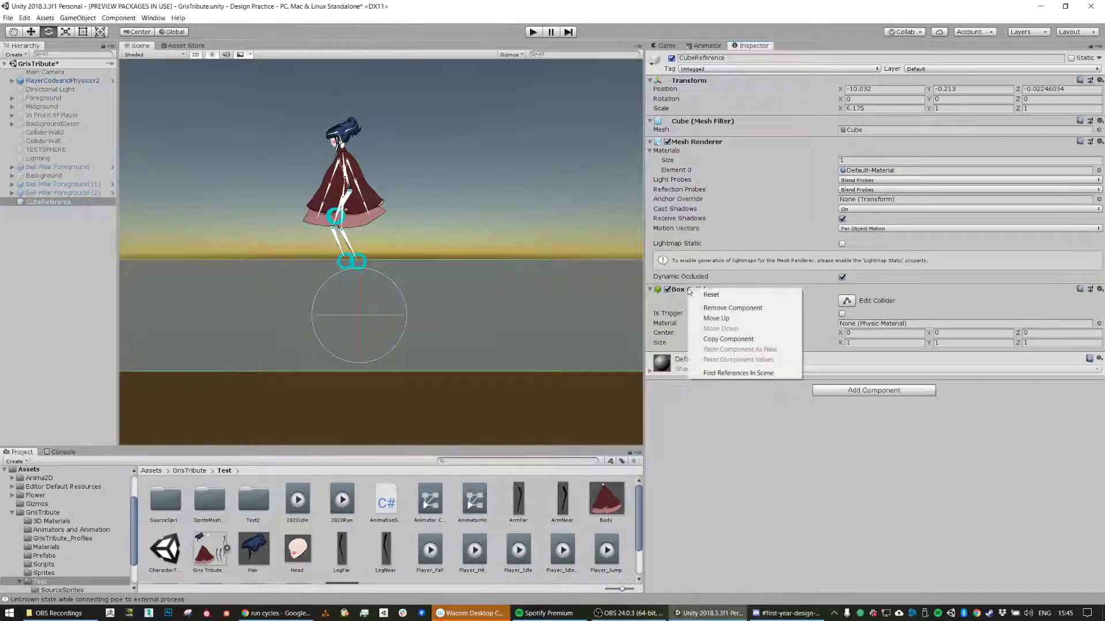
{"action": "left_click", "coordinate": [732, 308]}
{"action": "left_click", "coordinate": [856, 325]}
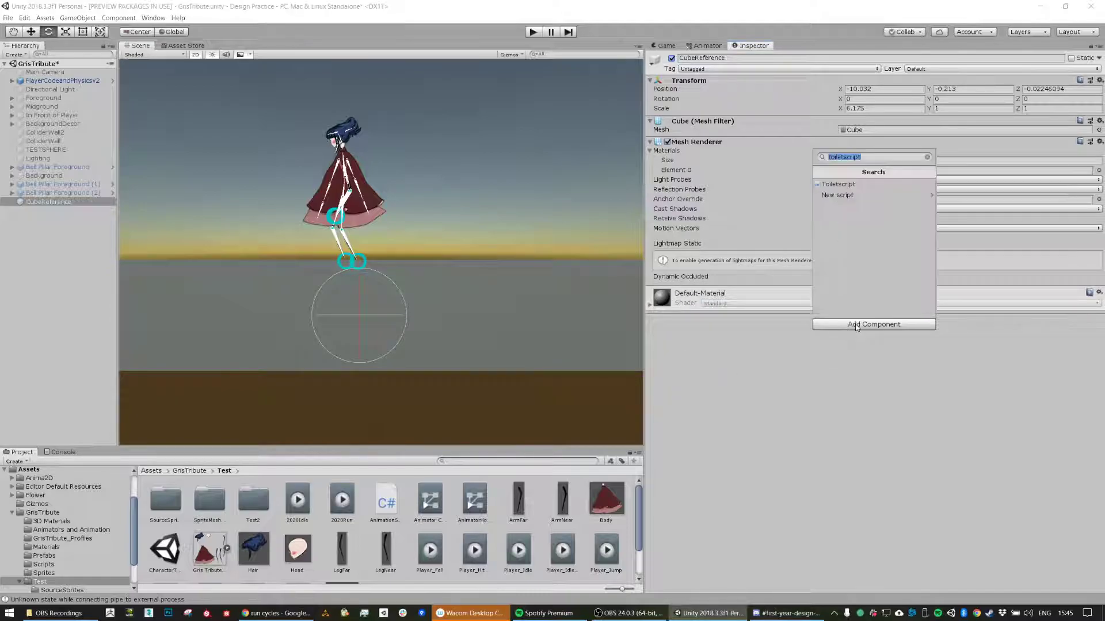
{"action": "type", "text": "2d"}
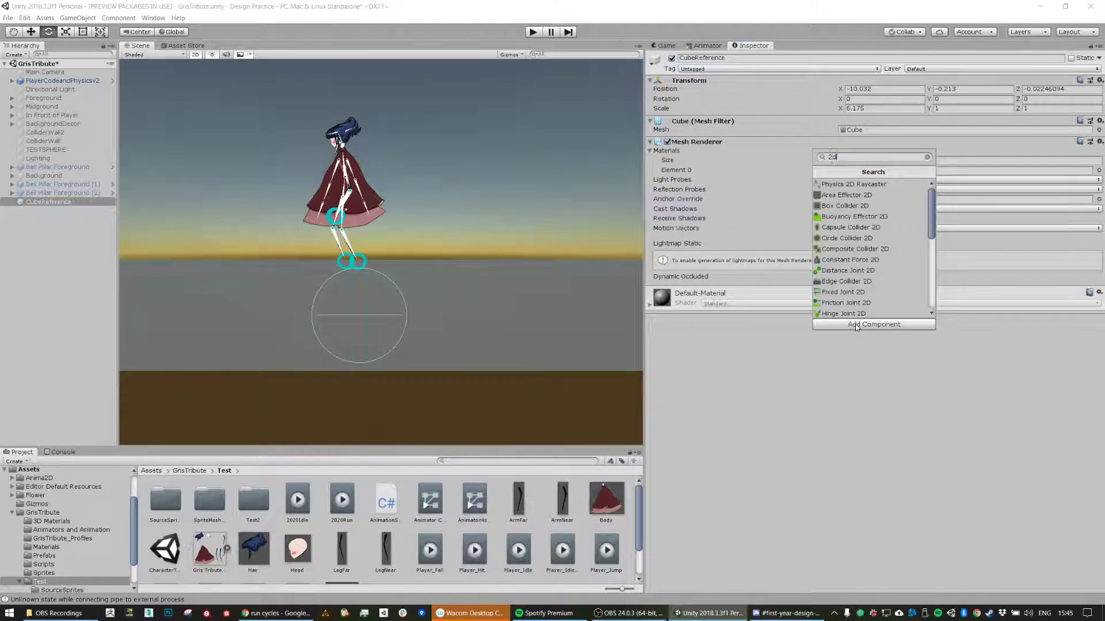
{"action": "left_click", "coordinate": [880, 207]}
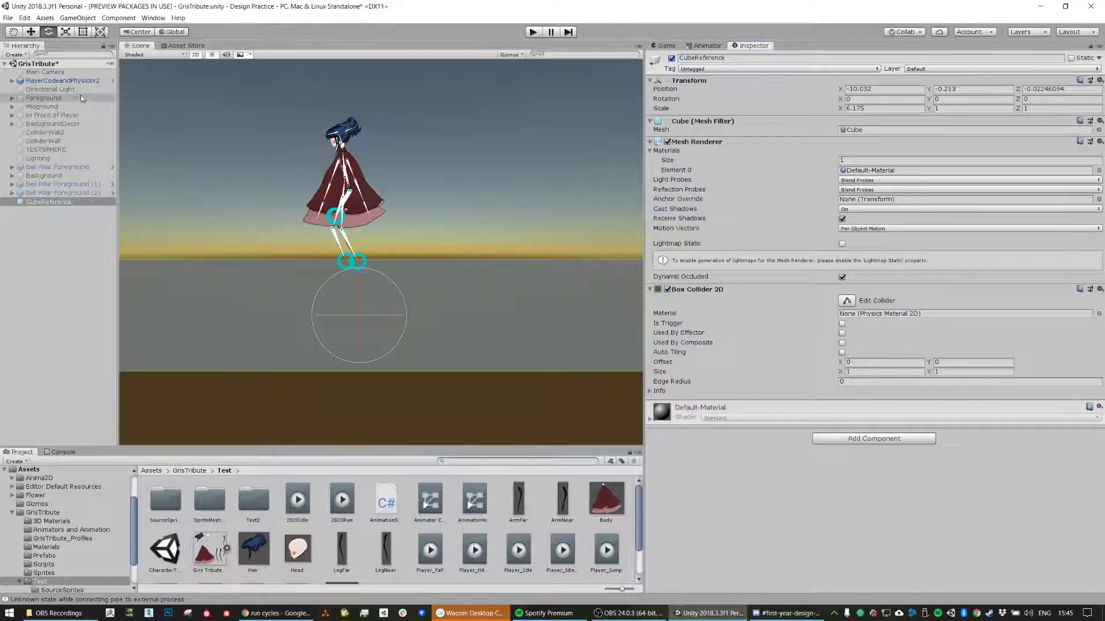
Step: Move CubeReference down below the character's feet, to a Y position of about -0.479
{"action": "left_click", "coordinate": [62, 80]}
{"action": "middle_click_drag", "start_coordinate": [351, 118], "coordinate": [352, 173]}
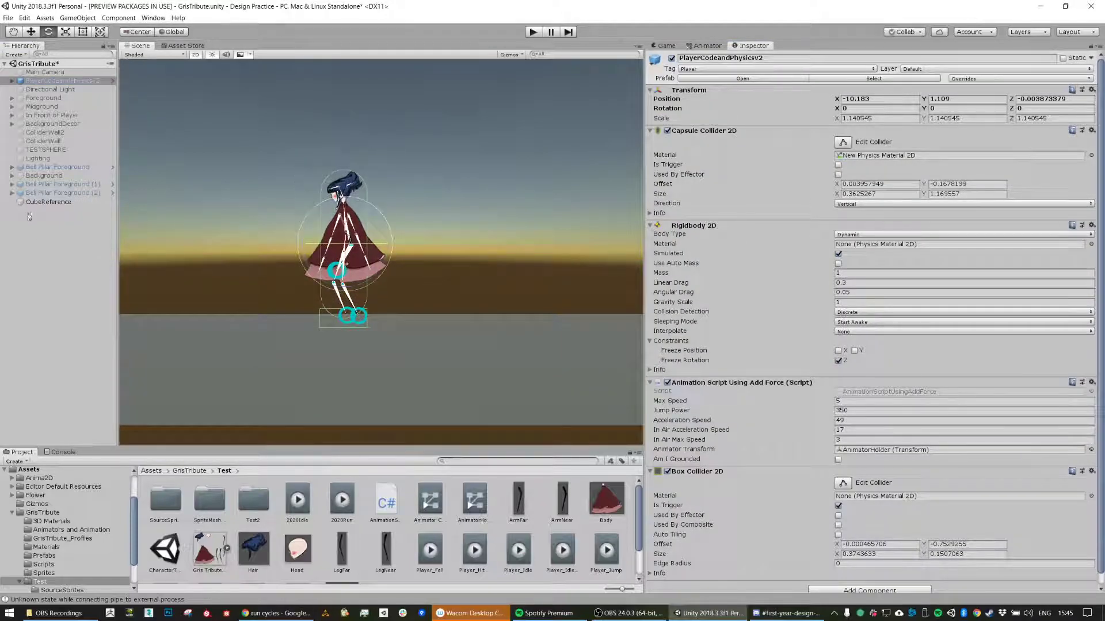
{"action": "left_click", "coordinate": [40, 202]}
{"action": "key", "text": "w"}
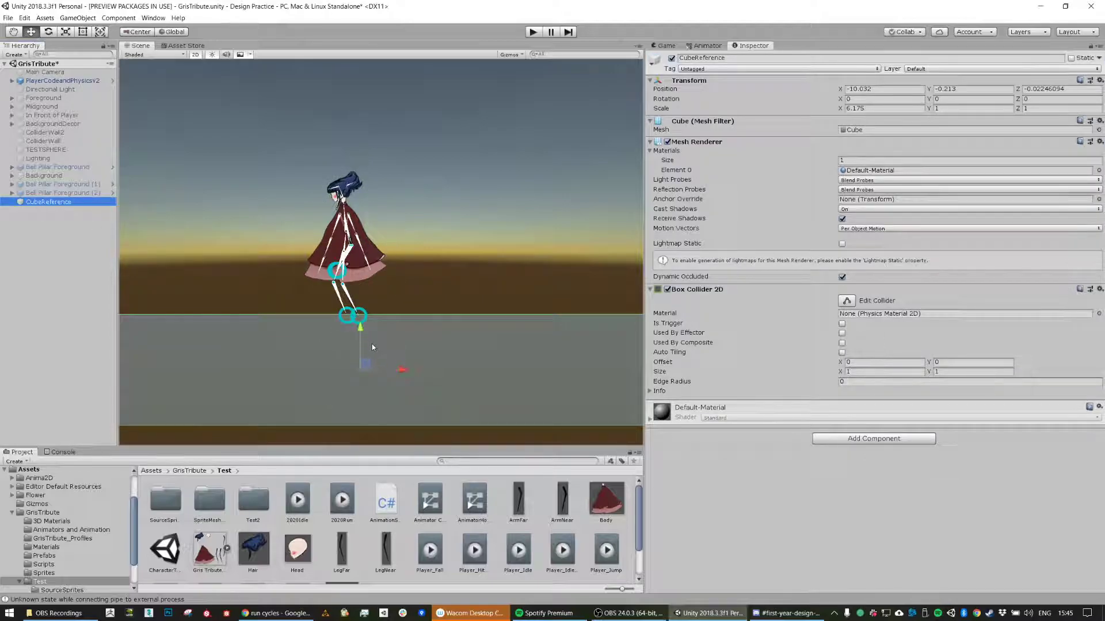
{"action": "left_click_drag", "start_coordinate": [360, 331], "coordinate": [360, 361]}
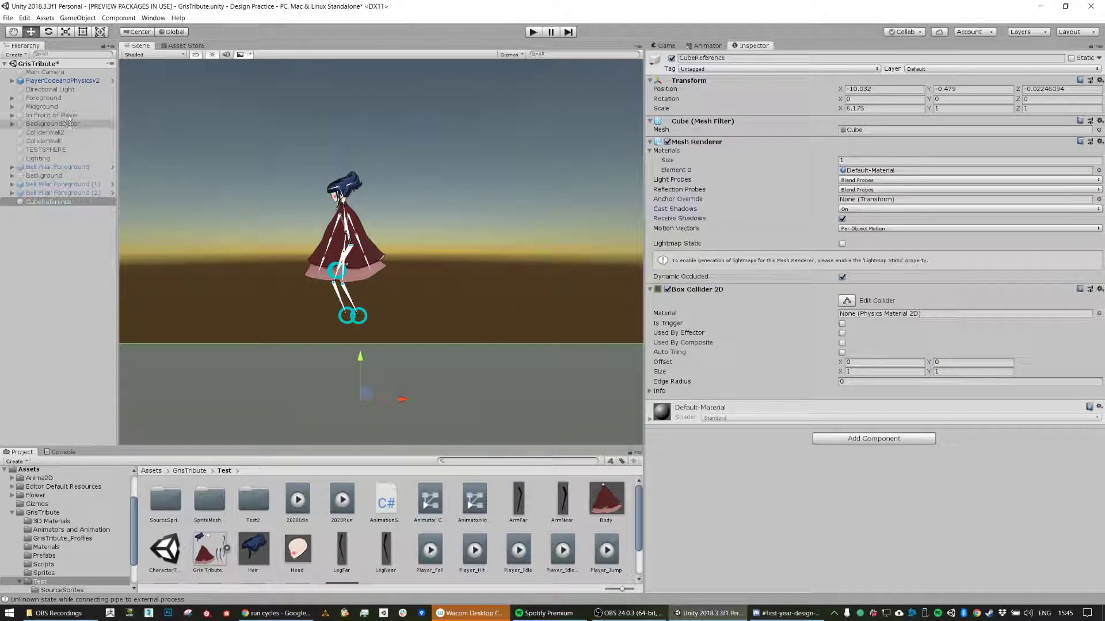
Step: Try to run the scene in Play mode with the Animator graph of PlayerCodeandPhysicsv2 displayed
{"action": "left_click", "coordinate": [58, 81]}
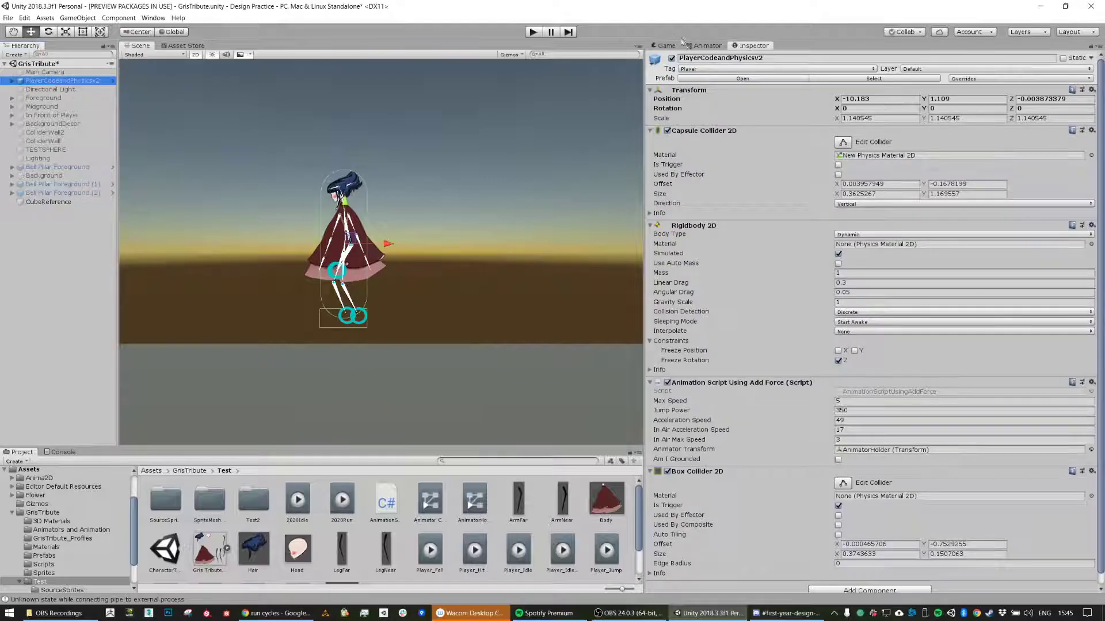
{"action": "left_click", "coordinate": [704, 45]}
{"action": "left_click", "coordinate": [533, 31]}
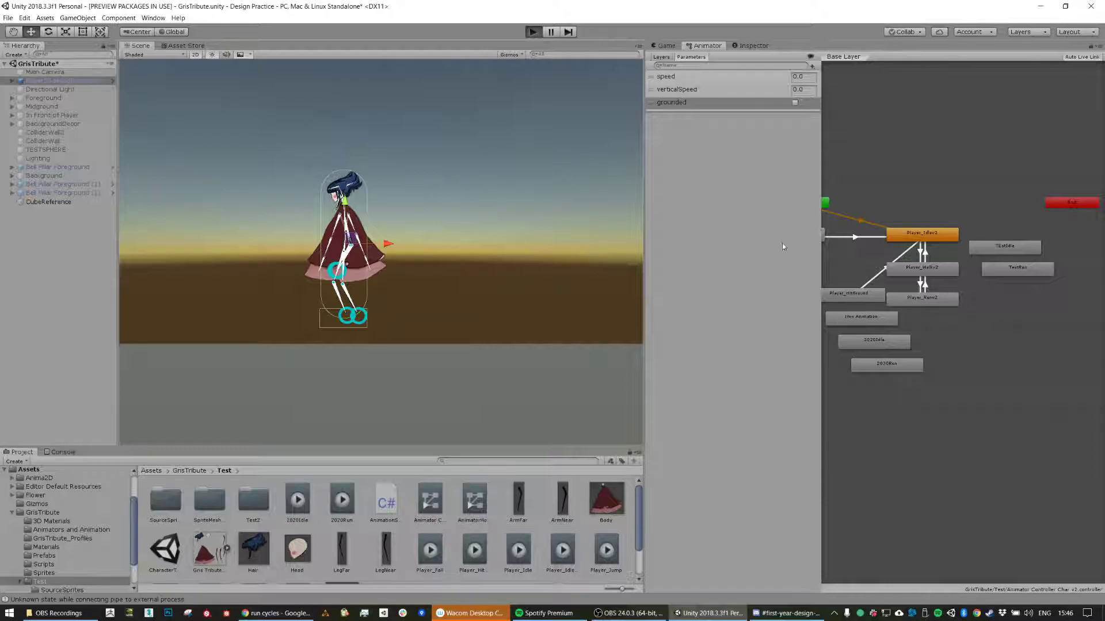
{"action": "left_click", "coordinate": [529, 32]}
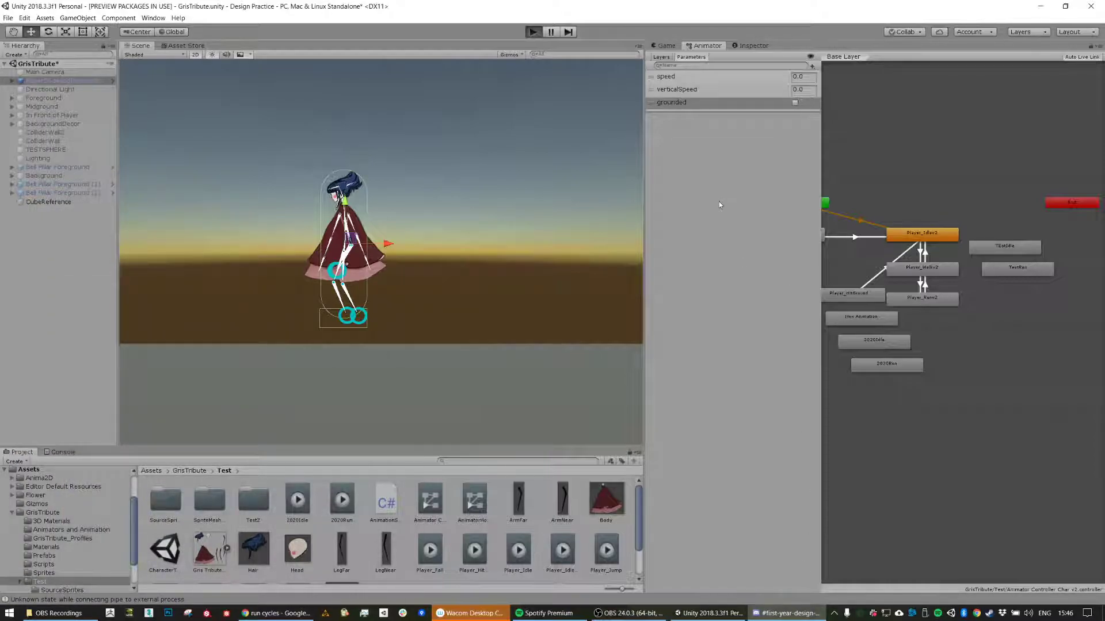
Step: Switch to Task Manager, sort the processes by CPU usage, and end the Unity Editor task
{"action": "key", "text": "ctrl+shift+Escape"}
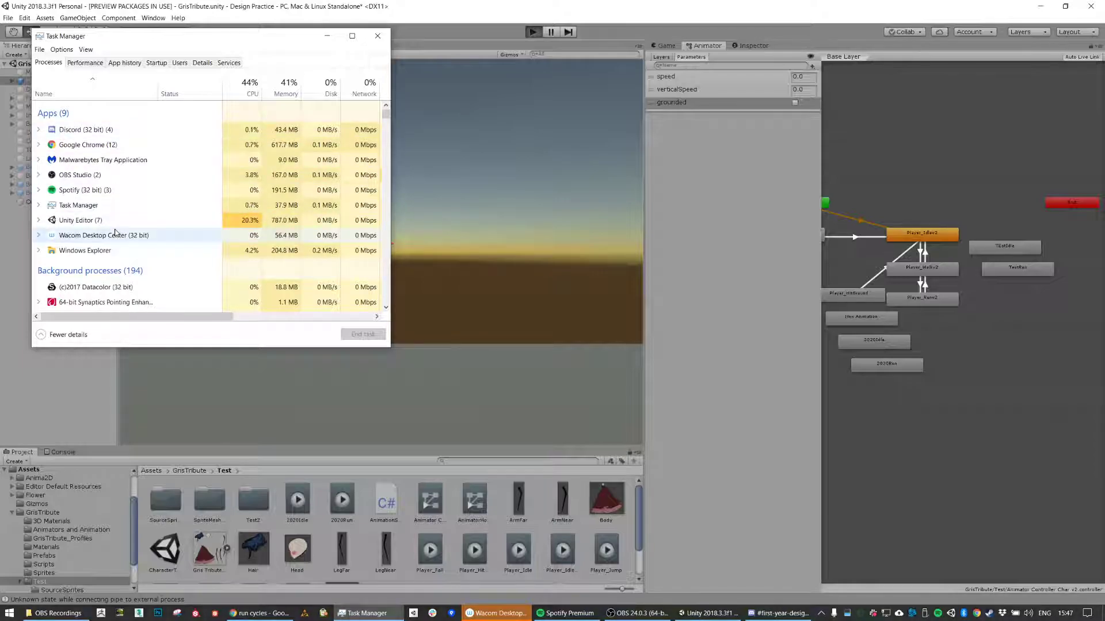
{"action": "left_click", "coordinate": [248, 91]}
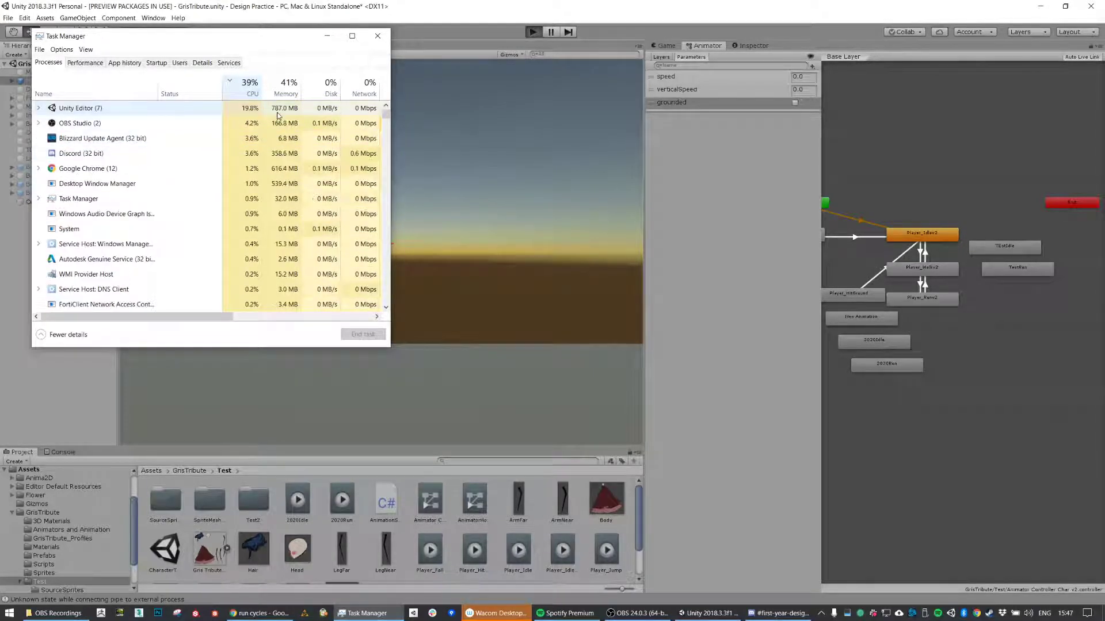
{"action": "left_click", "coordinate": [327, 35]}
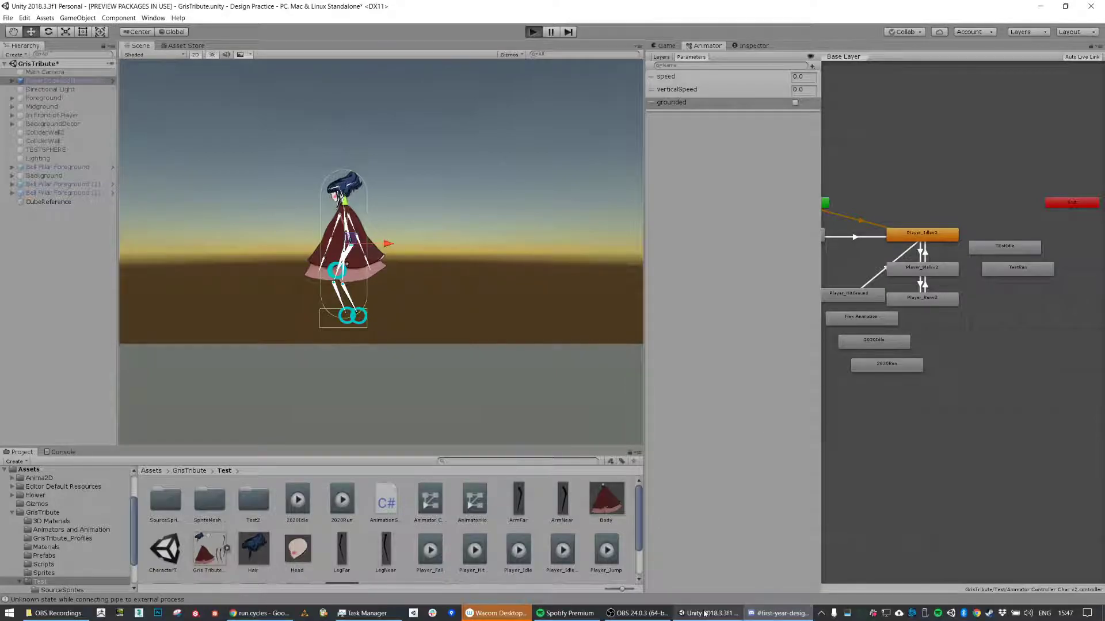
{"action": "left_click", "coordinate": [365, 613]}
{"action": "left_click", "coordinate": [81, 108]}
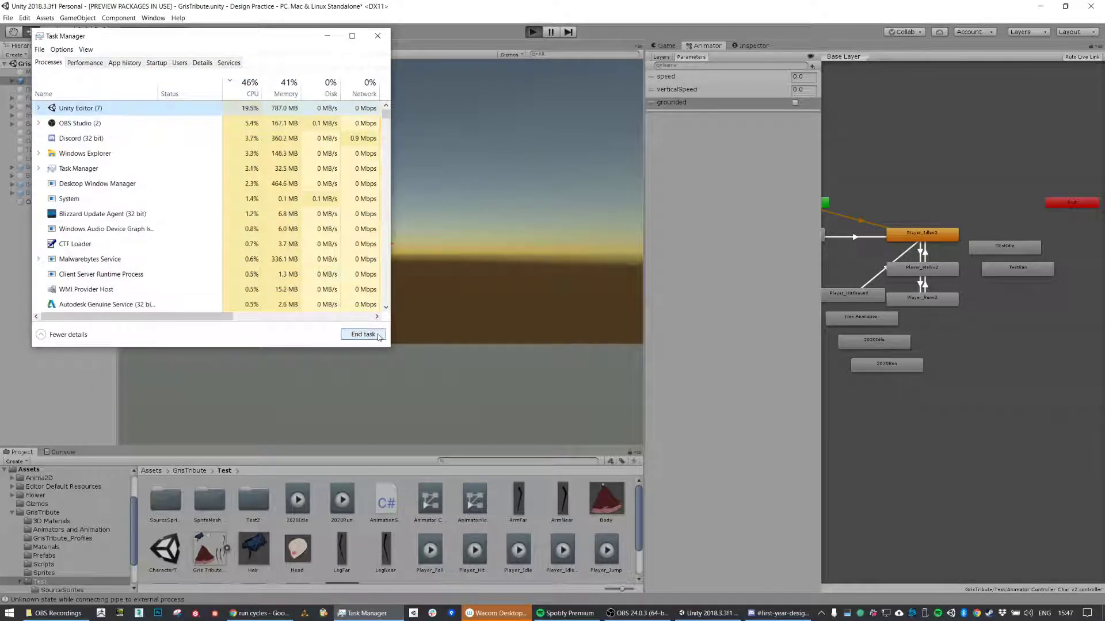
{"action": "left_click", "coordinate": [377, 335]}
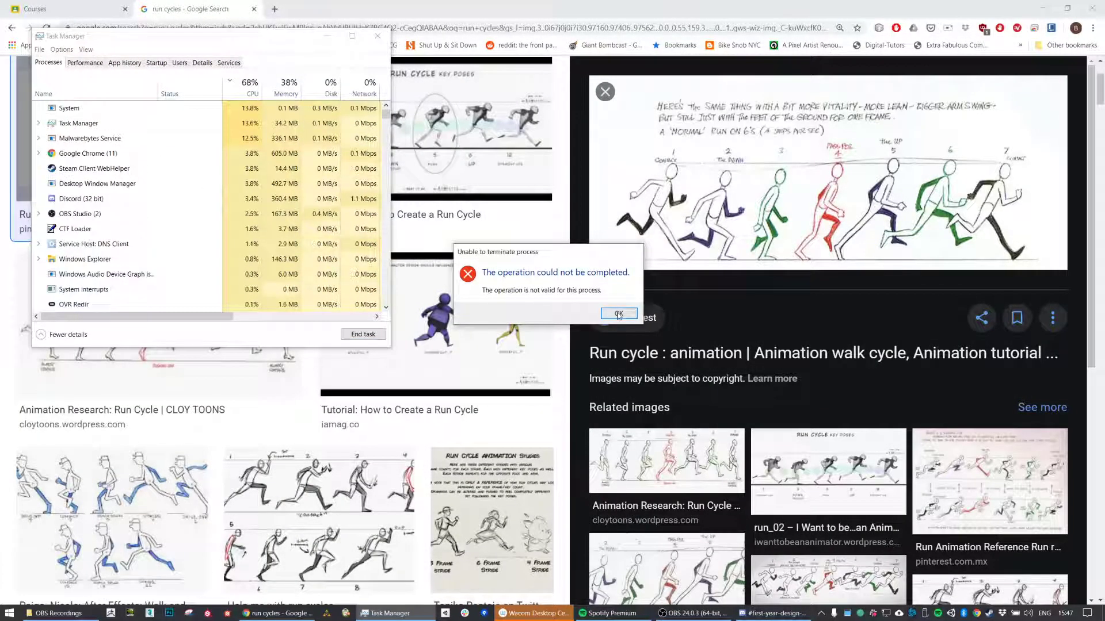
{"action": "left_click", "coordinate": [620, 316]}
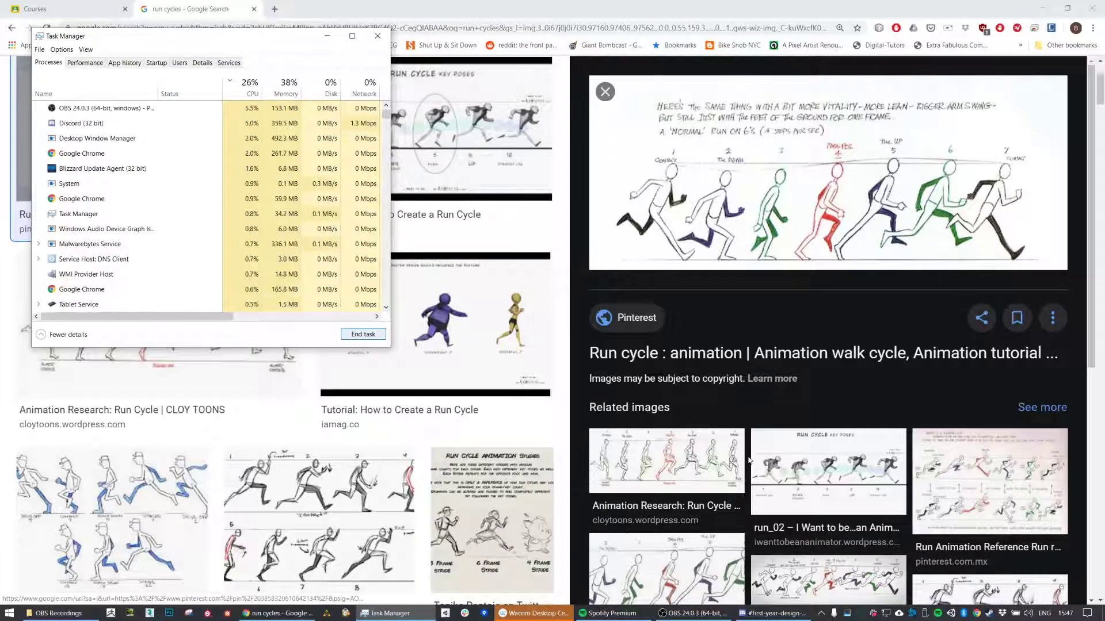
Step: Launch Unity Hub, reopen the Design Practice project, and maximize the Unity editor window
{"action": "key", "text": "super"}
{"action": "key", "text": "super"}
{"action": "type", "text": "unirty"}
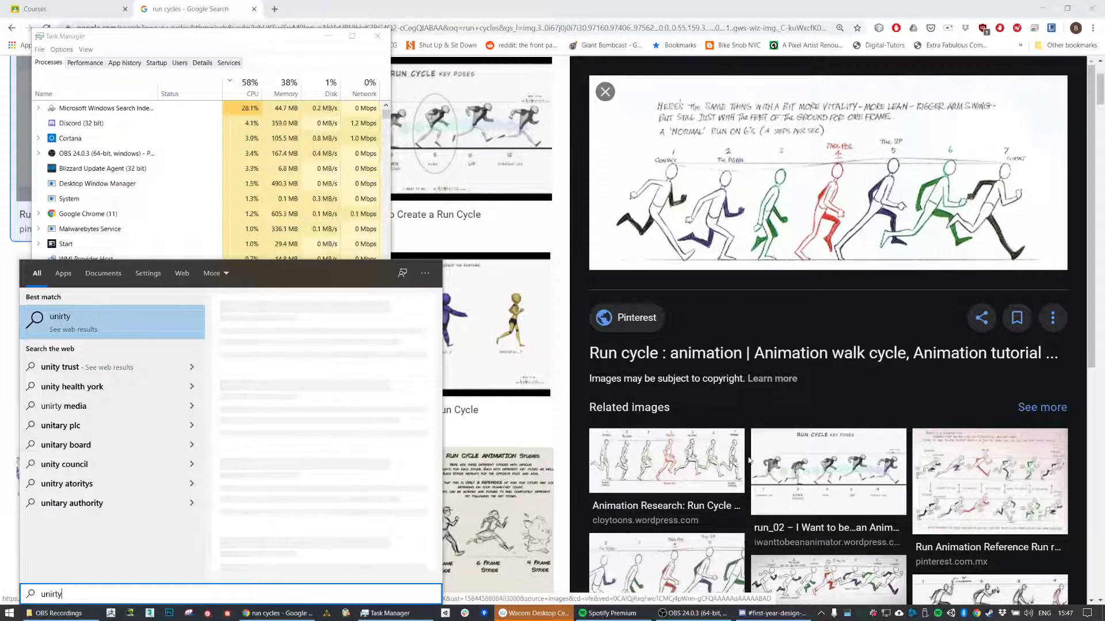
{"action": "key", "text": "BackSpace"}
{"action": "type", "text": "ty"}
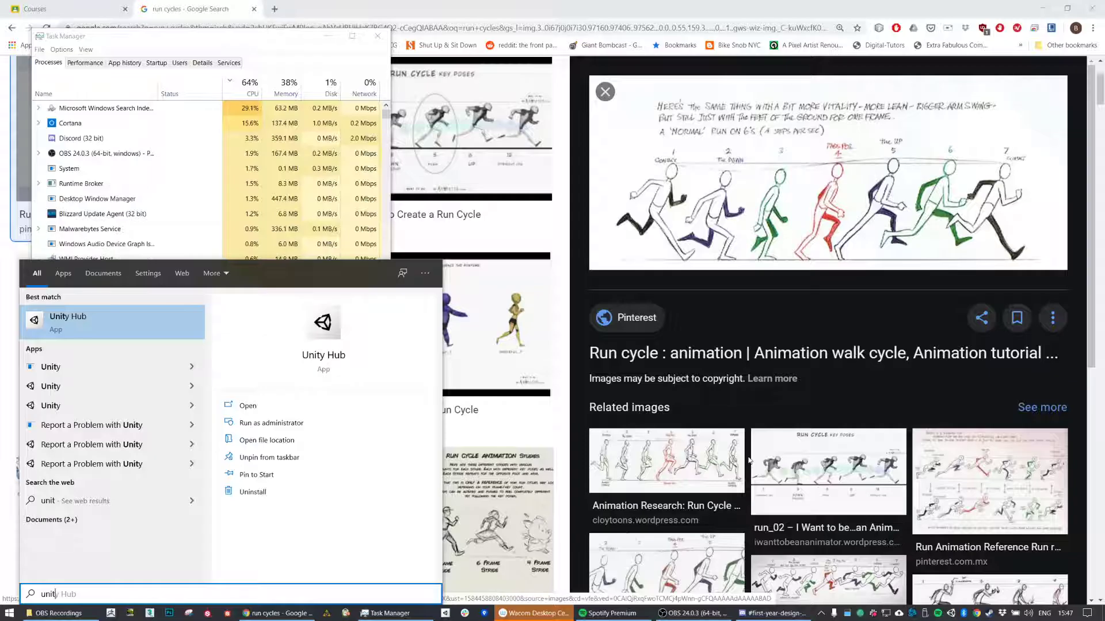
{"action": "key", "text": "Return"}
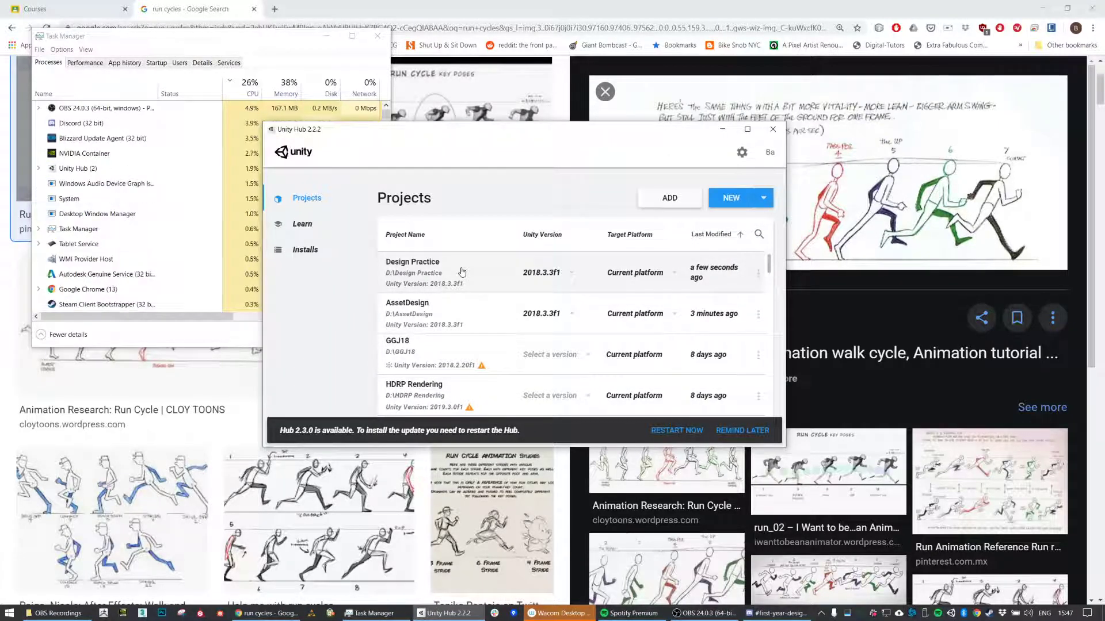
{"action": "left_click", "coordinate": [461, 271]}
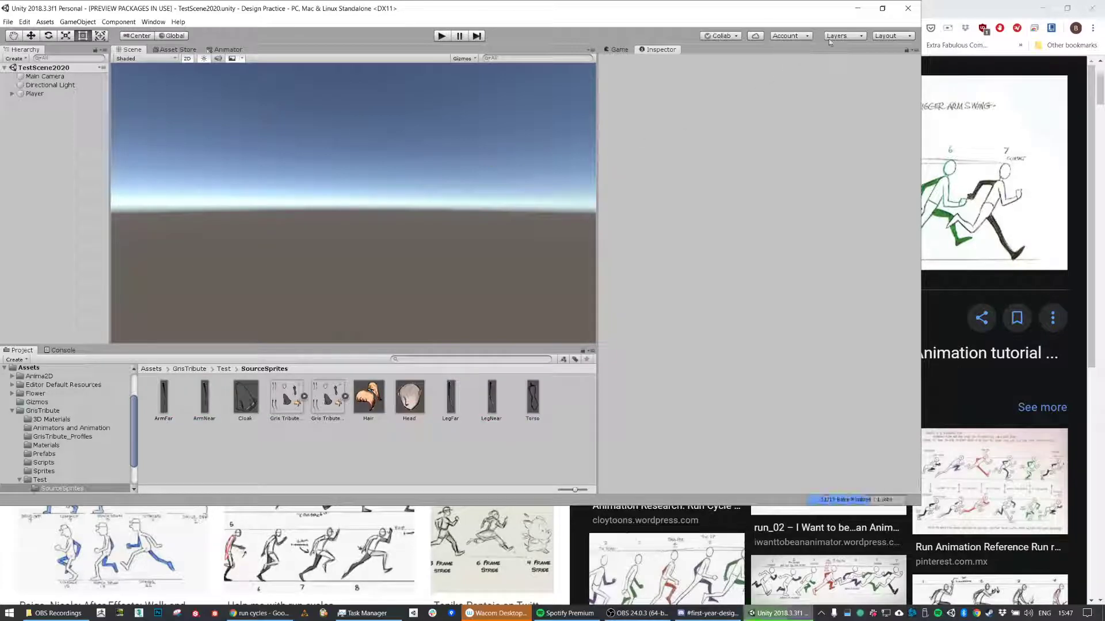
{"action": "left_click", "coordinate": [881, 9]}
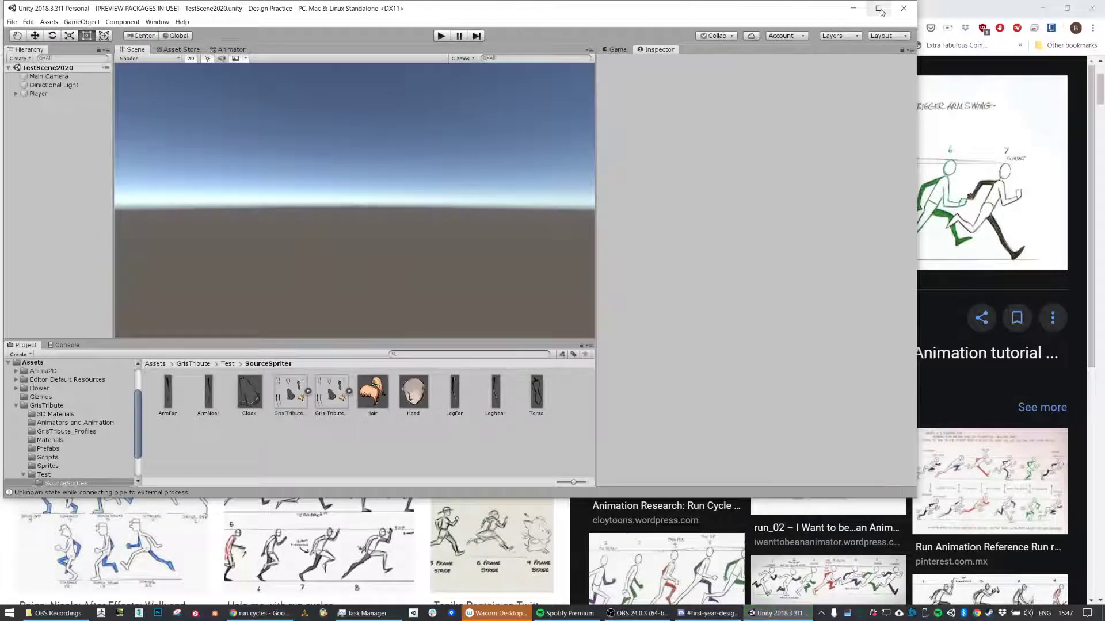
{"action": "left_click", "coordinate": [879, 9]}
Step: Open the GrisTribute scene and select PlayerCodeandPhysicsv2 with a close view of the character
{"action": "left_click", "coordinate": [8, 18]}
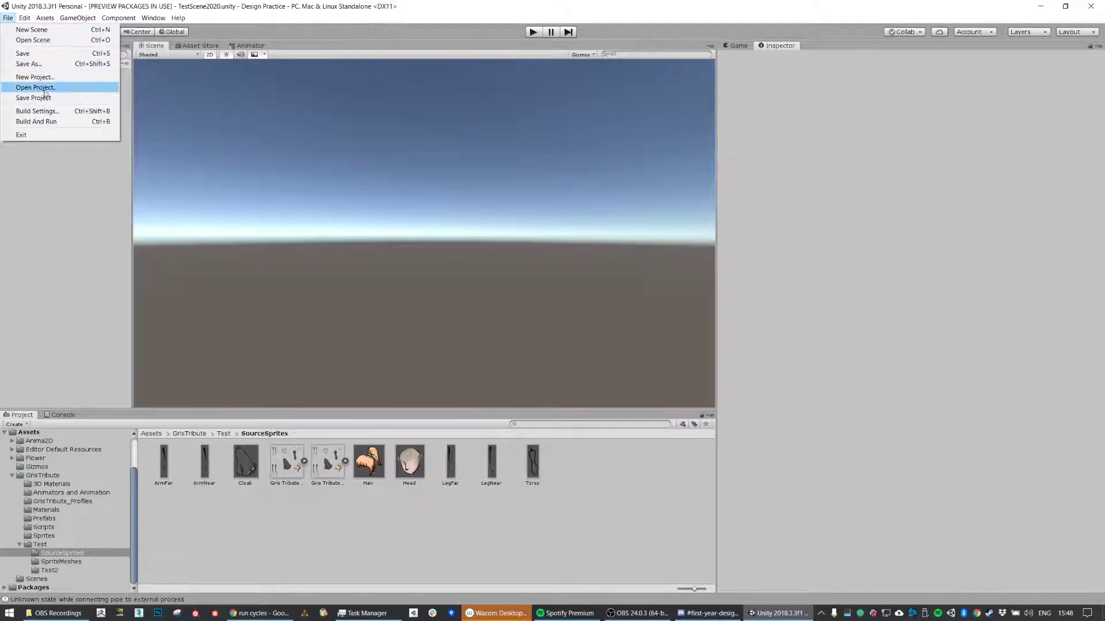
{"action": "left_click", "coordinate": [44, 42]}
{"action": "double_click", "coordinate": [124, 149]}
{"action": "double_click", "coordinate": [120, 195]}
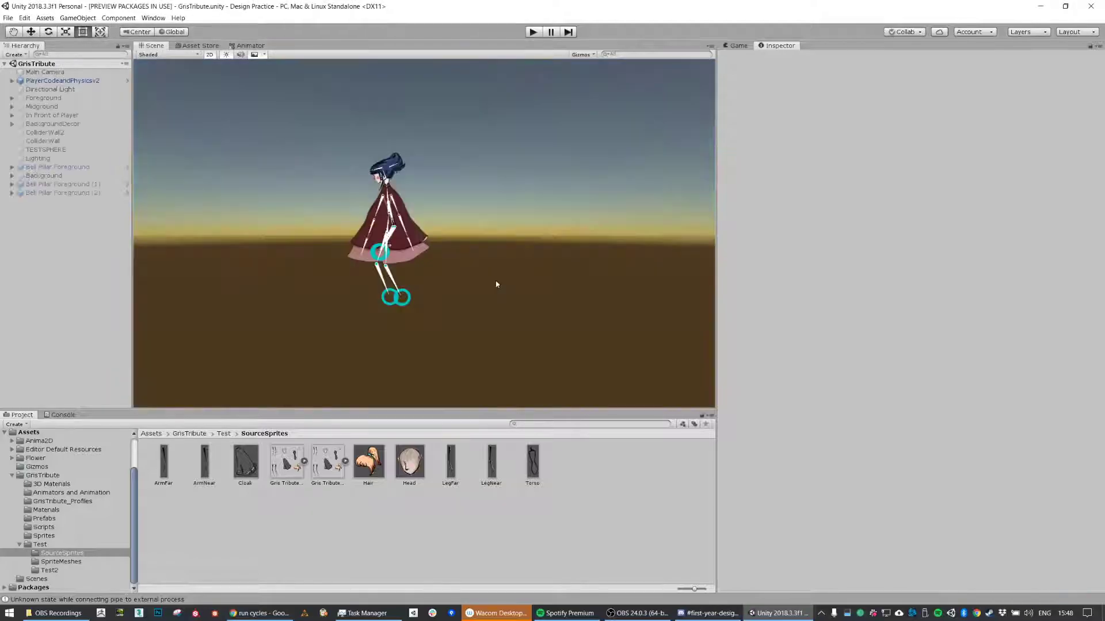
{"action": "scroll", "coordinate": [322, 224], "scroll_direction": "up", "scroll_amount": 6}
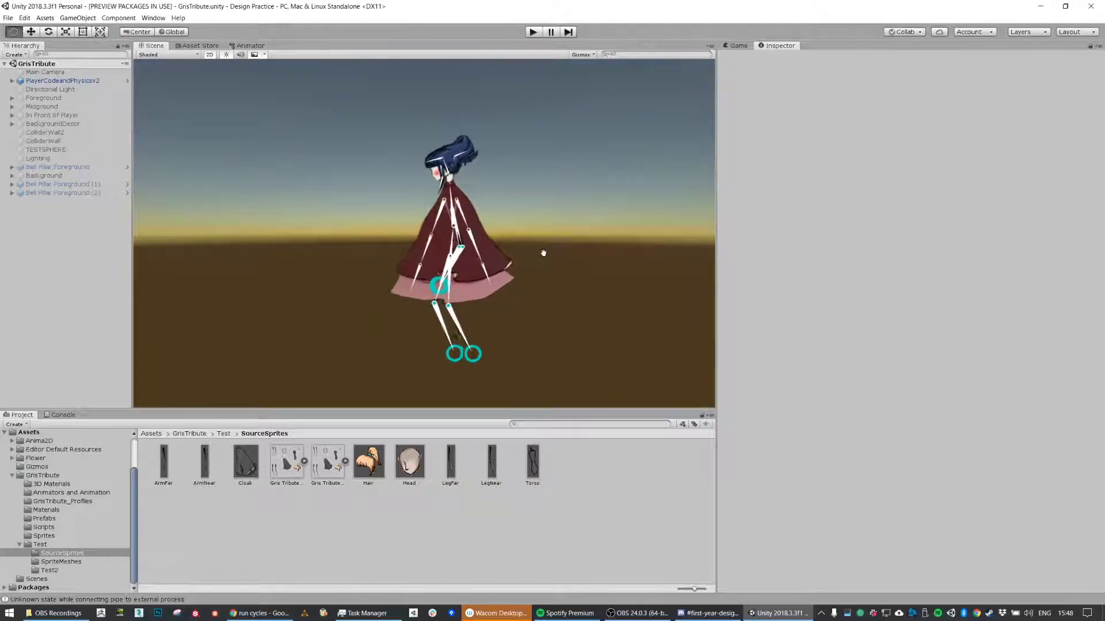
{"action": "left_click", "coordinate": [402, 239]}
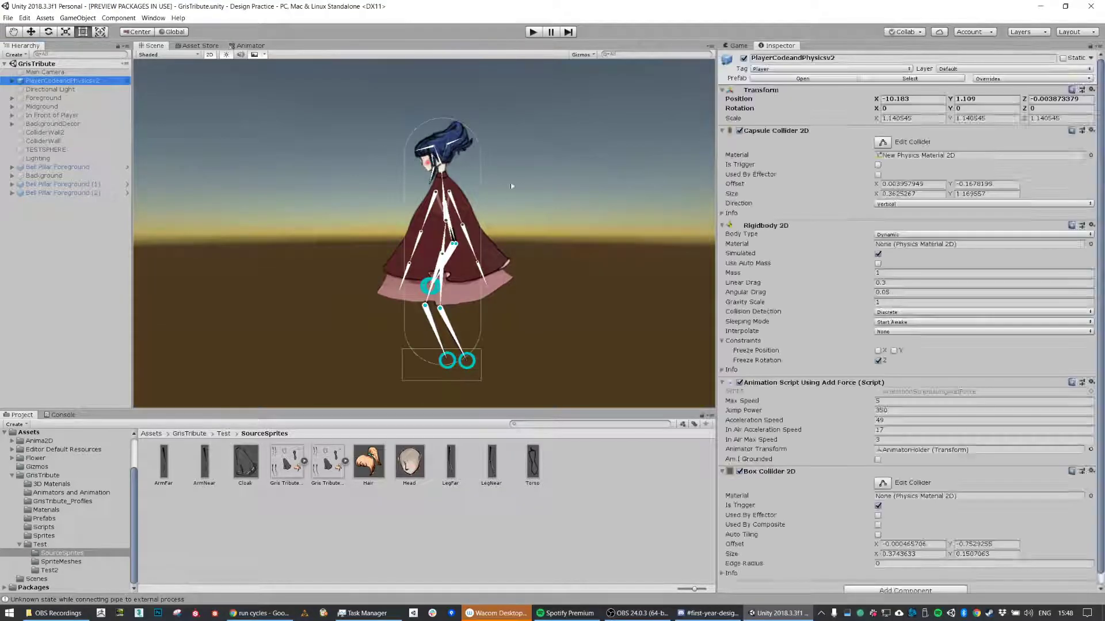
{"action": "scroll", "coordinate": [460, 163], "scroll_direction": "up", "scroll_amount": 4}
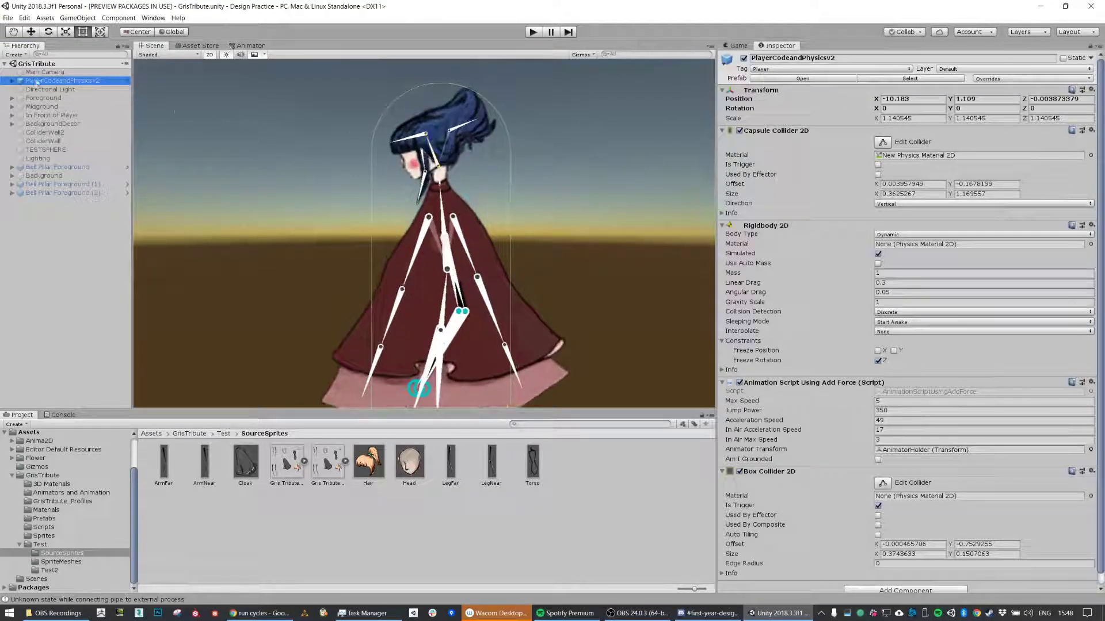
Step: Expand PlayerCodeandPhysicsv2 and its AnimatorHolder and select the Head object
{"action": "left_click", "coordinate": [12, 80]}
{"action": "left_click", "coordinate": [19, 89]}
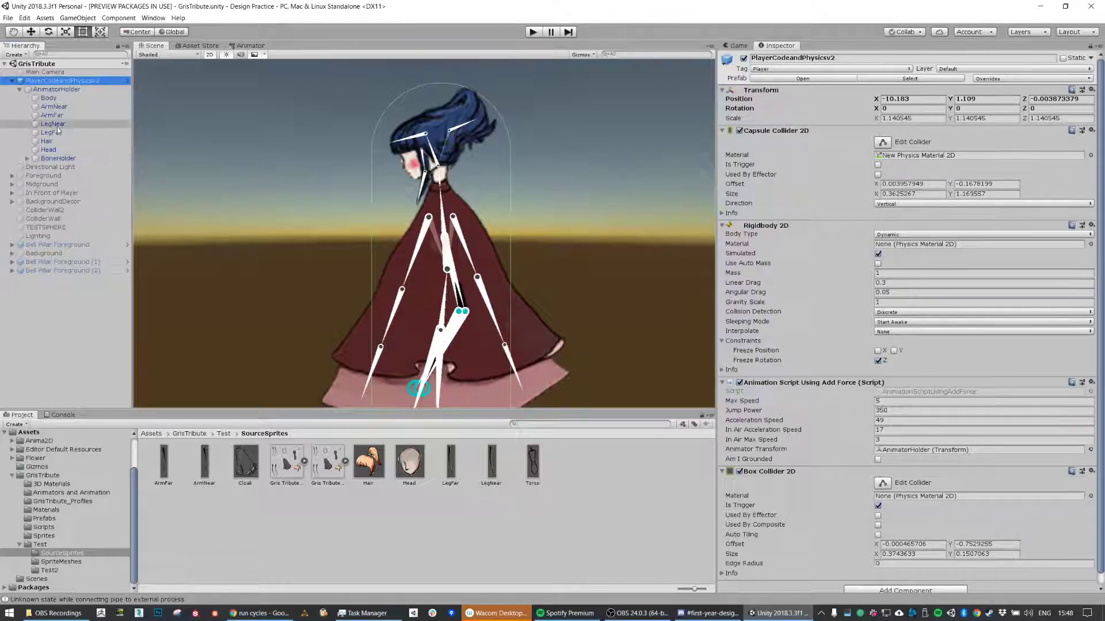
{"action": "left_click", "coordinate": [50, 151]}
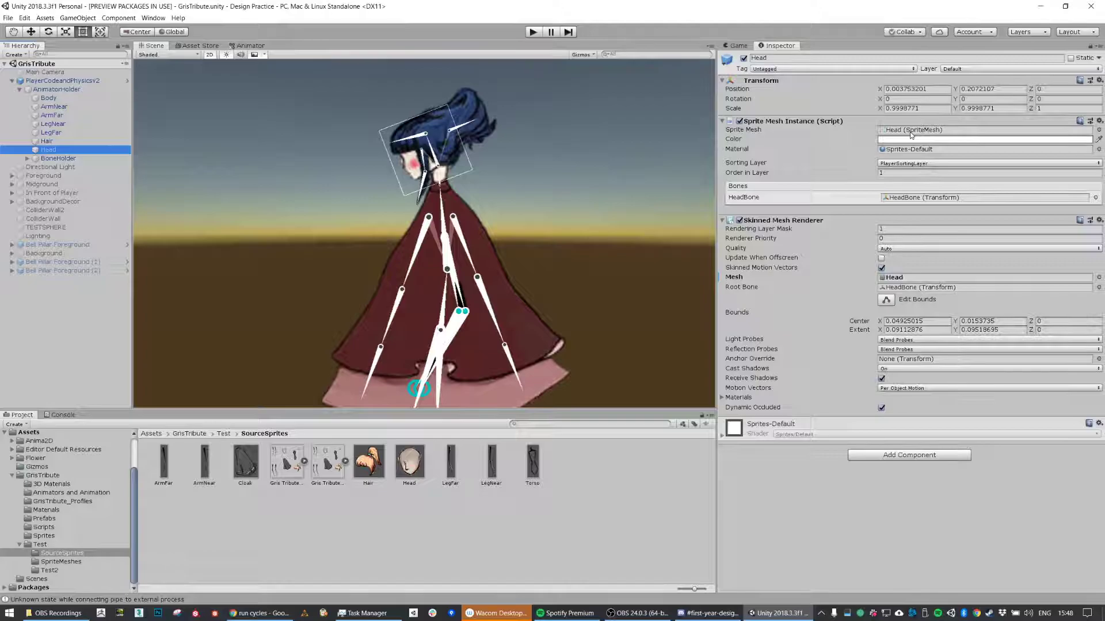
Step: Open the Animation window on the Player_Idlev2 clip, move it clear of the character's upper body, and leave recording off
{"action": "left_click", "coordinate": [163, 20]}
{"action": "left_click", "coordinate": [165, 19]}
{"action": "left_click", "coordinate": [163, 19]}
{"action": "mouse_move", "coordinate": [265, 149]}
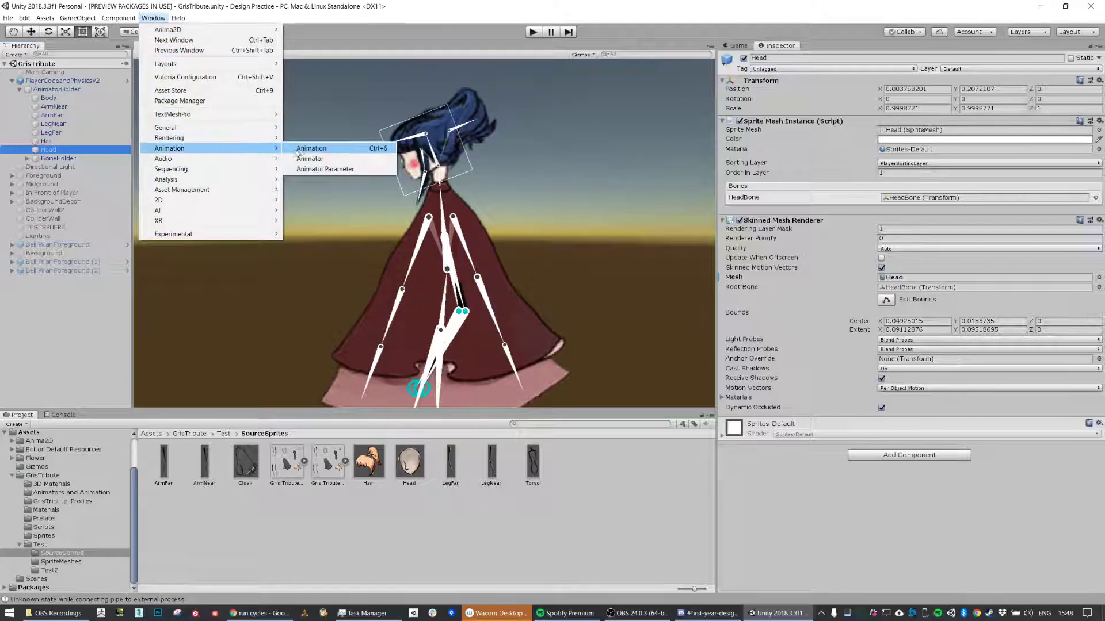
{"action": "left_click", "coordinate": [299, 150]}
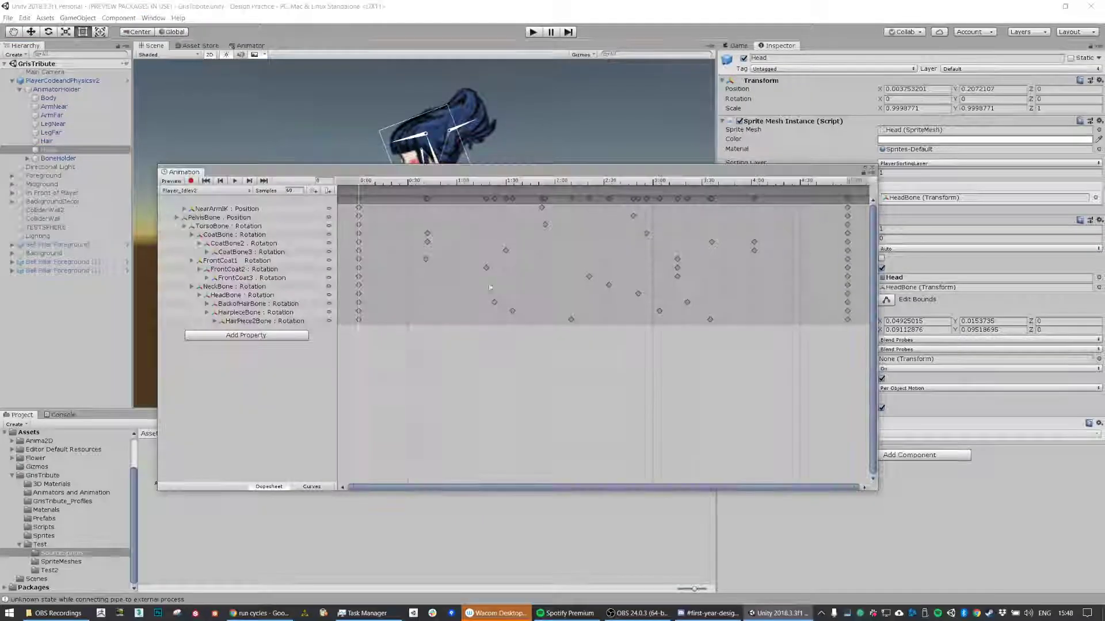
{"action": "left_click", "coordinate": [190, 180]}
{"action": "left_click_drag", "start_coordinate": [402, 171], "coordinate": [640, 396]}
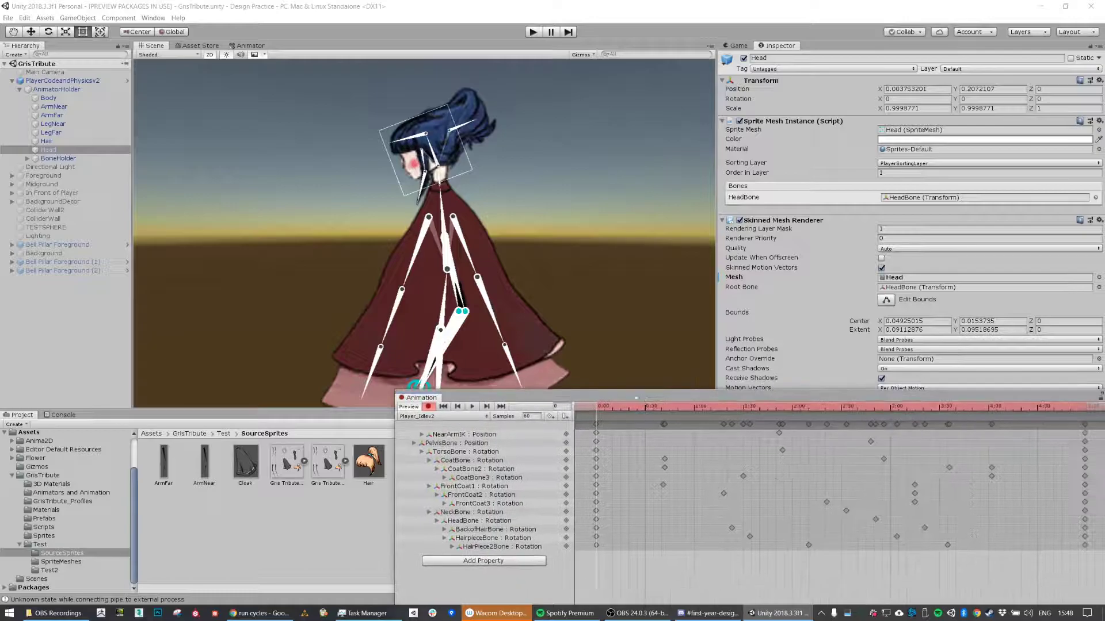
{"action": "left_click", "coordinate": [428, 406]}
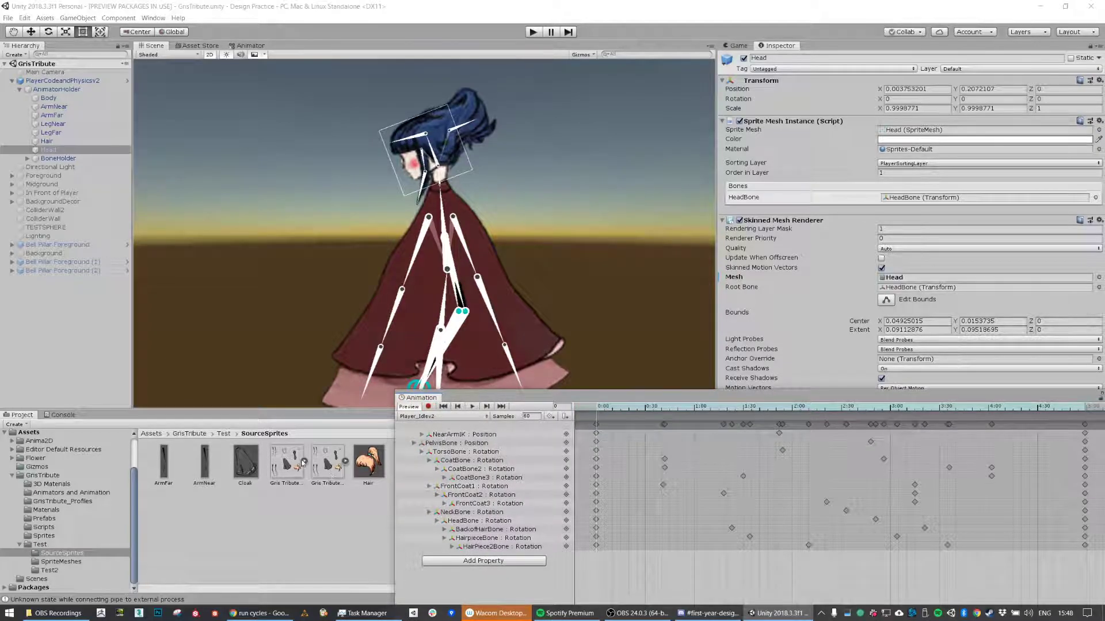
Step: Expand the Gris Tribute sprite sheet in SourceSprites and add its EyesClosed sprite as a child of Head
{"action": "left_click", "coordinate": [303, 462]}
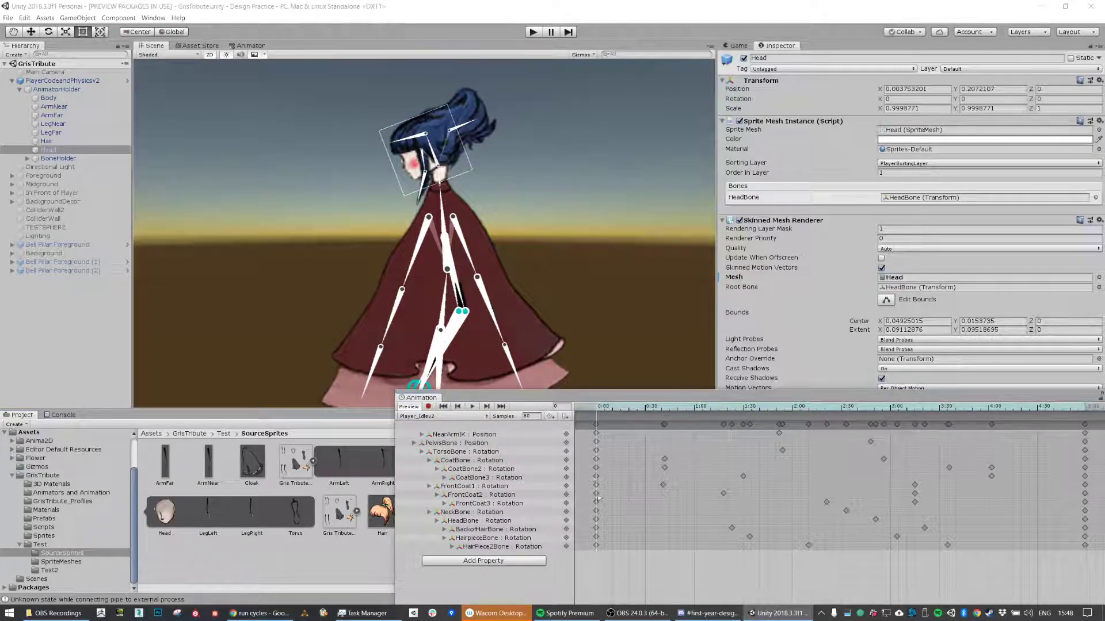
{"action": "left_click_drag", "start_coordinate": [647, 391], "coordinate": [561, 528]}
{"action": "left_click_drag", "start_coordinate": [430, 464], "coordinate": [50, 151]}
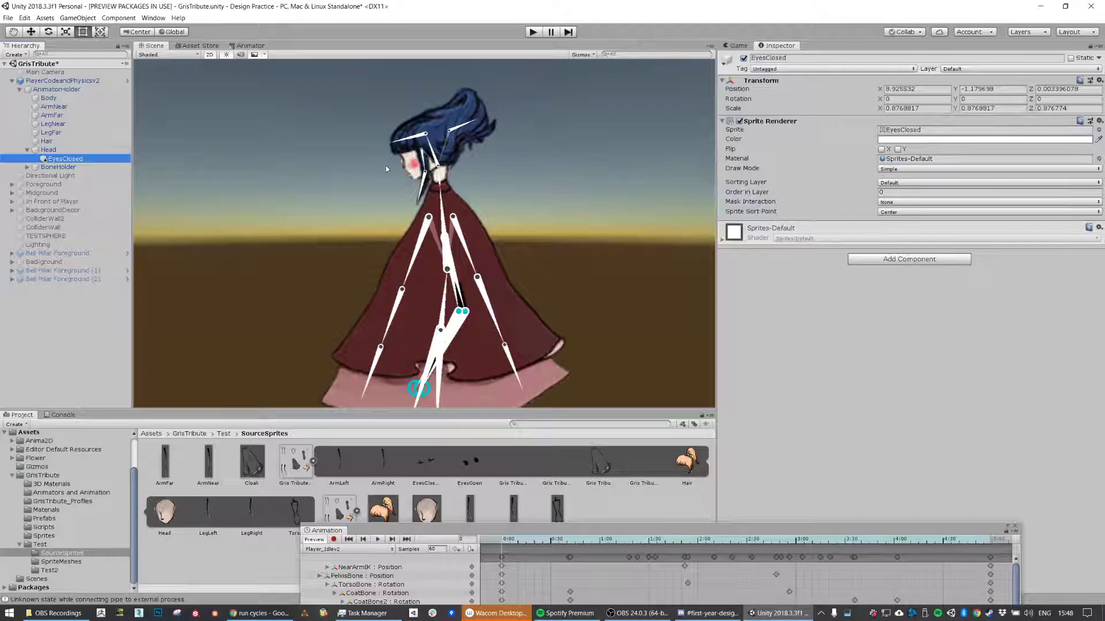
Step: Assign EyesClosed to PlayerSortingLayer with order in layer 239 and set its position to 0, 0, 0
{"action": "left_click", "coordinate": [903, 183]}
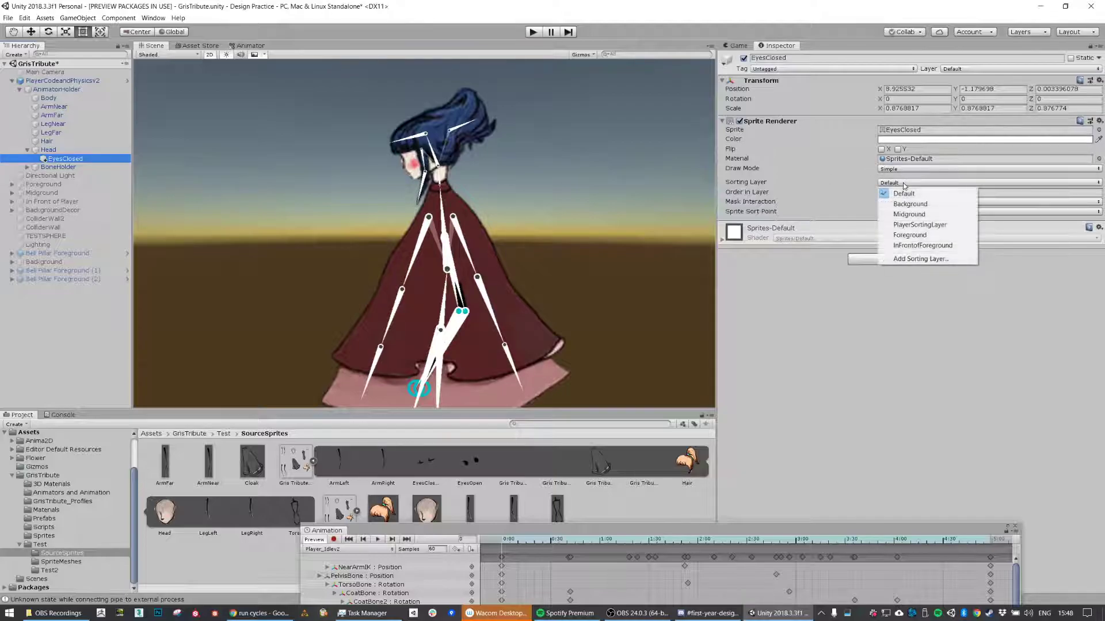
{"action": "left_click", "coordinate": [914, 225]}
{"action": "left_click", "coordinate": [72, 160]}
{"action": "left_click", "coordinate": [920, 88]}
{"action": "type", "text": "0"}
{"action": "left_click", "coordinate": [978, 90]}
{"action": "type", "text": "0"}
{"action": "left_click", "coordinate": [1067, 89]}
{"action": "type", "text": "0"}
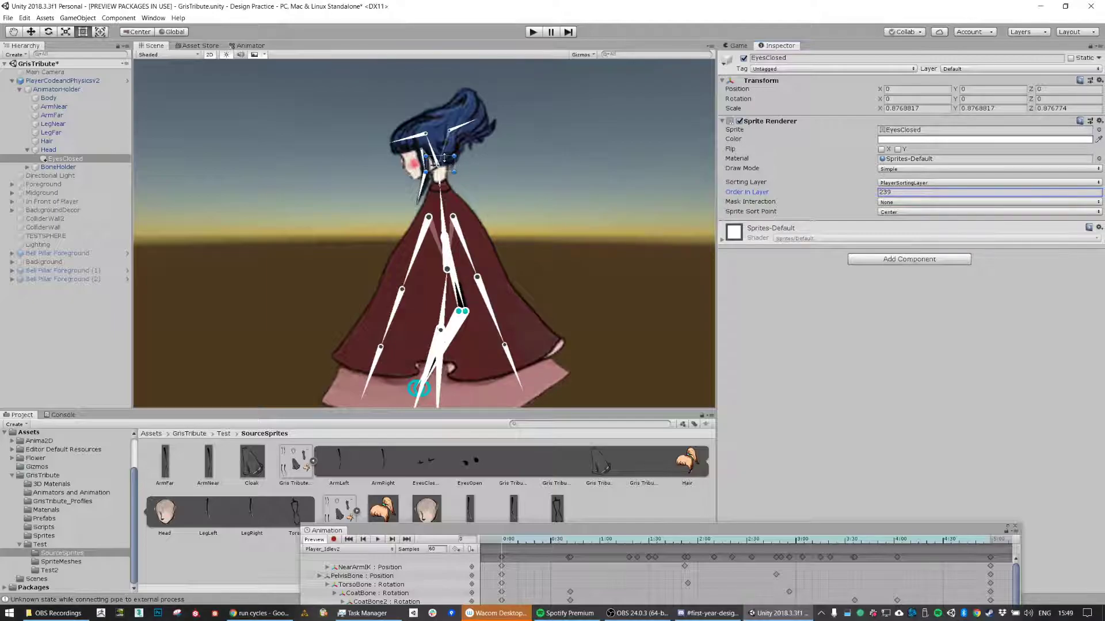
Step: Place EyesClosed on the character's face at about X -0.087, Y 0.013 and rotate it about 6° around Z
{"action": "left_click_drag", "start_coordinate": [450, 166], "coordinate": [414, 160]}
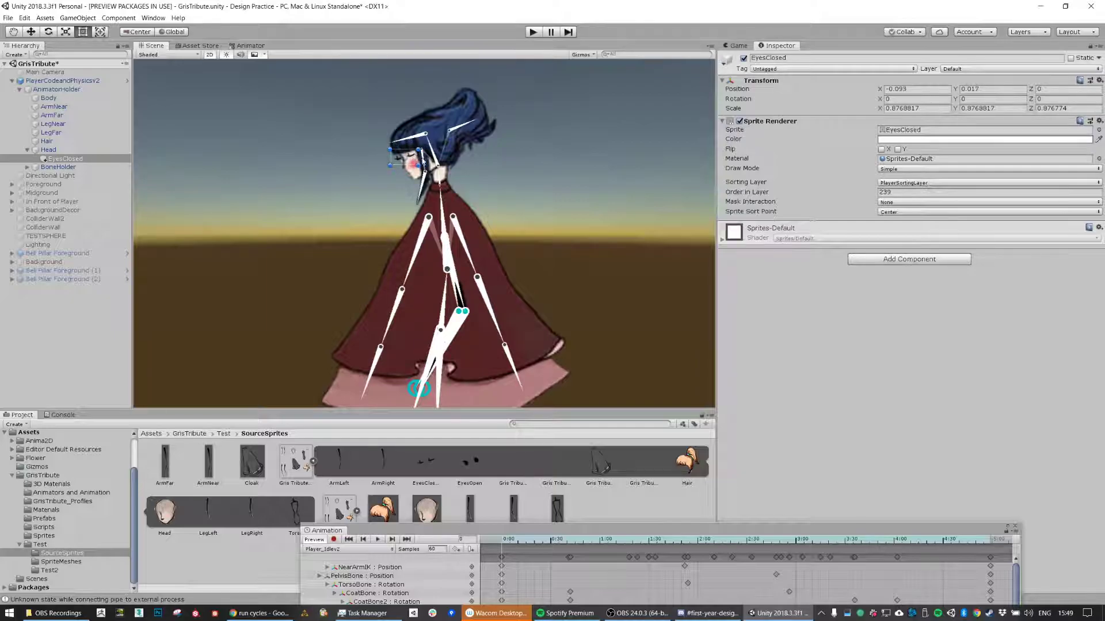
{"action": "key", "text": "e"}
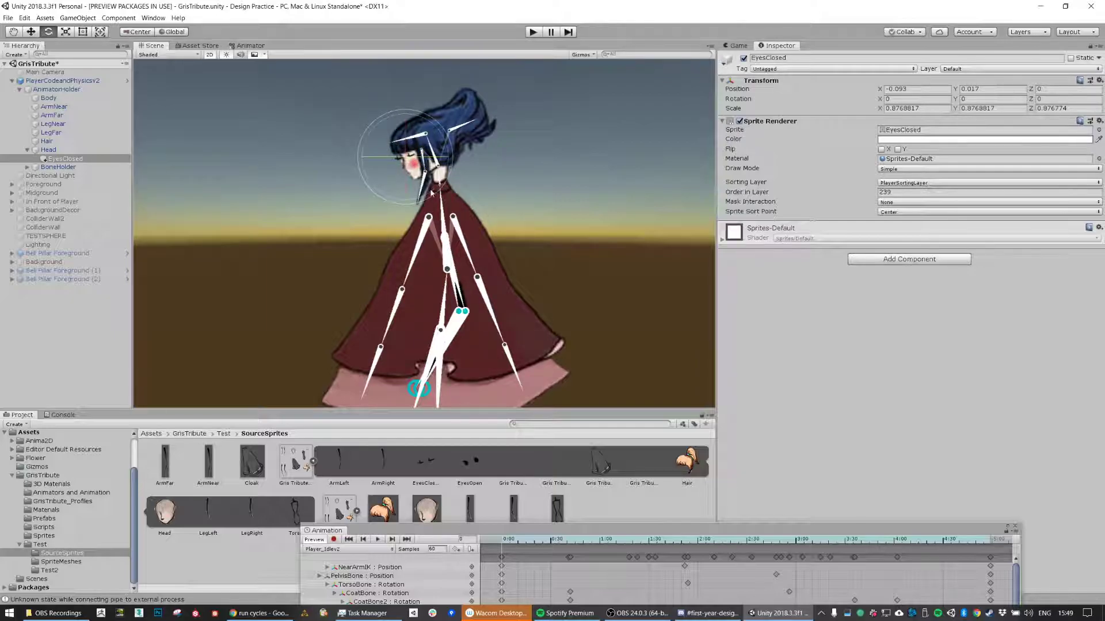
{"action": "left_click_drag", "start_coordinate": [430, 194], "coordinate": [441, 192]}
{"action": "key", "text": "w"}
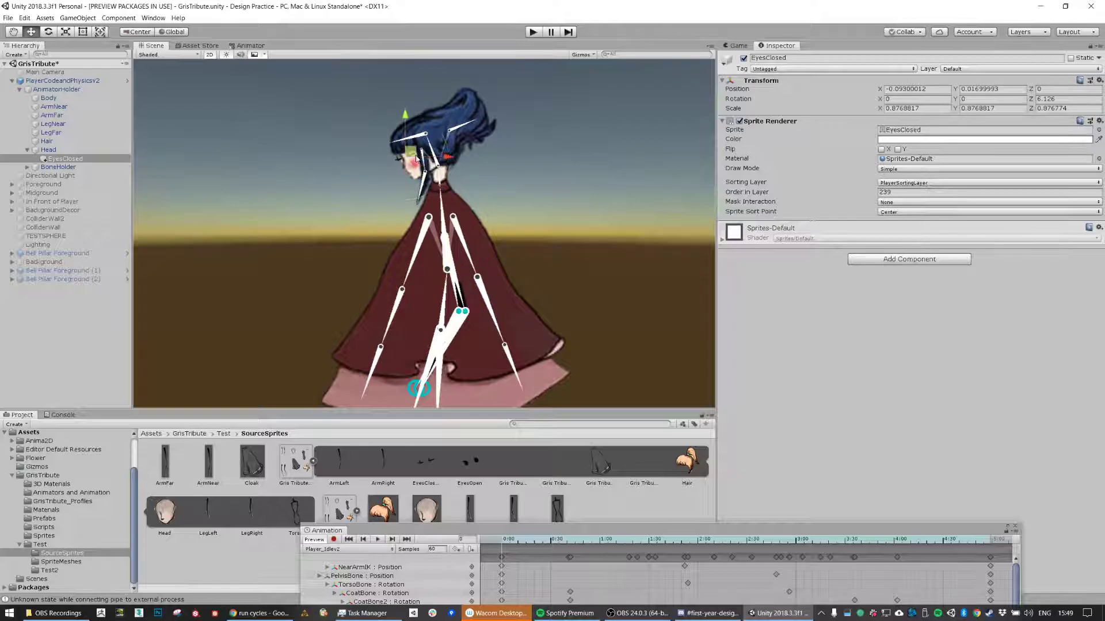
{"action": "left_click_drag", "start_coordinate": [416, 153], "coordinate": [418, 154]}
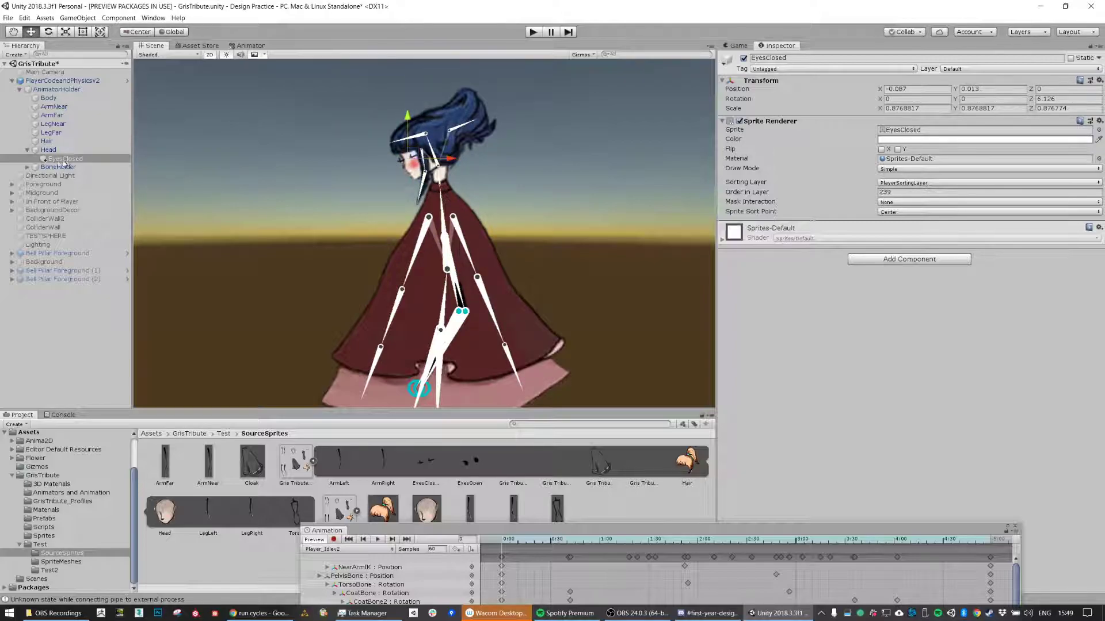
Step: Play and scrub the Player_Idlev2 clip to check whether the eyes follow the head, ending at frame 0 with recording off
{"action": "left_click_drag", "start_coordinate": [412, 527], "coordinate": [372, 443]}
{"action": "left_click", "coordinate": [294, 455]}
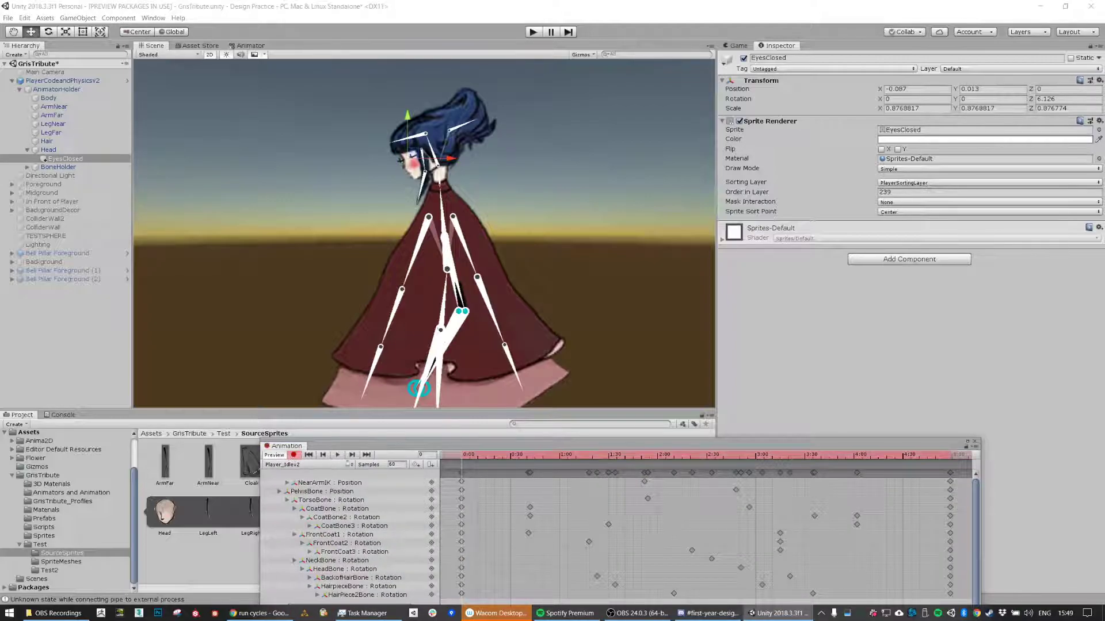
{"action": "left_click", "coordinate": [339, 455]}
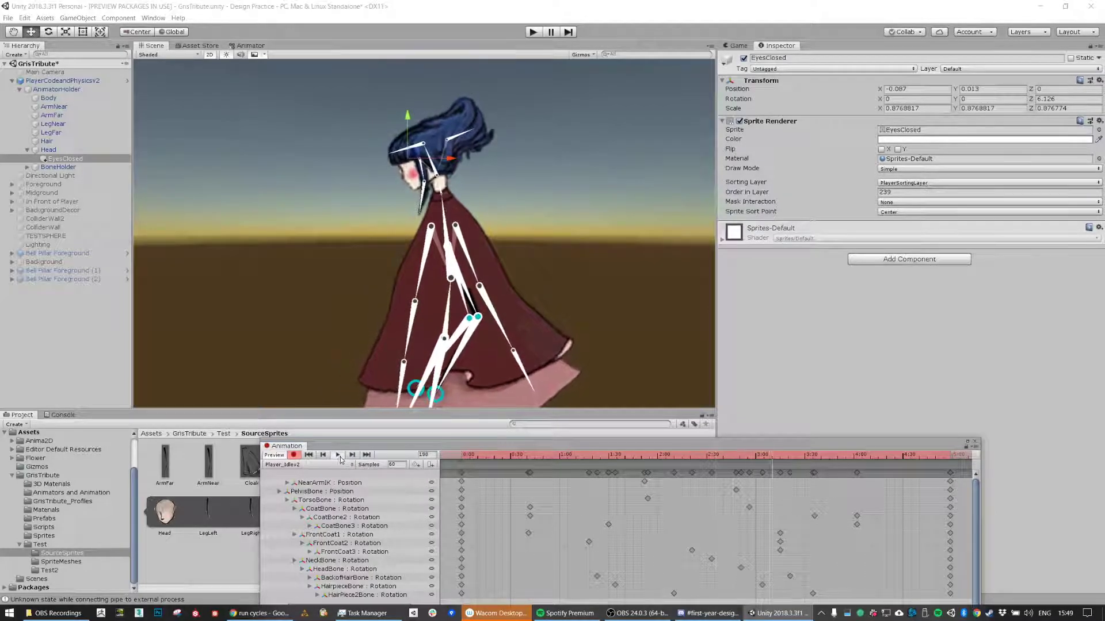
{"action": "left_click_drag", "start_coordinate": [575, 456], "coordinate": [262, 439]}
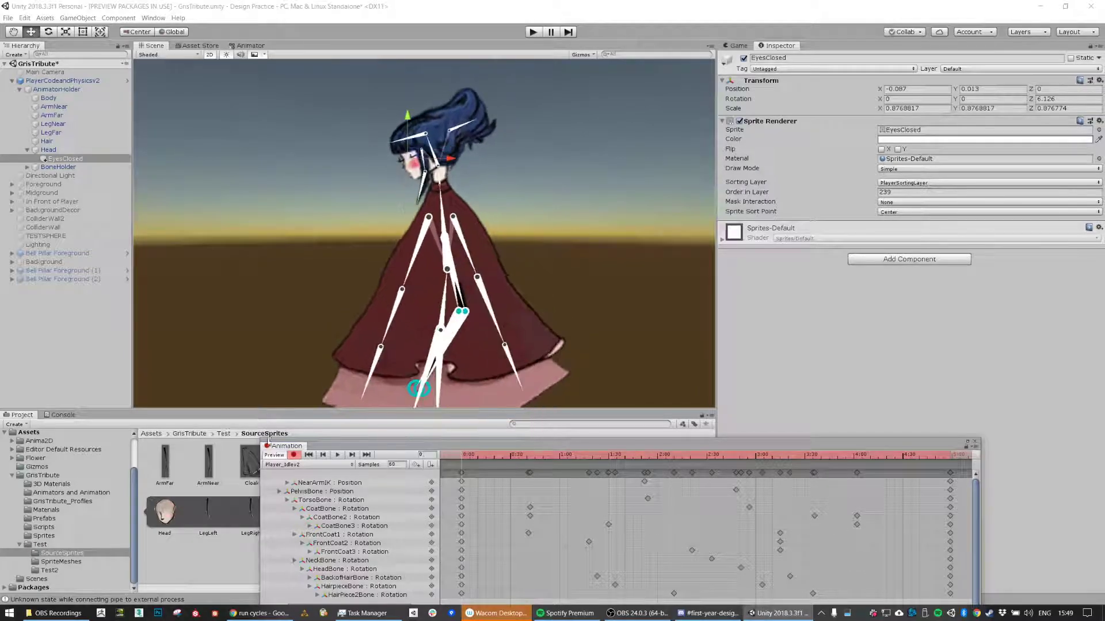
{"action": "left_click", "coordinate": [294, 455]}
Step: Inspect the EyesClosed object under Head and expand its Sprites-Default material settings
{"action": "left_click", "coordinate": [51, 150]}
{"action": "left_click", "coordinate": [62, 158]}
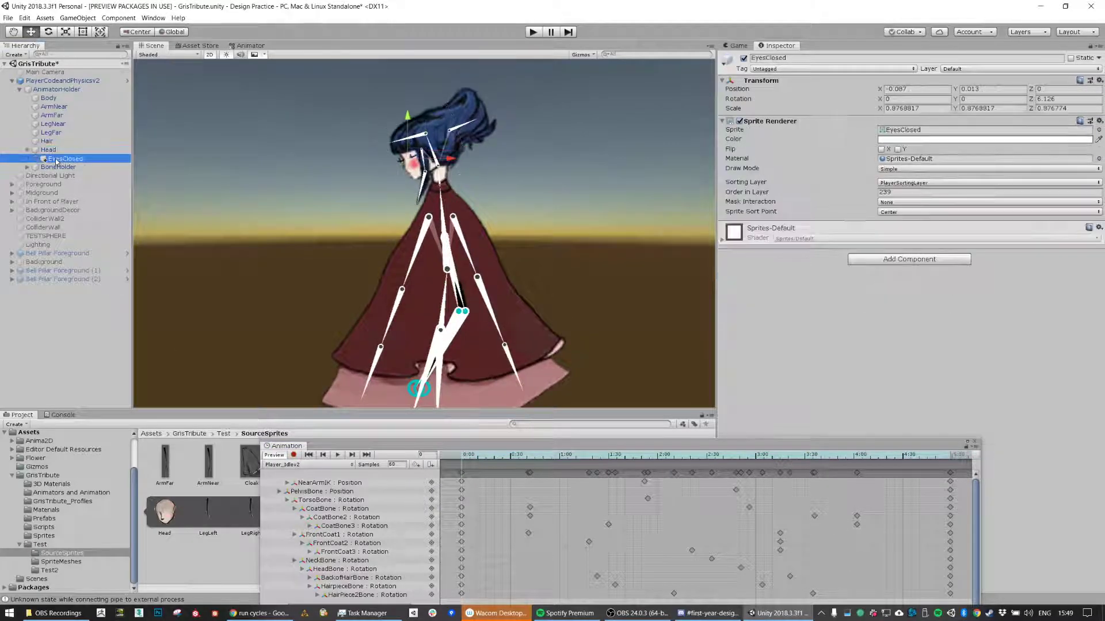
{"action": "left_click", "coordinate": [724, 241]}
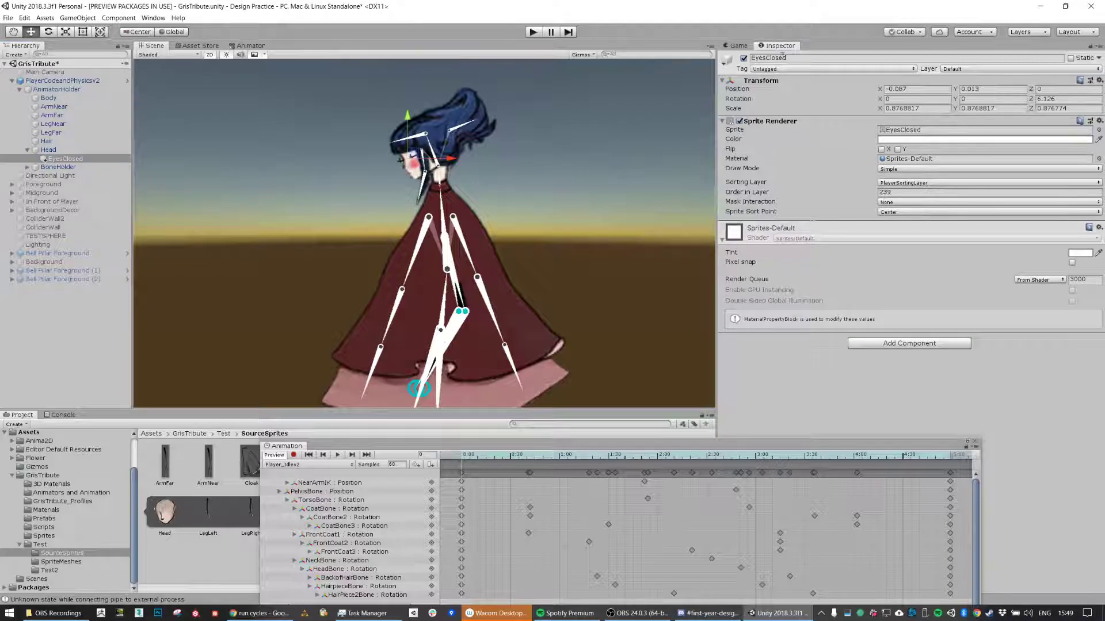
Step: Move EyesClosed out to the scene root and parent it back under Head, keeping its name
{"action": "left_click_drag", "start_coordinate": [63, 159], "coordinate": [27, 339]}
{"action": "left_click_drag", "start_coordinate": [33, 285], "coordinate": [44, 149]}
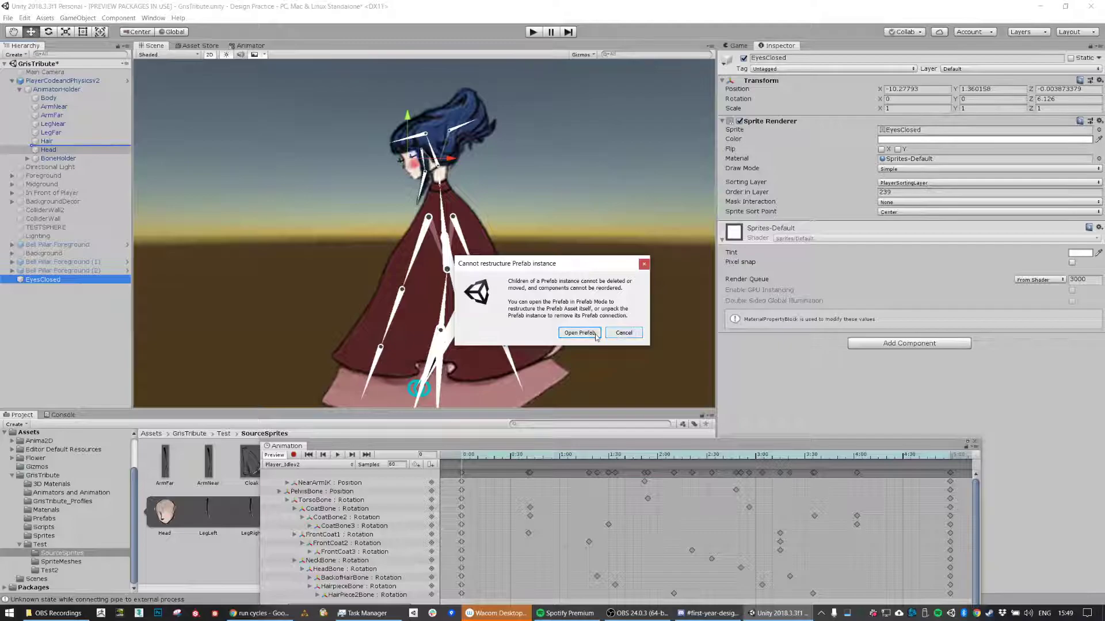
{"action": "left_click", "coordinate": [621, 333]}
{"action": "left_click", "coordinate": [72, 300]}
{"action": "left_click_drag", "start_coordinate": [42, 279], "coordinate": [49, 148]}
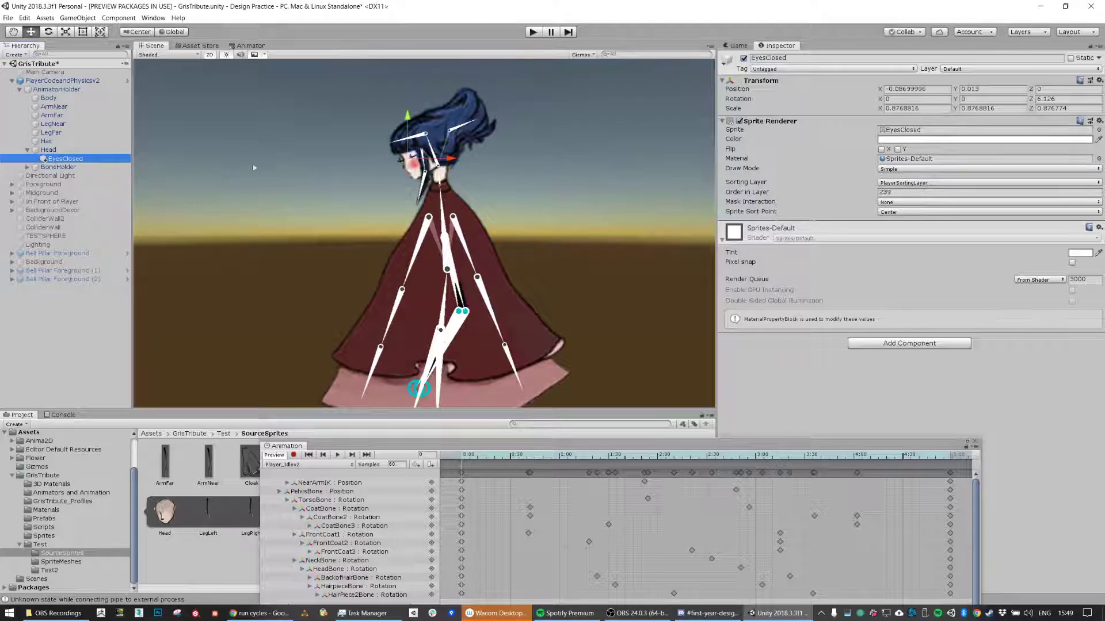
{"action": "key", "text": "F2"}
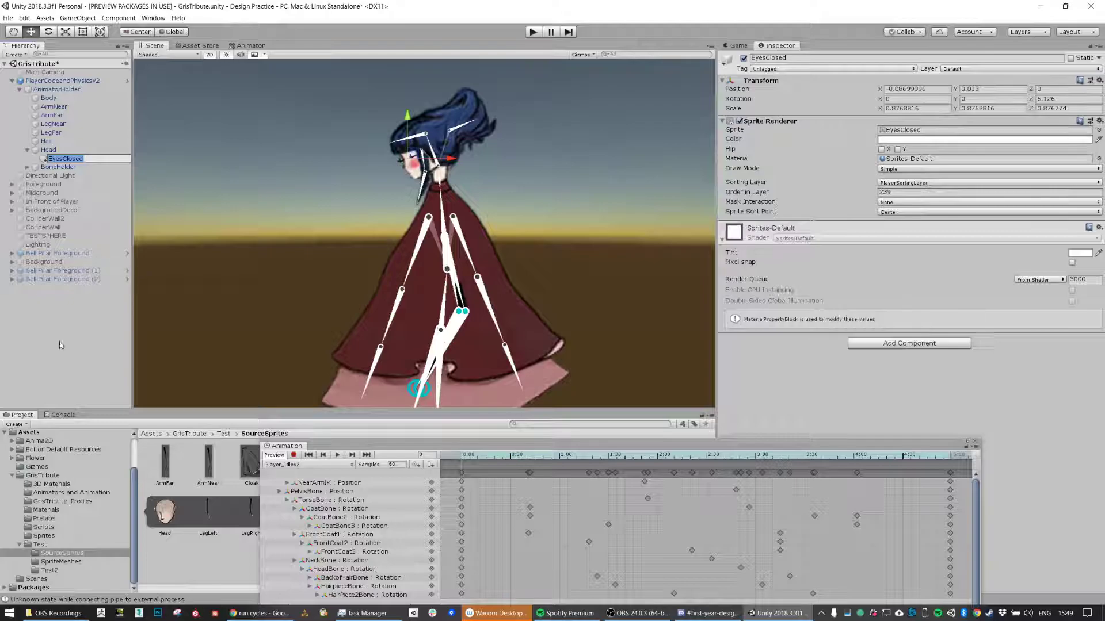
{"action": "left_click", "coordinate": [45, 312]}
Step: Expand the BoneHolder hierarchy down through TorsoBone and NeckBone and parent EyesClosed to HeadBone
{"action": "left_click", "coordinate": [27, 167]}
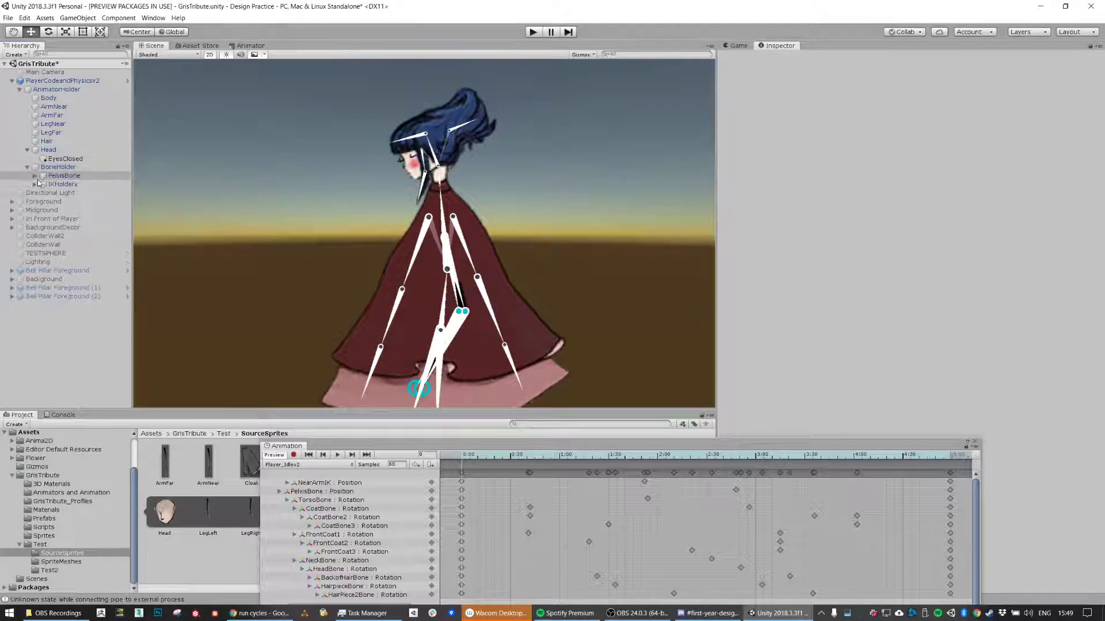
{"action": "left_click", "coordinate": [34, 175]}
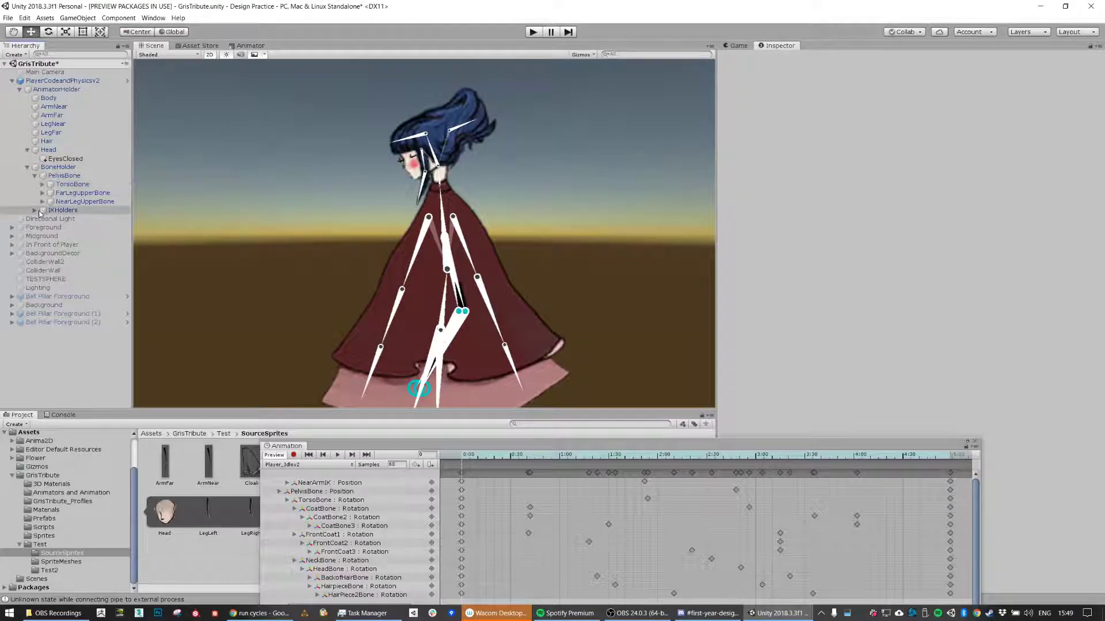
{"action": "left_click", "coordinate": [42, 184]}
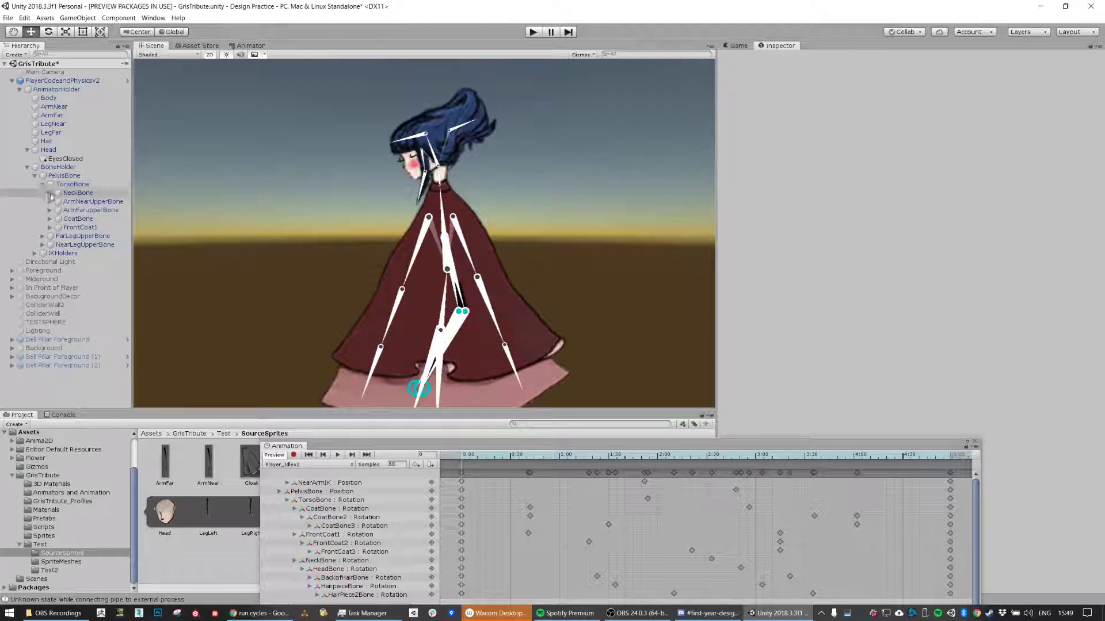
{"action": "left_click", "coordinate": [49, 227]}
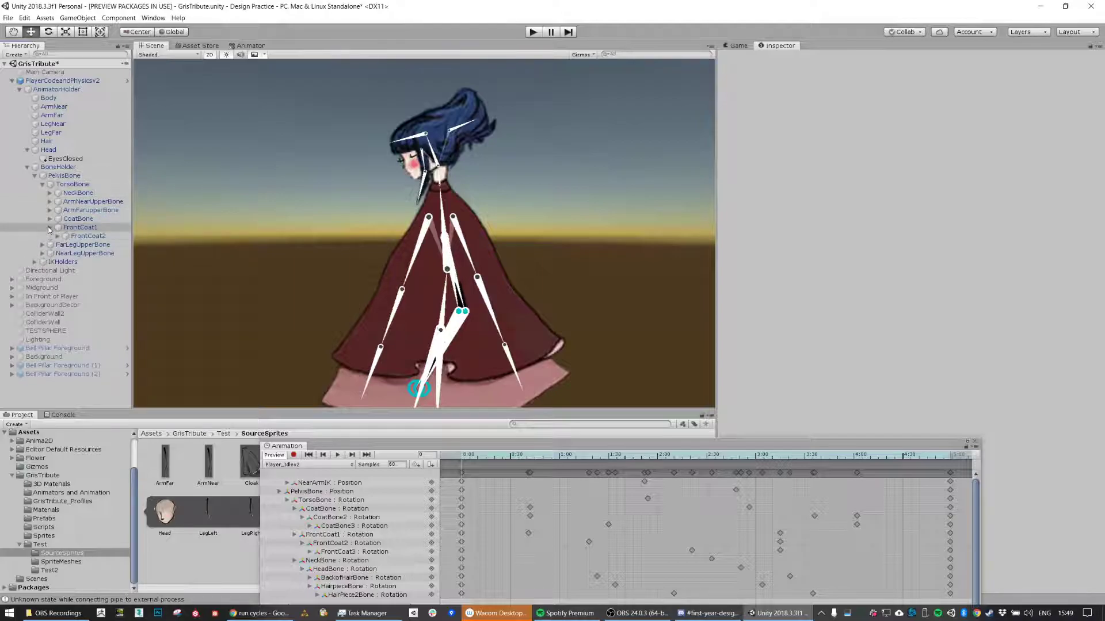
{"action": "left_click", "coordinate": [50, 219]}
{"action": "left_click", "coordinate": [49, 193]}
{"action": "left_click", "coordinate": [58, 202]}
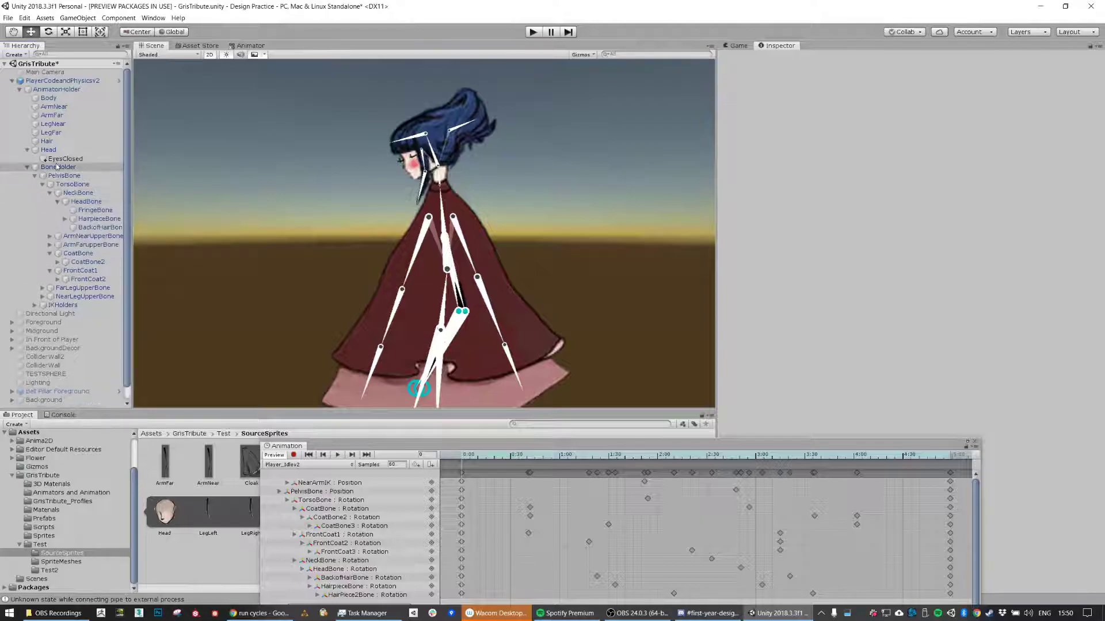
{"action": "left_click", "coordinate": [59, 160]}
{"action": "left_click_drag", "start_coordinate": [59, 159], "coordinate": [87, 202]}
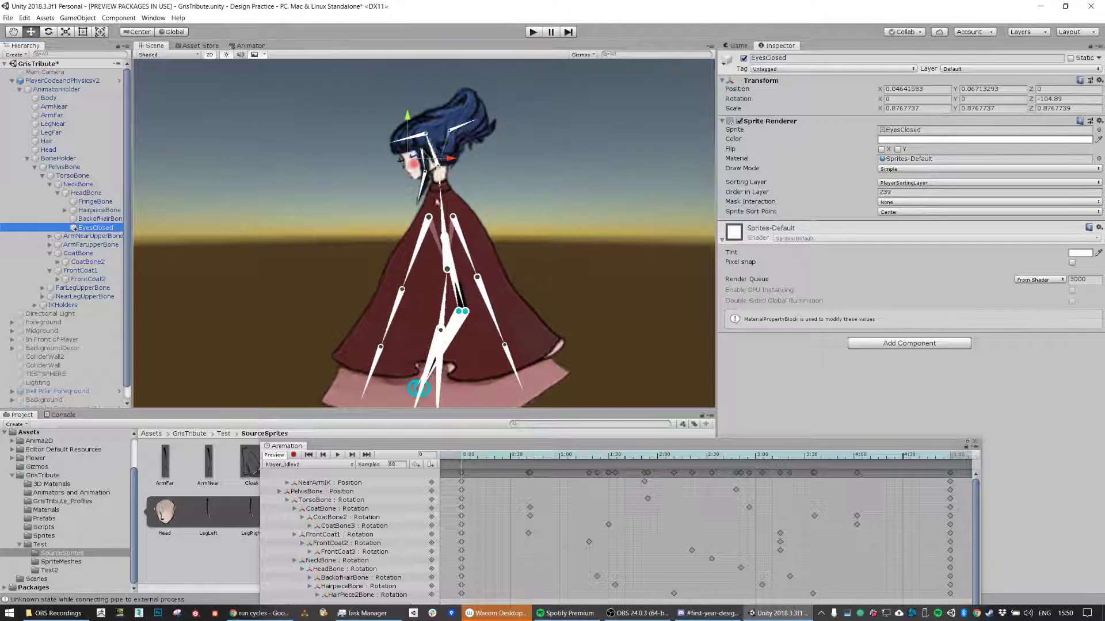
Step: Start recording on the Player_Idlev2 clip and key the eye object's sprite as EyesOpen at frame 0
{"action": "left_click_drag", "start_coordinate": [460, 457], "coordinate": [198, 426]}
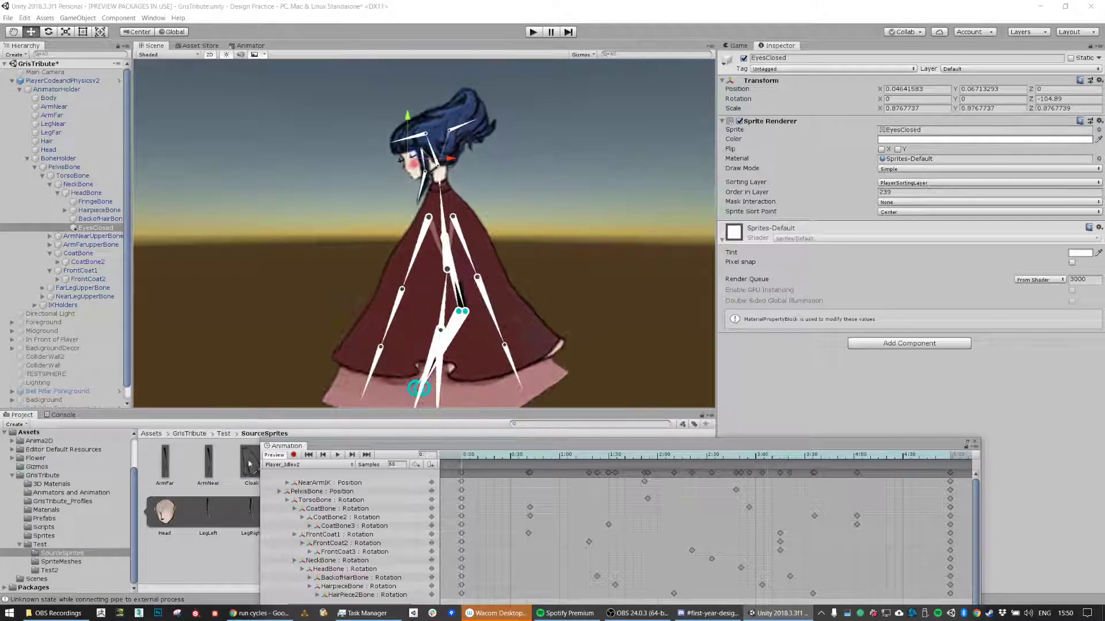
{"action": "left_click_drag", "start_coordinate": [352, 449], "coordinate": [502, 318]}
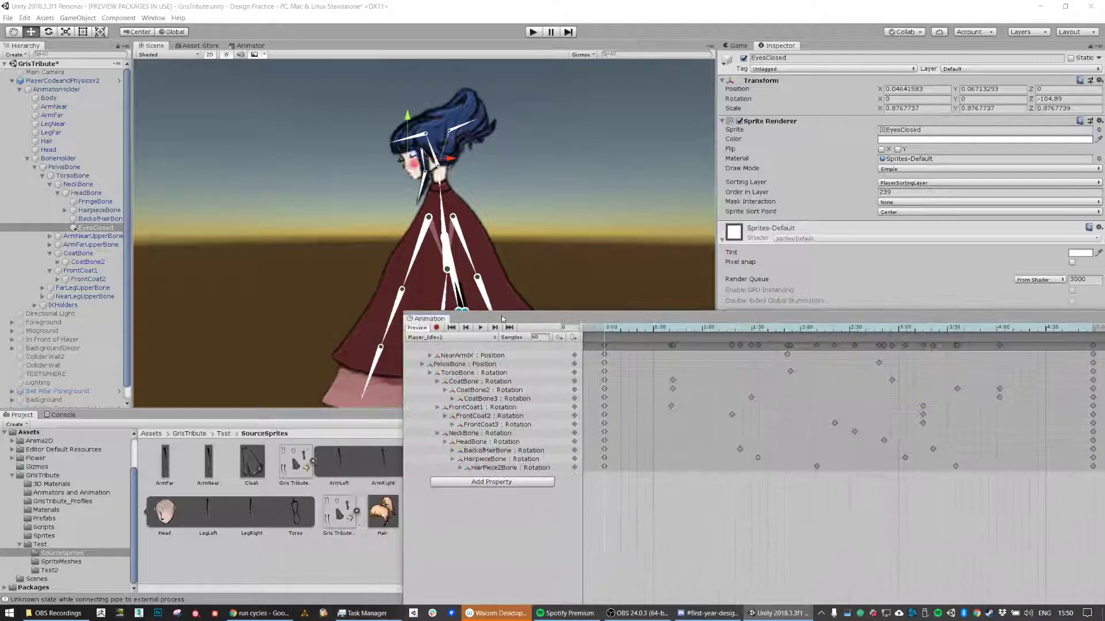
{"action": "left_click", "coordinate": [437, 328]}
{"action": "left_click_drag", "start_coordinate": [627, 334], "coordinate": [479, 314]}
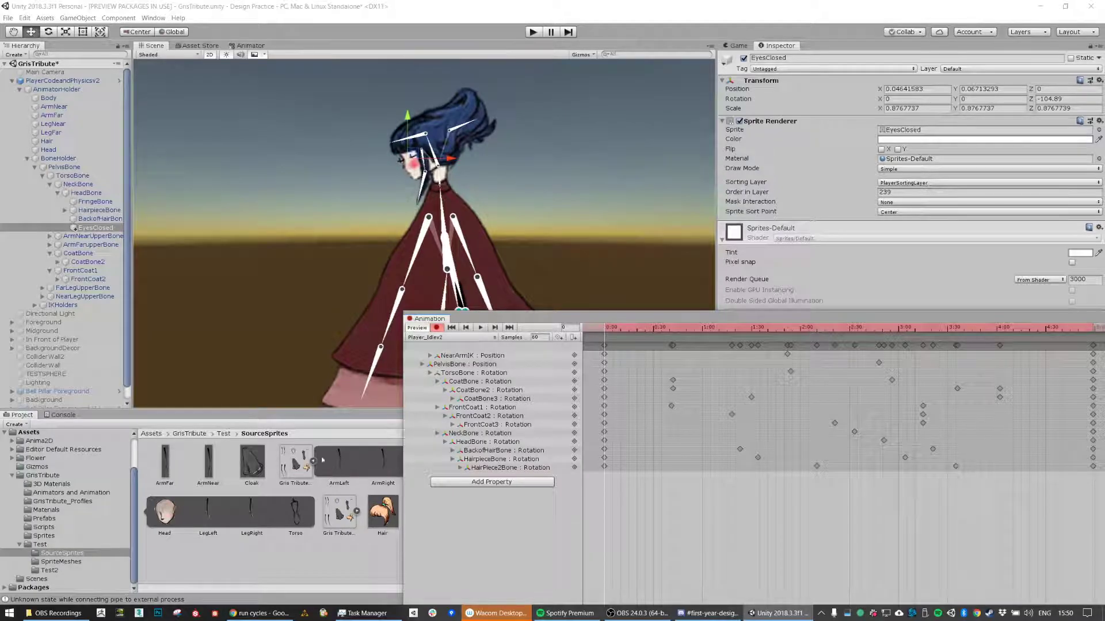
{"action": "left_click_drag", "start_coordinate": [569, 320], "coordinate": [557, 494]}
{"action": "left_click", "coordinate": [602, 504]}
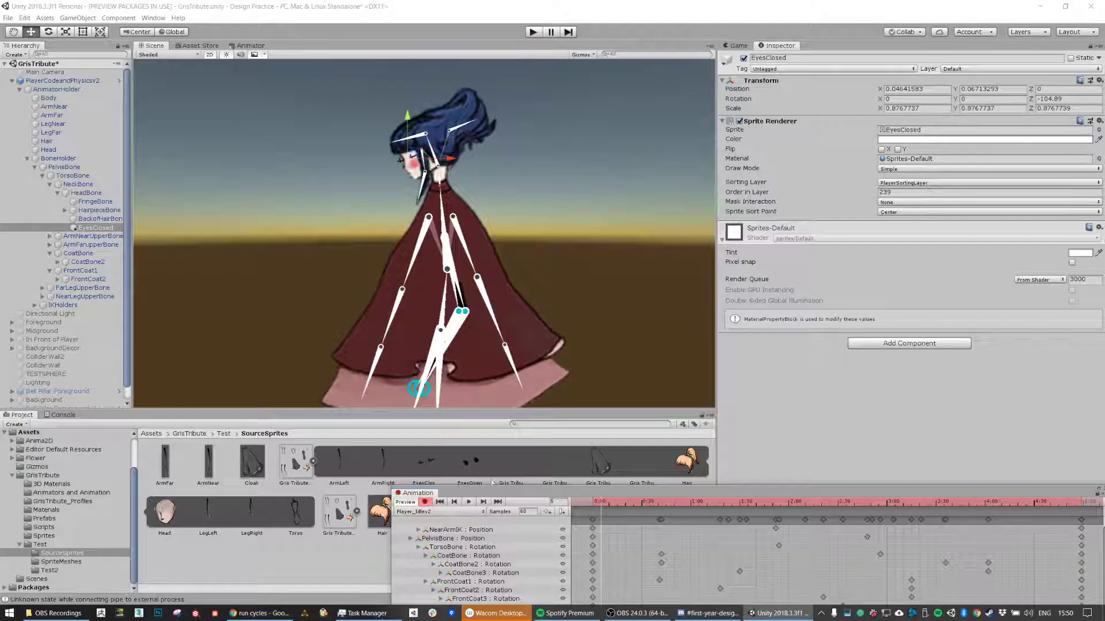
{"action": "left_click_drag", "start_coordinate": [713, 297], "coordinate": [905, 132]}
Step: Key the eye object's sprite as EyesClosed at frame 114 and EyesOpen at frame 117, and play the clip
{"action": "left_click_drag", "start_coordinate": [603, 502], "coordinate": [779, 498]}
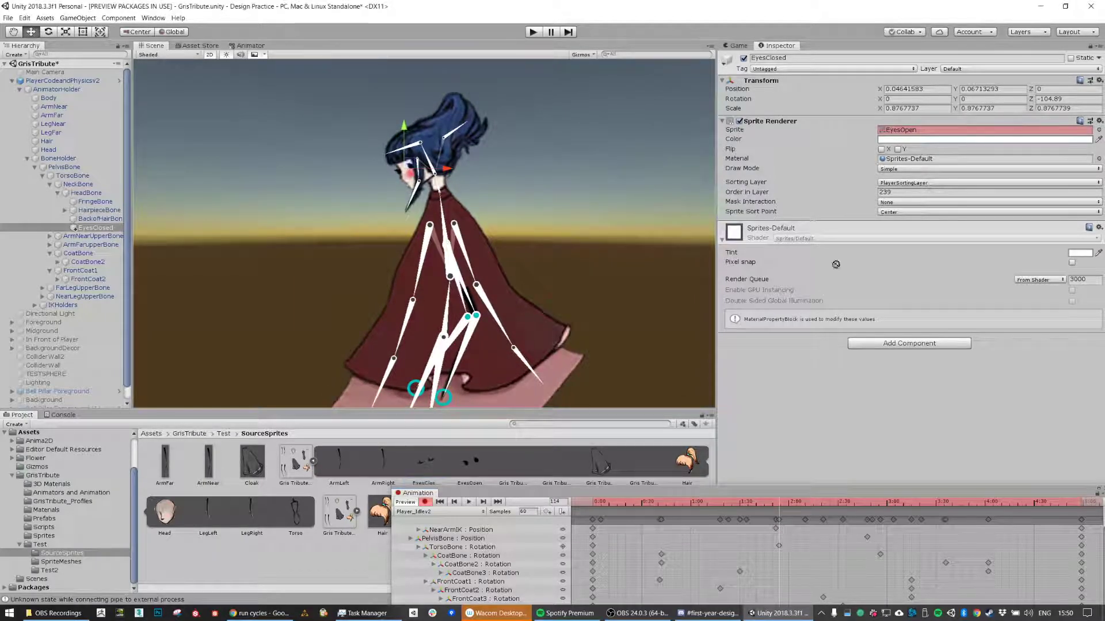
{"action": "left_click_drag", "start_coordinate": [918, 135], "coordinate": [919, 132]}
{"action": "mouse_move", "coordinate": [780, 504]}
{"action": "left_mouse_down"}
{"action": "mouse_move", "coordinate": [690, 505]}
{"action": "mouse_move", "coordinate": [865, 508]}
{"action": "mouse_move", "coordinate": [778, 510]}
{"action": "mouse_move", "coordinate": [783, 503]}
{"action": "left_mouse_up"}
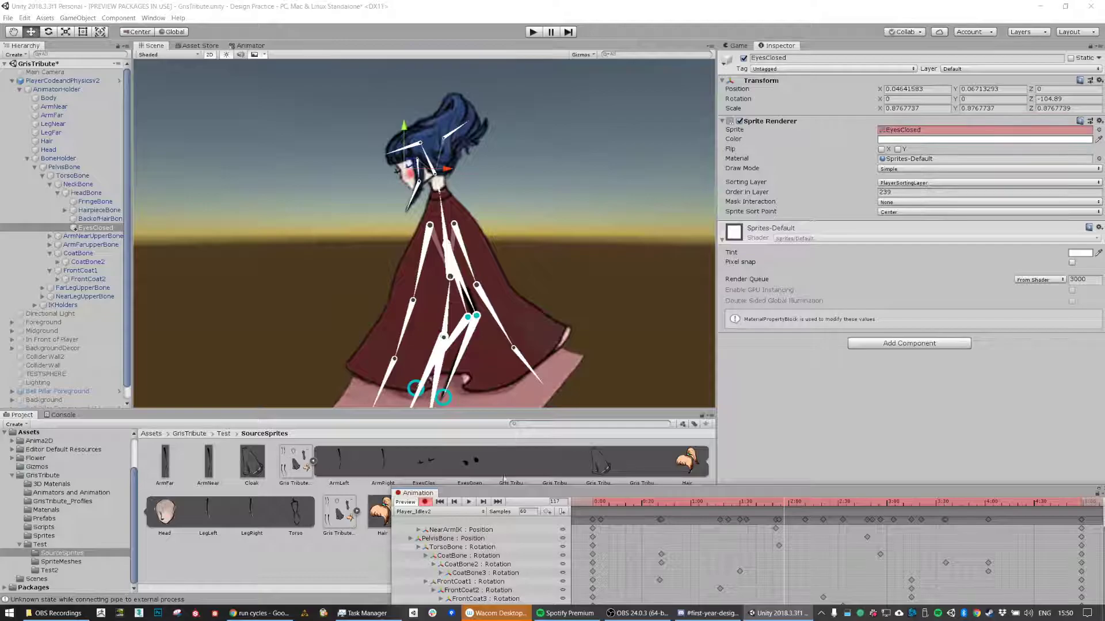
{"action": "left_click_drag", "start_coordinate": [477, 470], "coordinate": [912, 139]}
{"action": "left_click", "coordinate": [466, 502]}
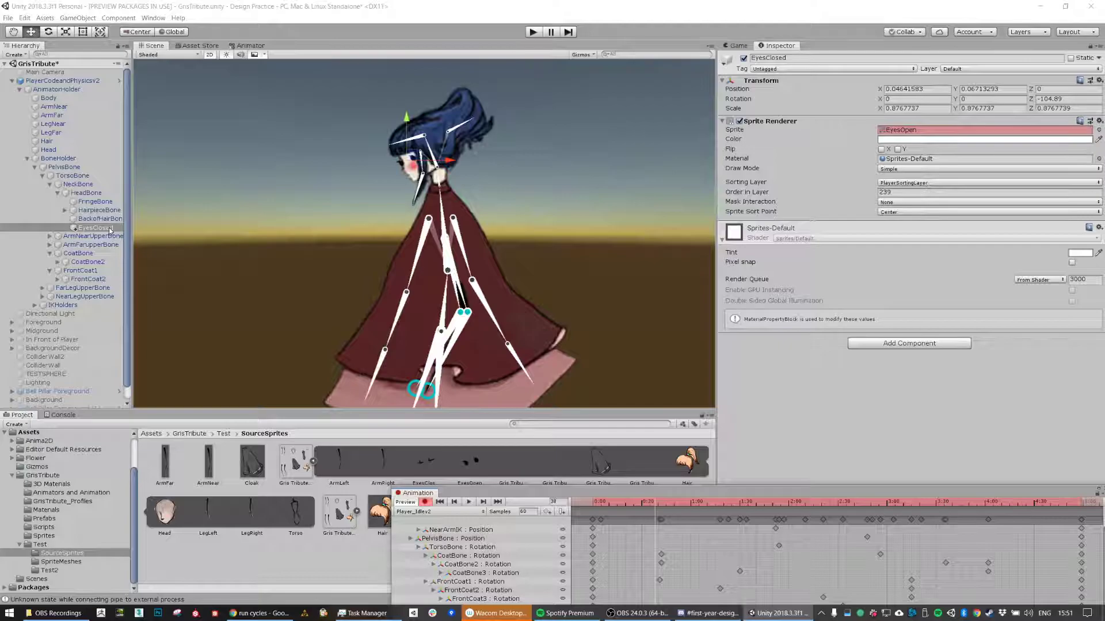
Step: Select the Head object, collapse the expanded sprite sheet and play back the Player_Idlev2 clip to check the blink
{"action": "left_click", "coordinate": [49, 150]}
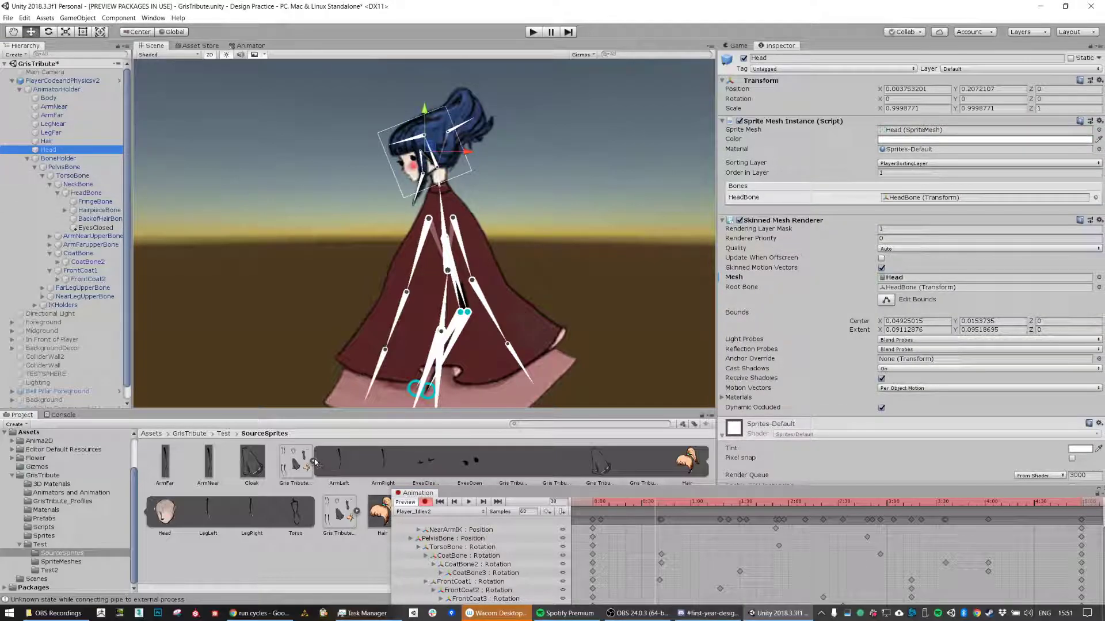
{"action": "left_click", "coordinate": [313, 462]}
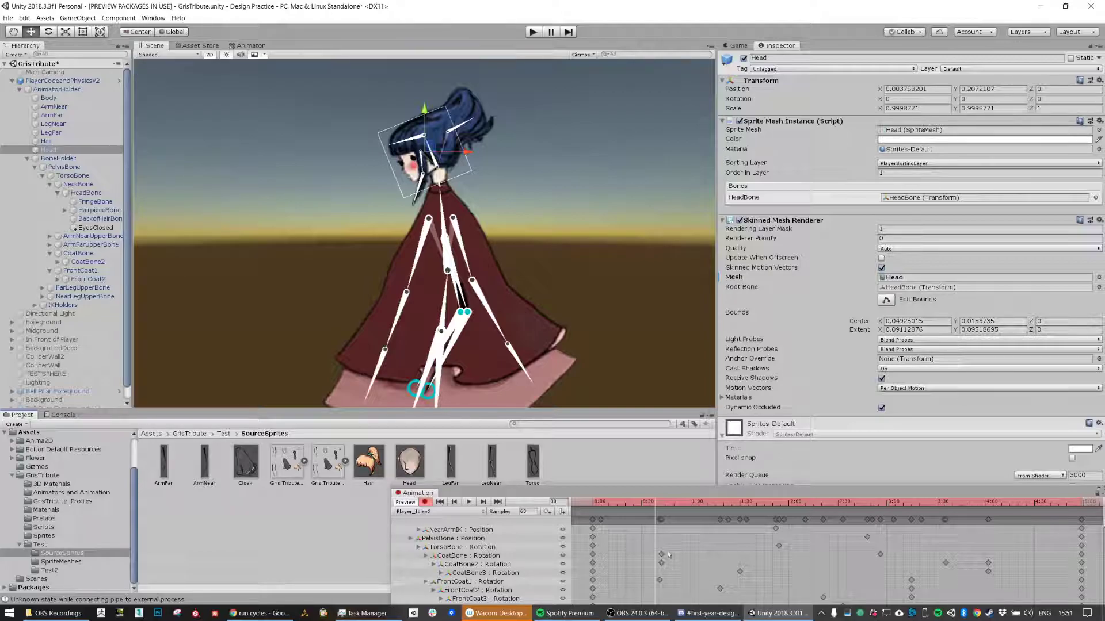
{"action": "left_click_drag", "start_coordinate": [412, 464], "coordinate": [922, 139]}
{"action": "left_click_drag", "start_coordinate": [654, 504], "coordinate": [1096, 502]}
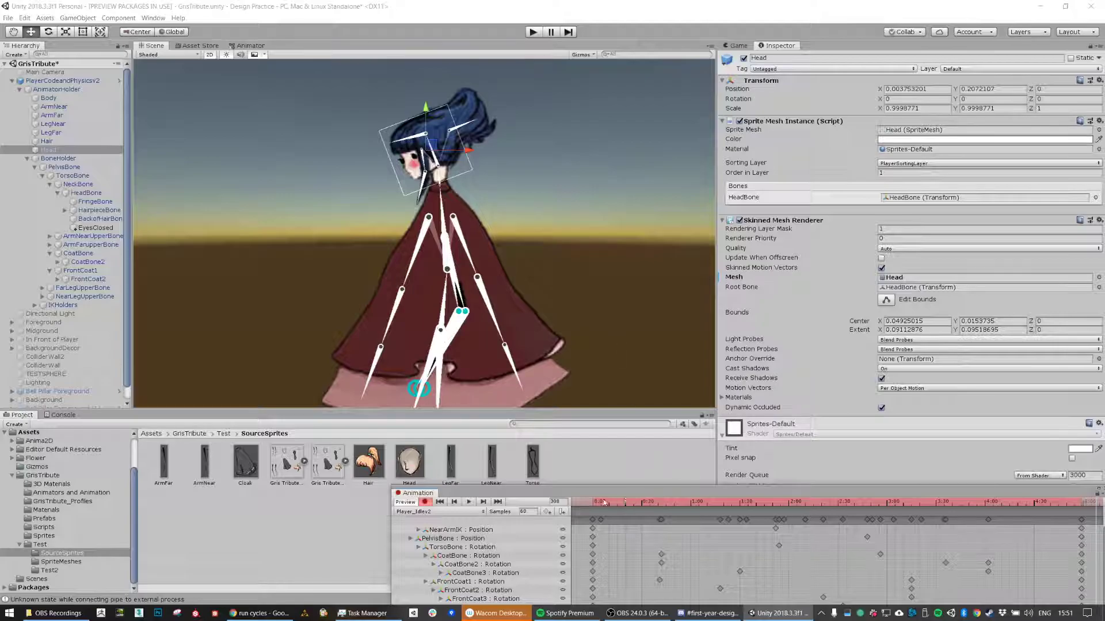
{"action": "left_click", "coordinate": [470, 503]}
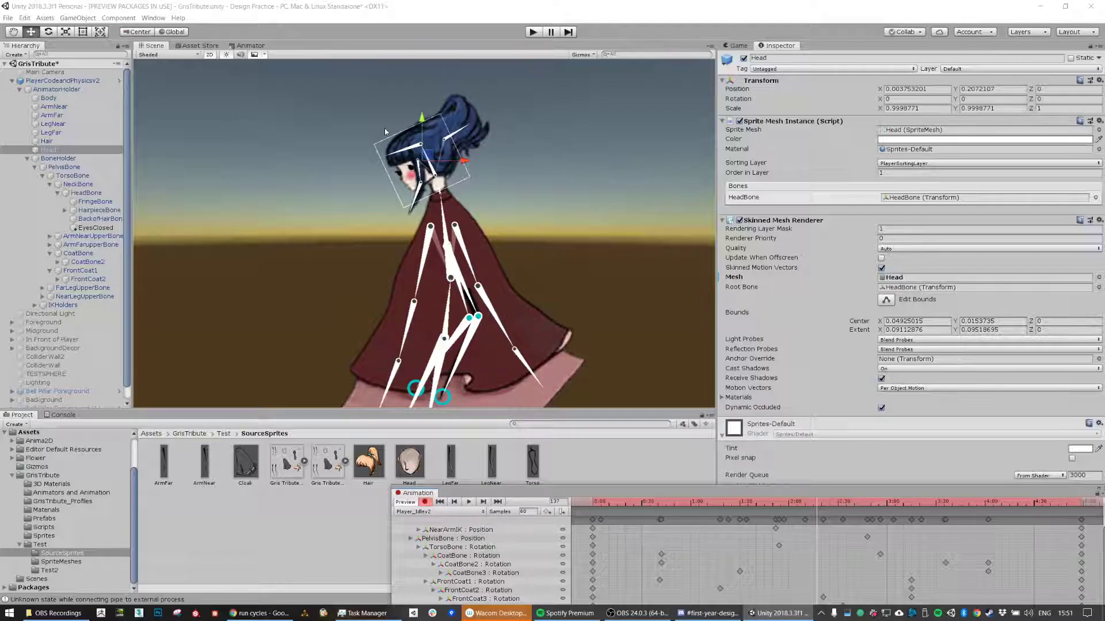
Step: Key the EyesClosed object as inactive at frame 137 of the clip and close the Animation window
{"action": "left_click", "coordinate": [87, 228]}
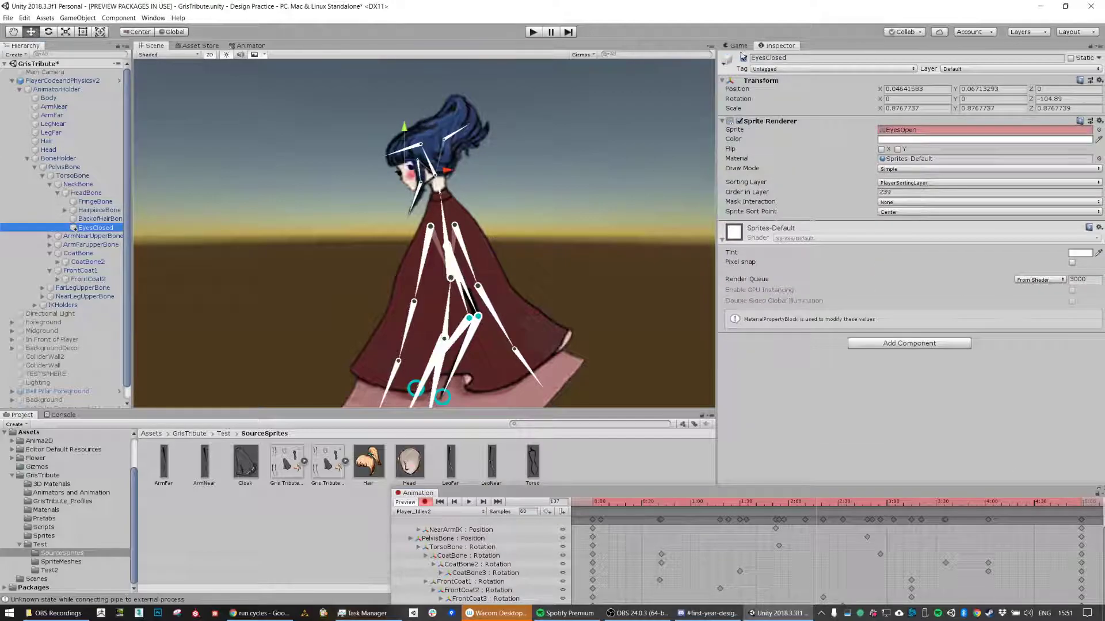
{"action": "key", "text": "ctrl+z"}
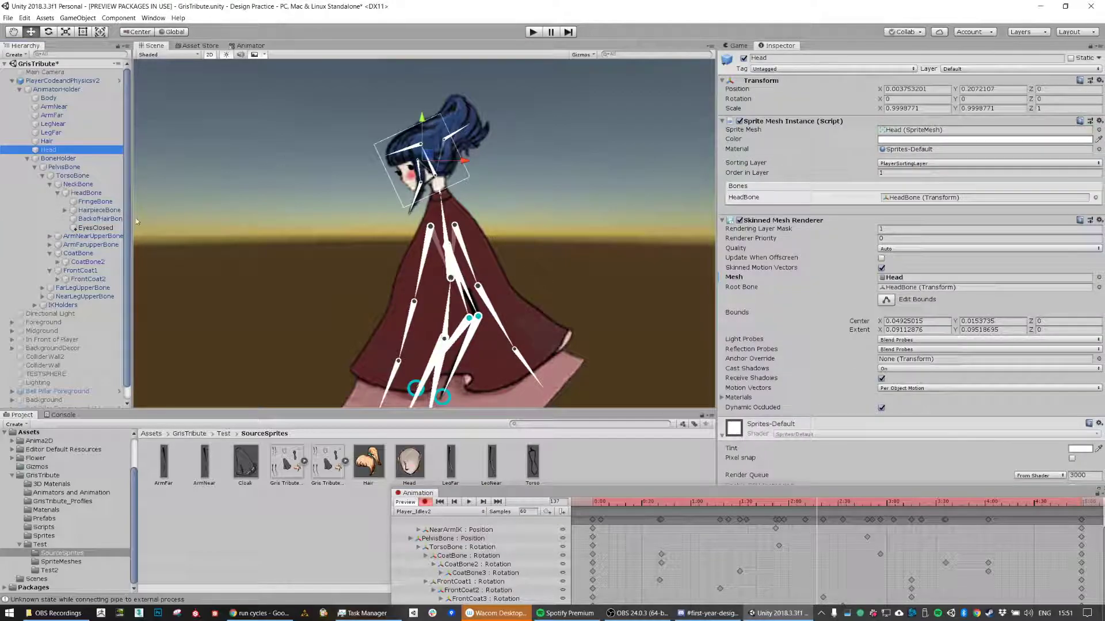
{"action": "left_click", "coordinate": [74, 229]}
{"action": "left_click", "coordinate": [744, 58]}
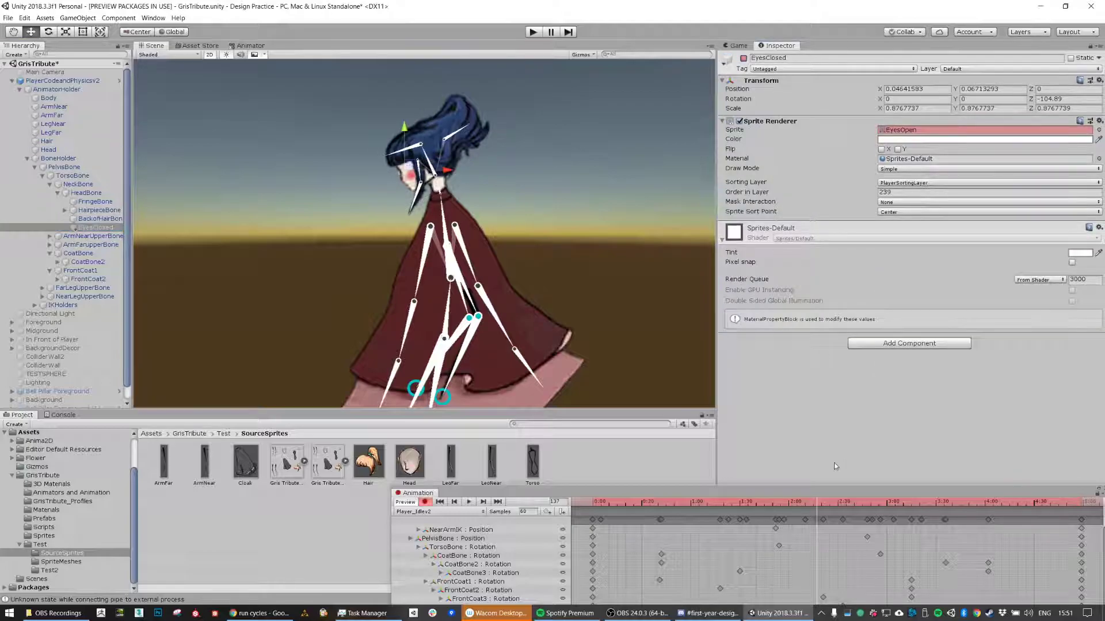
{"action": "left_click_drag", "start_coordinate": [824, 489], "coordinate": [444, 308]}
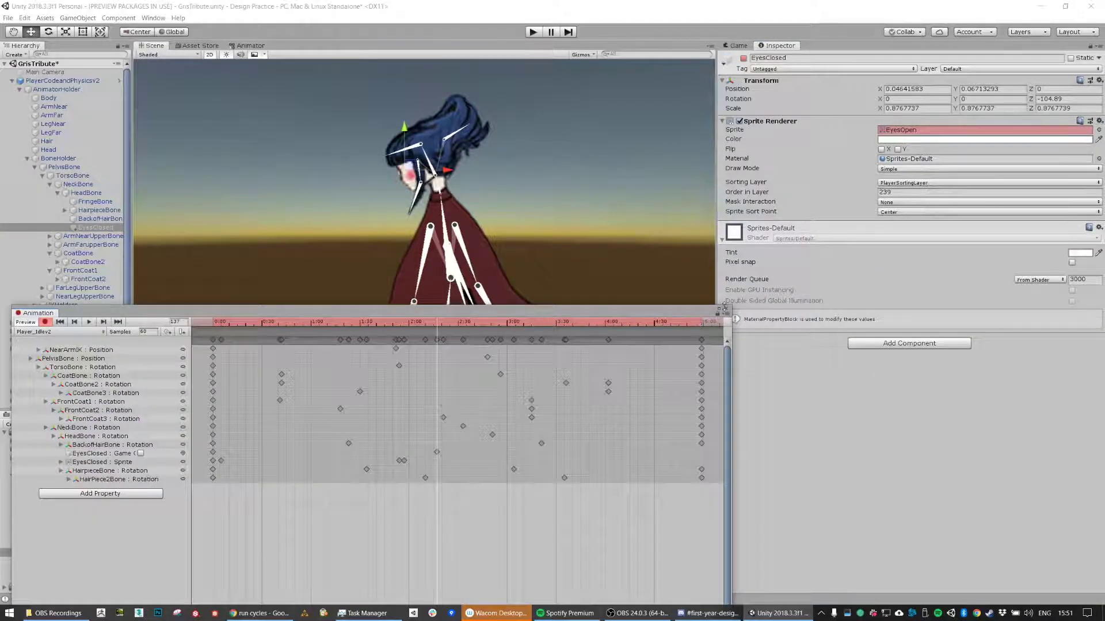
{"action": "left_click", "coordinate": [726, 311]}
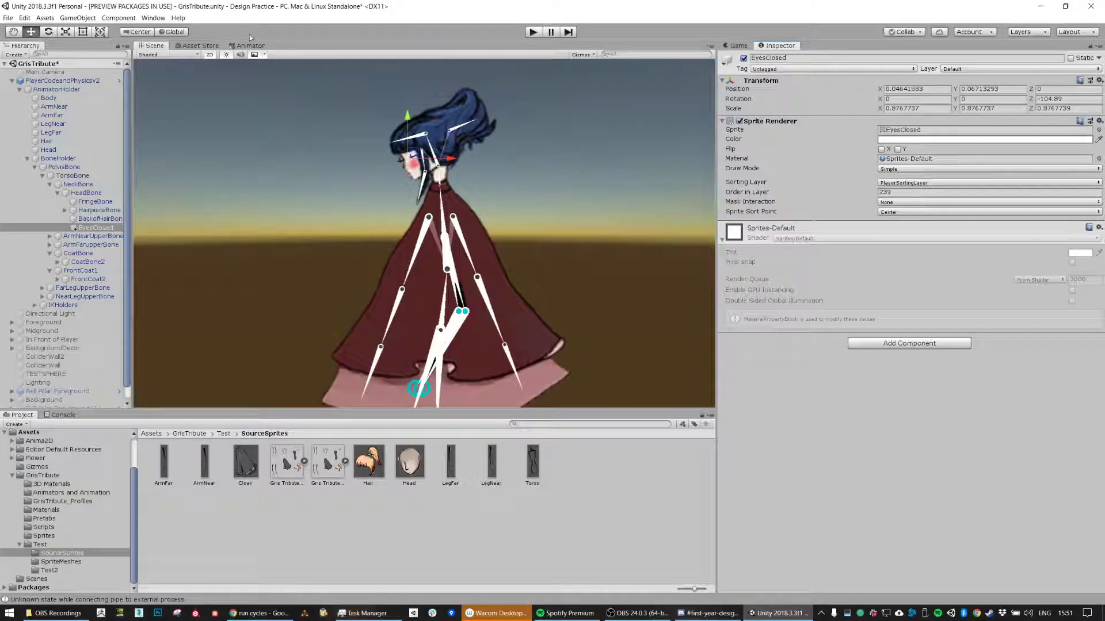
Step: Bring up the Animator window and dock it between the Game view and the Inspector
{"action": "left_click", "coordinate": [153, 18]}
{"action": "mouse_move", "coordinate": [173, 146]}
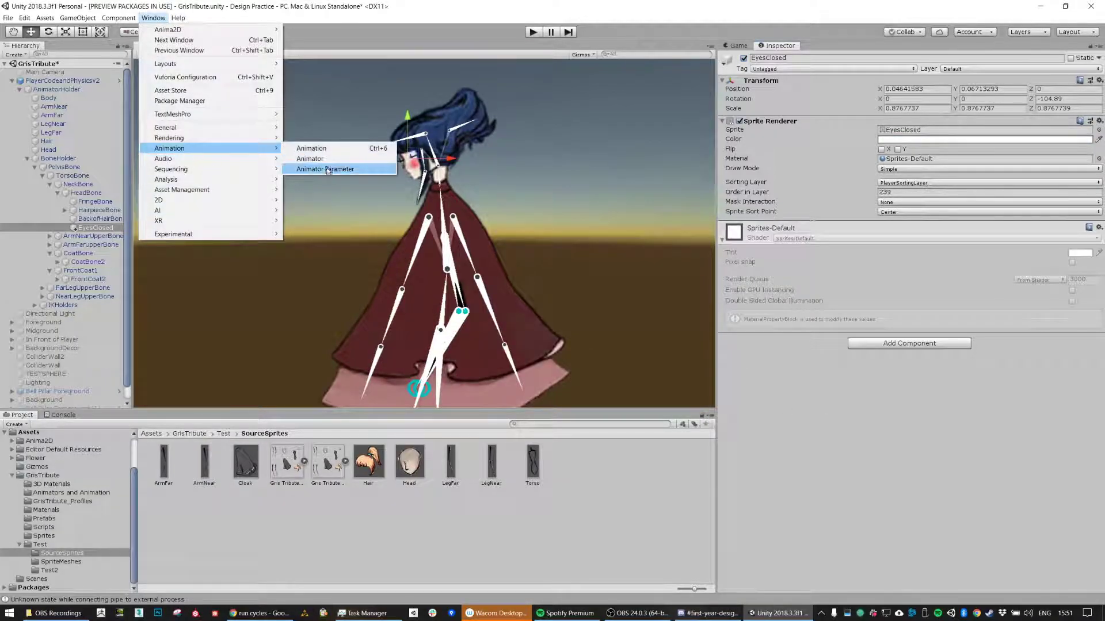
{"action": "left_click", "coordinate": [331, 160]}
{"action": "left_click_drag", "start_coordinate": [227, 46], "coordinate": [777, 46]}
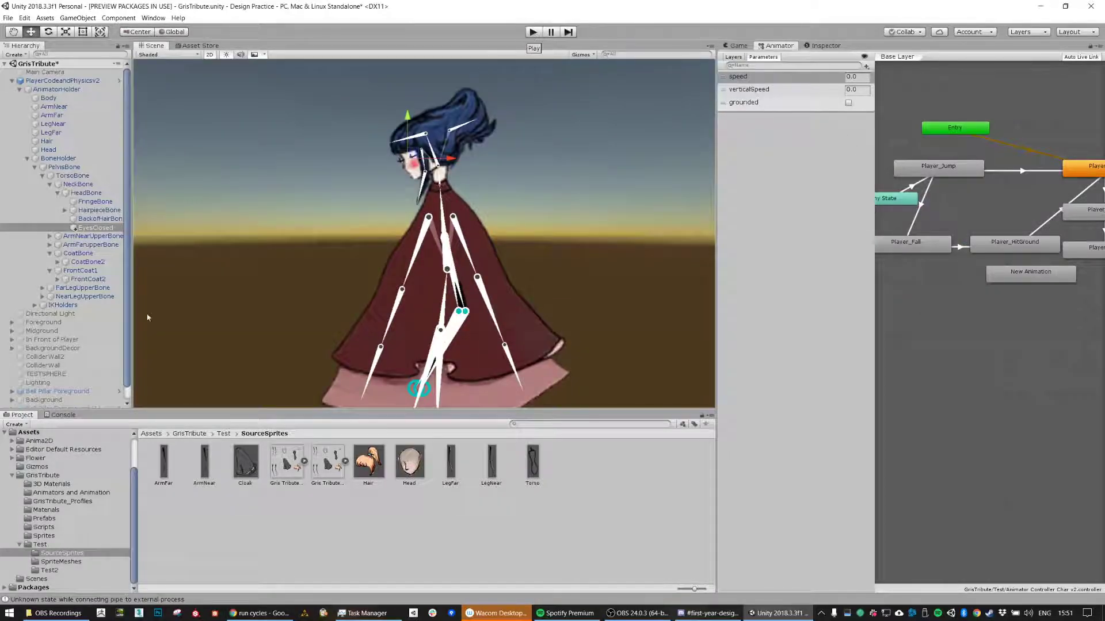
Step: Select every scene object from Directional Light through the last Bell Pillar Foreground and activate them all together
{"action": "scroll", "coordinate": [321, 314], "scroll_direction": "down", "scroll_amount": 1}
{"action": "scroll", "coordinate": [104, 352], "scroll_direction": "down", "scroll_amount": 1}
{"action": "middle_click_drag", "start_coordinate": [408, 336], "coordinate": [356, 174]}
{"action": "scroll", "coordinate": [435, 273], "scroll_direction": "down", "scroll_amount": 5}
{"action": "middle_click_drag", "start_coordinate": [435, 273], "coordinate": [442, 271]}
{"action": "scroll", "coordinate": [469, 272], "scroll_direction": "down", "scroll_amount": 10}
{"action": "scroll", "coordinate": [489, 296], "scroll_direction": "down", "scroll_amount": 2}
{"action": "middle_click_drag", "start_coordinate": [491, 300], "coordinate": [466, 217]}
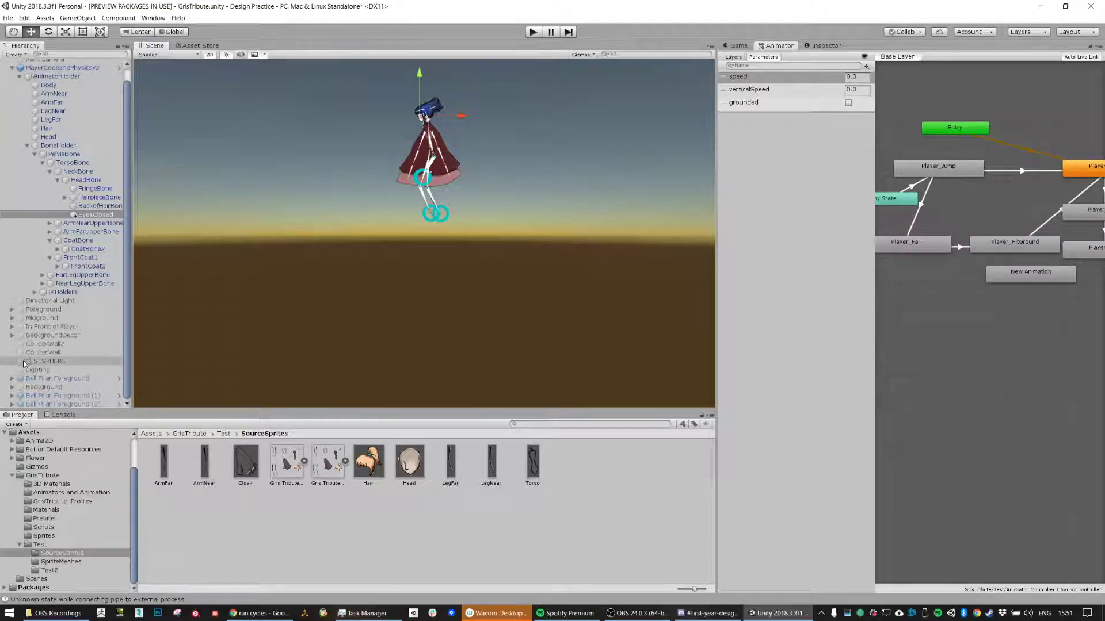
{"action": "left_click", "coordinate": [36, 312]}
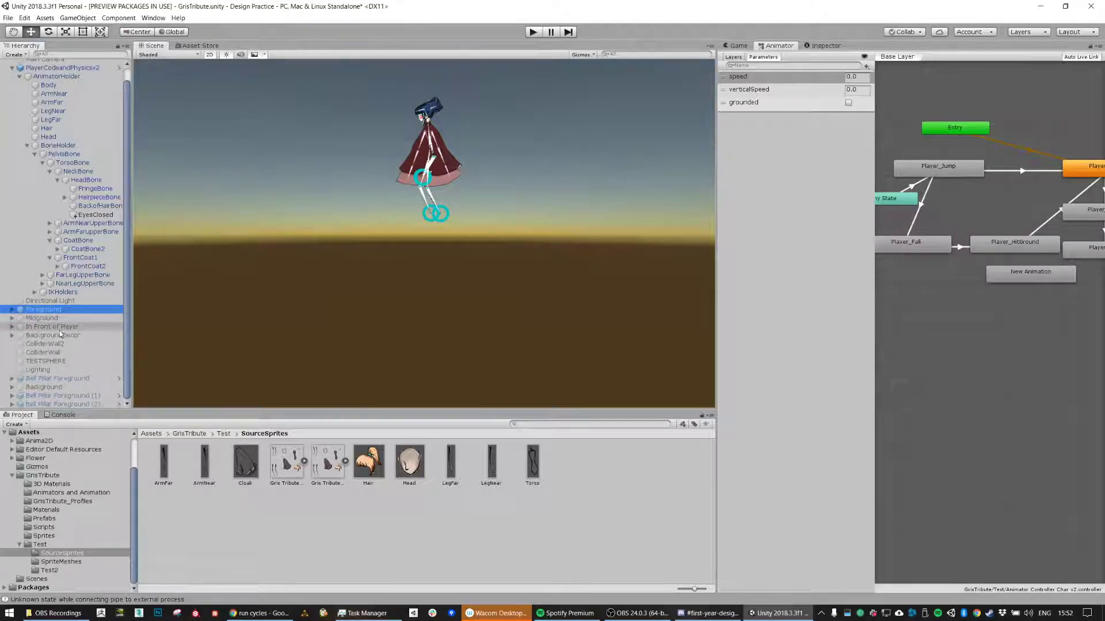
{"action": "left_click", "coordinate": [49, 300]}
{"action": "left_click", "coordinate": [44, 405], "text": "shift"}
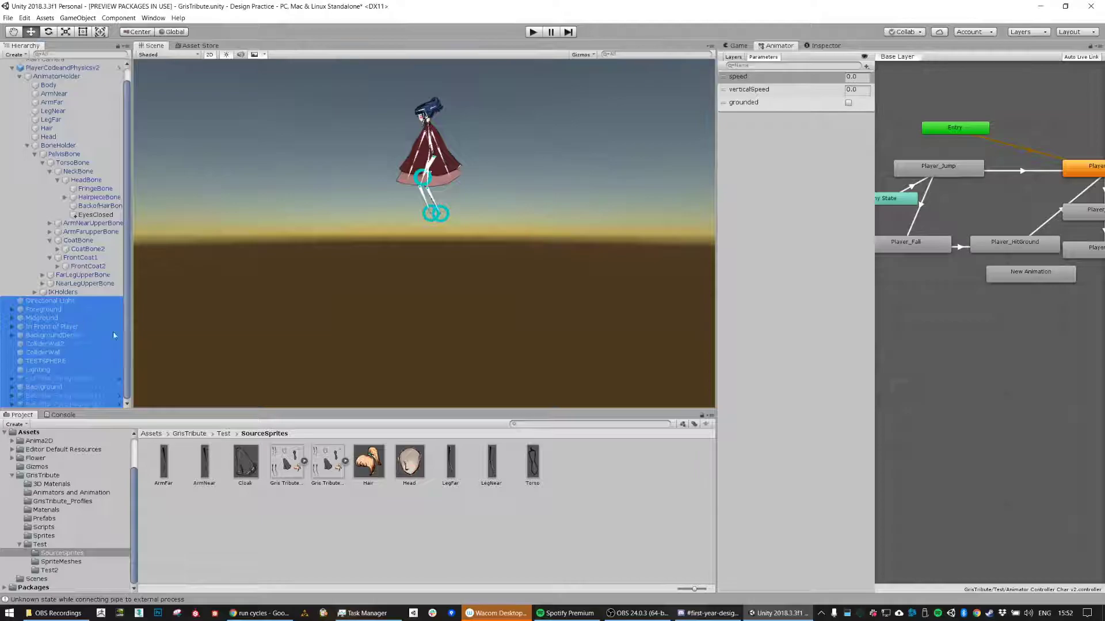
{"action": "left_click", "coordinate": [739, 45]}
{"action": "left_click", "coordinate": [806, 46]}
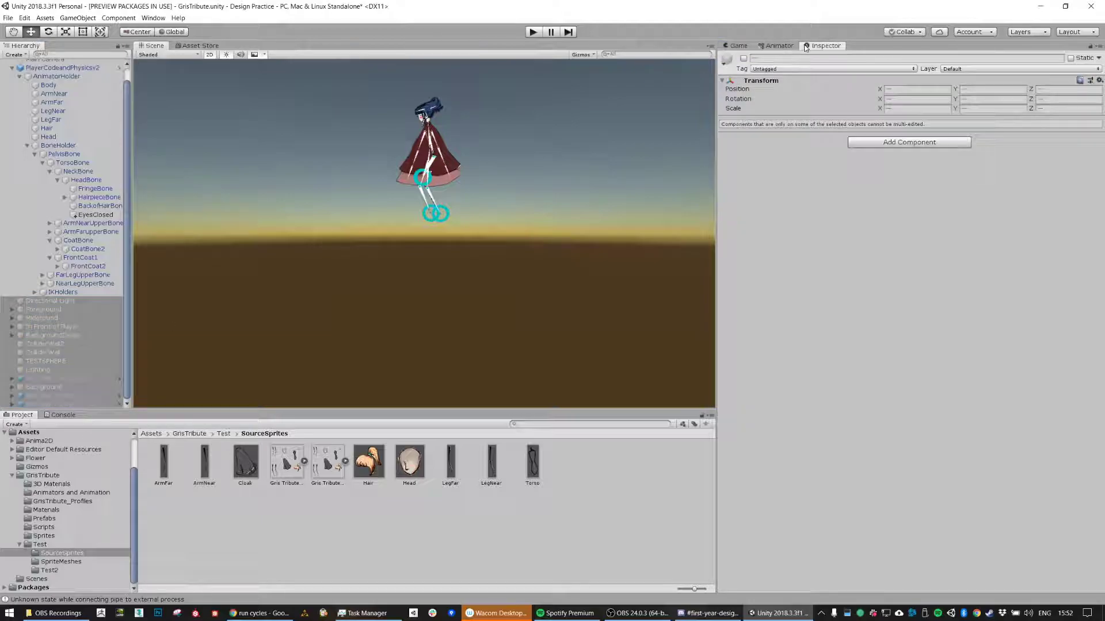
{"action": "left_click", "coordinate": [743, 58]}
{"action": "scroll", "coordinate": [95, 121], "scroll_direction": "up", "scroll_amount": 1}
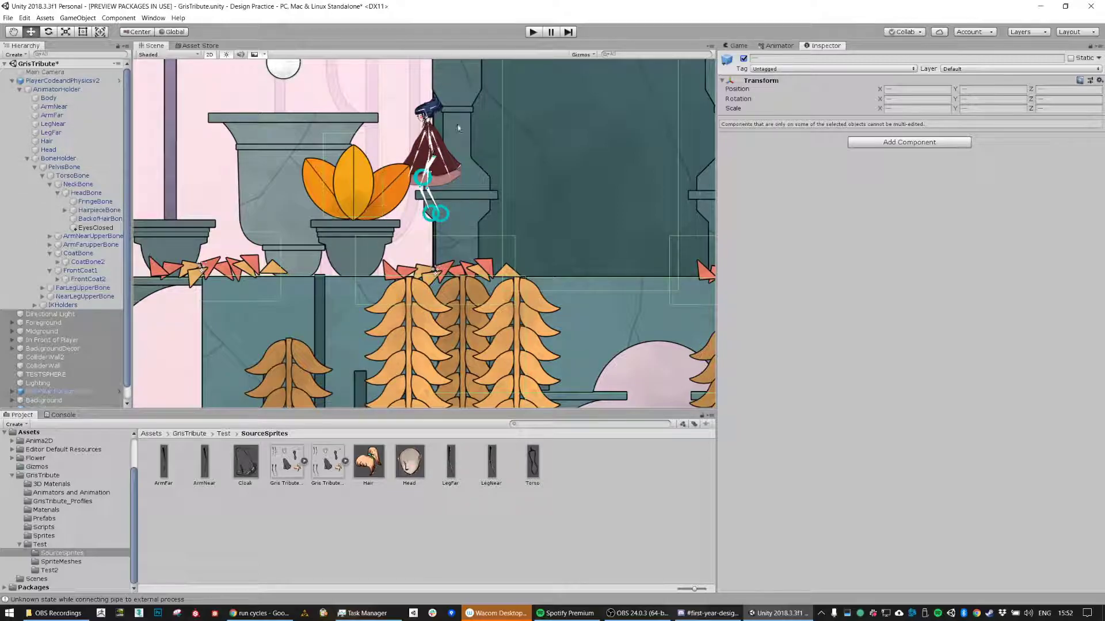
Step: Enter play mode and turn off Maximize On Play so the editor layout remains in view
{"action": "left_click", "coordinate": [533, 32]}
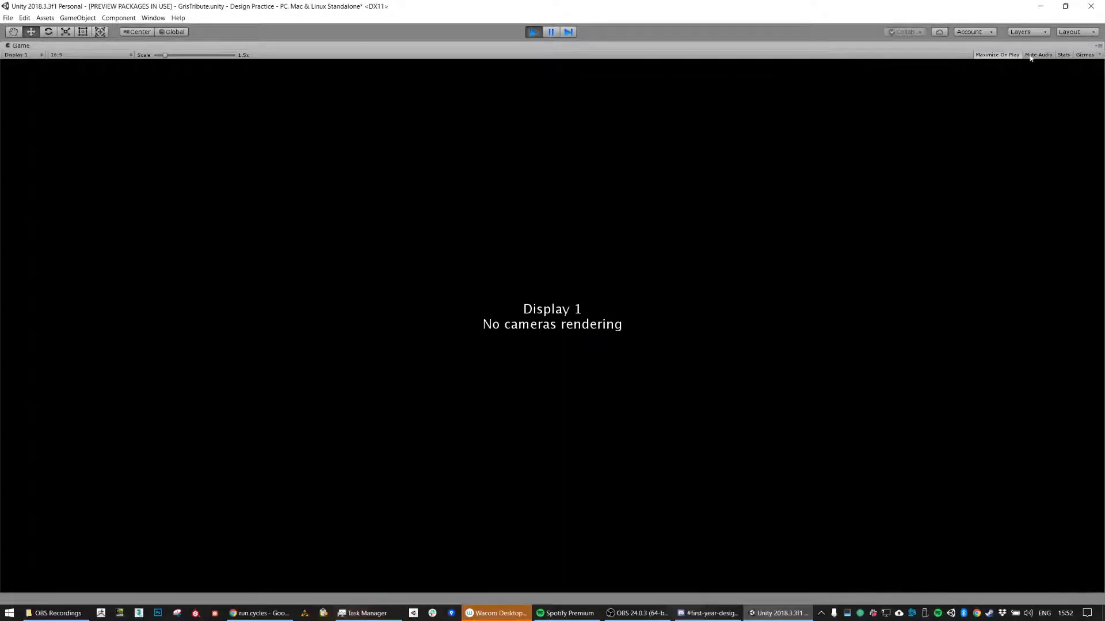
{"action": "left_click", "coordinate": [1000, 55]}
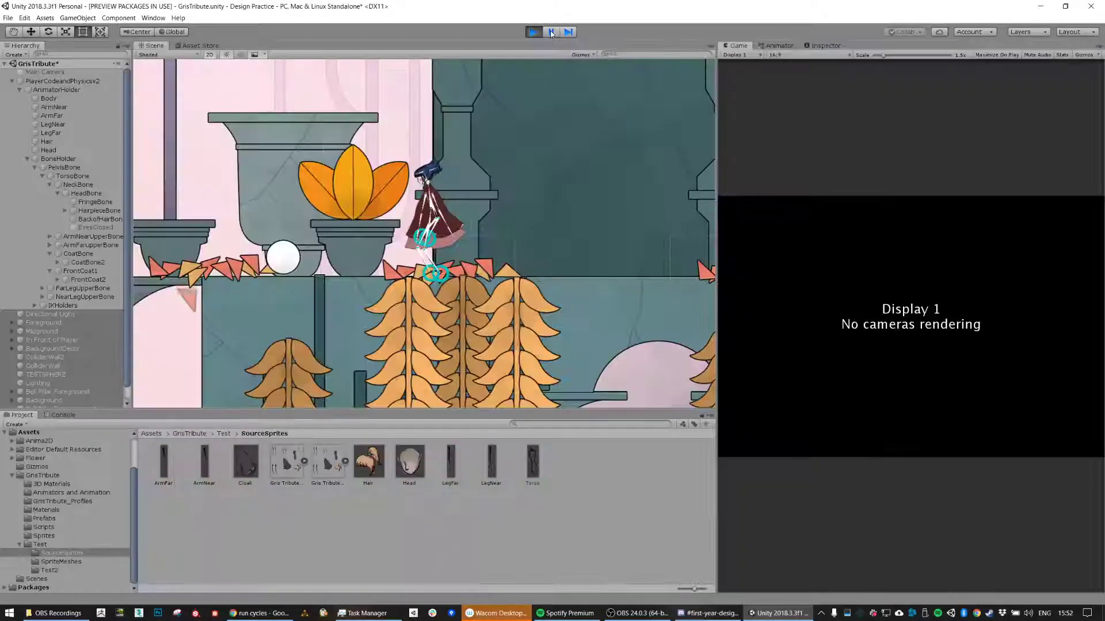
{"action": "left_click", "coordinate": [551, 32]}
Step: Show the Animator, widen its area and select AnimatorHolder to follow the live state graph around Player_Idlev2
{"action": "left_click", "coordinate": [779, 46]}
{"action": "left_click", "coordinate": [826, 46]}
{"action": "left_click", "coordinate": [780, 46]}
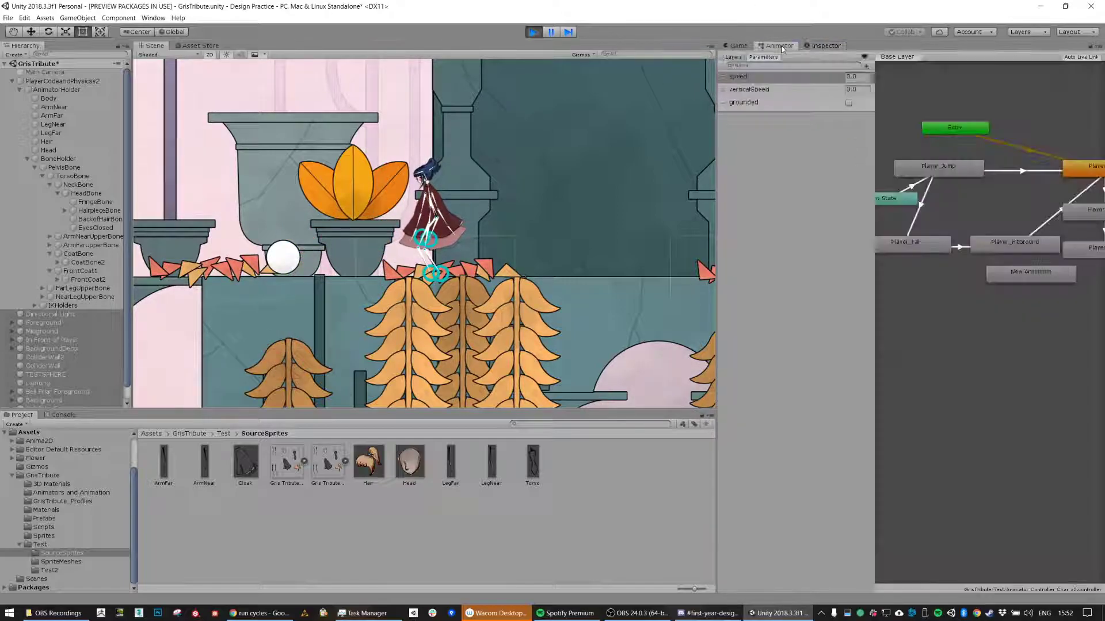
{"action": "left_click_drag", "start_coordinate": [716, 264], "coordinate": [544, 262]}
{"action": "middle_click_drag", "start_coordinate": [971, 179], "coordinate": [846, 210]}
{"action": "left_click", "coordinate": [67, 90]}
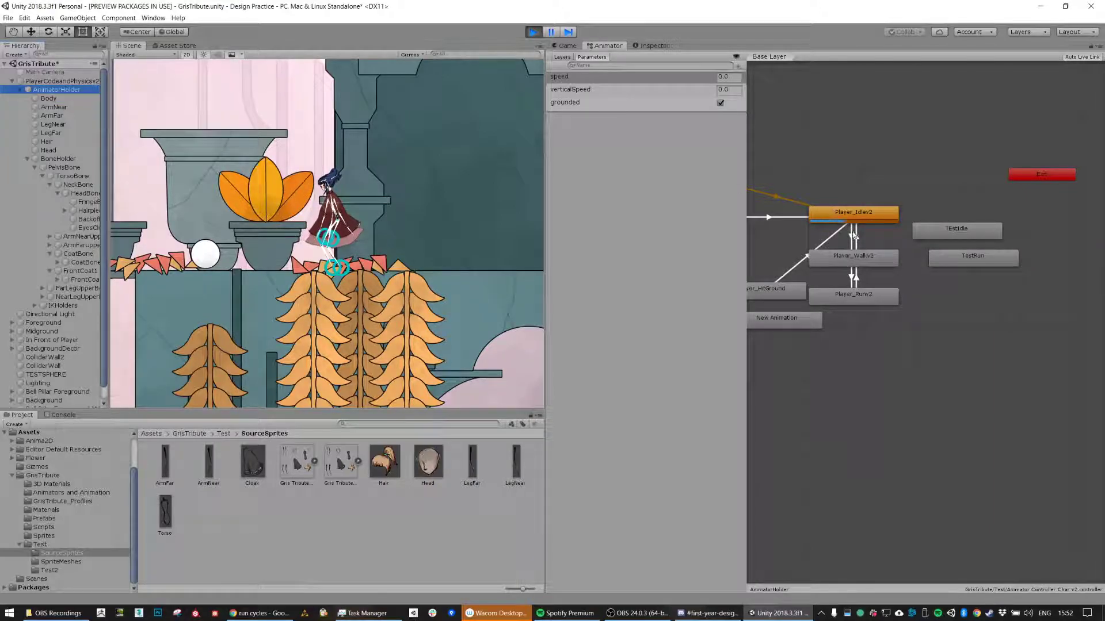
{"action": "middle_click_drag", "start_coordinate": [855, 235], "coordinate": [901, 229]}
{"action": "middle_click_drag", "start_coordinate": [898, 293], "coordinate": [967, 278]}
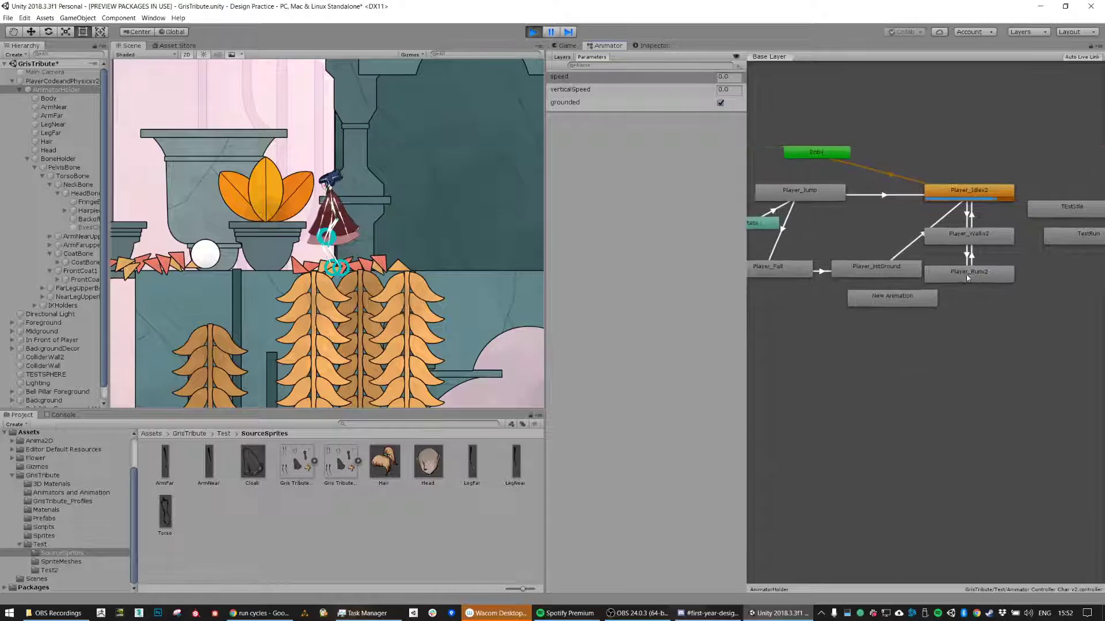
{"action": "middle_click_drag", "start_coordinate": [814, 286], "coordinate": [839, 286]}
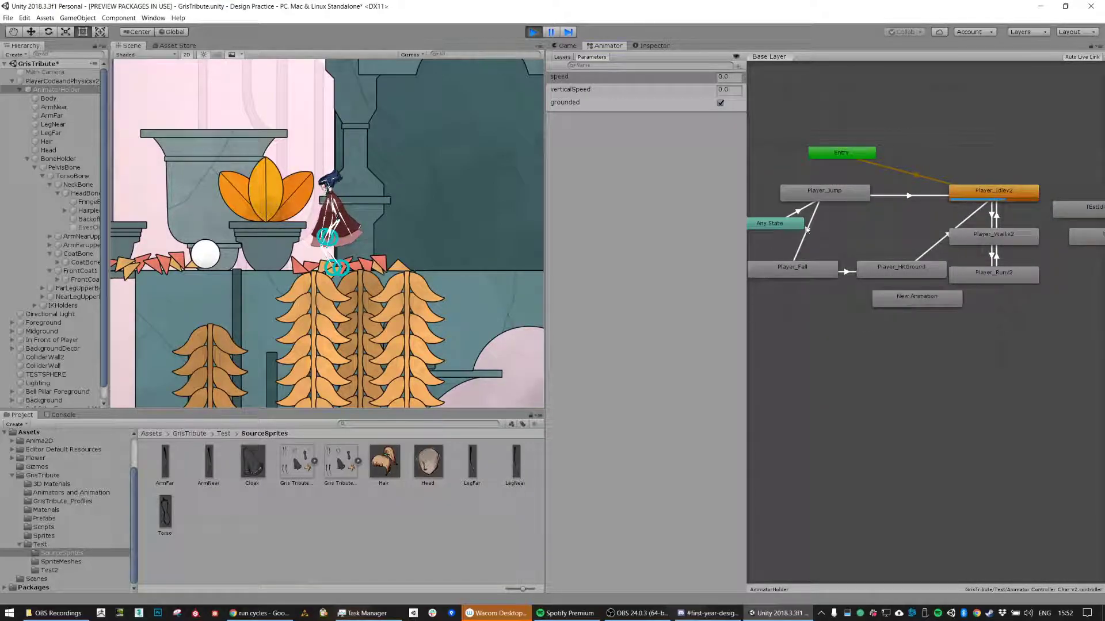
{"action": "middle_click_drag", "start_coordinate": [808, 229], "coordinate": [816, 226]}
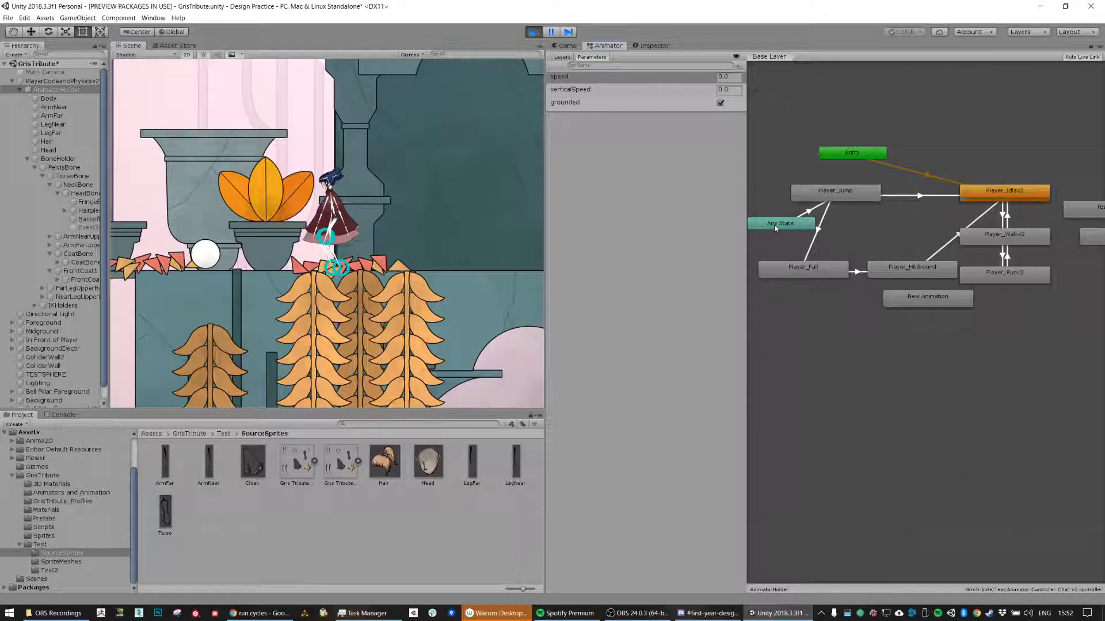
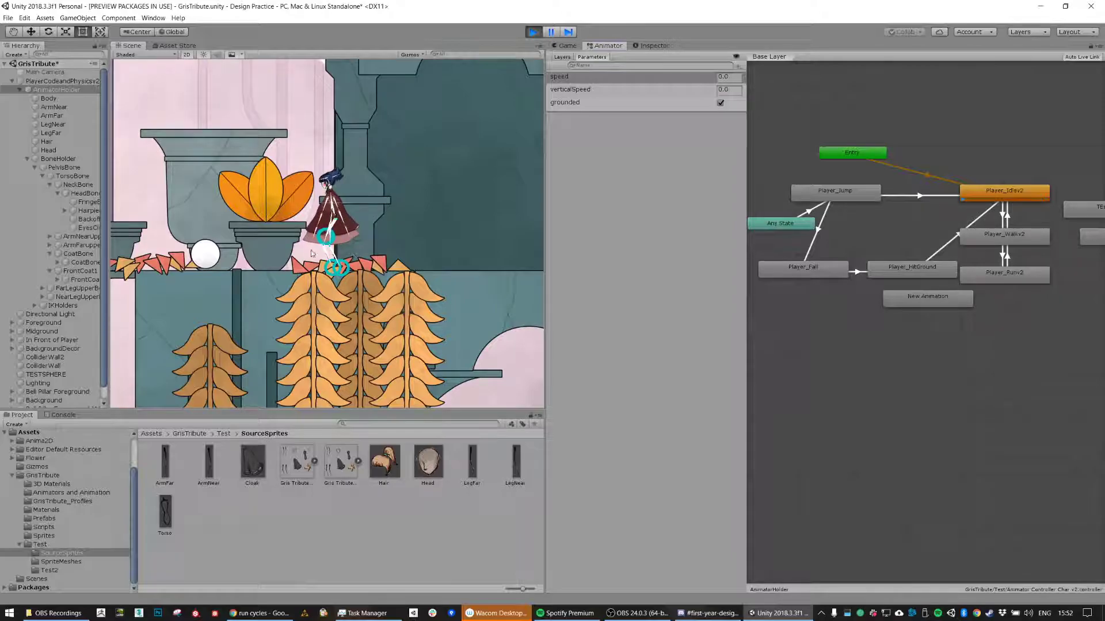
Step: Select Main Camera in the hierarchy and activate it during play mode
{"action": "left_click", "coordinate": [408, 255]}
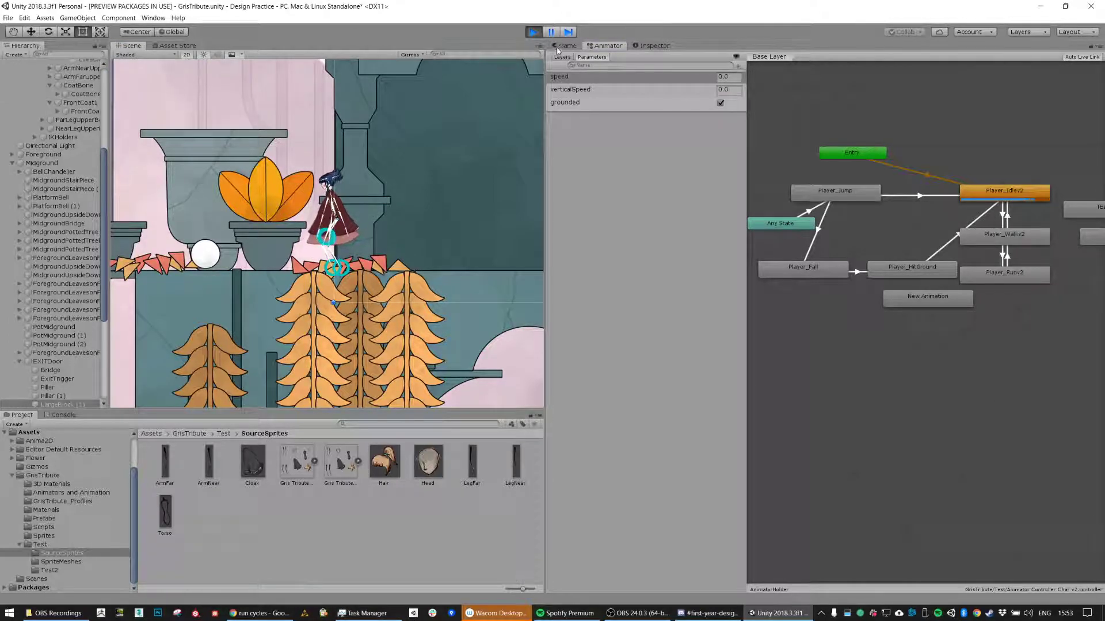
{"action": "scroll", "coordinate": [105, 195], "scroll_direction": "up", "scroll_amount": 7}
{"action": "left_click", "coordinate": [36, 72]}
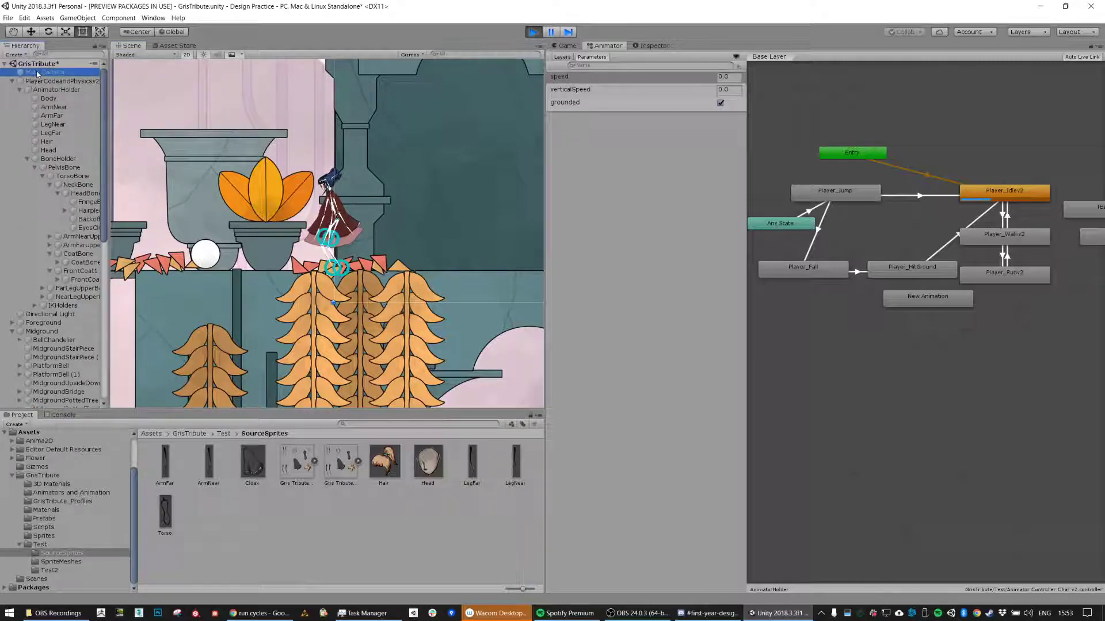
{"action": "left_click", "coordinate": [639, 46]}
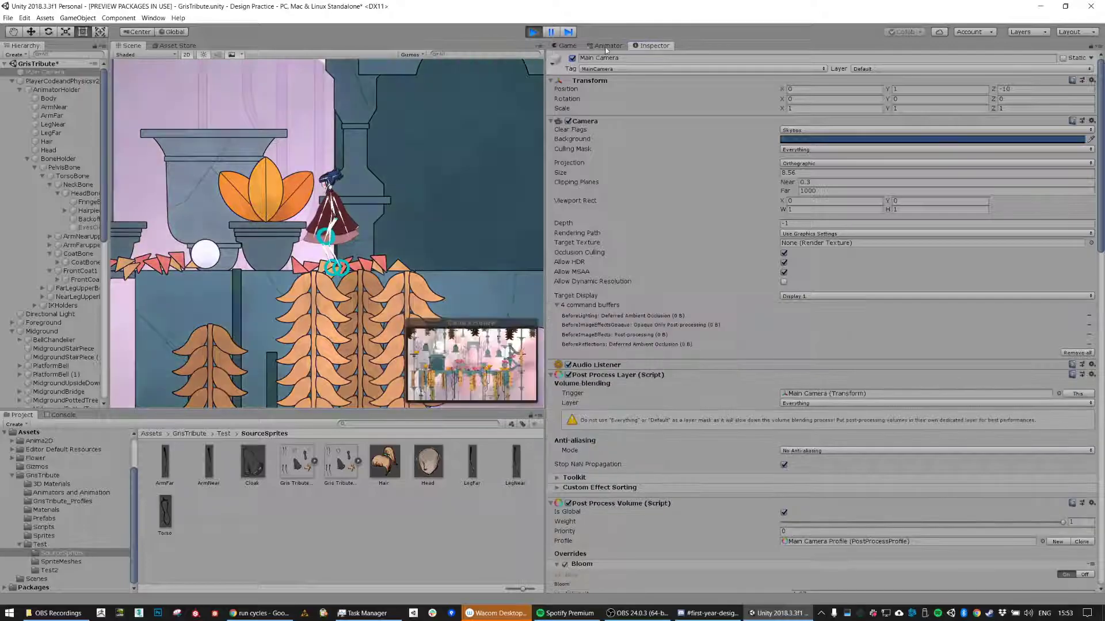
Step: Dock the Game view beside the Console so it shows together with the Scene and Animator
{"action": "left_click", "coordinate": [606, 46]}
{"action": "left_click", "coordinate": [565, 46]}
{"action": "left_click_drag", "start_coordinate": [568, 46], "coordinate": [149, 417]}
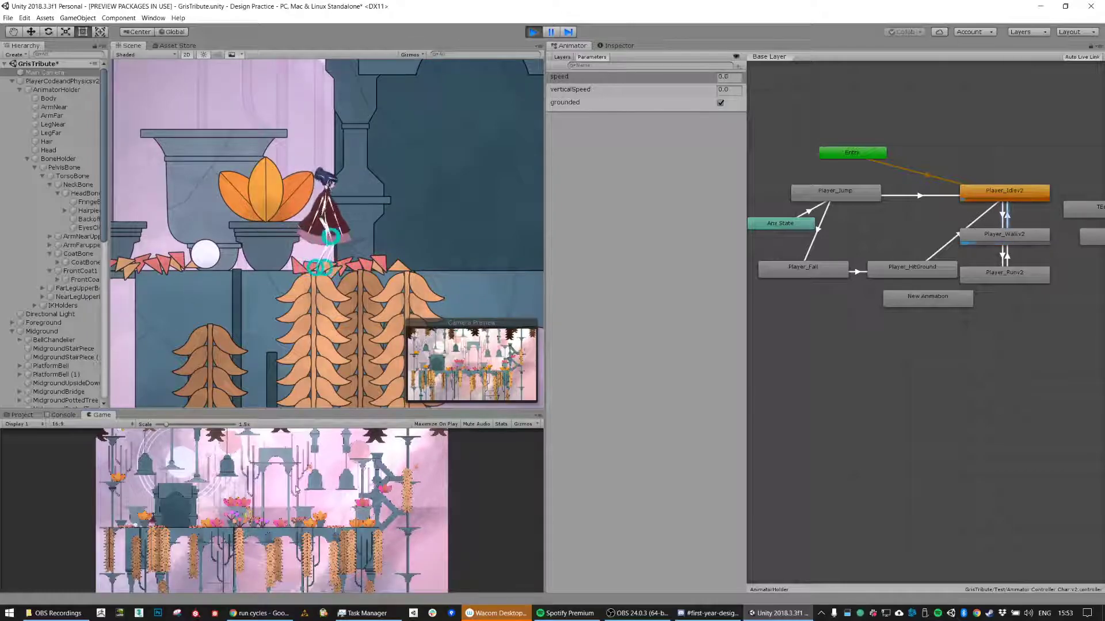
Step: Make the character jump repeatedly in play mode and examine how the Animator moves between jump, fall, landing and idle states
{"action": "middle_click_drag", "start_coordinate": [407, 173], "coordinate": [407, 242]}
{"action": "scroll", "coordinate": [412, 239], "scroll_direction": "down", "scroll_amount": 2}
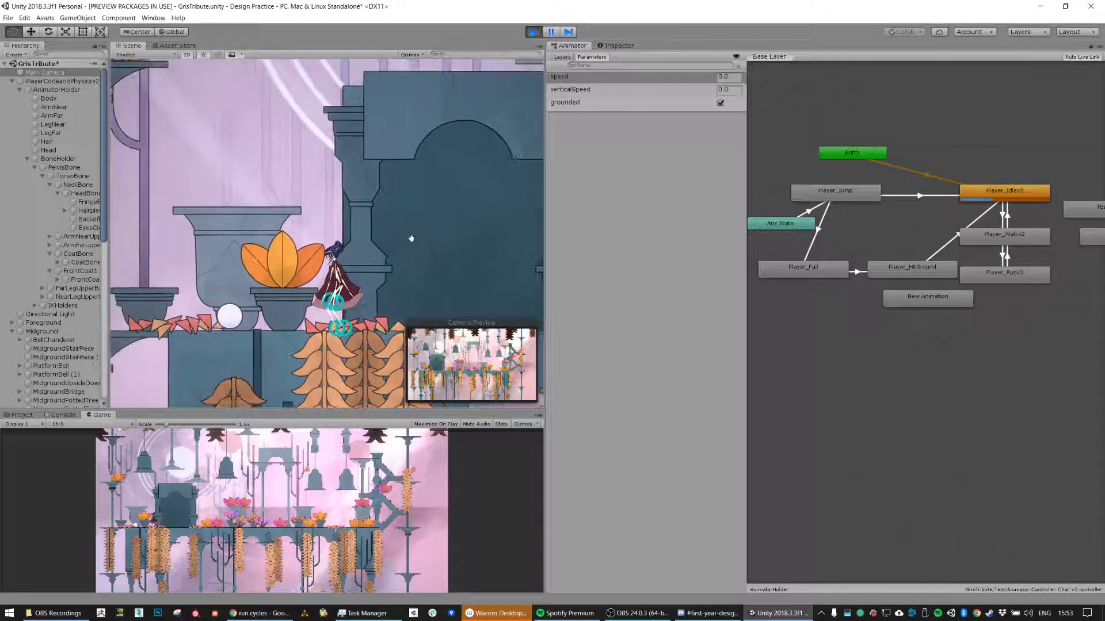
{"action": "key", "text": "space"}
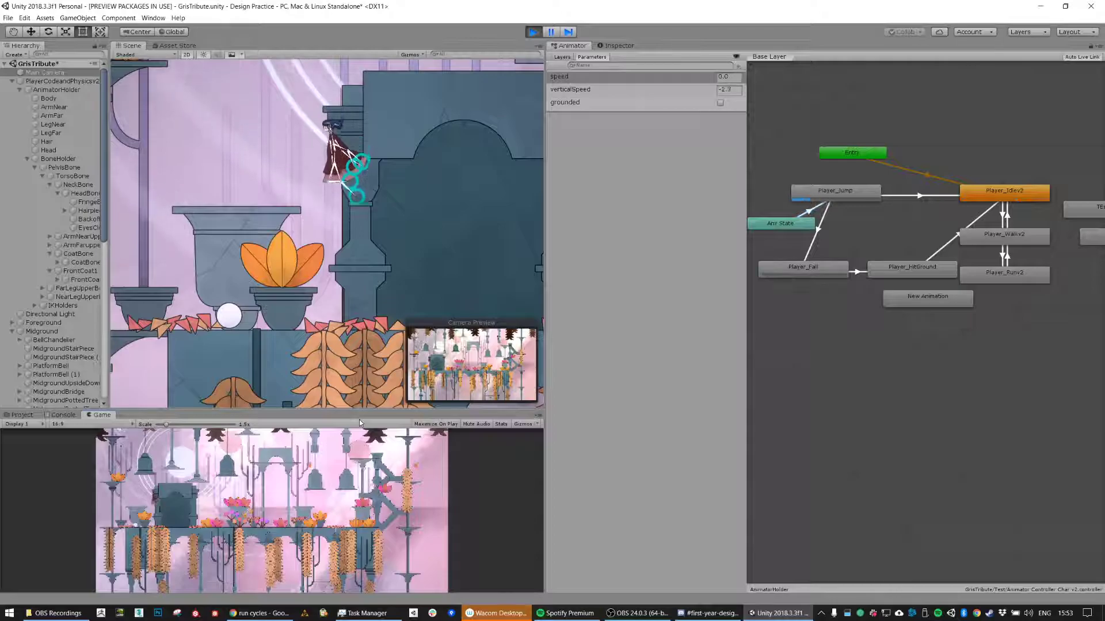
{"action": "key", "text": "space"}
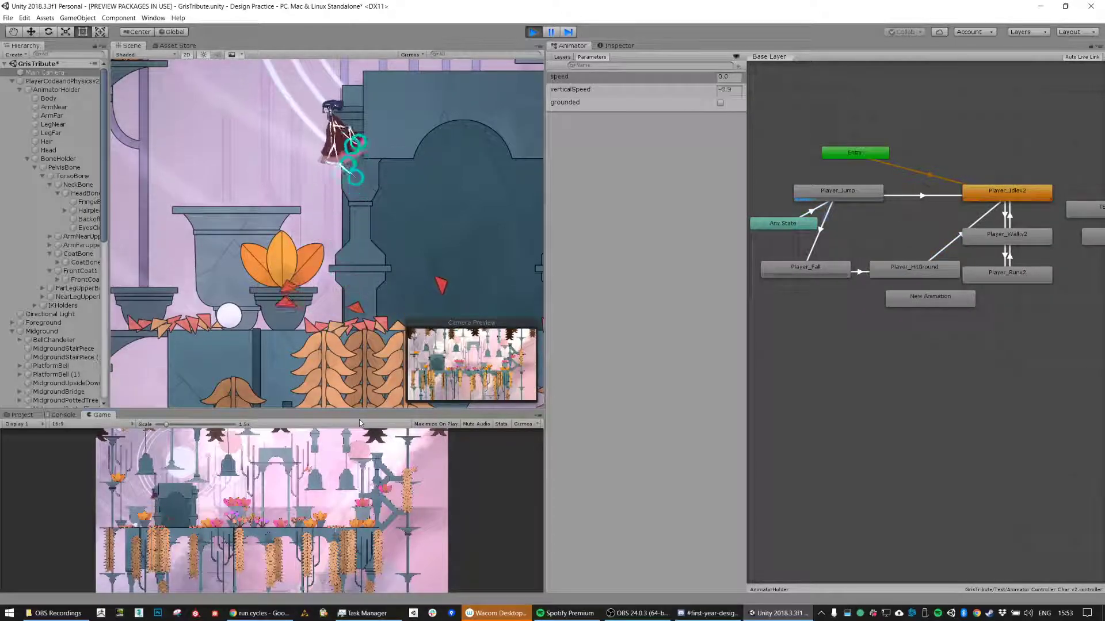
{"action": "key", "text": "space"}
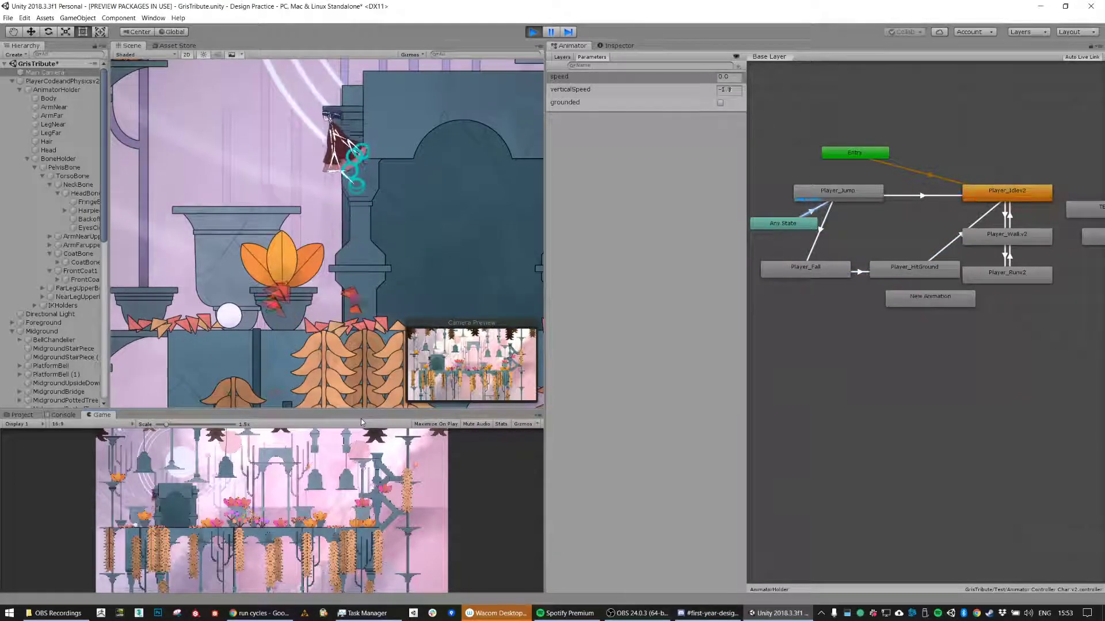
{"action": "key", "text": "space"}
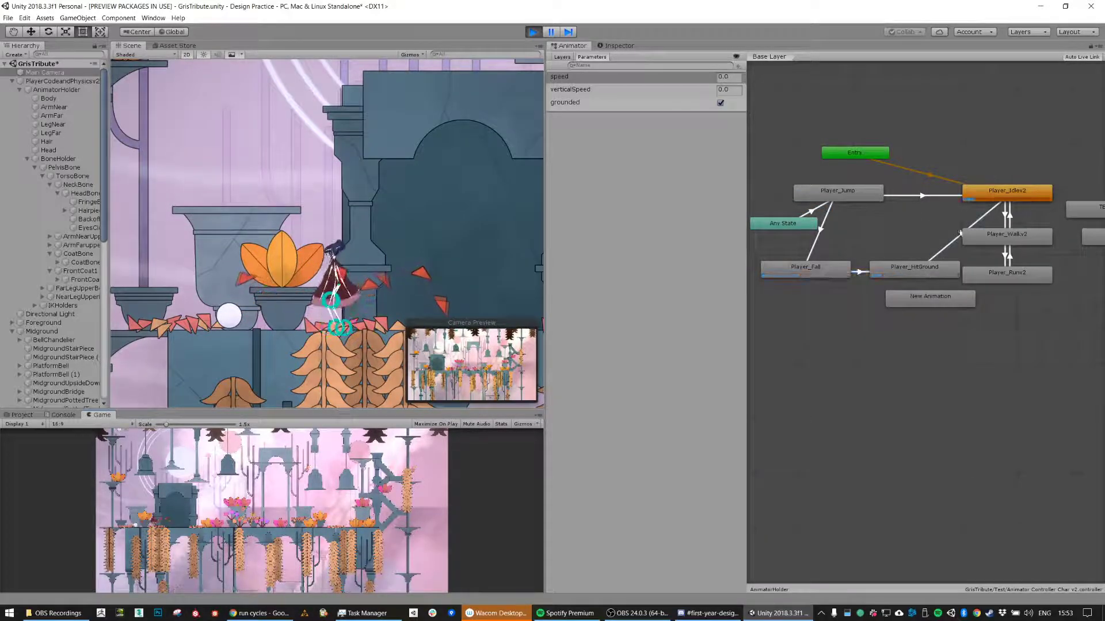
{"action": "key", "text": "space"}
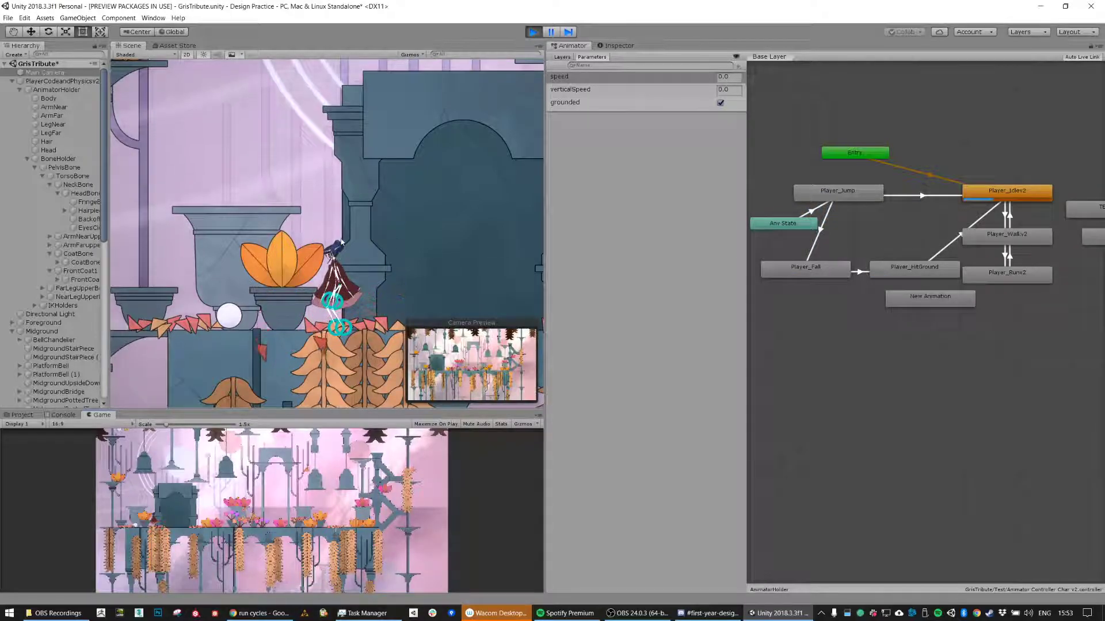
{"action": "key", "text": "space"}
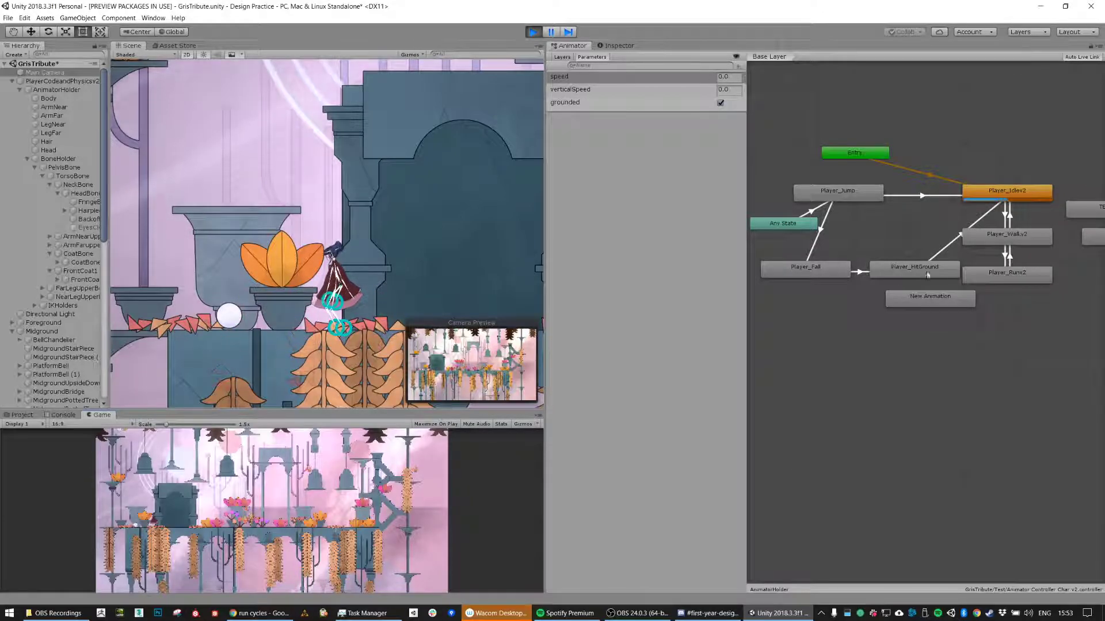
Step: Keep the character jumping on the spot in play mode and compare the verticalSpeed and grounded parameters with the active Animator state
{"action": "key", "text": "space"}
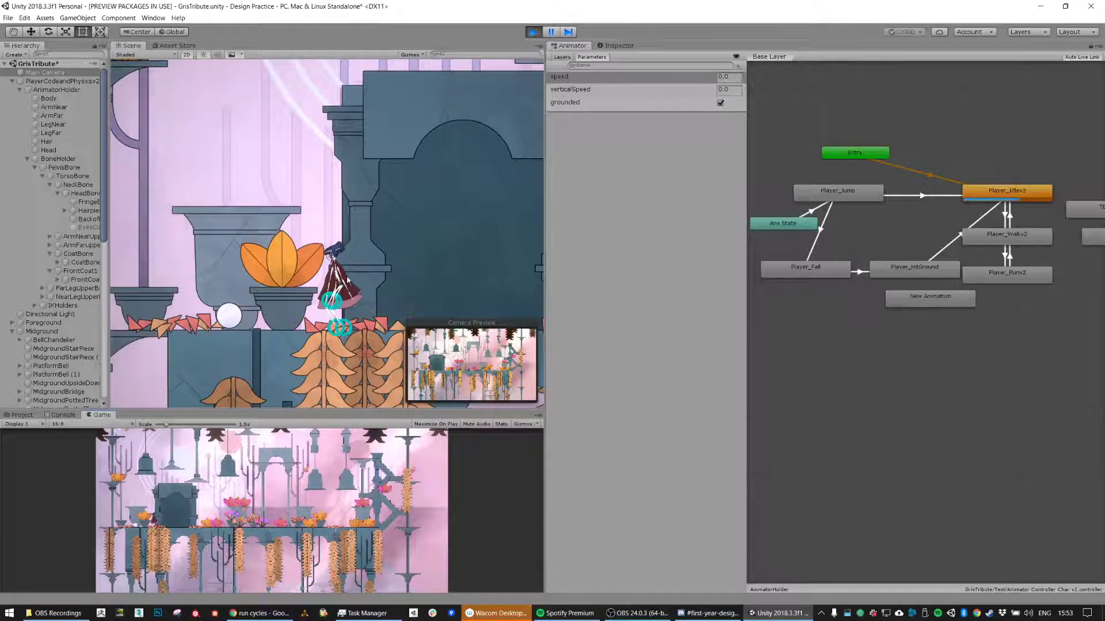
{"action": "key", "text": "space"}
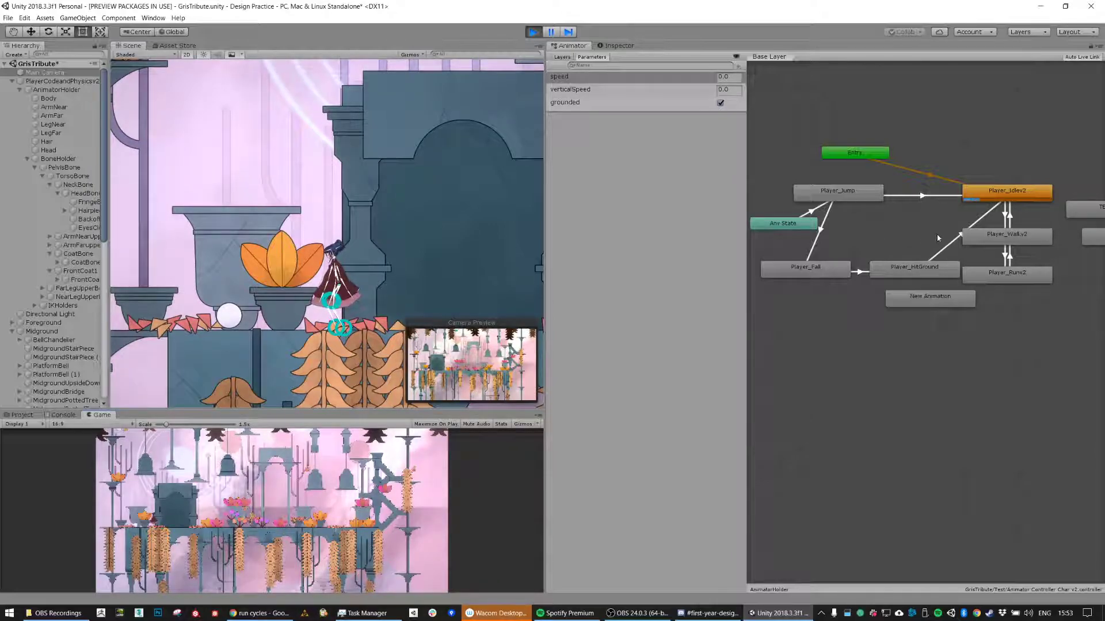
{"action": "key", "text": "space"}
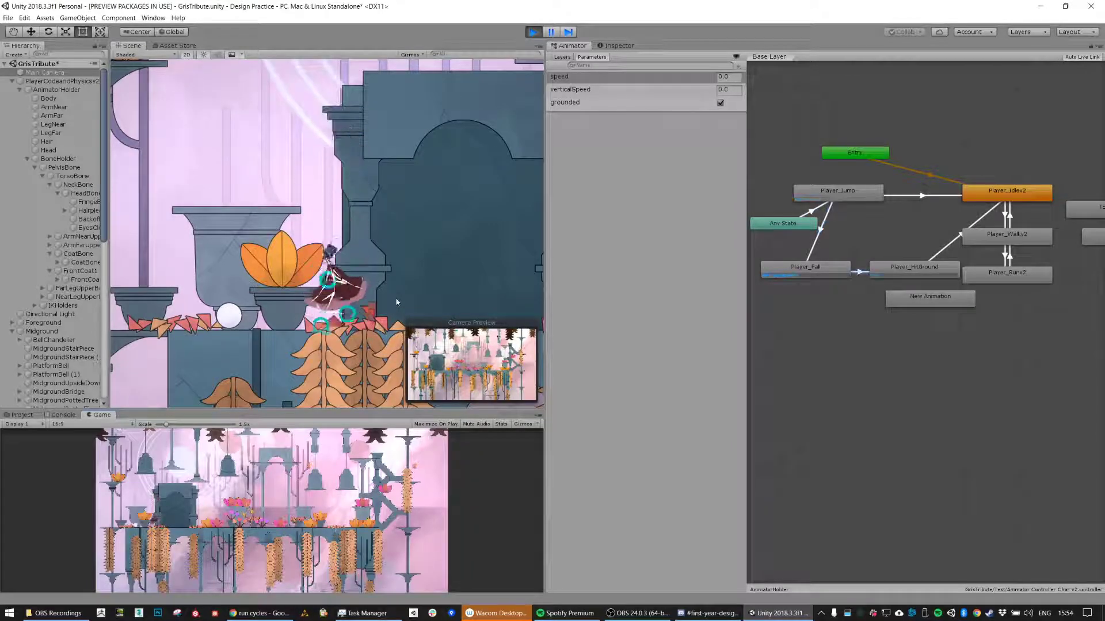
{"action": "key", "text": "space"}
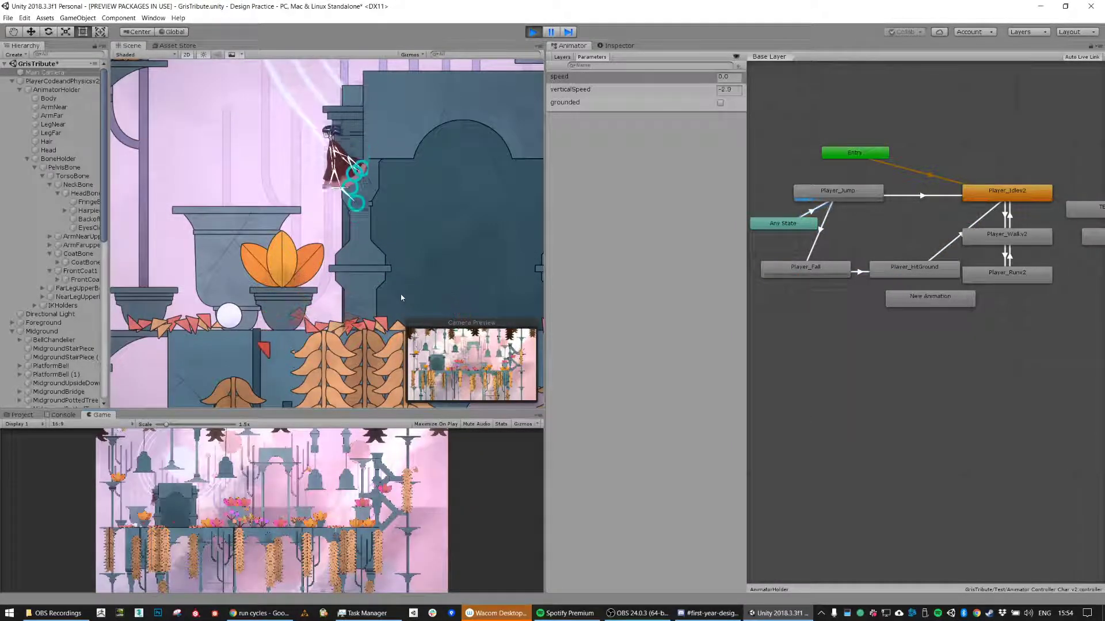
{"action": "key", "text": "space"}
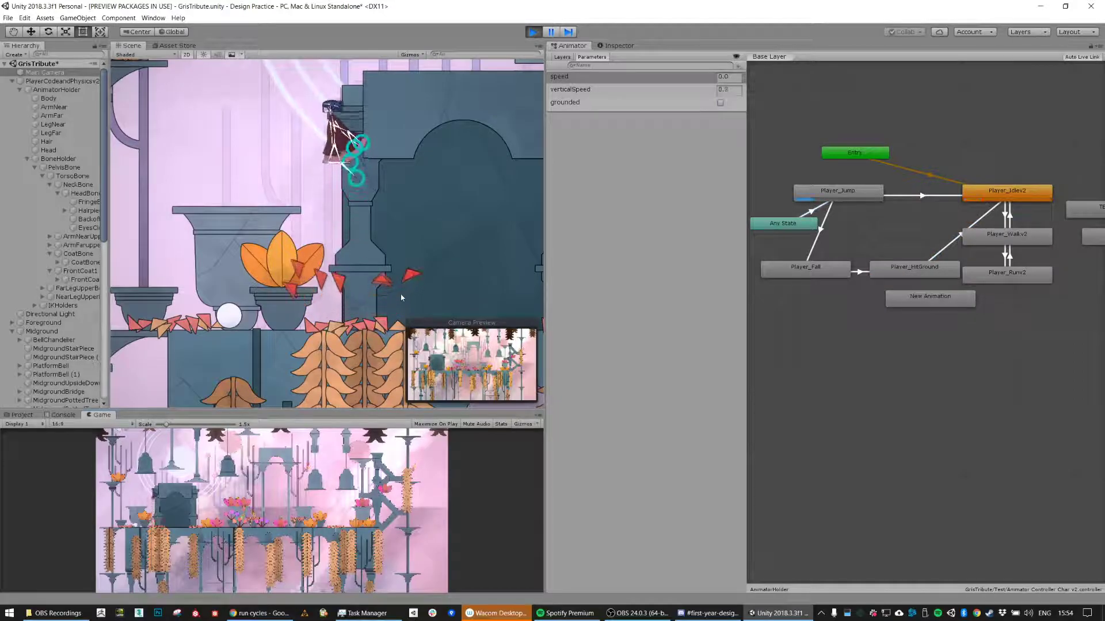
{"action": "key", "text": "space"}
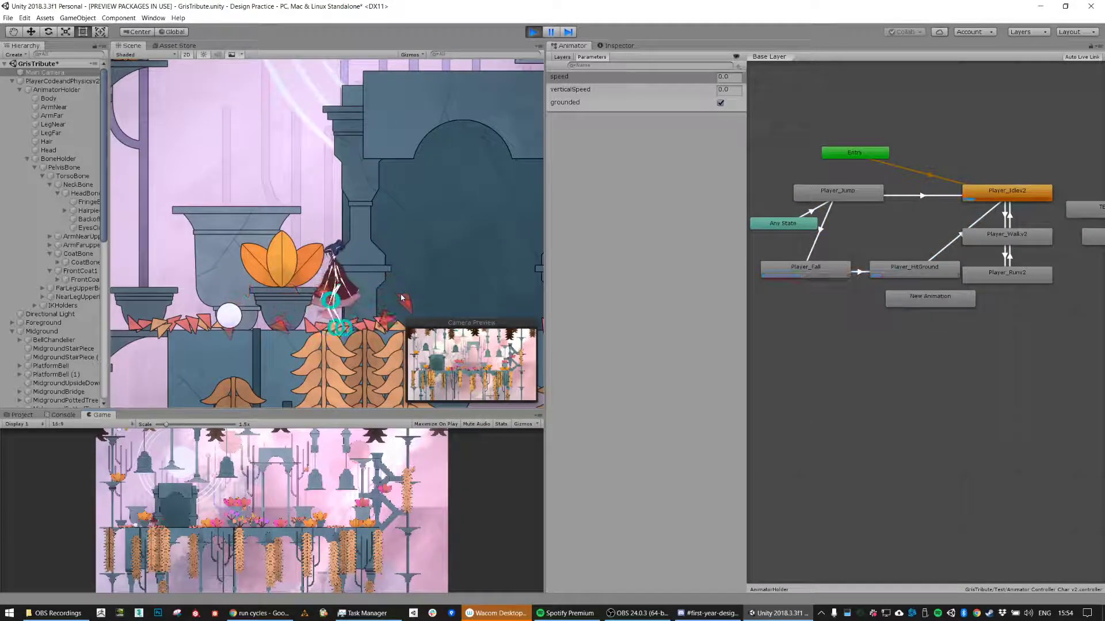
{"action": "key", "text": "space"}
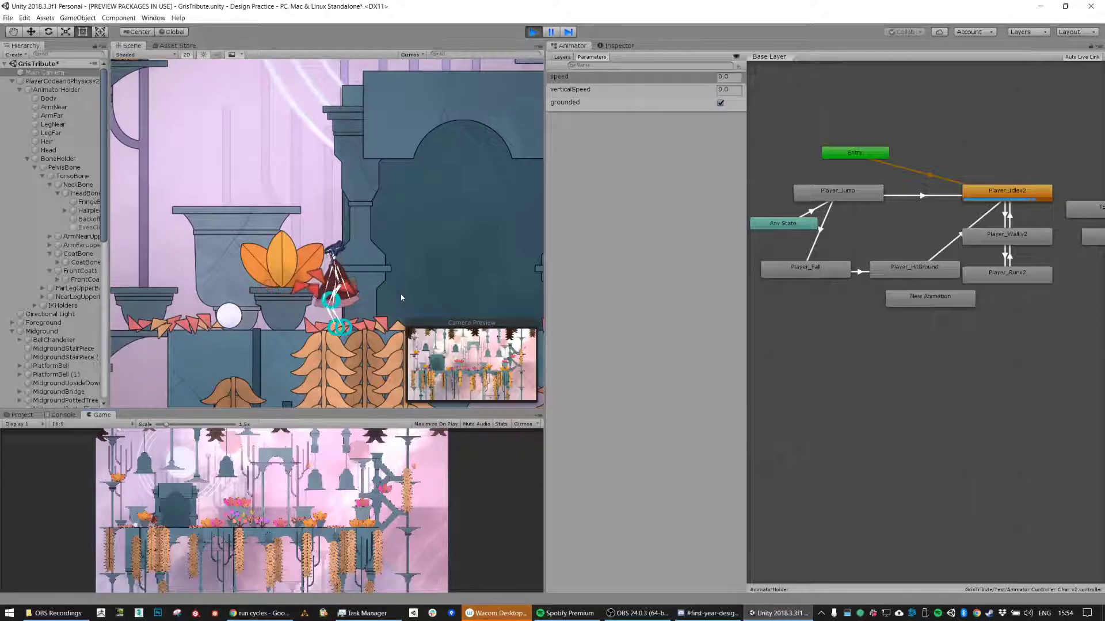
{"action": "key", "text": "space"}
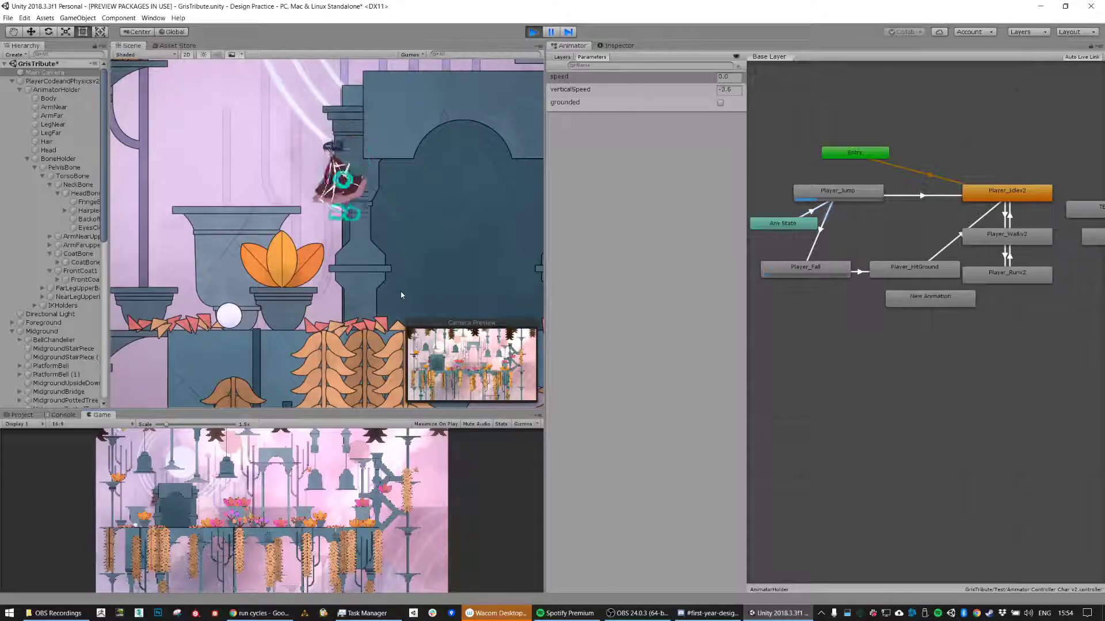
{"action": "key", "text": "space"}
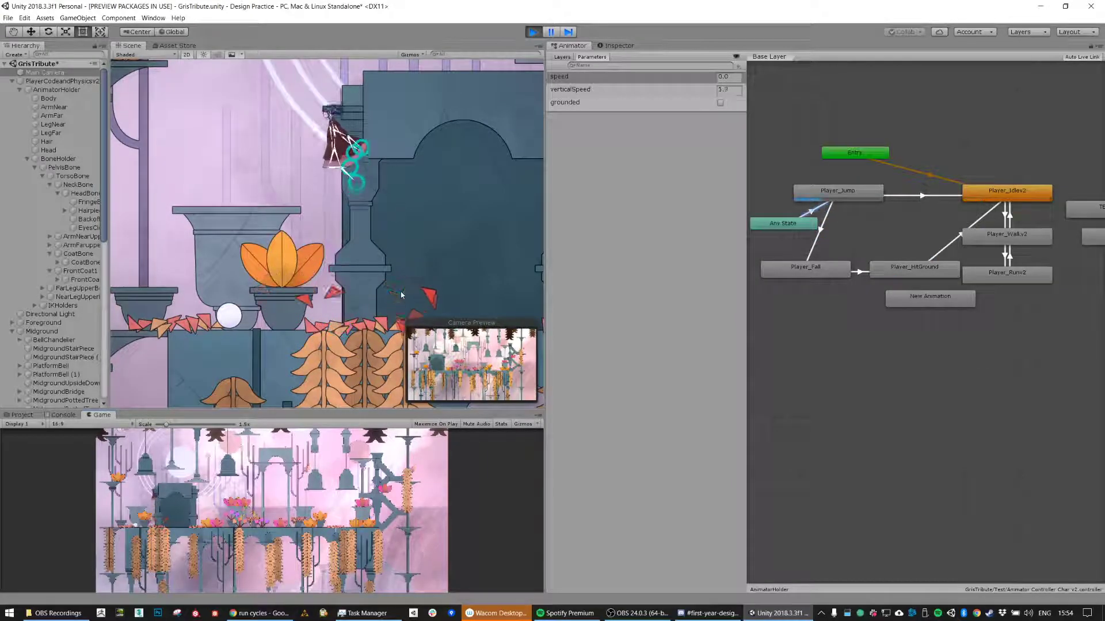
Step: Move the character both ways in short bursts and examine how the Animator switches between Player_Idlev2 and Player_Walkv2
{"action": "key", "text": "a"}
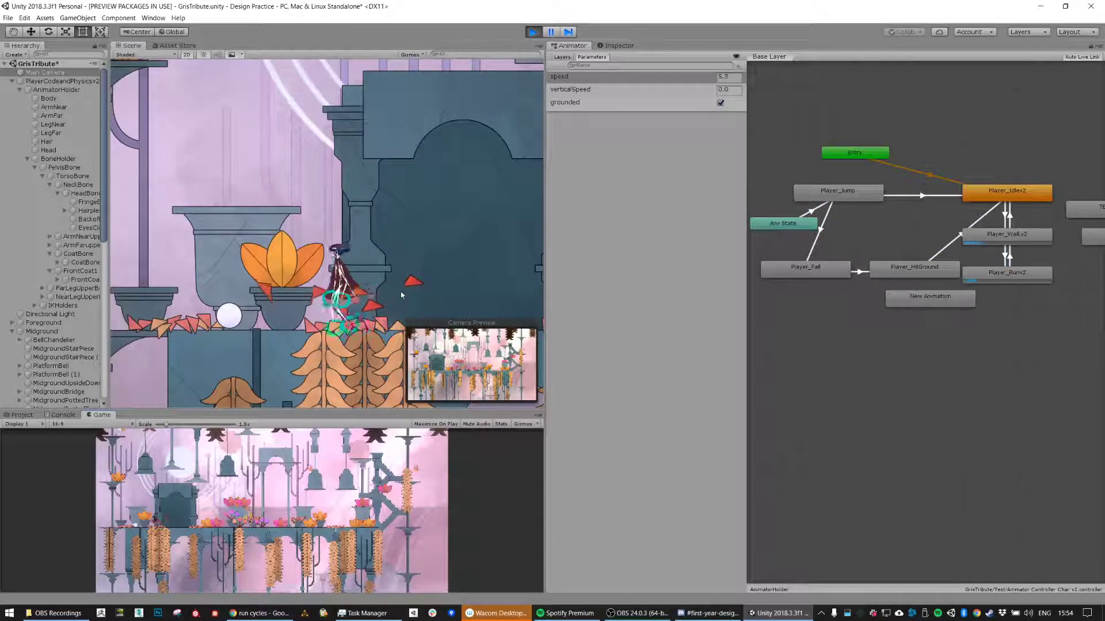
{"action": "key", "text": "d"}
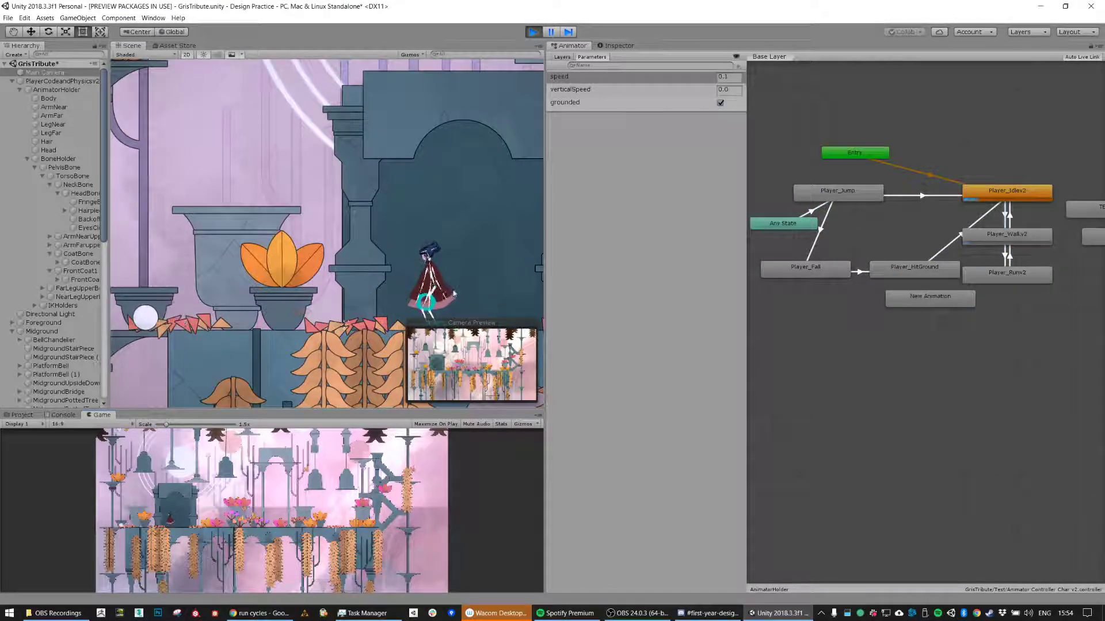
{"action": "key", "text": "a"}
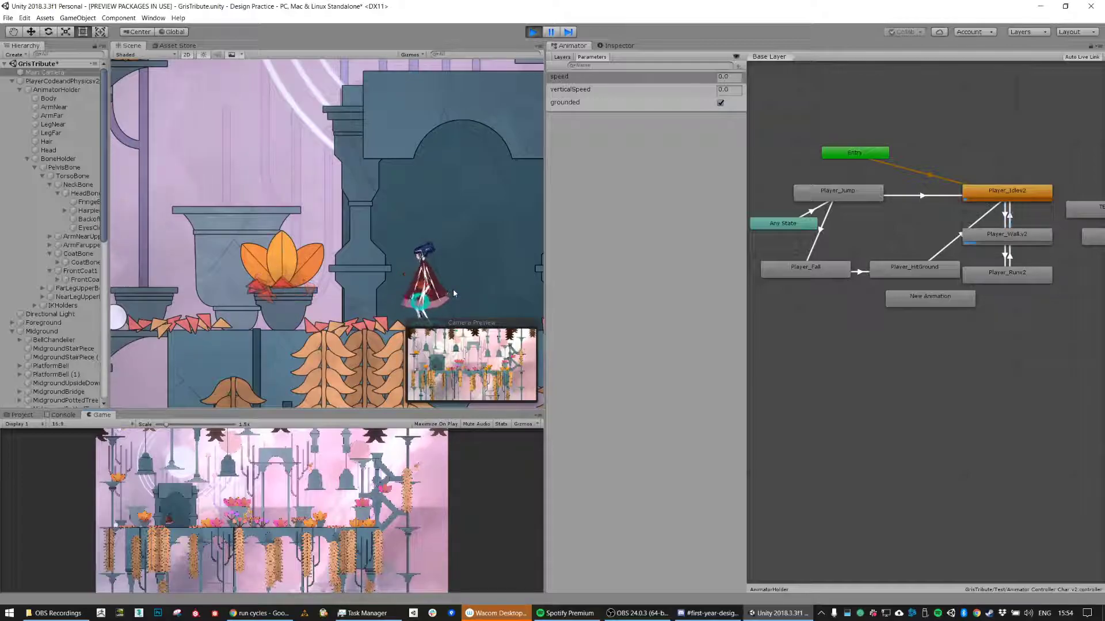
{"action": "key", "text": "a"}
{"action": "key", "text": "a"}
{"action": "key", "text": "a"}
{"action": "key", "text": "a"}
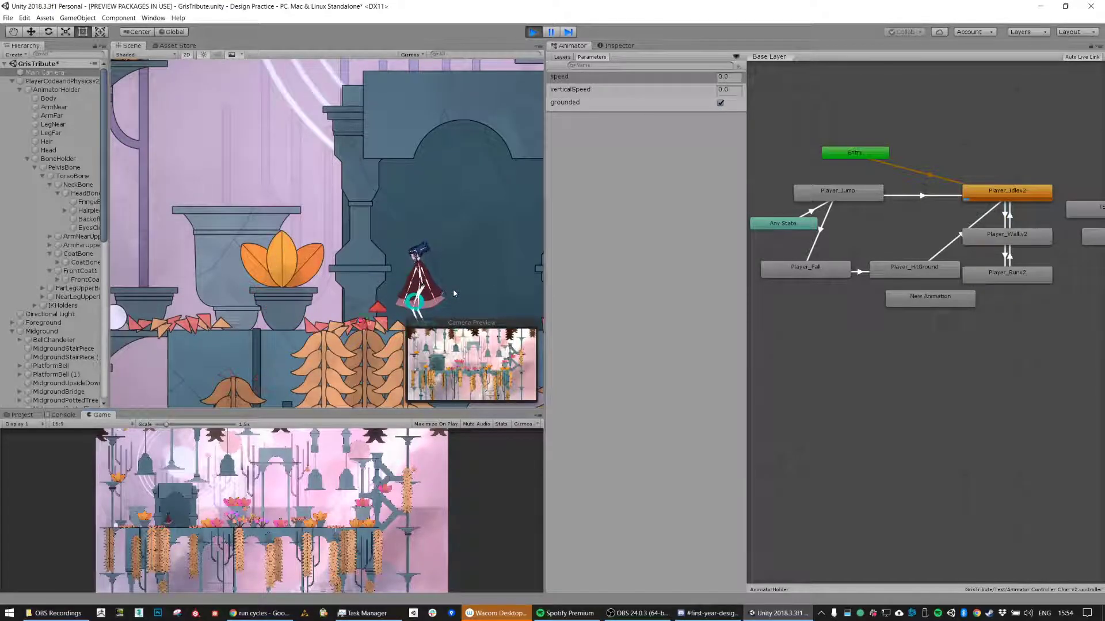
{"action": "key", "text": "a"}
{"action": "key", "text": "a"}
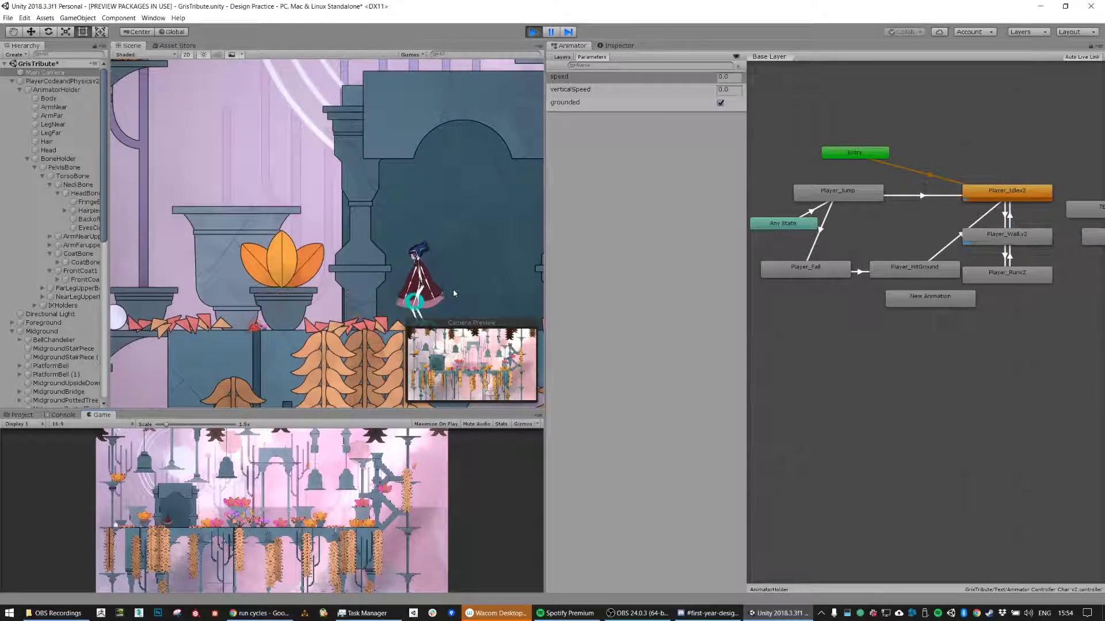
{"action": "key", "text": "a"}
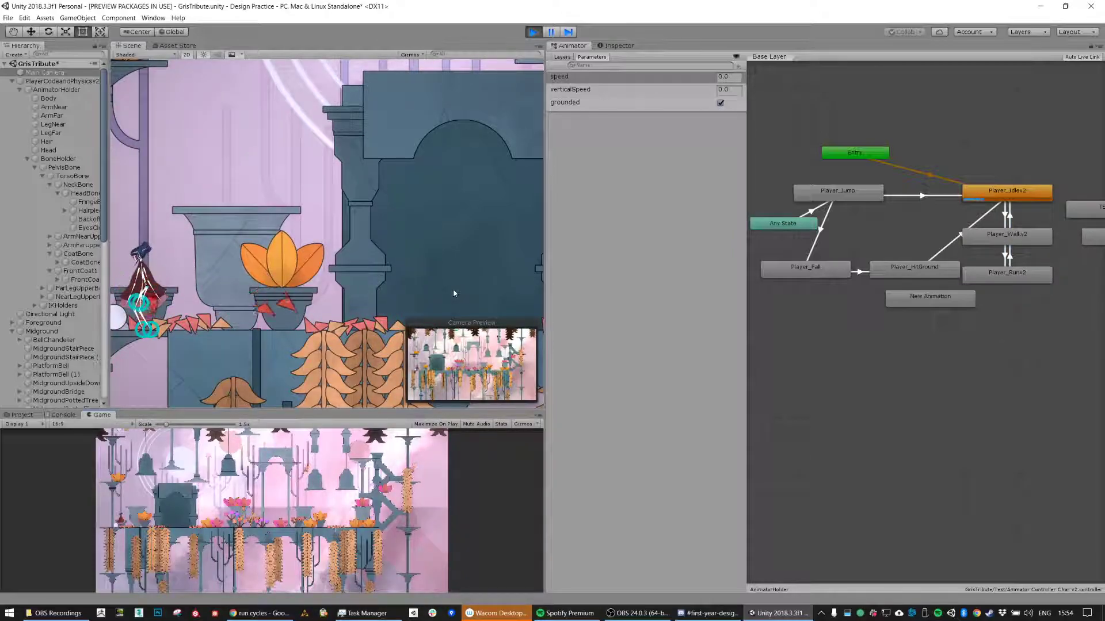
Step: Run the character back and forth across the platform and examine the transitions between the walk and run states
{"action": "key", "text": "d"}
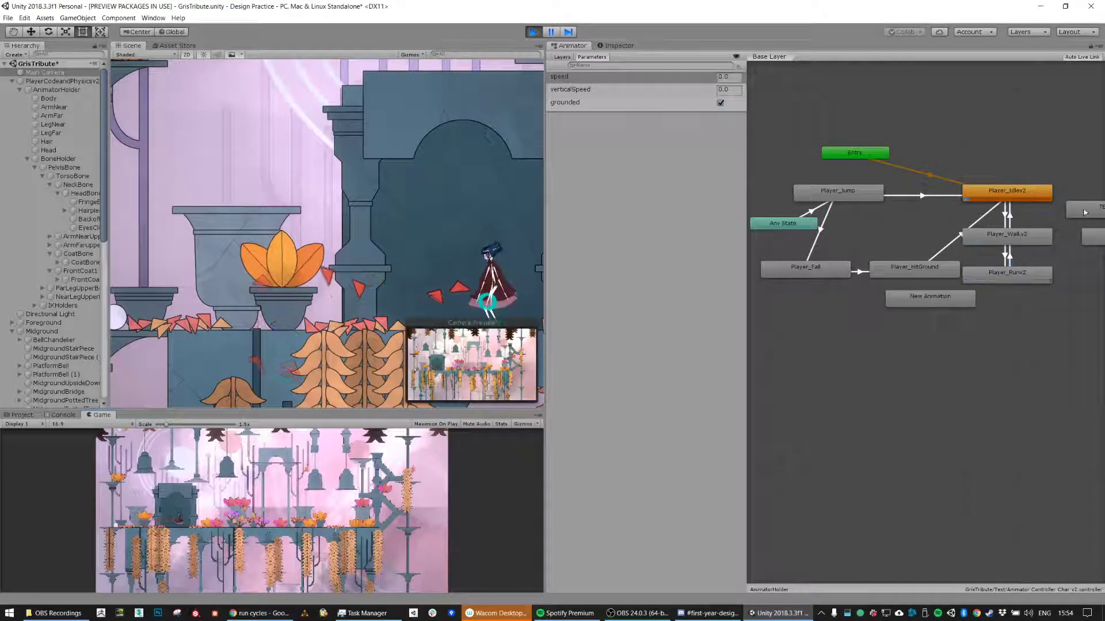
{"action": "key", "text": "a"}
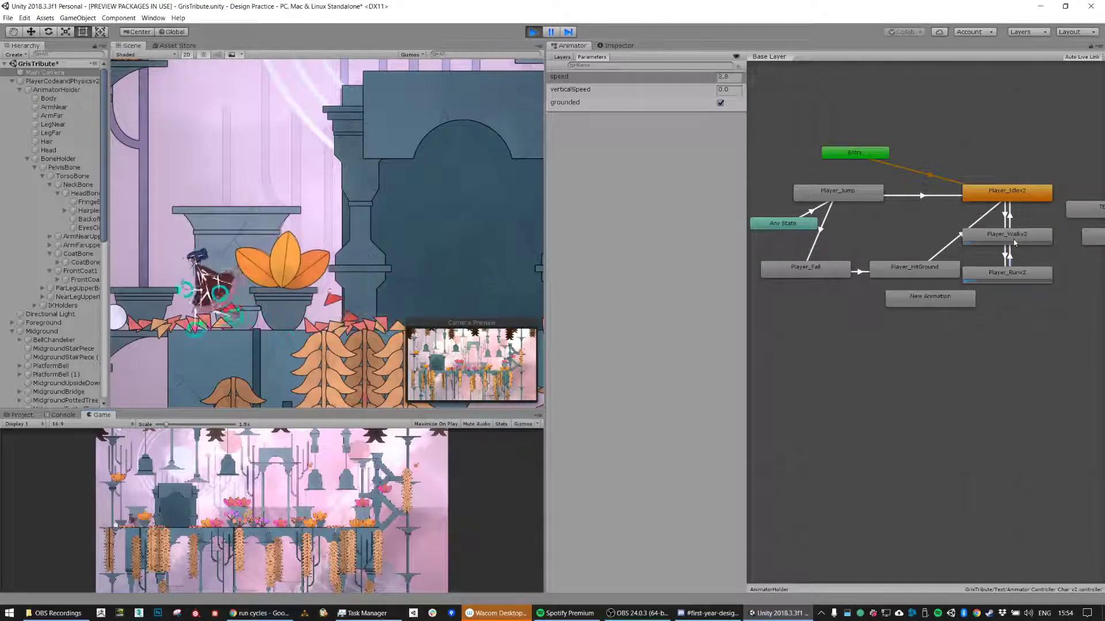
{"action": "key", "text": "d"}
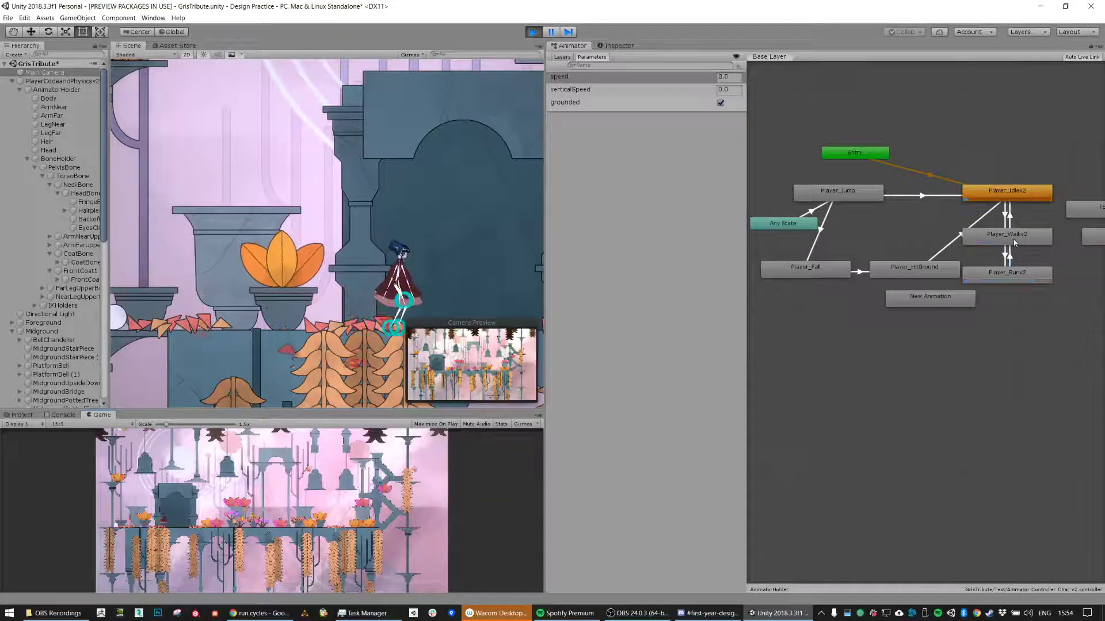
{"action": "key", "text": "a"}
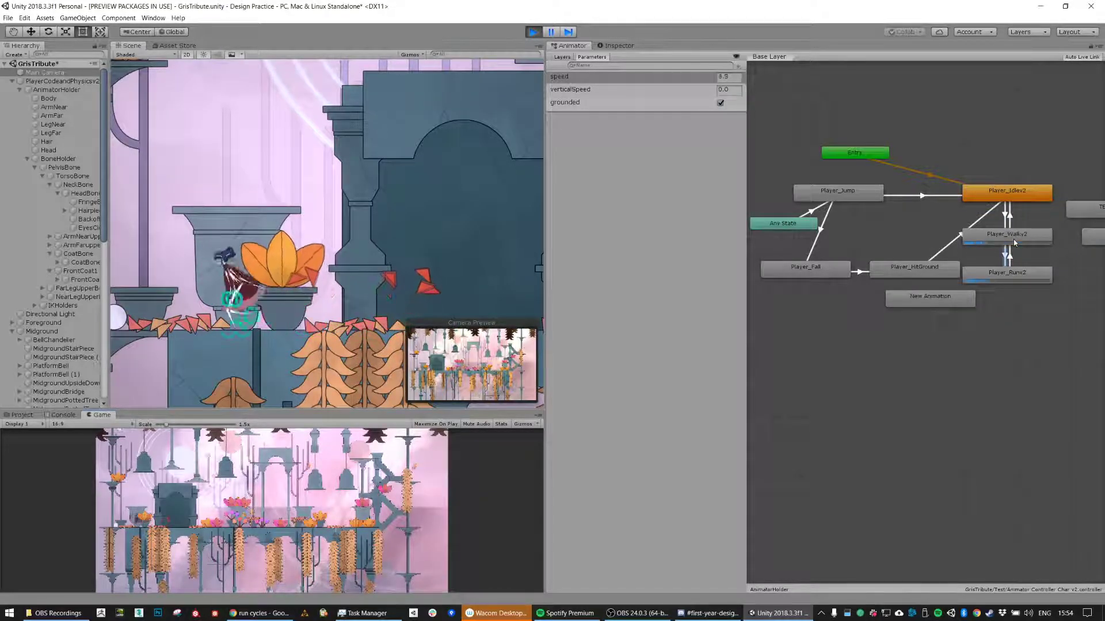
{"action": "key", "text": "d"}
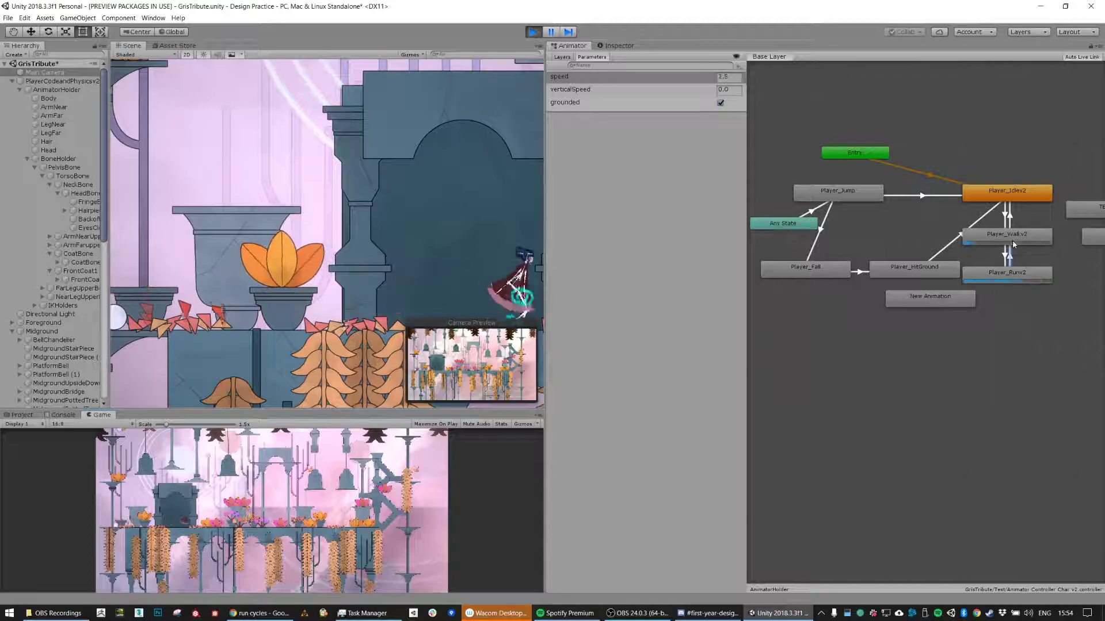
{"action": "key", "text": "a"}
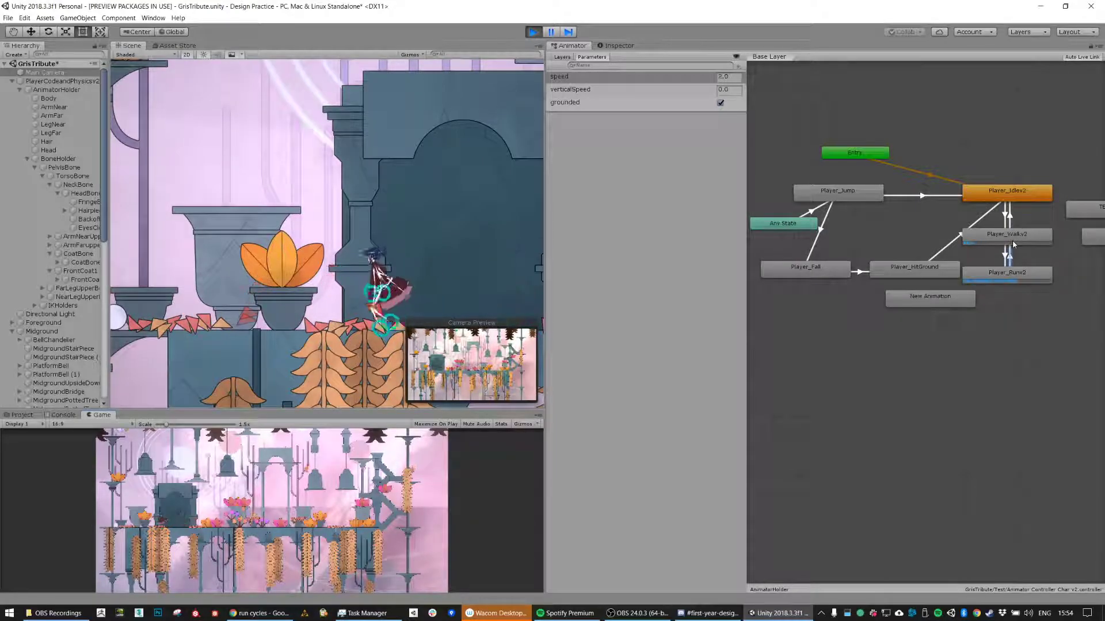
{"action": "key", "text": "d"}
{"action": "key", "text": "a"}
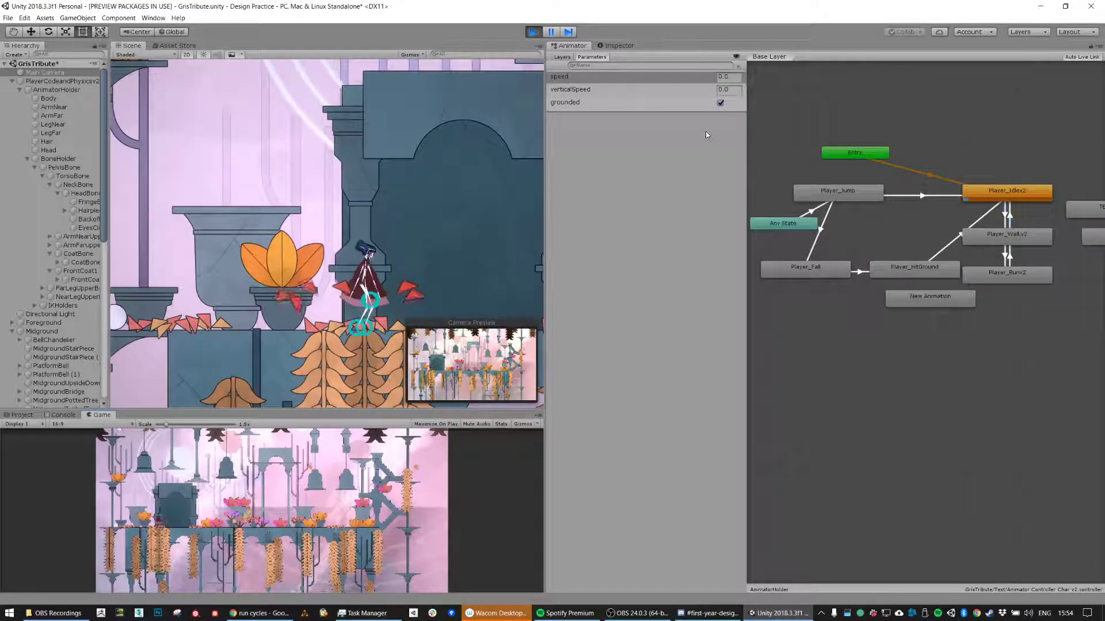
Step: Change the character's direction repeatedly, finishing with a jump, and watch the speed, verticalSpeed and grounded parameters respond
{"action": "key", "text": "d"}
{"action": "key", "text": "a"}
{"action": "key", "text": "d"}
{"action": "key", "text": "a"}
{"action": "key", "text": "space"}
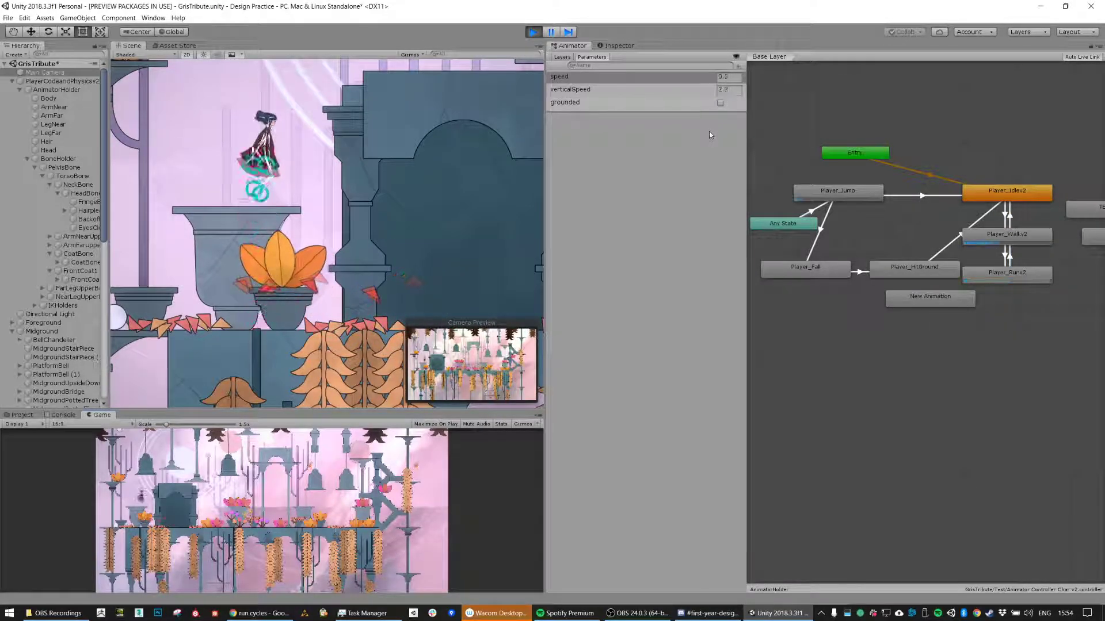
Step: Stop play mode and activate the Main Camera object in the scene
{"action": "left_click", "coordinate": [534, 31]}
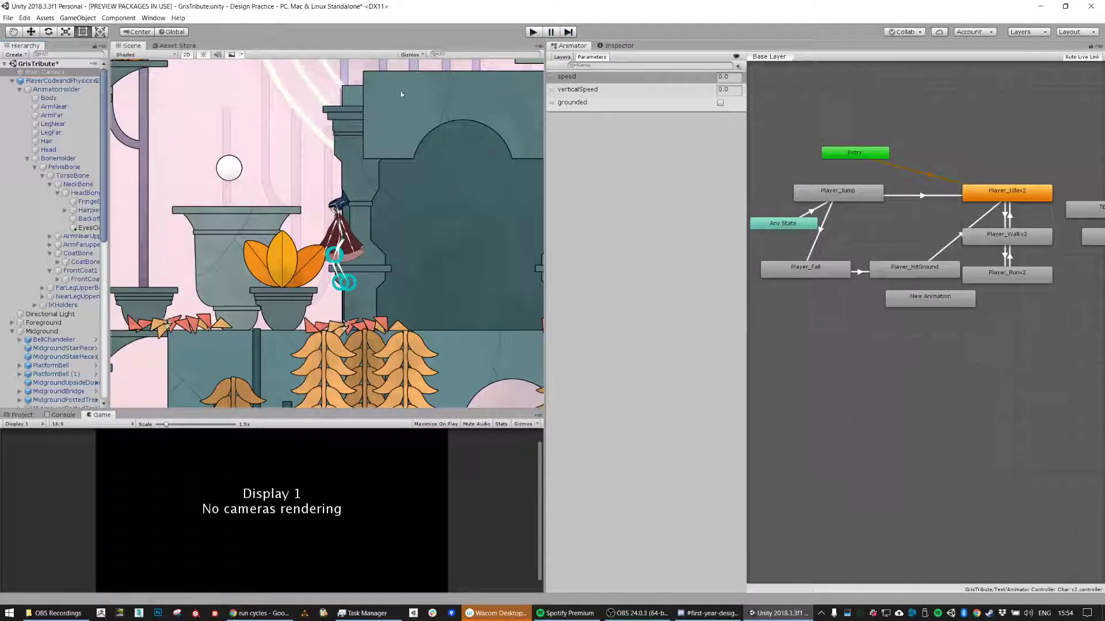
{"action": "left_click", "coordinate": [50, 90]}
{"action": "left_click", "coordinate": [50, 74]}
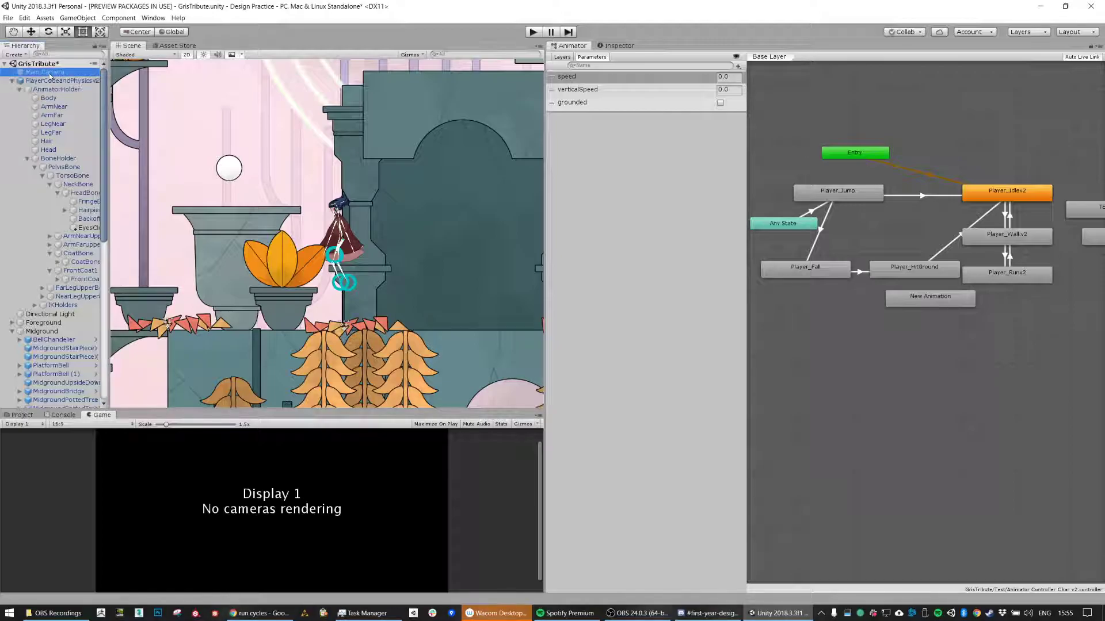
{"action": "left_click", "coordinate": [620, 46]}
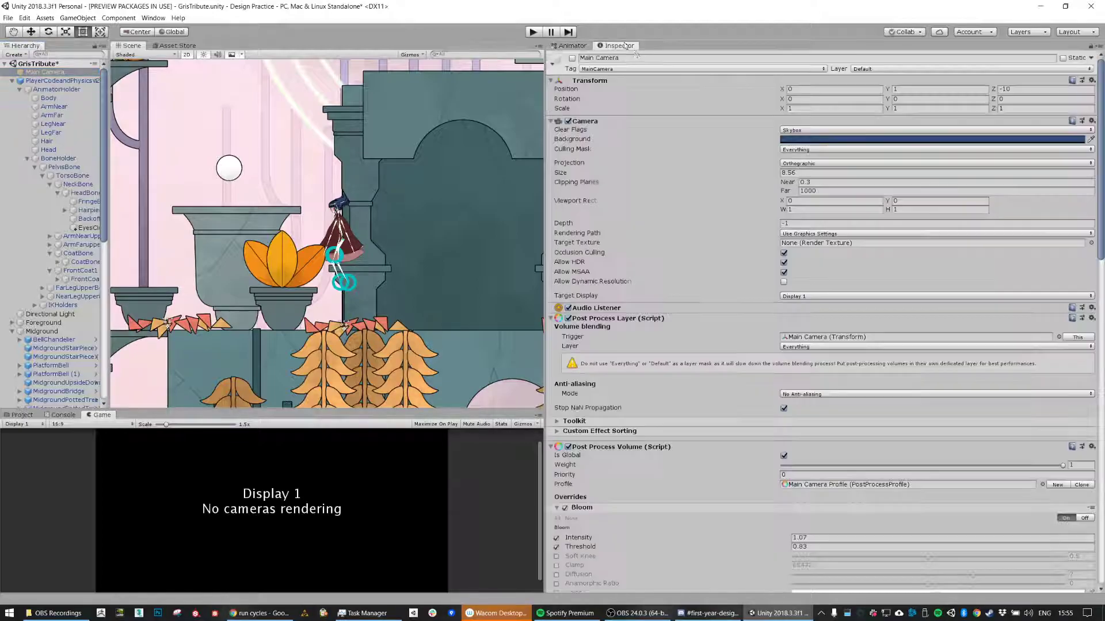
{"action": "left_click", "coordinate": [572, 58]}
{"action": "scroll", "coordinate": [80, 315], "scroll_direction": "down", "scroll_amount": 10}
{"action": "scroll", "coordinate": [81, 315], "scroll_direction": "up", "scroll_amount": 10}
Step: Check AnimatorHolder's Animator component and look through the GrisTribute project folders, including Animators and Animation, for its controller
{"action": "left_click", "coordinate": [56, 90]}
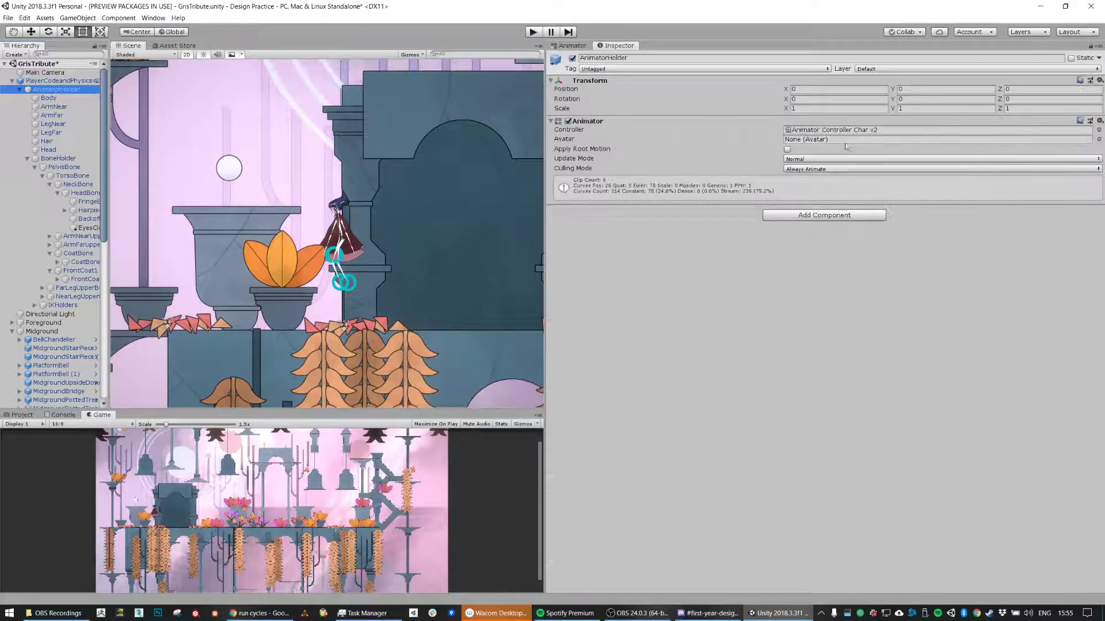
{"action": "left_click", "coordinate": [22, 415]}
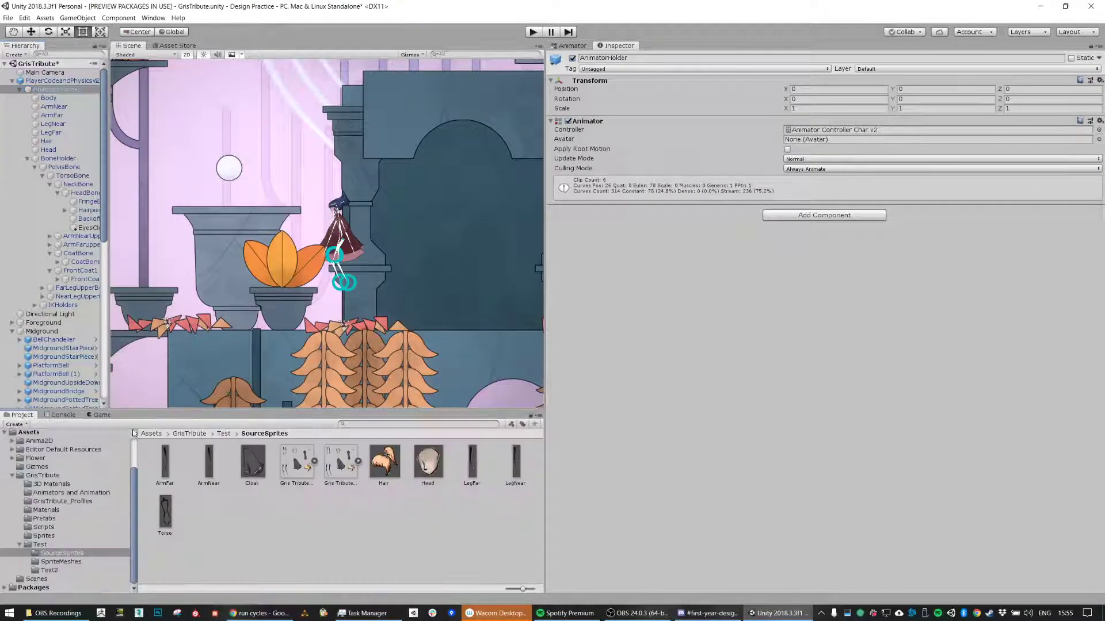
{"action": "left_click", "coordinate": [62, 416]}
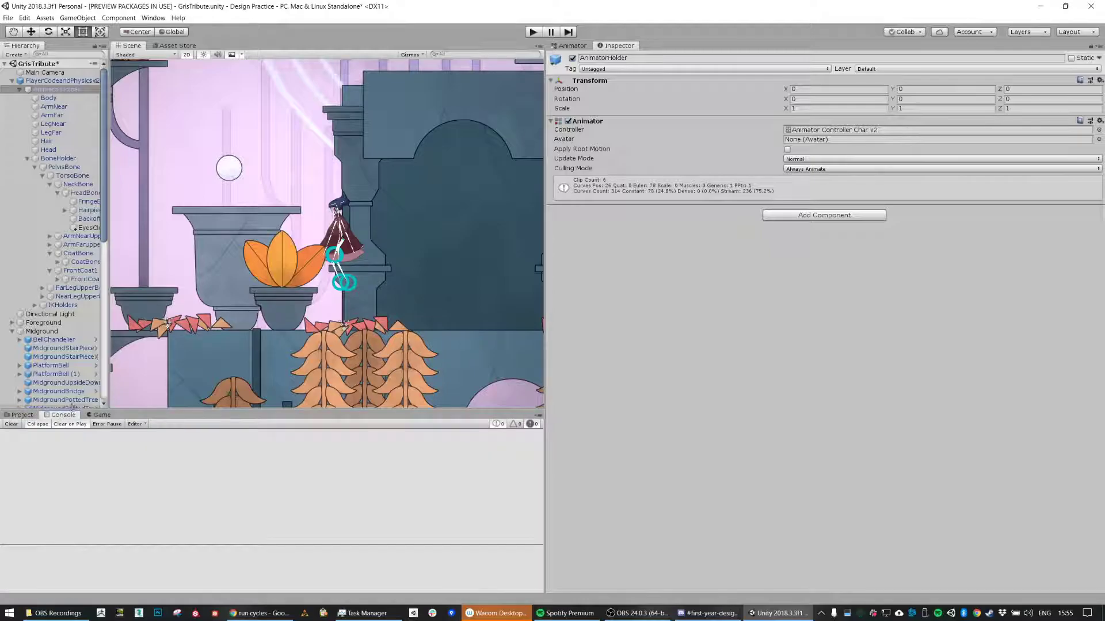
{"action": "left_click", "coordinate": [100, 415]}
{"action": "left_click", "coordinate": [63, 415]}
{"action": "left_click", "coordinate": [22, 415]}
{"action": "left_click", "coordinate": [47, 511]}
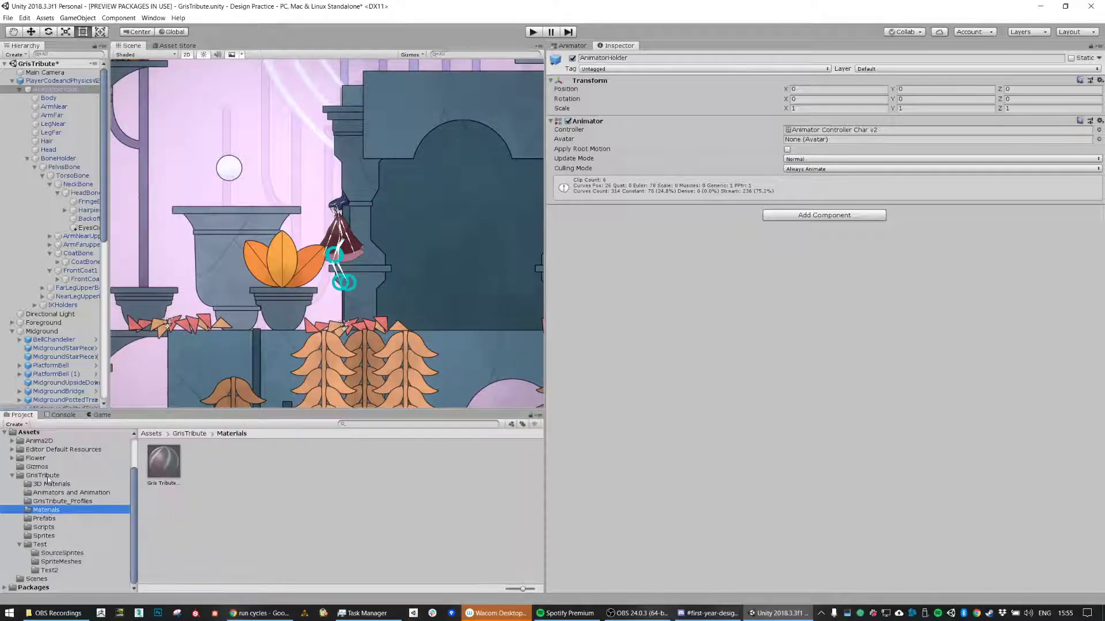
{"action": "left_click", "coordinate": [43, 475]}
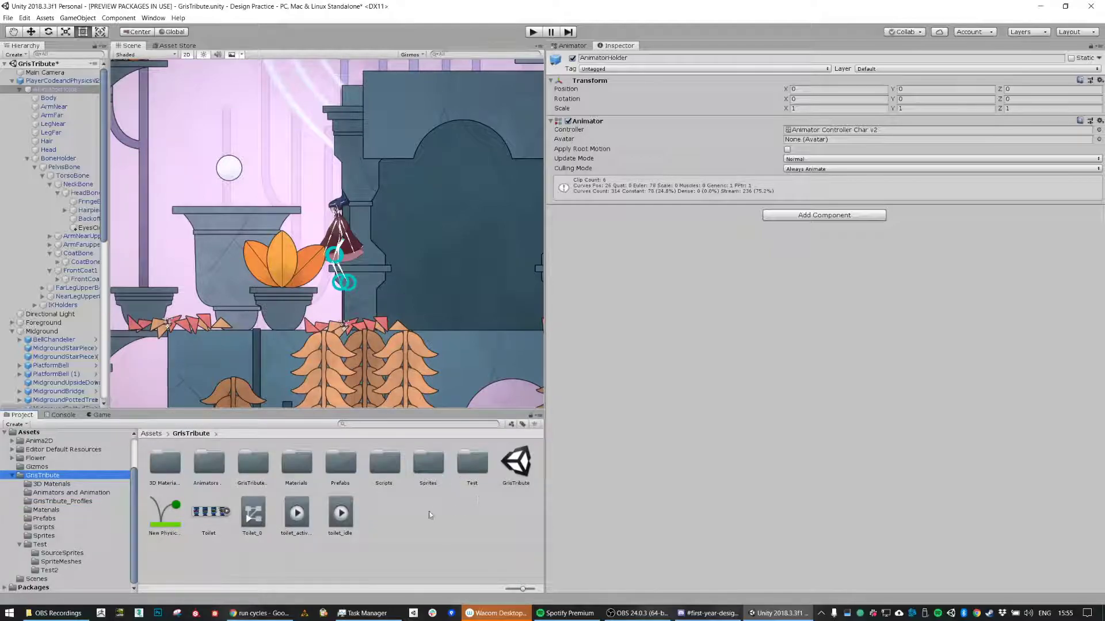
{"action": "double_click", "coordinate": [208, 463]}
{"action": "scroll", "coordinate": [399, 554], "scroll_direction": "down", "scroll_amount": 1}
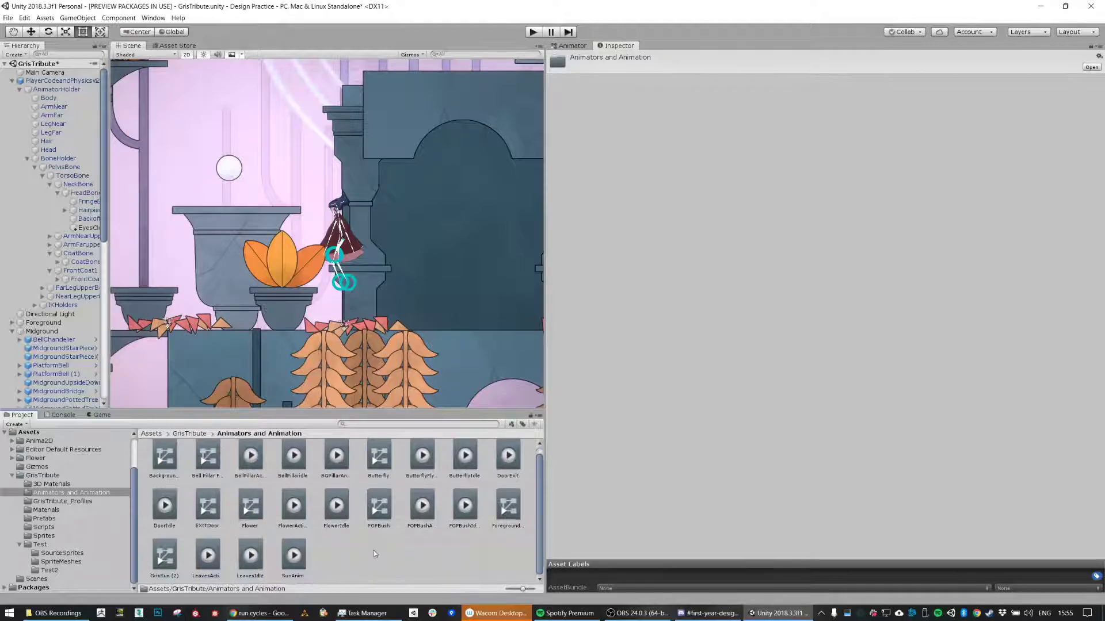
Step: Locate the Animator Controller Char v2 asset from AnimatorHolder's controller reference, select it and show its state graph
{"action": "left_click", "coordinate": [57, 89]}
{"action": "left_click", "coordinate": [841, 132]}
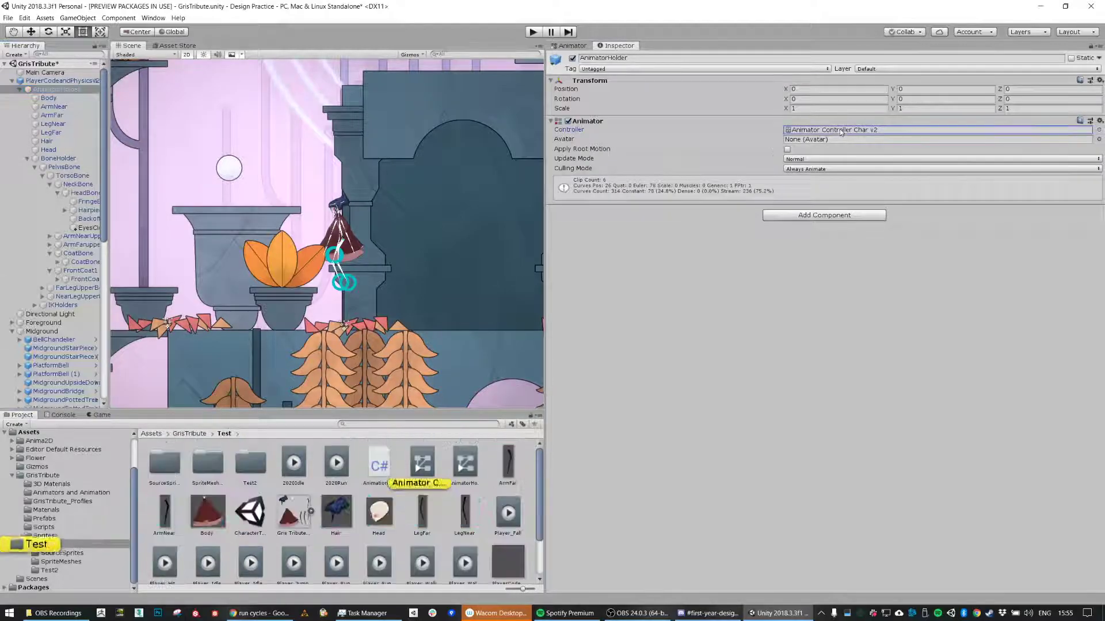
{"action": "left_click", "coordinate": [424, 470]}
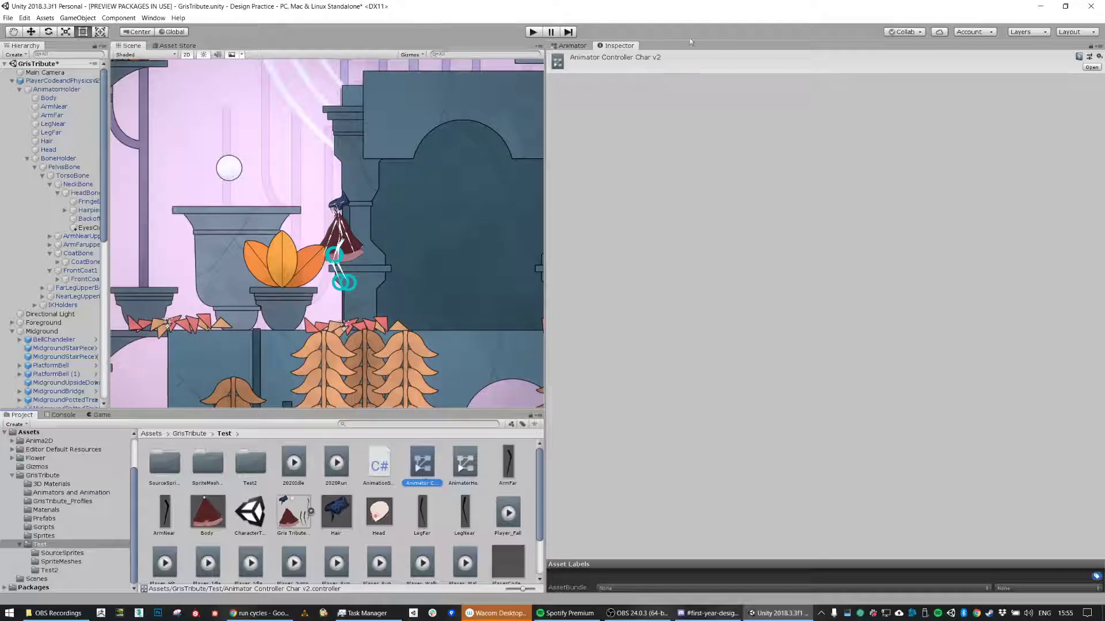
{"action": "left_click", "coordinate": [575, 46]}
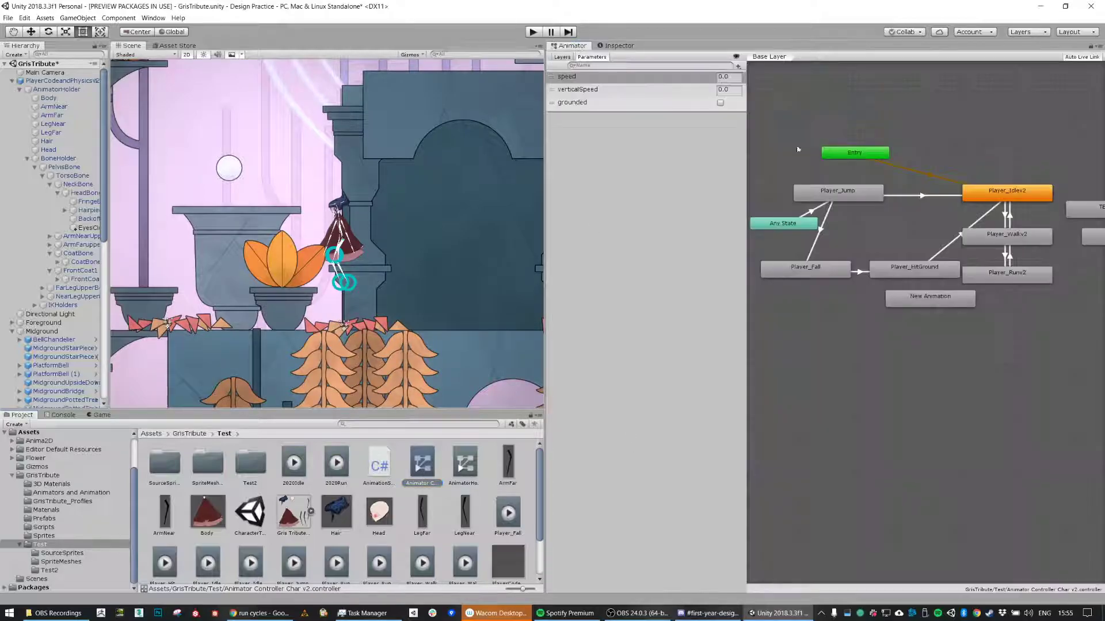
Step: Widen the Animator view of Animator Controller Char v2 and select its player states and transitions for copying
{"action": "middle_click_drag", "start_coordinate": [980, 262], "coordinate": [900, 273]}
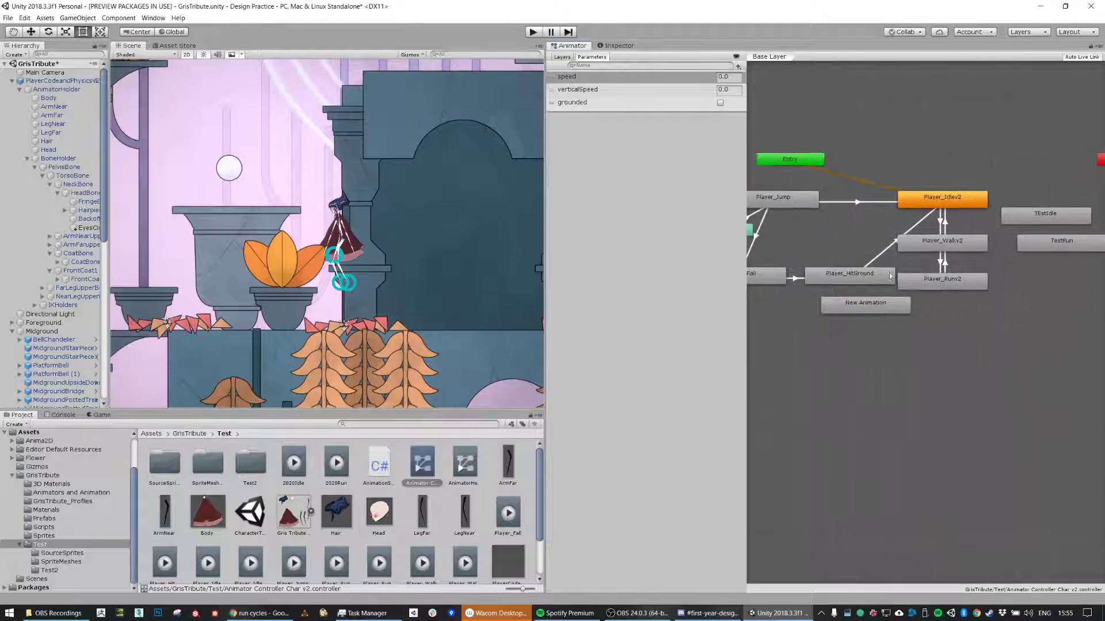
{"action": "left_click_drag", "start_coordinate": [543, 288], "coordinate": [451, 283]}
{"action": "middle_click_drag", "start_coordinate": [759, 289], "coordinate": [849, 309]}
{"action": "middle_click_drag", "start_coordinate": [879, 356], "coordinate": [872, 352]}
{"action": "left_click_drag", "start_coordinate": [739, 246], "coordinate": [690, 247]}
{"action": "mouse_move", "coordinate": [1006, 385]}
{"action": "middle_mouse_down"}
{"action": "mouse_move", "coordinate": [966, 385]}
{"action": "mouse_move", "coordinate": [1026, 380]}
{"action": "middle_mouse_up"}
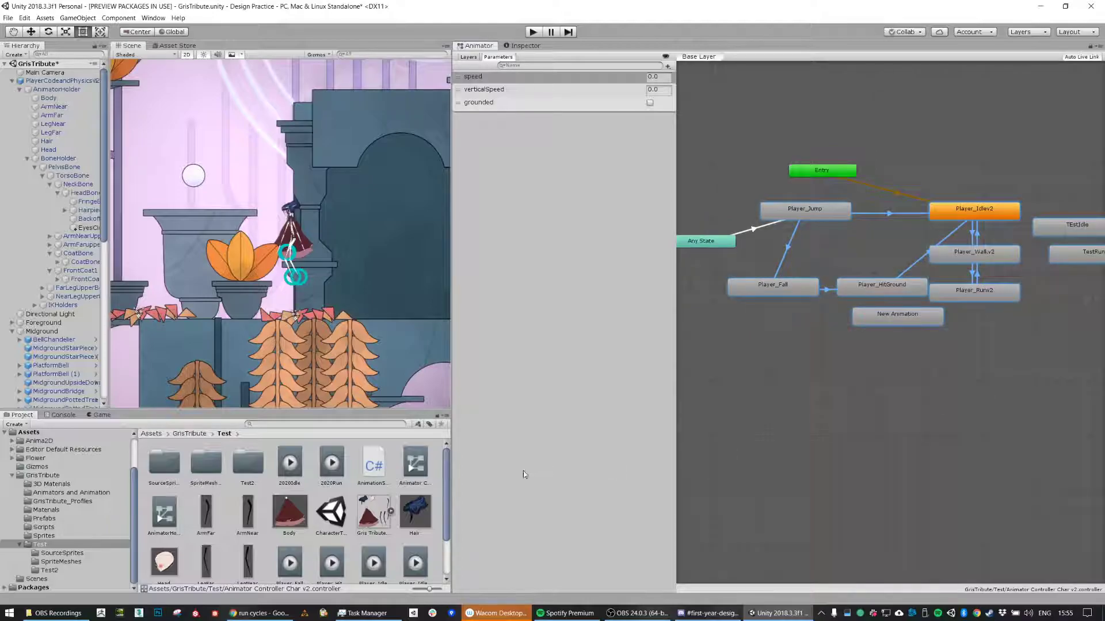
Step: Create an Animator Controller asset named Gris2020 in the Test folder
{"action": "right_click", "coordinate": [354, 483]}
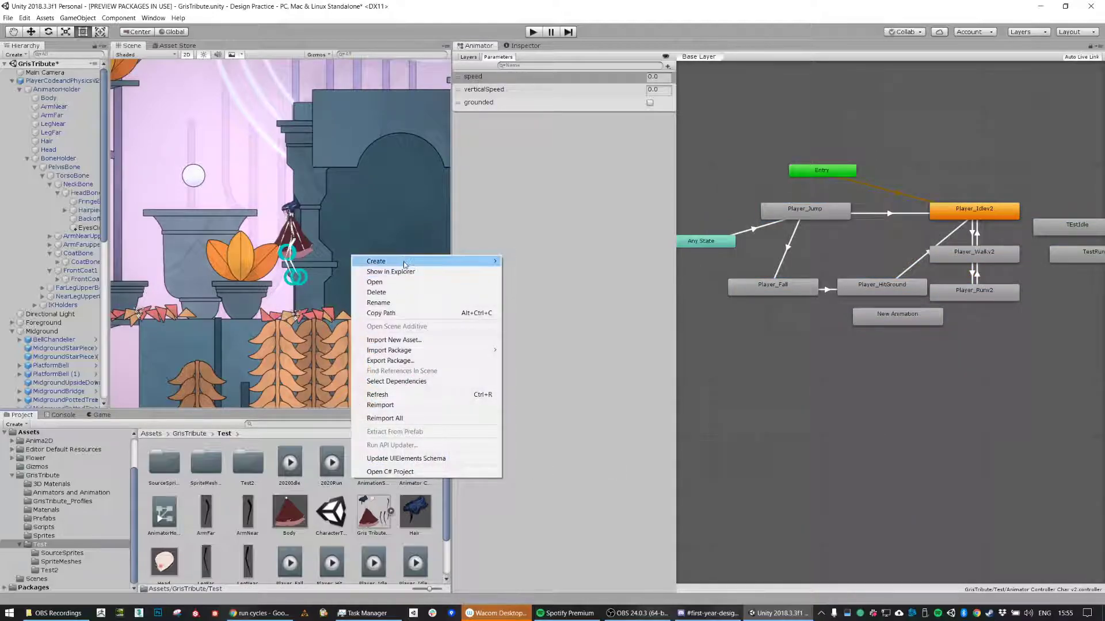
{"action": "mouse_move", "coordinate": [405, 265]}
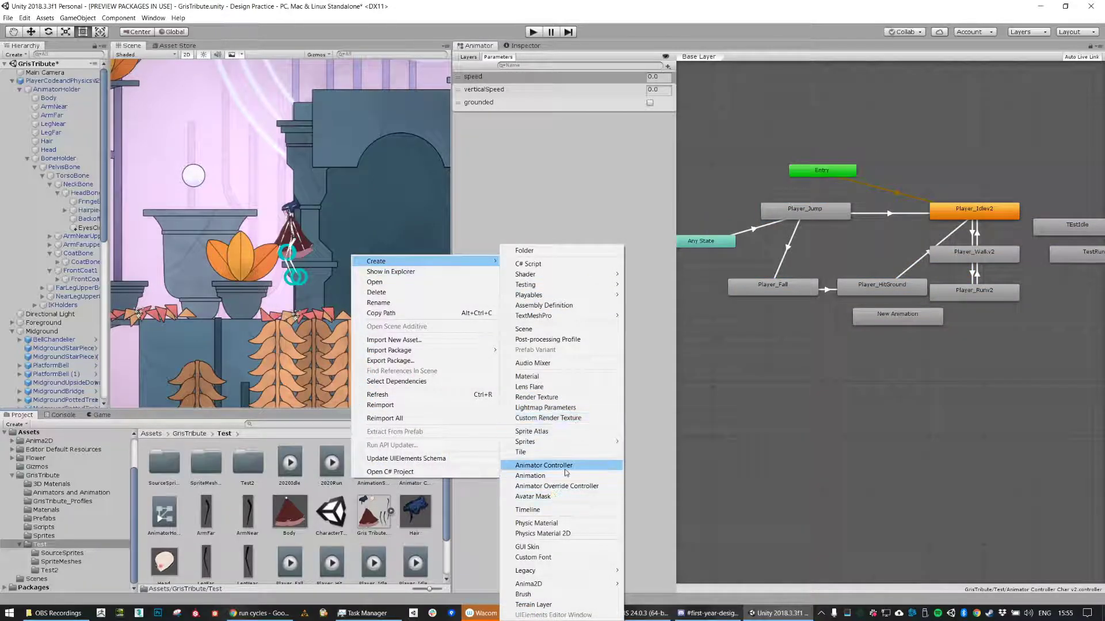
{"action": "left_click", "coordinate": [543, 465]}
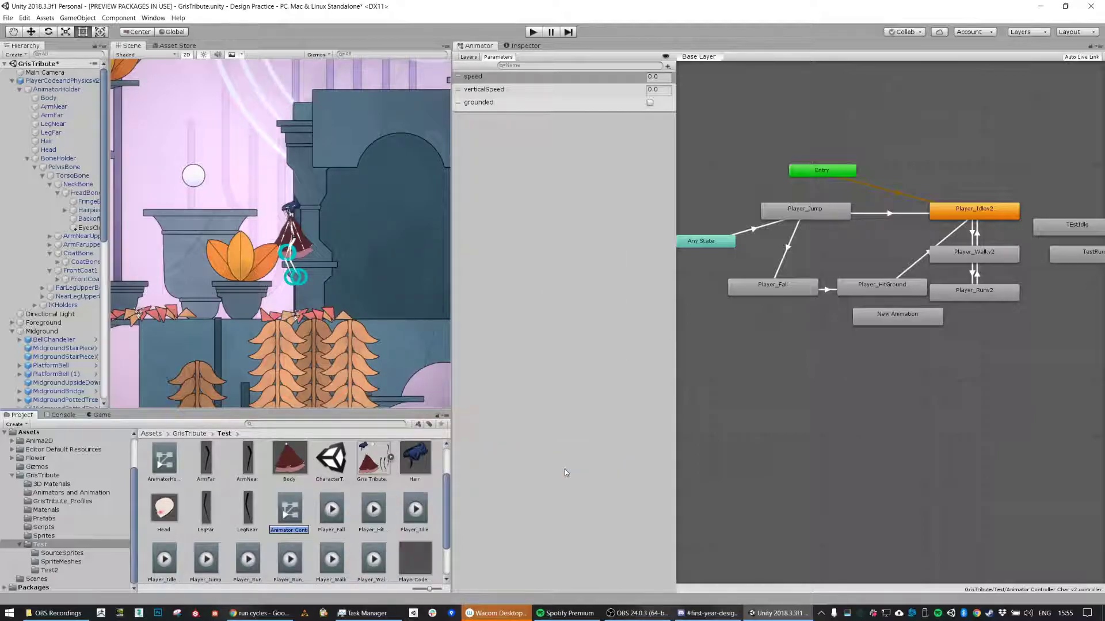
{"action": "type", "text": "Gris2020"}
{"action": "key", "text": "Return"}
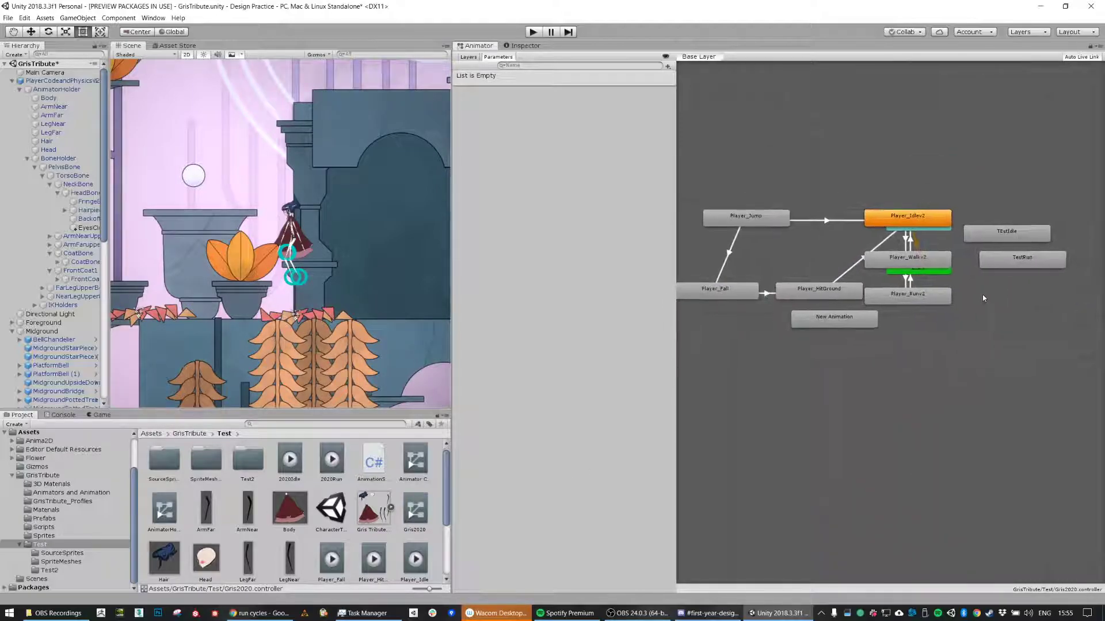
Step: Paste the copied states into Gris2020 and move the Entry and Any State nodes clear of them
{"action": "scroll", "coordinate": [983, 298], "scroll_direction": "down", "scroll_amount": 2}
{"action": "left_click_drag", "start_coordinate": [947, 283], "coordinate": [752, 213]}
{"action": "left_click_drag", "start_coordinate": [961, 260], "coordinate": [768, 274]}
{"action": "mouse_move", "coordinate": [945, 251]}
{"action": "left_mouse_down"}
{"action": "mouse_move", "coordinate": [912, 207]}
{"action": "mouse_move", "coordinate": [880, 221]}
{"action": "mouse_move", "coordinate": [943, 251]}
{"action": "left_mouse_up"}
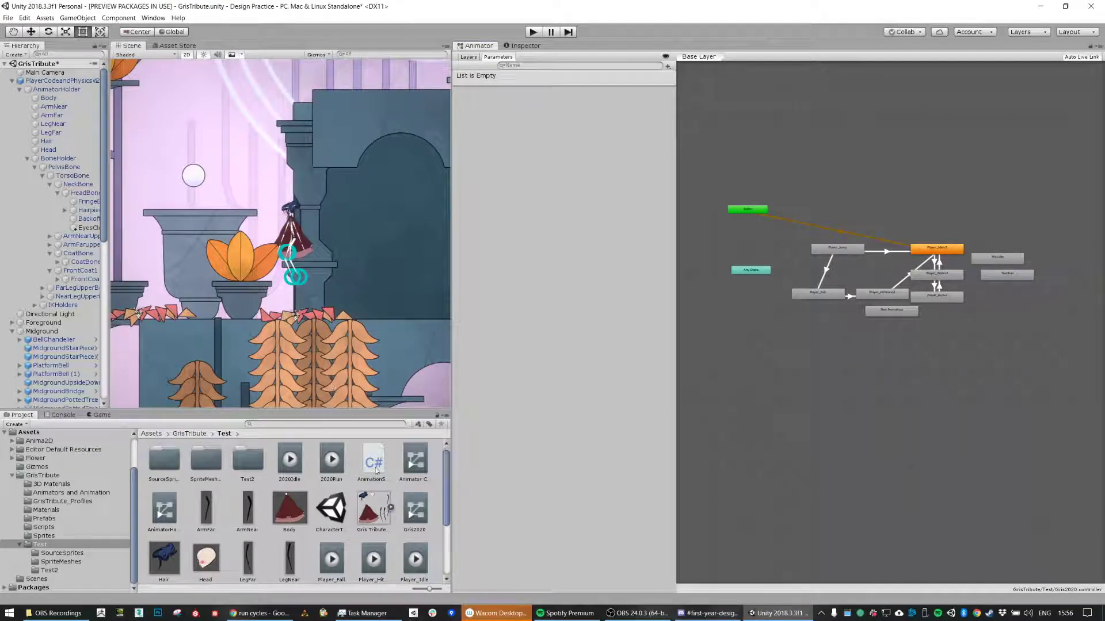
Step: Compare the Animator Controller Char v2 and Gris2020 graphs, and assign Gris2020 as the controller of AnimatorHolder's Animator component
{"action": "left_click", "coordinate": [415, 462]}
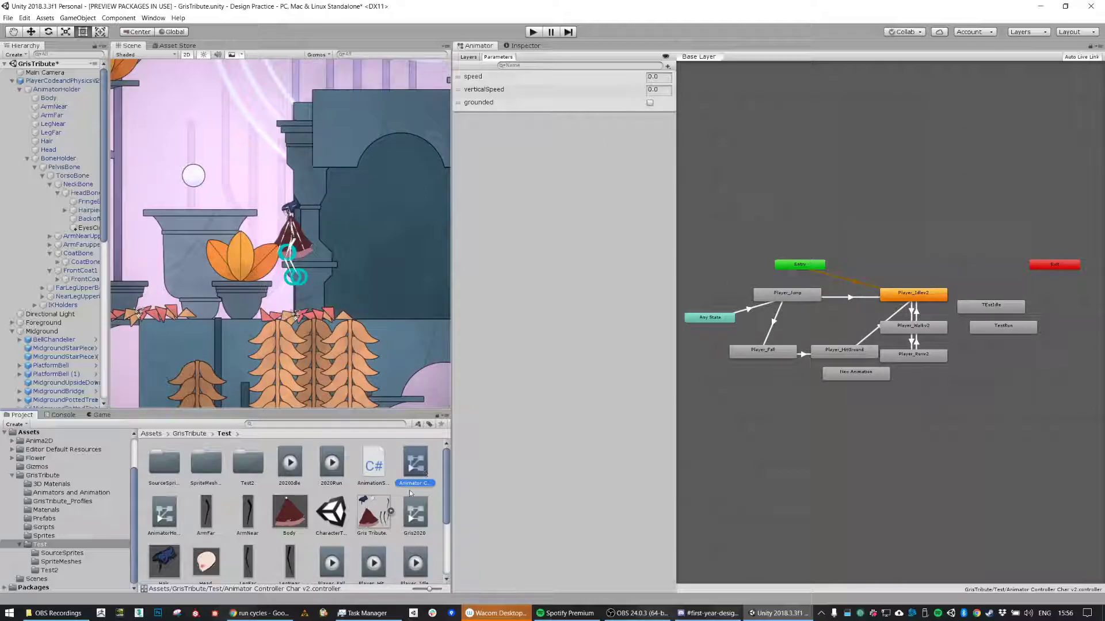
{"action": "left_click", "coordinate": [411, 518]}
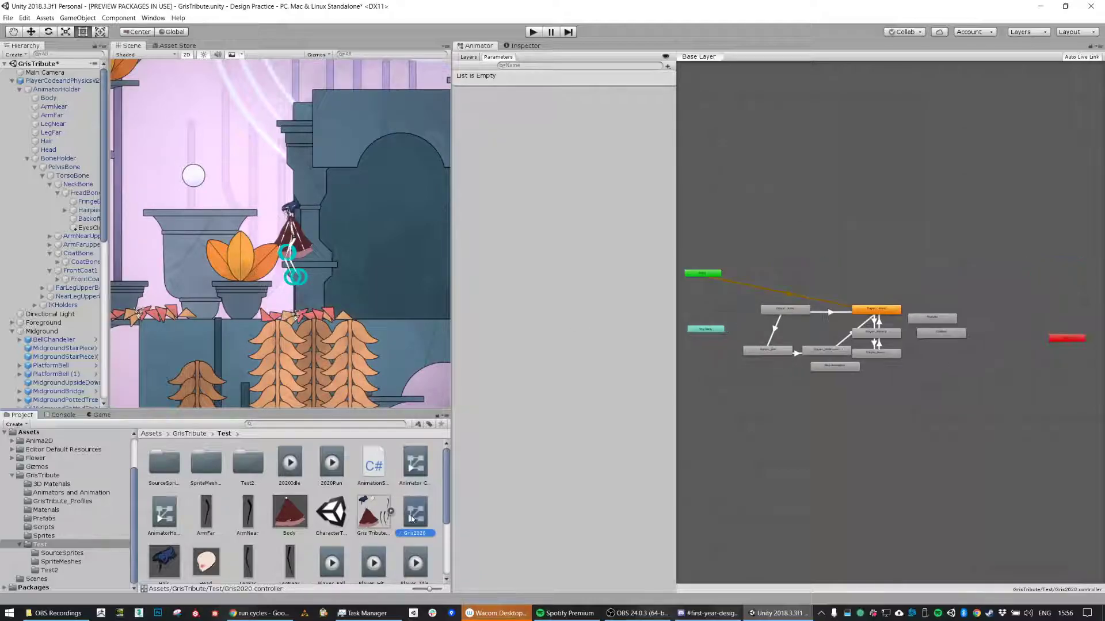
{"action": "left_click", "coordinate": [65, 90]}
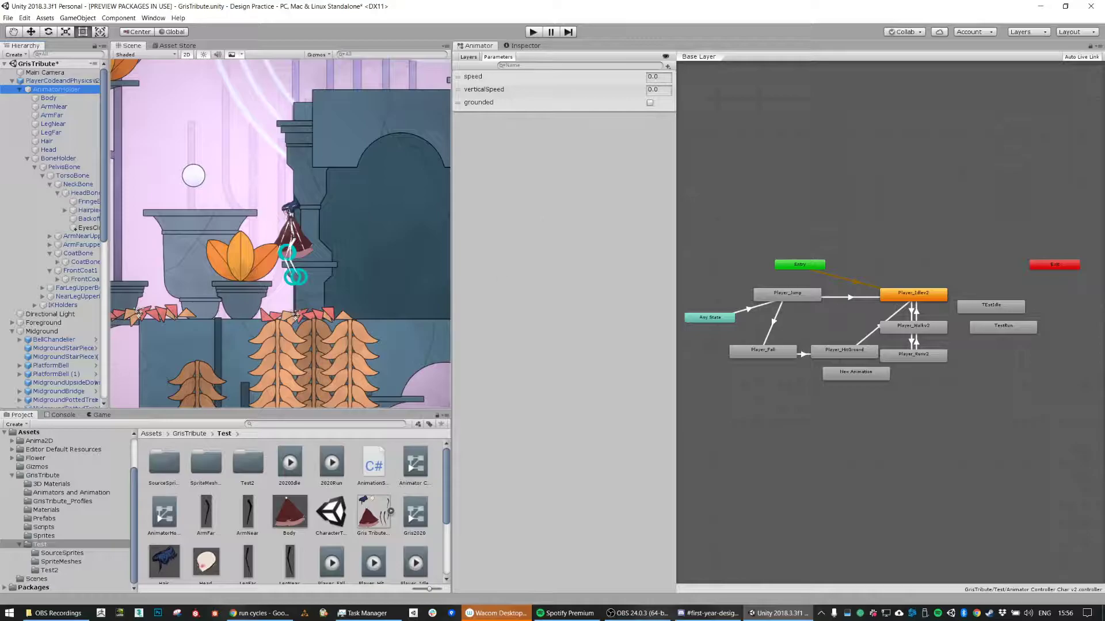
{"action": "left_click", "coordinate": [522, 46]}
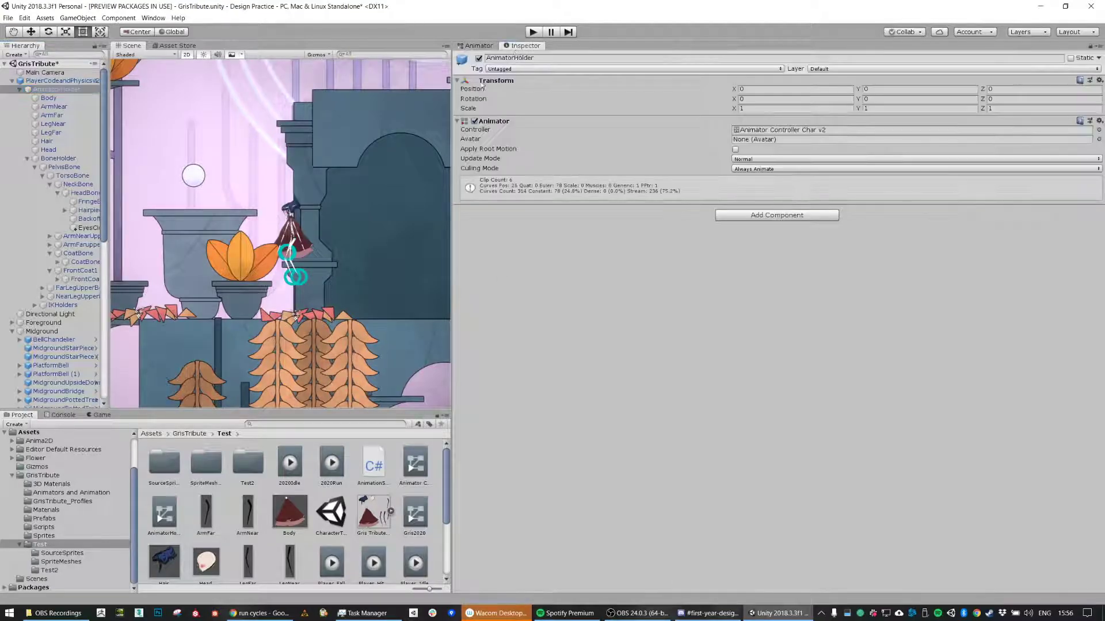
{"action": "scroll", "coordinate": [378, 512], "scroll_direction": "down", "scroll_amount": 2}
{"action": "left_click_drag", "start_coordinate": [414, 478], "coordinate": [779, 131]}
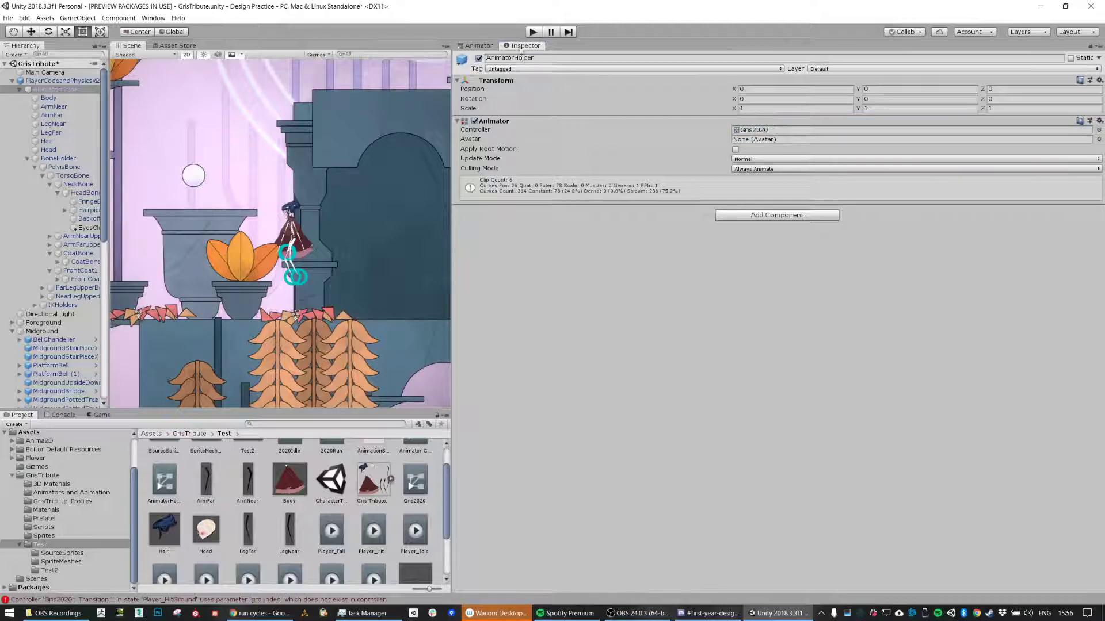
Step: Playtest the character with the Gris2020 controller, check the PlayerCodeandPhysicsv2 components while it runs, and stop play mode
{"action": "left_click", "coordinate": [533, 32]}
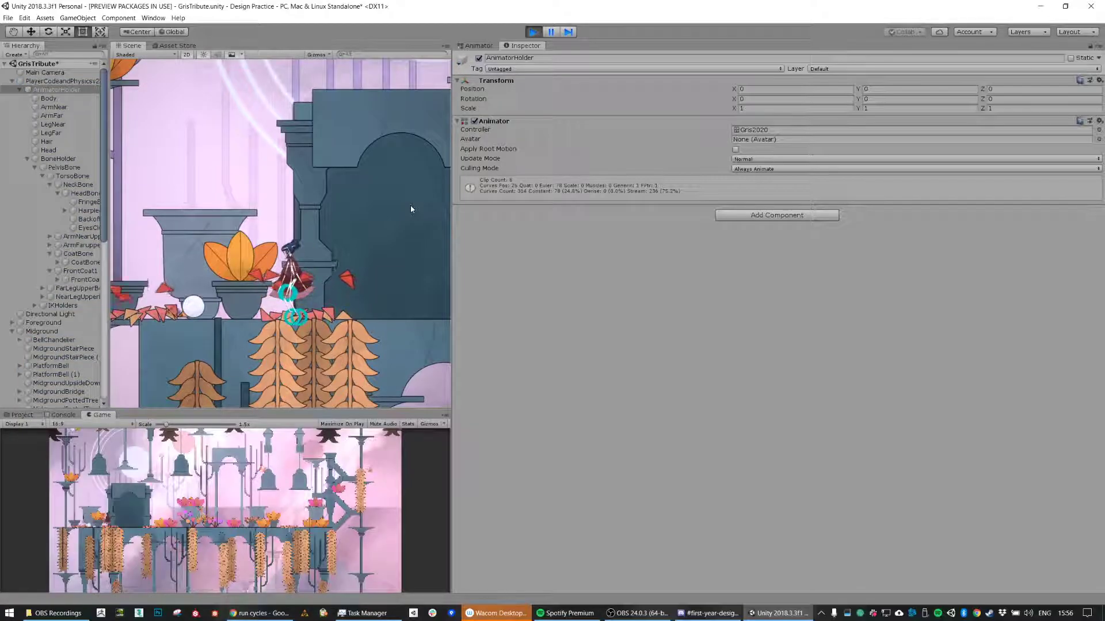
{"action": "left_click", "coordinate": [63, 81]}
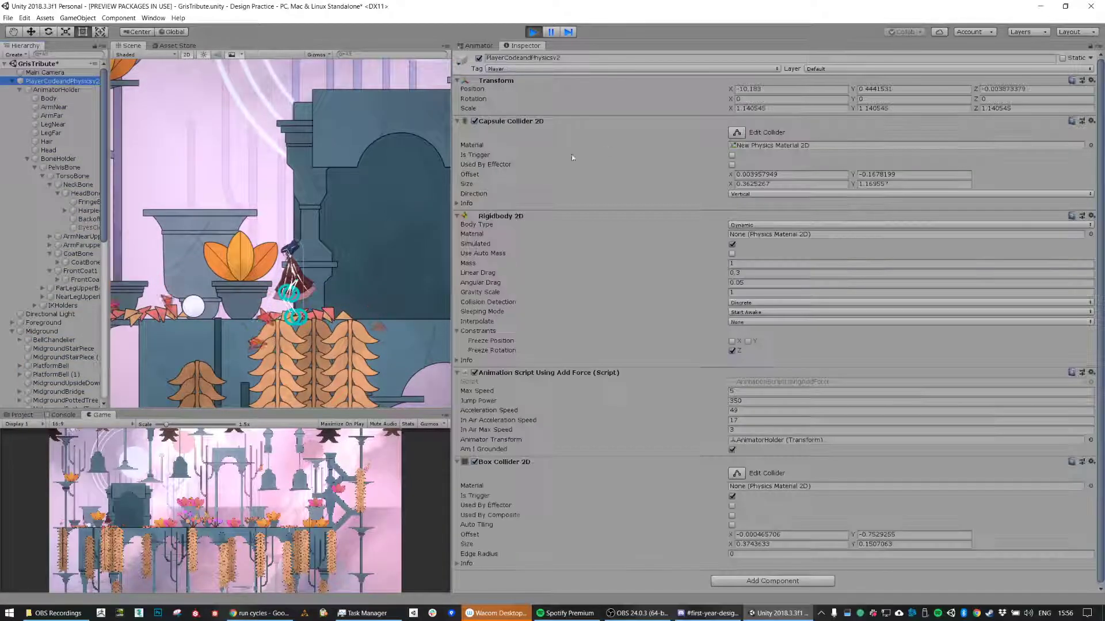
{"action": "scroll", "coordinate": [694, 285], "scroll_direction": "down", "scroll_amount": 1}
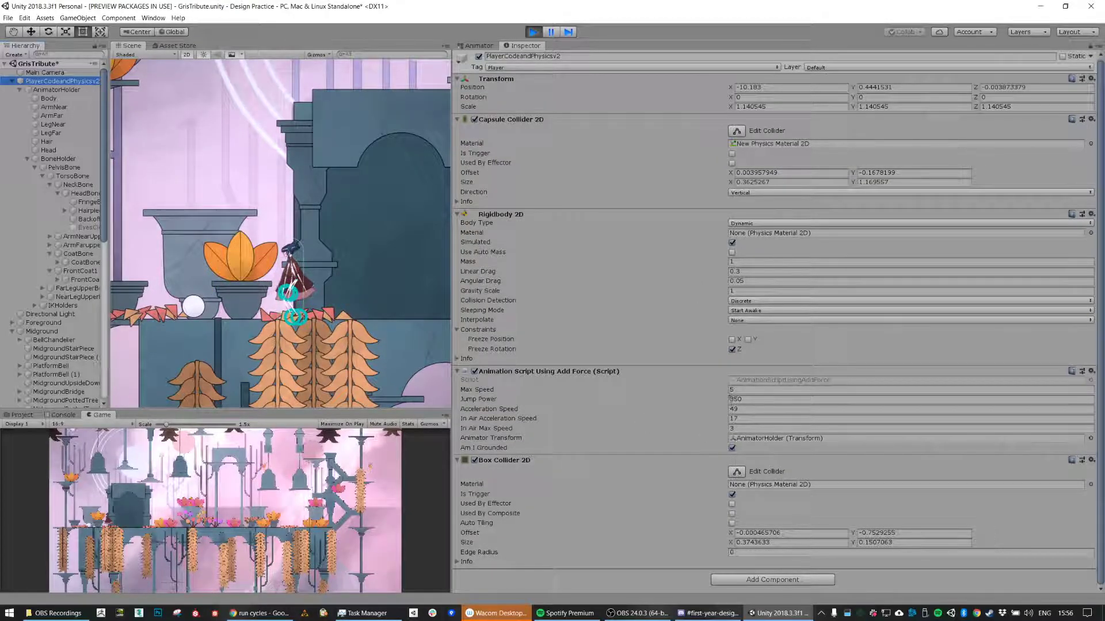
{"action": "left_click", "coordinate": [302, 217]}
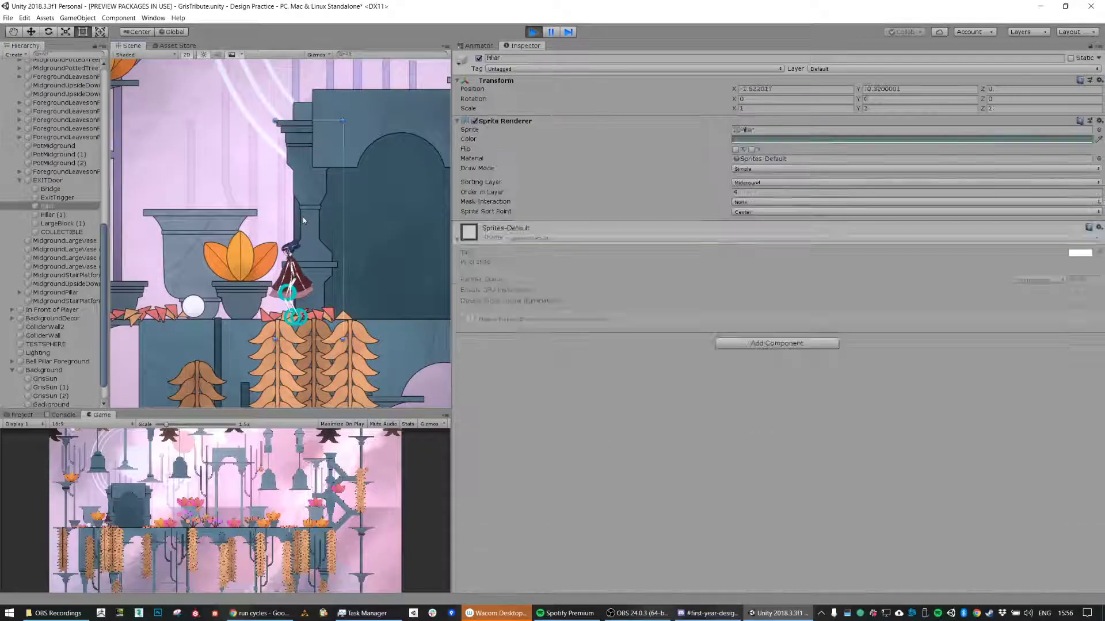
{"action": "left_click", "coordinate": [531, 33]}
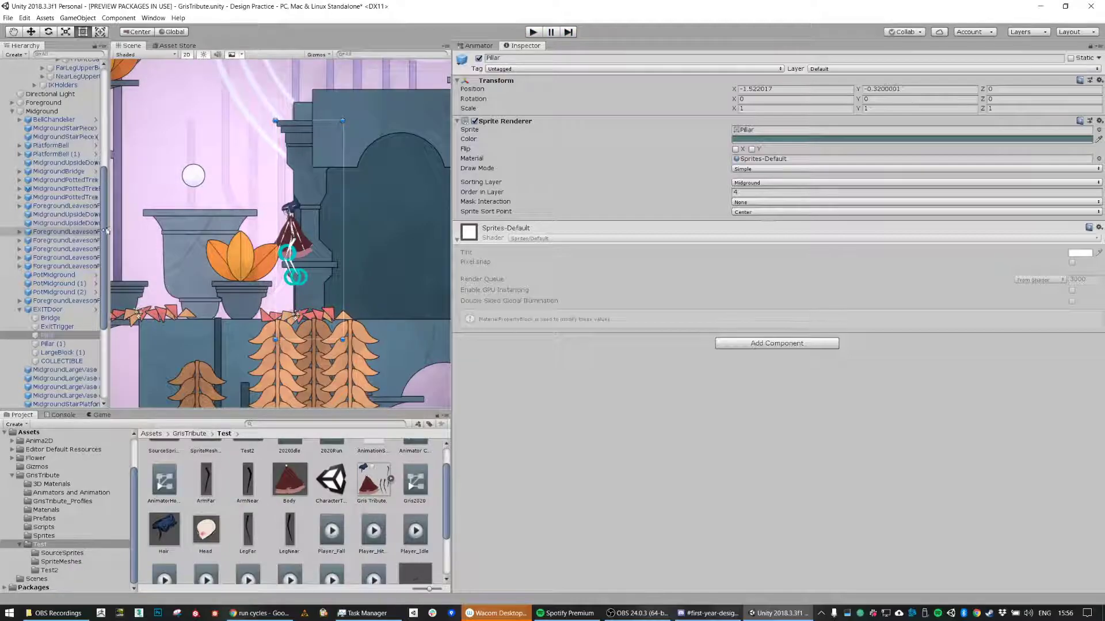
Step: Check AnimatorHolder's assigned controller and the script settings on PlayerCodeandPhysicsv2
{"action": "scroll", "coordinate": [57, 172], "scroll_direction": "up", "scroll_amount": 8}
{"action": "left_click", "coordinate": [57, 88]}
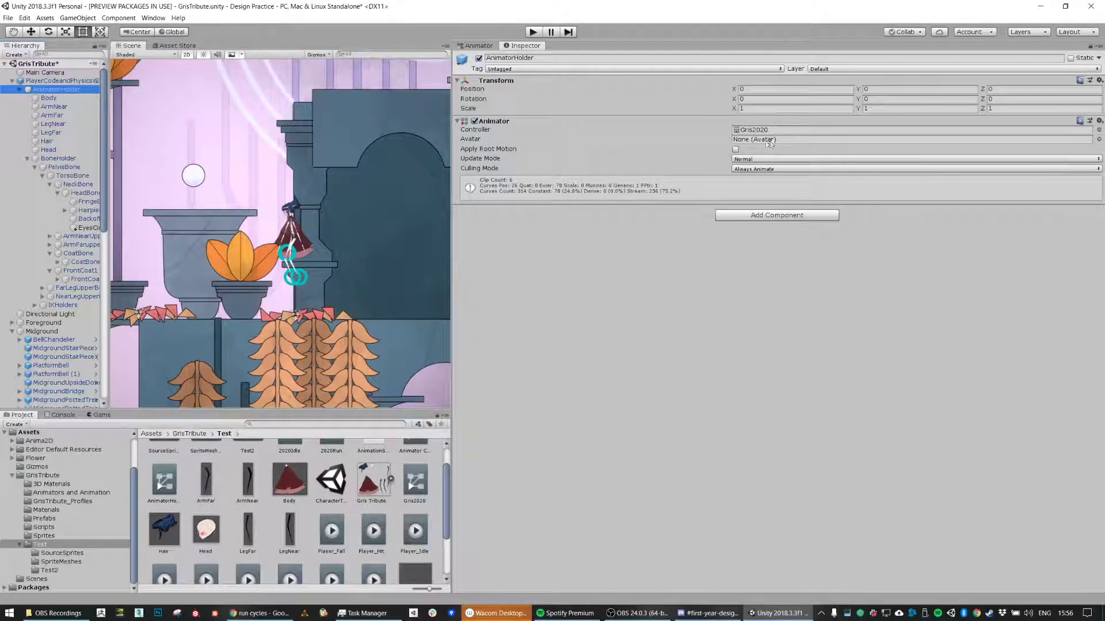
{"action": "left_click", "coordinate": [51, 80]}
{"action": "scroll", "coordinate": [834, 271], "scroll_direction": "down", "scroll_amount": 1}
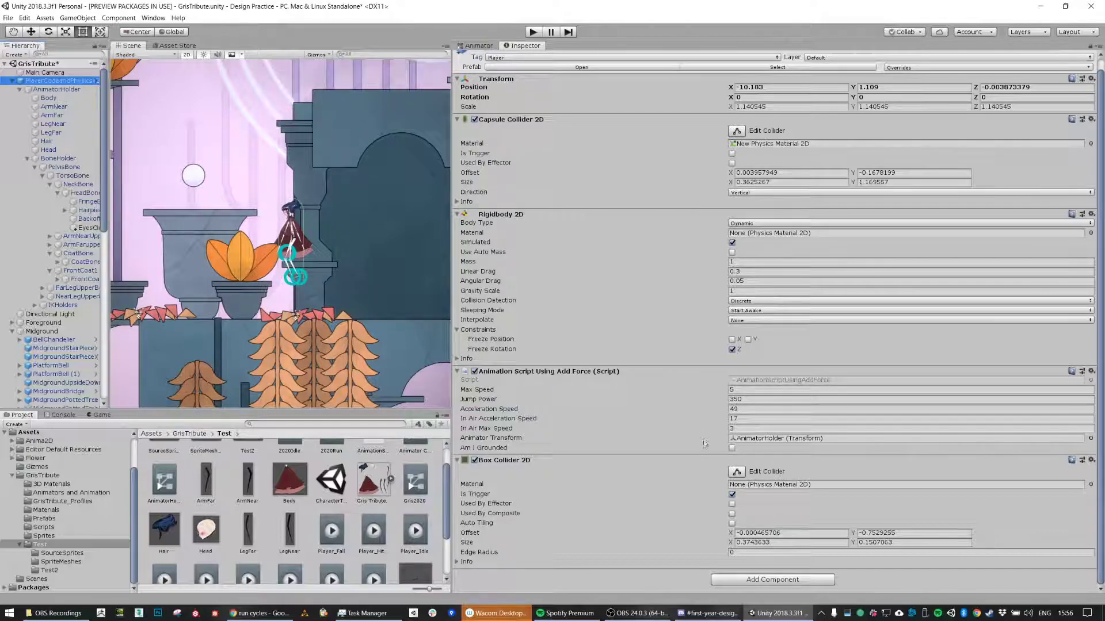
Step: In Gris2020's graph, delete the transitions linking Player_Idlev2, Player_Walkv2 and Player_Runv2, and the one from Player_HitGround to Player_Idlev2
{"action": "left_click", "coordinate": [412, 489]}
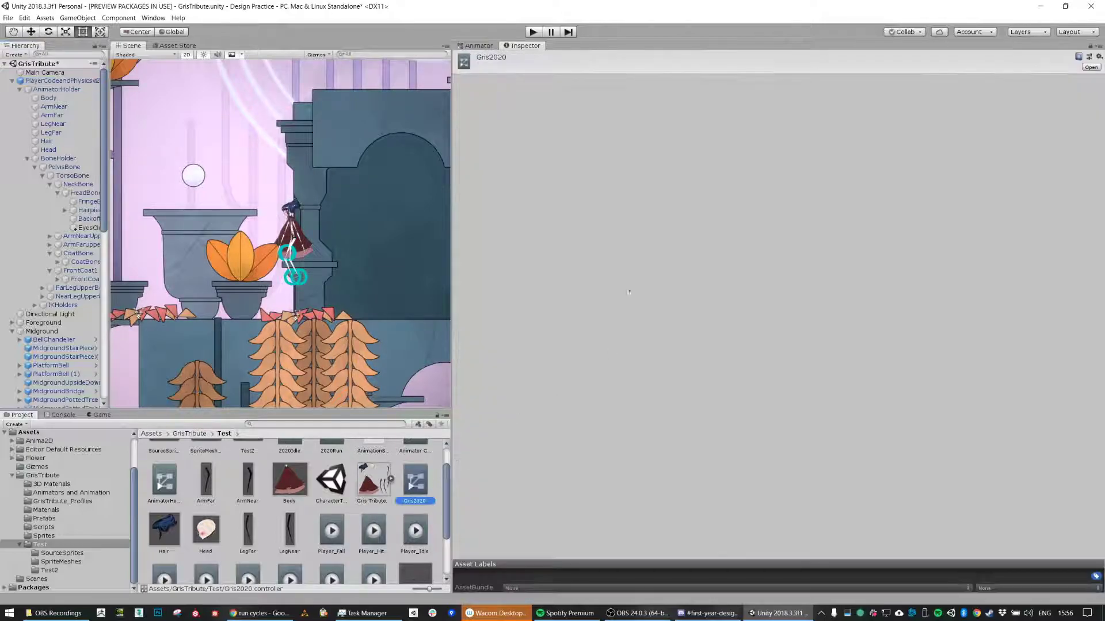
{"action": "left_click", "coordinate": [478, 45]}
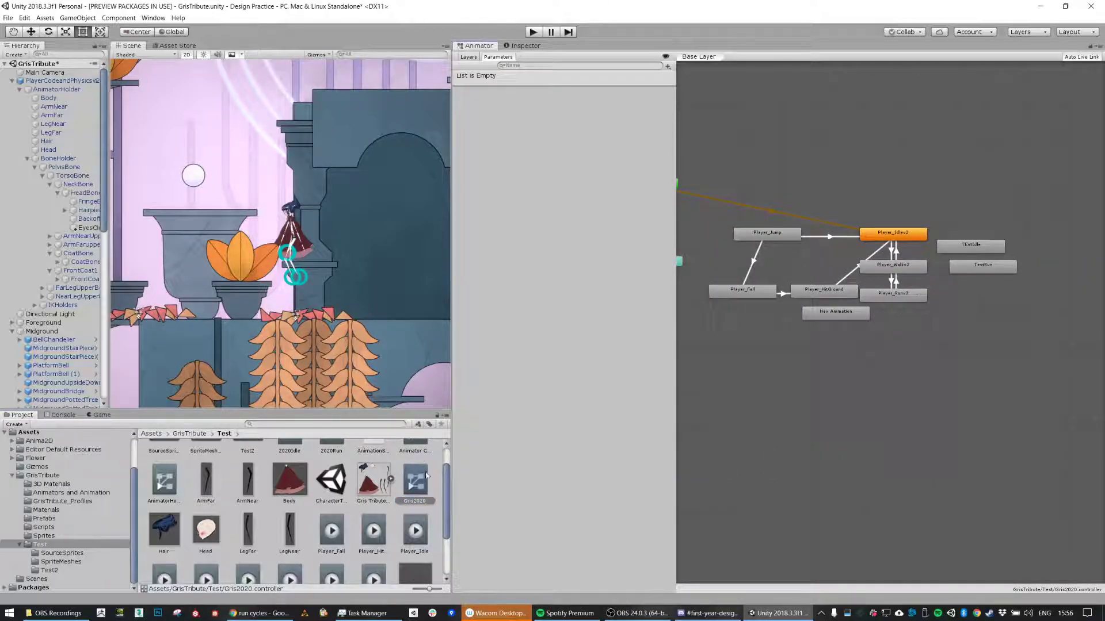
{"action": "scroll", "coordinate": [425, 475], "scroll_direction": "up", "scroll_amount": 1}
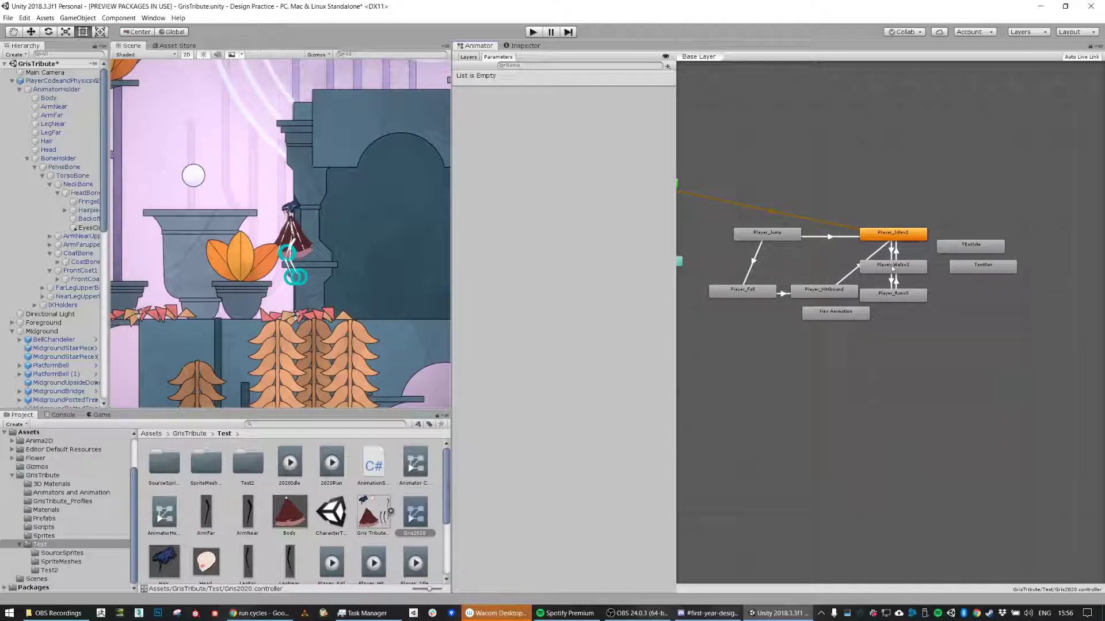
{"action": "left_click", "coordinate": [896, 252]}
{"action": "key", "text": "Delete"}
{"action": "left_click", "coordinate": [891, 252]}
{"action": "key", "text": "Delete"}
{"action": "left_click", "coordinate": [877, 252]}
{"action": "key", "text": "Delete"}
{"action": "left_click", "coordinate": [892, 282]}
{"action": "key", "text": "Delete"}
{"action": "left_click", "coordinate": [896, 285]}
{"action": "key", "text": "Delete"}
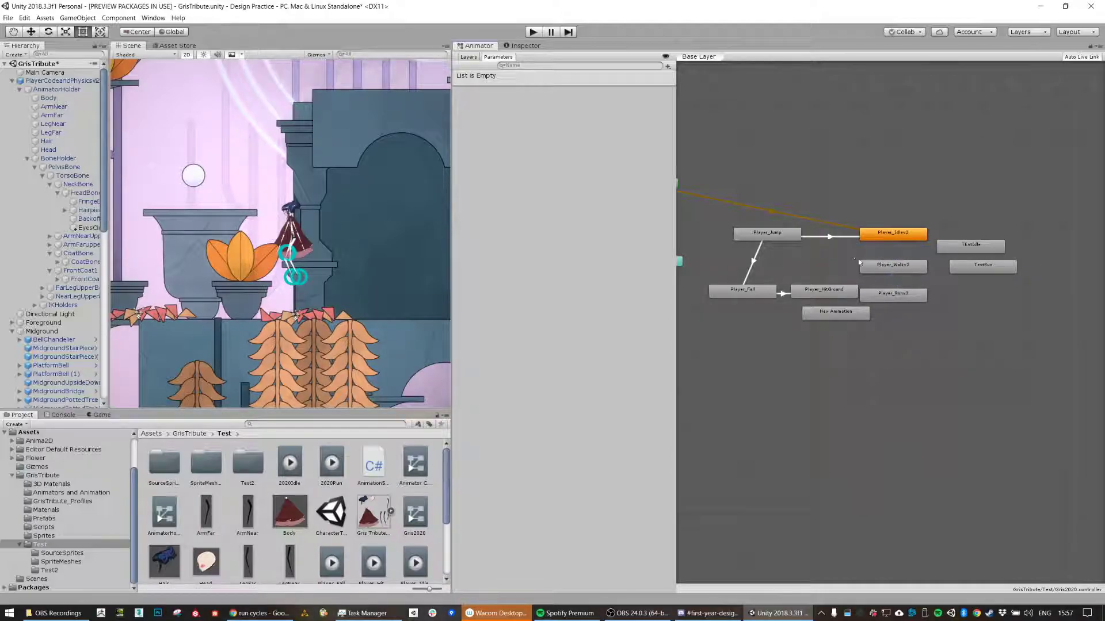
Step: Delete the transitions from Player_Jump to Player_Idlev2, Player_Jump to Player_Fall, and Player_Fall to Player_HitGround
{"action": "left_click", "coordinate": [839, 238]}
{"action": "key", "text": "Delete"}
{"action": "left_click", "coordinate": [754, 262]}
{"action": "key", "text": "Delete"}
{"action": "left_click", "coordinate": [784, 294]}
{"action": "key", "text": "Delete"}
Step: Check AnimatorHolder's Animator component and open the AnimationScriptUsingAddForce script attached to PlayerCodeandPhysicsv2 in Visual Studio
{"action": "left_click", "coordinate": [58, 90]}
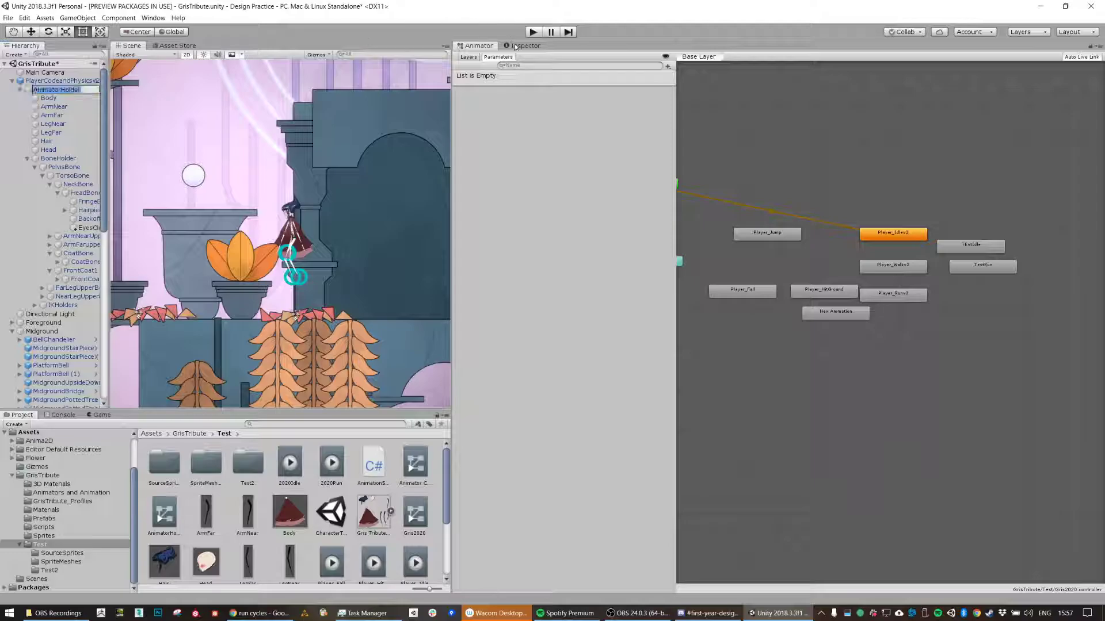
{"action": "left_click", "coordinate": [522, 45]}
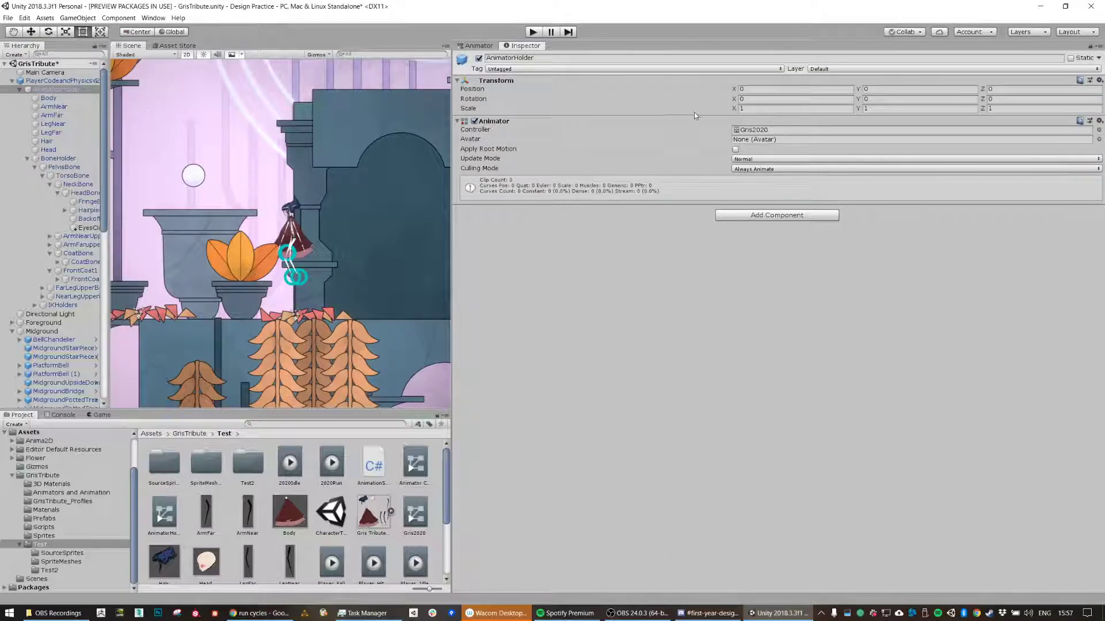
{"action": "left_click", "coordinate": [59, 82]}
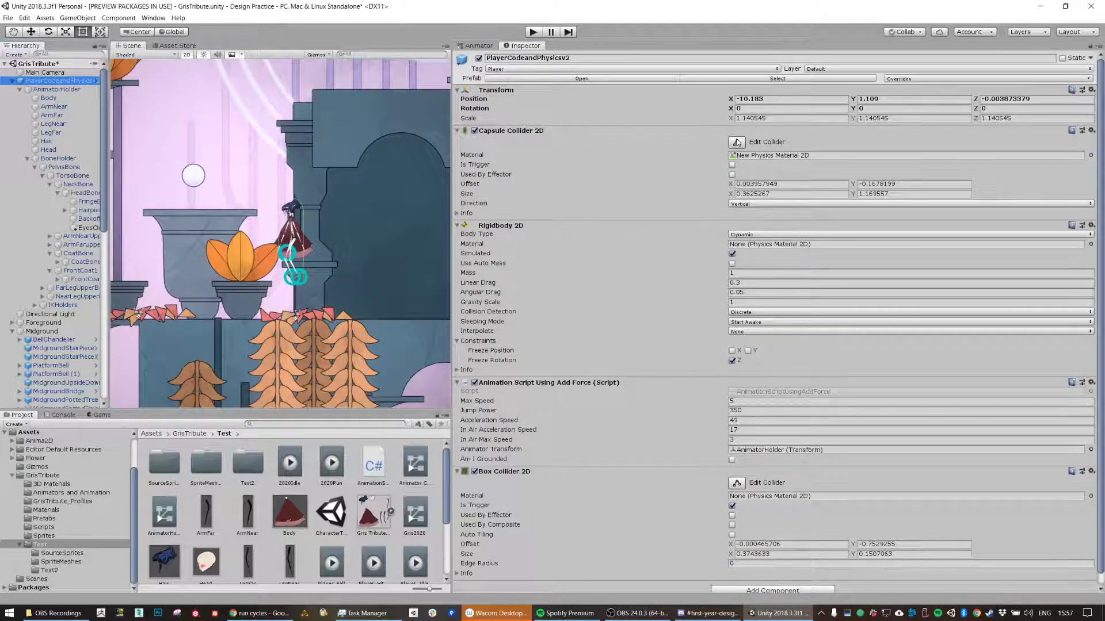
{"action": "scroll", "coordinate": [633, 288], "scroll_direction": "down", "scroll_amount": 1}
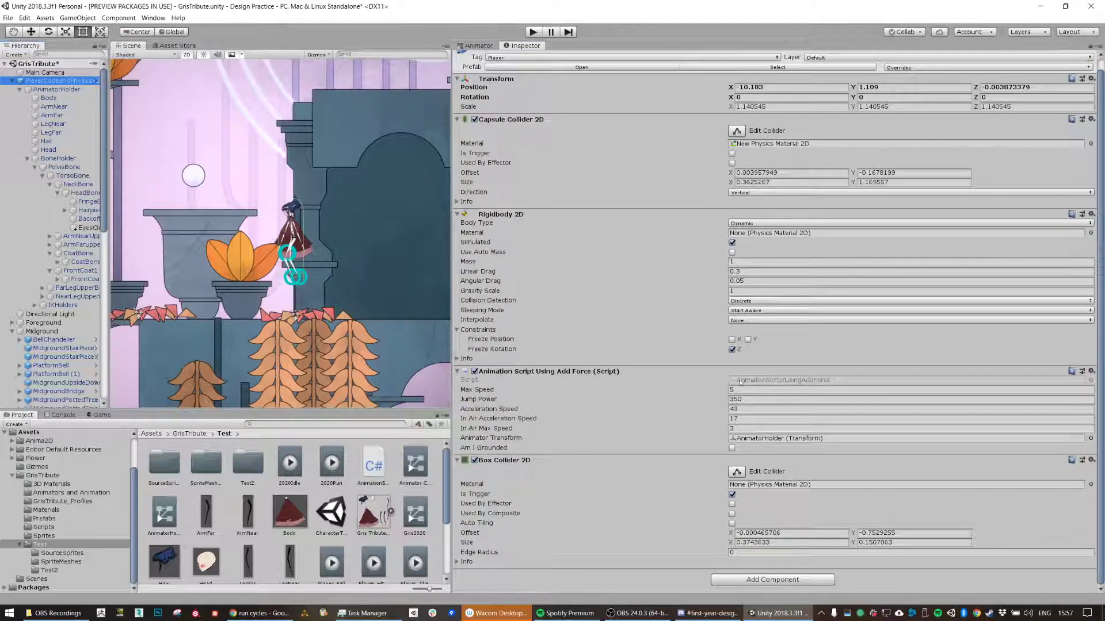
{"action": "double_click", "coordinate": [752, 379]}
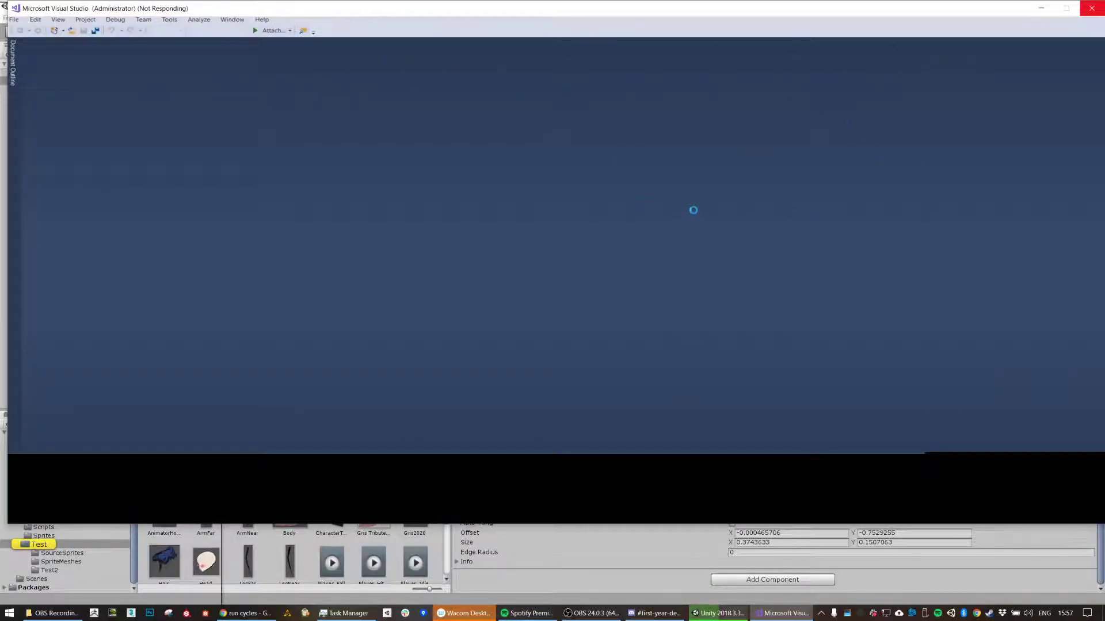
{"action": "left_click", "coordinate": [780, 615]}
{"action": "left_click", "coordinate": [781, 616]}
{"action": "left_click", "coordinate": [780, 615]}
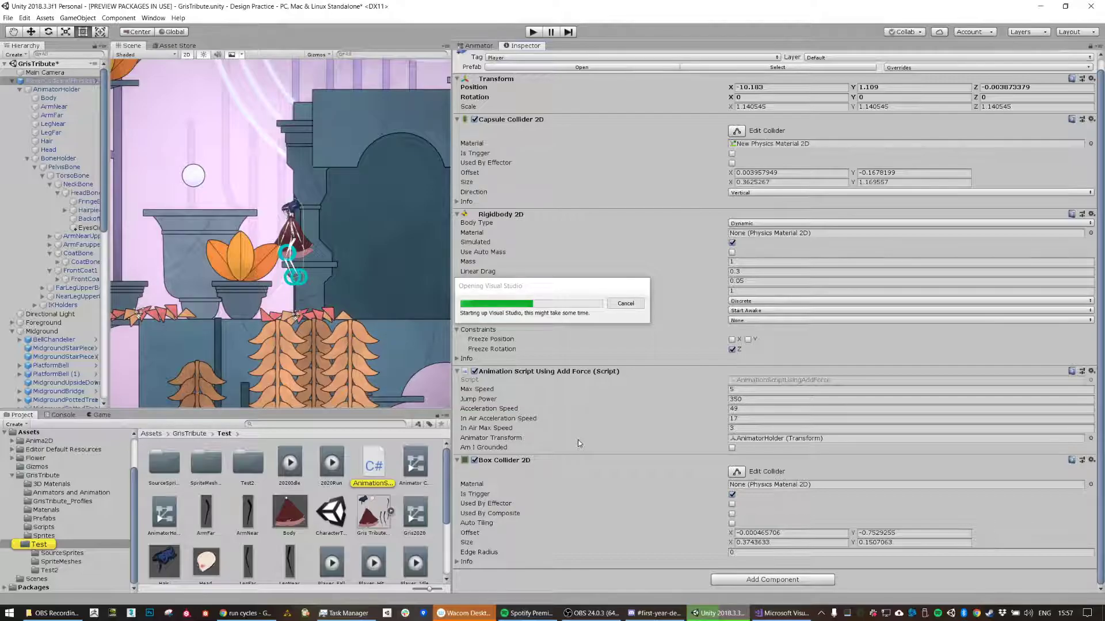
{"action": "left_click", "coordinate": [779, 613]}
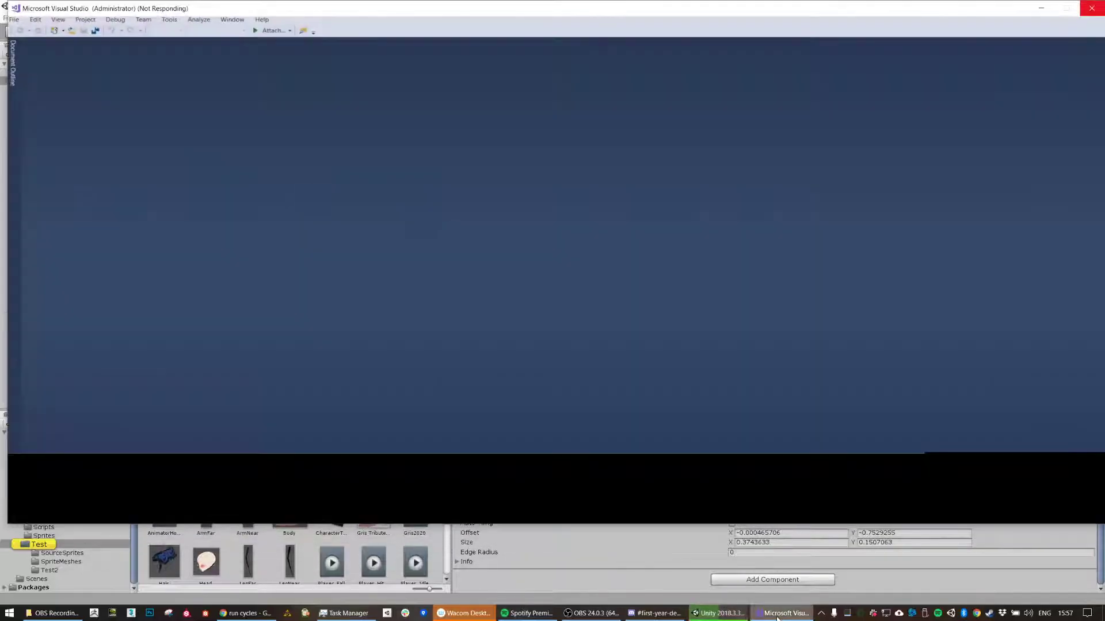
{"action": "left_click", "coordinate": [777, 613]}
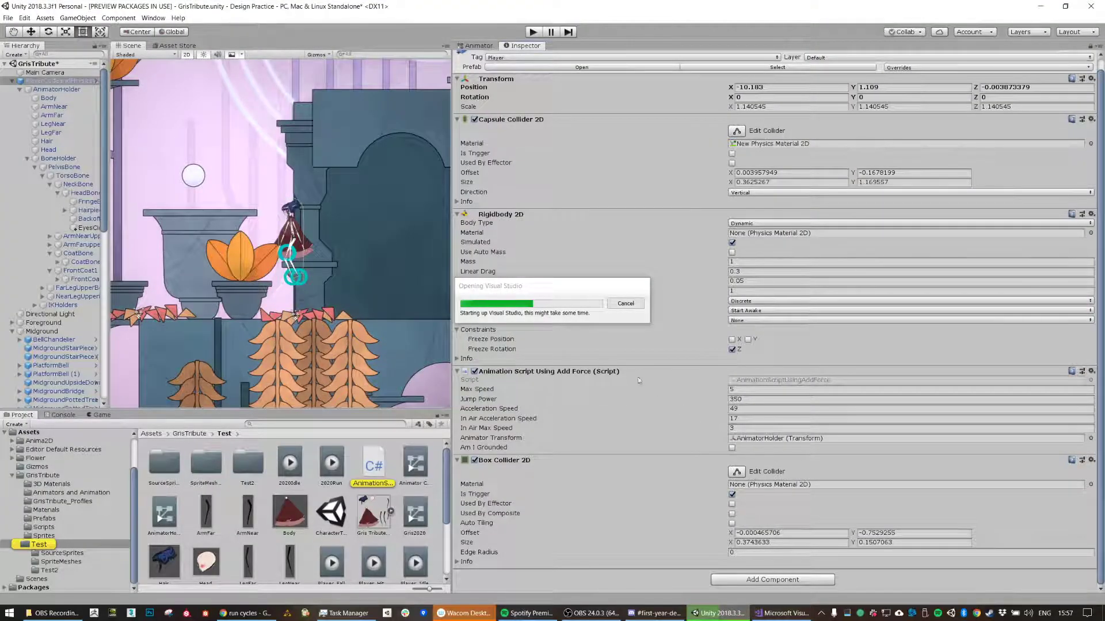
Step: Switch to Task Manager, sort the processes by name, and end the Microsoft Visual Studio 2017 task
{"action": "key", "text": "ctrl+shift+Escape"}
{"action": "left_click", "coordinate": [113, 184]}
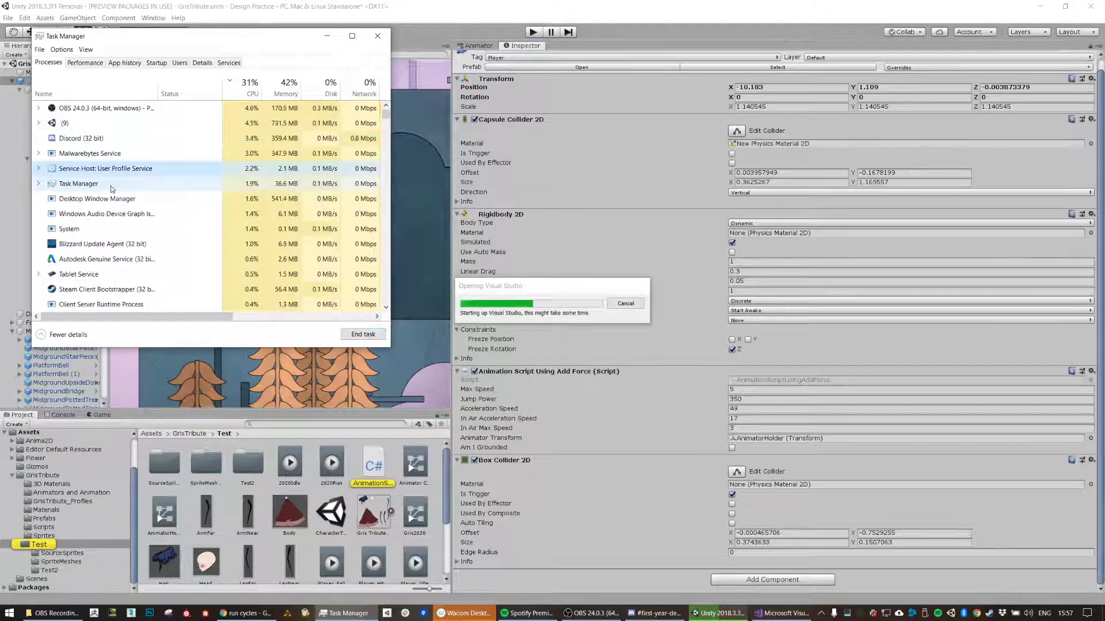
{"action": "left_click", "coordinate": [87, 85]}
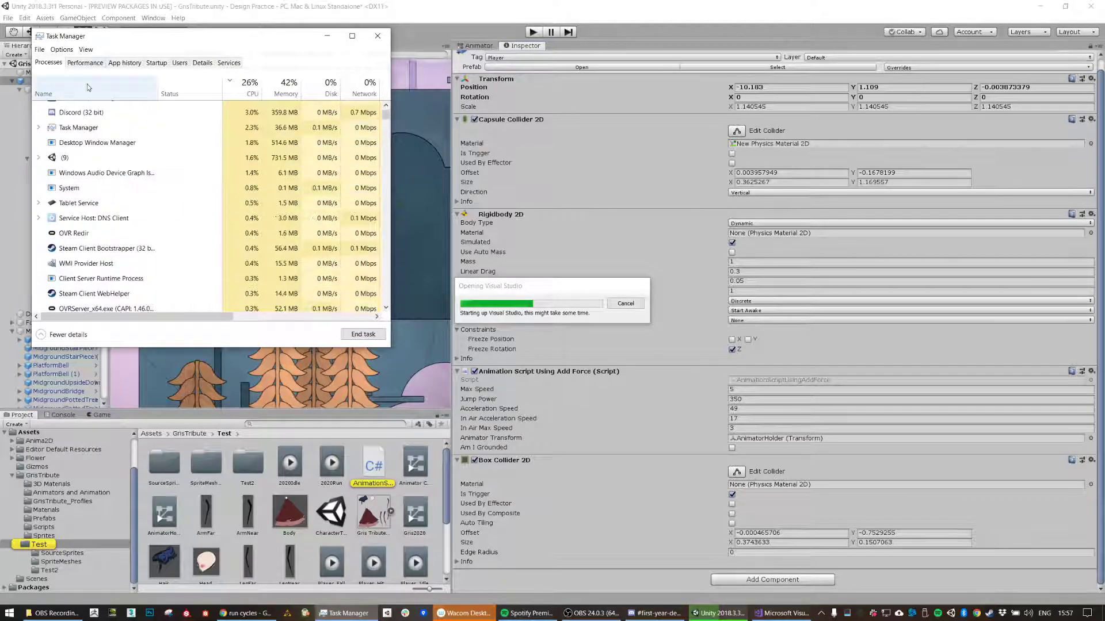
{"action": "left_click", "coordinate": [103, 254]}
{"action": "mouse_move", "coordinate": [386, 118]}
{"action": "left_mouse_down"}
{"action": "mouse_move", "coordinate": [386, 238]}
{"action": "mouse_move", "coordinate": [392, 130]}
{"action": "left_mouse_up"}
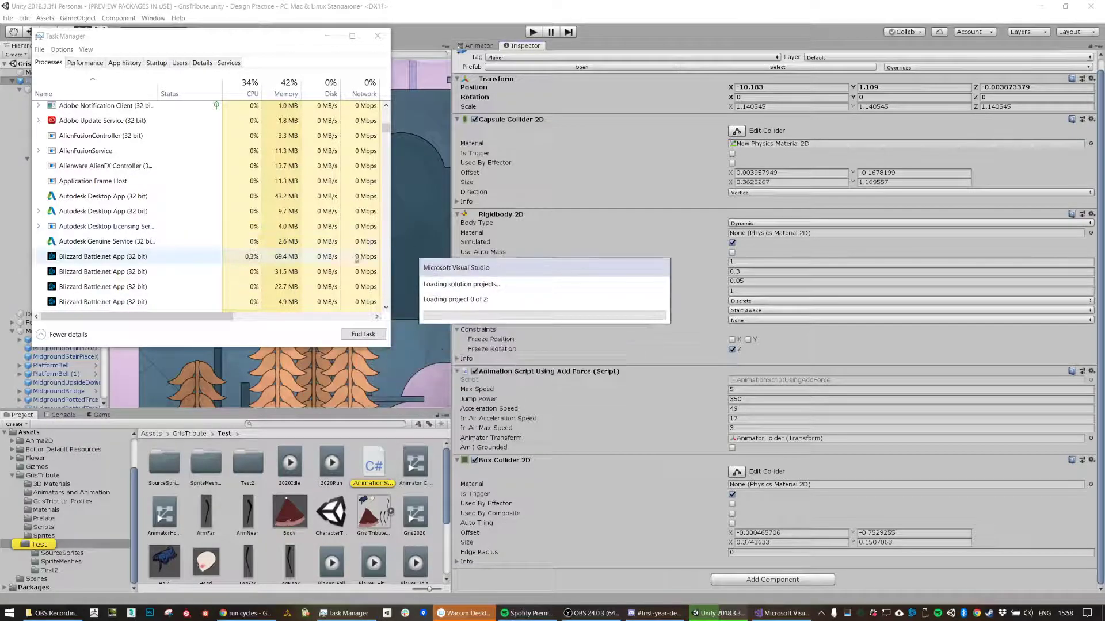
{"action": "left_click_drag", "start_coordinate": [390, 132], "coordinate": [387, 108]}
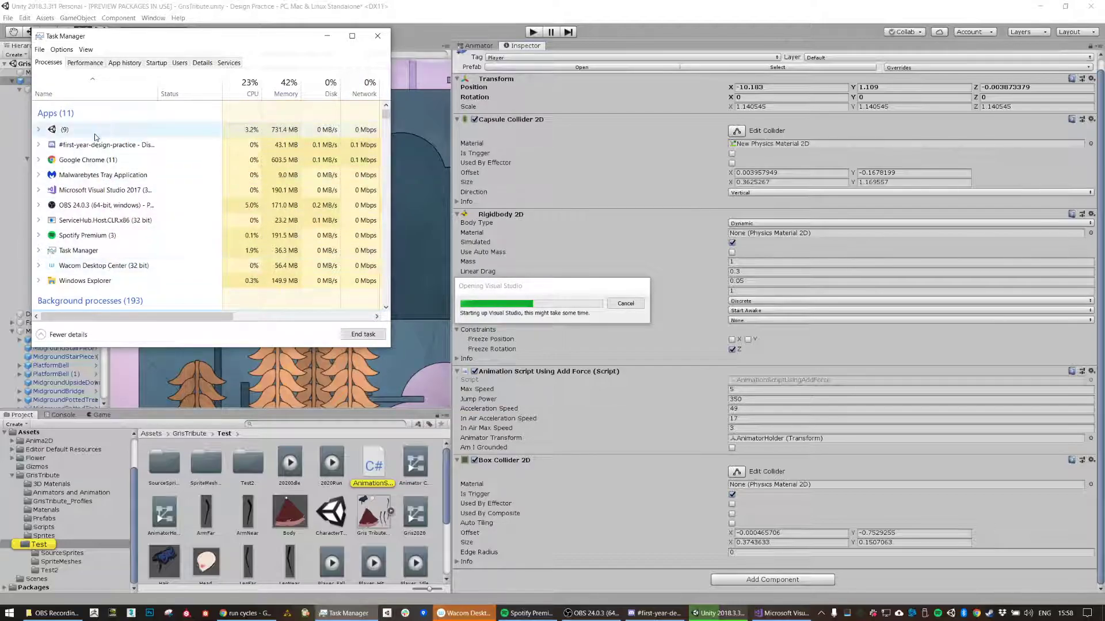
{"action": "scroll", "coordinate": [100, 190], "scroll_direction": "down", "scroll_amount": 1}
{"action": "scroll", "coordinate": [101, 183], "scroll_direction": "up", "scroll_amount": 1}
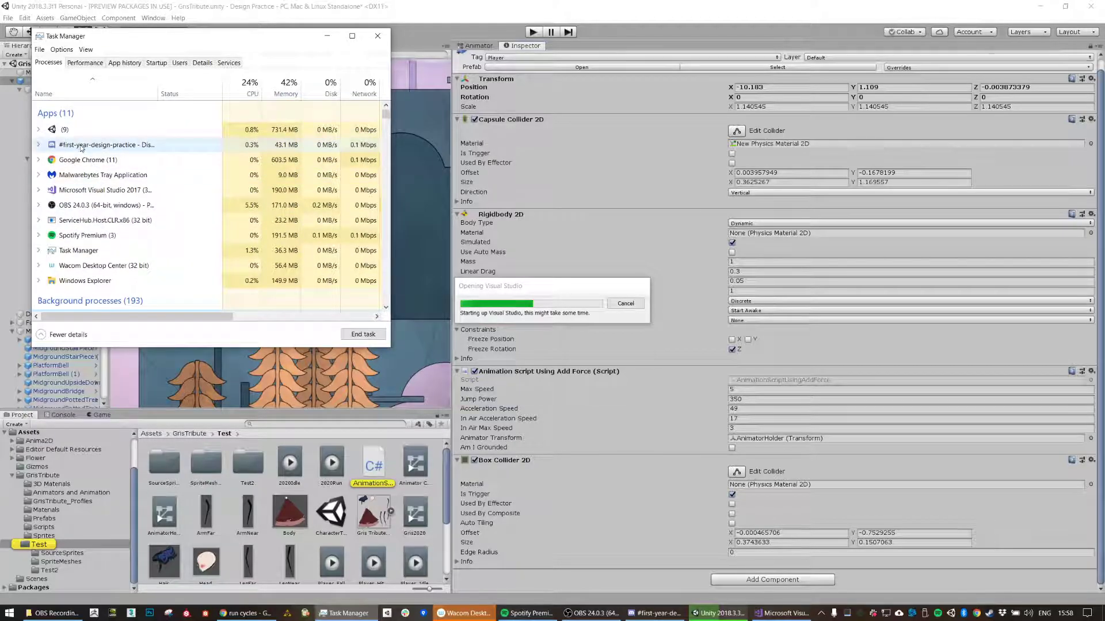
{"action": "left_click", "coordinate": [81, 190]}
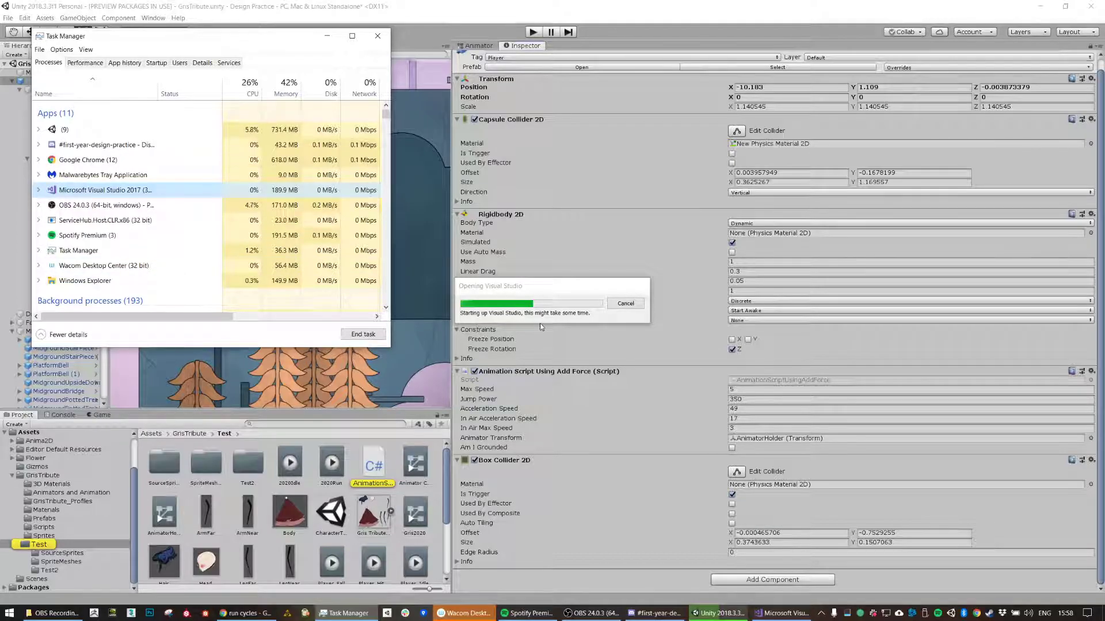
{"action": "mouse_move", "coordinate": [775, 617]}
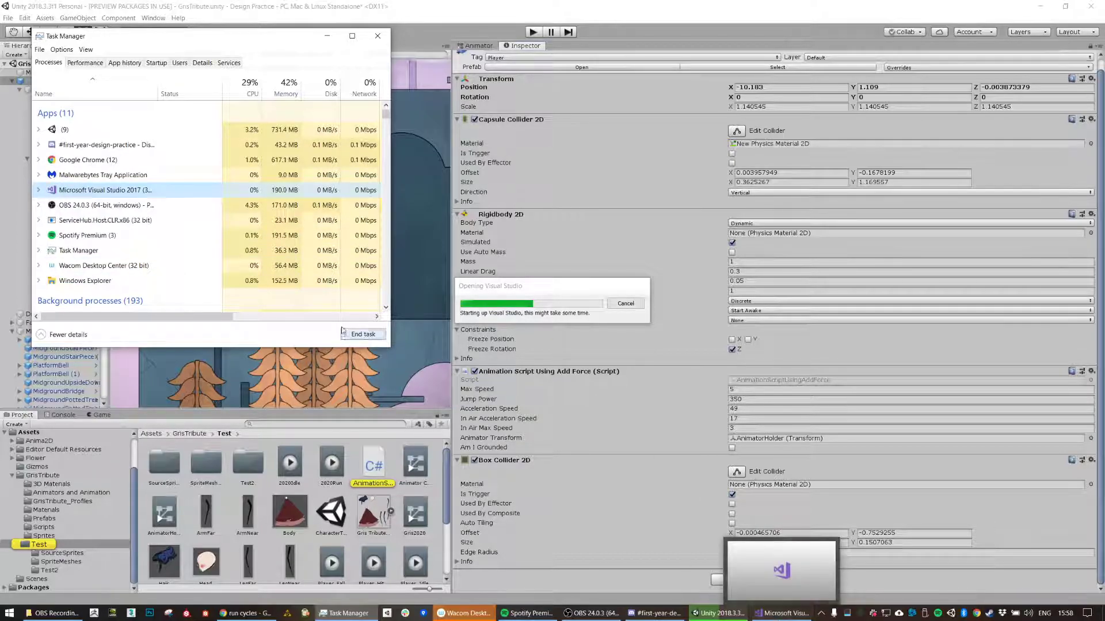
{"action": "left_click", "coordinate": [363, 334]}
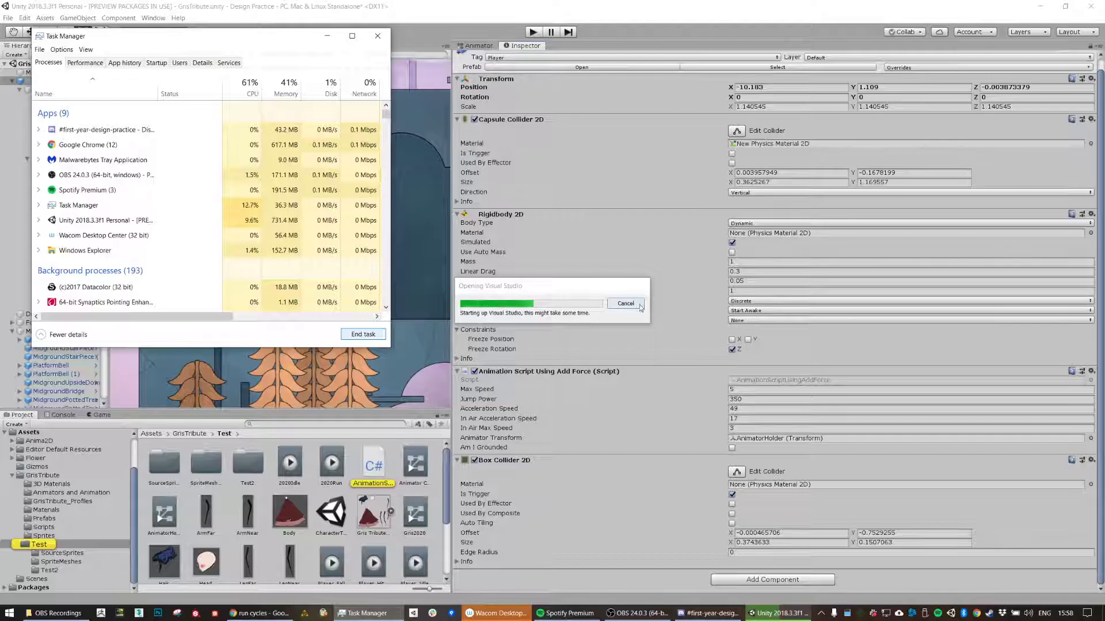
Step: Dismiss the Visual Studio startup progress dialog and examine the currentSpeed, upSpeed, animatorTransform and amIGrounded declarations in AnimationScriptUsingAddForce.cs
{"action": "left_click", "coordinate": [625, 304]}
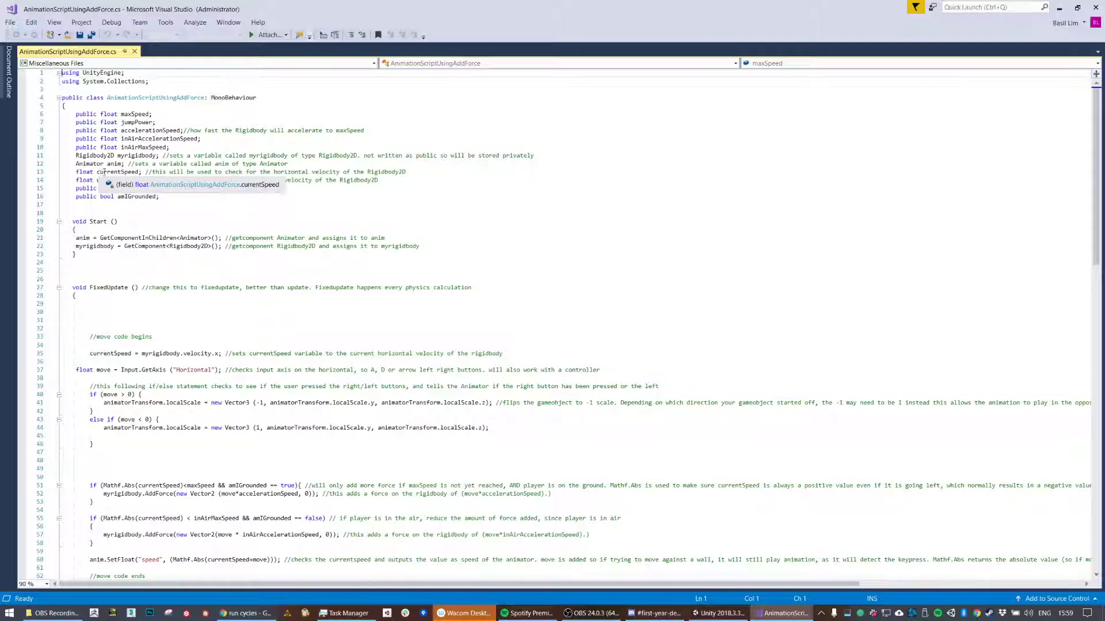
{"action": "left_click", "coordinate": [134, 171]}
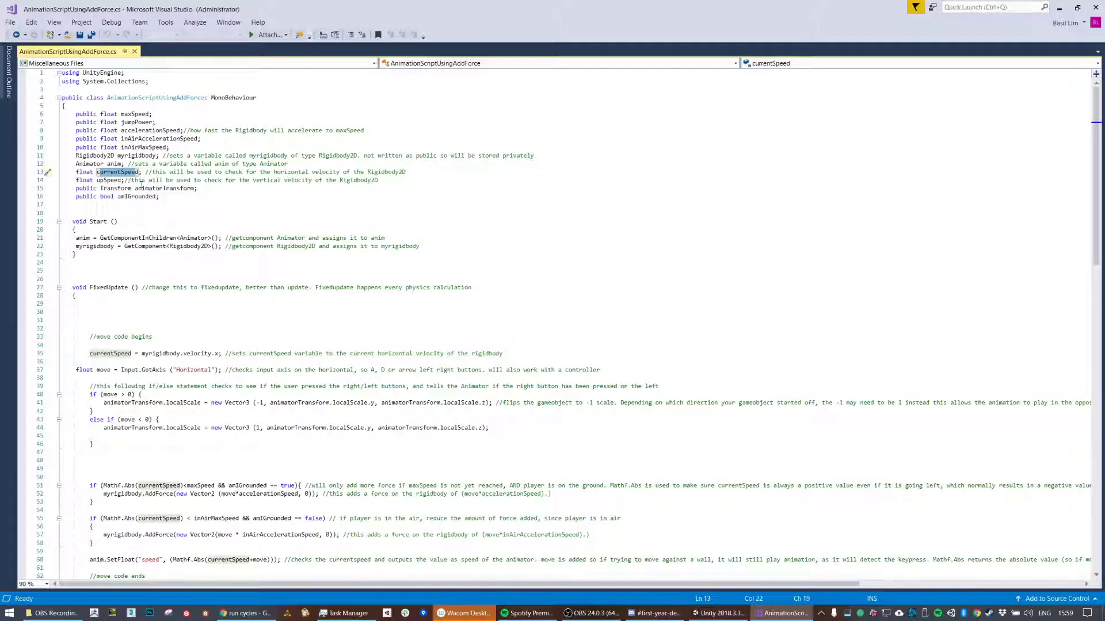
{"action": "left_click", "coordinate": [98, 180]}
{"action": "left_click_drag", "start_coordinate": [97, 180], "coordinate": [125, 180]}
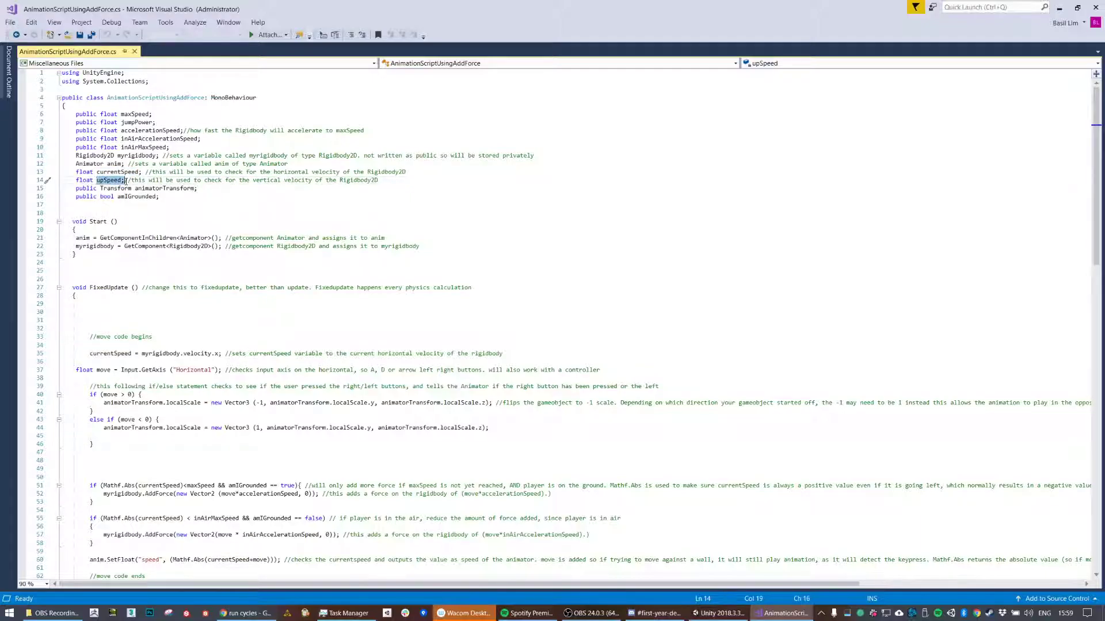
{"action": "left_click", "coordinate": [165, 180]}
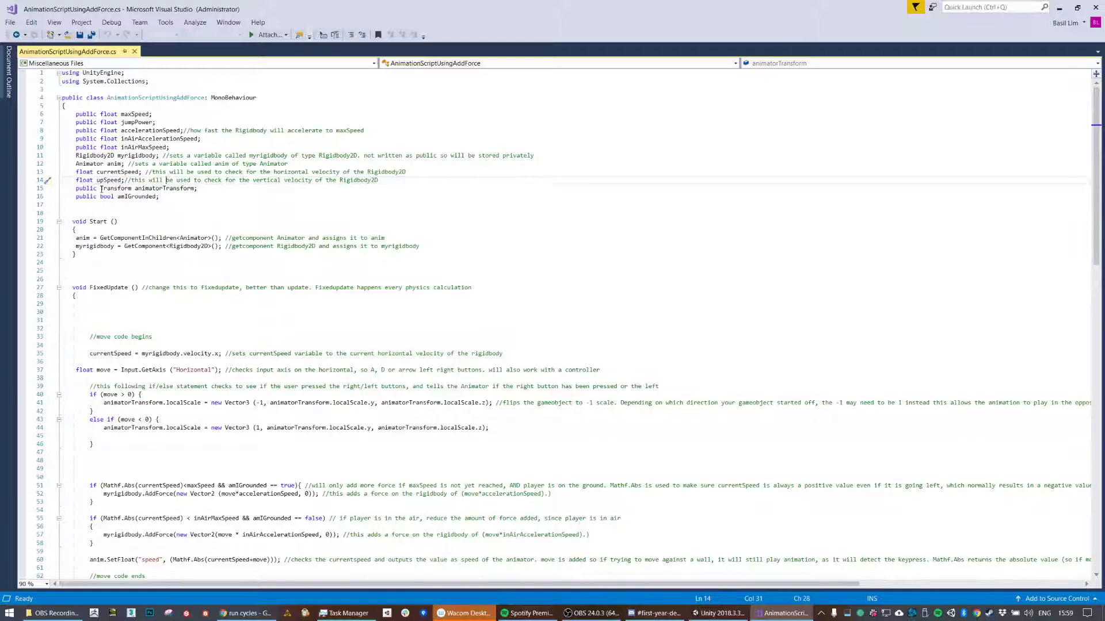
{"action": "left_click_drag", "start_coordinate": [102, 188], "coordinate": [197, 189]}
{"action": "left_click", "coordinate": [208, 173]}
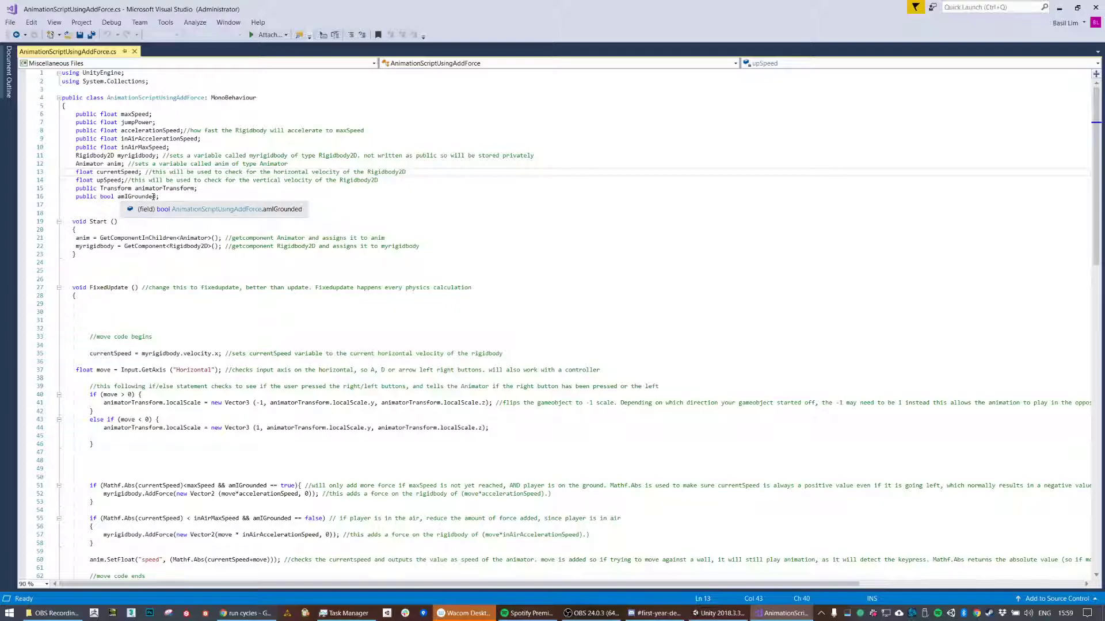
{"action": "double_click", "coordinate": [154, 197]}
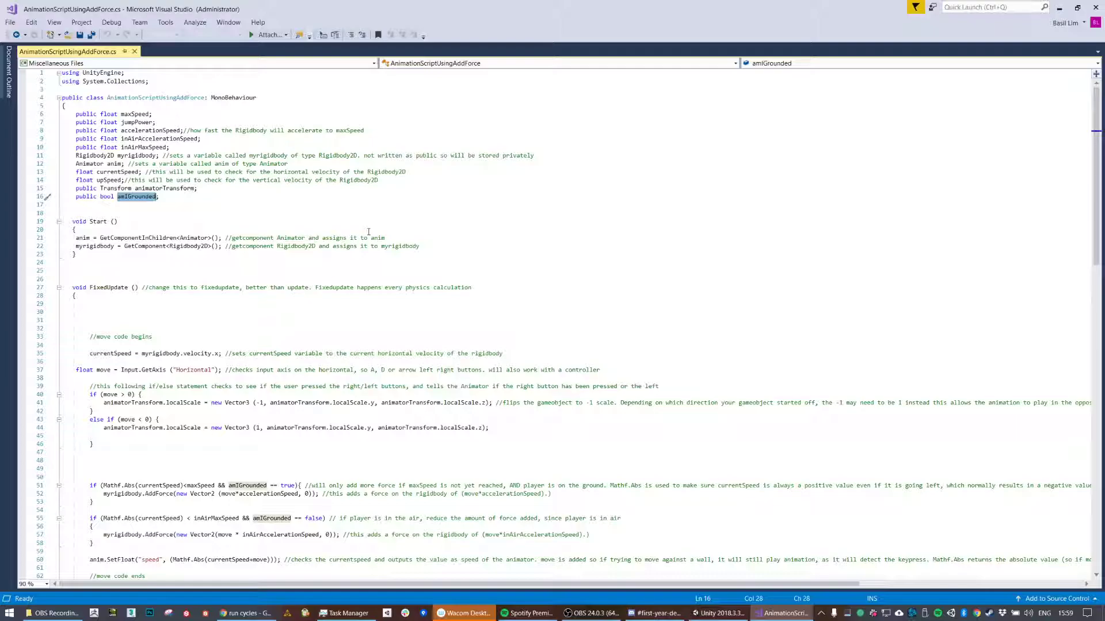
Step: Switch to Unity and examine the PlayerCodeandPhysicsv2 object's colliders and components, collapsing its AnimatorHolder child
{"action": "left_click", "coordinate": [1059, 8]}
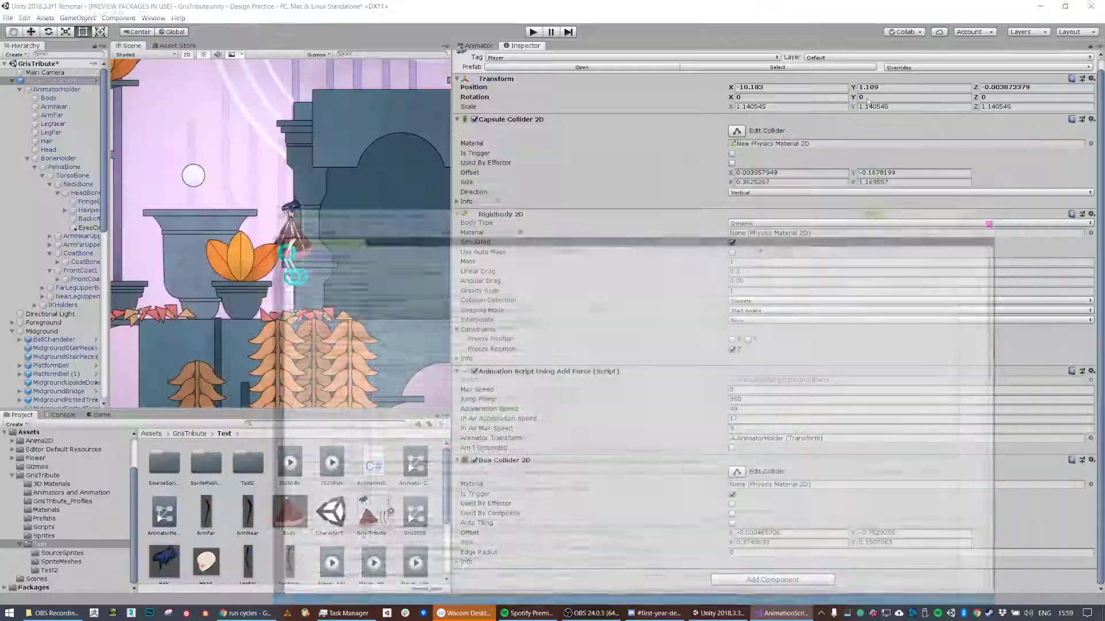
{"action": "left_click", "coordinate": [57, 90]}
{"action": "left_click", "coordinate": [60, 82]}
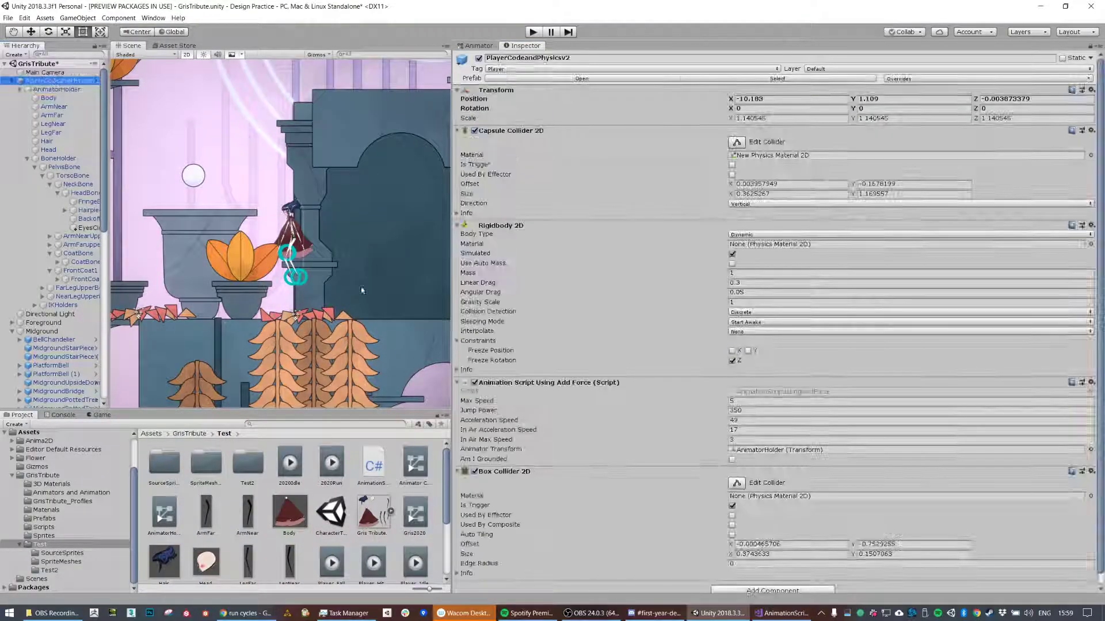
{"action": "scroll", "coordinate": [281, 221], "scroll_direction": "up", "scroll_amount": 4}
{"action": "scroll", "coordinate": [281, 221], "scroll_direction": "up", "scroll_amount": 3}
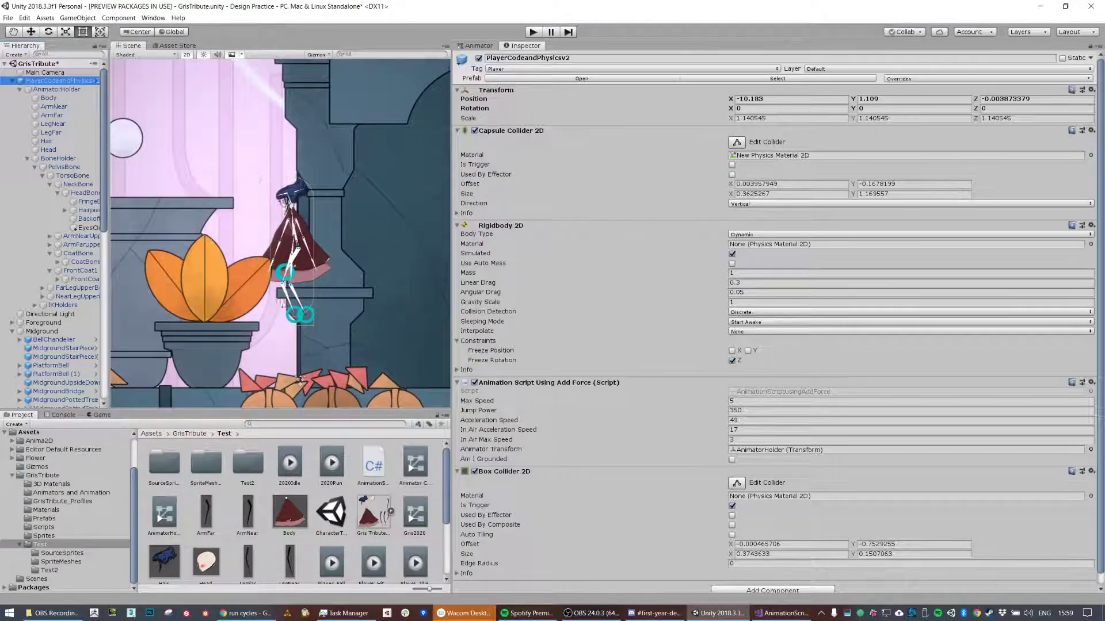
{"action": "scroll", "coordinate": [271, 328], "scroll_direction": "up", "scroll_amount": 3}
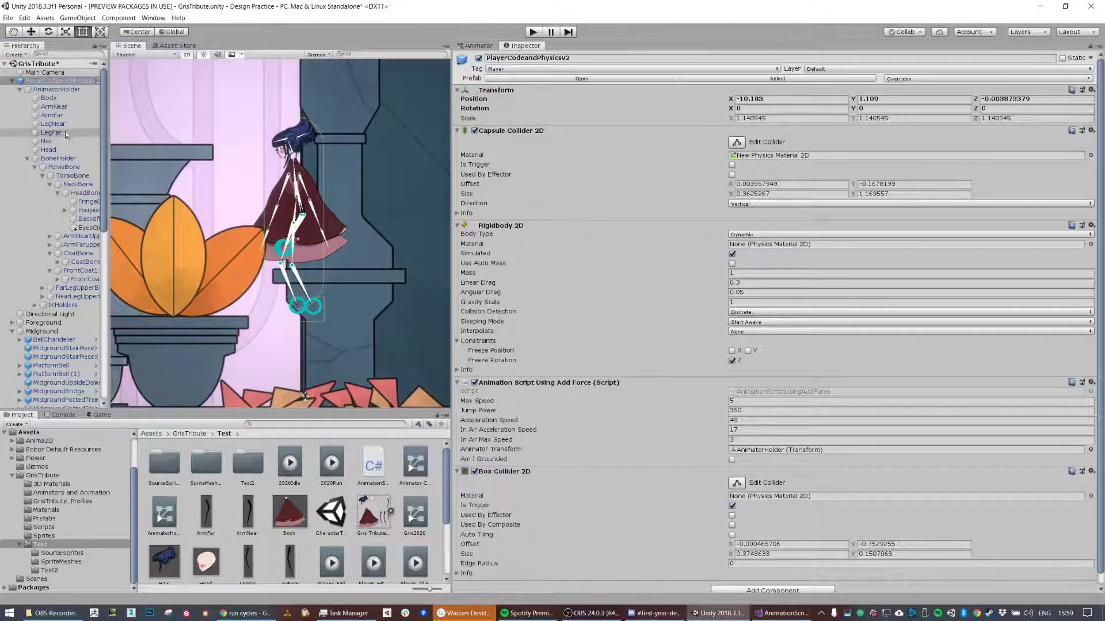
{"action": "left_click", "coordinate": [20, 89]}
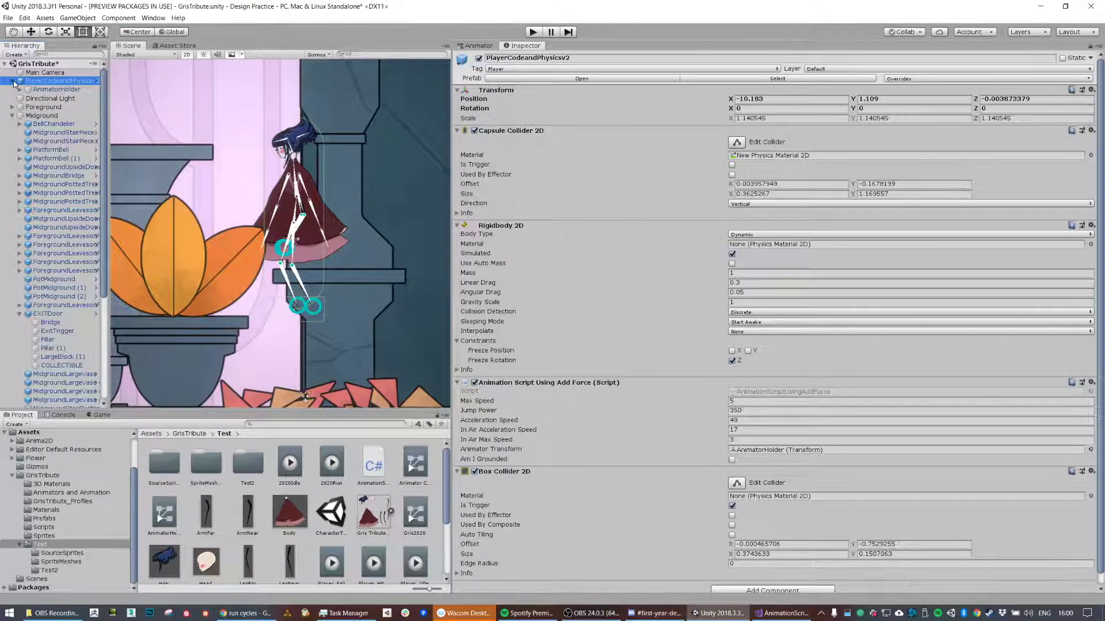
{"action": "scroll", "coordinate": [489, 357], "scroll_direction": "down", "scroll_amount": 1}
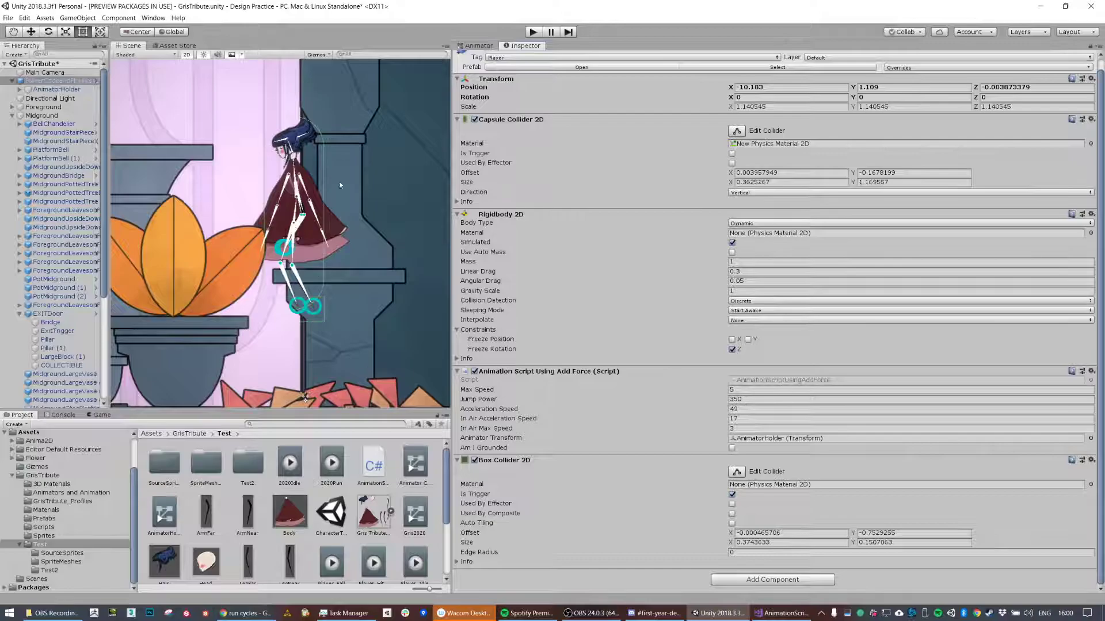
Step: Switch to Visual Studio and examine the anim and myrigidbody component assignments in the Start function
{"action": "left_click", "coordinate": [782, 613]}
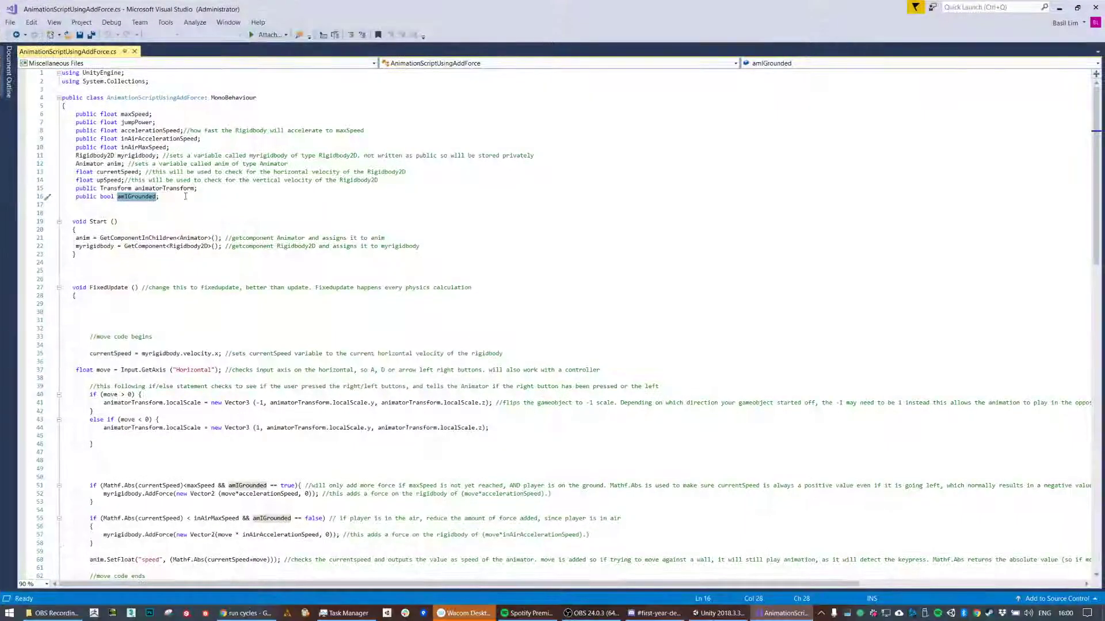
{"action": "mouse_move", "coordinate": [77, 238]}
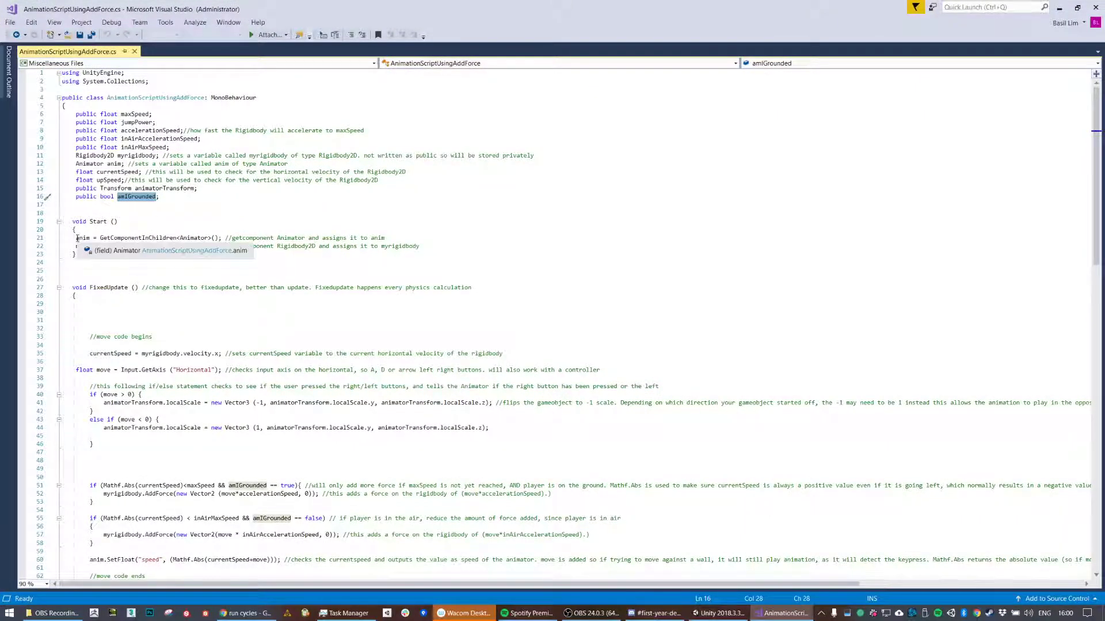
{"action": "left_click_drag", "start_coordinate": [75, 238], "coordinate": [219, 240]}
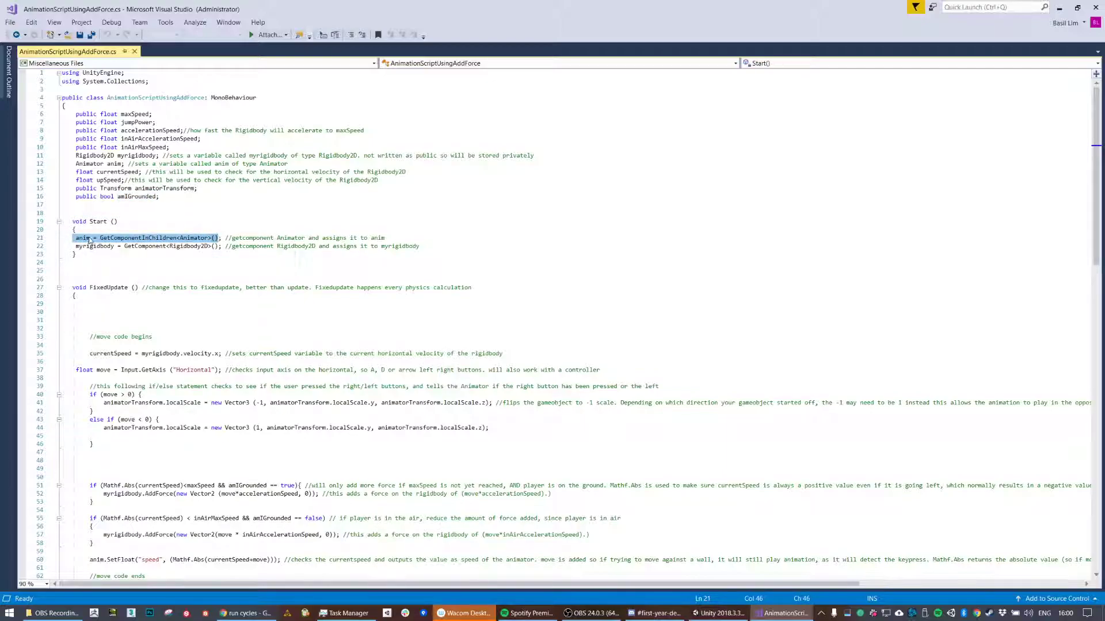
{"action": "left_click_drag", "start_coordinate": [70, 248], "coordinate": [219, 248]}
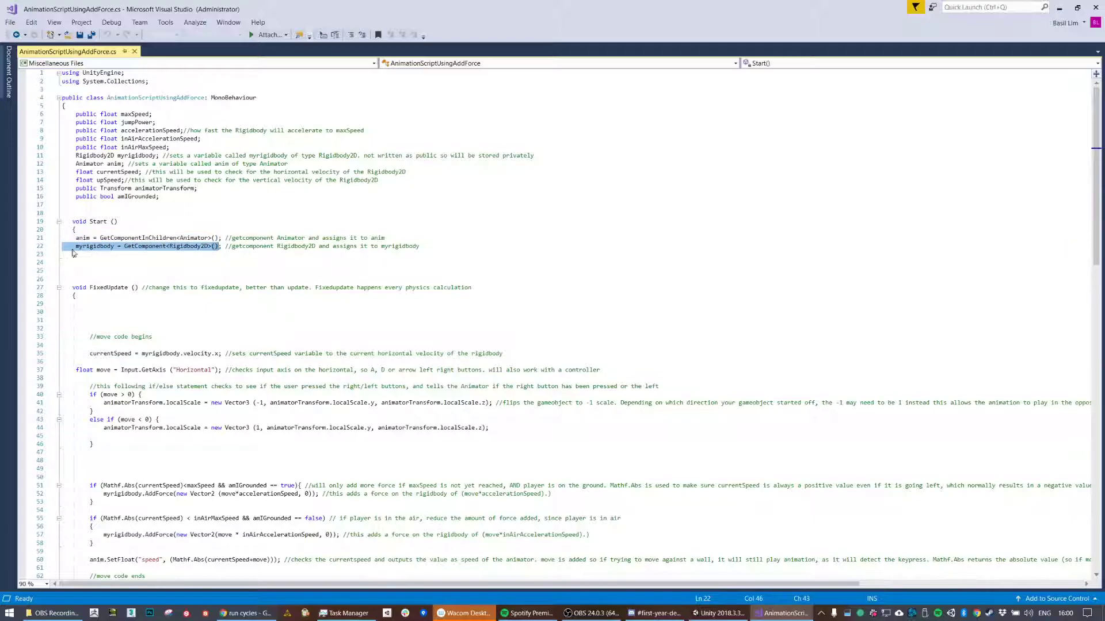
Step: Examine the FixedUpdate function's declaration and its comment about physics calculations
{"action": "scroll", "coordinate": [228, 311], "scroll_direction": "down", "scroll_amount": 2}
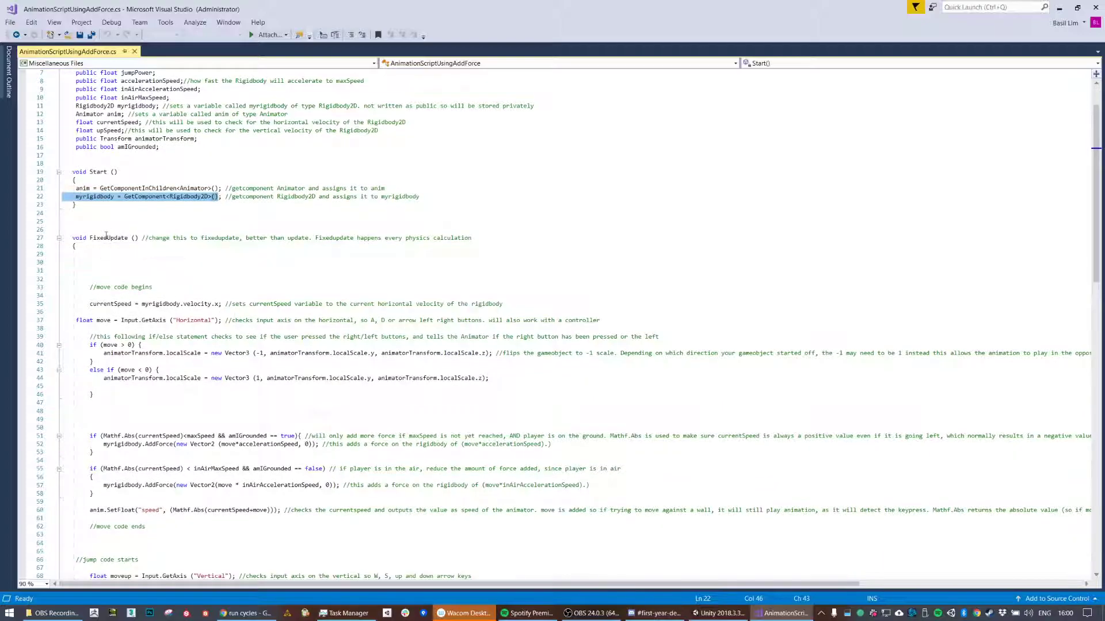
{"action": "scroll", "coordinate": [169, 249], "scroll_direction": "down", "scroll_amount": 2}
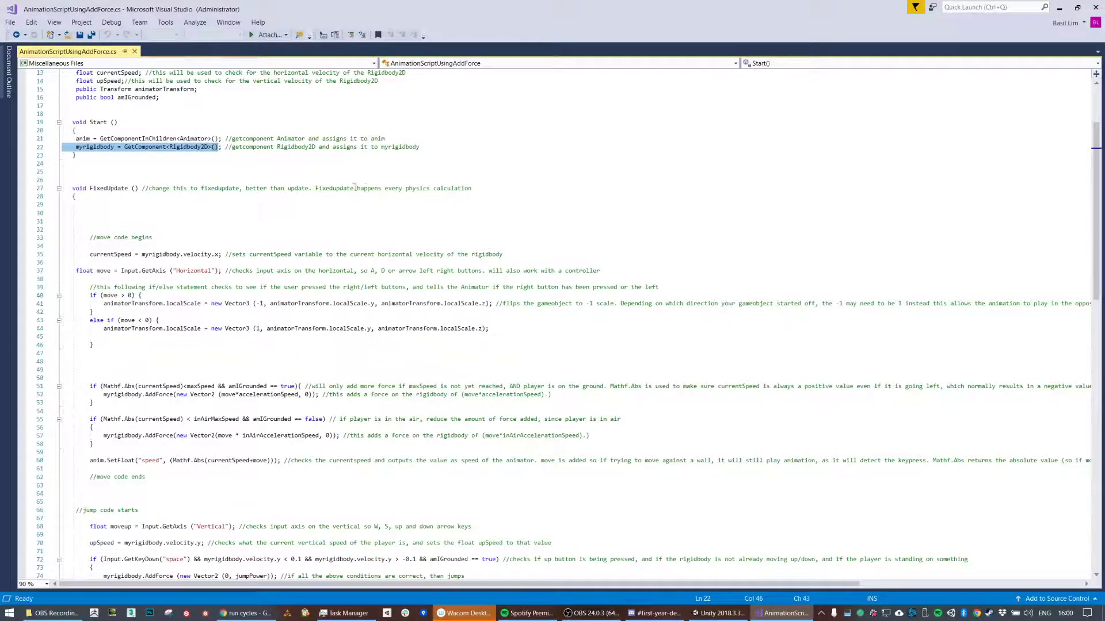
{"action": "left_click_drag", "start_coordinate": [480, 189], "coordinate": [339, 194]}
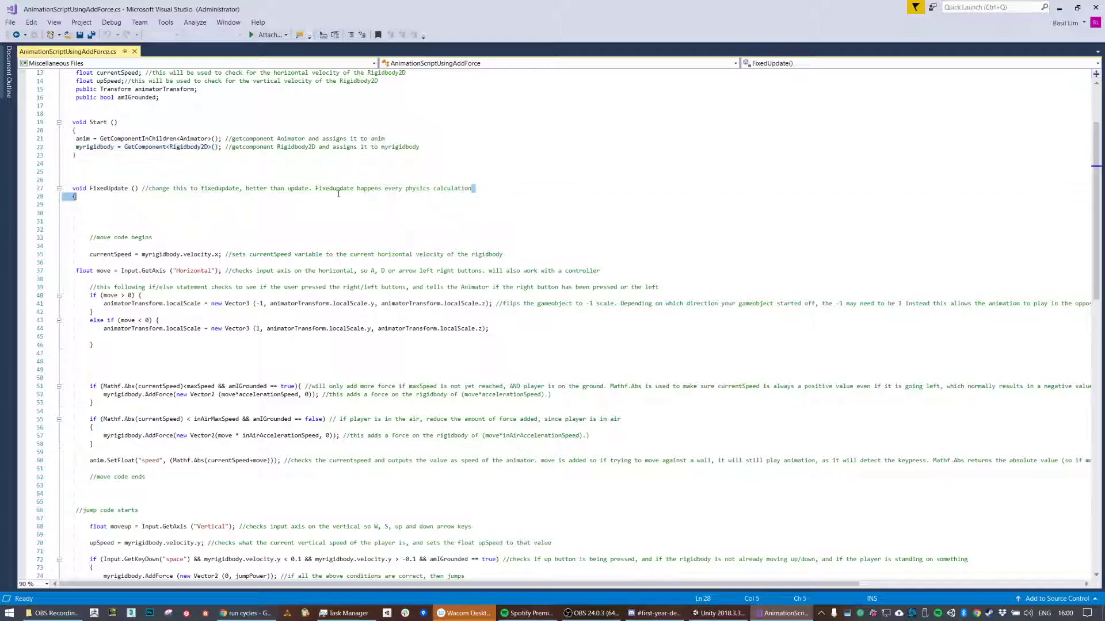
{"action": "left_click", "coordinate": [314, 223]}
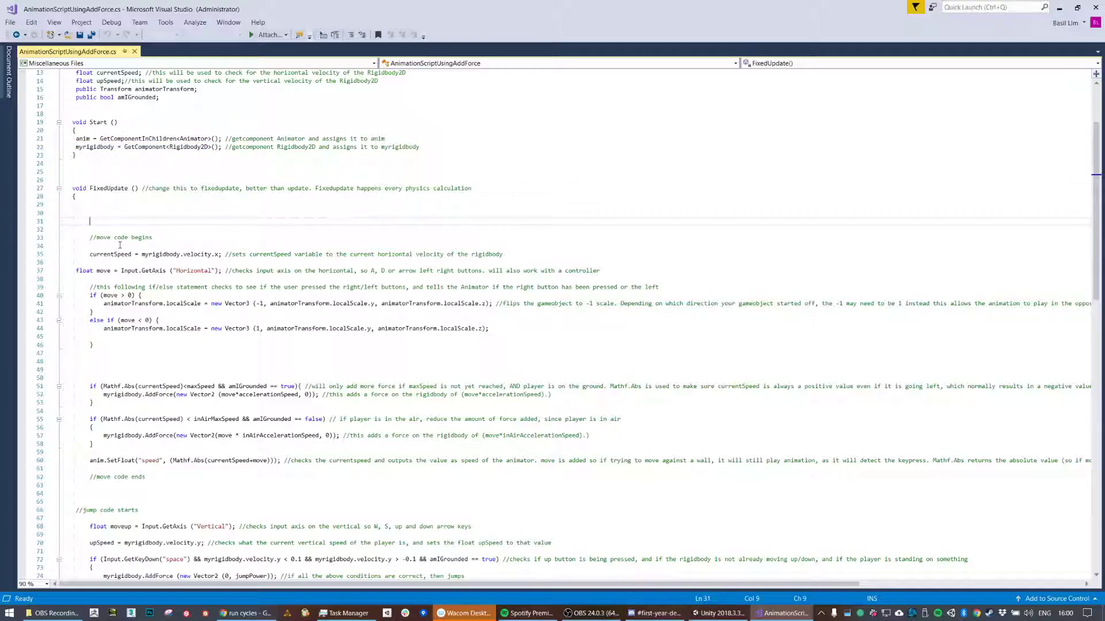
Step: Examine the line in the move code that assigns Input.GetAxis ("Horizontal") to the move float
{"action": "scroll", "coordinate": [119, 245], "scroll_direction": "down", "scroll_amount": 2}
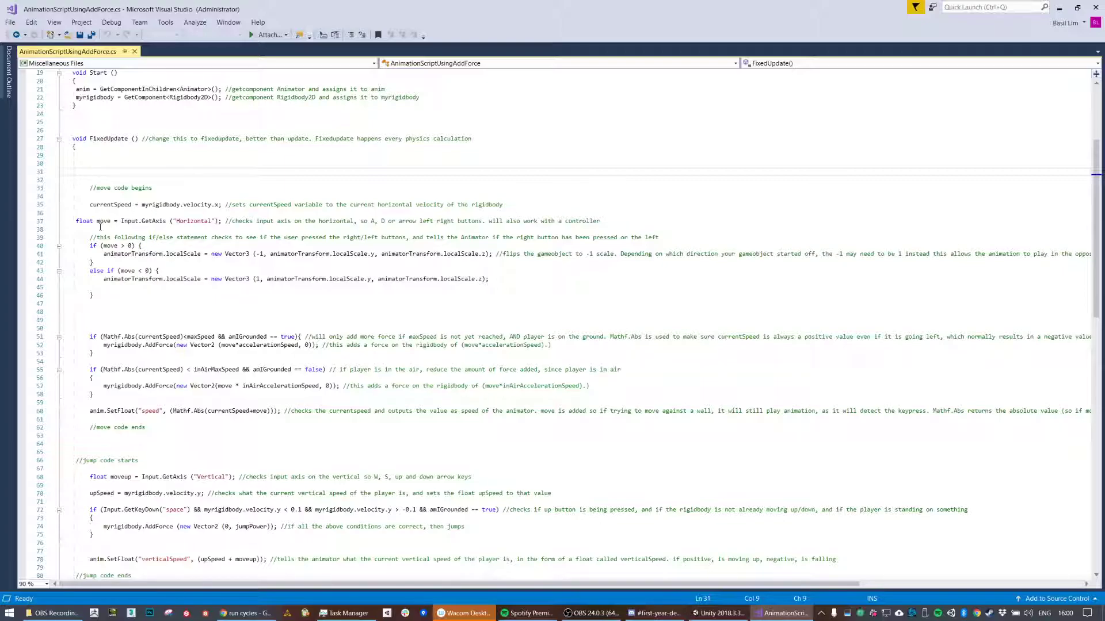
{"action": "left_click_drag", "start_coordinate": [77, 221], "coordinate": [216, 221]}
{"action": "left_click", "coordinate": [142, 223]}
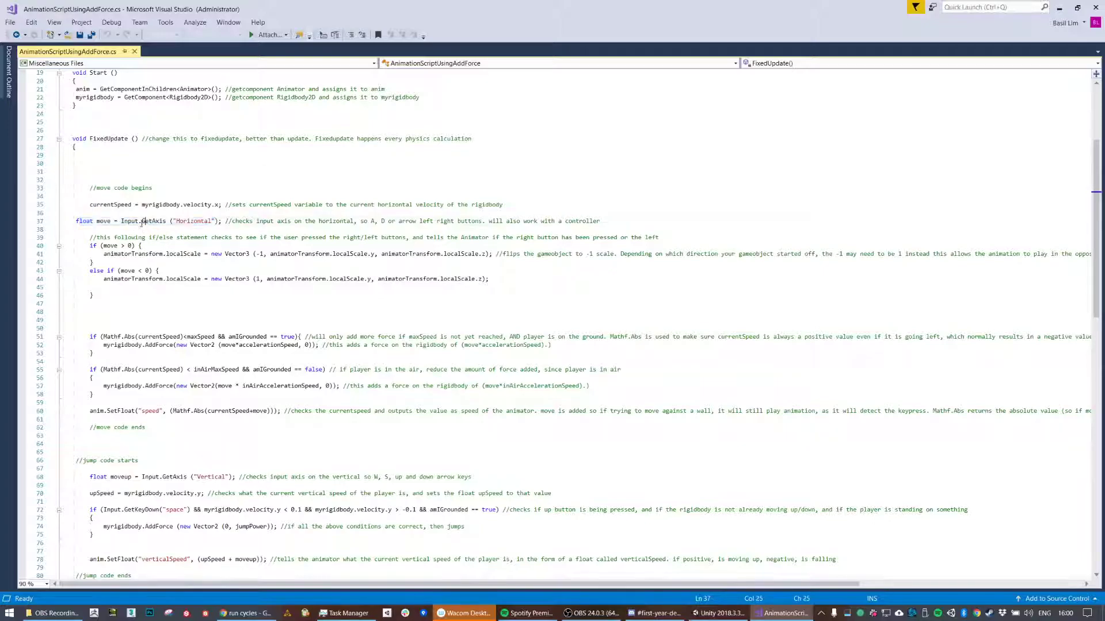
{"action": "left_click_drag", "start_coordinate": [121, 221], "coordinate": [165, 221]}
{"action": "left_click_drag", "start_coordinate": [172, 222], "coordinate": [215, 222]}
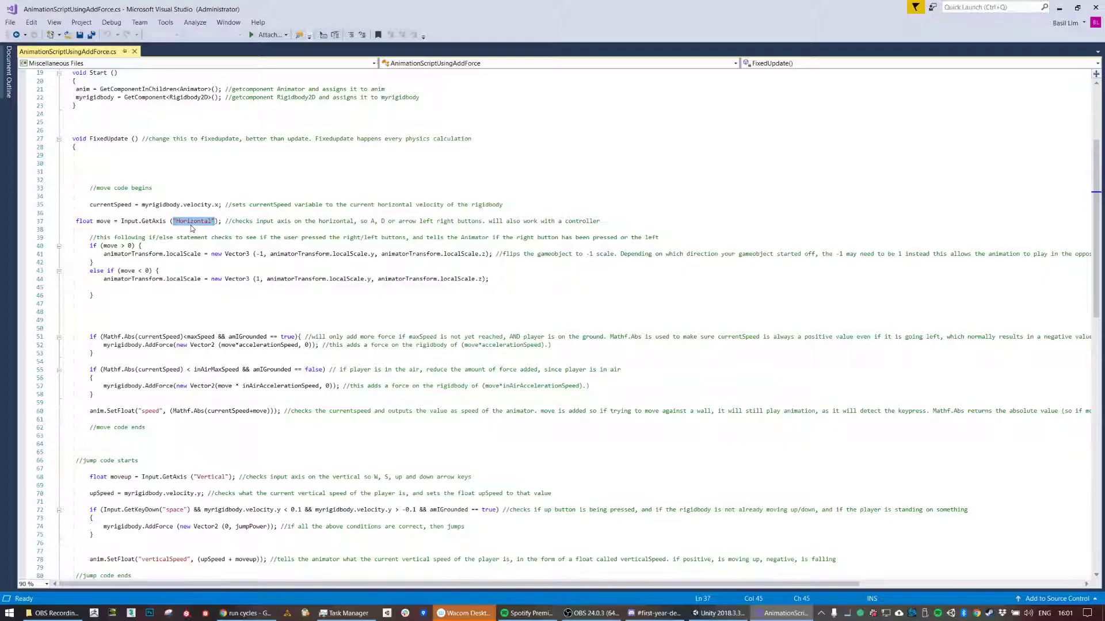
{"action": "left_click_drag", "start_coordinate": [118, 222], "coordinate": [174, 225]}
{"action": "left_click", "coordinate": [247, 180]}
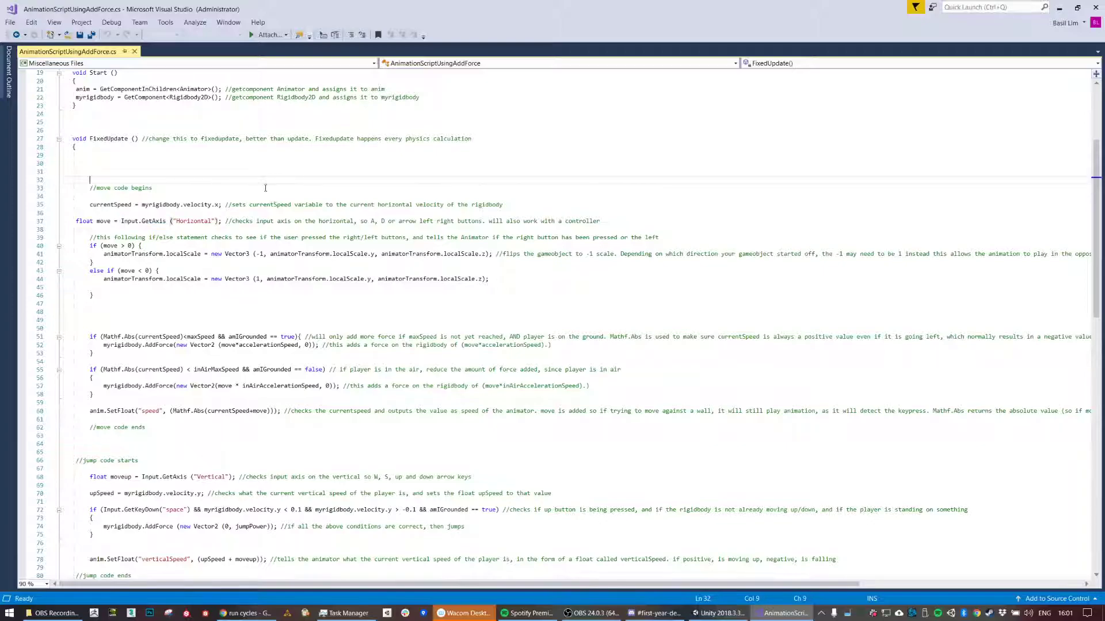
Step: Switch to Unity and inspect the AnimatorHolder object's Transform and Animator components
{"action": "scroll", "coordinate": [266, 207], "scroll_direction": "down", "scroll_amount": 2}
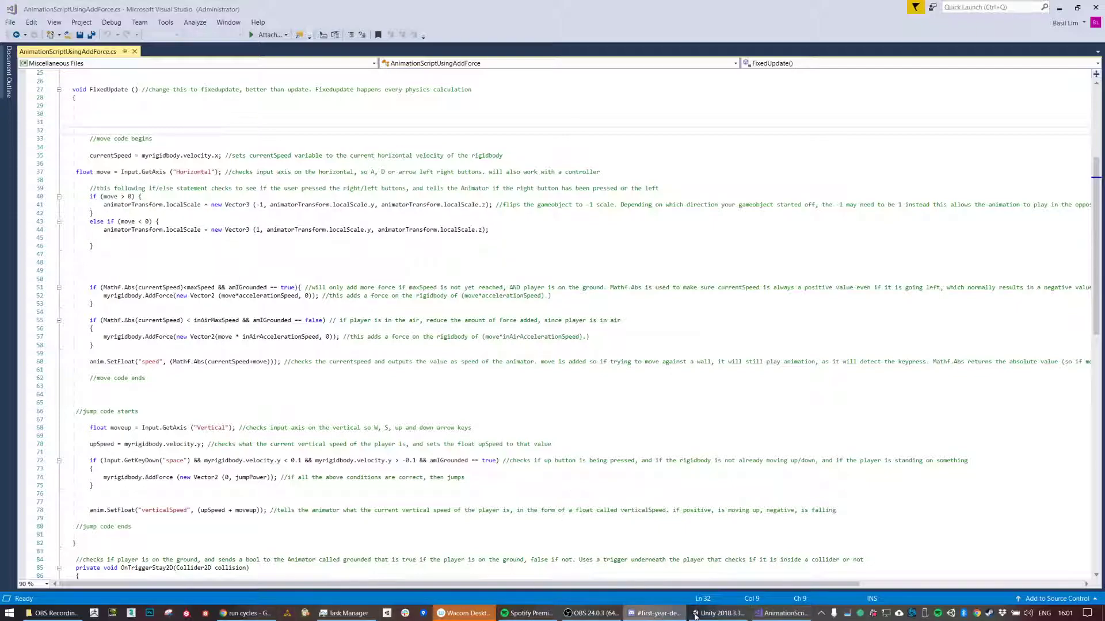
{"action": "left_click", "coordinate": [719, 613]}
{"action": "left_click", "coordinate": [58, 89]}
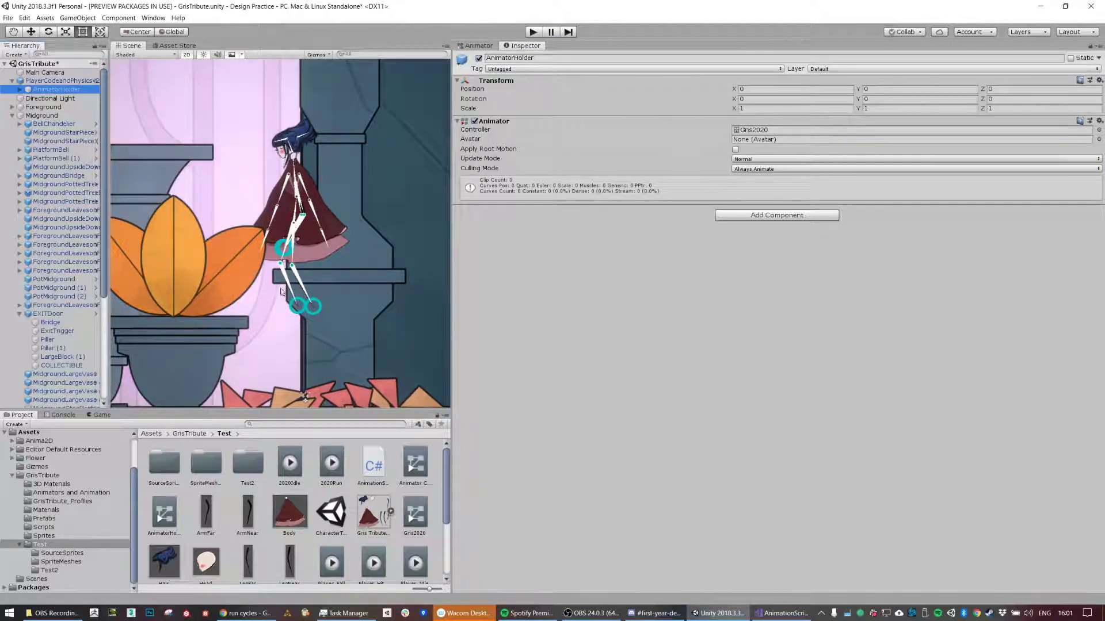
Step: Return to Visual Studio and examine the move > 0 condition and its animatorTransform.localScale assignment
{"action": "left_click", "coordinate": [1041, 8]}
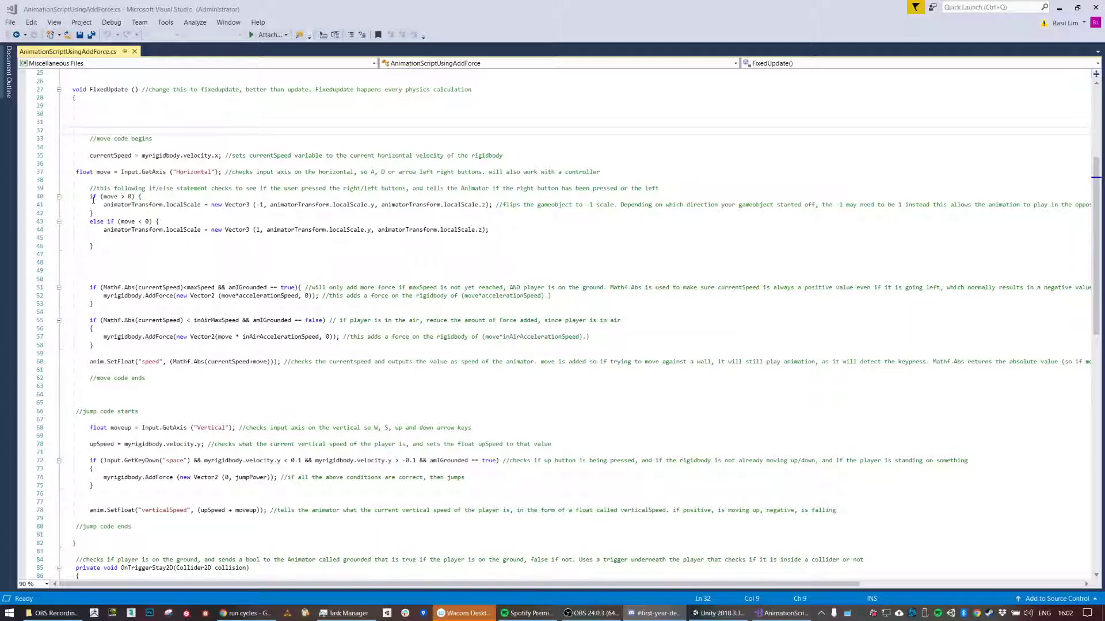
{"action": "left_click_drag", "start_coordinate": [103, 197], "coordinate": [133, 197]}
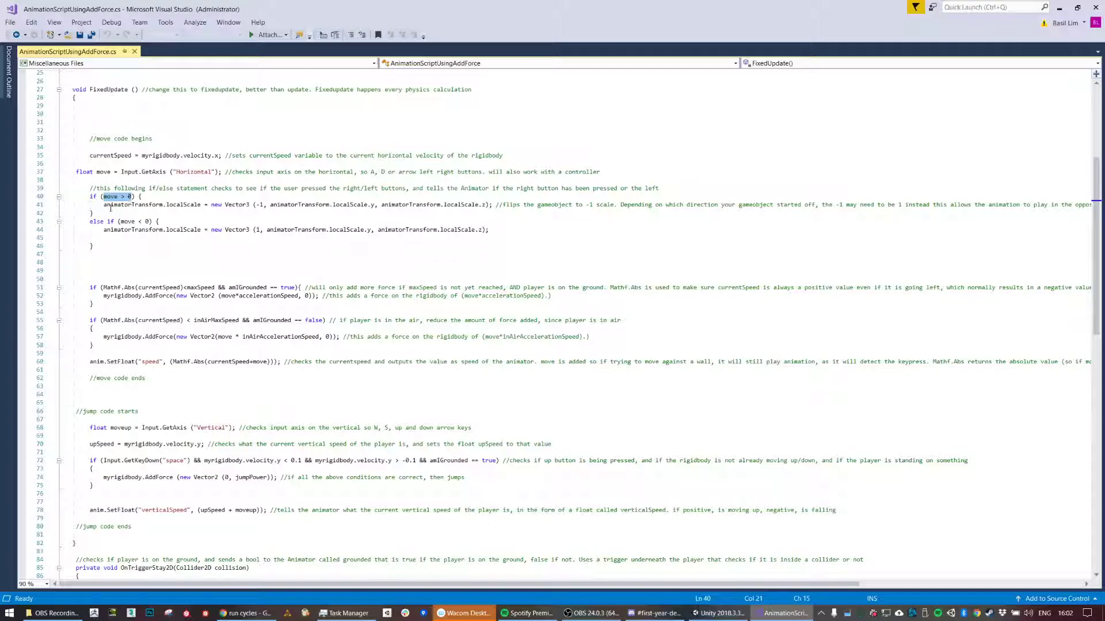
{"action": "left_click_drag", "start_coordinate": [108, 206], "coordinate": [260, 205]}
Step: Switch to Unity, try a Y scale of -1 on AnimatorHolder, and restore its Y scale to 1
{"action": "left_click", "coordinate": [719, 613]}
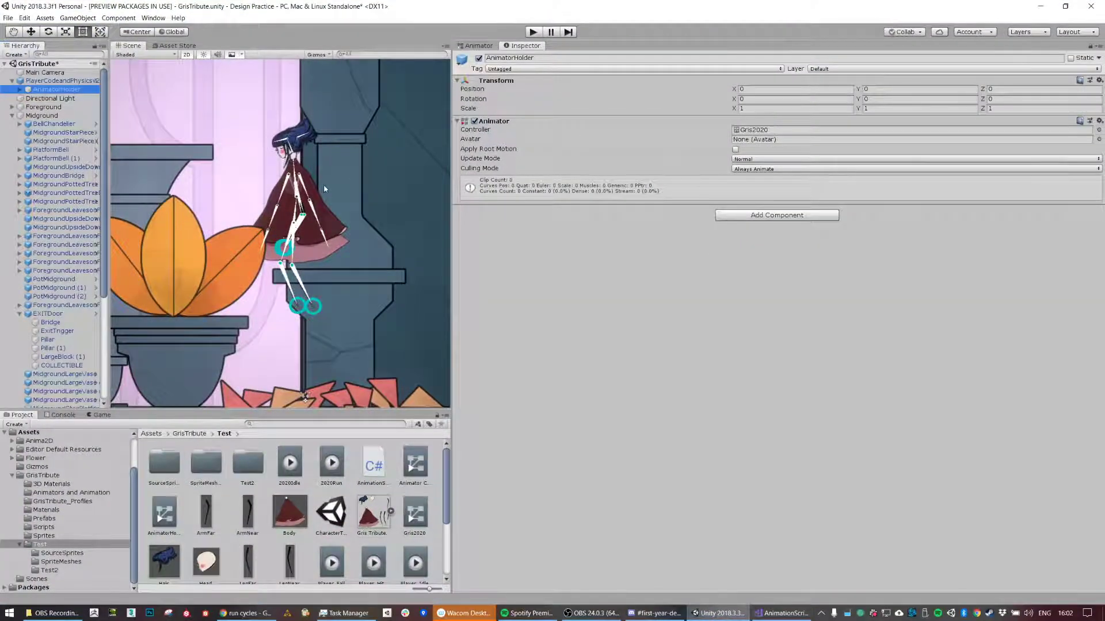
{"action": "left_click", "coordinate": [872, 108]}
{"action": "type", "text": "-1"}
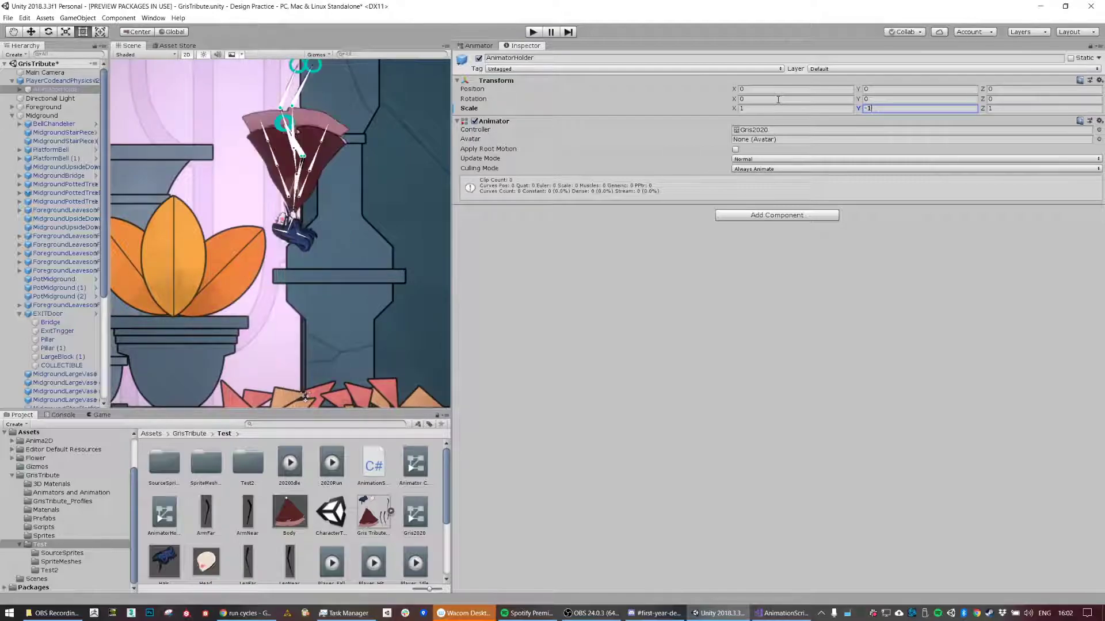
{"action": "key", "text": "BackSpace"}
{"action": "key", "text": "BackSpace"}
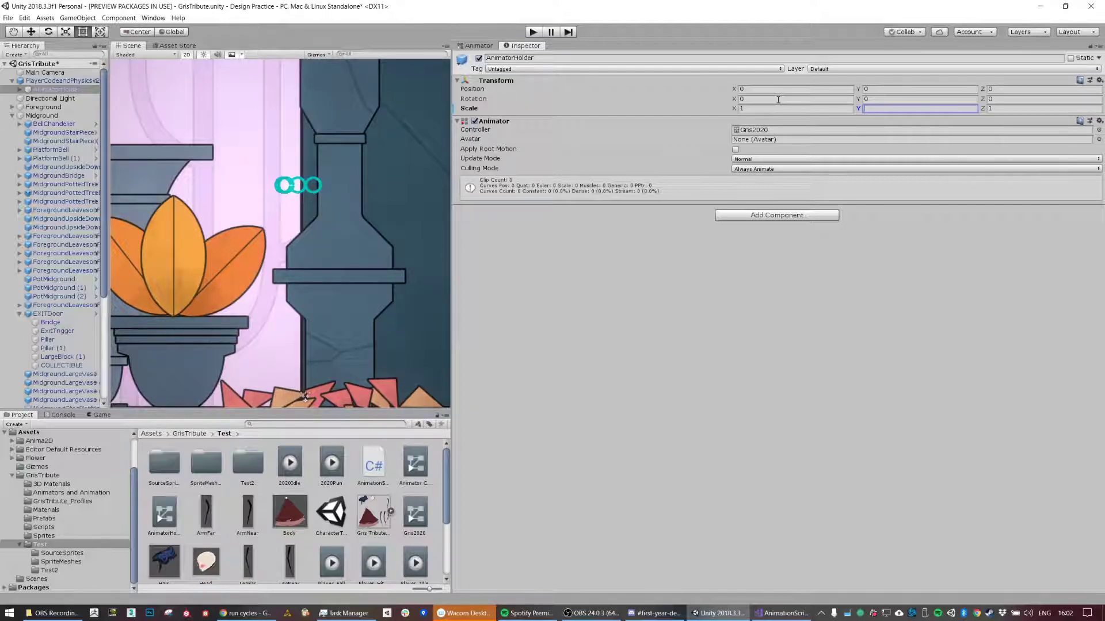
{"action": "type", "text": "1"}
Step: Mirror AnimatorHolder horizontally with an X scale of -1, check its child parts, and restore the X scale to 1
{"action": "key", "text": "shift+Tab"}
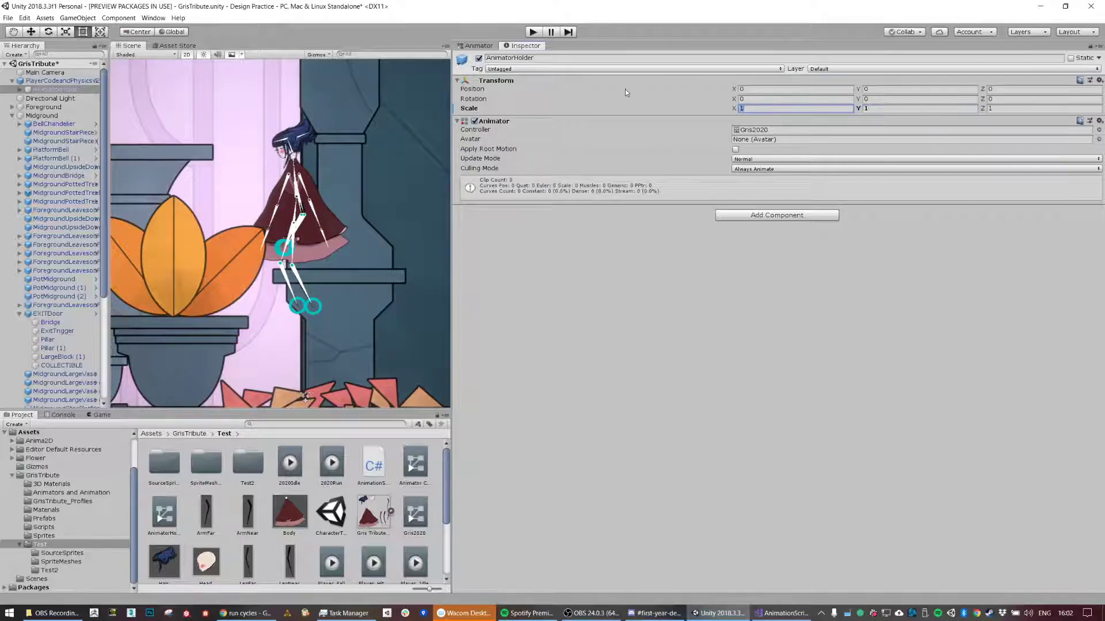
{"action": "type", "text": "-1"}
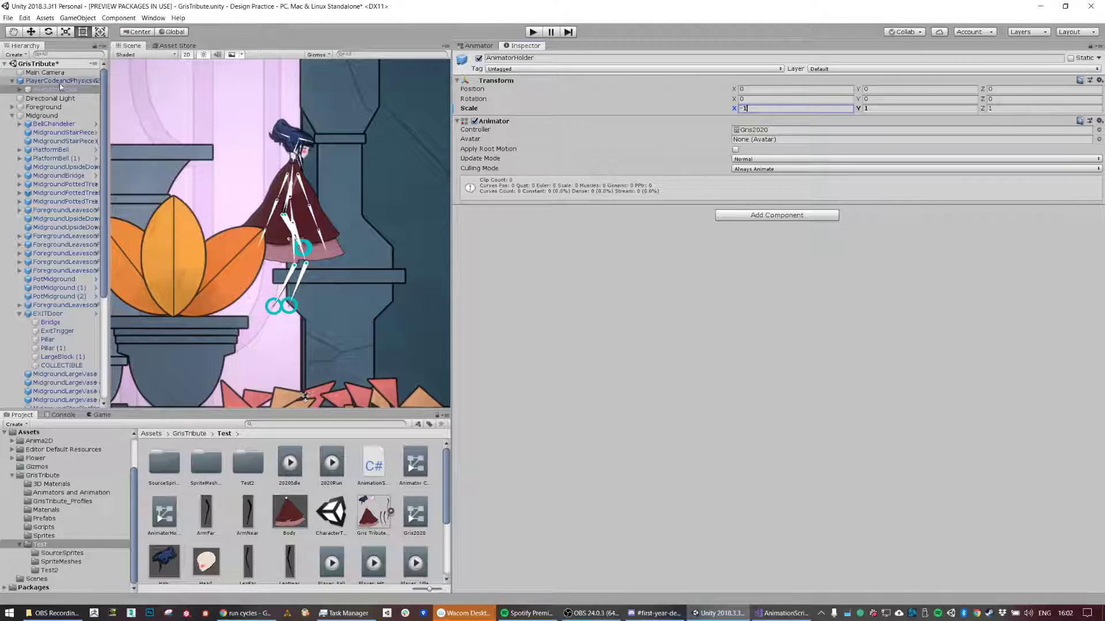
{"action": "left_click", "coordinate": [20, 89]}
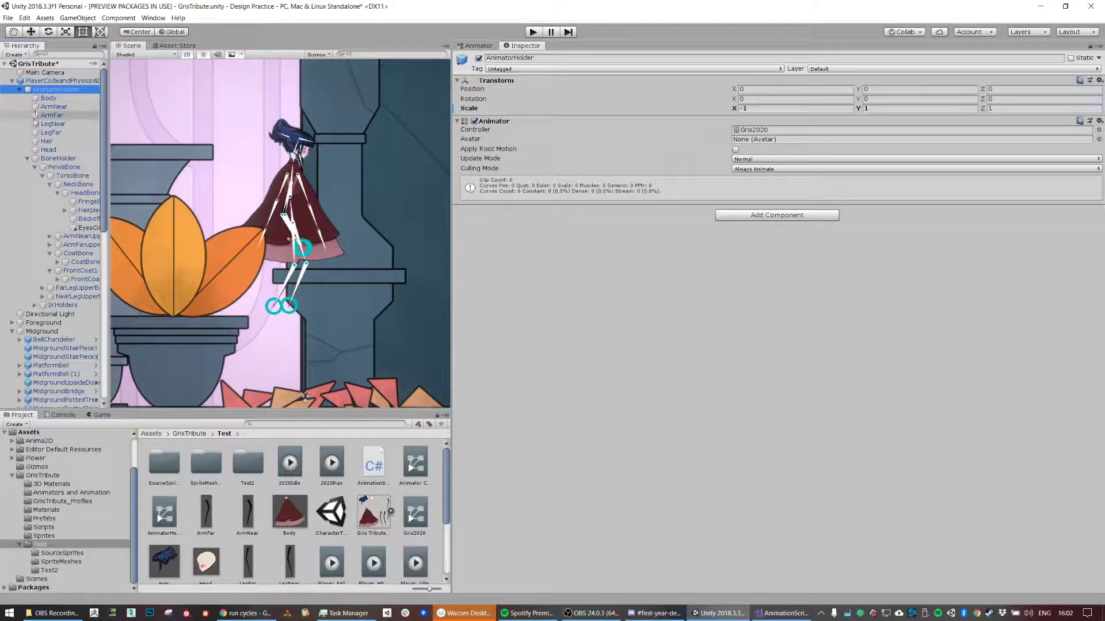
{"action": "left_click", "coordinate": [770, 107]}
{"action": "type", "text": "1"}
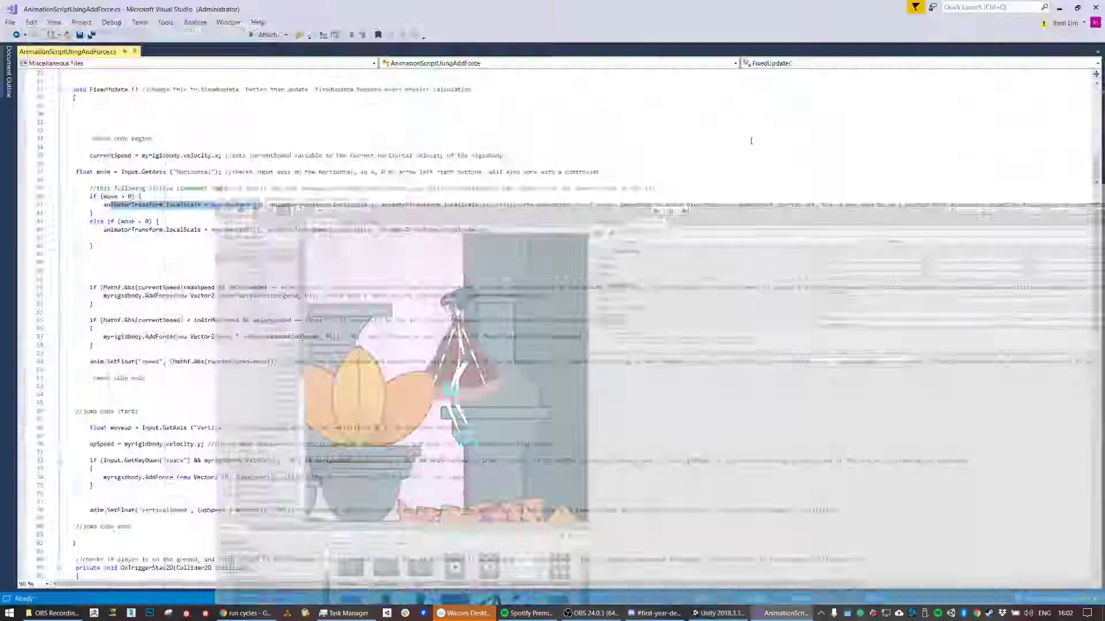
Step: Examine the move < 0 condition and its animatorTransform.localScale assignment in Visual Studio, and compare them with AnimatorHolder's scale in Unity
{"action": "left_click", "coordinate": [1040, 6]}
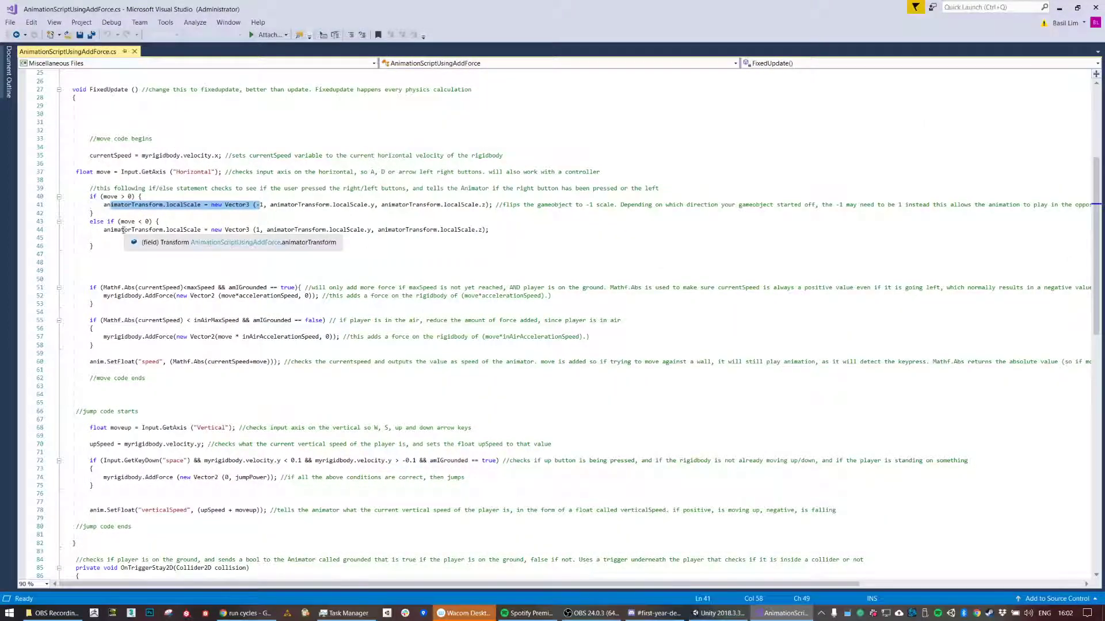
{"action": "left_click", "coordinate": [258, 246]}
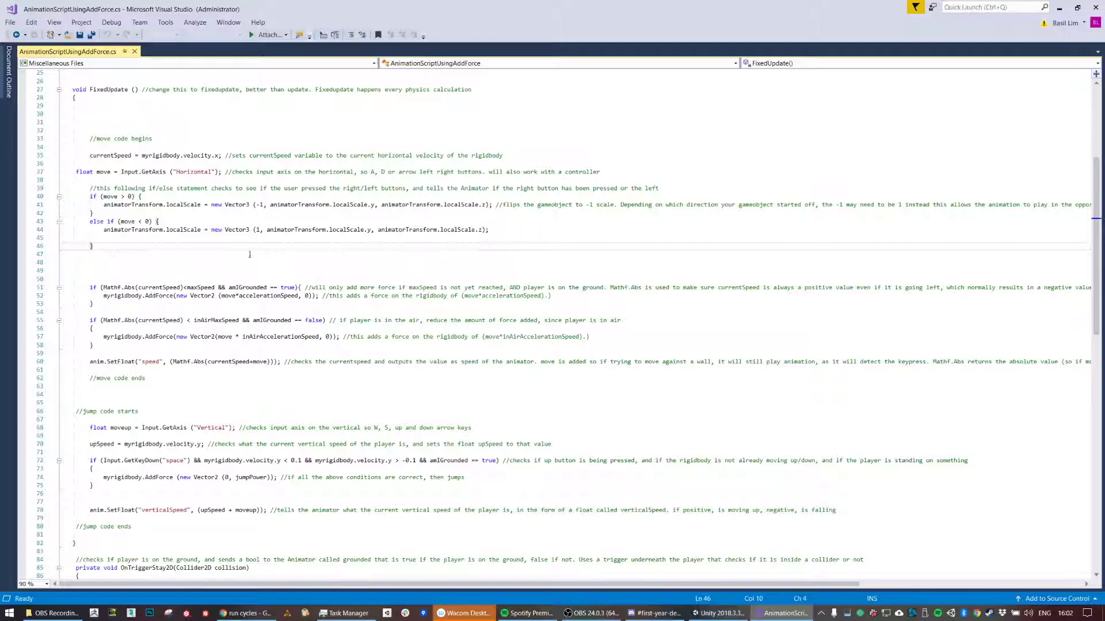
{"action": "key", "text": "alt+Tab"}
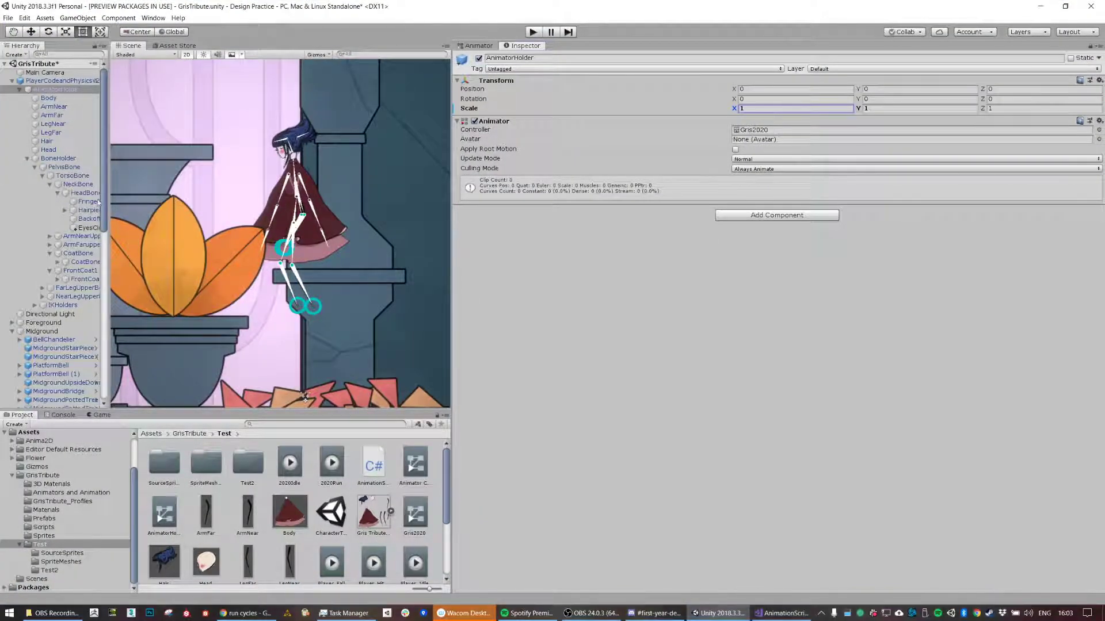
Step: Return to Visual Studio and examine the maxSpeed and inAirMaxSpeed conditions with their AddForce calls for grounded and airborne movement
{"action": "left_click", "coordinate": [1042, 6]}
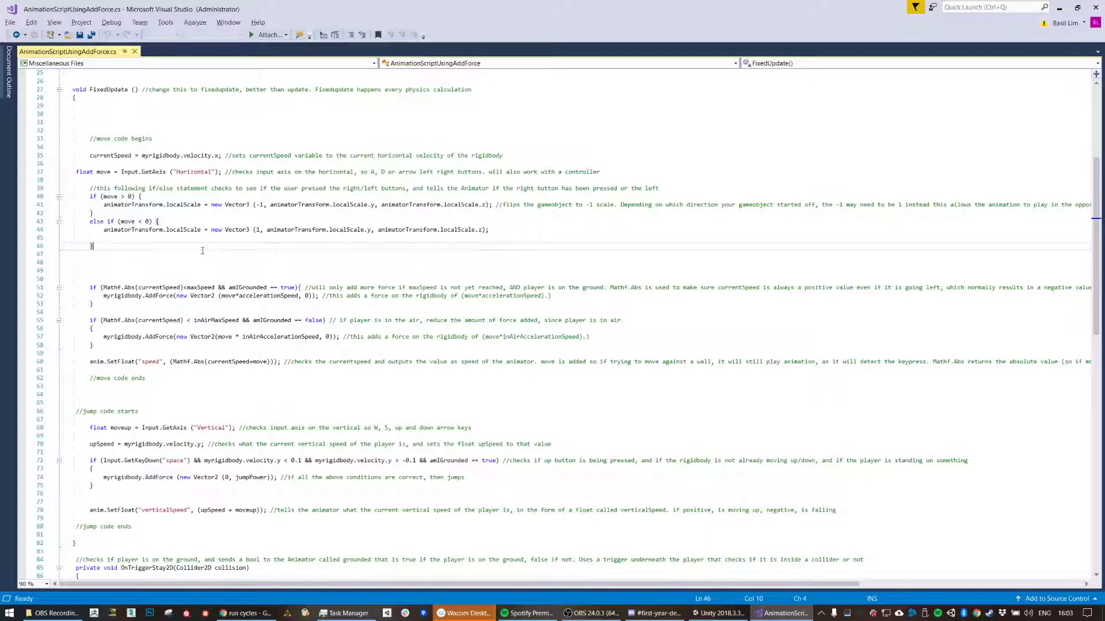
{"action": "scroll", "coordinate": [203, 250], "scroll_direction": "down", "scroll_amount": 5}
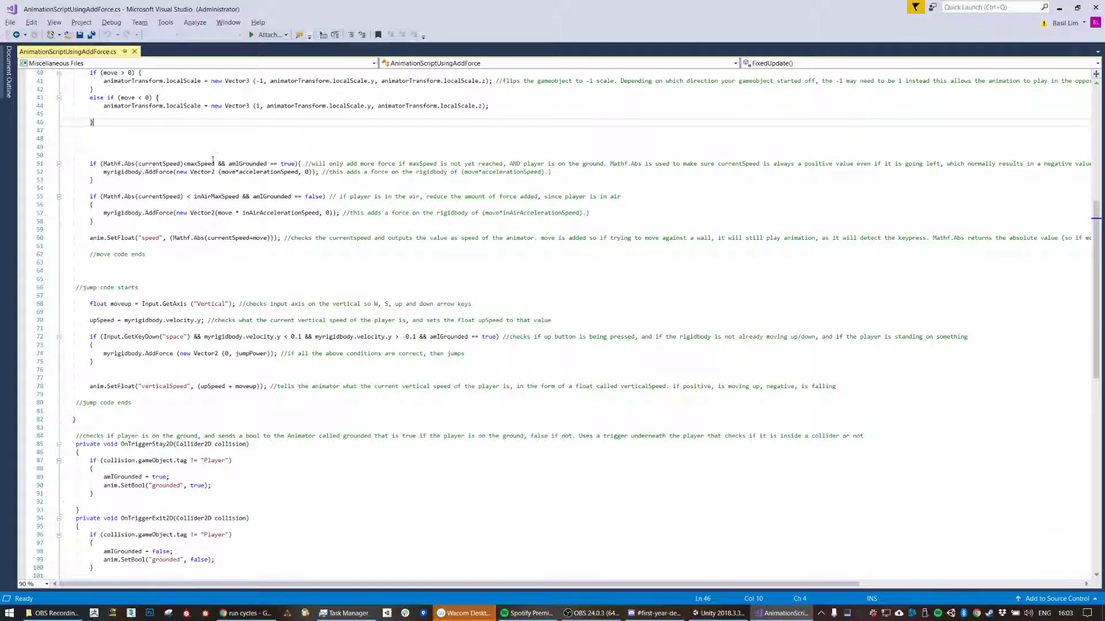
{"action": "scroll", "coordinate": [214, 157], "scroll_direction": "down", "scroll_amount": 2}
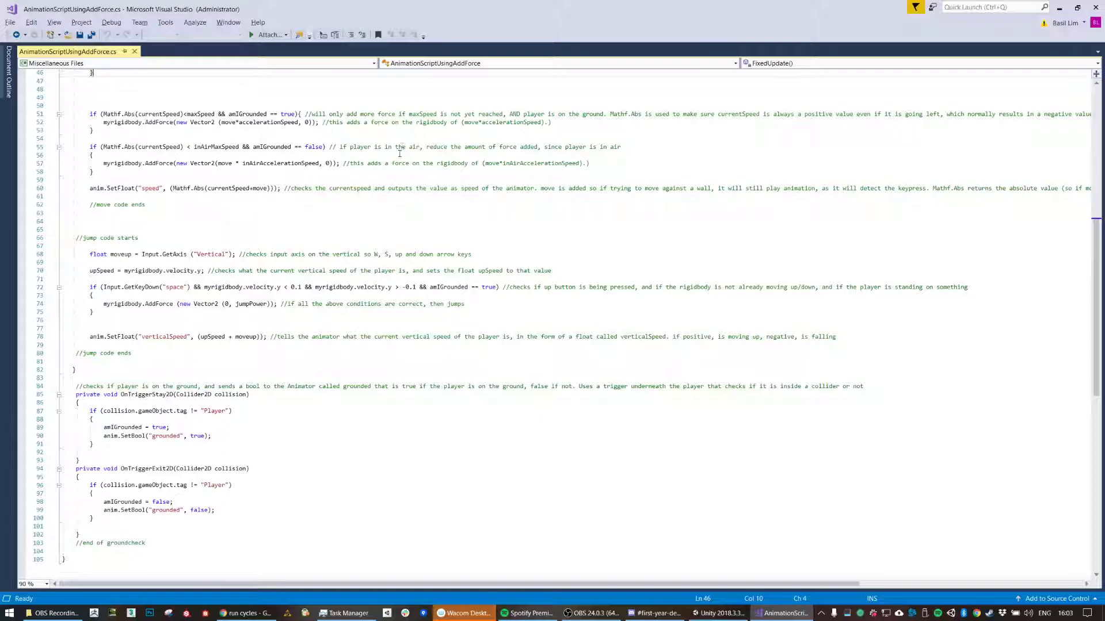
{"action": "scroll", "coordinate": [206, 178], "scroll_direction": "up", "scroll_amount": 3}
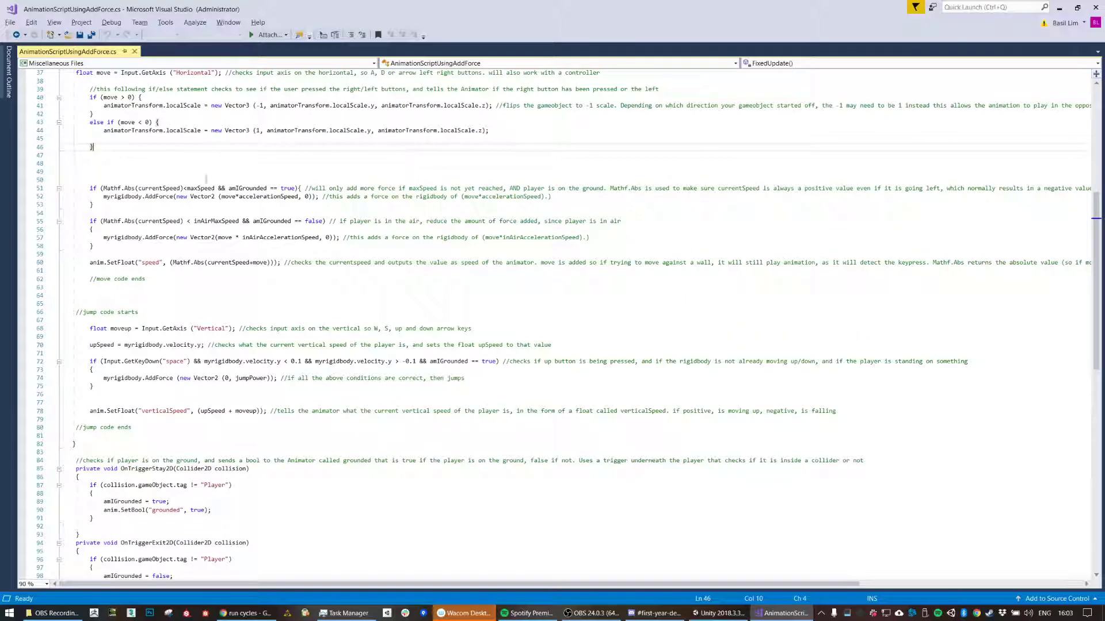
{"action": "left_click", "coordinate": [107, 173]}
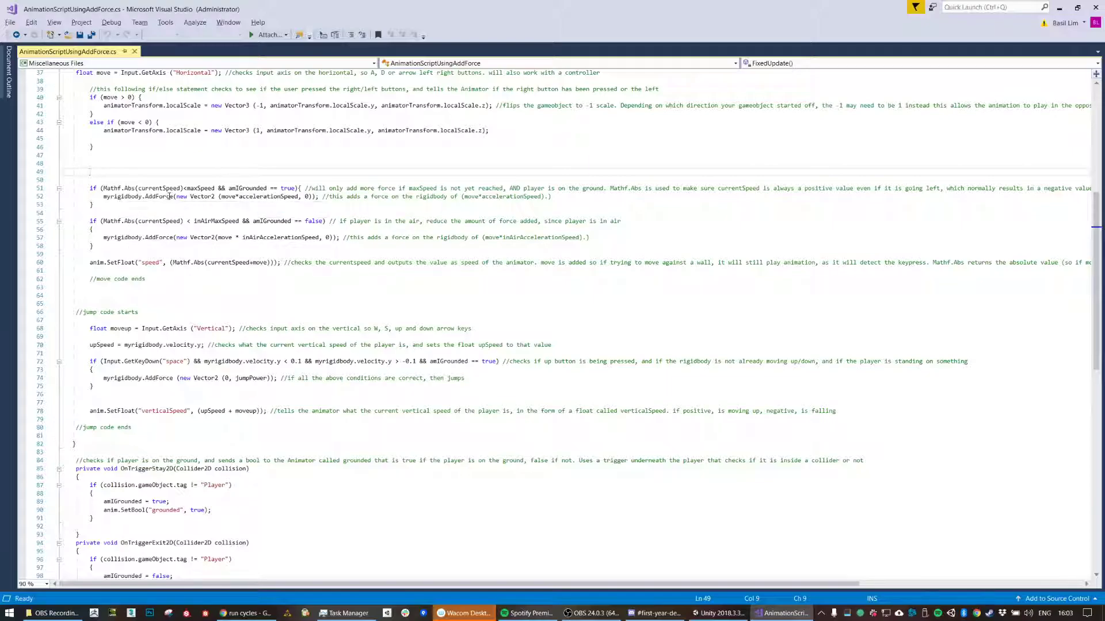
{"action": "scroll", "coordinate": [148, 172], "scroll_direction": "up", "scroll_amount": 2}
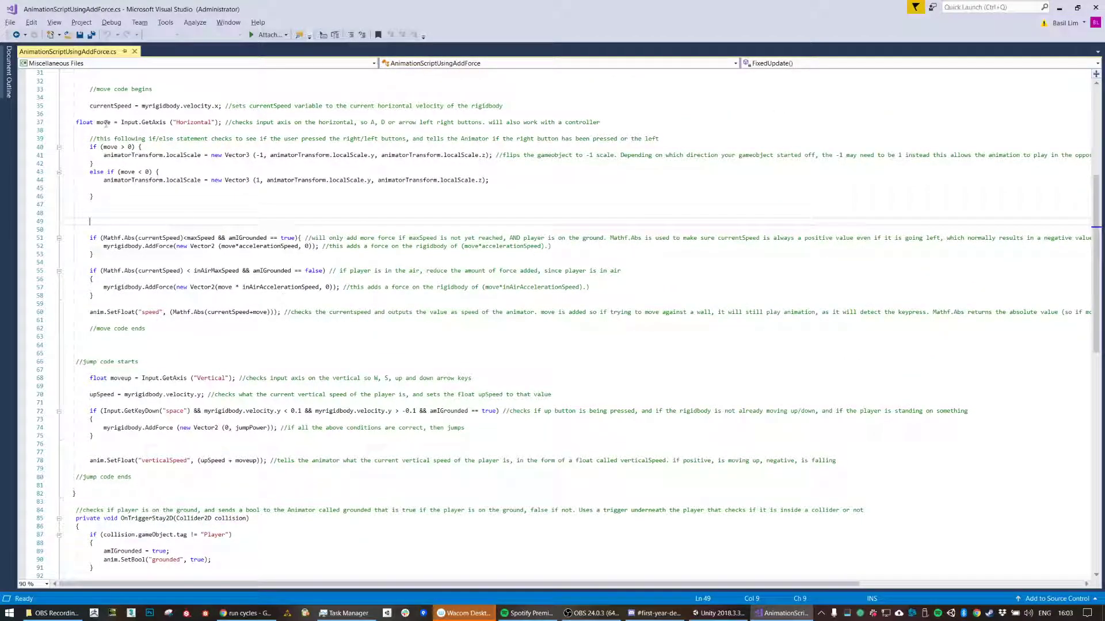
{"action": "scroll", "coordinate": [298, 225], "scroll_direction": "down", "scroll_amount": 1}
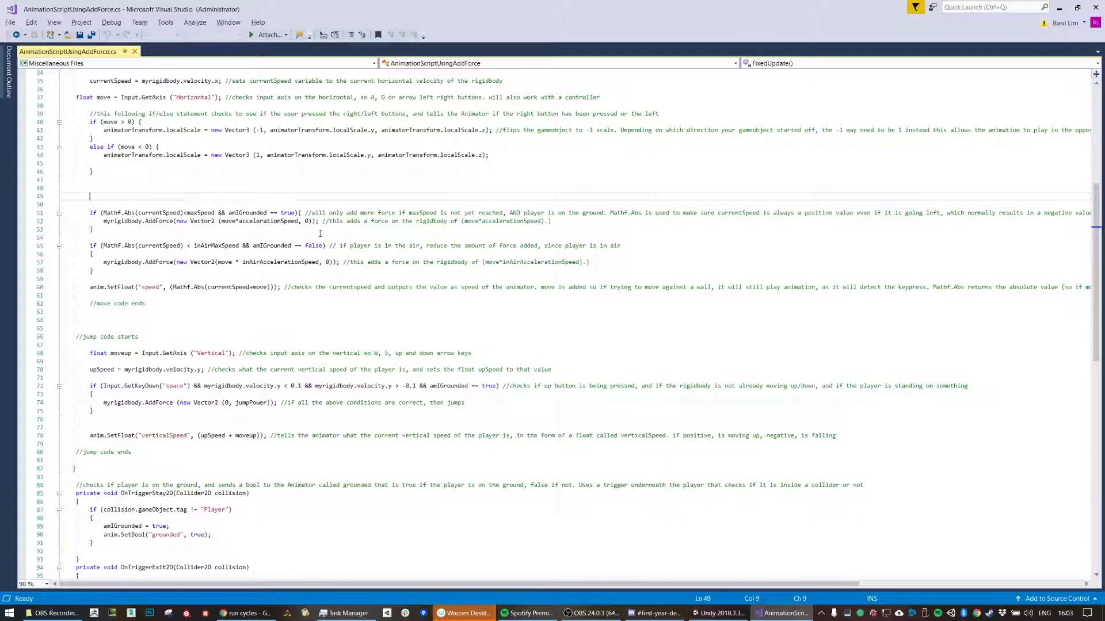
{"action": "scroll", "coordinate": [124, 294], "scroll_direction": "down", "scroll_amount": 1}
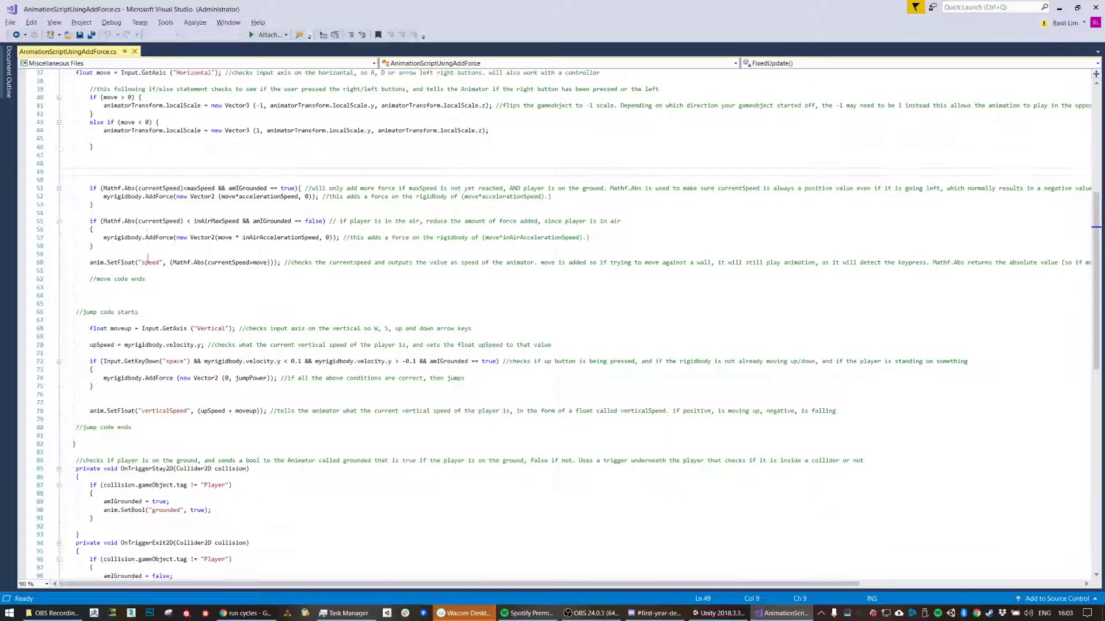
{"action": "scroll", "coordinate": [190, 203], "scroll_direction": "down", "scroll_amount": 2}
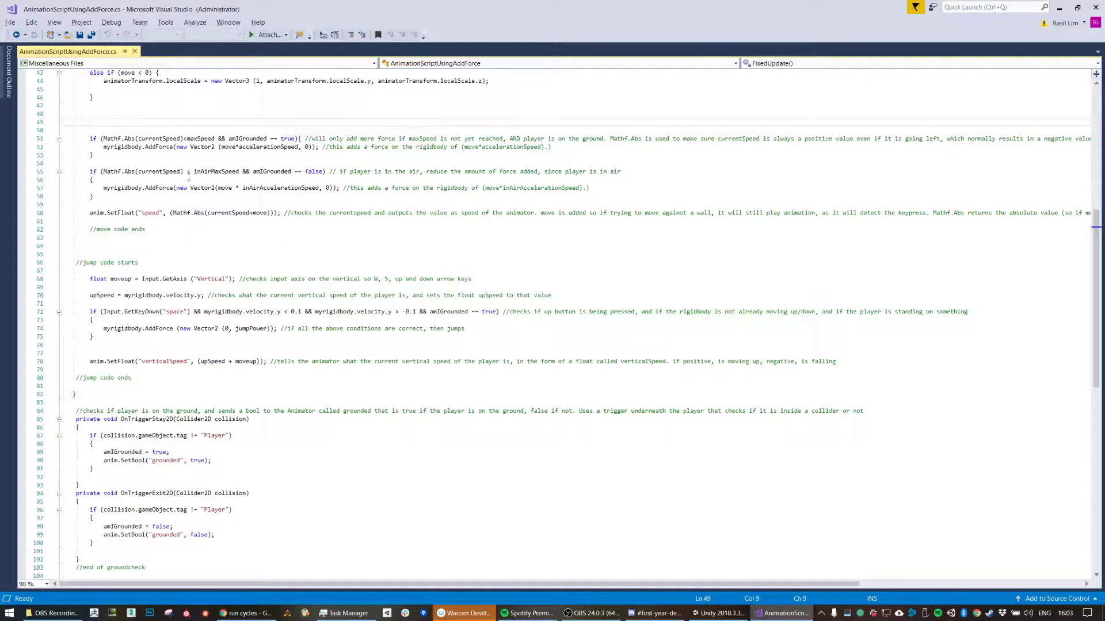
Step: Examine the anim.SetFloat("speed") line, highlighting its method, parameter name, Mathf.Abs(currentSpeed+move) value and explanatory comment
{"action": "left_click", "coordinate": [90, 214]}
{"action": "left_click_drag", "start_coordinate": [90, 214], "coordinate": [119, 219]}
{"action": "left_click", "coordinate": [119, 219]}
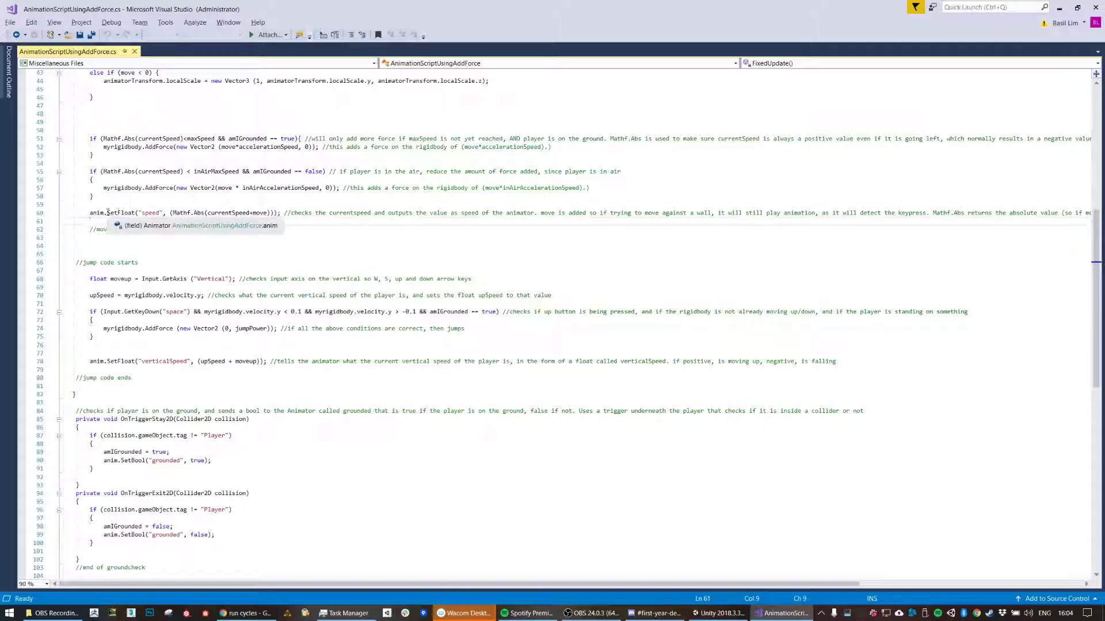
{"action": "left_click_drag", "start_coordinate": [107, 213], "coordinate": [128, 214]}
{"action": "left_click_drag", "start_coordinate": [141, 213], "coordinate": [154, 218]}
{"action": "left_click", "coordinate": [174, 187]}
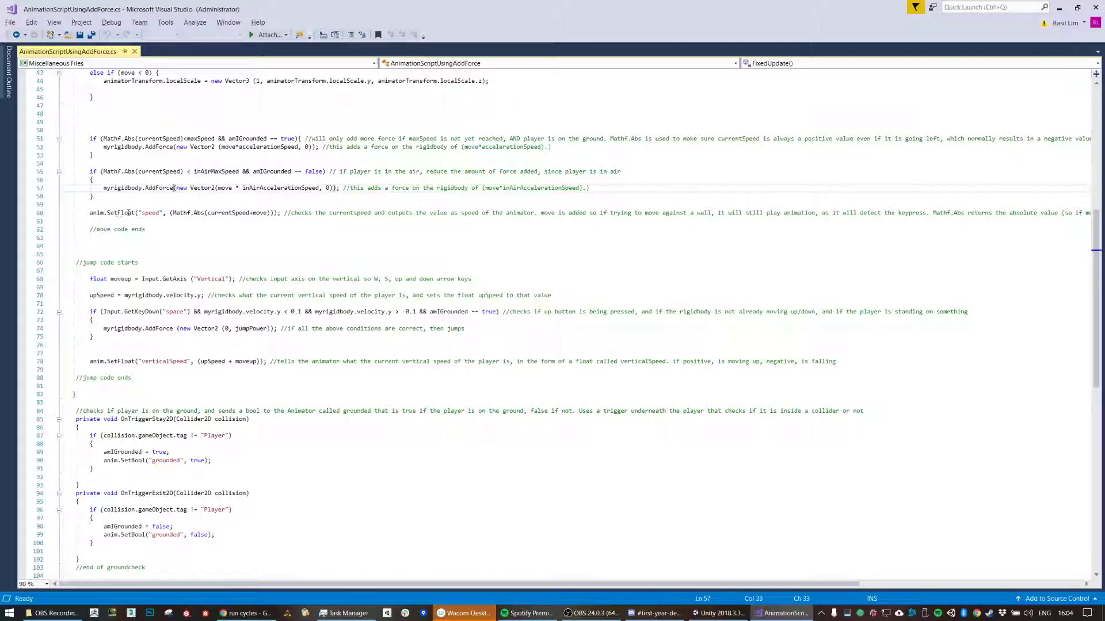
{"action": "left_click_drag", "start_coordinate": [139, 213], "coordinate": [161, 213]}
{"action": "left_click", "coordinate": [167, 189]}
{"action": "left_click_drag", "start_coordinate": [170, 213], "coordinate": [269, 219]}
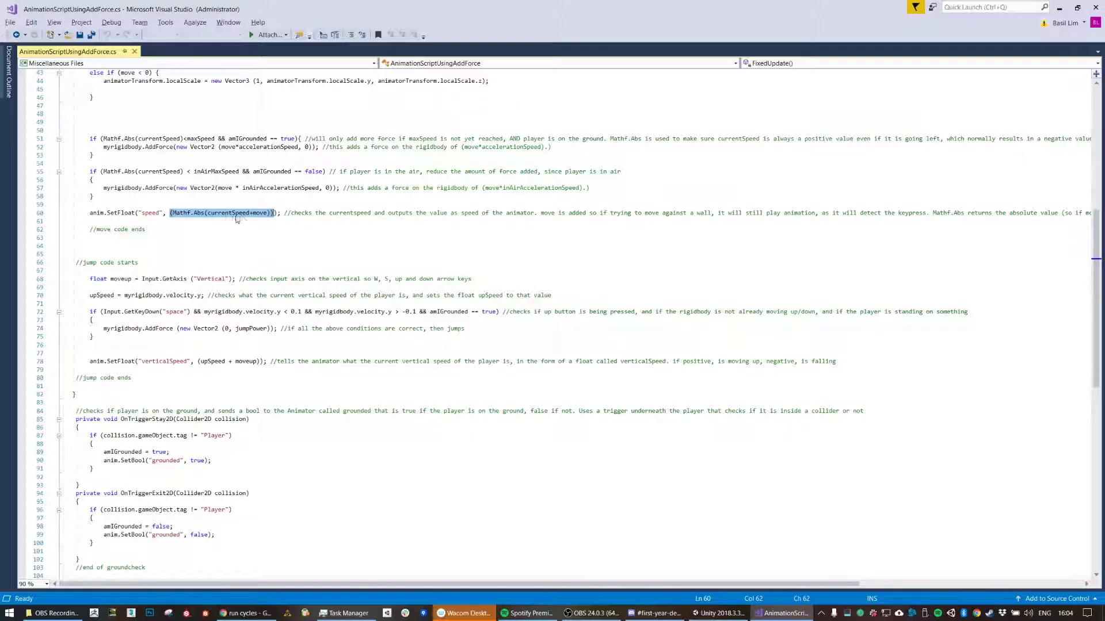
{"action": "left_click", "coordinate": [199, 230]}
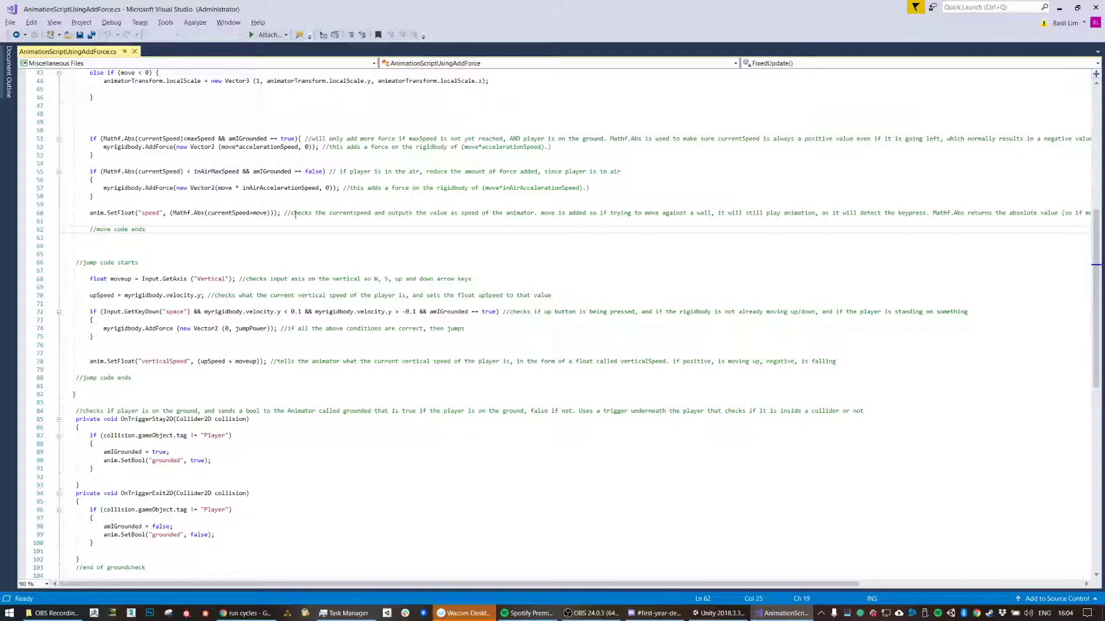
{"action": "left_click_drag", "start_coordinate": [291, 213], "coordinate": [537, 214]}
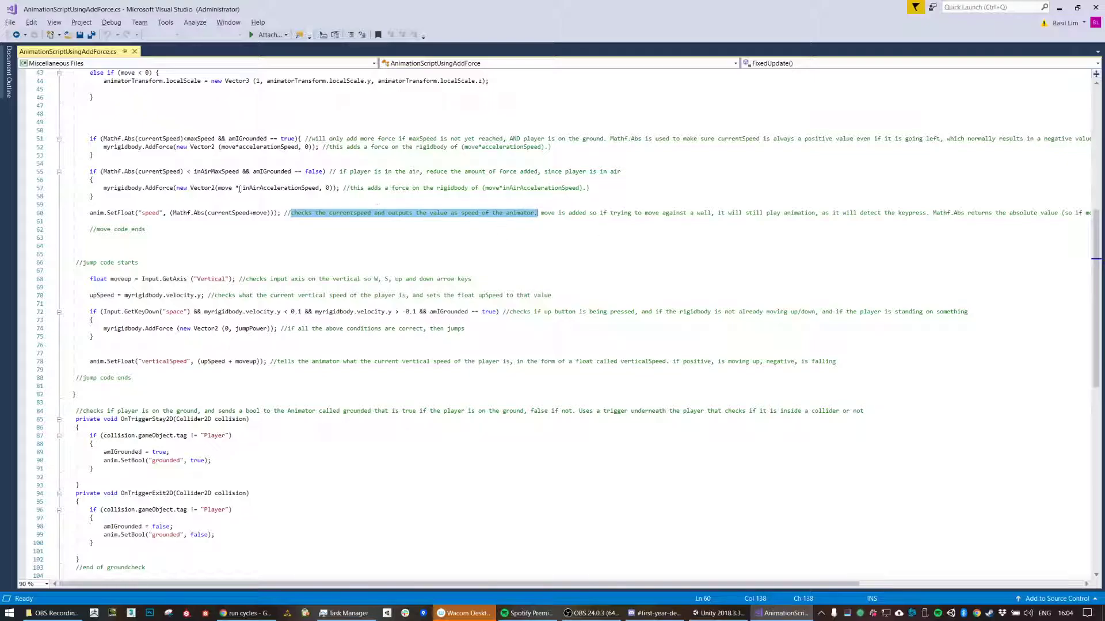
Step: Examine the jump code's space key condition and highlight the AddForce call that applies jumpPower
{"action": "scroll", "coordinate": [305, 219], "scroll_direction": "down", "scroll_amount": 1}
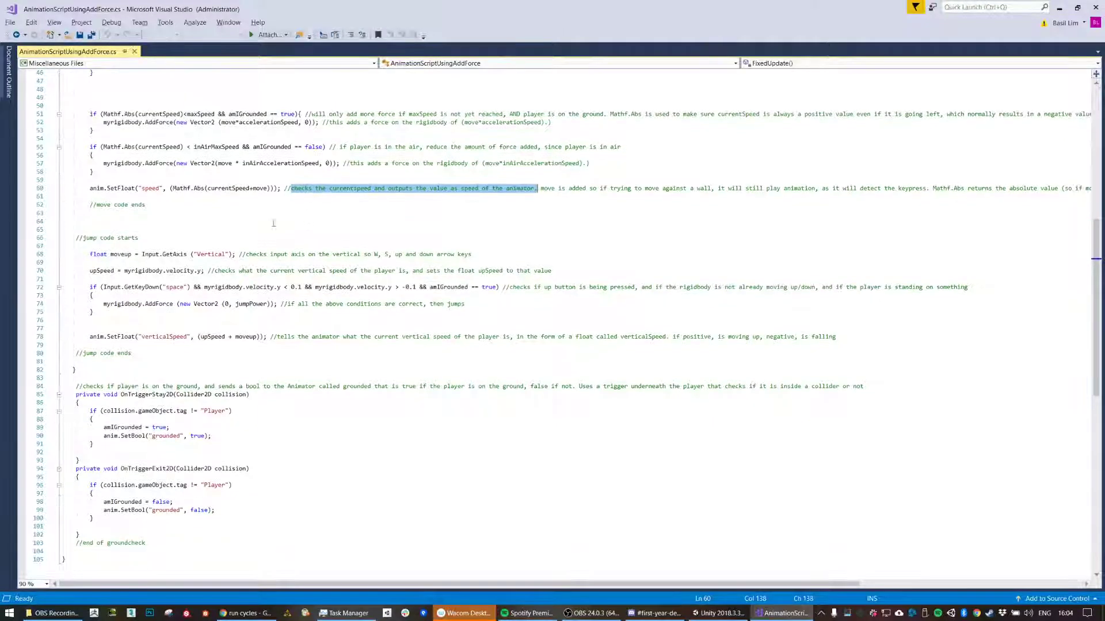
{"action": "scroll", "coordinate": [124, 189], "scroll_direction": "down", "scroll_amount": 2}
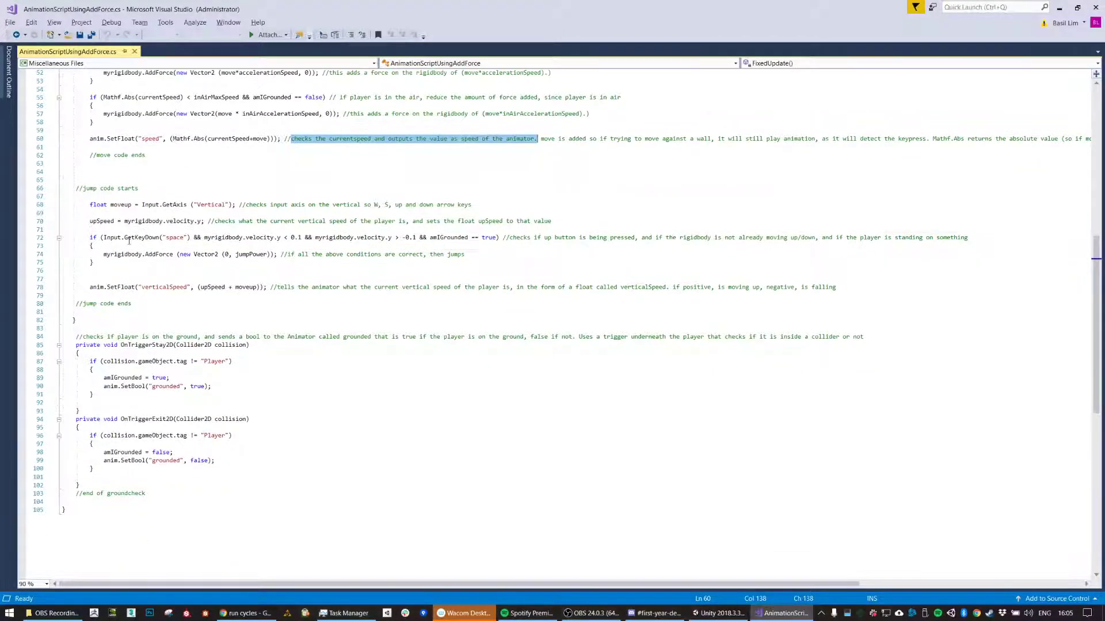
{"action": "scroll", "coordinate": [123, 188], "scroll_direction": "down", "scroll_amount": 1}
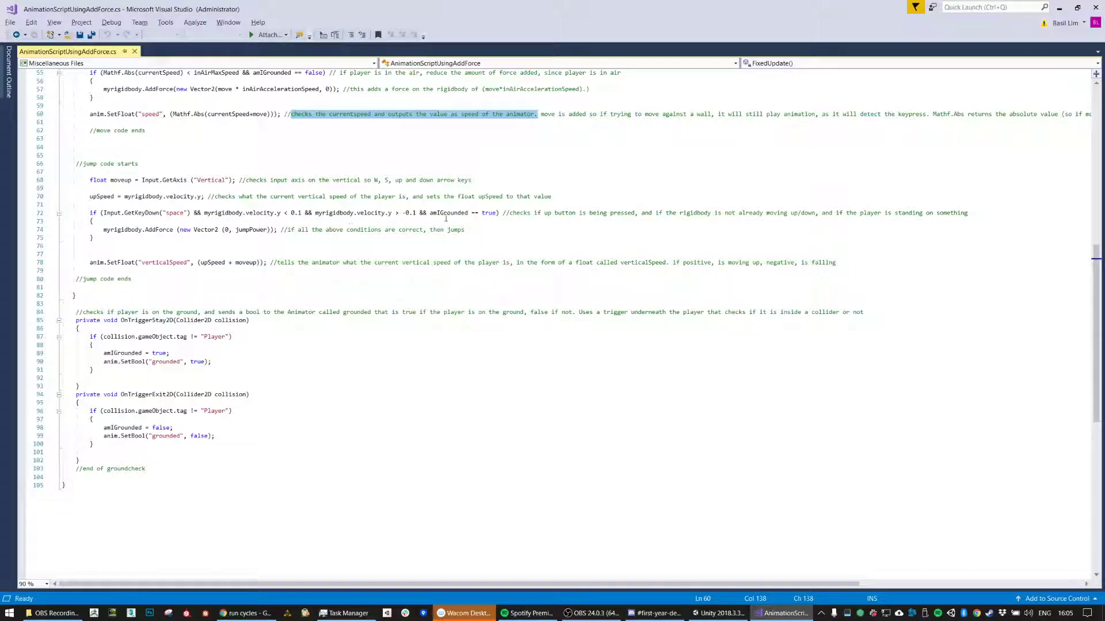
{"action": "left_click_drag", "start_coordinate": [103, 230], "coordinate": [270, 233]}
{"action": "left_click", "coordinate": [284, 245]}
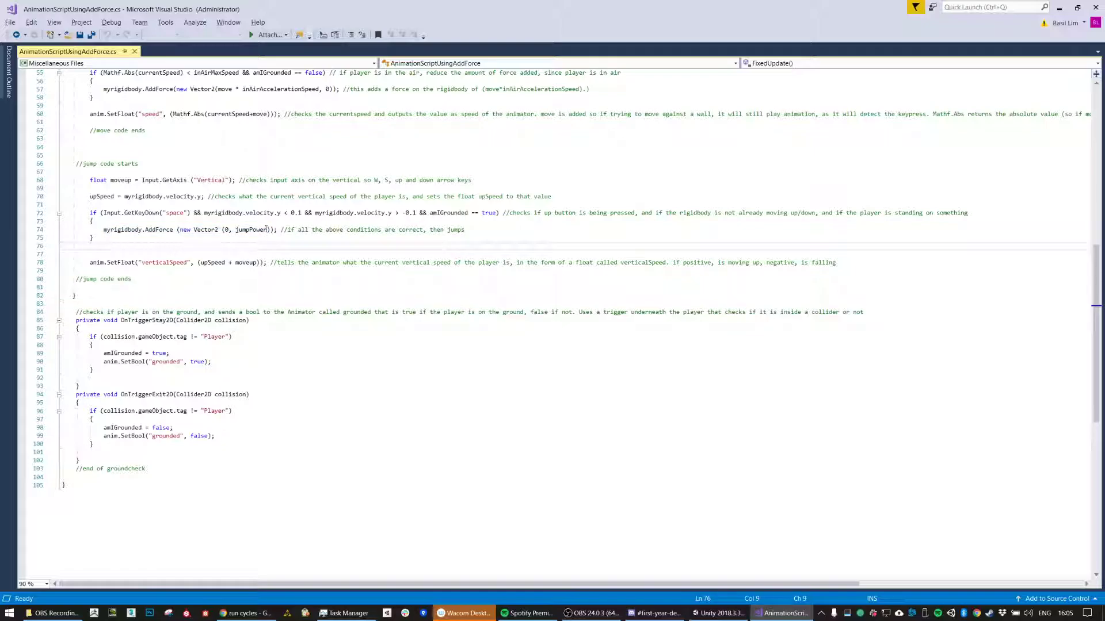
Step: Examine the anim.SetFloat line that passes upSpeed + moveup to the verticalSpeed parameter
{"action": "scroll", "coordinate": [297, 267], "scroll_direction": "down", "scroll_amount": 1}
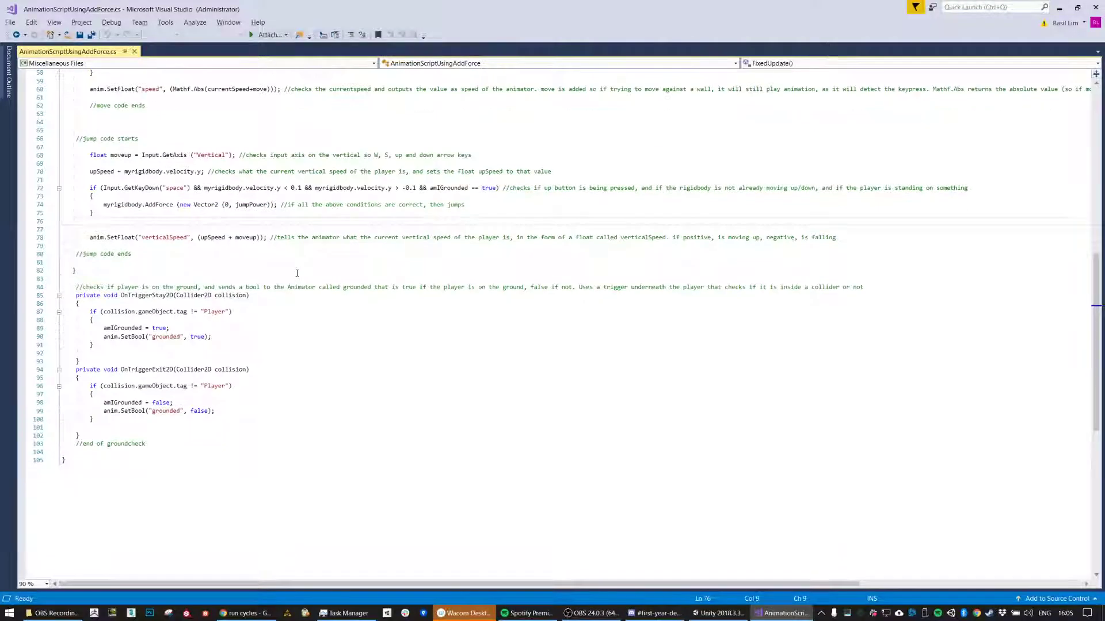
{"action": "left_click_drag", "start_coordinate": [143, 238], "coordinate": [185, 242]}
{"action": "left_click", "coordinate": [105, 238]}
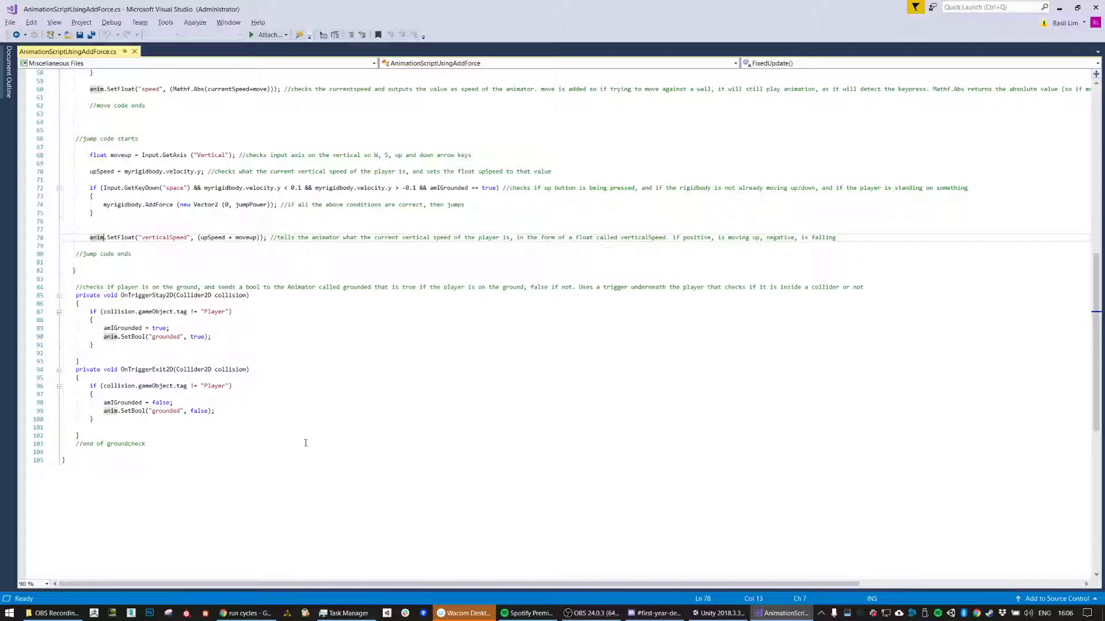
Step: Examine the OnTriggerStay2D and OnTriggerExit2D ground check functions by highlighting them together
{"action": "scroll", "coordinate": [223, 254], "scroll_direction": "down", "scroll_amount": 2}
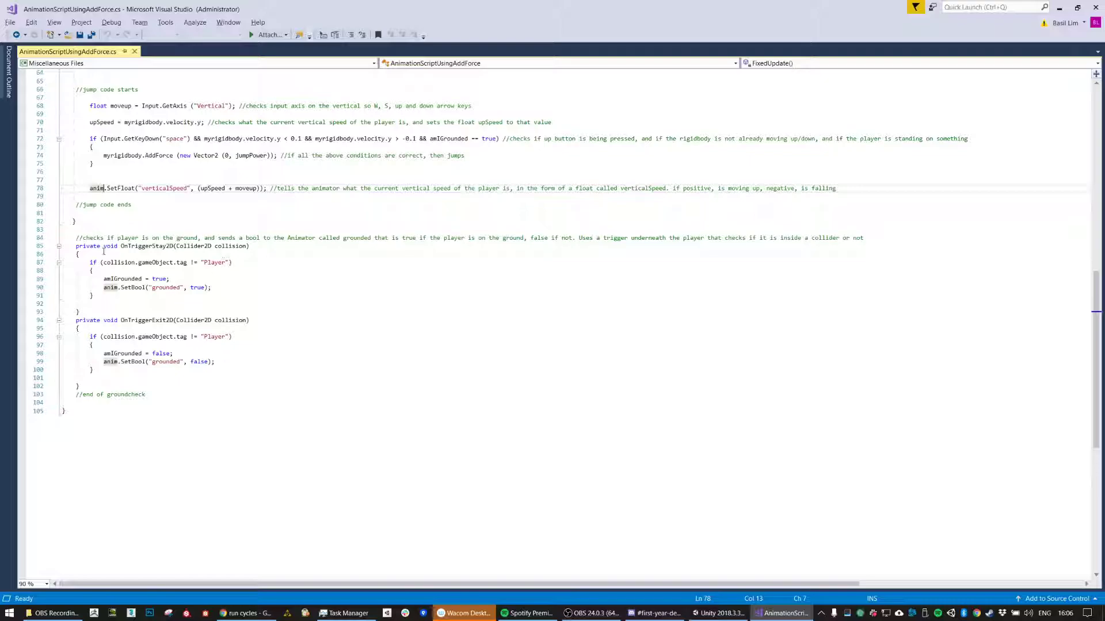
{"action": "left_click_drag", "start_coordinate": [76, 246], "coordinate": [281, 380]}
{"action": "left_click", "coordinate": [370, 345]}
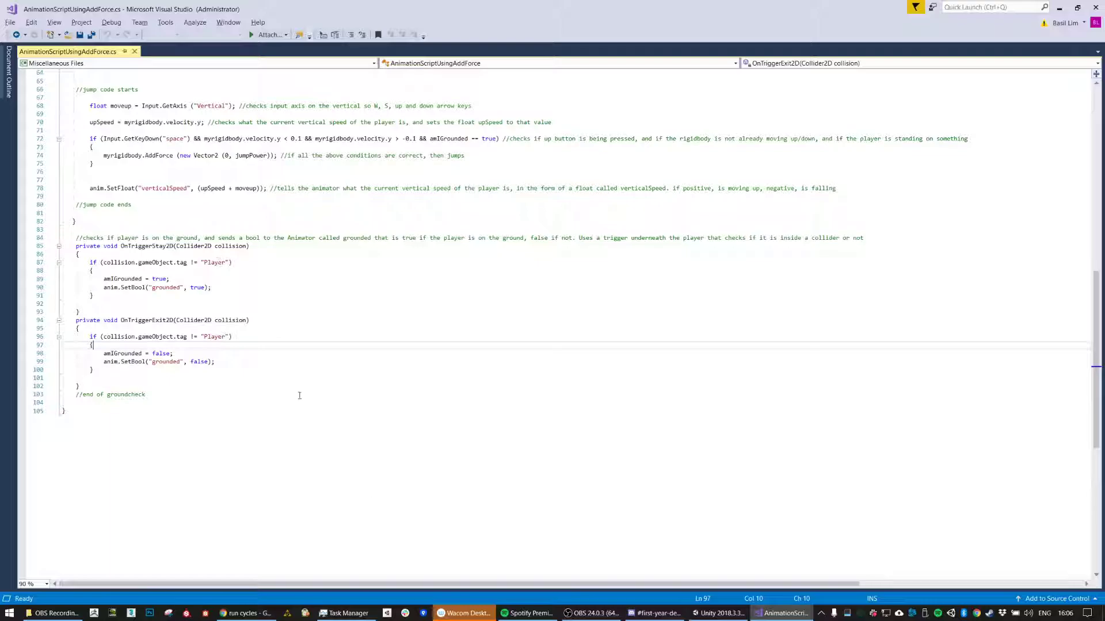
Step: Inspect the PlayerCodeandPhysicsv2 components in Unity, then return to Visual Studio and highlight anim.SetBool in OnTriggerStay2D
{"action": "left_click", "coordinate": [719, 614]}
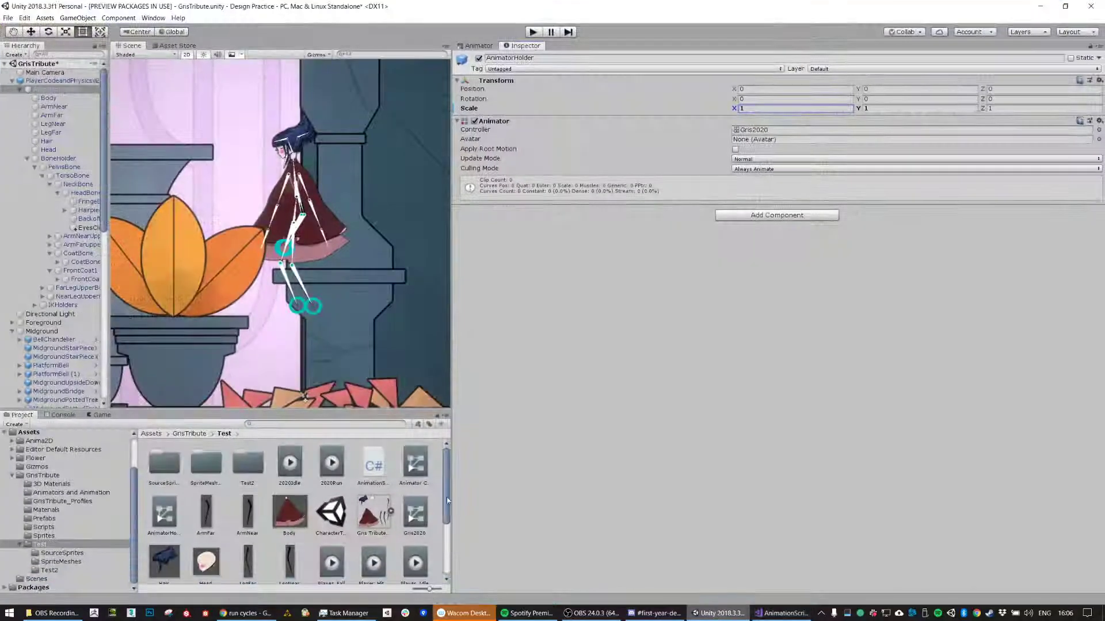
{"action": "left_click", "coordinate": [48, 81]}
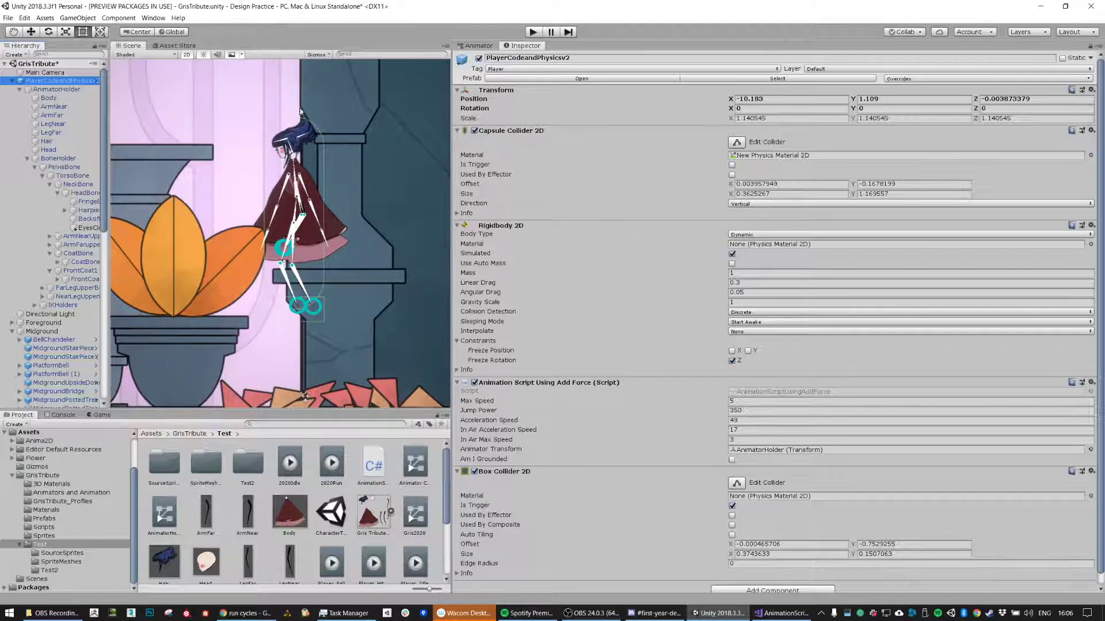
{"action": "left_click", "coordinate": [785, 613]}
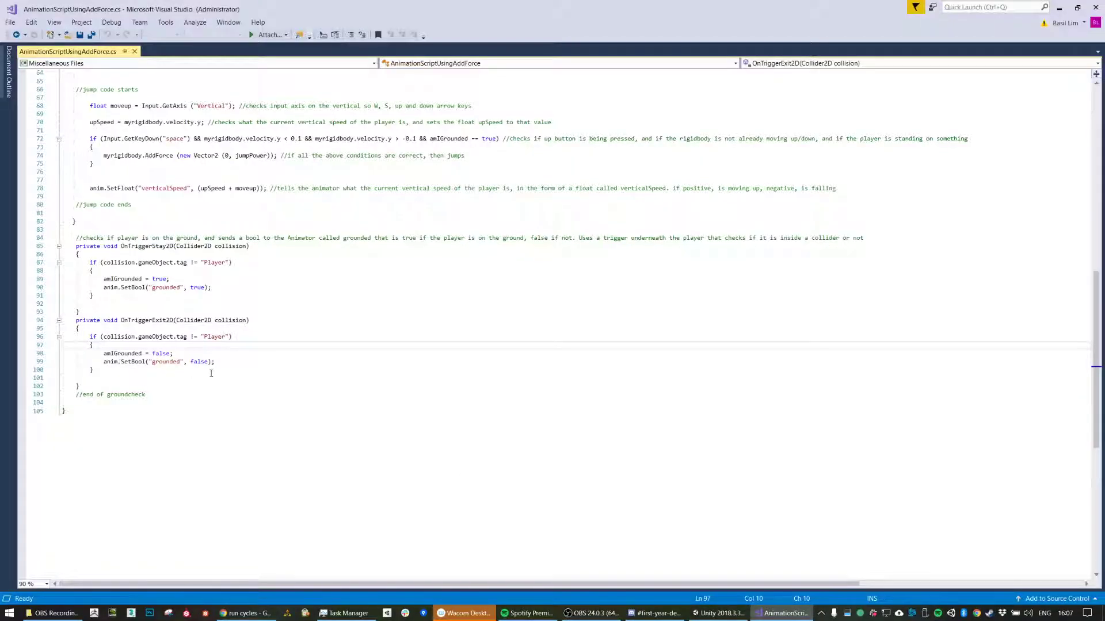
{"action": "left_click_drag", "start_coordinate": [103, 288], "coordinate": [145, 287]}
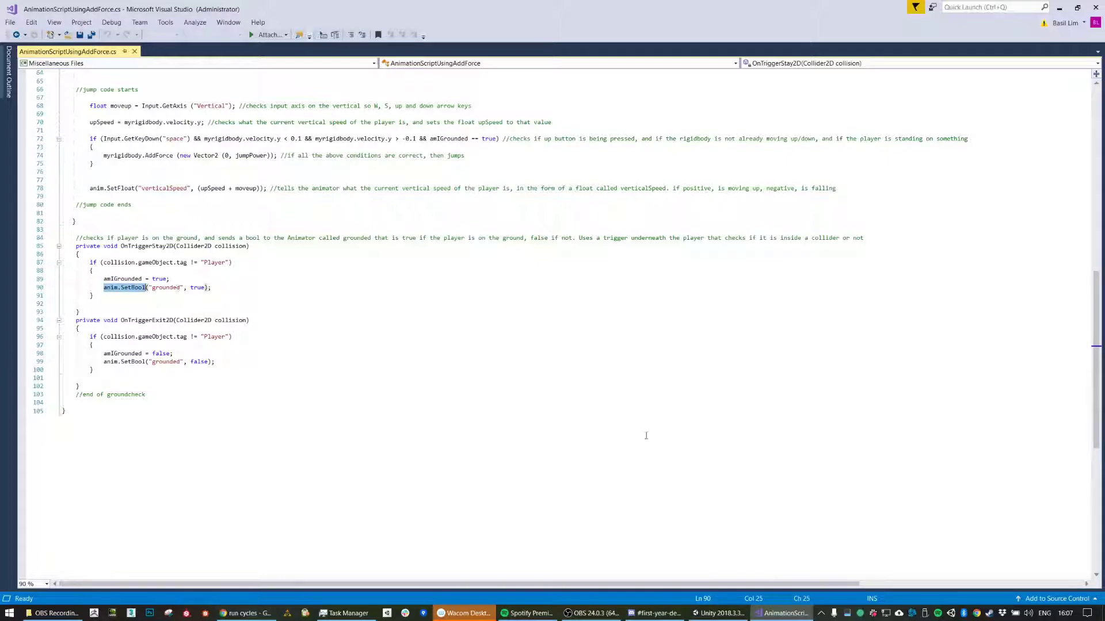
Step: Switch to Unity, open the Animator graph and move the Player_Idlev2 state up and away from the walk and run states
{"action": "left_click", "coordinate": [718, 614]}
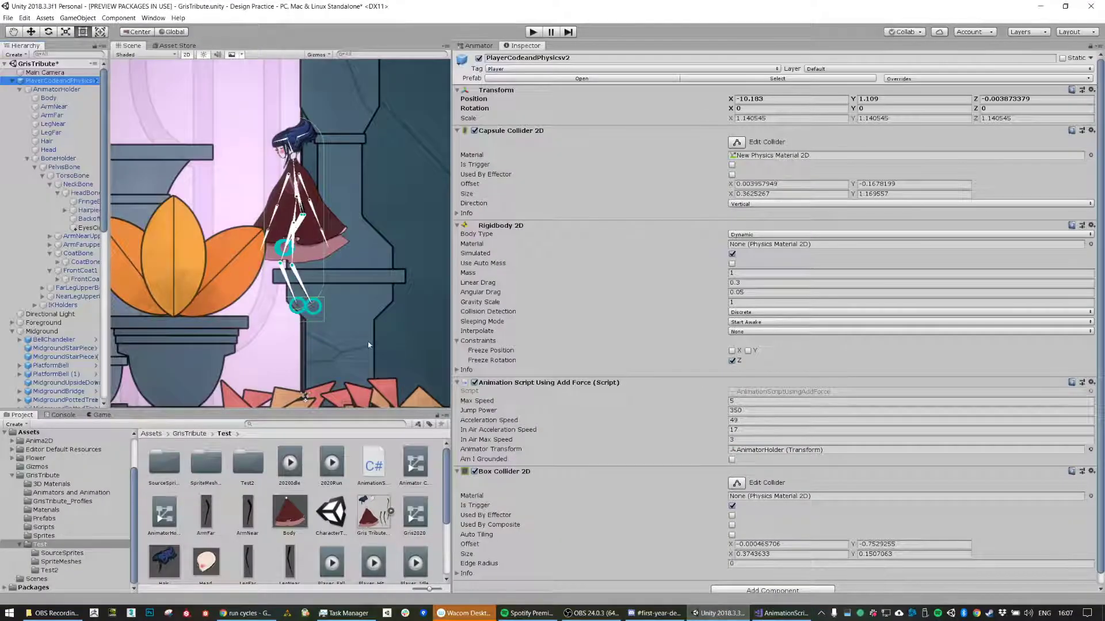
{"action": "left_click", "coordinate": [477, 46]}
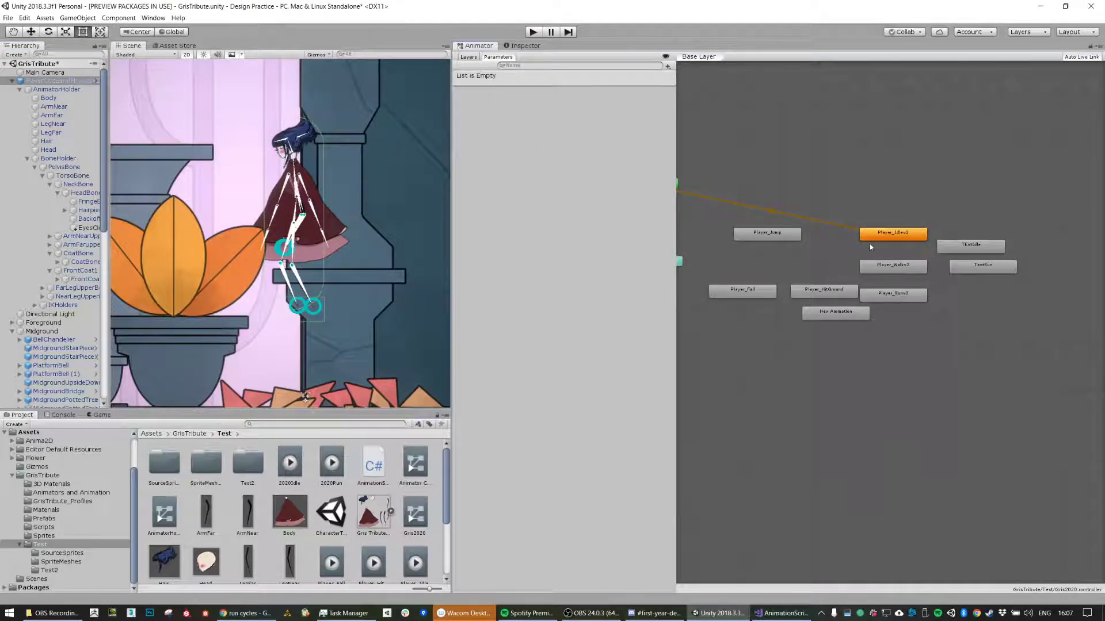
{"action": "middle_click_drag", "start_coordinate": [869, 245], "coordinate": [893, 241]}
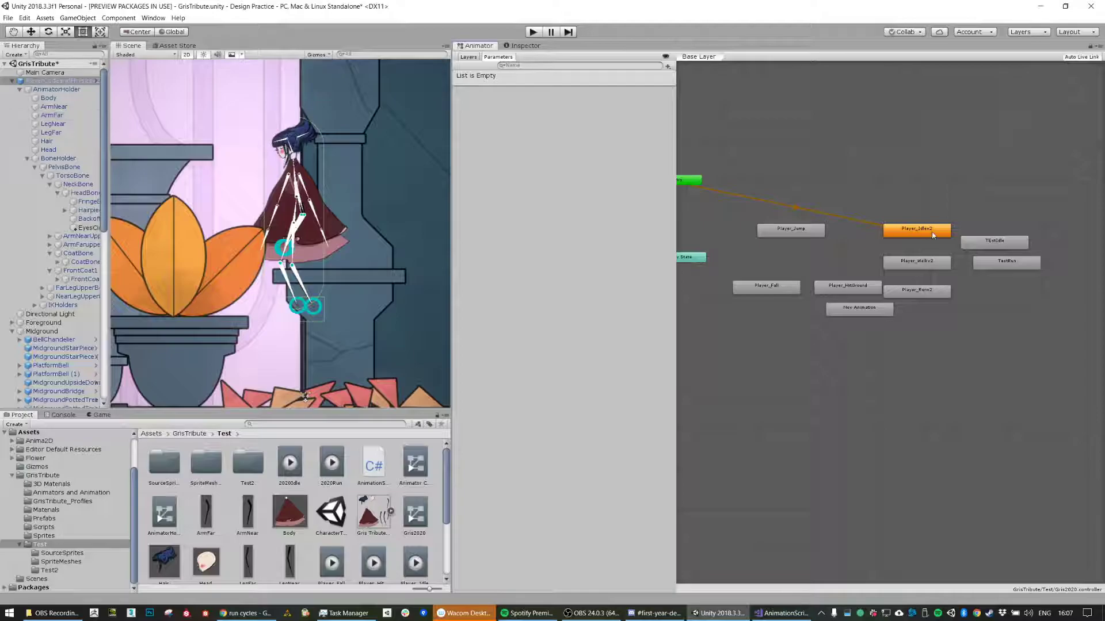
{"action": "right_click", "coordinate": [932, 234]}
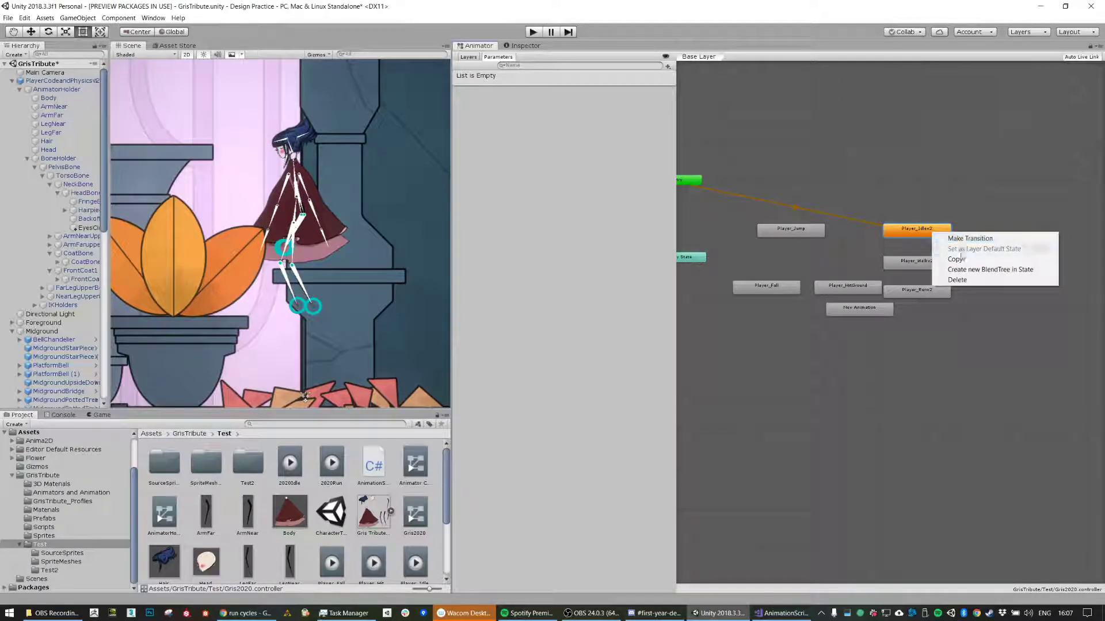
{"action": "left_click", "coordinate": [944, 211]}
{"action": "left_click_drag", "start_coordinate": [930, 234], "coordinate": [866, 205]}
Step: Delete the TestIdle, TestRun and New Animation states from the Animator graph and reposition the Player_Walkv2 state
{"action": "left_click_drag", "start_coordinate": [997, 213], "coordinate": [1037, 312]}
{"action": "key", "text": "Delete"}
{"action": "left_click", "coordinate": [866, 311]}
{"action": "key", "text": "Delete"}
{"action": "left_click_drag", "start_coordinate": [910, 266], "coordinate": [930, 237]}
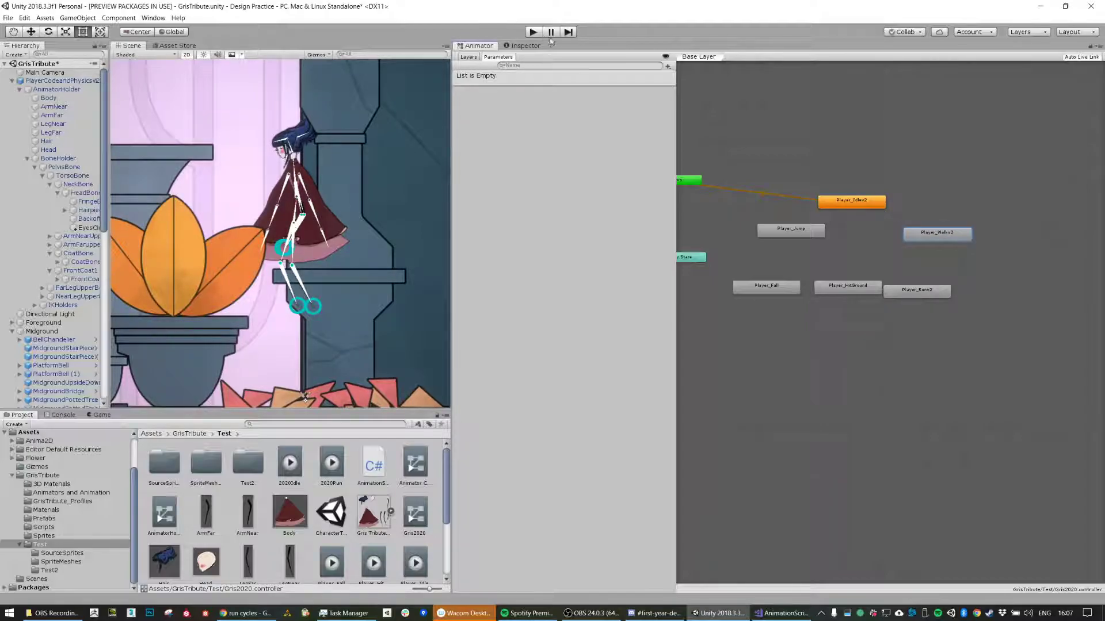
Step: Run the scene, move the player back and forth to test its animation, and stop play mode
{"action": "left_click", "coordinate": [533, 32]}
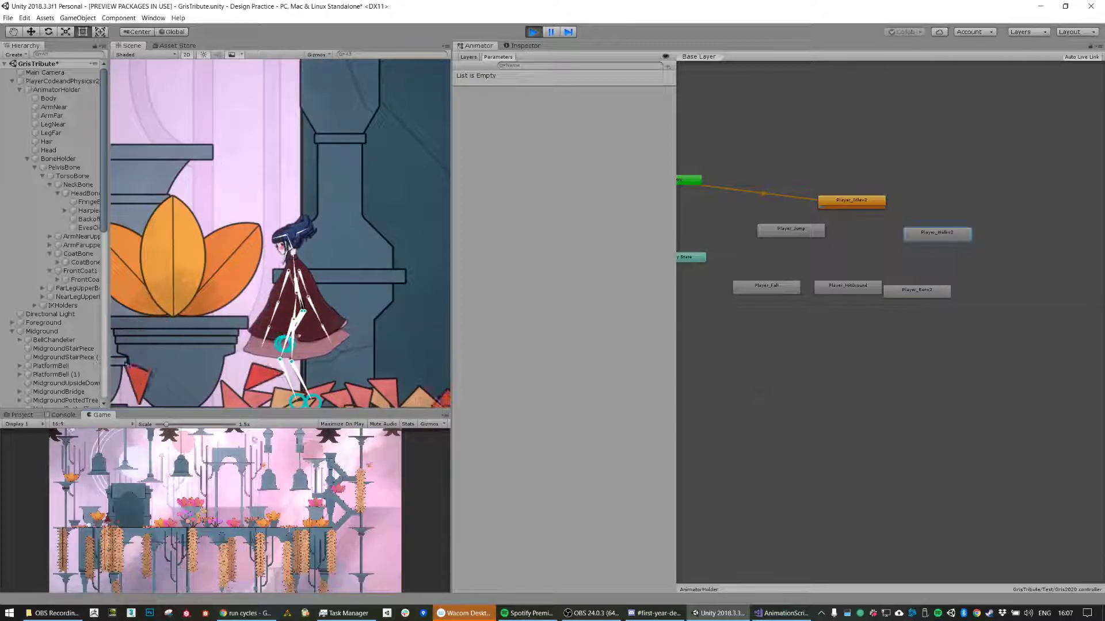
{"action": "key", "text": "a"}
{"action": "key", "text": "d"}
{"action": "key", "text": "a"}
{"action": "key", "text": "d"}
{"action": "key", "text": "a"}
{"action": "key", "text": "d"}
{"action": "key", "text": "a"}
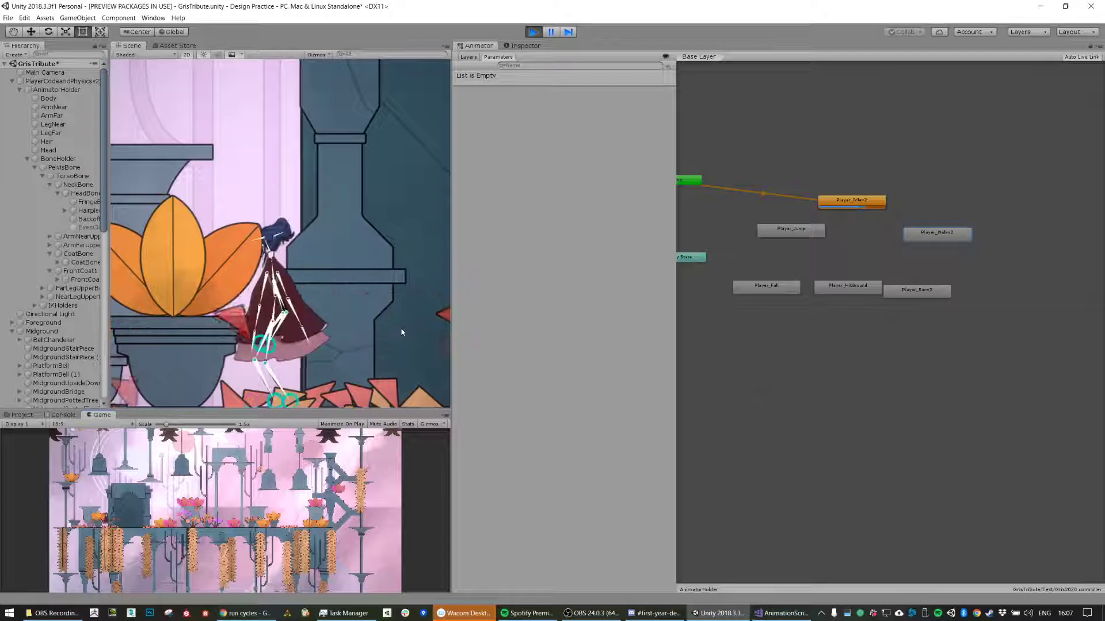
{"action": "key", "text": "a"}
{"action": "key", "text": "d"}
{"action": "key", "text": "a"}
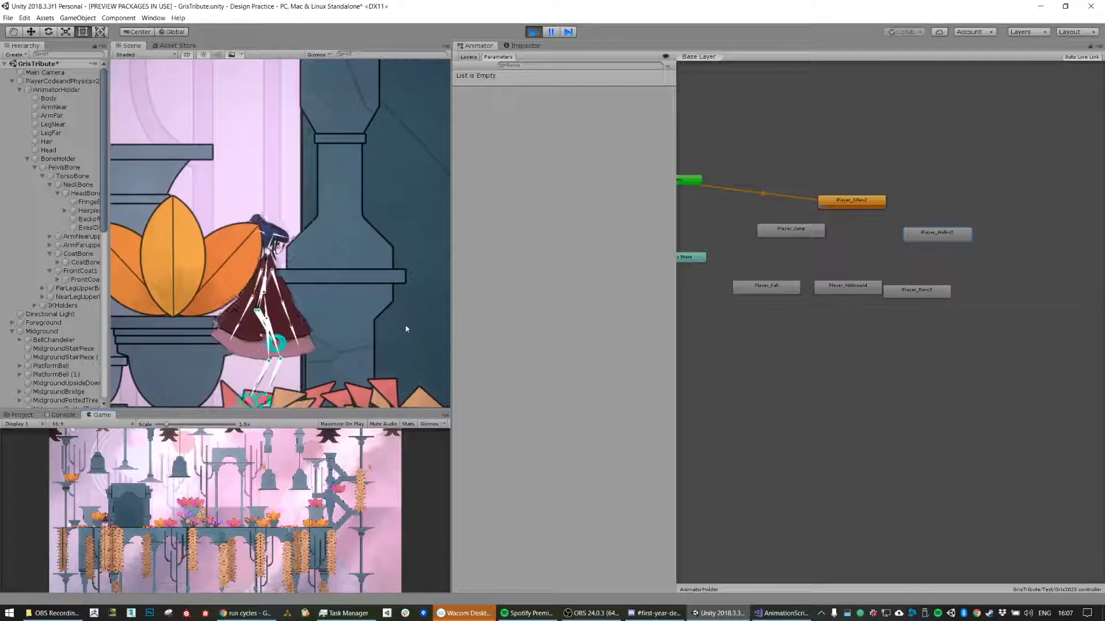
{"action": "key", "text": "ctrl+p"}
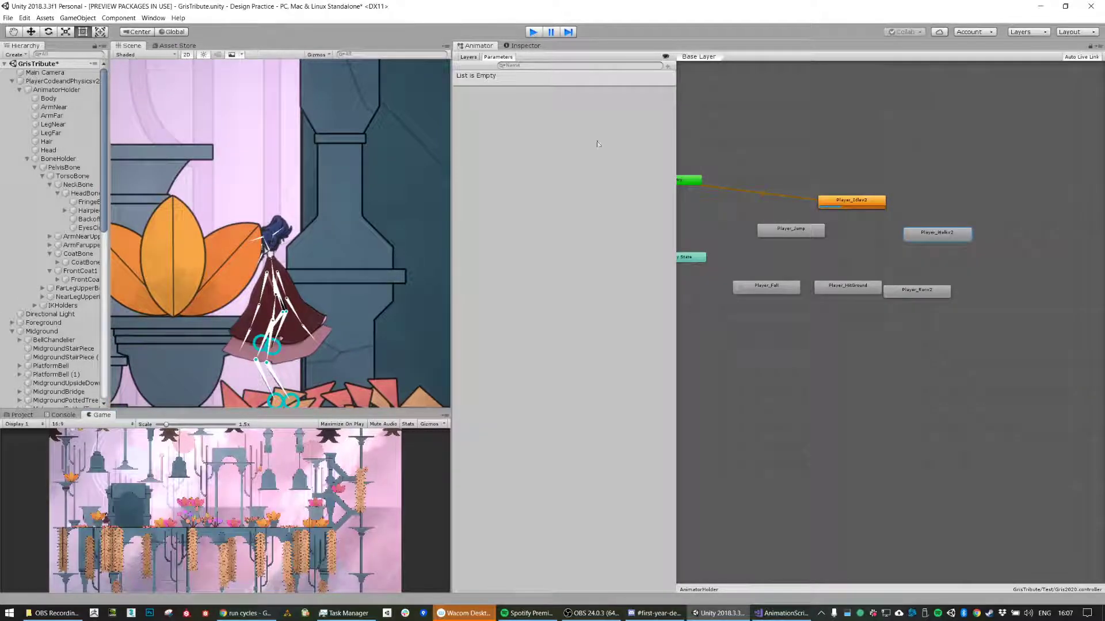
Step: Switch to Visual Studio and highlight the "grounded" string in the anim.SetBool call of OnTriggerExit2D
{"action": "left_click", "coordinate": [782, 613]}
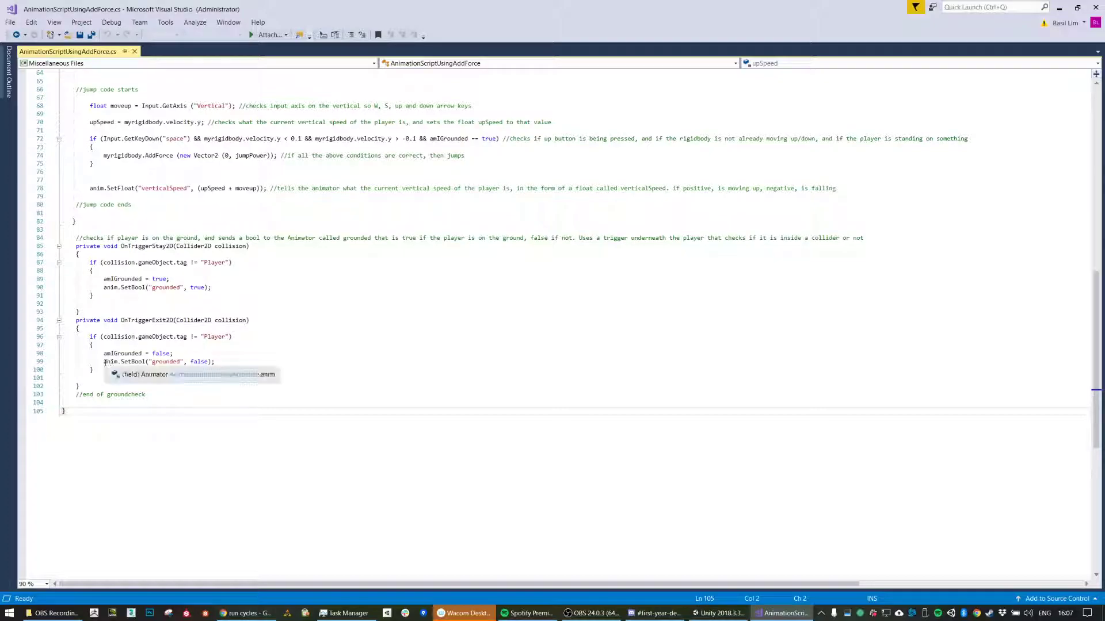
{"action": "left_click_drag", "start_coordinate": [149, 361], "coordinate": [180, 361]}
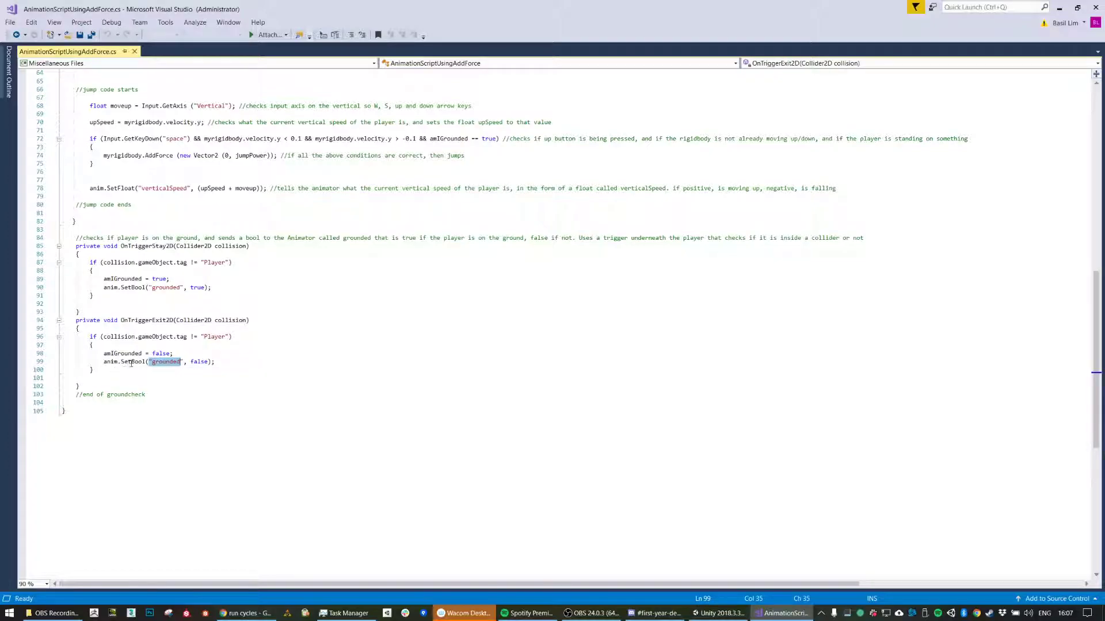
{"action": "key", "text": "Up"}
{"action": "key", "text": "Up"}
{"action": "key", "text": "Up"}
{"action": "key", "text": "Up"}
{"action": "key", "text": "Up"}
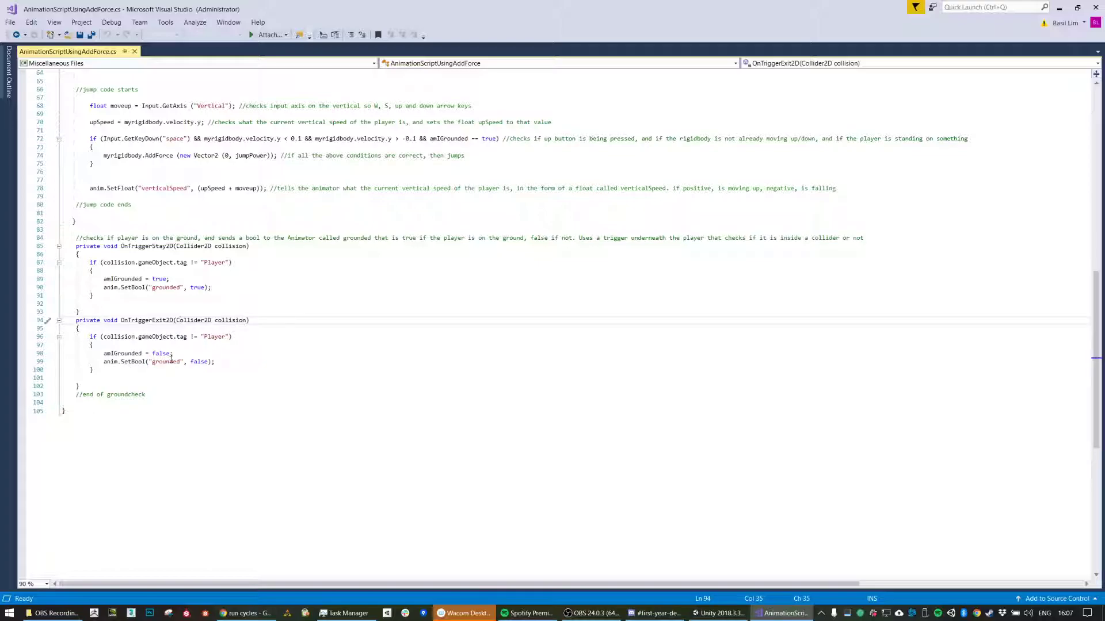
Step: Switch to Unity, add a Bool parameter named grounded to the Animator, and test it with a player jump in play mode
{"action": "key", "text": "alt+Tab"}
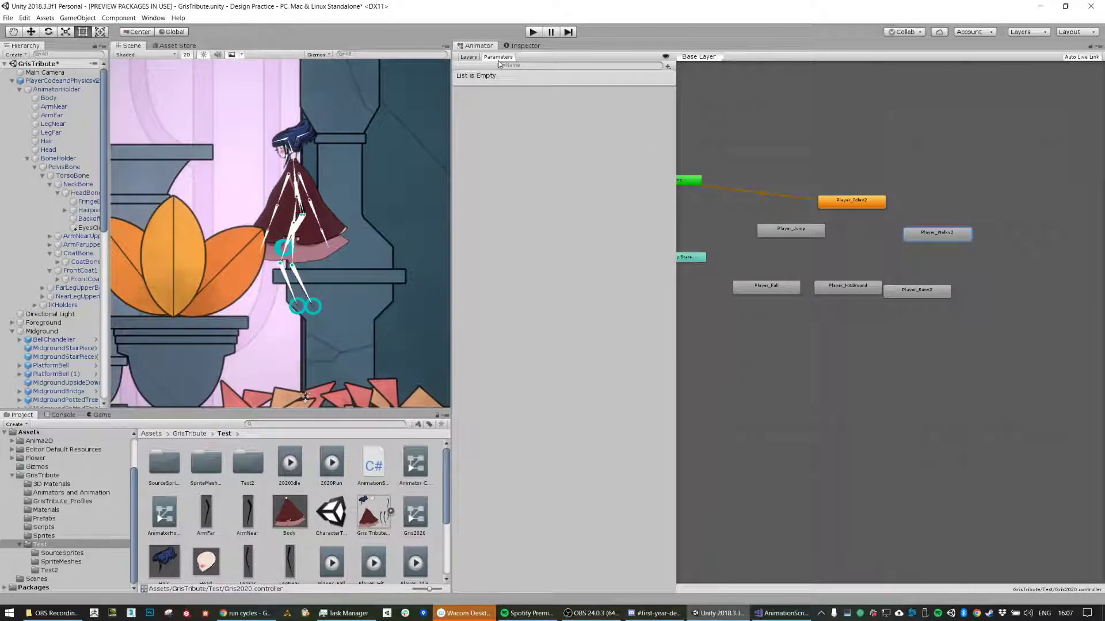
{"action": "left_click", "coordinate": [667, 66]}
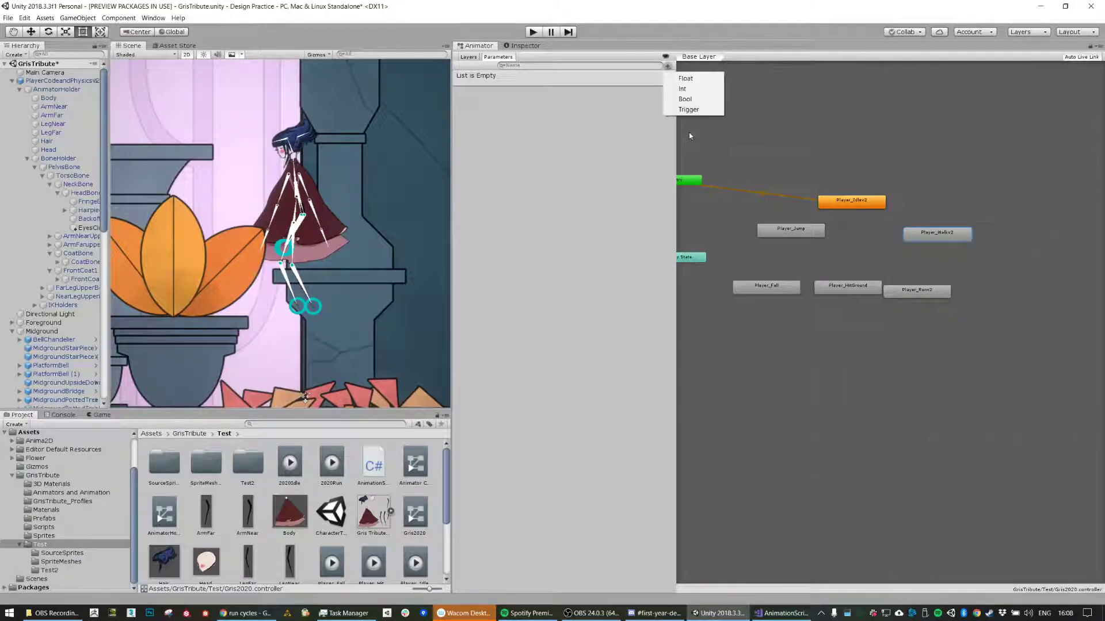
{"action": "left_click", "coordinate": [692, 103]}
{"action": "type", "text": "grounded"}
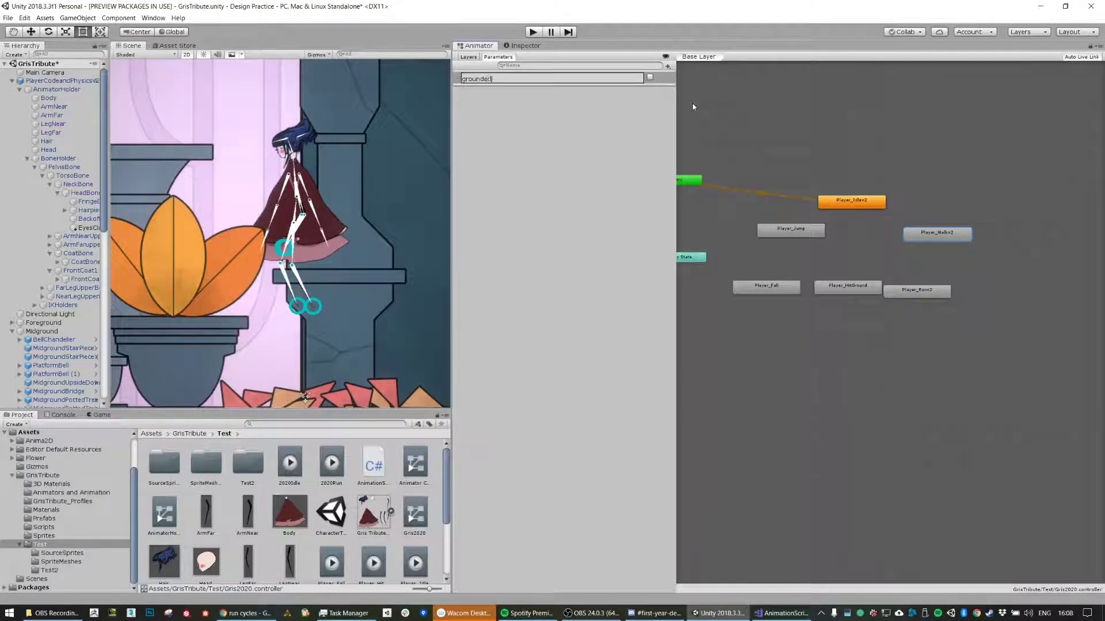
{"action": "key", "text": "Return"}
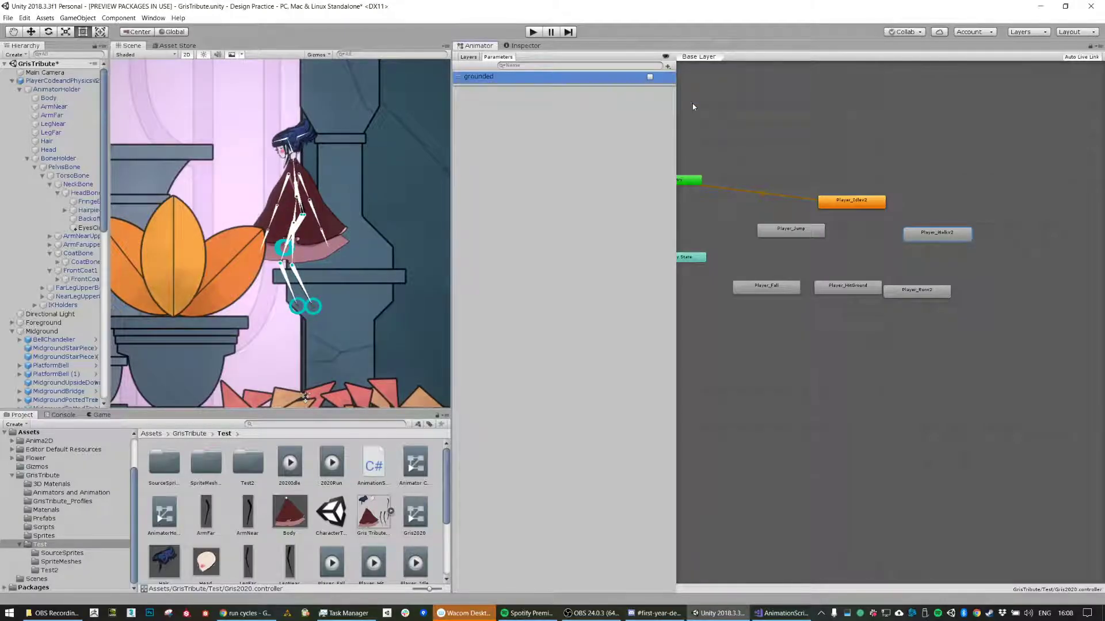
{"action": "left_click", "coordinate": [533, 32]}
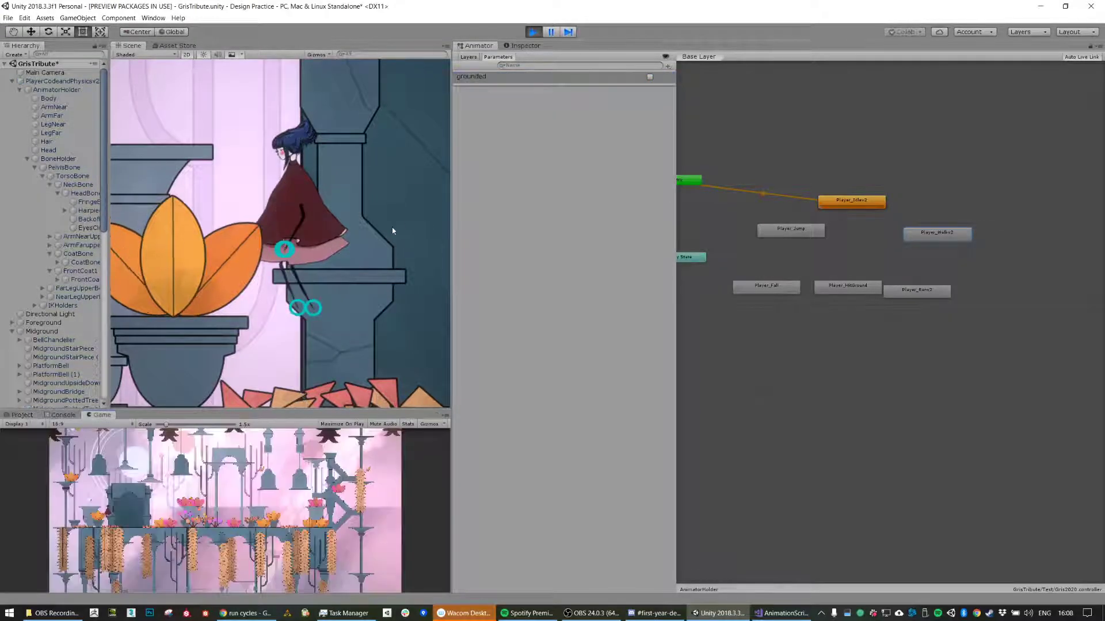
{"action": "key", "text": "space"}
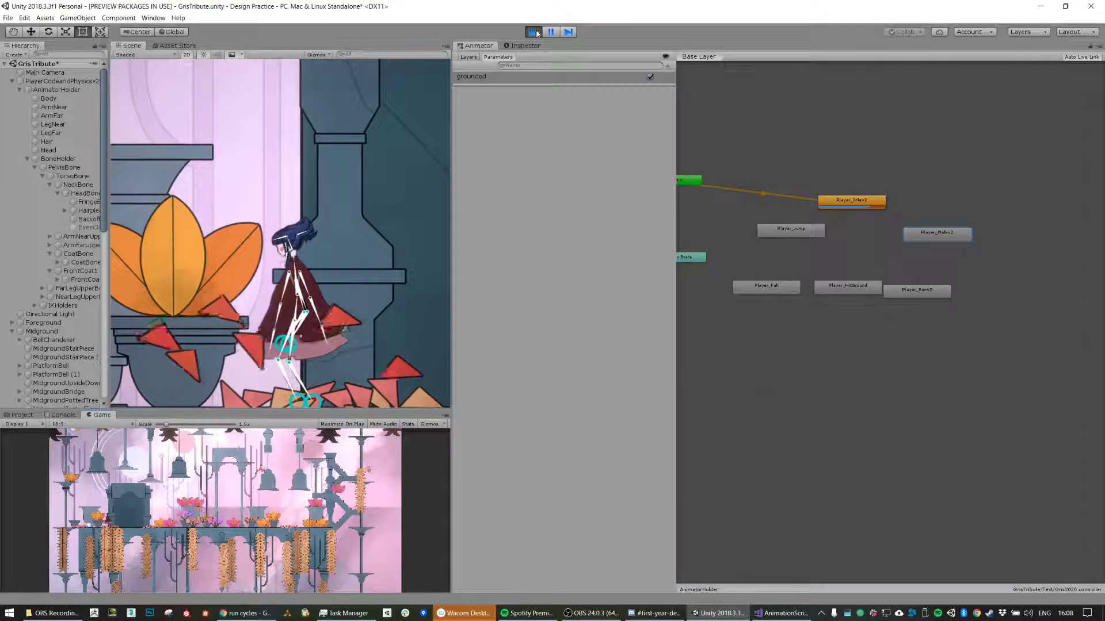
Step: Switch to Visual Studio and examine the move and jump code for the names passed to anim.SetFloat
{"action": "key", "text": "alt+Tab"}
{"action": "scroll", "coordinate": [176, 264], "scroll_direction": "up", "scroll_amount": 8}
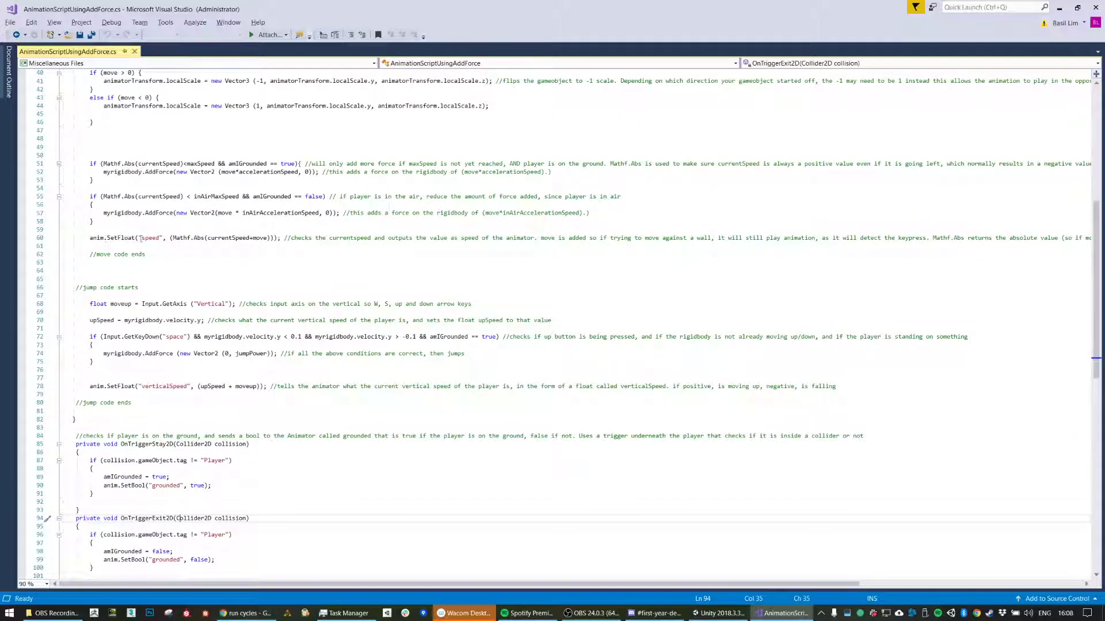
{"action": "key", "text": "alt+Tab"}
{"action": "key", "text": "alt+Tab"}
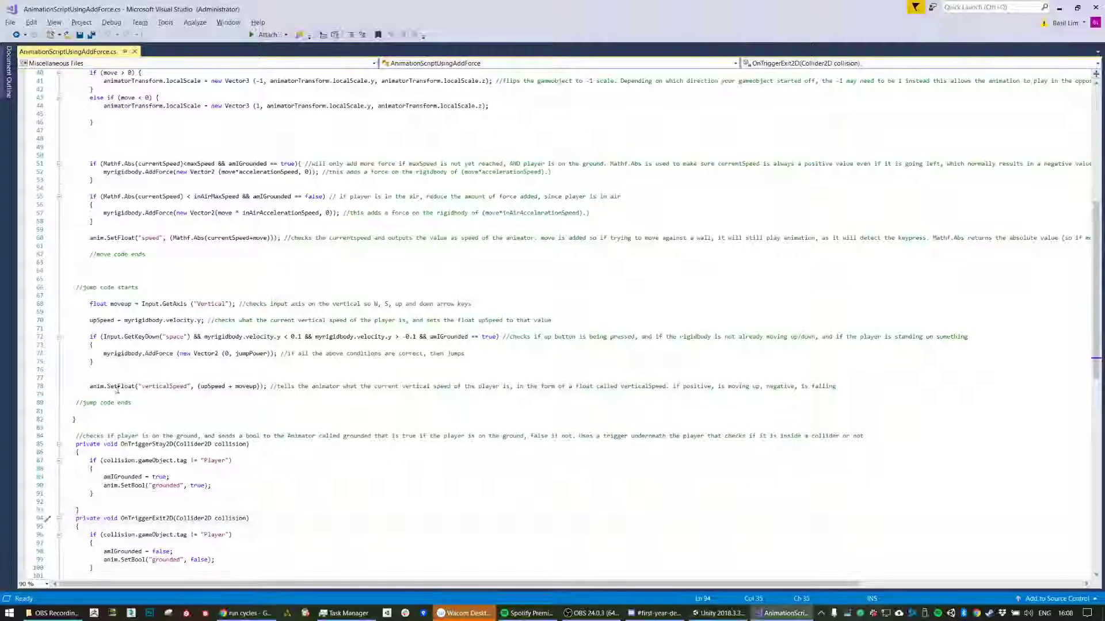
{"action": "scroll", "coordinate": [160, 380], "scroll_direction": "up", "scroll_amount": 4}
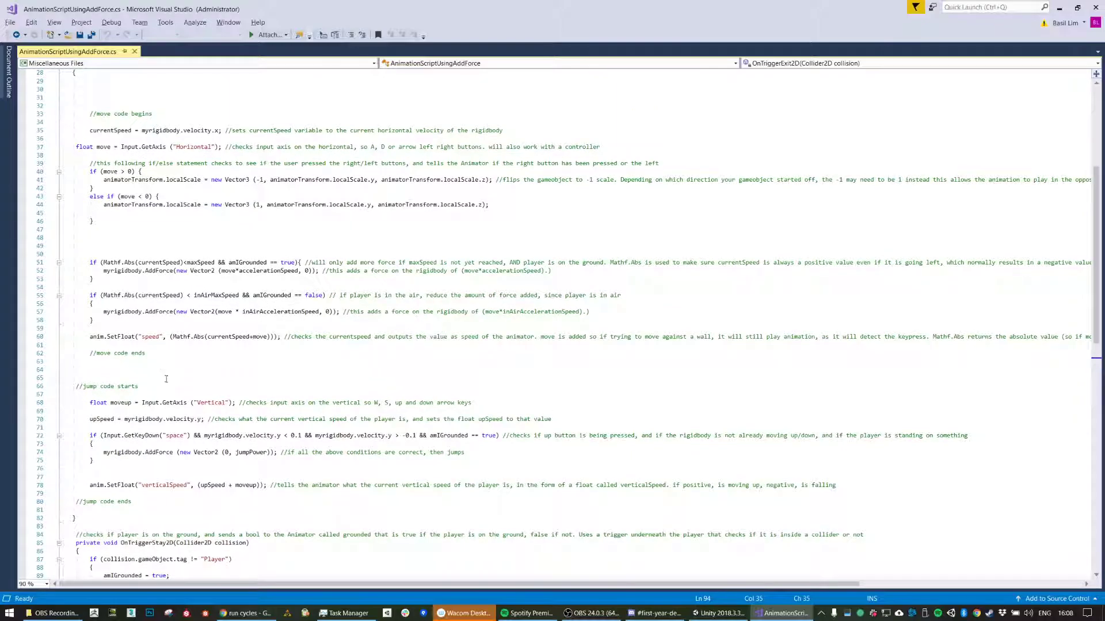
{"action": "scroll", "coordinate": [167, 380], "scroll_direction": "up", "scroll_amount": 9}
{"action": "scroll", "coordinate": [164, 364], "scroll_direction": "down", "scroll_amount": 7}
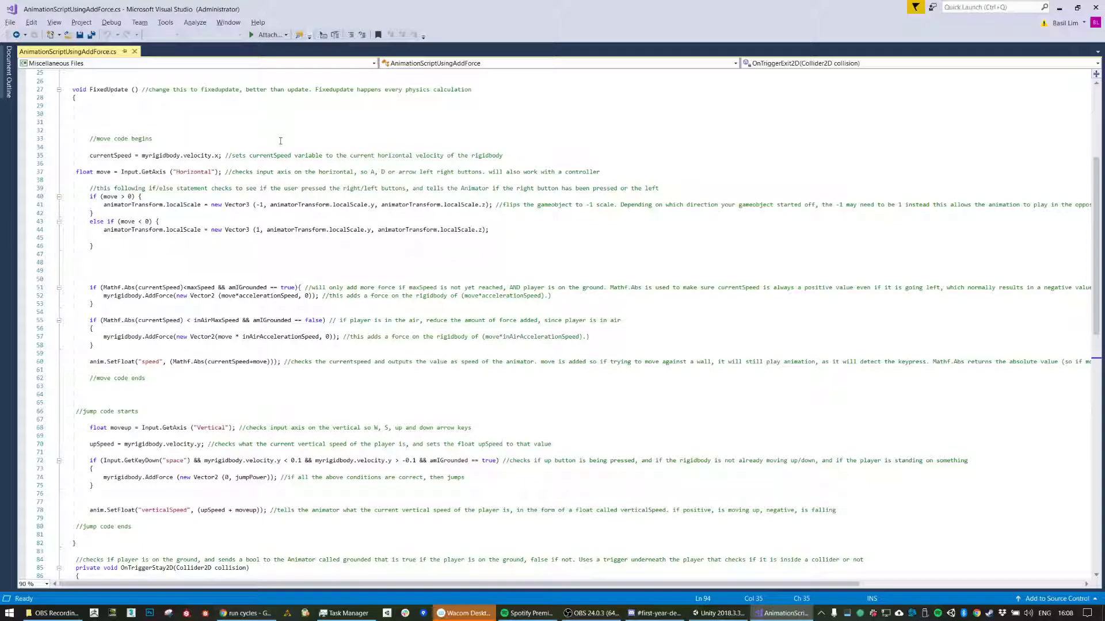
Step: Switch to Unity and add a Float parameter named speed to the Animator
{"action": "key", "text": "alt+Tab"}
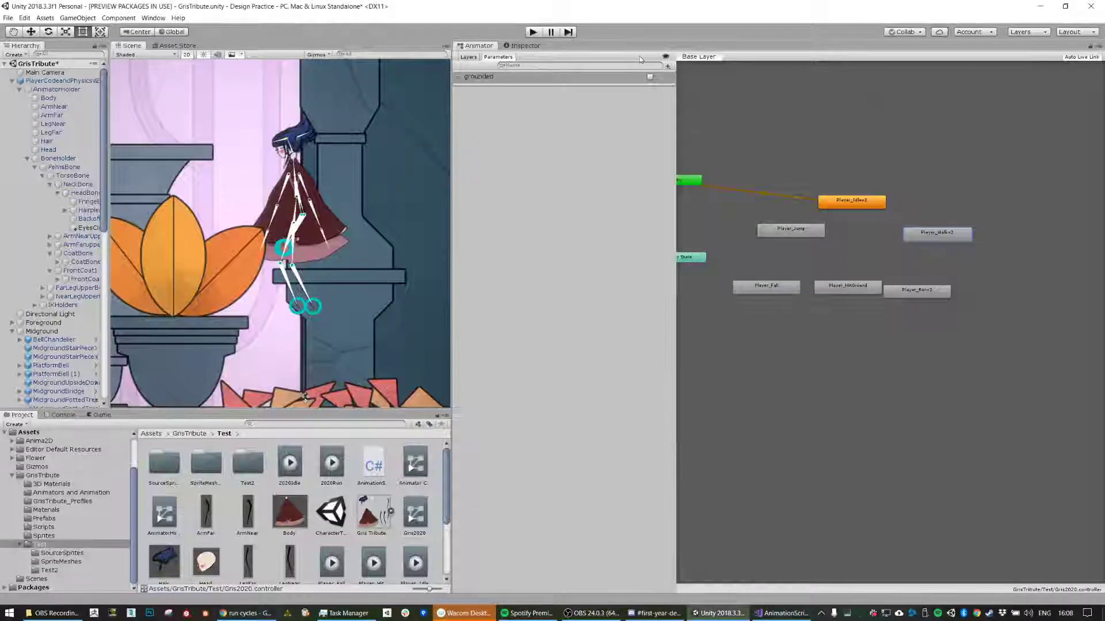
{"action": "left_click", "coordinate": [667, 65]}
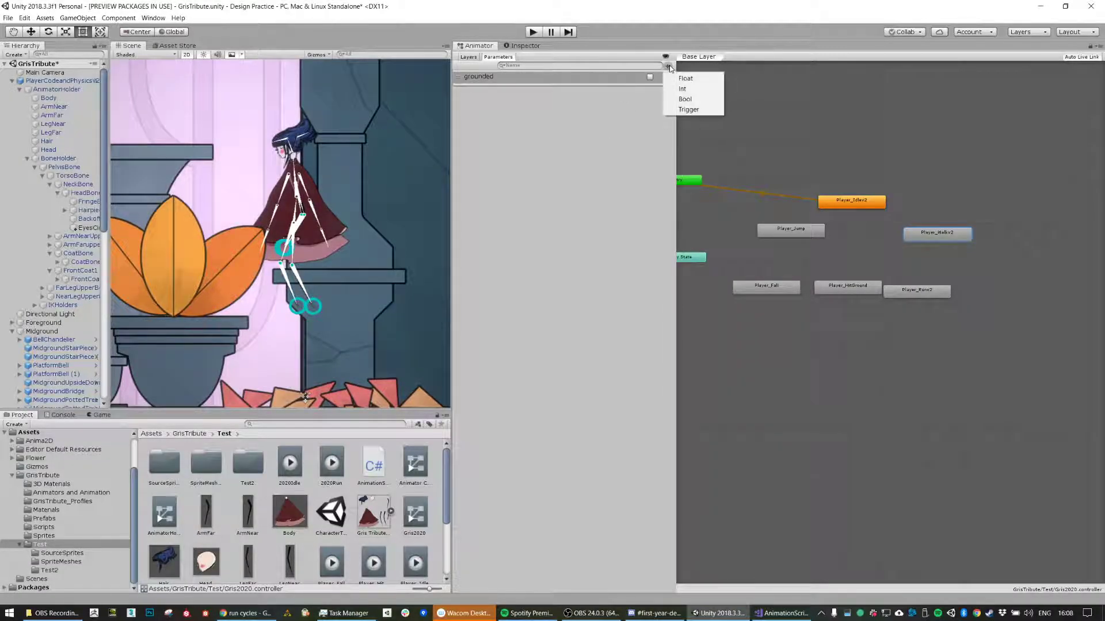
{"action": "left_click", "coordinate": [686, 79]}
{"action": "type", "text": "speed"}
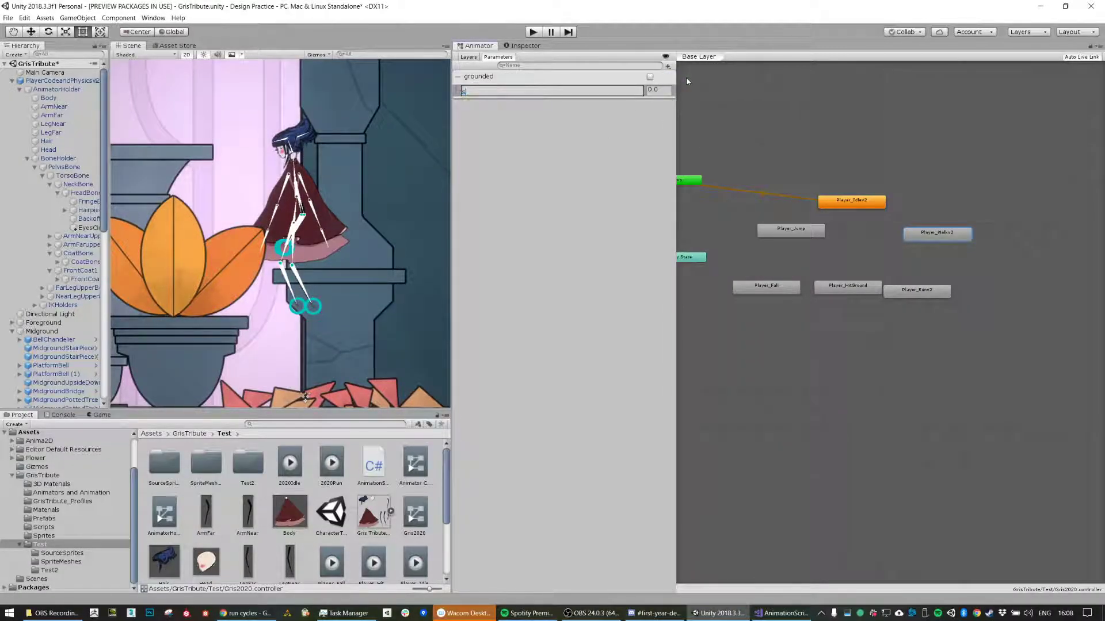
{"action": "key", "text": "Return"}
Step: Switch to Visual Studio and highlight the "speed" string in the anim.SetFloat call of the move code
{"action": "key", "text": "alt+Tab"}
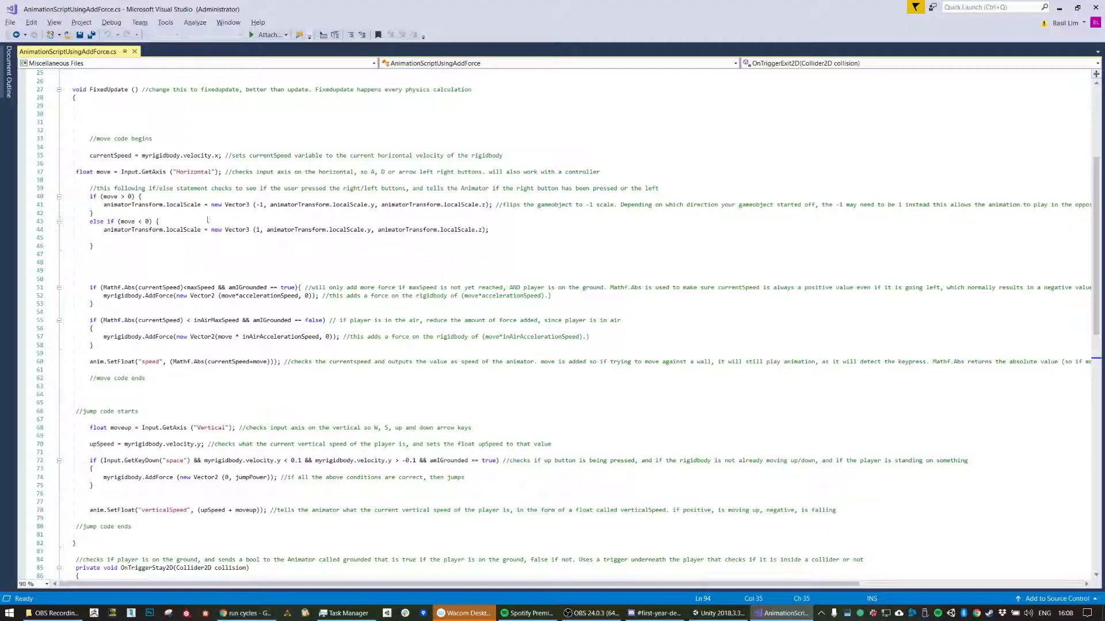
{"action": "left_click_drag", "start_coordinate": [141, 362], "coordinate": [160, 363]}
{"action": "left_click", "coordinate": [175, 314]}
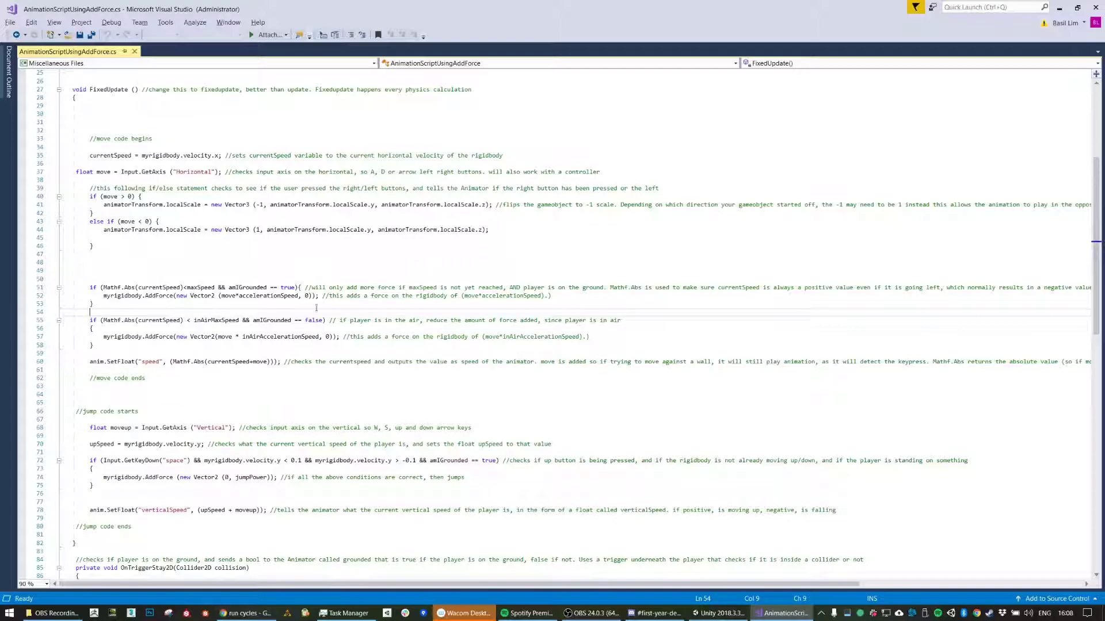
Step: Switch to Unity and add a Float parameter named verticalSpeed to the Animator
{"action": "key", "text": "alt+Tab"}
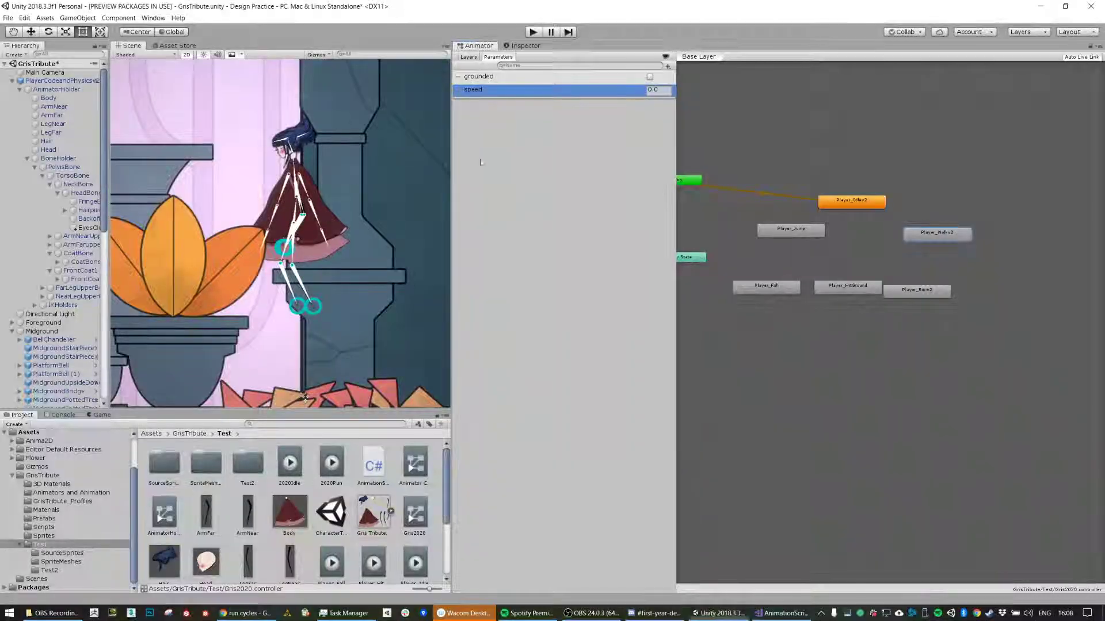
{"action": "left_click", "coordinate": [668, 68]}
{"action": "left_click", "coordinate": [686, 76]}
{"action": "type", "text": "verticalSpeed"}
{"action": "key", "text": "Return"}
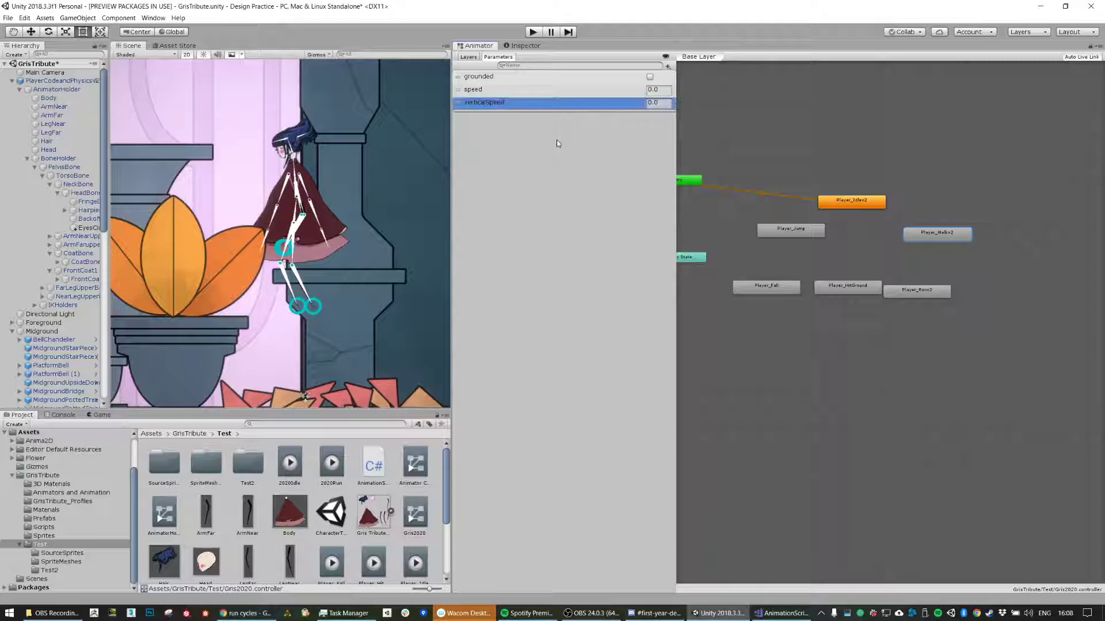
Step: Run the scene, jump and move the player to check the Animator parameters, and briefly consult the script in Visual Studio
{"action": "left_click", "coordinate": [533, 31]}
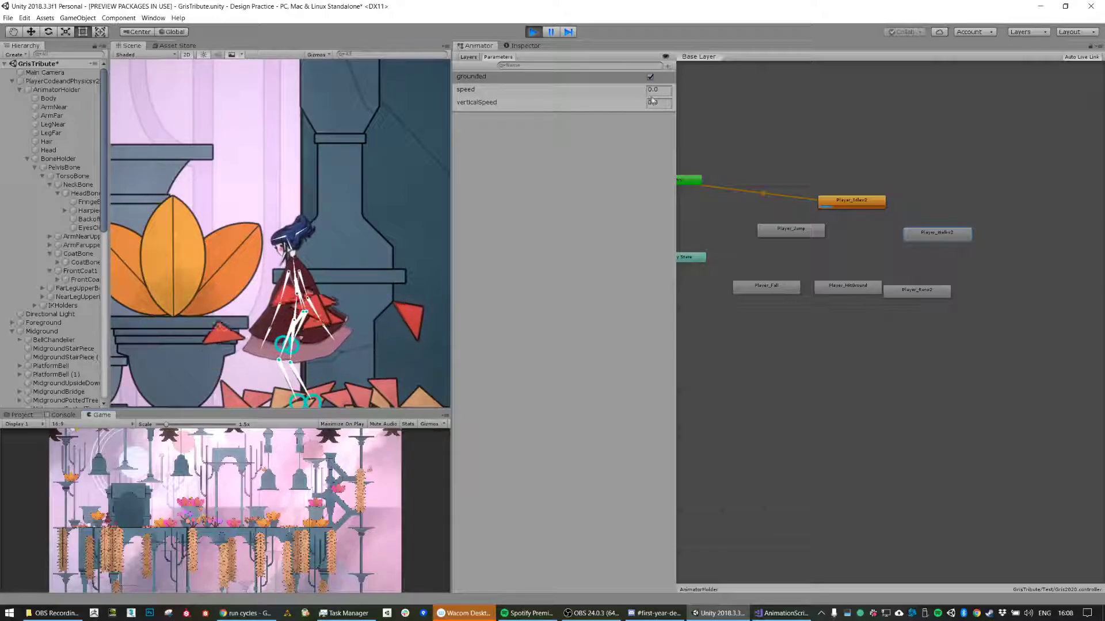
{"action": "key", "text": "space"}
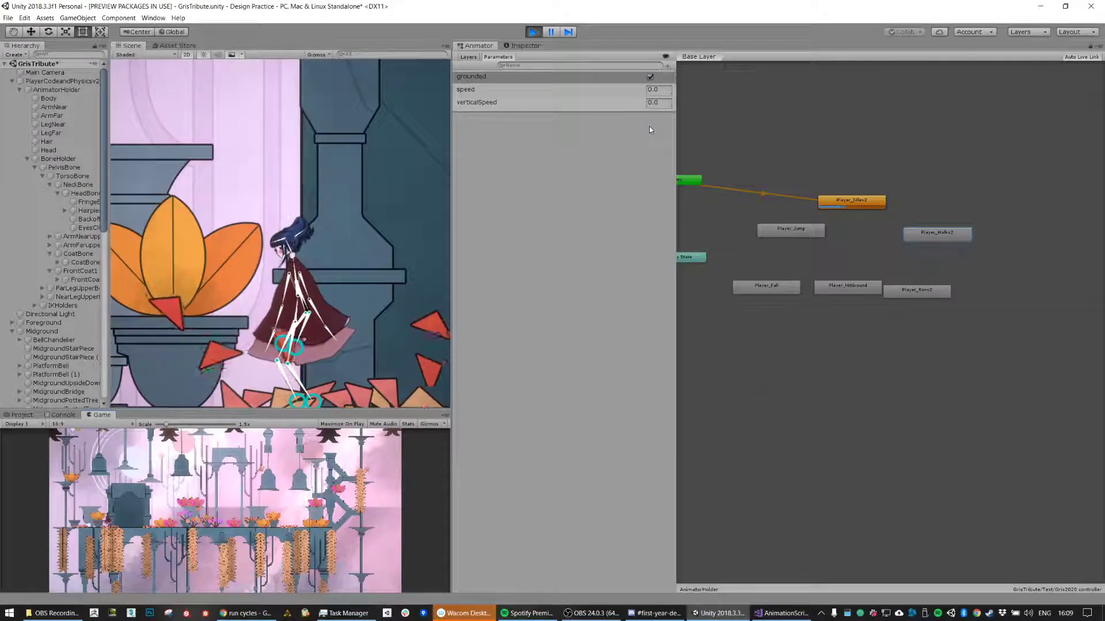
{"action": "key", "text": "a"}
{"action": "key", "text": "d"}
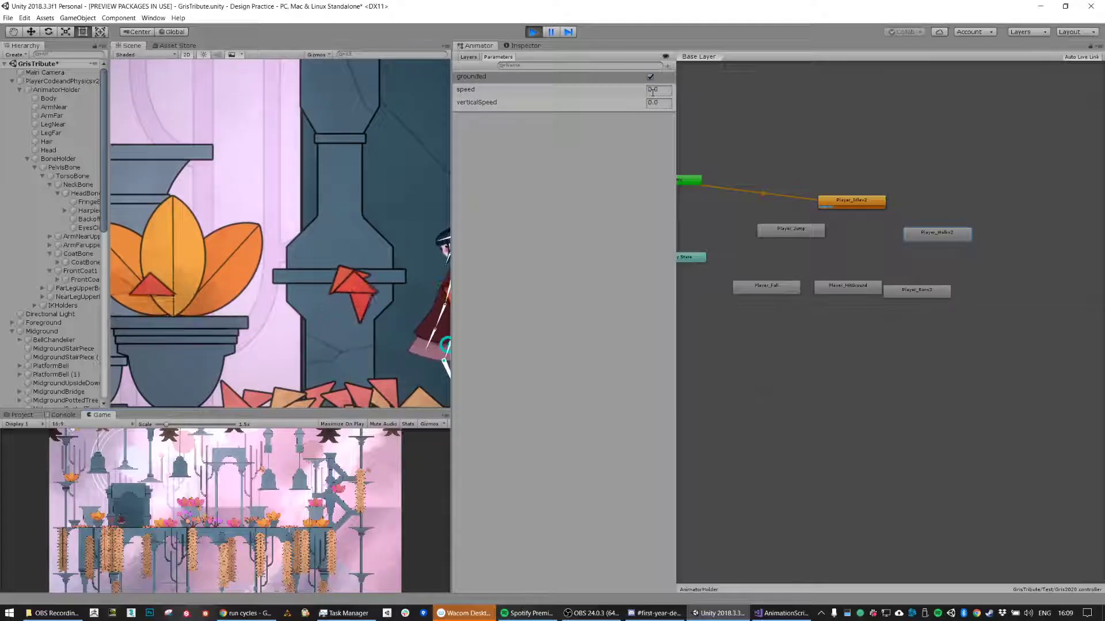
{"action": "key", "text": "alt+Tab"}
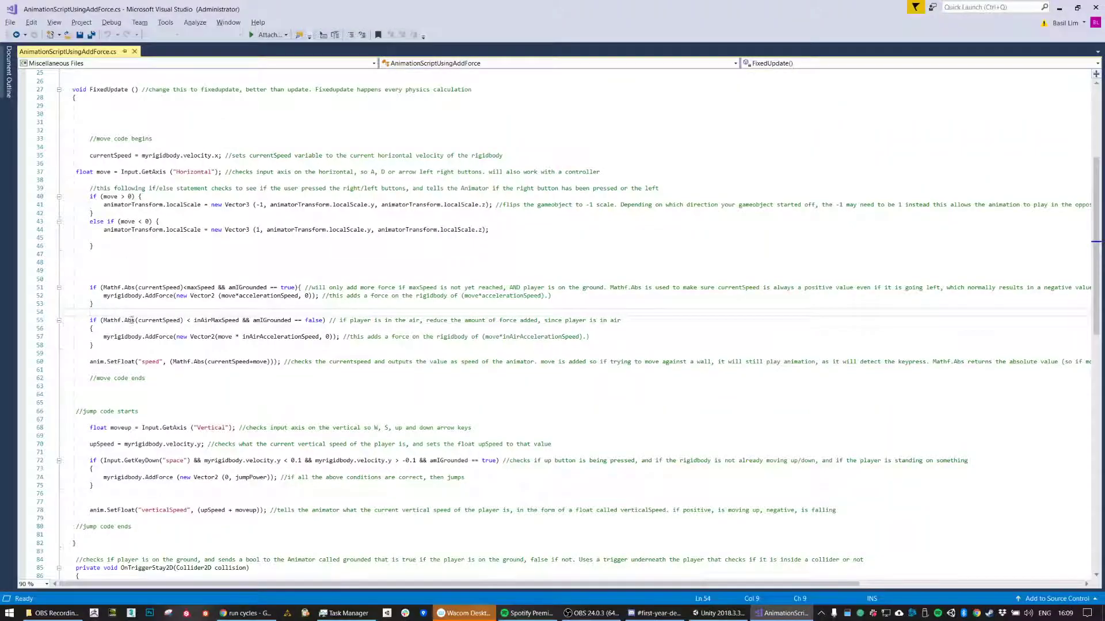
{"action": "key", "text": "alt+Tab"}
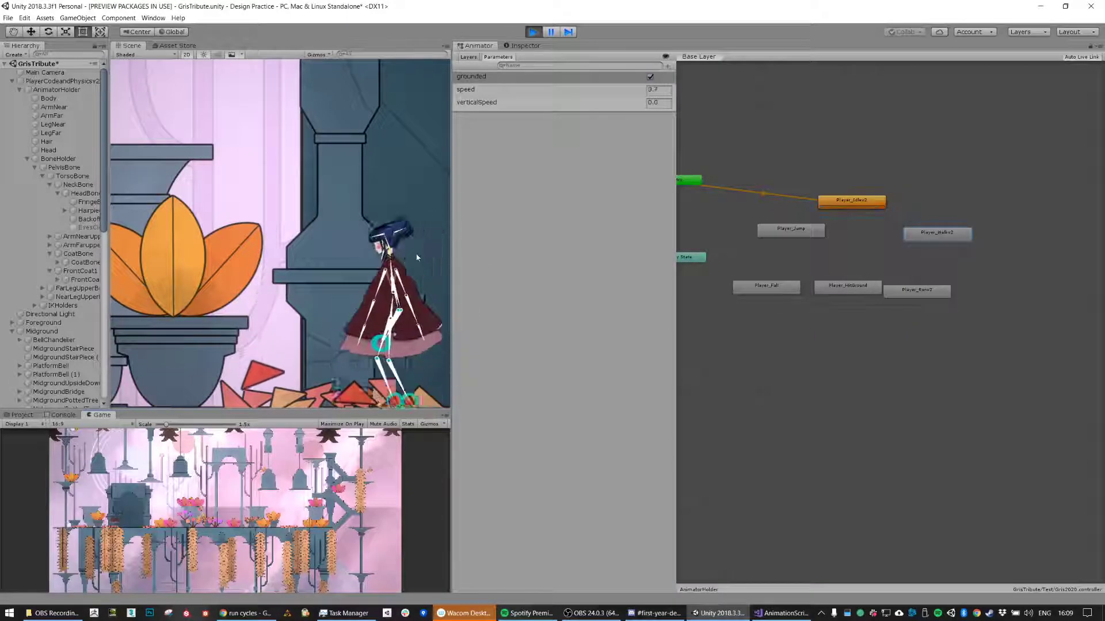
Step: Select AnimatorHolder and move the player back and forth to observe the speed parameter, ending with play mode stopped
{"action": "key", "text": "d"}
{"action": "key", "text": "a"}
{"action": "key", "text": "d"}
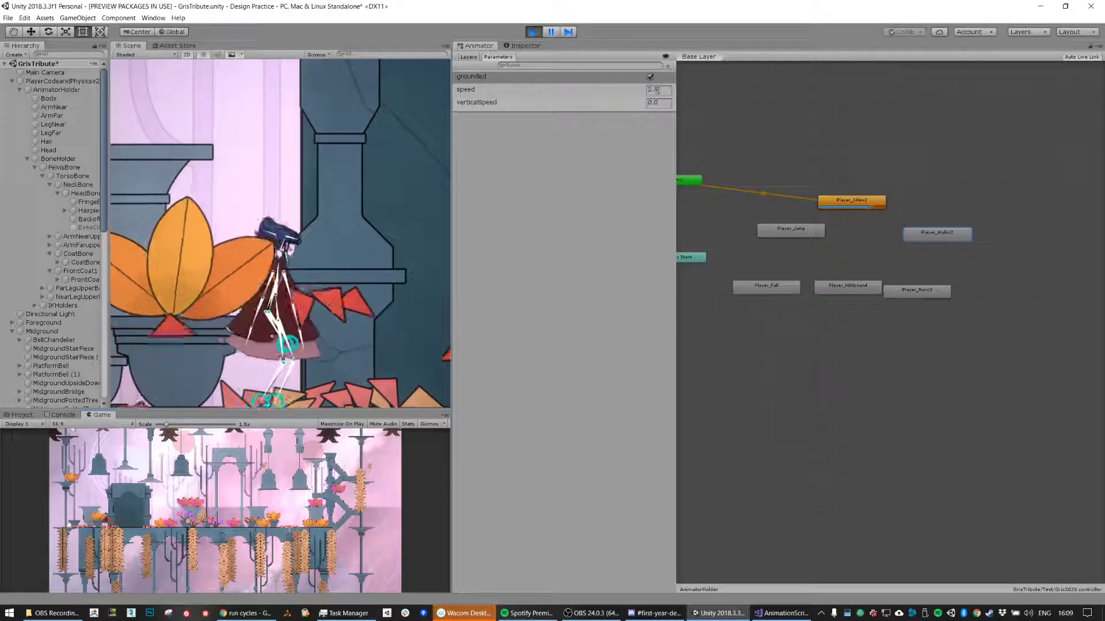
{"action": "left_click", "coordinate": [61, 90]}
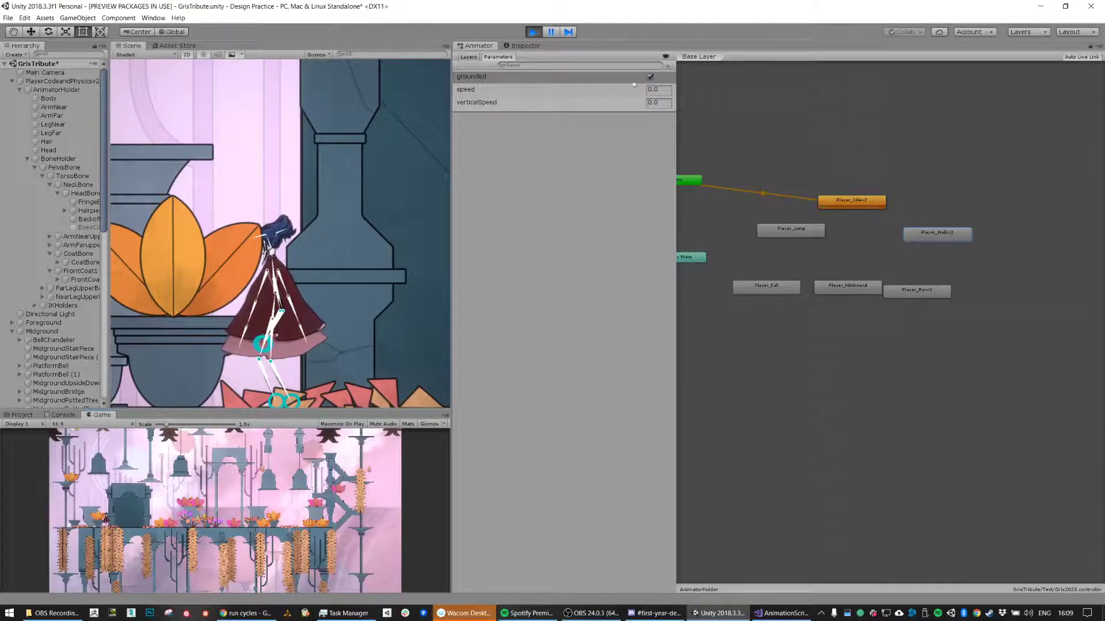
{"action": "key", "text": "a"}
{"action": "key", "text": "d"}
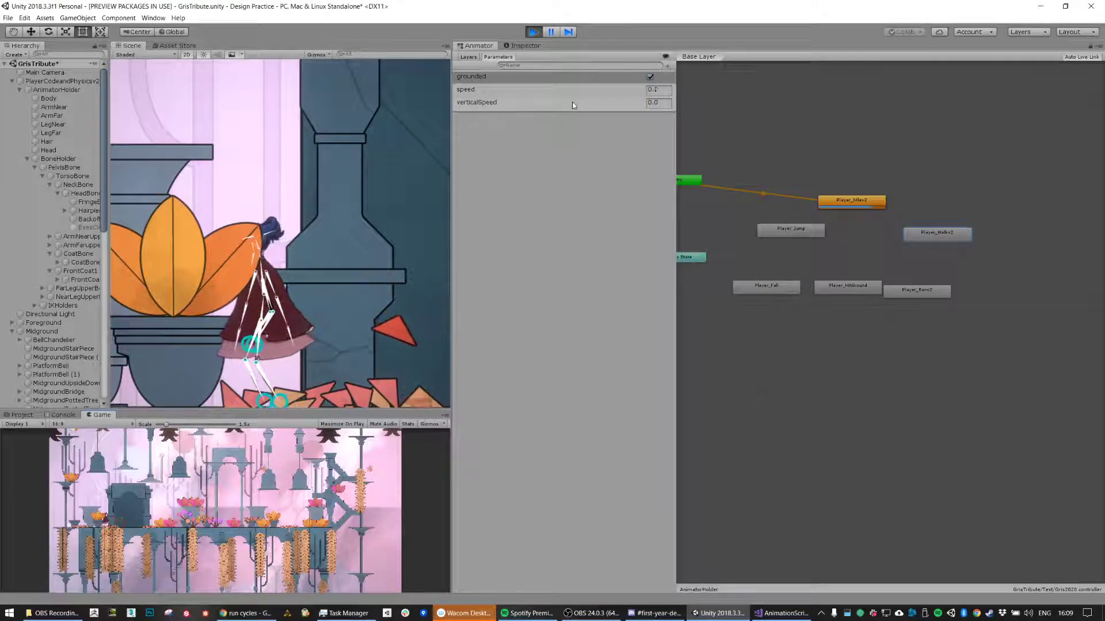
{"action": "key", "text": "d"}
{"action": "key", "text": "d"}
{"action": "key", "text": "a"}
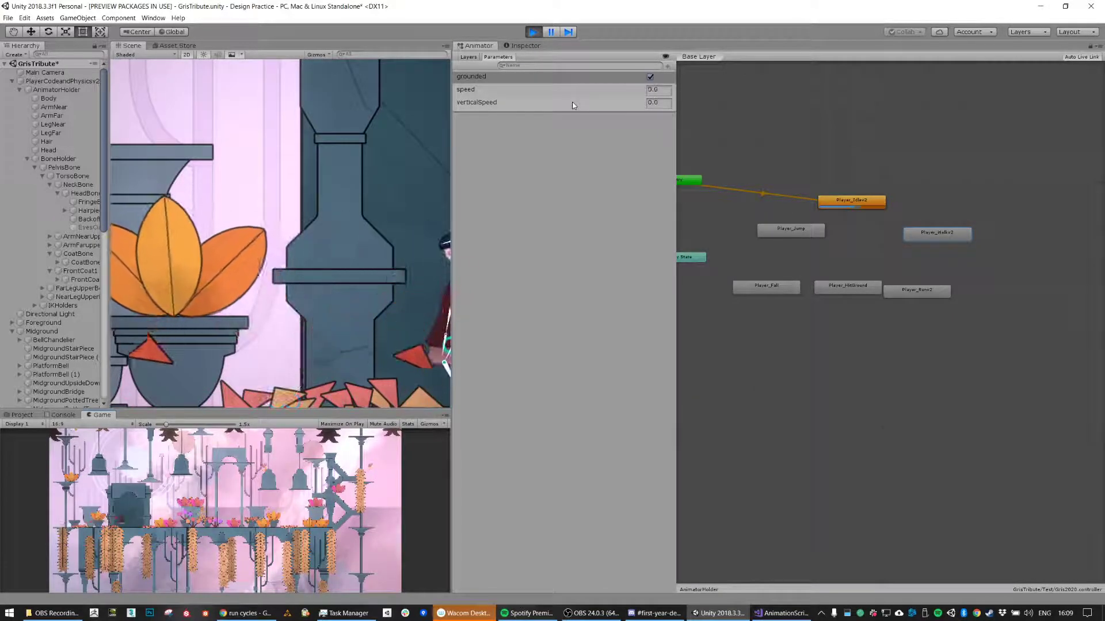
{"action": "key", "text": "d"}
{"action": "key", "text": "a"}
{"action": "key", "text": "d"}
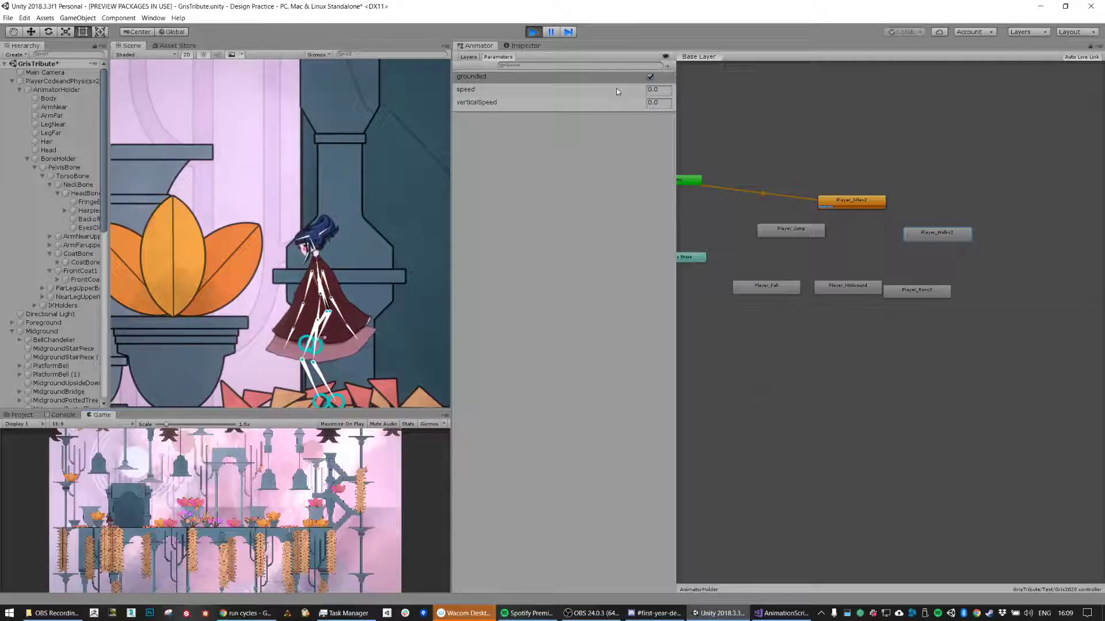
{"action": "left_click", "coordinate": [533, 33]}
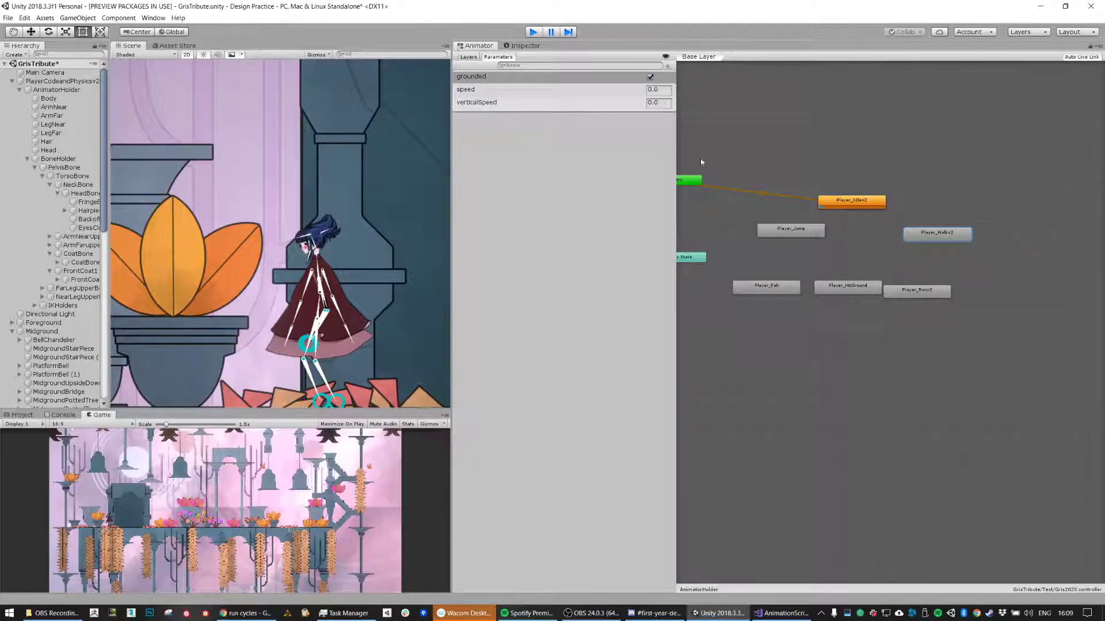
Step: Rearrange the Animator states so Player_Idlev2 sits higher, Player_Jump sits apart to its lower left, and Player_Walkv2 is directly beneath Player_Idlev2
{"action": "middle_click_drag", "start_coordinate": [877, 198], "coordinate": [902, 211]}
{"action": "scroll", "coordinate": [885, 229], "scroll_direction": "up", "scroll_amount": 2}
{"action": "scroll", "coordinate": [890, 233], "scroll_direction": "up", "scroll_amount": 2}
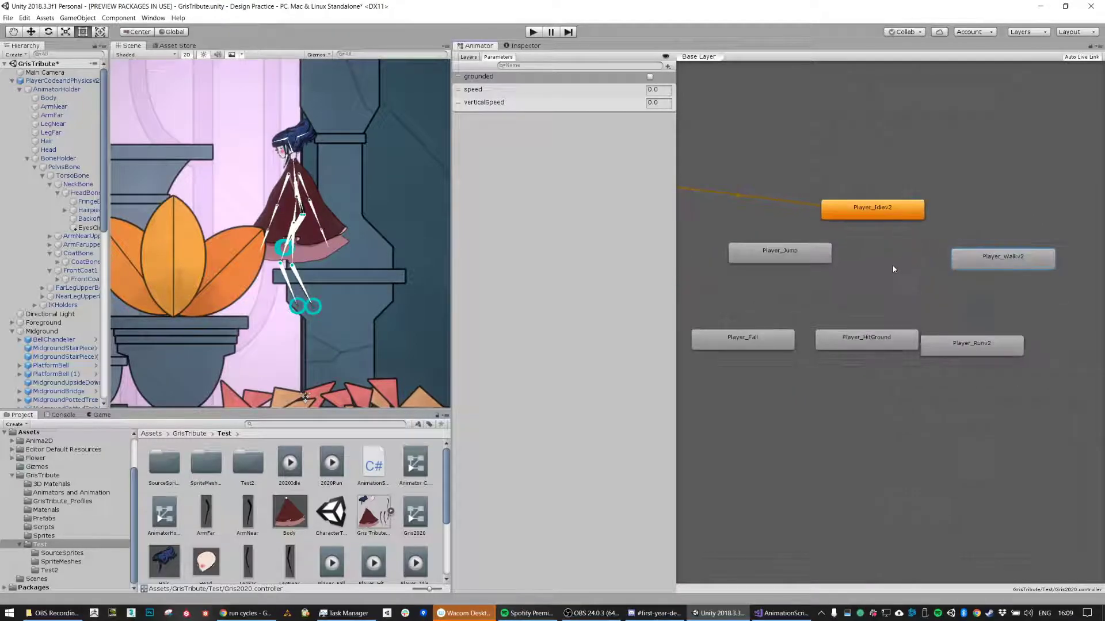
{"action": "left_click_drag", "start_coordinate": [811, 257], "coordinate": [889, 302]}
{"action": "left_click_drag", "start_coordinate": [891, 206], "coordinate": [896, 147]}
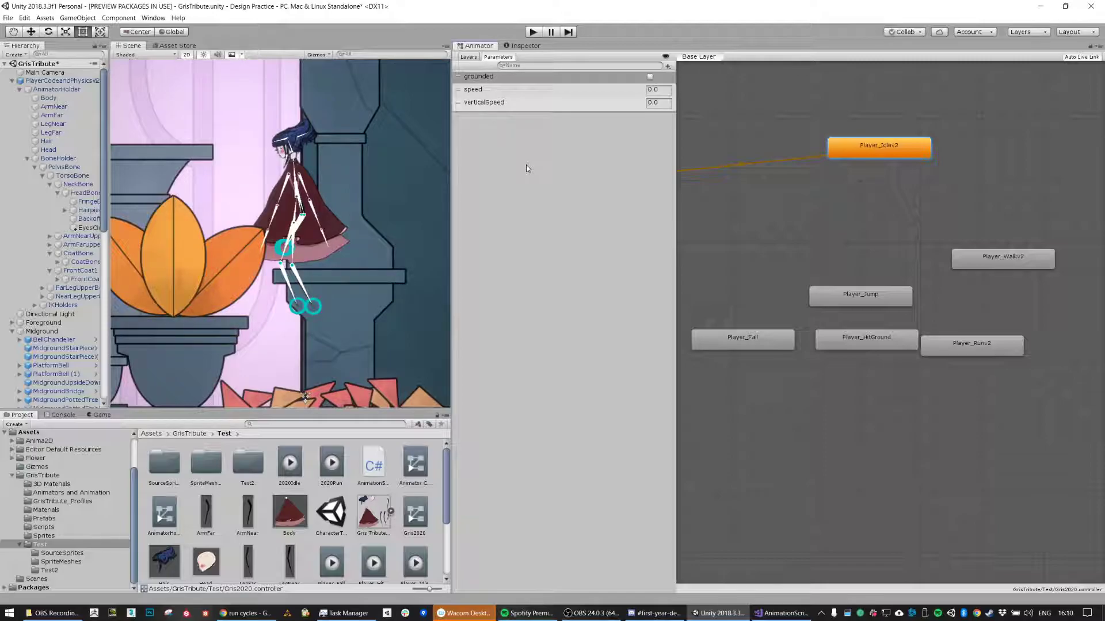
{"action": "left_click_drag", "start_coordinate": [888, 302], "coordinate": [853, 257]}
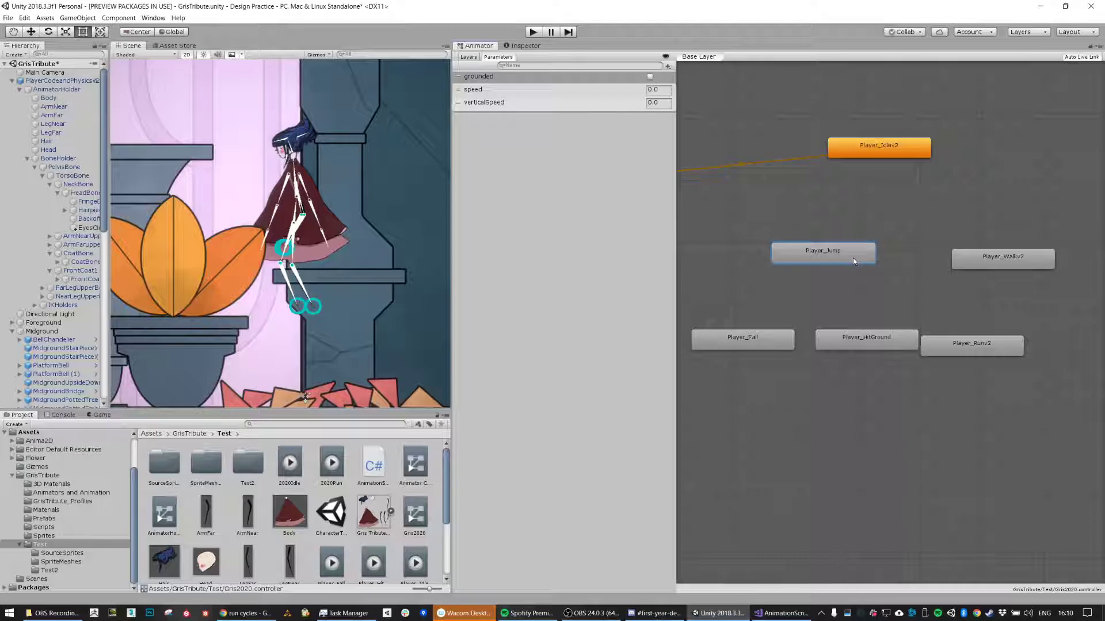
{"action": "middle_click_drag", "start_coordinate": [852, 258], "coordinate": [911, 258]}
{"action": "left_click_drag", "start_coordinate": [909, 255], "coordinate": [824, 250]}
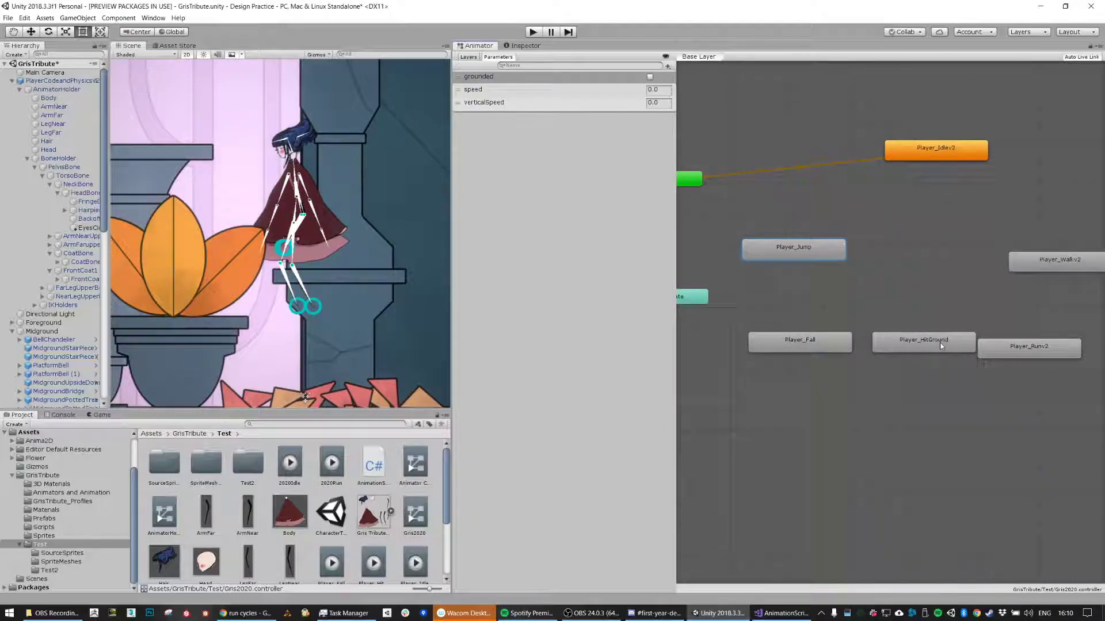
{"action": "left_click_drag", "start_coordinate": [1082, 258], "coordinate": [960, 224]}
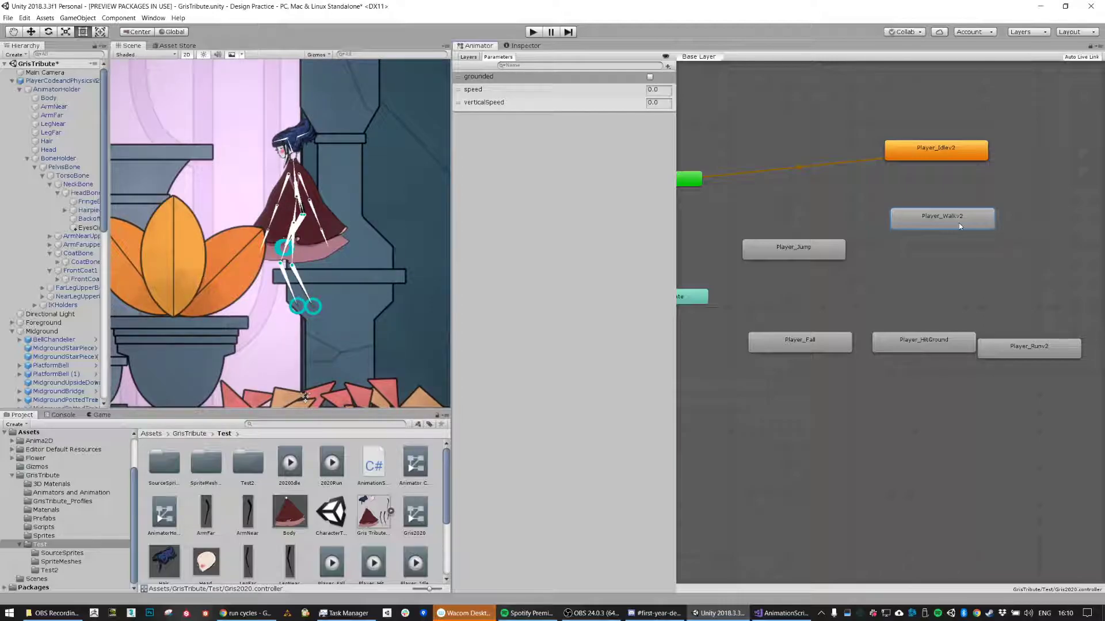
{"action": "left_click_drag", "start_coordinate": [959, 223], "coordinate": [949, 223]}
{"action": "right_click", "coordinate": [927, 152]}
{"action": "left_click", "coordinate": [928, 107]}
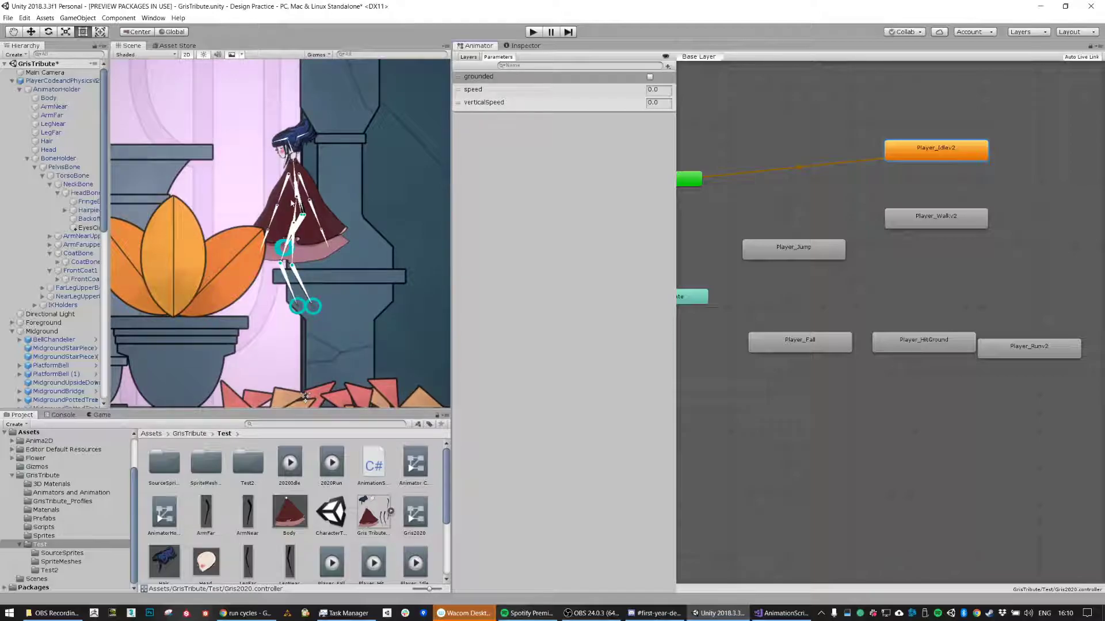
{"action": "right_click", "coordinate": [914, 152]}
{"action": "left_click", "coordinate": [949, 153]}
{"action": "left_click", "coordinate": [935, 222]}
{"action": "left_click", "coordinate": [949, 222]}
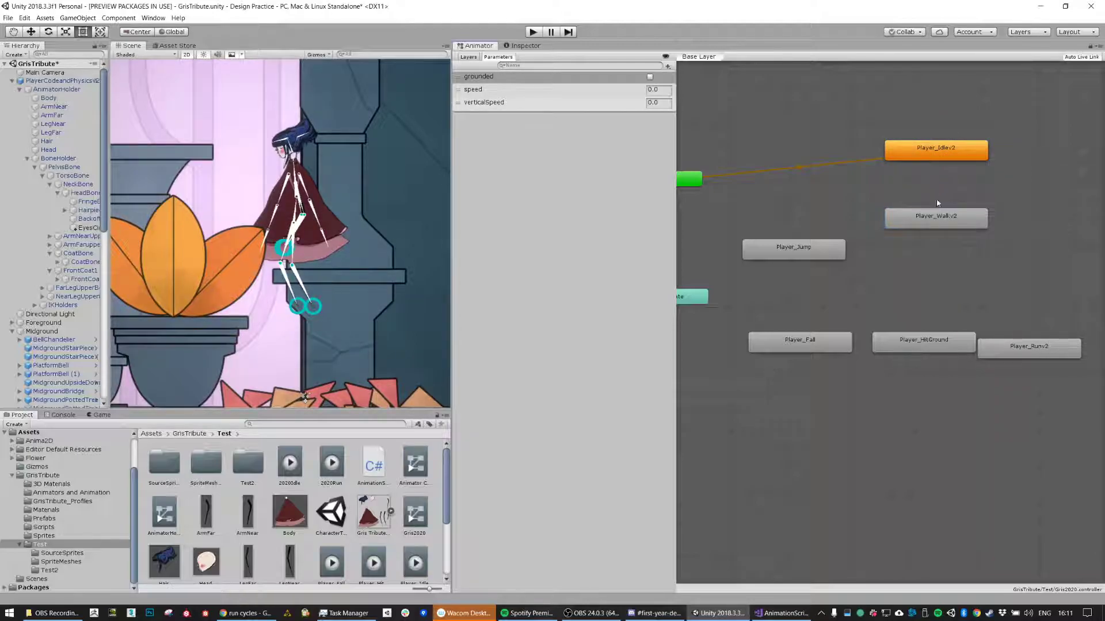
Step: Move Player_Walkv2 away to the upper right of the graph and place Player_Runv2 directly beneath Player_Idlev2
{"action": "left_click_drag", "start_coordinate": [938, 218], "coordinate": [1038, 168]}
{"action": "left_click_drag", "start_coordinate": [1084, 116], "coordinate": [1104, 101]}
{"action": "left_click_drag", "start_coordinate": [1023, 348], "coordinate": [929, 231]}
Step: Create a transition from Player_Idlev2 to Player_Runv2 and select it
{"action": "right_click", "coordinate": [937, 150]}
{"action": "left_click", "coordinate": [967, 154]}
{"action": "left_click", "coordinate": [934, 227]}
{"action": "left_click", "coordinate": [935, 190]}
Step: Dock the Inspector as its own column beside the Animator and narrow the parameter list to enlarge the state graph
{"action": "middle_click_drag", "start_coordinate": [1052, 210], "coordinate": [909, 237]}
{"action": "left_click_drag", "start_coordinate": [519, 46], "coordinate": [1065, 98]}
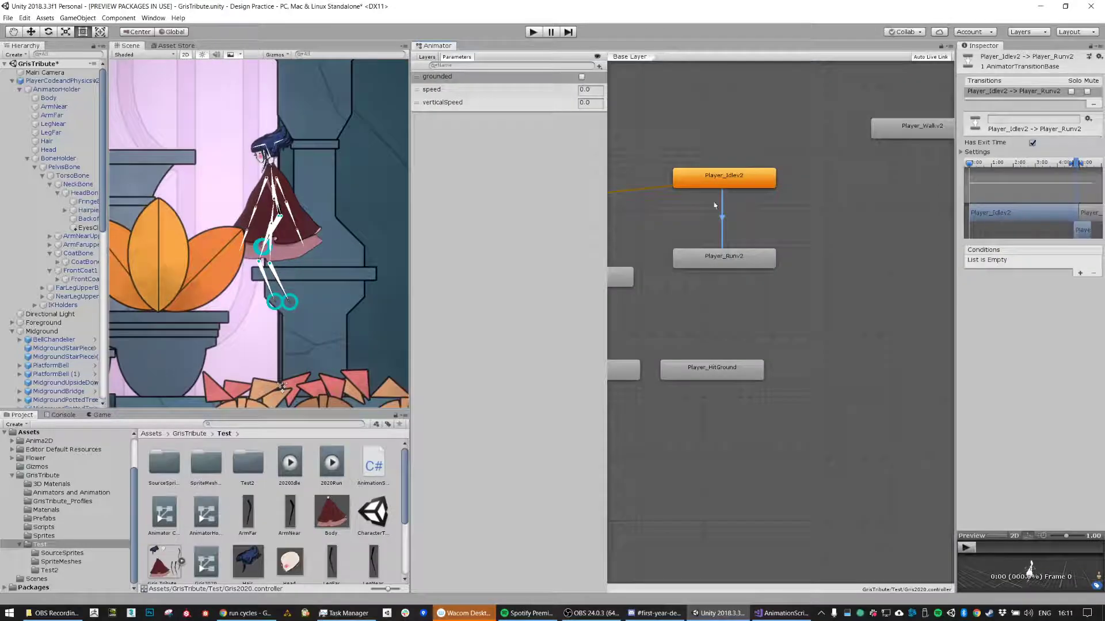
{"action": "left_click_drag", "start_coordinate": [607, 254], "coordinate": [514, 254]}
{"action": "middle_click_drag", "start_coordinate": [864, 215], "coordinate": [936, 246]}
Step: Add conditions to the Player_Idlev2 to Player_Runv2 transition: grounded true and speed Greater than 0.1
{"action": "left_click", "coordinate": [1079, 273]}
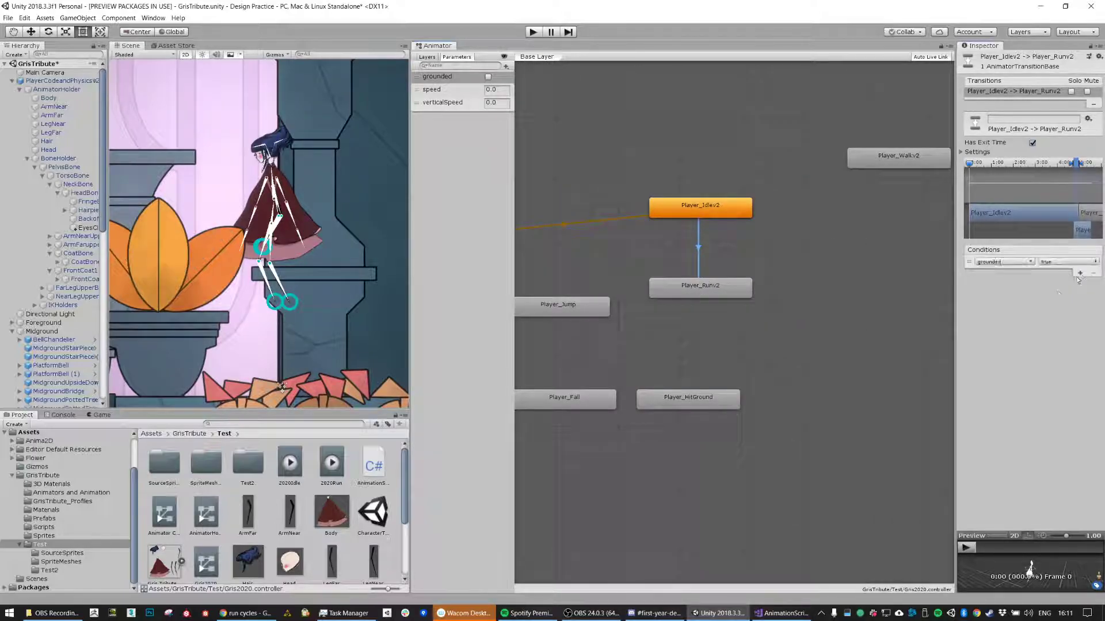
{"action": "left_click", "coordinate": [1006, 263]}
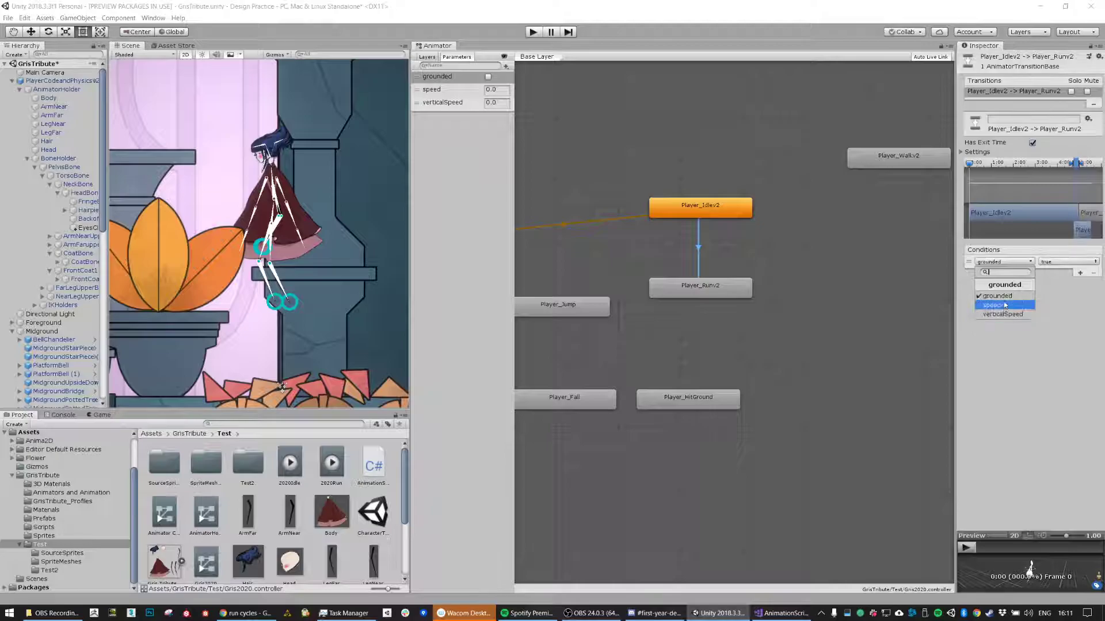
{"action": "left_click", "coordinate": [1055, 360]}
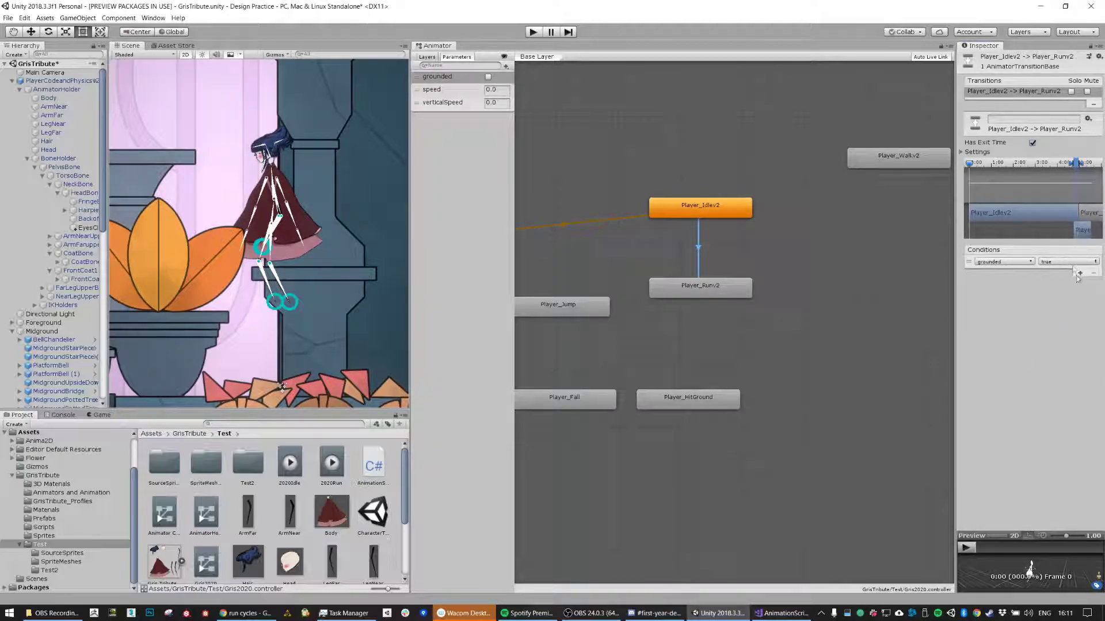
{"action": "left_click", "coordinate": [1080, 272]}
{"action": "left_click", "coordinate": [1006, 273]}
{"action": "left_click", "coordinate": [1005, 316]}
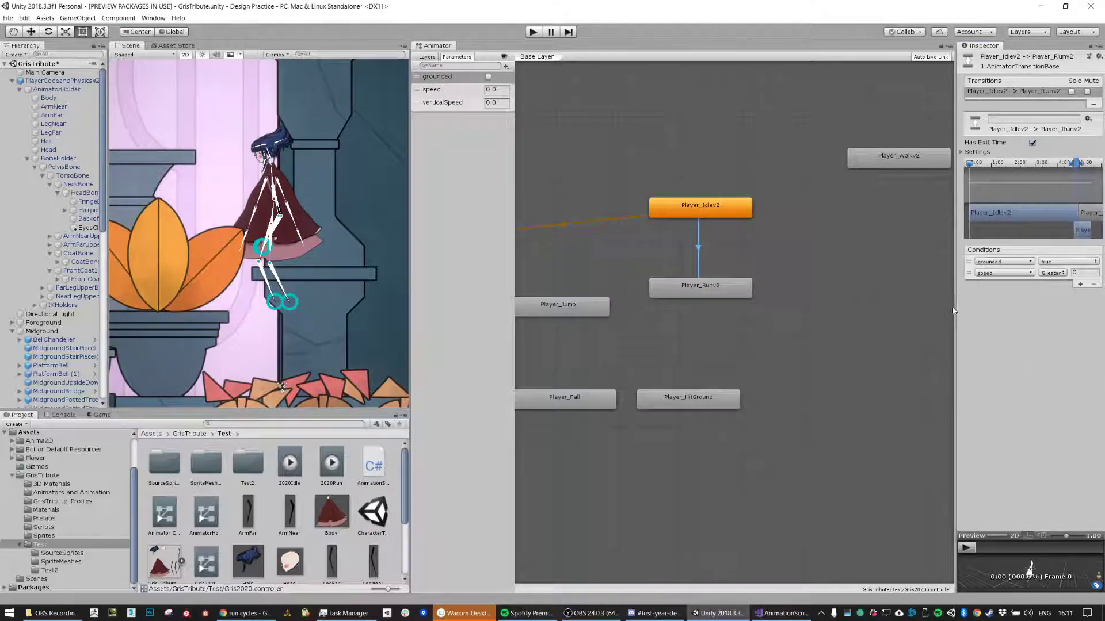
{"action": "left_click", "coordinate": [889, 308]}
{"action": "left_click", "coordinate": [698, 246]}
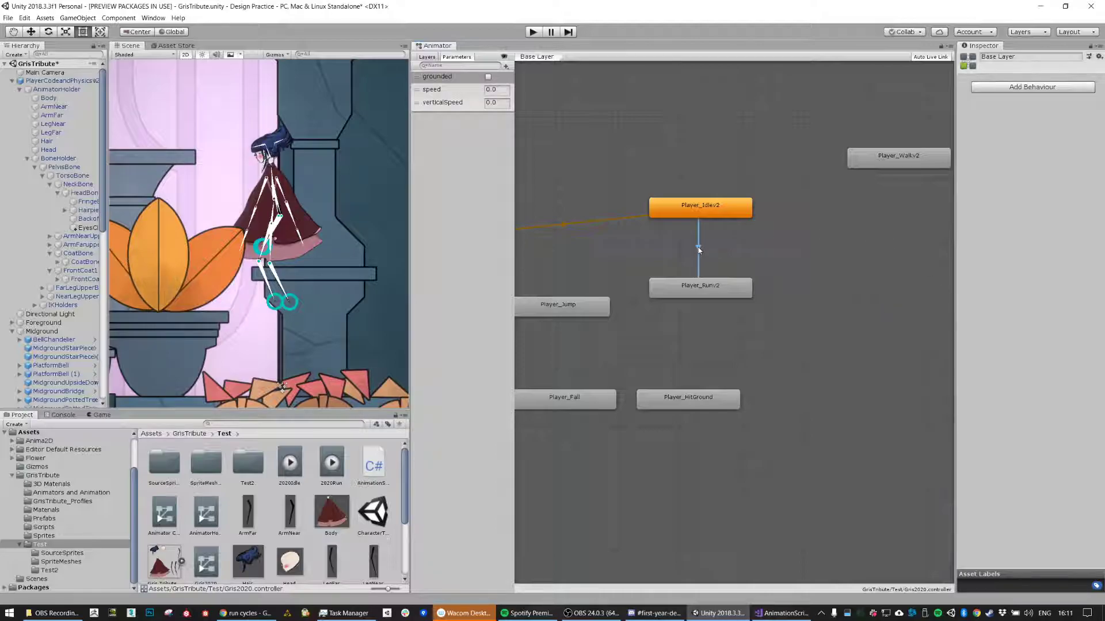
{"action": "left_click", "coordinate": [1094, 272]}
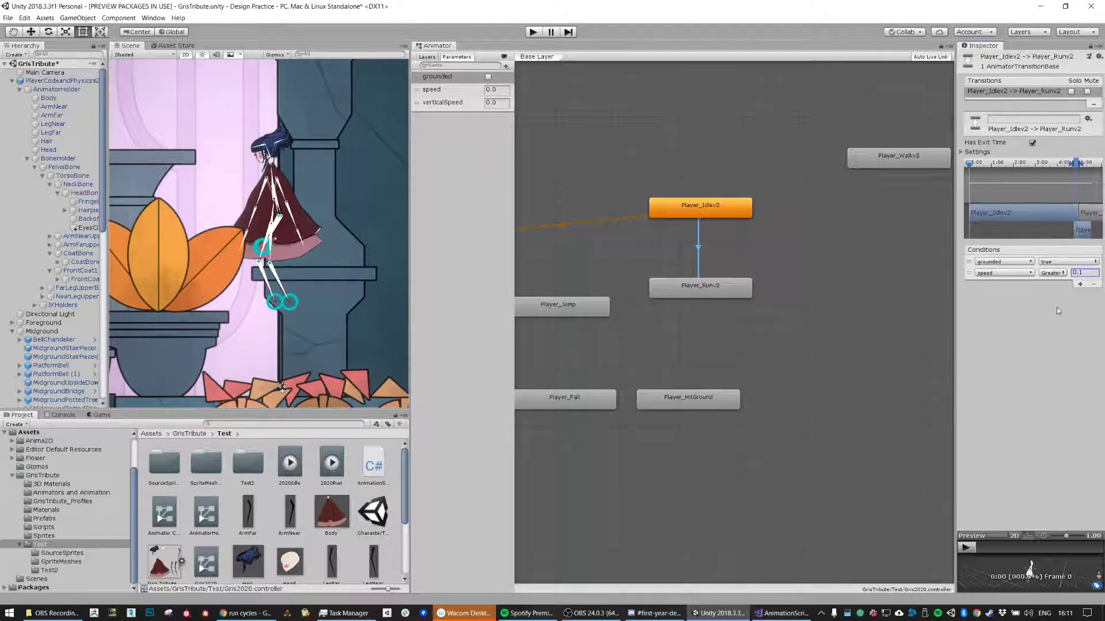
Step: Create a return transition from Player_Runv2 to Player_Idlev2
{"action": "right_click", "coordinate": [717, 289]}
{"action": "left_click", "coordinate": [742, 296]}
{"action": "left_click", "coordinate": [701, 214]}
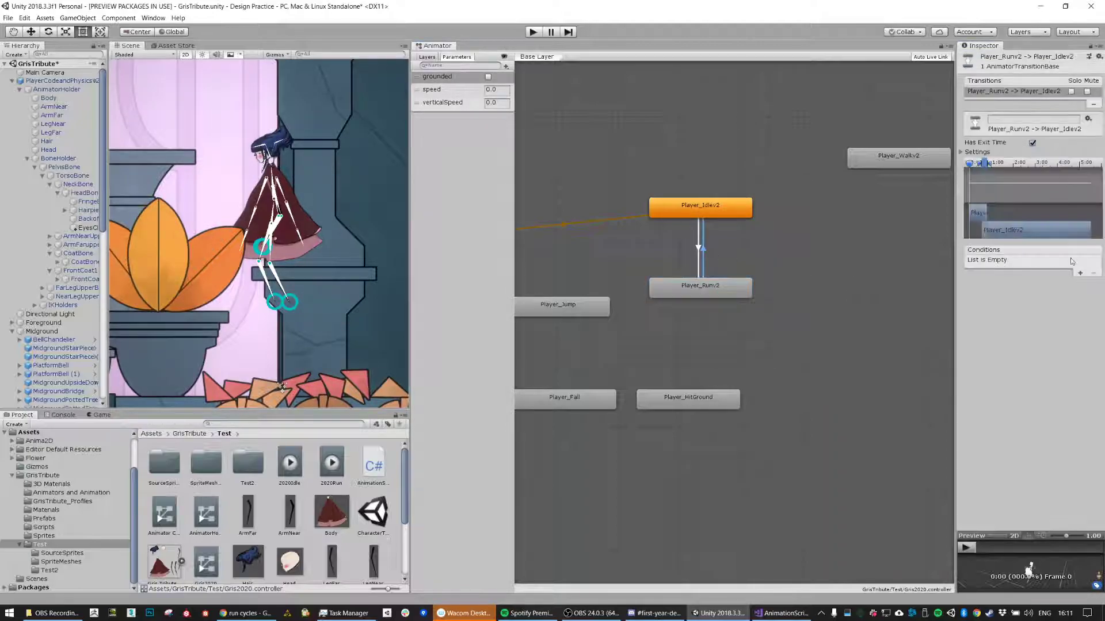
Step: Add conditions to the Player_Runv2 to Player_Idlev2 transition: grounded true and speed Less than 0.1
{"action": "left_click", "coordinate": [1080, 272]}
{"action": "left_click", "coordinate": [1004, 263]}
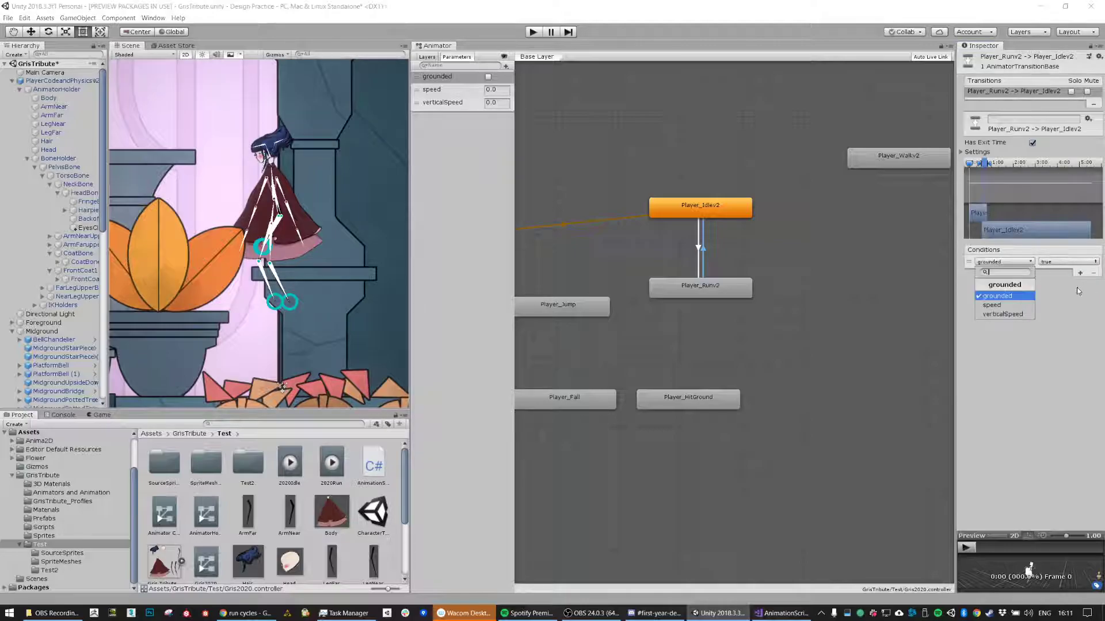
{"action": "left_click", "coordinate": [1079, 289]}
{"action": "left_click", "coordinate": [1079, 274]}
{"action": "left_click", "coordinate": [1014, 273]}
{"action": "left_click", "coordinate": [1027, 314]}
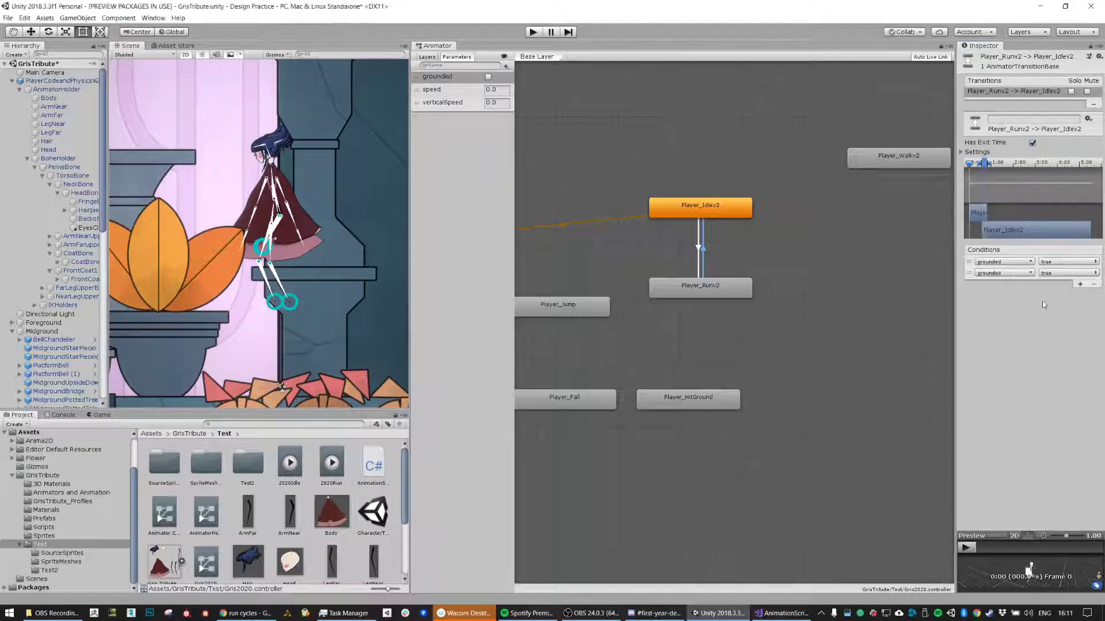
{"action": "left_click", "coordinate": [1052, 273]}
{"action": "left_click", "coordinate": [1053, 290]}
{"action": "left_click", "coordinate": [1085, 274]}
{"action": "type", "text": "0.1"}
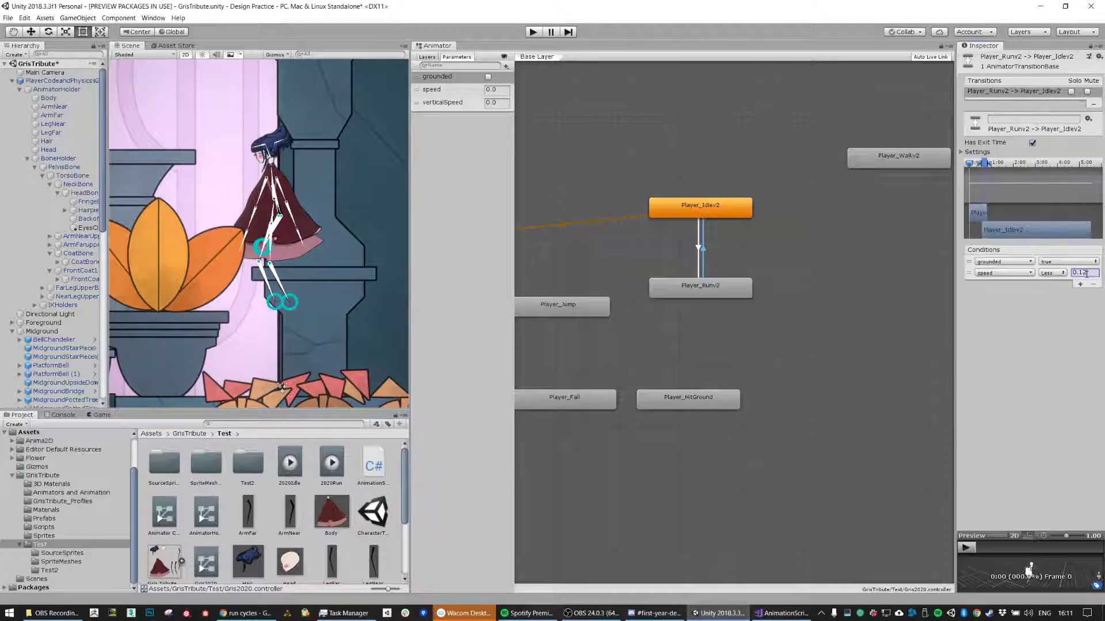
Step: Run the scene and move the player both ways to test the idle and run transitions, ending with play mode stopped
{"action": "left_click", "coordinate": [532, 32]}
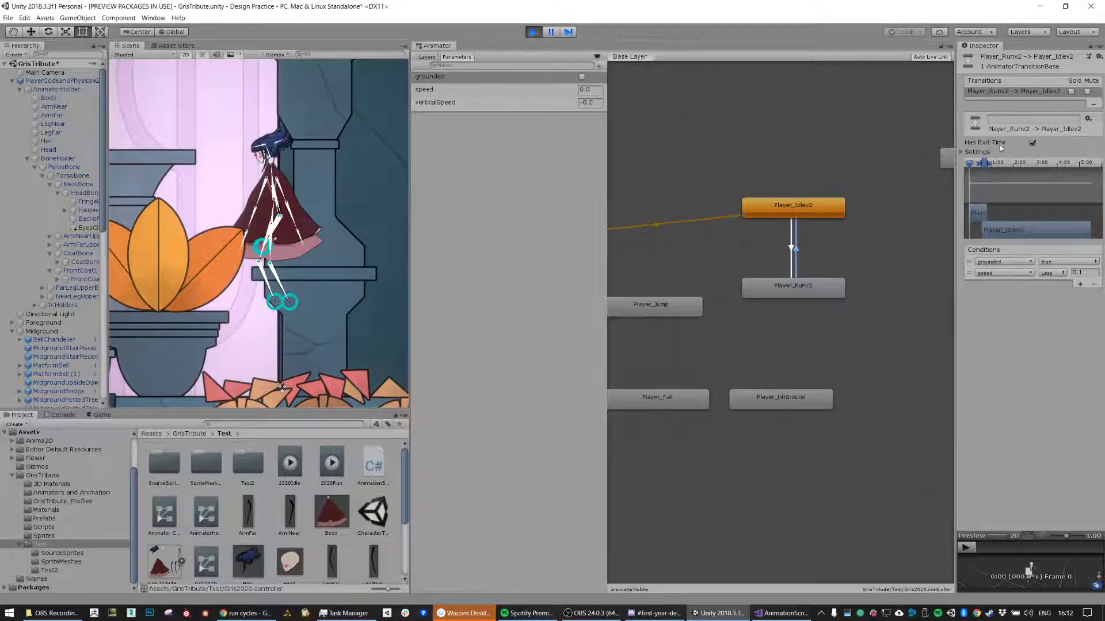
{"action": "key", "text": "a"}
{"action": "key", "text": "d"}
{"action": "key", "text": "d"}
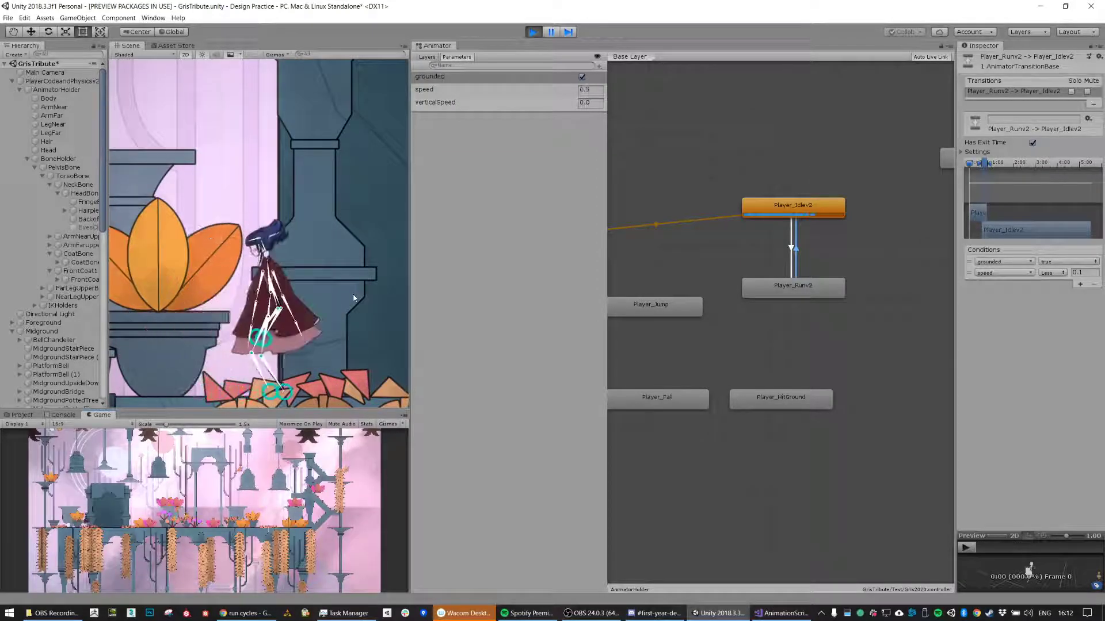
{"action": "key", "text": "a"}
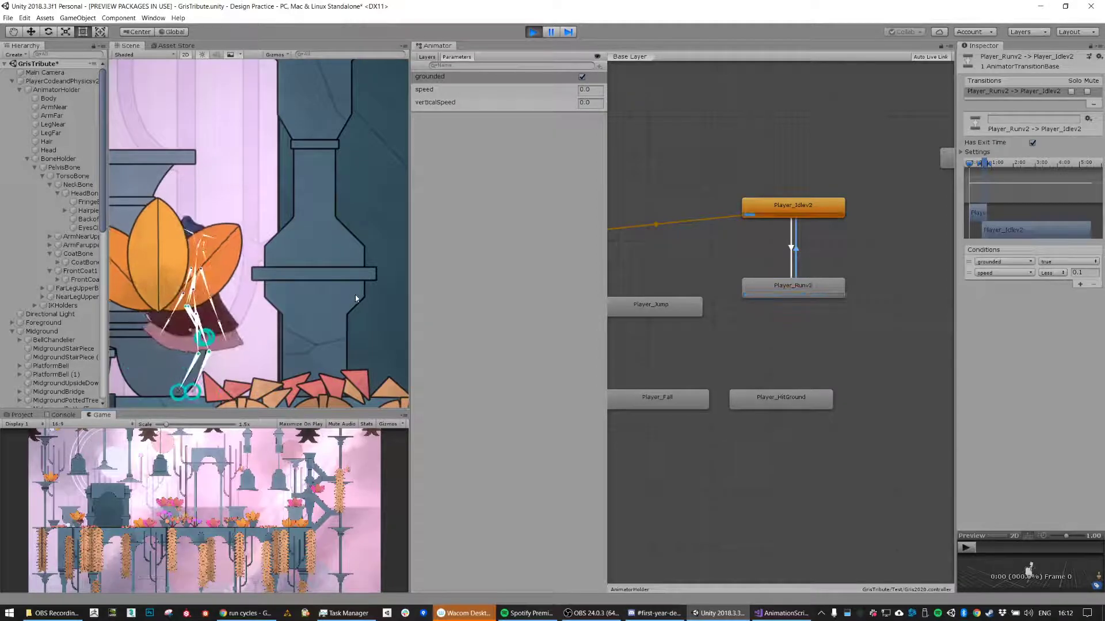
{"action": "key", "text": "ctrl+p"}
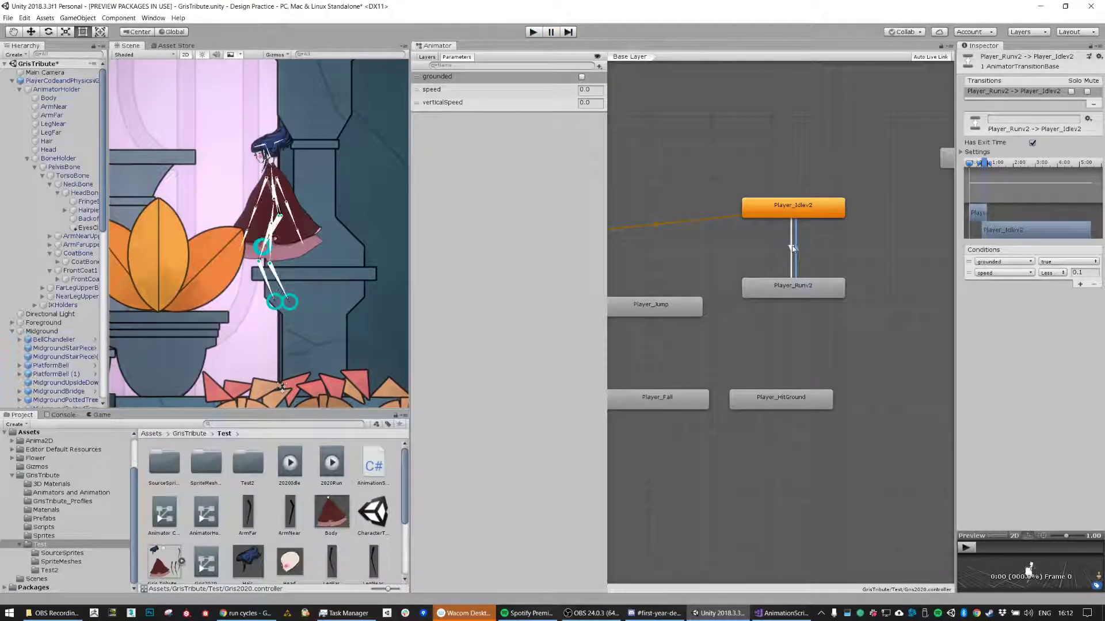
Step: Turn off Has Exit Time on both transitions between Player_Idlev2 and Player_Runv2
{"action": "left_click", "coordinate": [791, 253]}
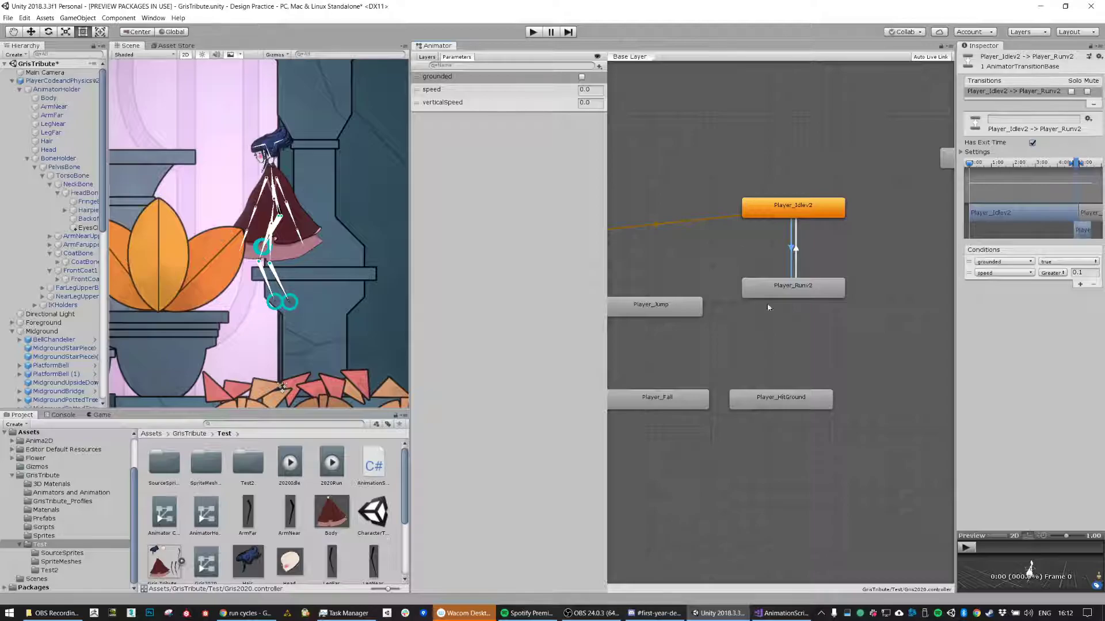
{"action": "left_click", "coordinate": [798, 249]}
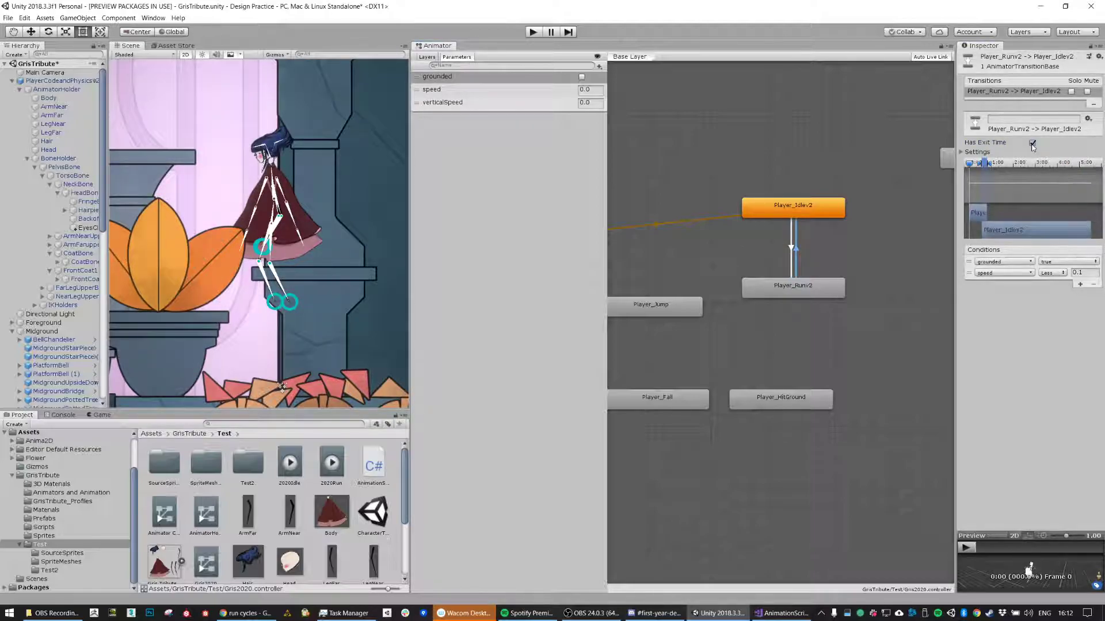
Step: Play the scene again and move the player back and forth to check the transition response without exit time, then stop it
{"action": "left_click", "coordinate": [528, 33]}
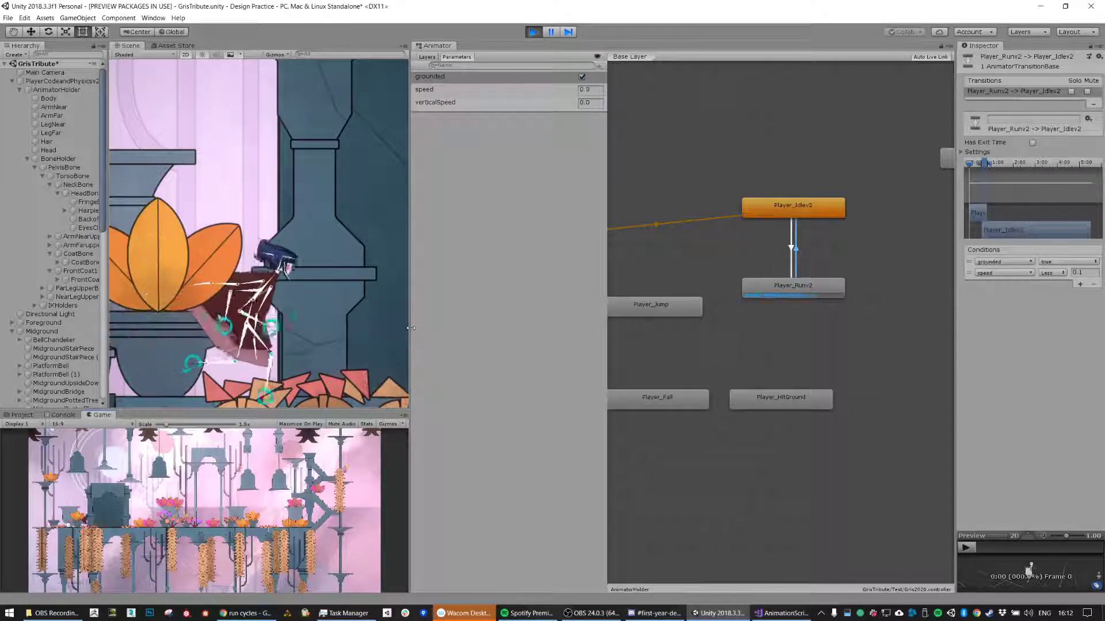
{"action": "key", "text": "Left"}
{"action": "key", "text": "Right"}
{"action": "key", "text": "Left"}
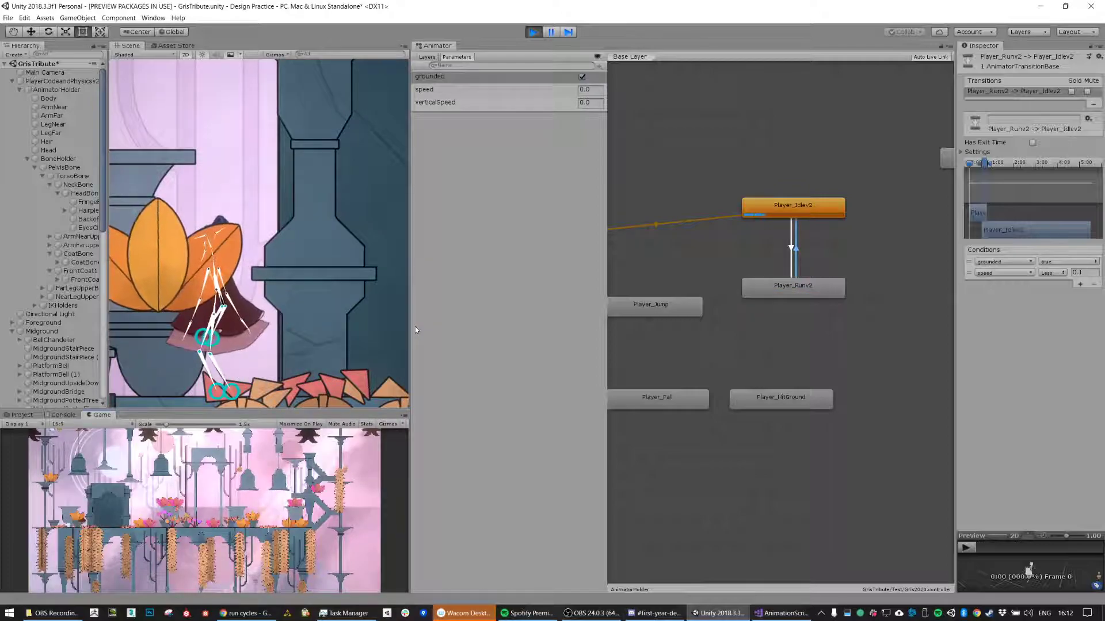
{"action": "key", "text": "Right"}
{"action": "key", "text": "Right"}
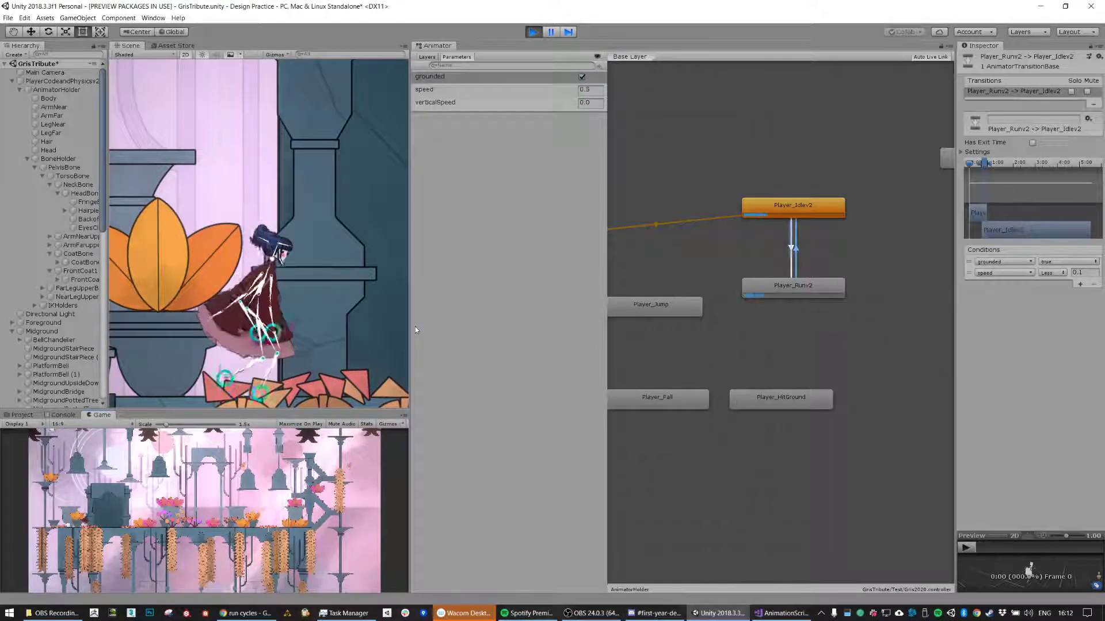
{"action": "key", "text": "Right"}
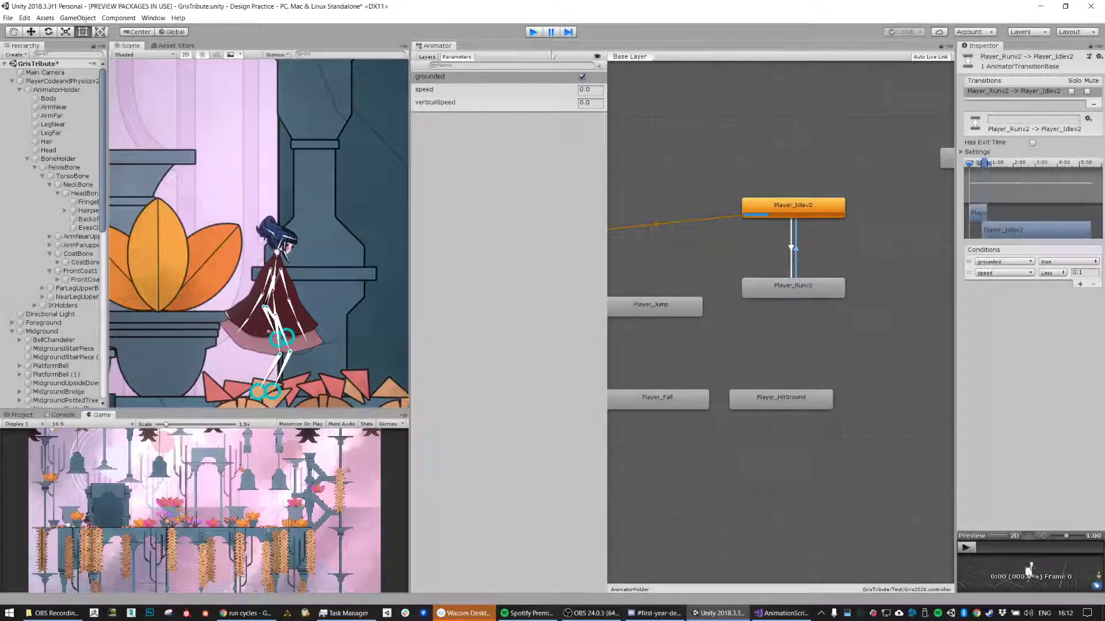
{"action": "left_click", "coordinate": [533, 31]}
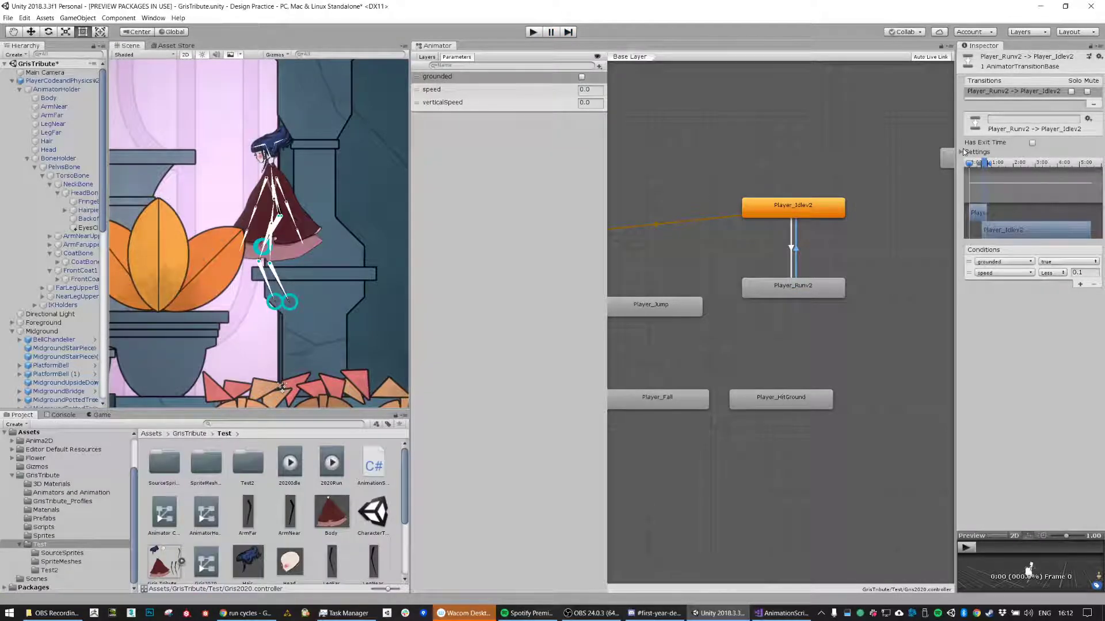
Step: Set the Transition Duration to 0 on both transitions between Player_Idlev2 and Player_Runv2, widening the Inspector to show the settings
{"action": "left_click", "coordinate": [965, 152]}
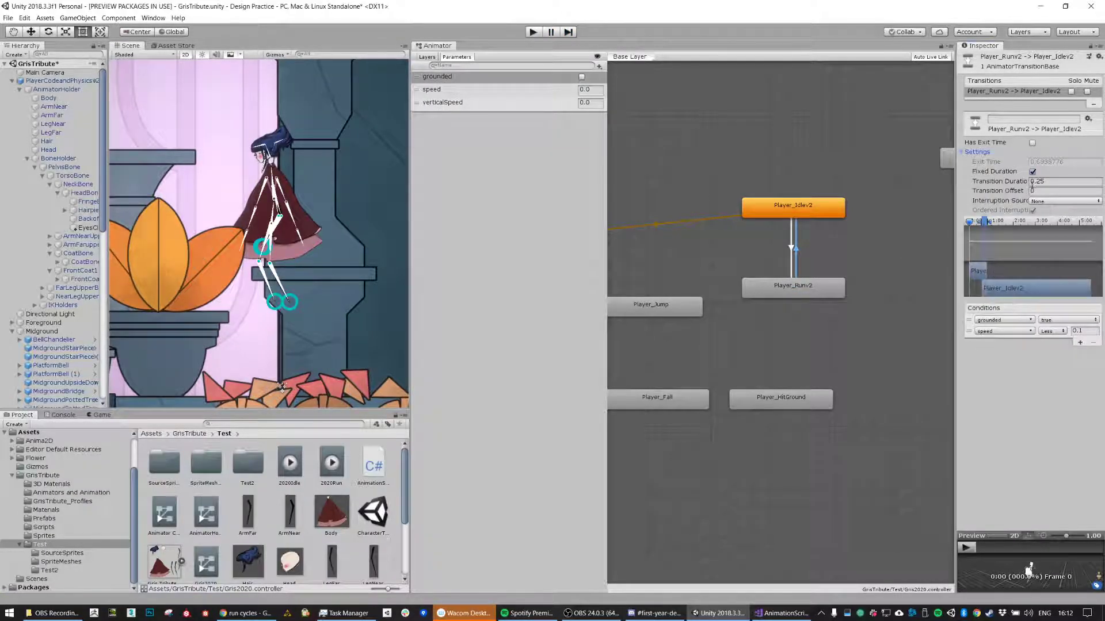
{"action": "left_click", "coordinate": [790, 248]}
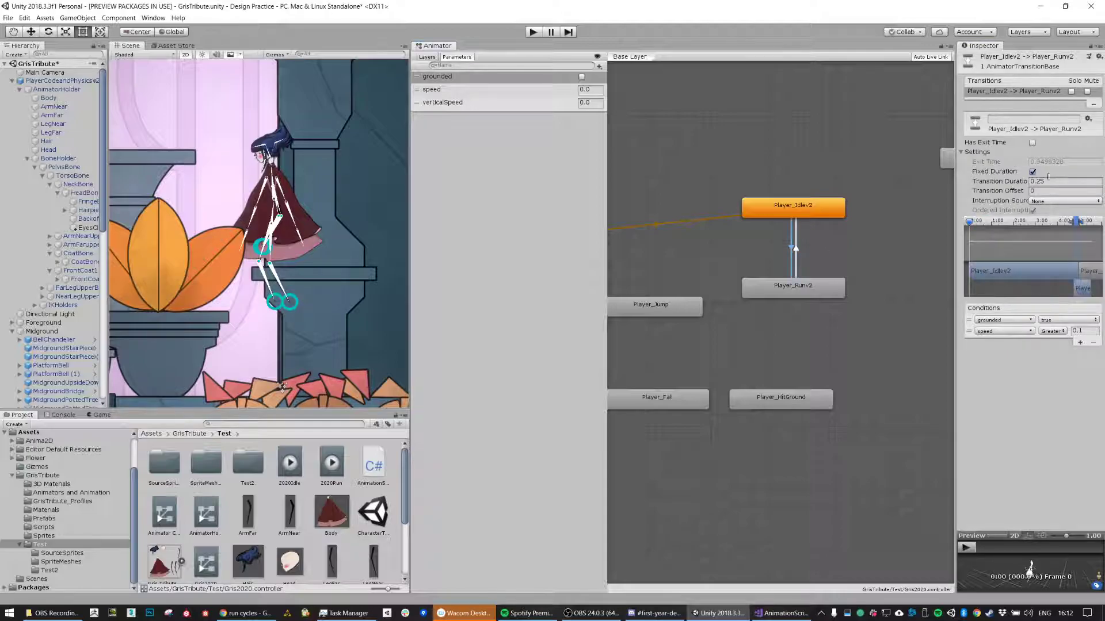
{"action": "left_click_drag", "start_coordinate": [955, 205], "coordinate": [887, 208]}
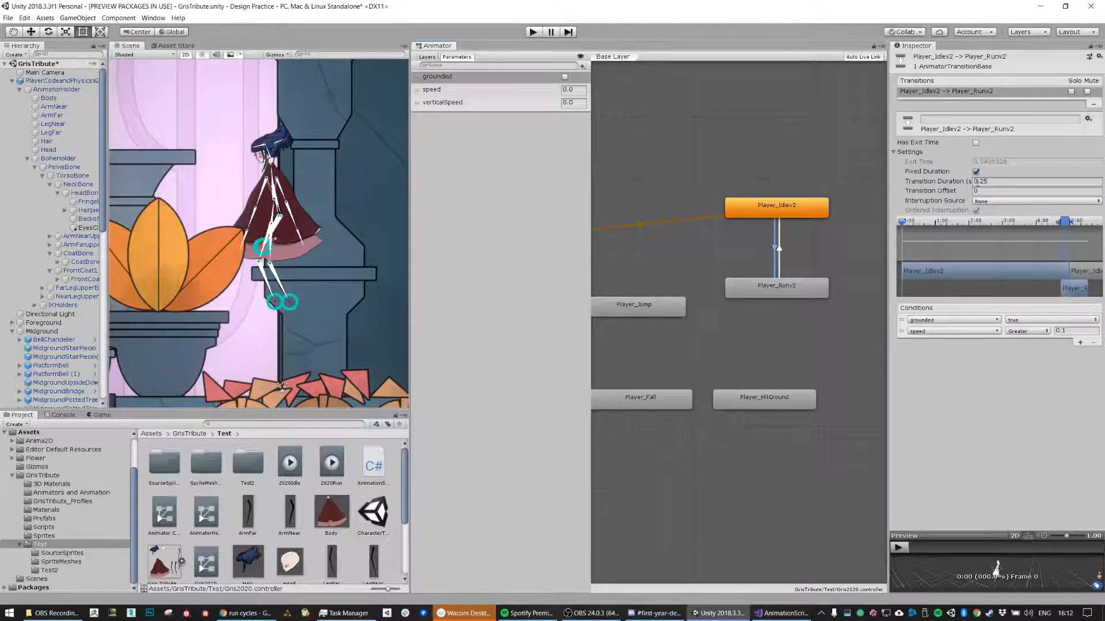
{"action": "left_click", "coordinate": [997, 183]}
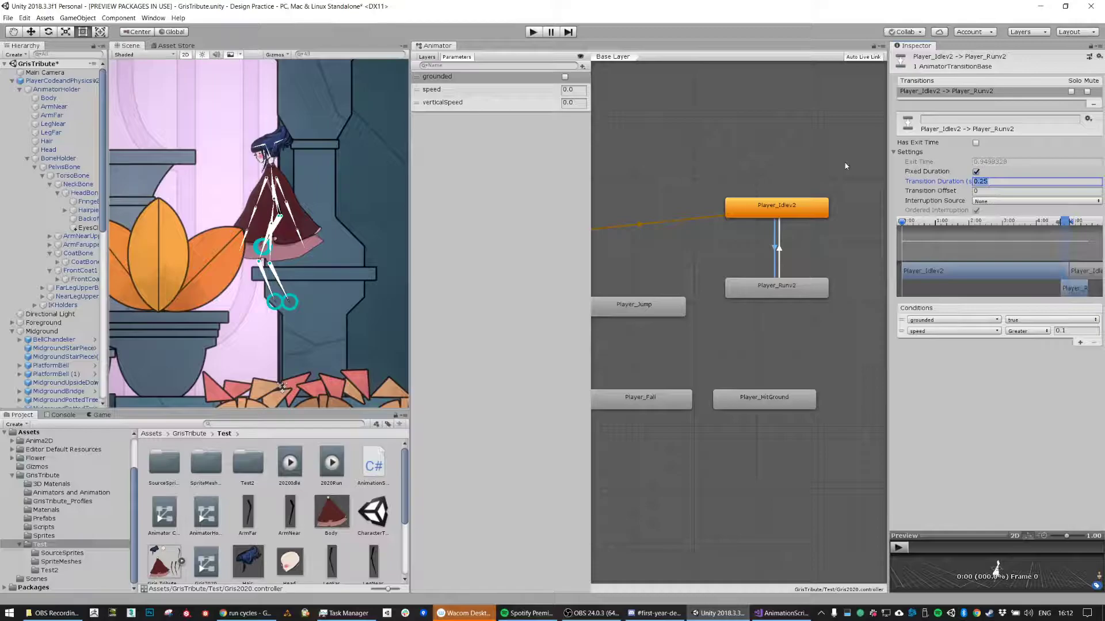
{"action": "type", "text": "0"}
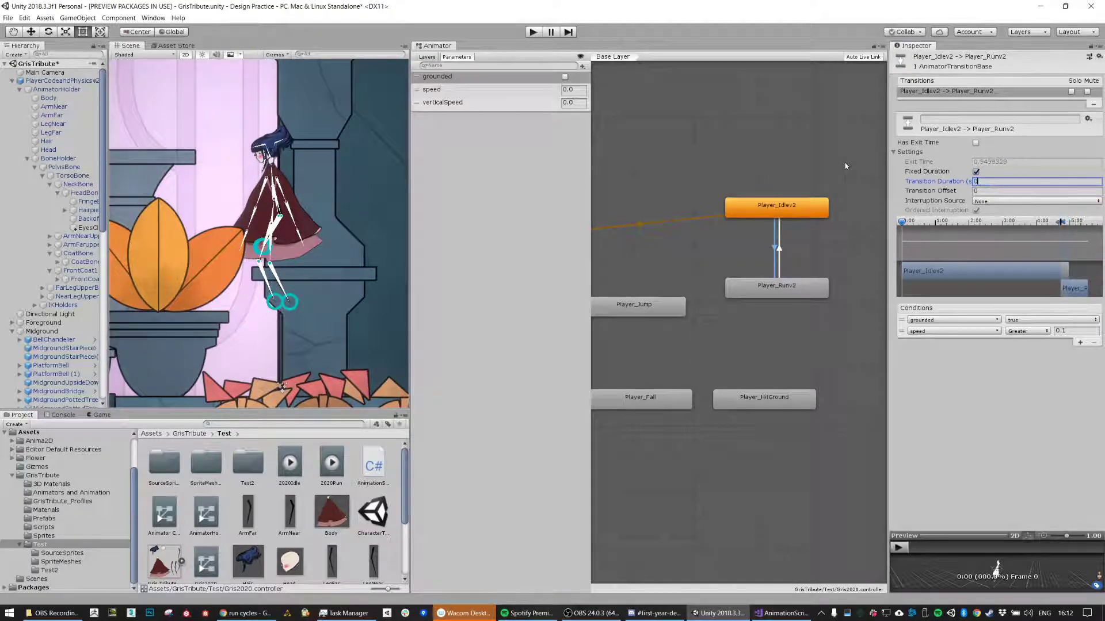
{"action": "left_click", "coordinate": [778, 249]}
{"action": "left_click", "coordinate": [992, 183]}
{"action": "type", "text": "0"}
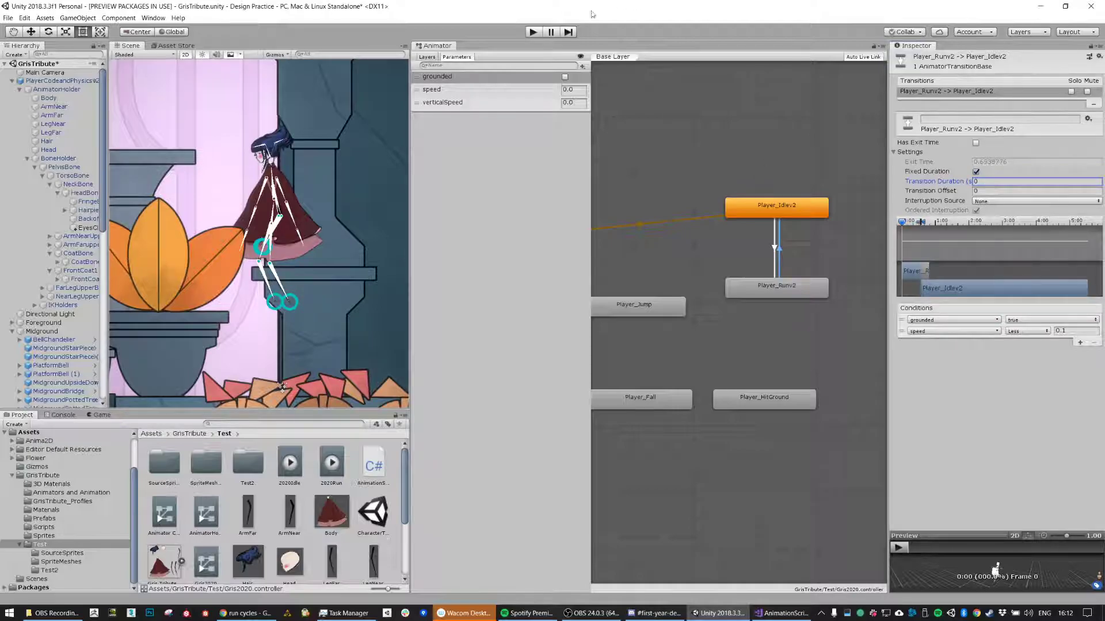
Step: Play the scene and move the player both ways to check how idle and run switch with zero transition duration, then stop it
{"action": "left_click", "coordinate": [533, 32]}
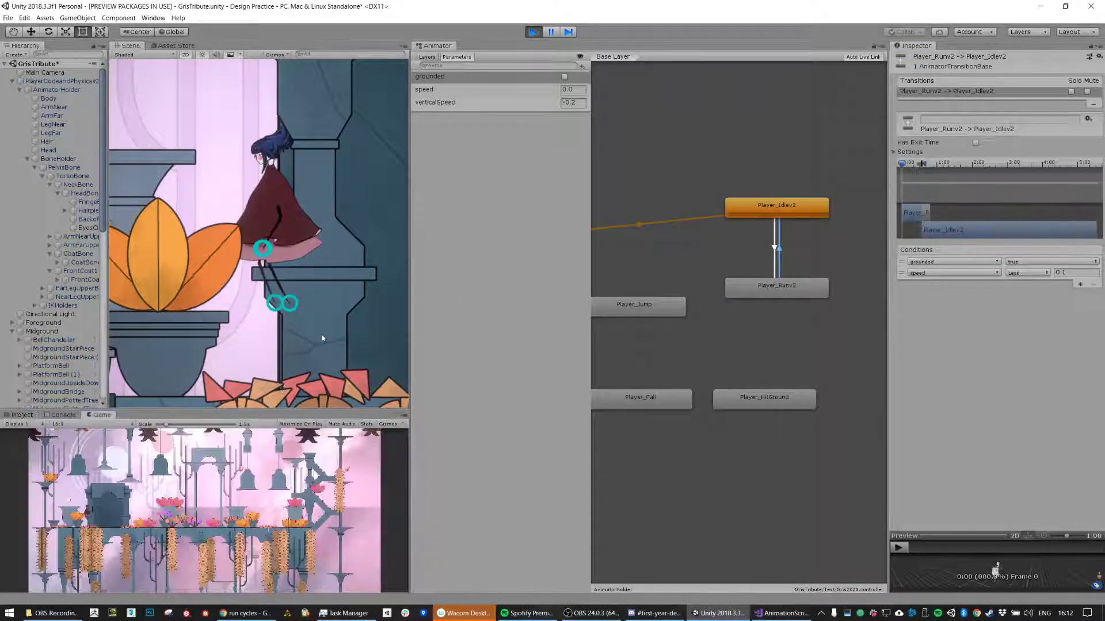
{"action": "key", "text": "d"}
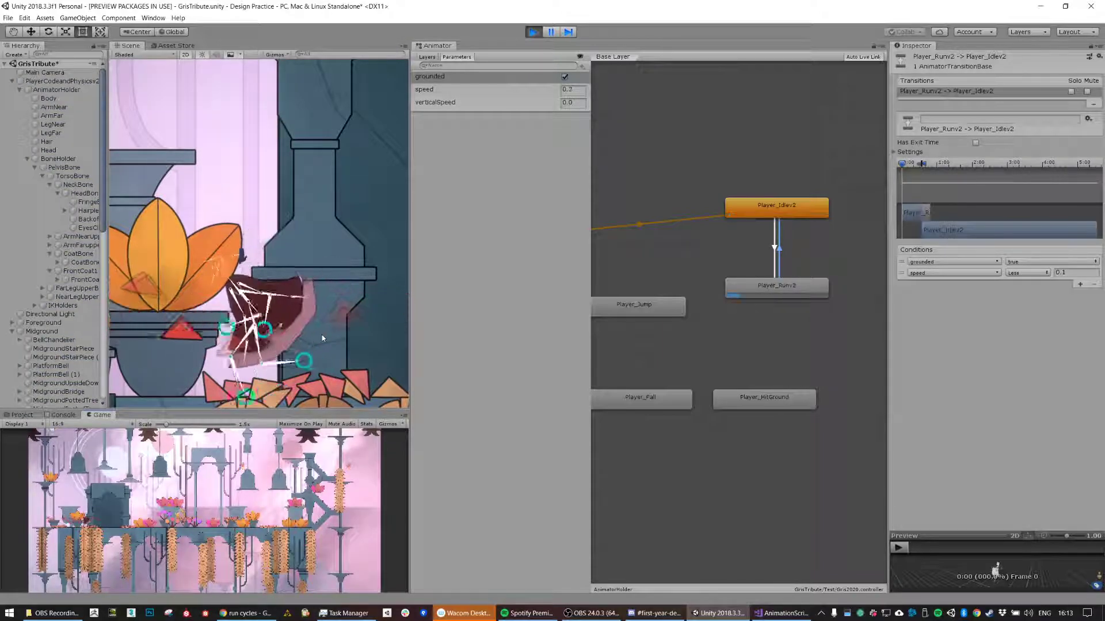
{"action": "key", "text": "d"}
{"action": "key", "text": "d"}
{"action": "key", "text": "a"}
{"action": "key", "text": "a"}
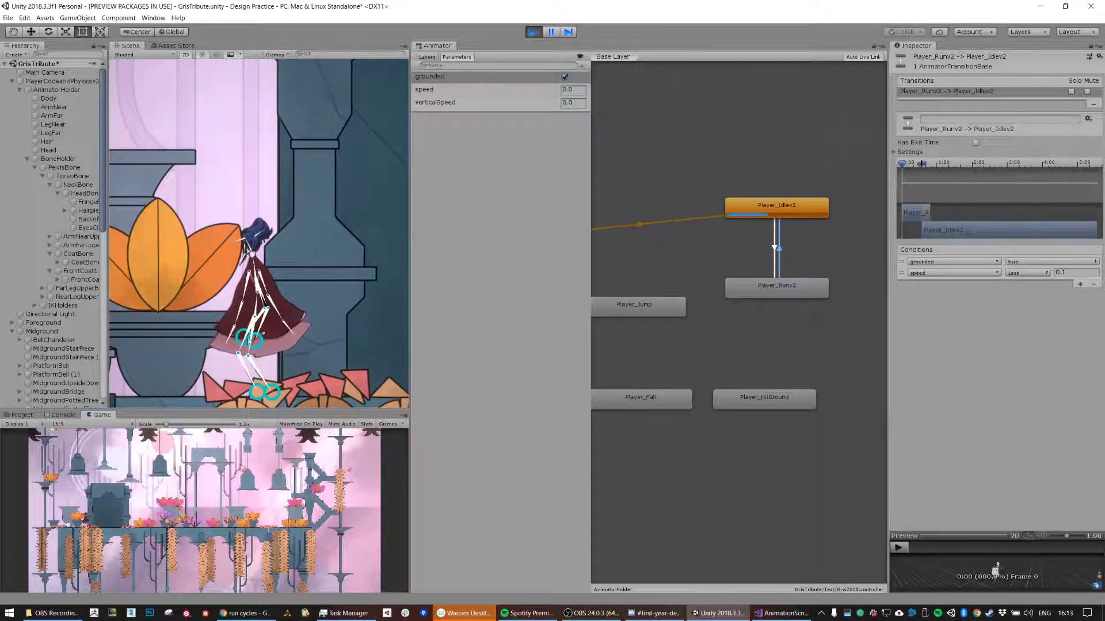
{"action": "key", "text": "d"}
{"action": "key", "text": "d"}
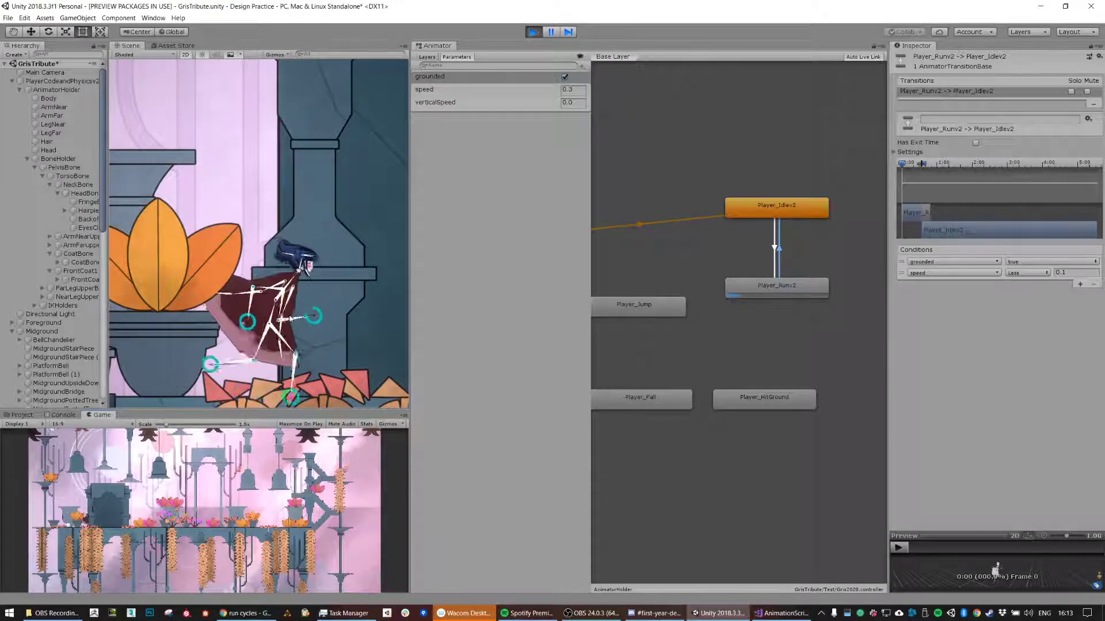
{"action": "key", "text": "d"}
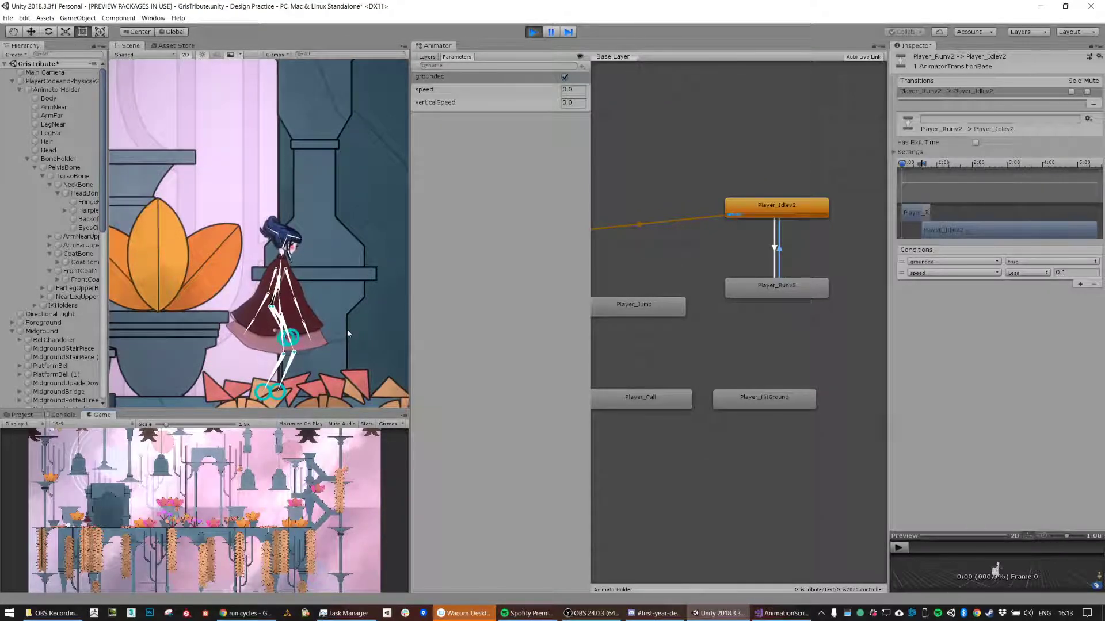
{"action": "key", "text": "a"}
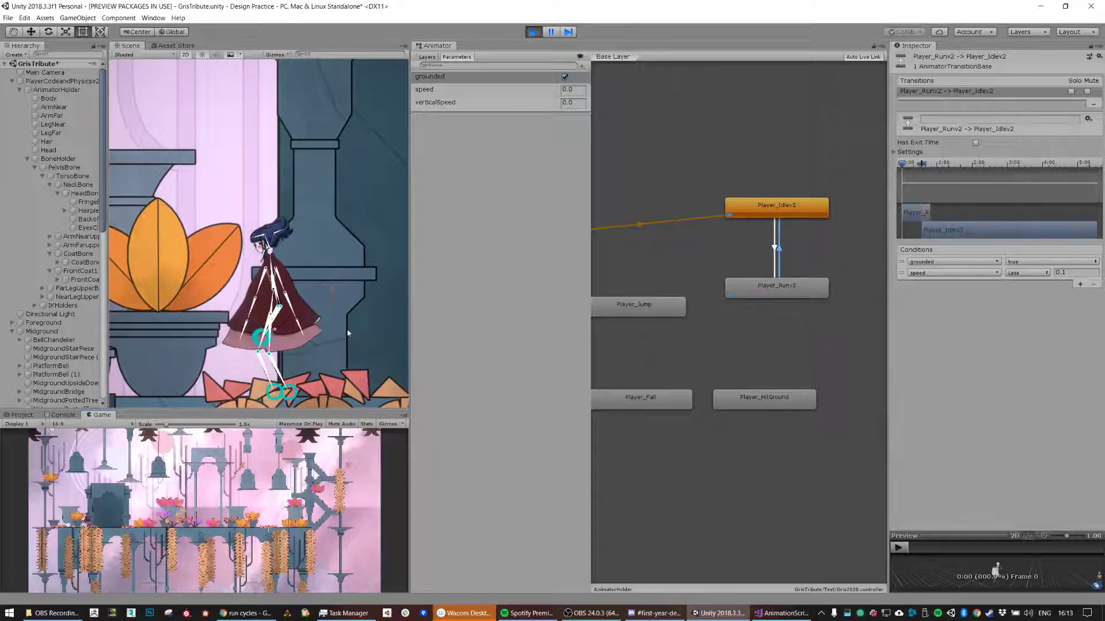
{"action": "key", "text": "a"}
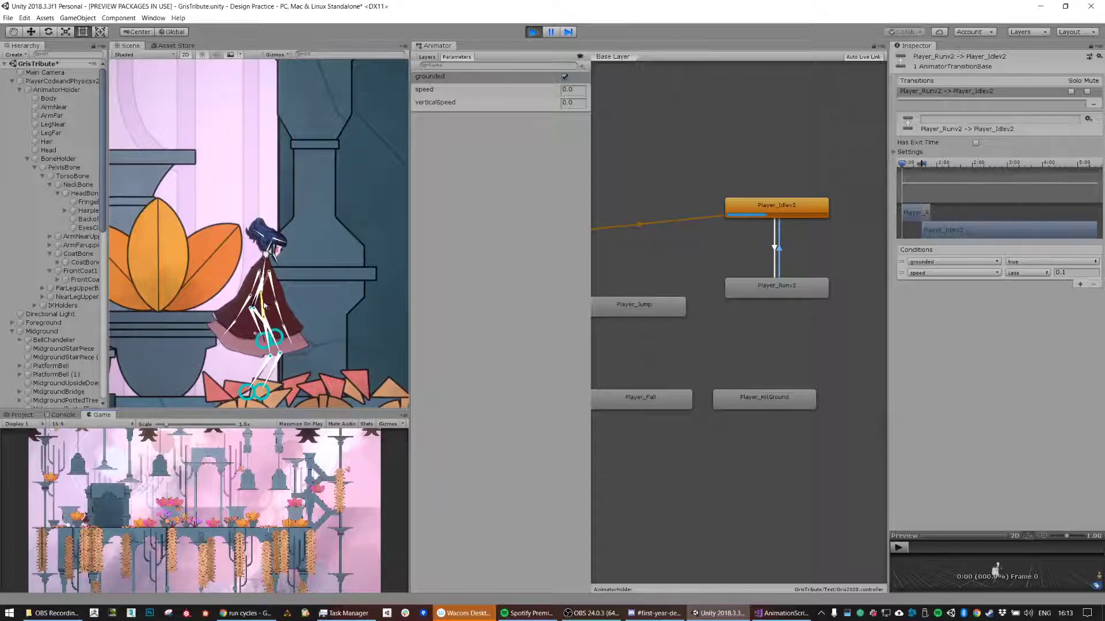
{"action": "key", "text": "Right"}
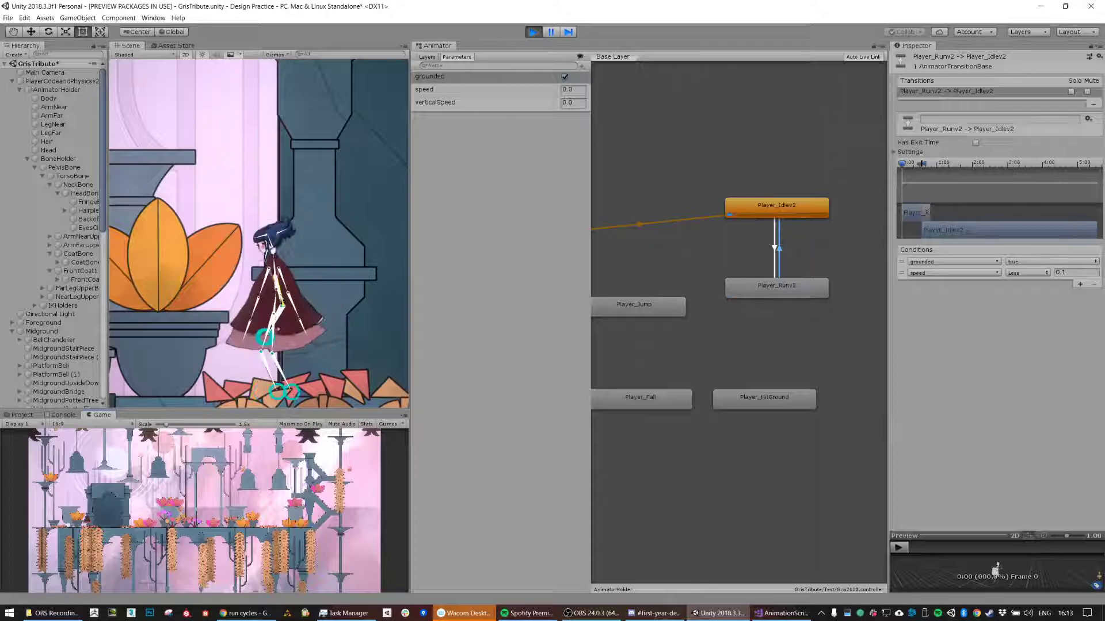
{"action": "left_click", "coordinate": [536, 32]}
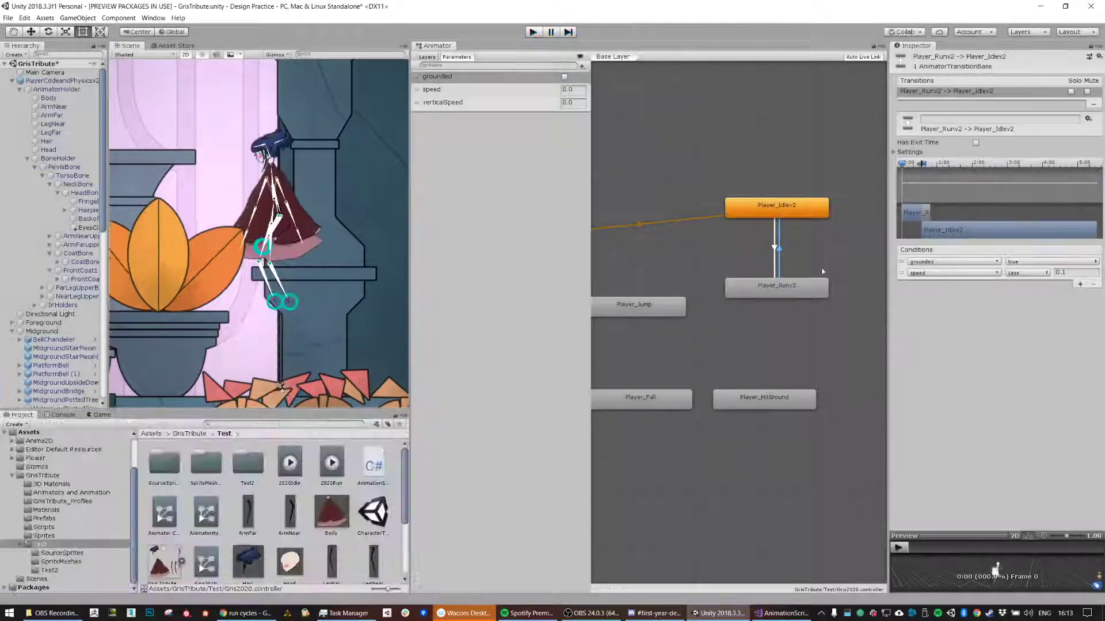
Step: Set the Transition Duration to 0.25 on both transitions between Player_Idlev2 and Player_Runv2, and test it briefly in play mode
{"action": "left_click", "coordinate": [775, 248]}
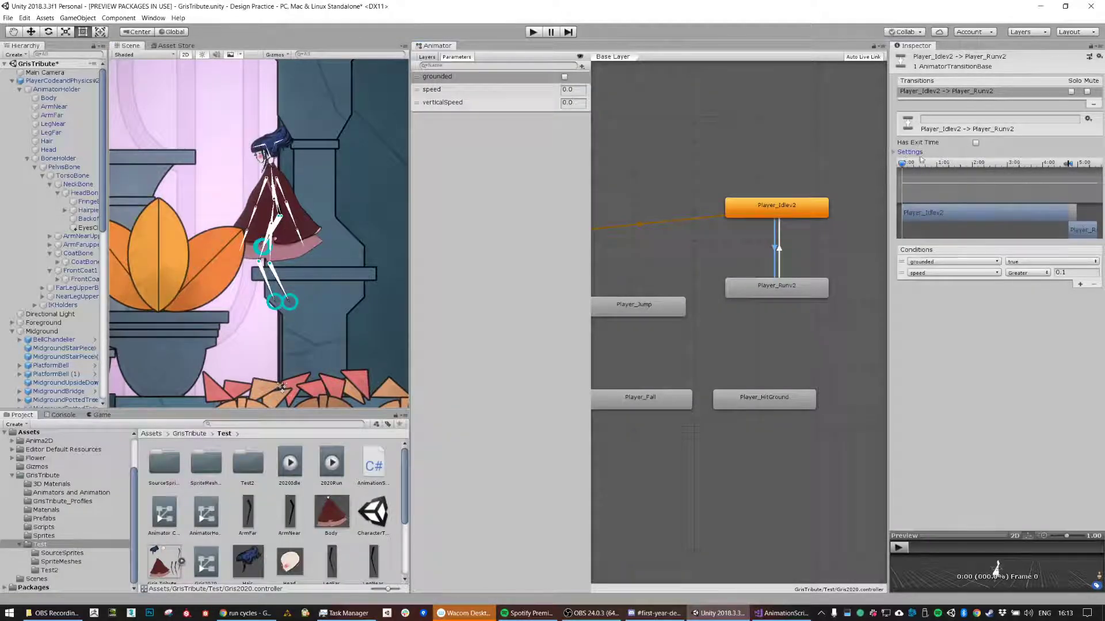
{"action": "left_click", "coordinate": [895, 153]}
{"action": "left_click", "coordinate": [991, 180]}
{"action": "type", "text": "0.25"}
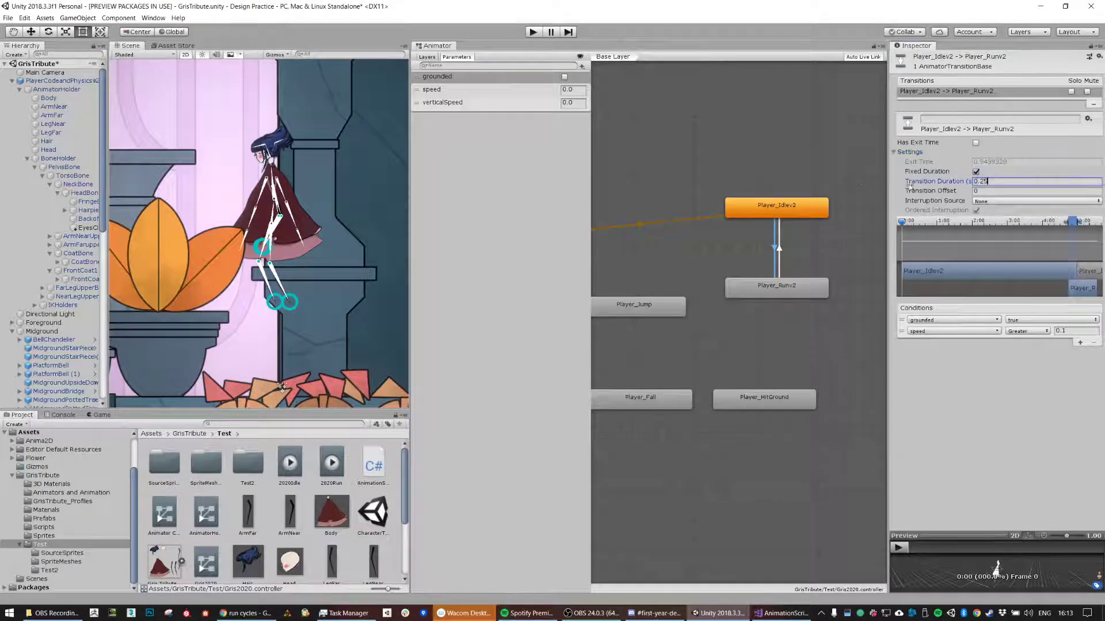
{"action": "left_click", "coordinate": [775, 249]}
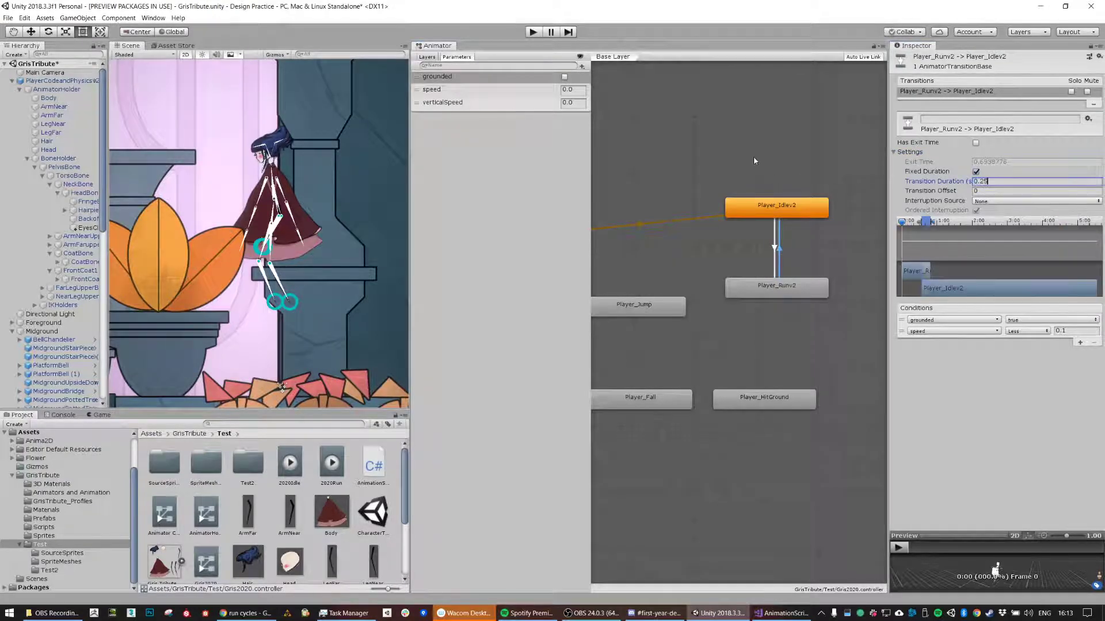
{"action": "left_click", "coordinate": [536, 32]}
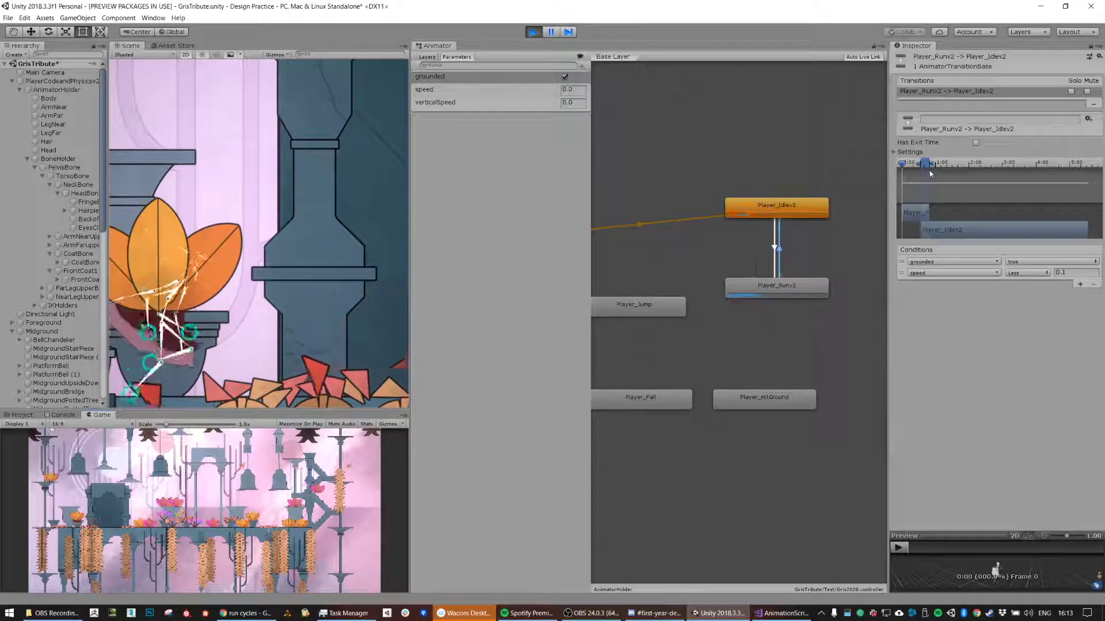
{"action": "left_click", "coordinate": [540, 33]}
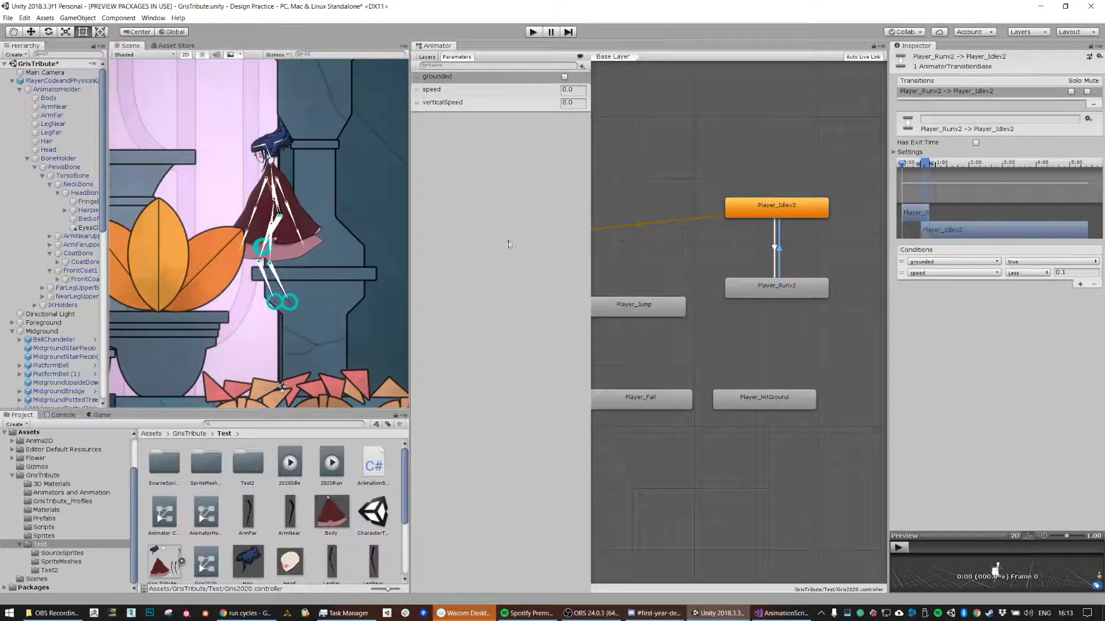
Step: Stretch the Player_Runv2 to Player_Idlev2 transition on its timeline to a duration of about 1.76 seconds
{"action": "left_click", "coordinate": [896, 153]}
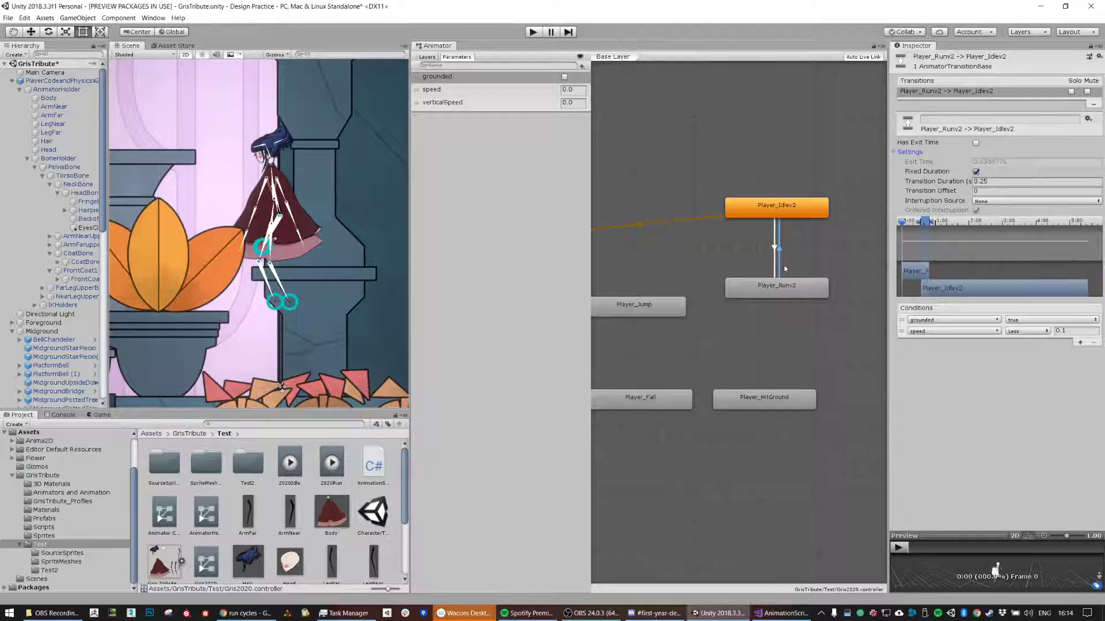
{"action": "left_click", "coordinate": [995, 182]}
{"action": "left_click_drag", "start_coordinate": [979, 183], "coordinate": [1005, 183]}
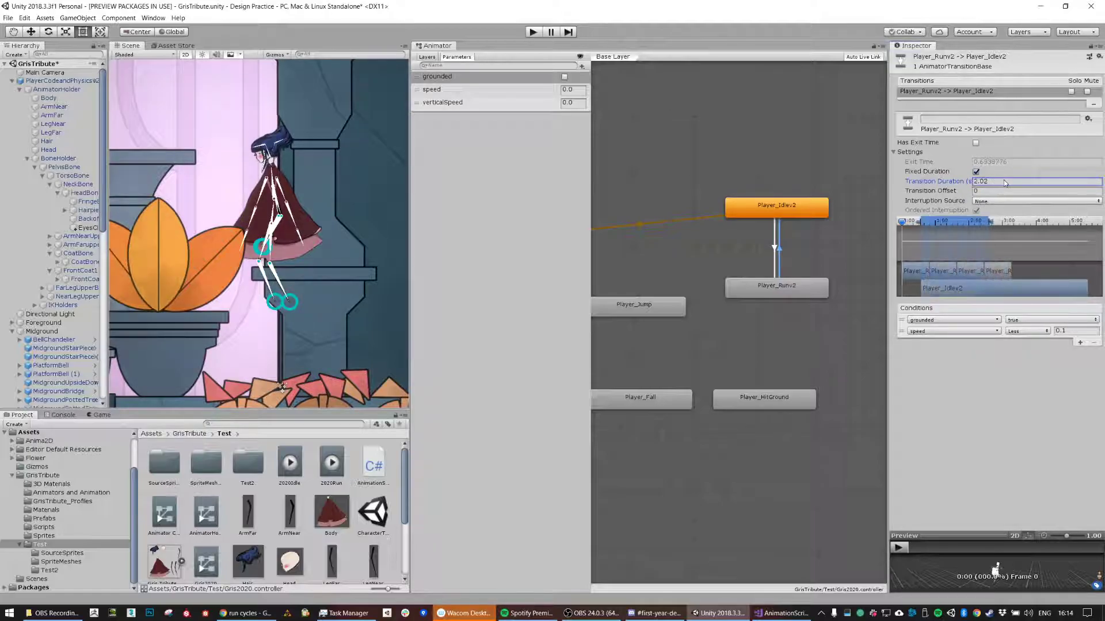
{"action": "key", "text": "ctrl+z"}
{"action": "mouse_move", "coordinate": [973, 289]}
{"action": "left_mouse_down"}
{"action": "mouse_move", "coordinate": [956, 288]}
{"action": "mouse_move", "coordinate": [981, 289]}
{"action": "left_mouse_up"}
{"action": "left_click_drag", "start_coordinate": [932, 223], "coordinate": [981, 223]}
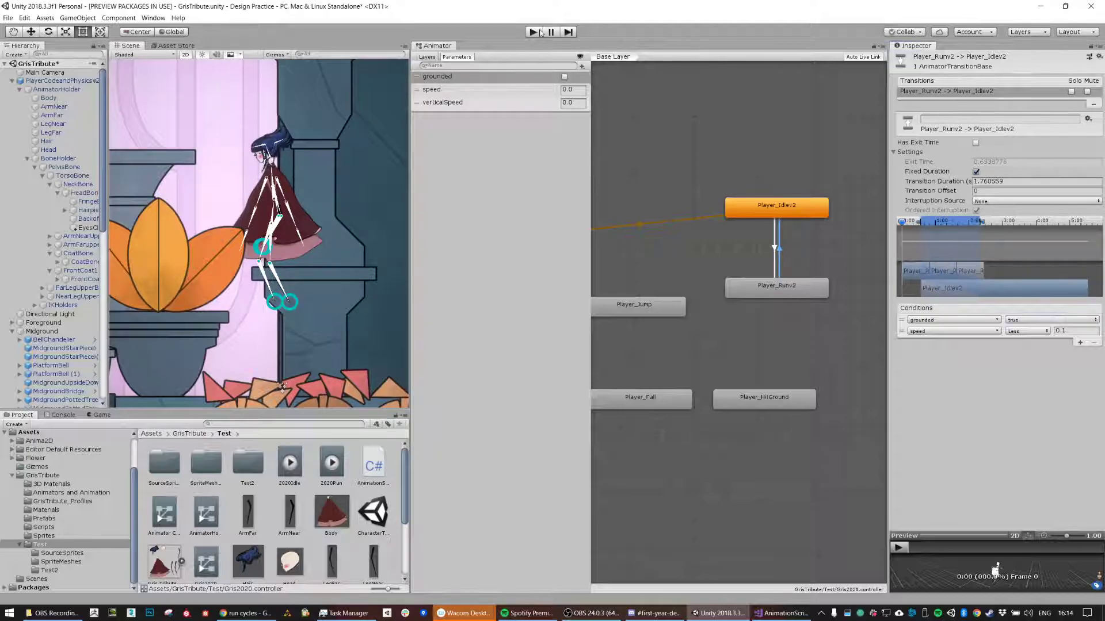
Step: Play the scene and move the player both ways to examine the long blend from run to idle, then stop it
{"action": "left_click", "coordinate": [539, 32]}
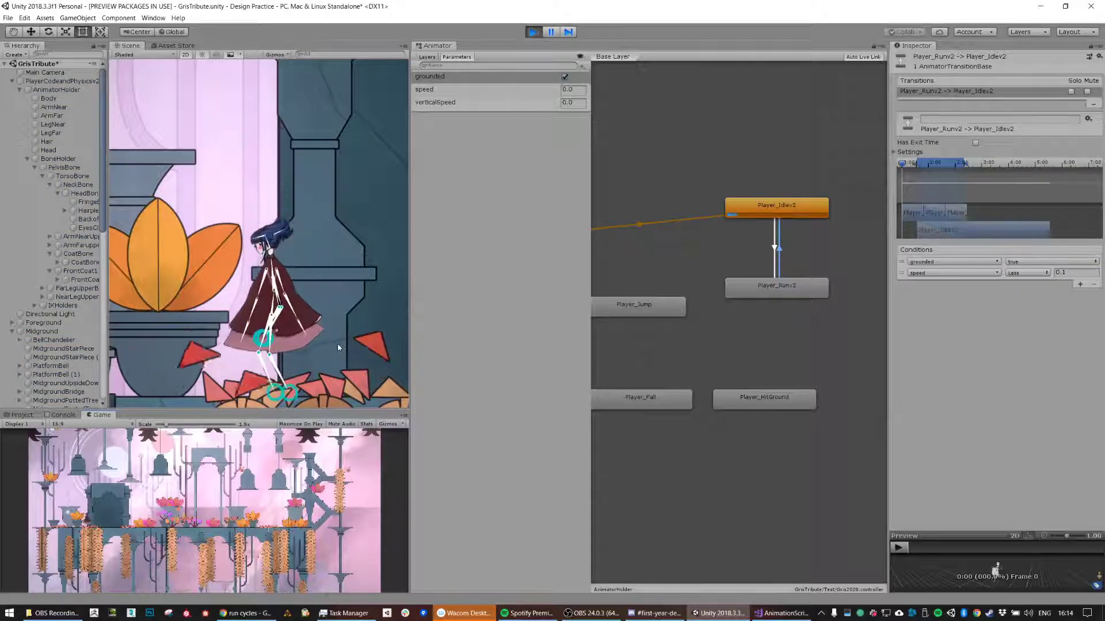
{"action": "key", "text": "Left"}
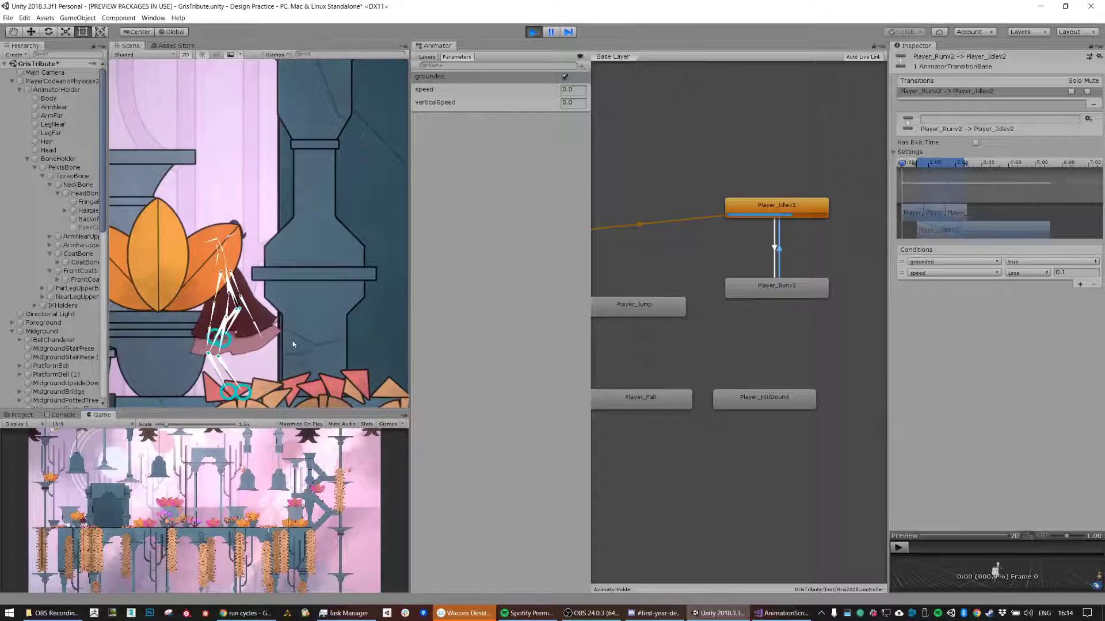
{"action": "key", "text": "Right"}
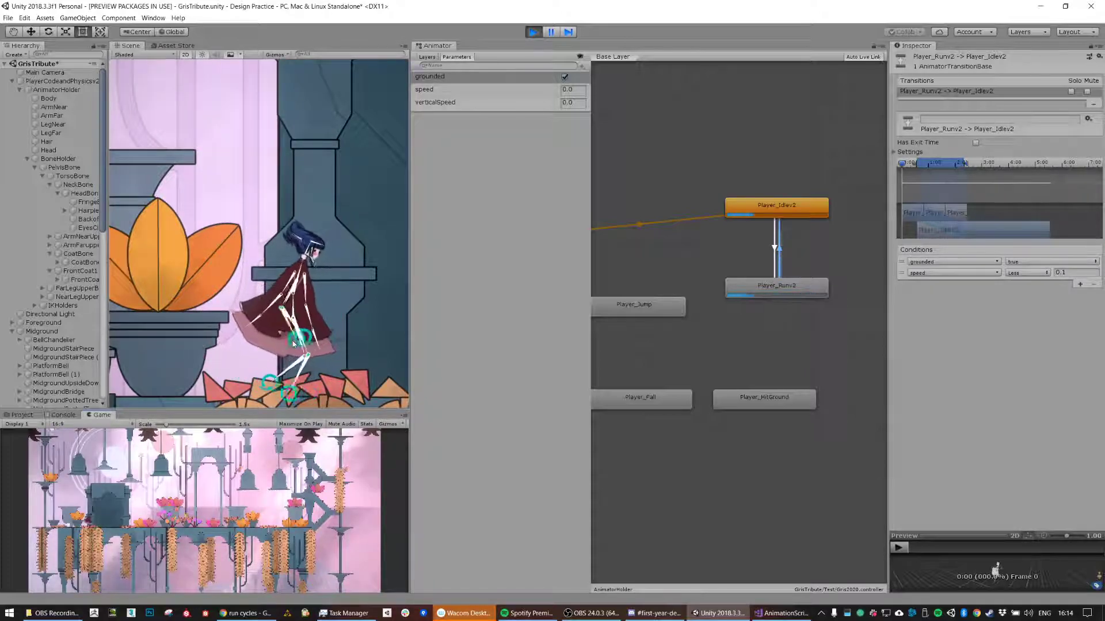
{"action": "key", "text": "Left"}
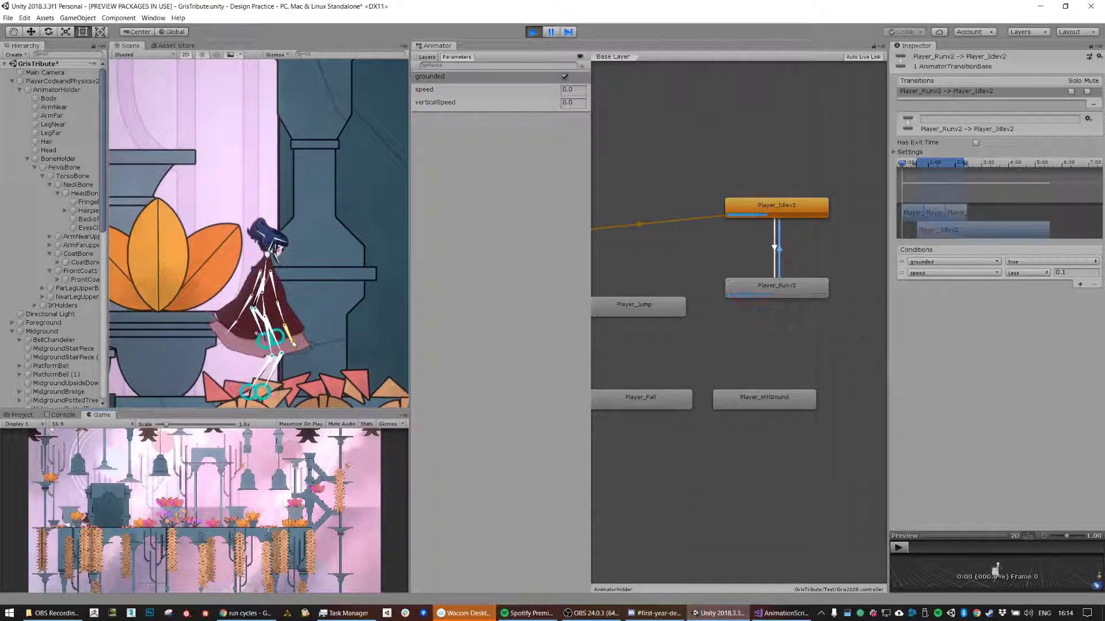
{"action": "key", "text": "Left"}
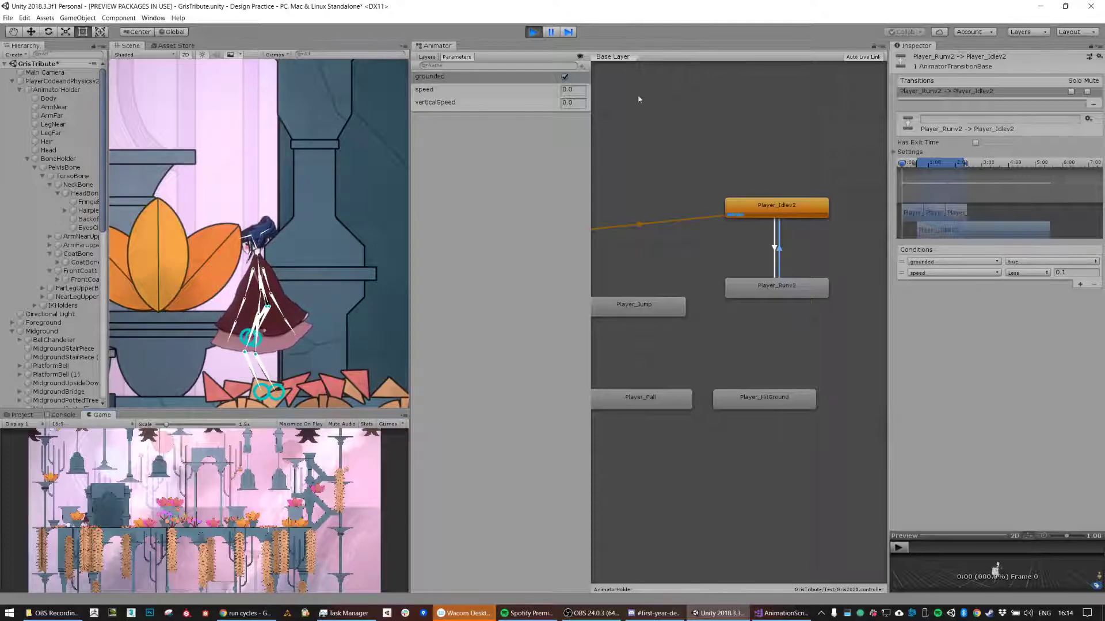
{"action": "left_click", "coordinate": [535, 32]}
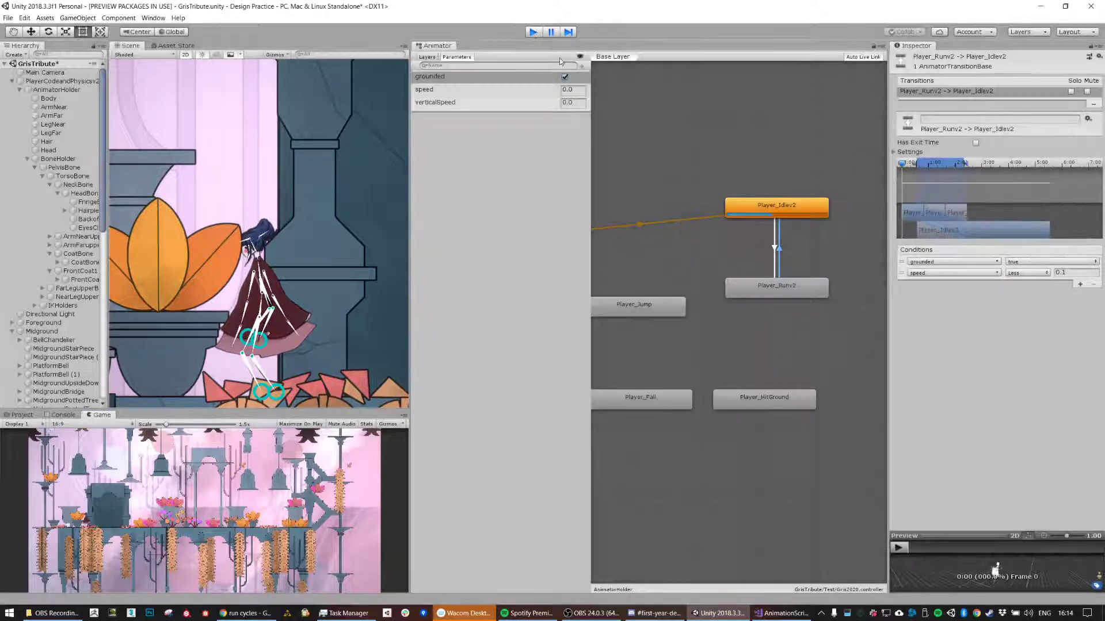
Step: Set the Transition Duration of the Player_Runv2 to Player_Idlev2 transition to 0.25
{"action": "left_click", "coordinate": [895, 152]}
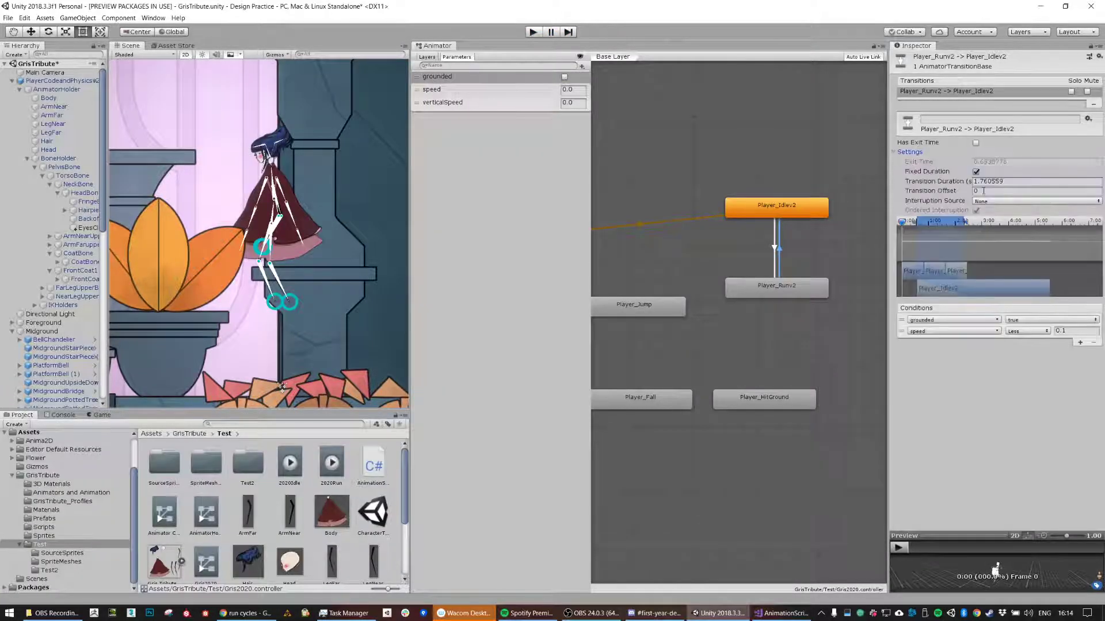
{"action": "left_click", "coordinate": [1001, 182]}
{"action": "type", "text": "0.25"}
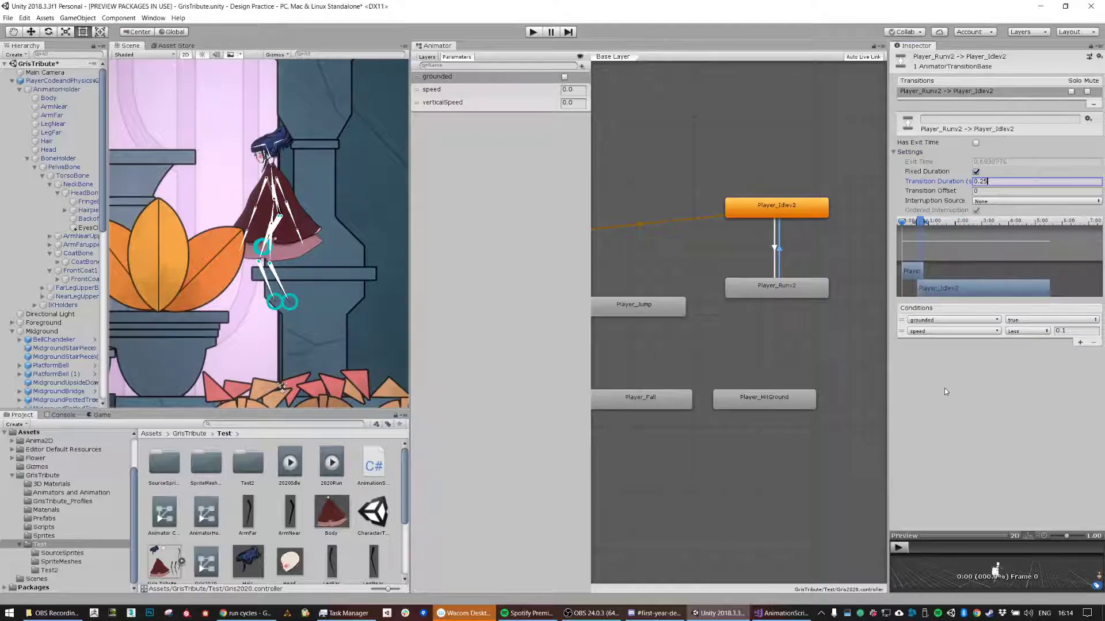
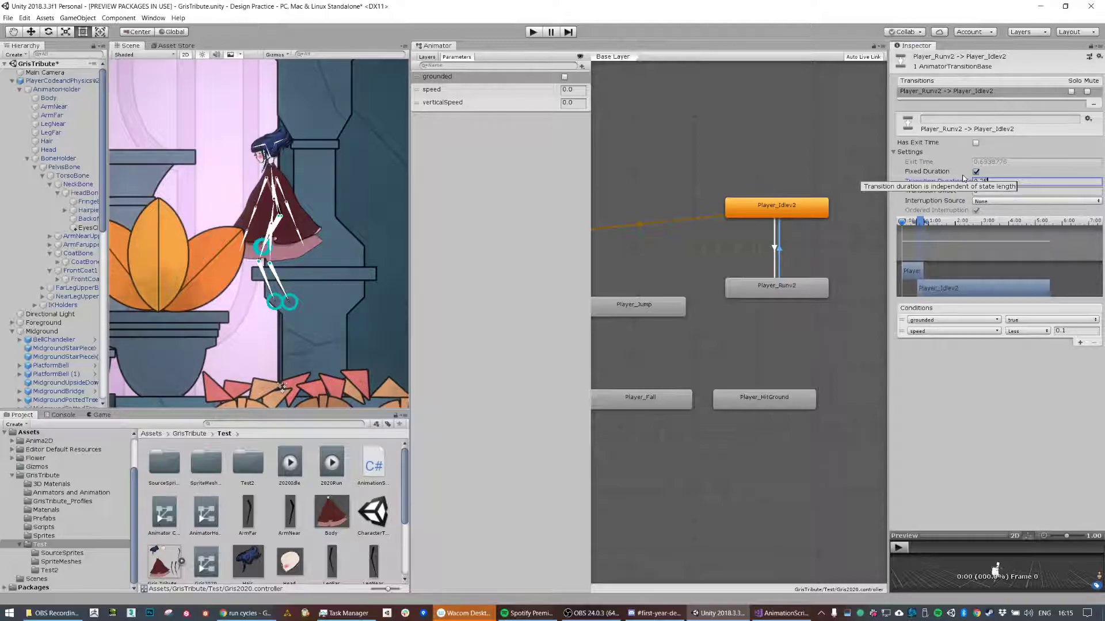
Step: Rearrange the Animator graph by moving Player_Jump and the Any State node slightly upward
{"action": "middle_click_drag", "start_coordinate": [796, 320], "coordinate": [825, 336]}
{"action": "left_click_drag", "start_coordinate": [678, 324], "coordinate": [683, 285]}
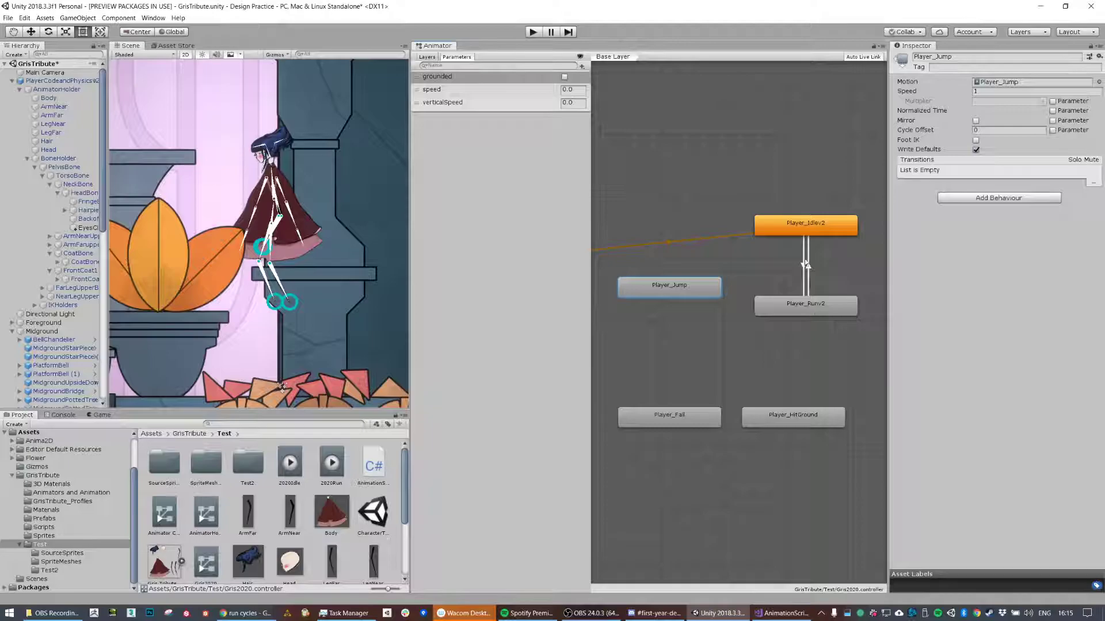
{"action": "middle_click_drag", "start_coordinate": [612, 351], "coordinate": [693, 337]}
{"action": "left_click_drag", "start_coordinate": [631, 365], "coordinate": [649, 325]}
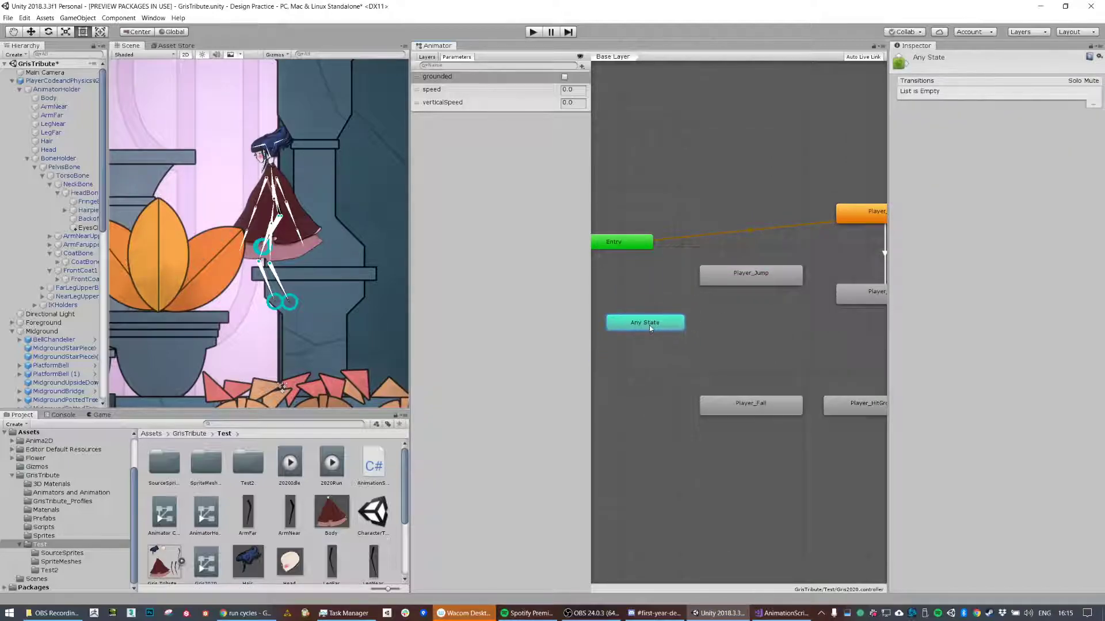
Step: Make a transition from Any State to Player_Jump
{"action": "middle_click_drag", "start_coordinate": [693, 328], "coordinate": [668, 339]}
{"action": "right_click", "coordinate": [652, 334]}
{"action": "left_click", "coordinate": [685, 338]}
{"action": "left_click", "coordinate": [737, 281]}
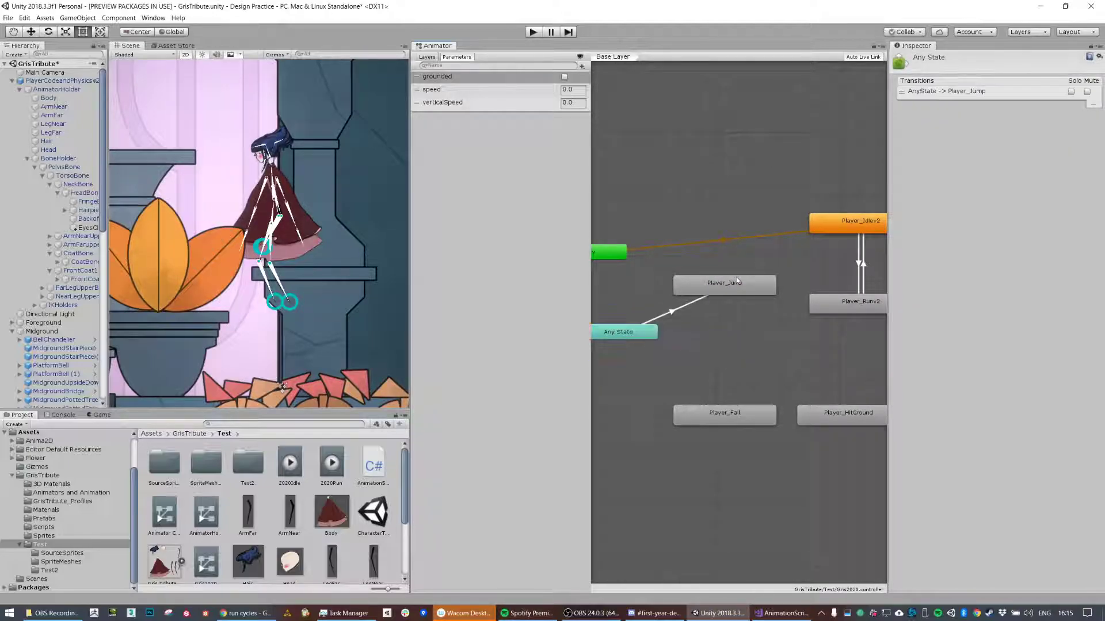
Step: Give the Any State to Player_Jump transition two conditions: grounded false and verticalSpeed Greater than 0.1
{"action": "left_click", "coordinate": [673, 311]}
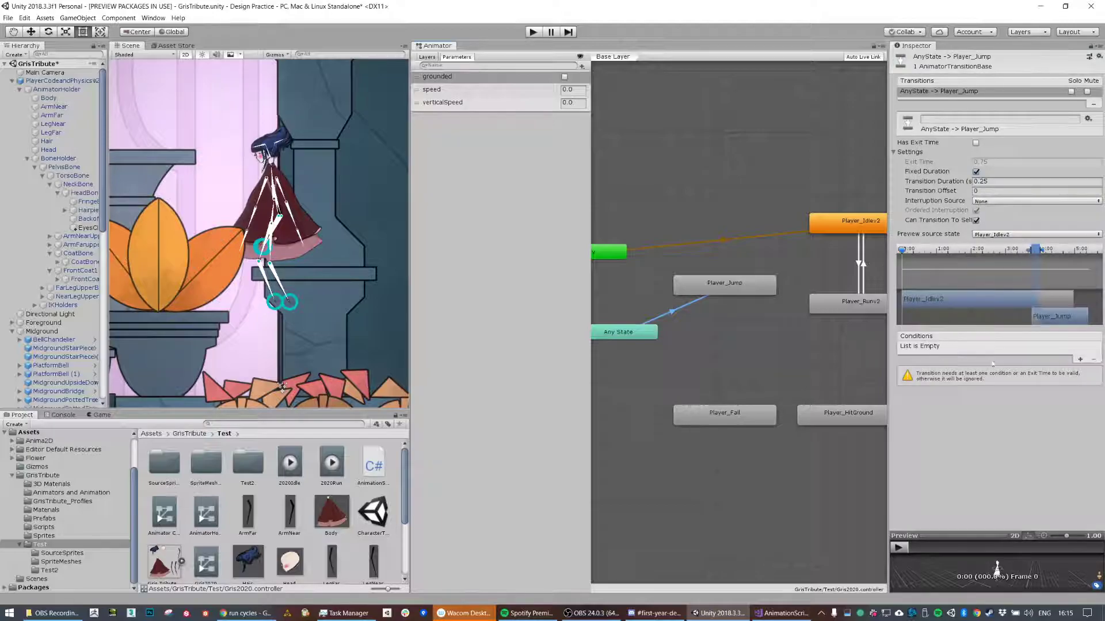
{"action": "left_click", "coordinate": [1080, 361]}
{"action": "left_click", "coordinate": [1018, 353]}
{"action": "left_click", "coordinate": [1029, 369]}
{"action": "left_click", "coordinate": [1080, 360]}
{"action": "left_click", "coordinate": [953, 359]}
{"action": "left_click", "coordinate": [952, 413]}
{"action": "left_click", "coordinate": [1023, 360]}
{"action": "left_click", "coordinate": [1074, 367]}
{"action": "left_click", "coordinate": [1077, 358]}
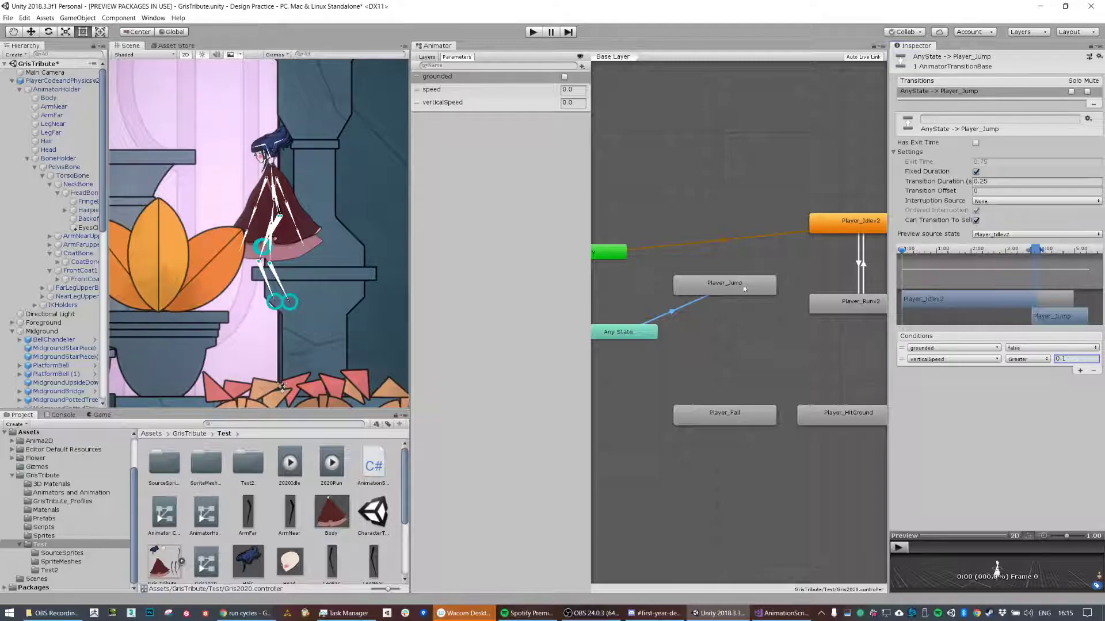
Step: Make a transition from Player_Jump to Player_Fall and select it for editing
{"action": "right_click", "coordinate": [735, 282]}
{"action": "left_click", "coordinate": [772, 286]}
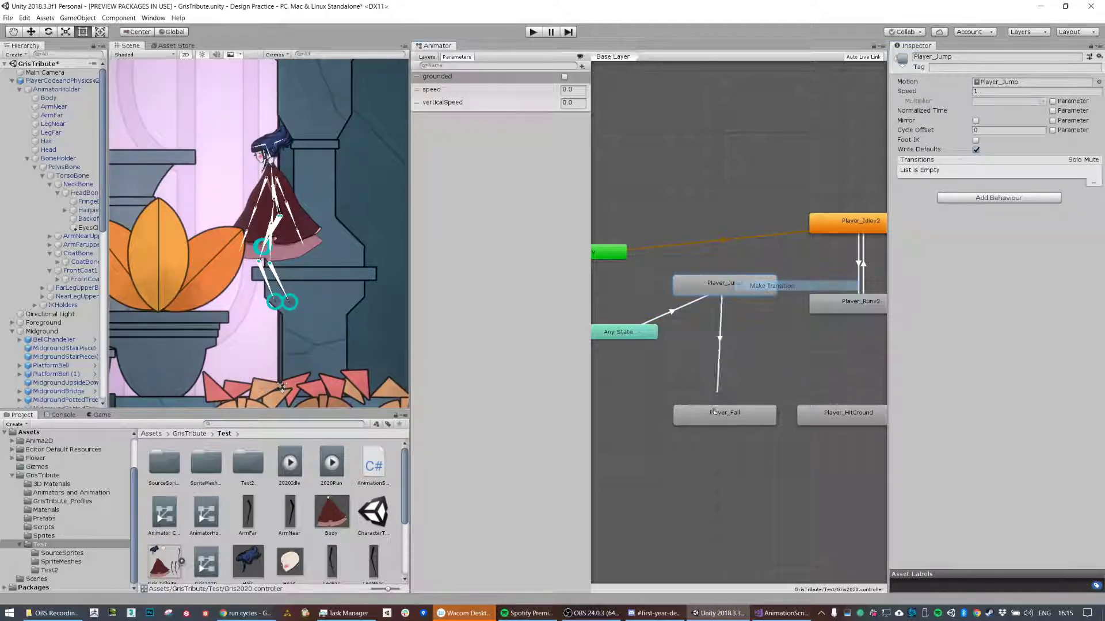
{"action": "left_click", "coordinate": [716, 397]}
{"action": "right_click", "coordinate": [734, 282]}
{"action": "left_click", "coordinate": [754, 286]}
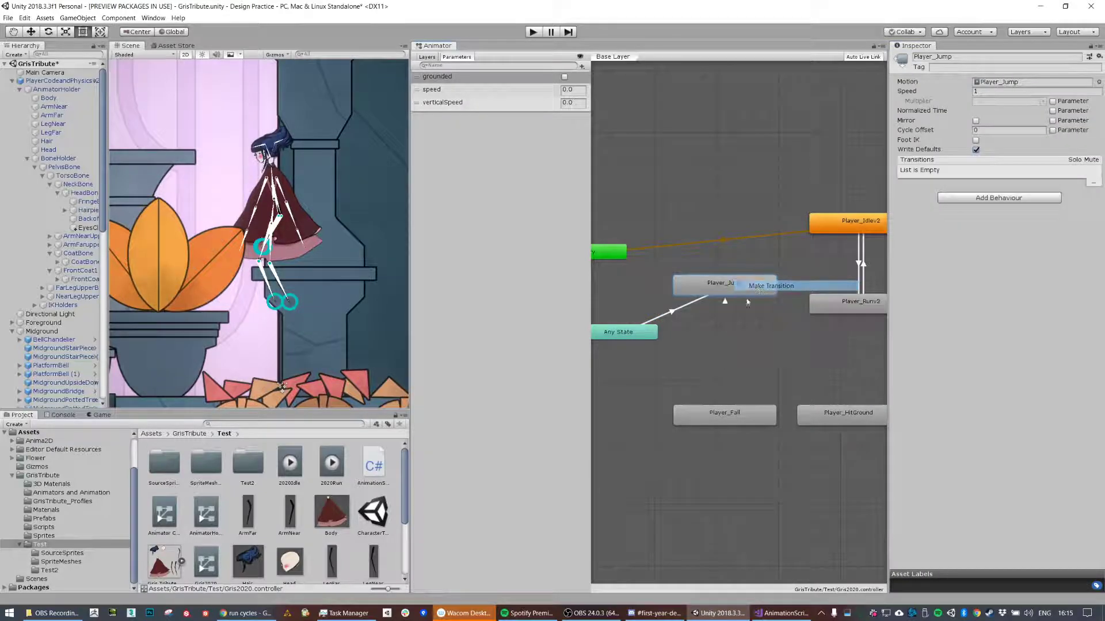
{"action": "left_click", "coordinate": [724, 413]}
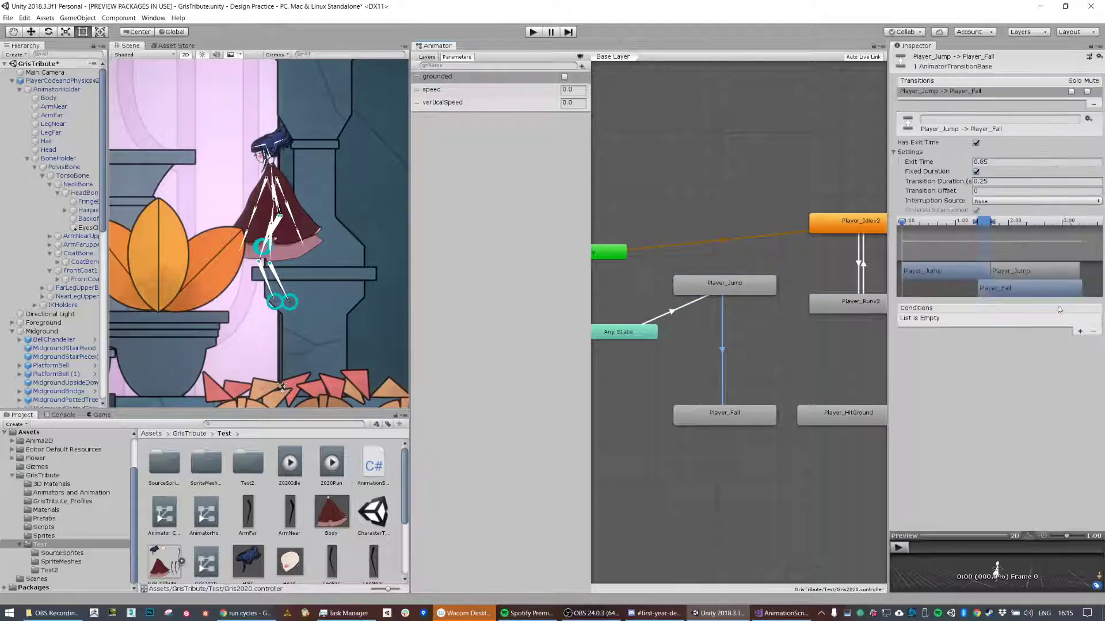
Step: Give the Player_Jump to Player_Fall transition two conditions: grounded false and verticalSpeed Less than 0.1
{"action": "left_click", "coordinate": [1080, 331]}
{"action": "left_click", "coordinate": [1080, 333]}
{"action": "left_click", "coordinate": [1036, 319]}
{"action": "left_click", "coordinate": [1030, 331]}
{"action": "left_click", "coordinate": [975, 332]}
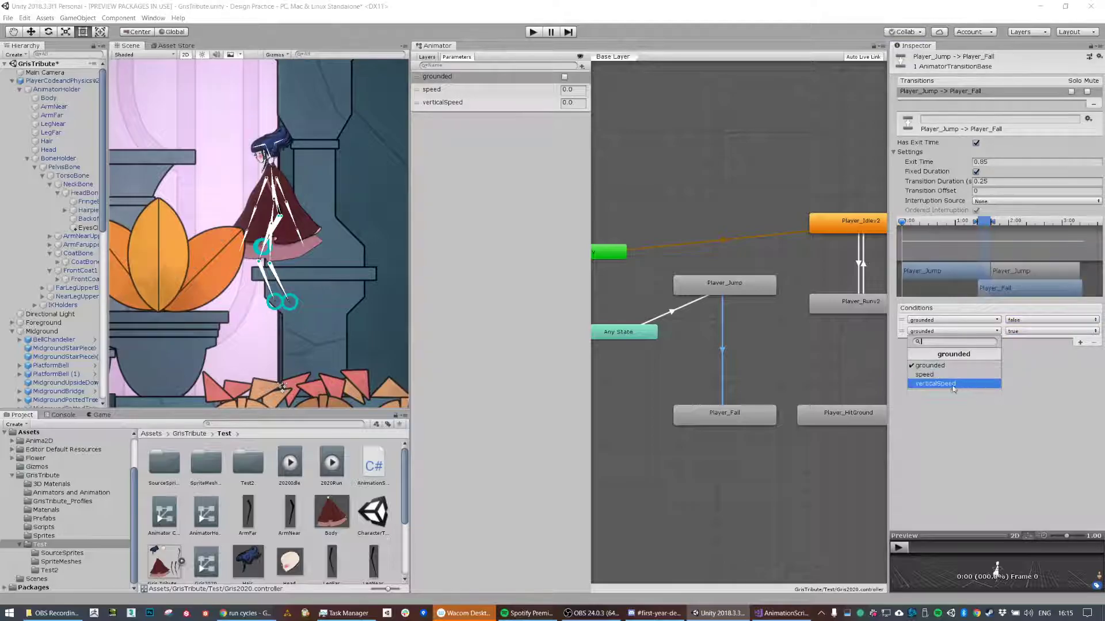
{"action": "left_click", "coordinate": [935, 384]}
{"action": "left_click", "coordinate": [1026, 332]}
{"action": "left_click", "coordinate": [1025, 352]}
{"action": "left_click", "coordinate": [1072, 332]}
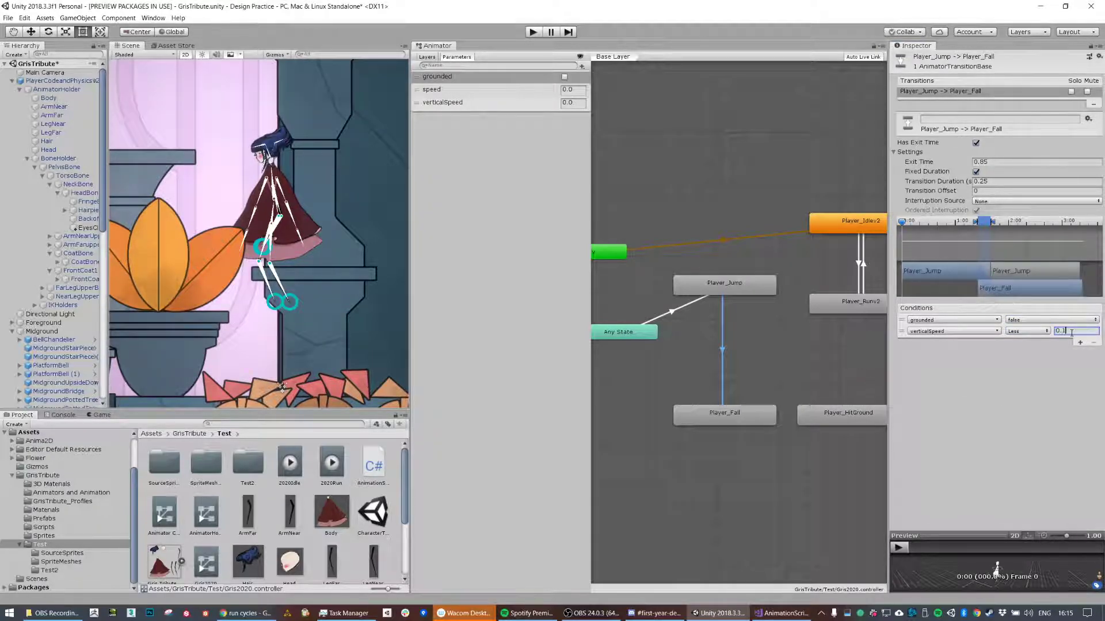
Step: Make a transition from Player_Fall to Player_HitGround
{"action": "middle_click_drag", "start_coordinate": [785, 330], "coordinate": [712, 325]}
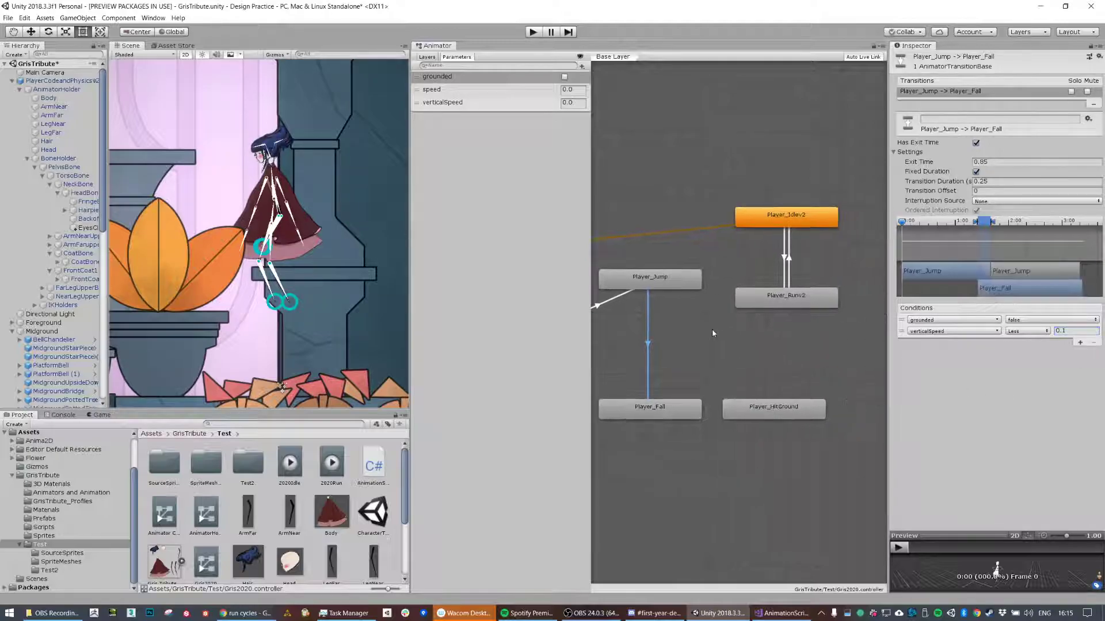
{"action": "right_click", "coordinate": [681, 409]}
{"action": "left_click", "coordinate": [714, 412]}
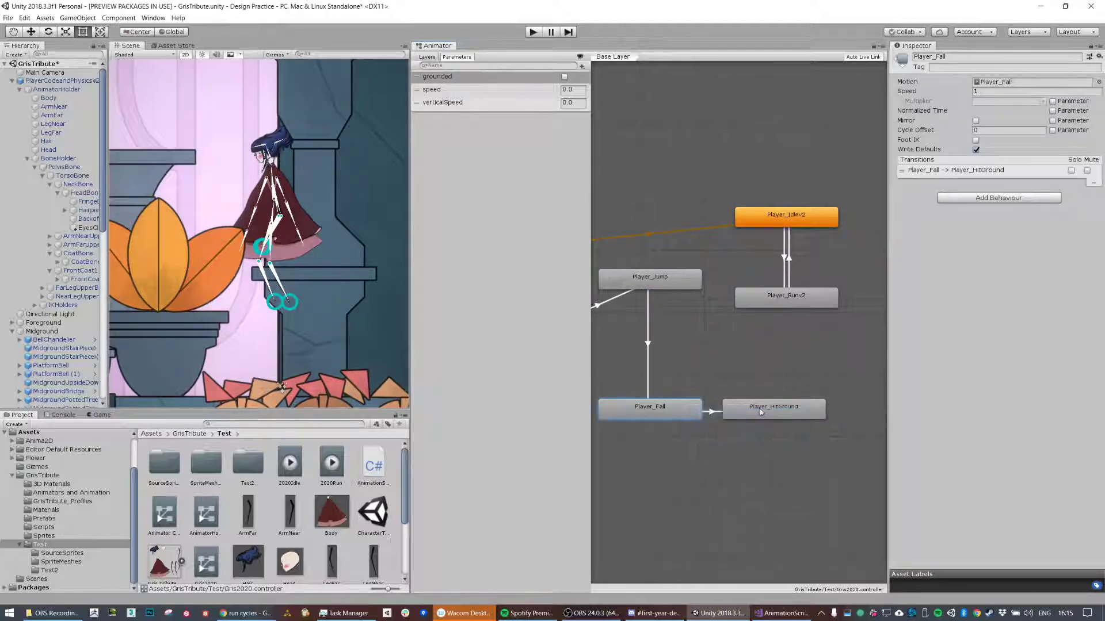
{"action": "left_click", "coordinate": [762, 410]}
Step: Give the Player_Fall to Player_HitGround transition a single grounded true condition and turn off its exit time
{"action": "left_click", "coordinate": [1080, 331]}
{"action": "left_click", "coordinate": [1079, 332]}
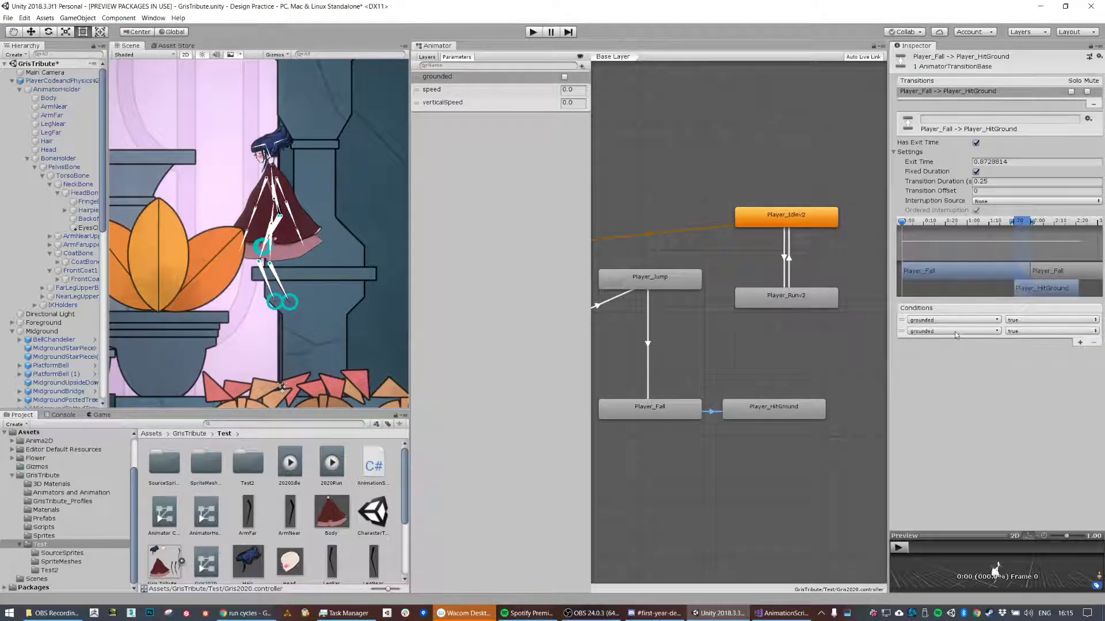
{"action": "left_click", "coordinate": [901, 334]}
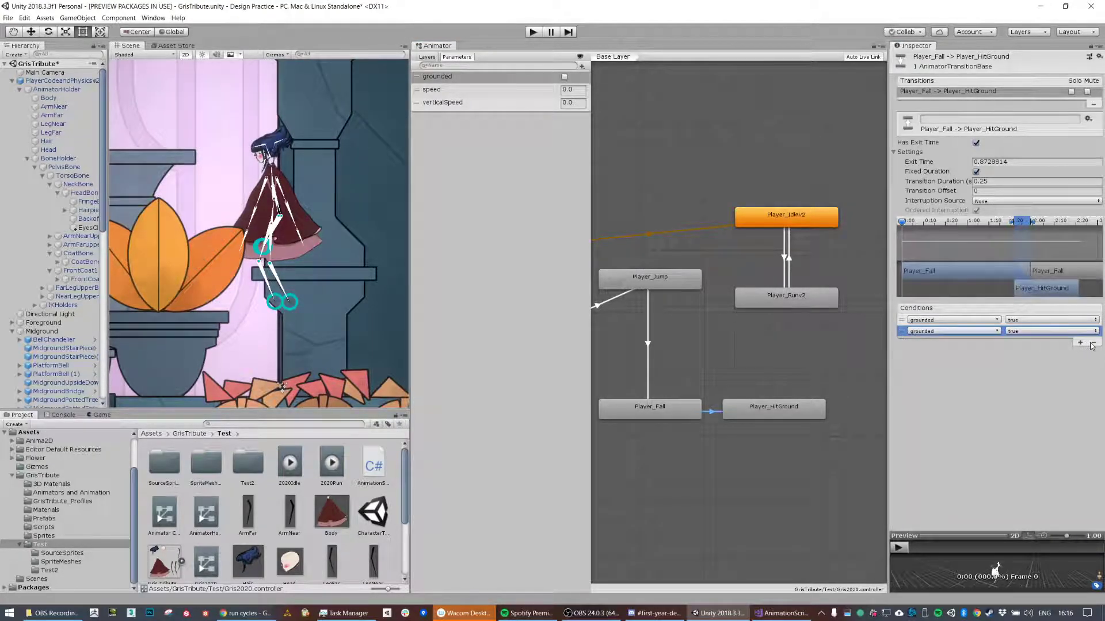
{"action": "left_click", "coordinate": [1092, 343]}
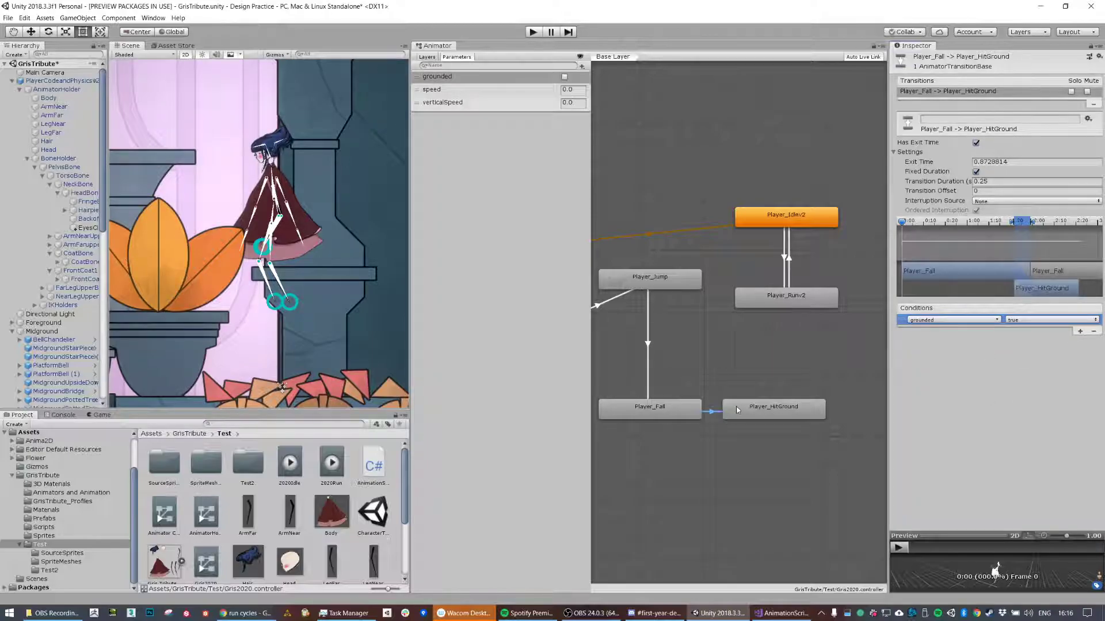
{"action": "left_click", "coordinate": [975, 143]}
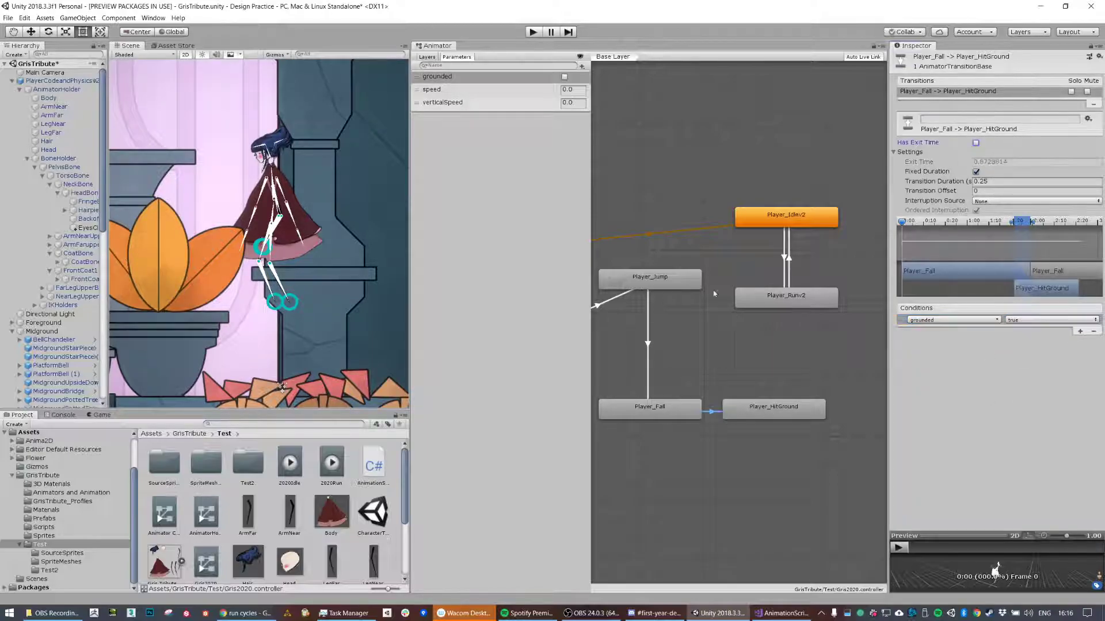
Step: Turn off exit time on the Player_Jump to Player_Fall transition and check the Any State to Player_Jump transition's settings
{"action": "left_click", "coordinate": [645, 332]}
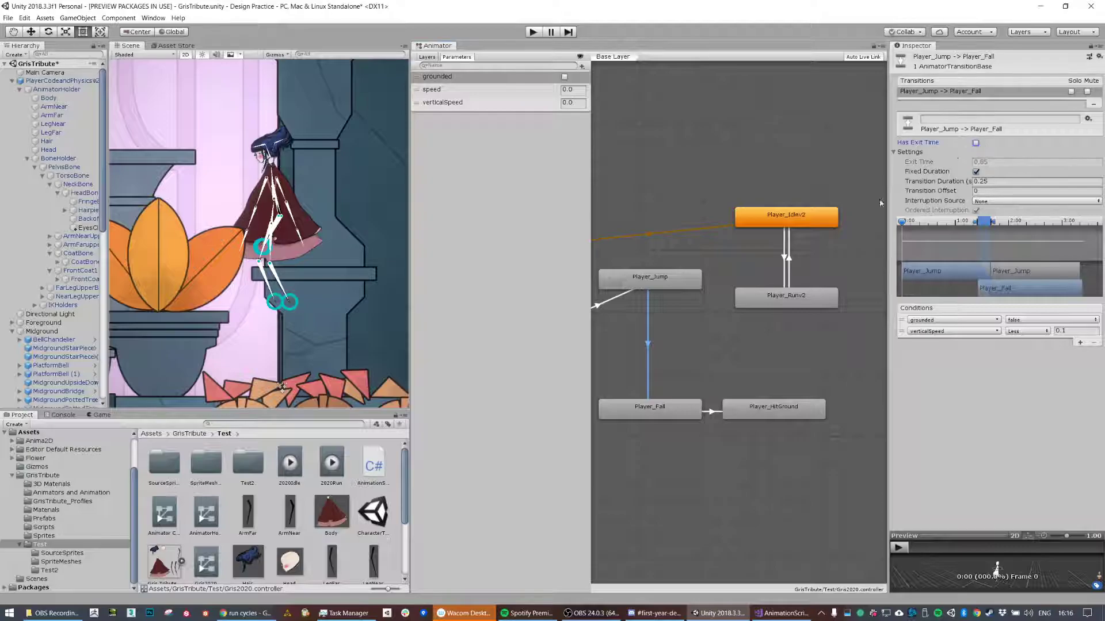
{"action": "left_click", "coordinate": [610, 303]}
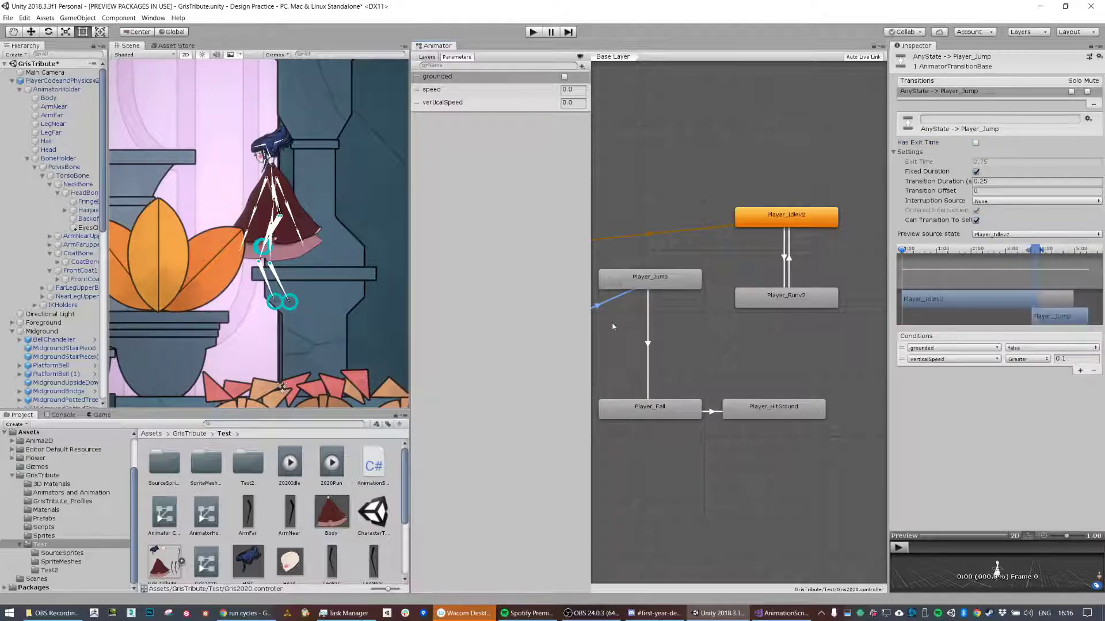
{"action": "middle_click_drag", "start_coordinate": [611, 303], "coordinate": [647, 298]}
{"action": "middle_click_drag", "start_coordinate": [698, 370], "coordinate": [659, 376]}
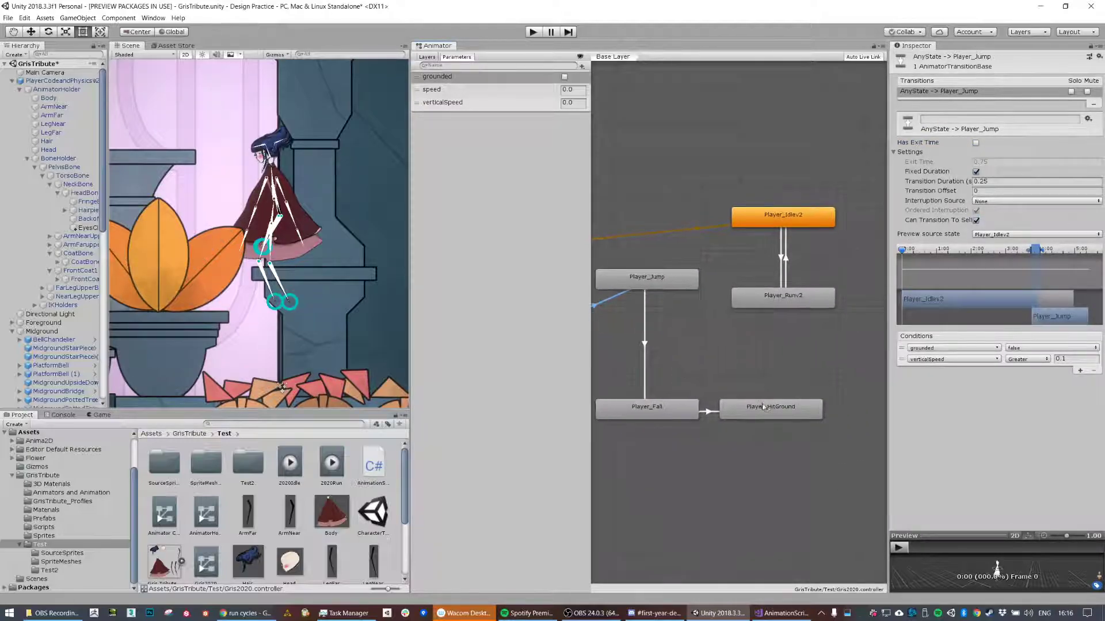
Step: Make a transition from Player_HitGround to Player_Idlev2
{"action": "left_click", "coordinate": [768, 408]}
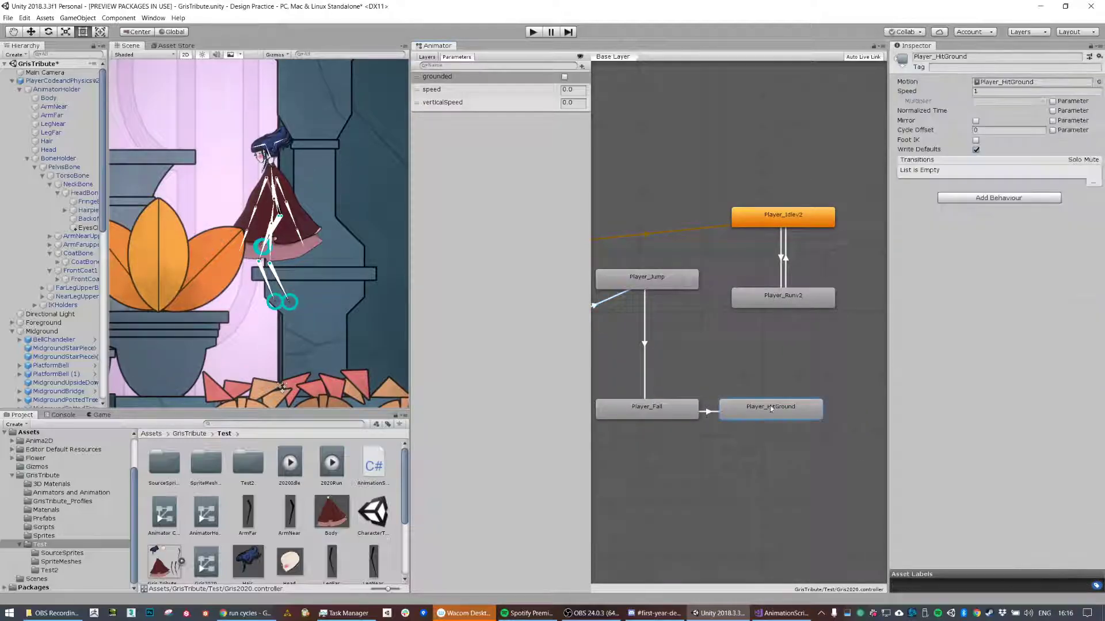
{"action": "right_click", "coordinate": [799, 407]}
{"action": "left_click", "coordinate": [817, 410]}
{"action": "left_click", "coordinate": [761, 210]}
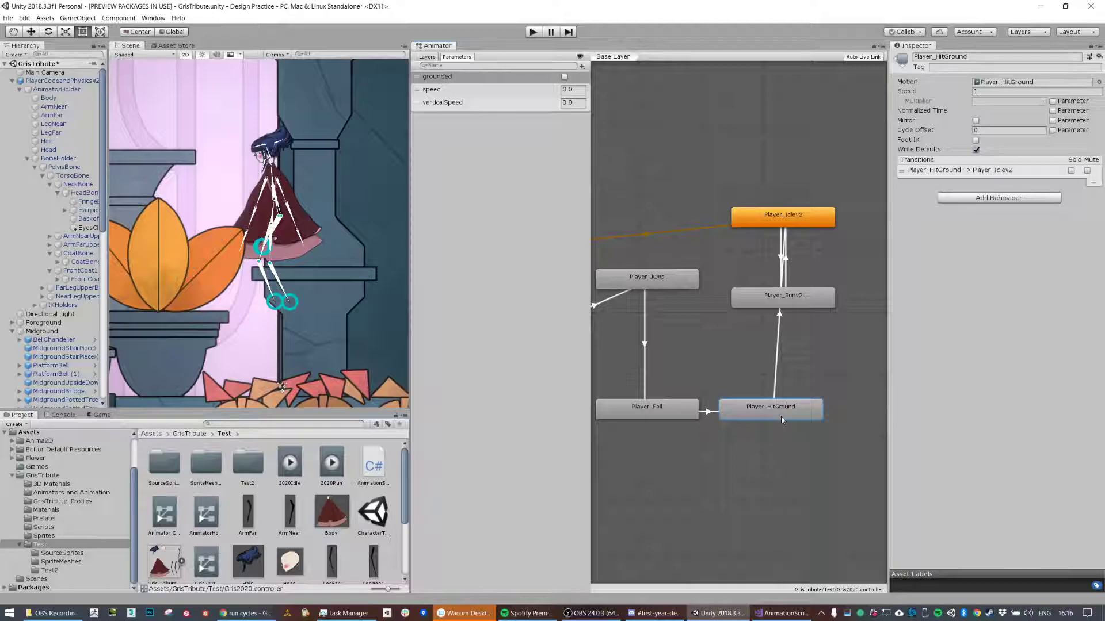
Step: Rearrange the Animator graph so Player_Runv2 sits above Player_Idlev2, with Player_Idlev2 between it and Player_HitGround
{"action": "left_click_drag", "start_coordinate": [794, 221], "coordinate": [849, 252]}
{"action": "left_click", "coordinate": [776, 299]}
{"action": "left_click_drag", "start_coordinate": [775, 300], "coordinate": [806, 173]}
{"action": "left_click_drag", "start_coordinate": [821, 246], "coordinate": [771, 265]}
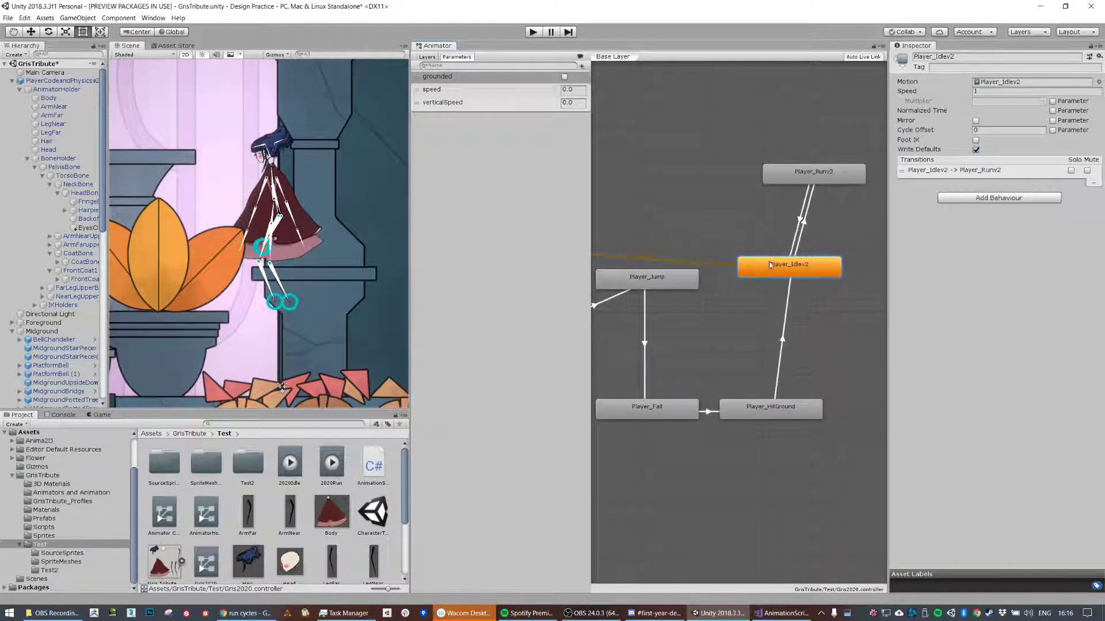
Step: Turn off exit time on the Player_HitGround to Player_Idlev2 transition and give it a single grounded true condition
{"action": "left_click", "coordinate": [783, 344]}
{"action": "left_click", "coordinate": [976, 143]}
{"action": "left_click", "coordinate": [1079, 333]}
{"action": "left_click", "coordinate": [1079, 332]}
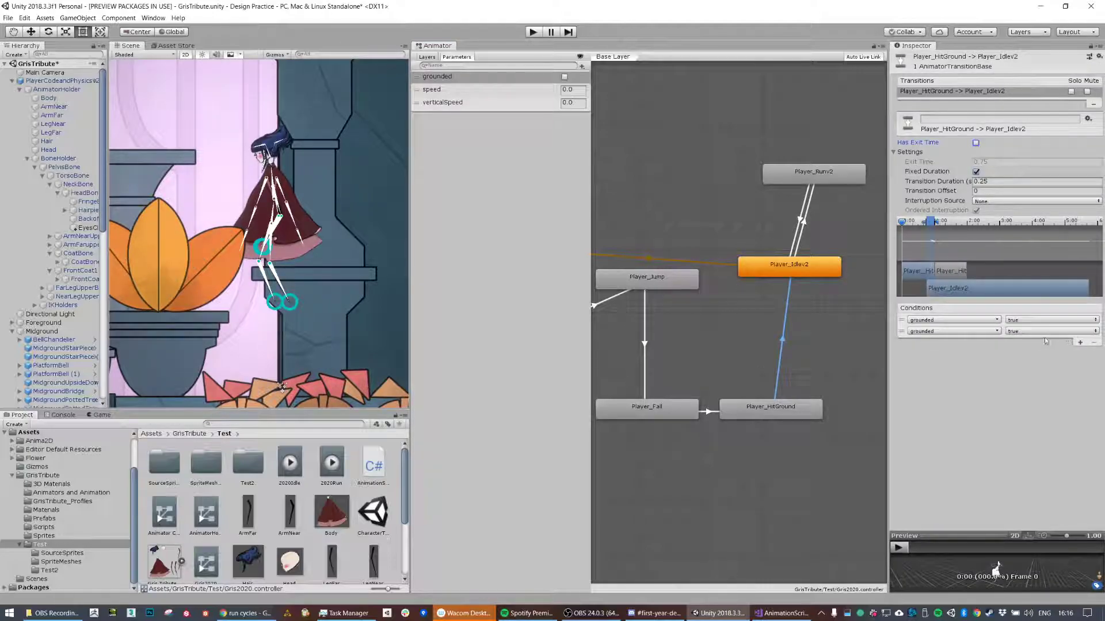
{"action": "left_click", "coordinate": [930, 332]}
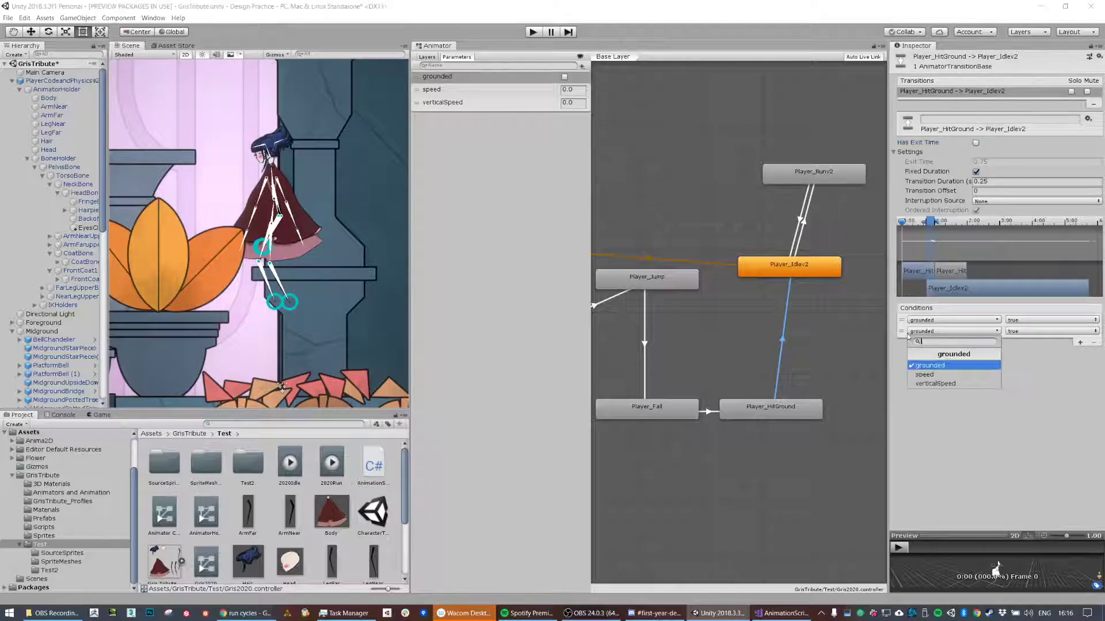
{"action": "left_click", "coordinate": [906, 340]}
{"action": "left_click", "coordinate": [1093, 343]}
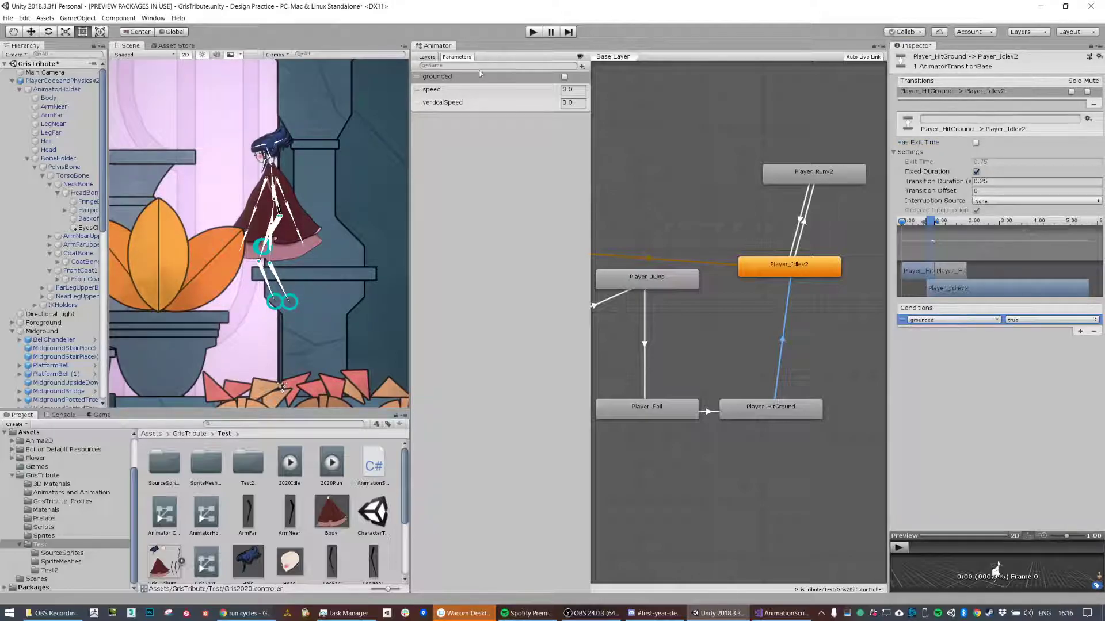
Step: Run the game, make the player jump several times to test the jump, fall and landing states, and stop Play mode
{"action": "left_click", "coordinate": [533, 32]}
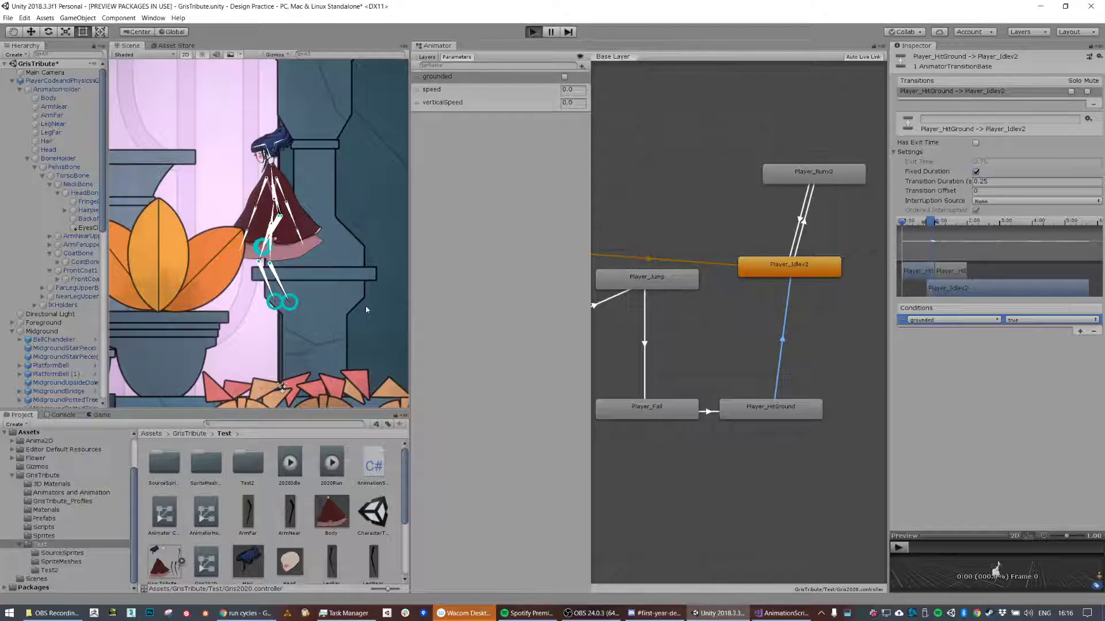
{"action": "left_click", "coordinate": [102, 415]}
{"action": "key", "text": "space"}
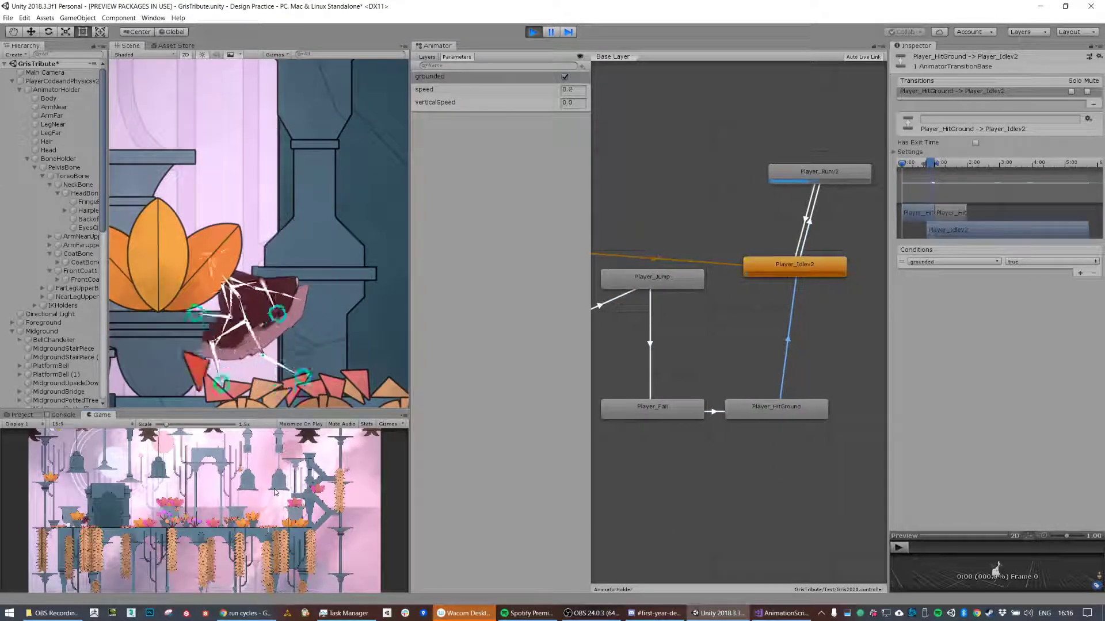
{"action": "key", "text": "space"}
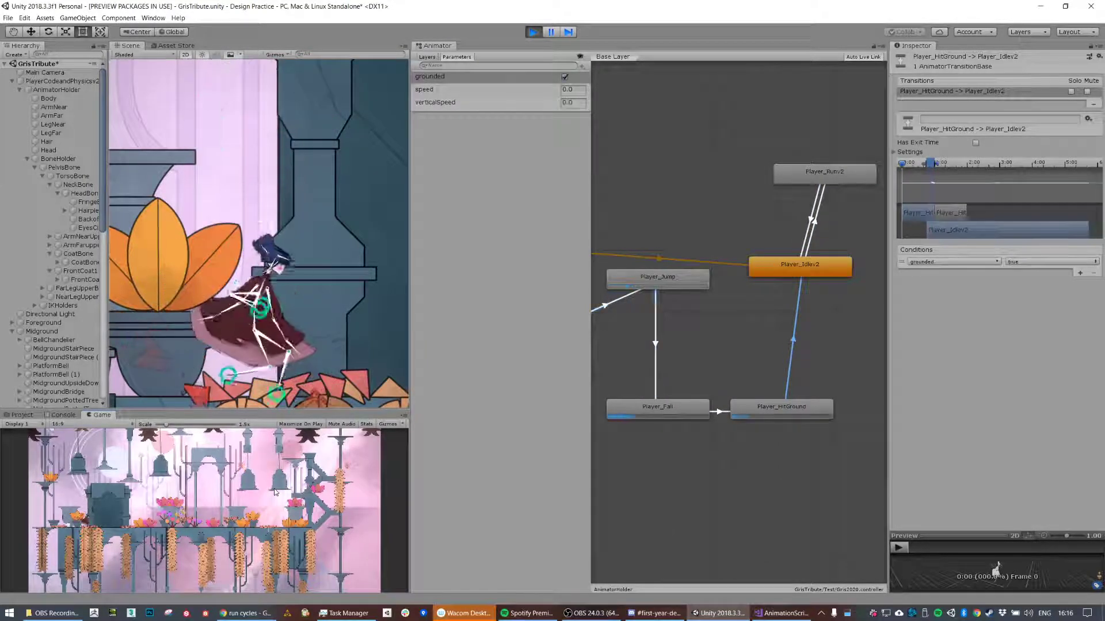
{"action": "key", "text": "space"}
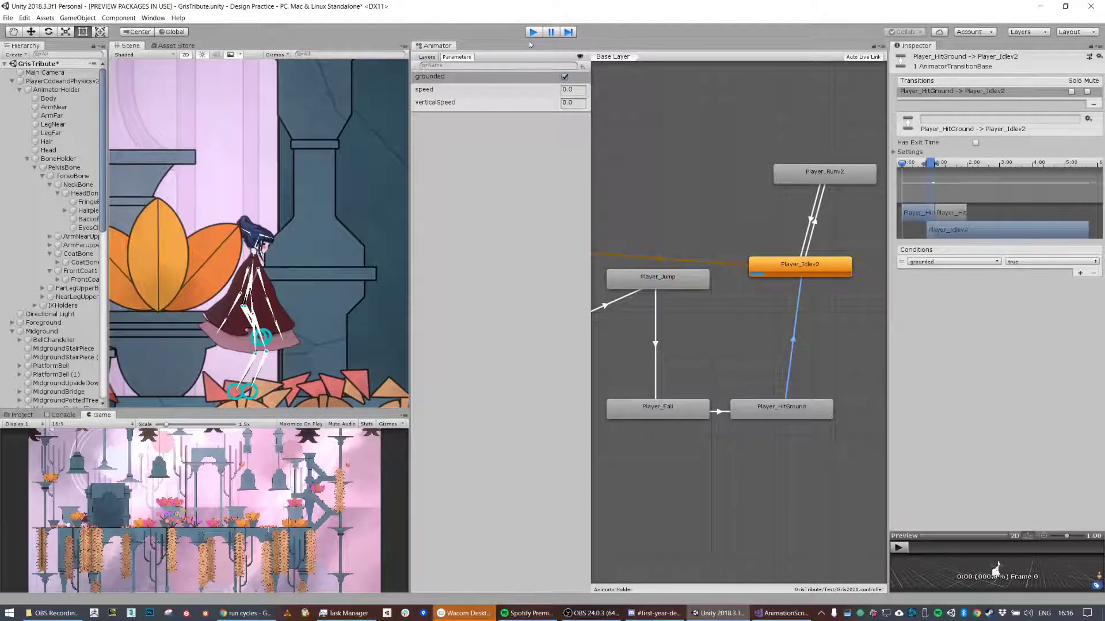
{"action": "key", "text": "ctrl+p"}
Step: Make a transition from Player_Jump to Player_Idlev2 with the condition grounded true and exit time turned off
{"action": "right_click", "coordinate": [690, 273]}
{"action": "left_click", "coordinate": [725, 278]}
{"action": "left_click", "coordinate": [777, 268]}
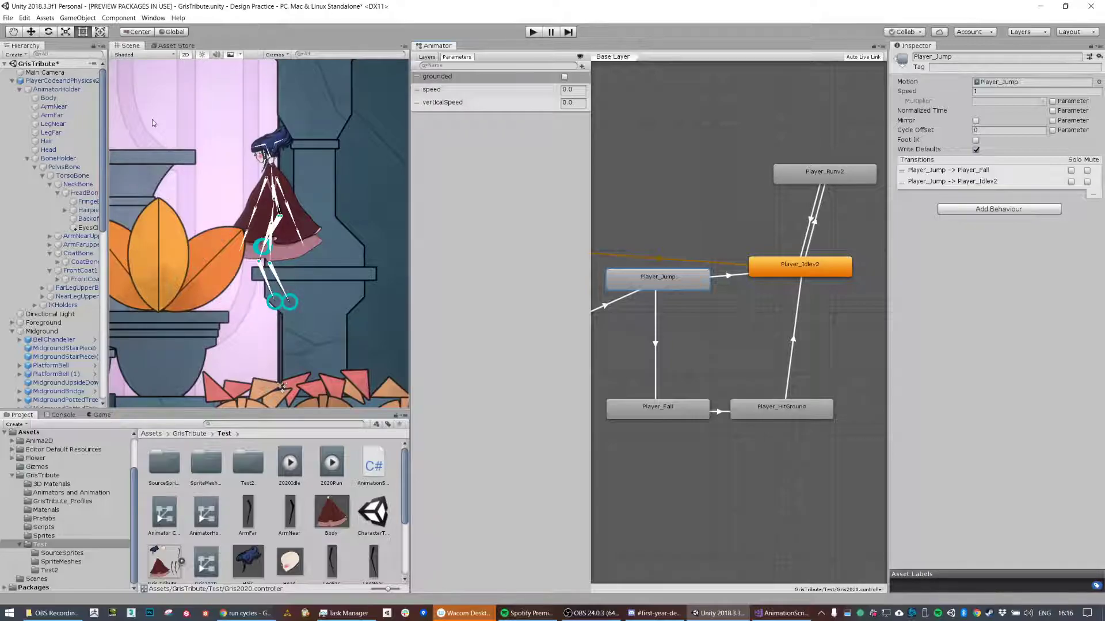
{"action": "left_click", "coordinate": [718, 276]}
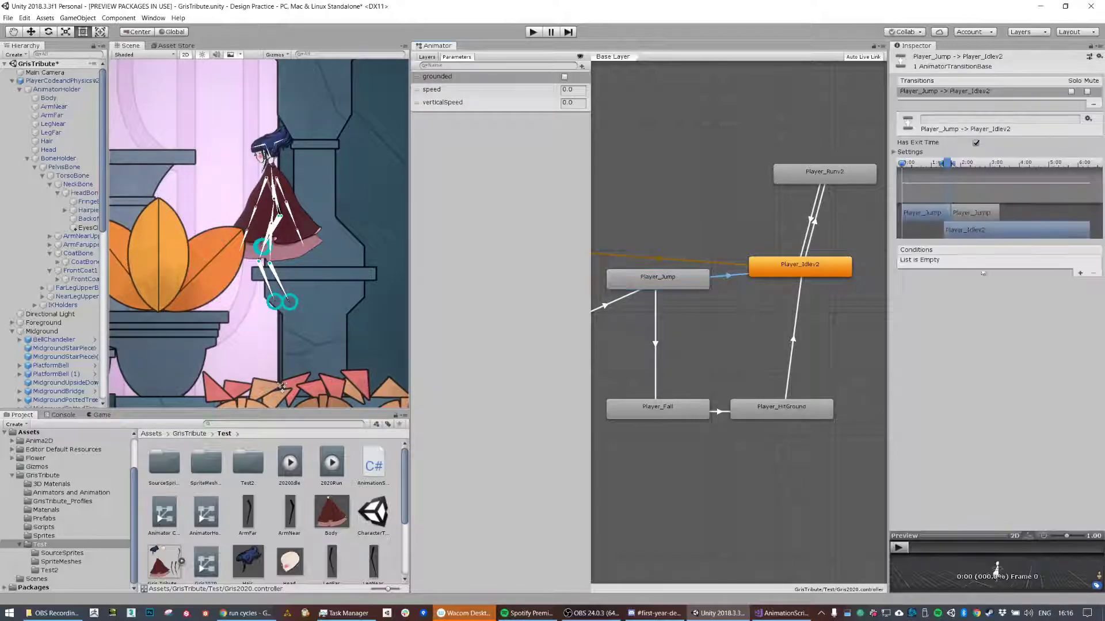
{"action": "left_click", "coordinate": [1080, 274]}
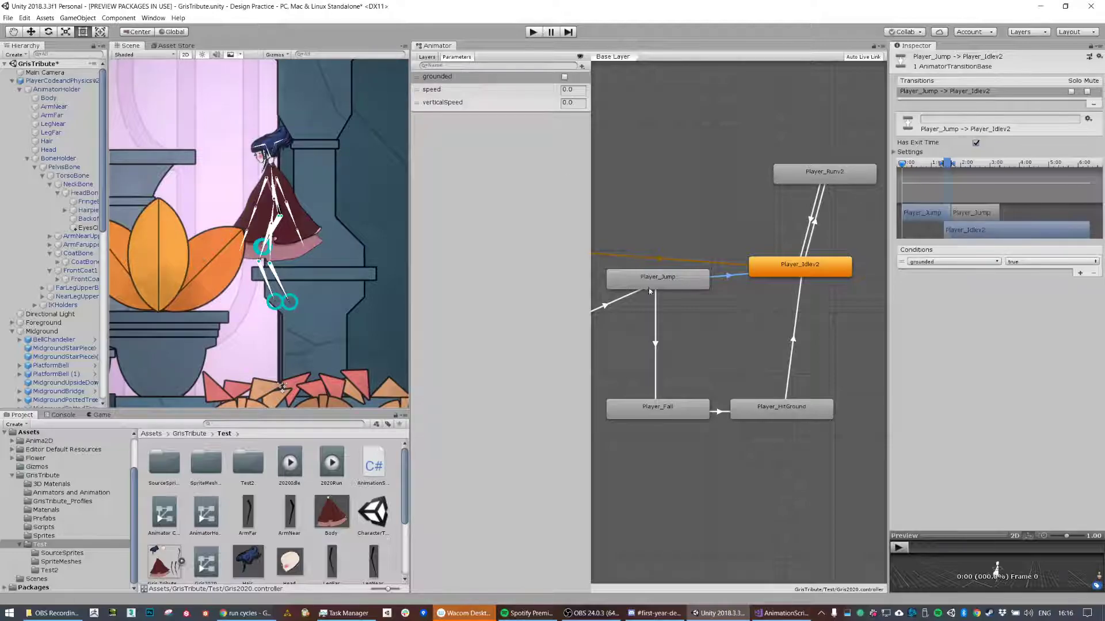
{"action": "left_click", "coordinate": [976, 142]}
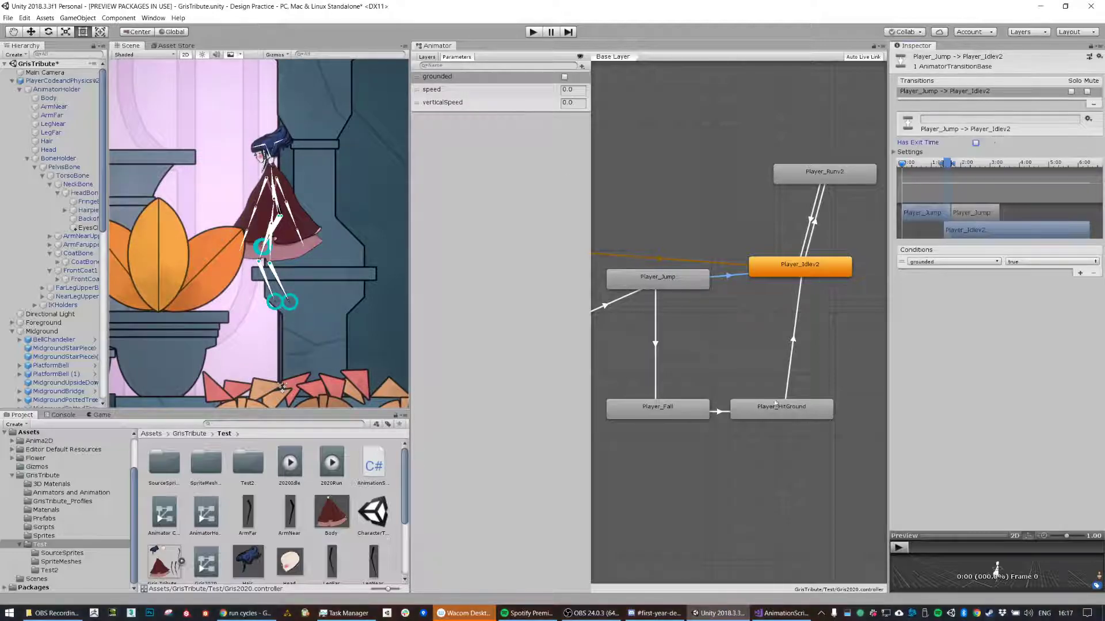
Step: Align Player_Runv2, Player_Idlev2 and Player_HitGround in one vertical column, with Player_Idlev2 level with Player_Jump
{"action": "middle_click_drag", "start_coordinate": [739, 341], "coordinate": [779, 313]}
{"action": "scroll", "coordinate": [778, 313], "scroll_direction": "down", "scroll_amount": 3}
{"action": "left_click_drag", "start_coordinate": [852, 192], "coordinate": [834, 209]}
{"action": "left_click_drag", "start_coordinate": [876, 180], "coordinate": [846, 280]}
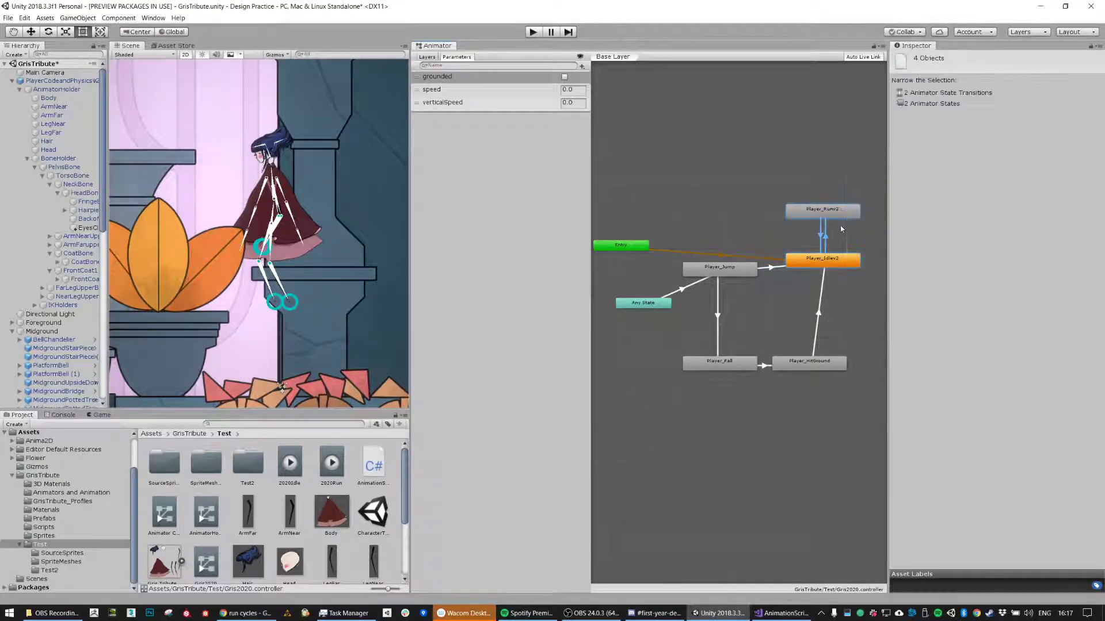
{"action": "left_click_drag", "start_coordinate": [841, 212], "coordinate": [834, 222]}
{"action": "left_click", "coordinate": [822, 375]}
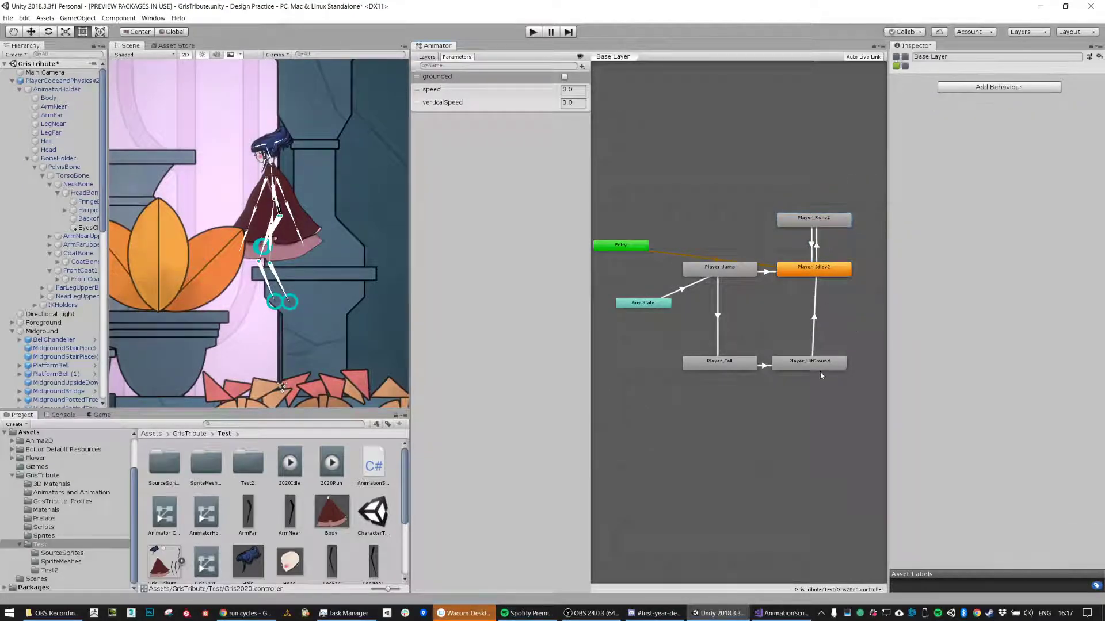
{"action": "left_click", "coordinate": [819, 366]}
{"action": "left_click_drag", "start_coordinate": [819, 366], "coordinate": [824, 367]}
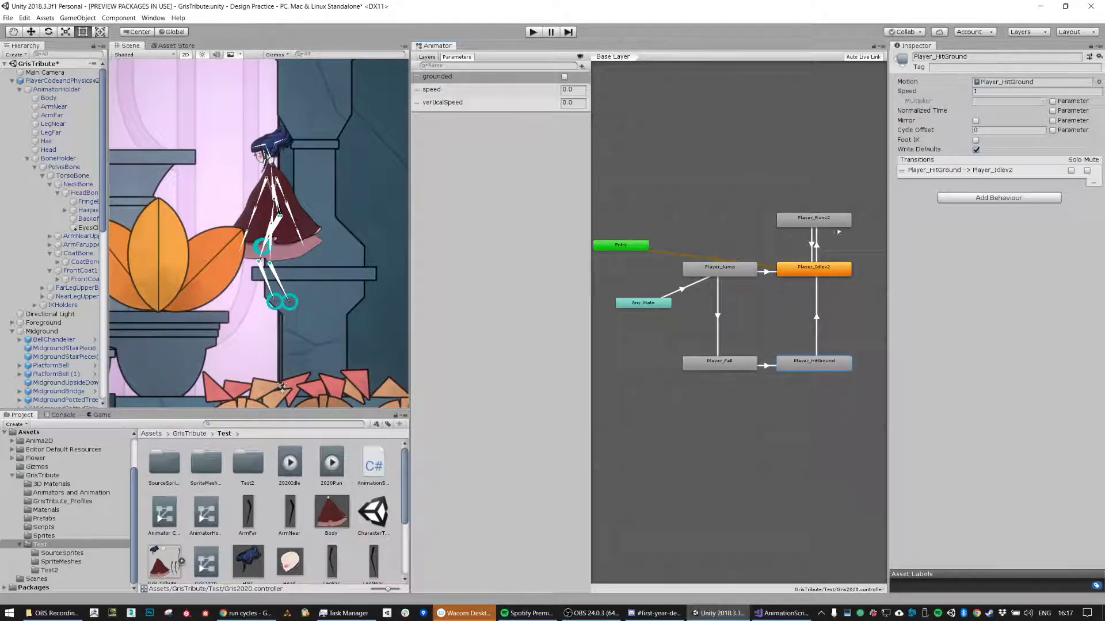
Step: Move the Player_Walkv2 state closer to Player_Runv2, slightly above it
{"action": "middle_click_drag", "start_coordinate": [839, 241], "coordinate": [750, 252]}
{"action": "left_click", "coordinate": [870, 202]}
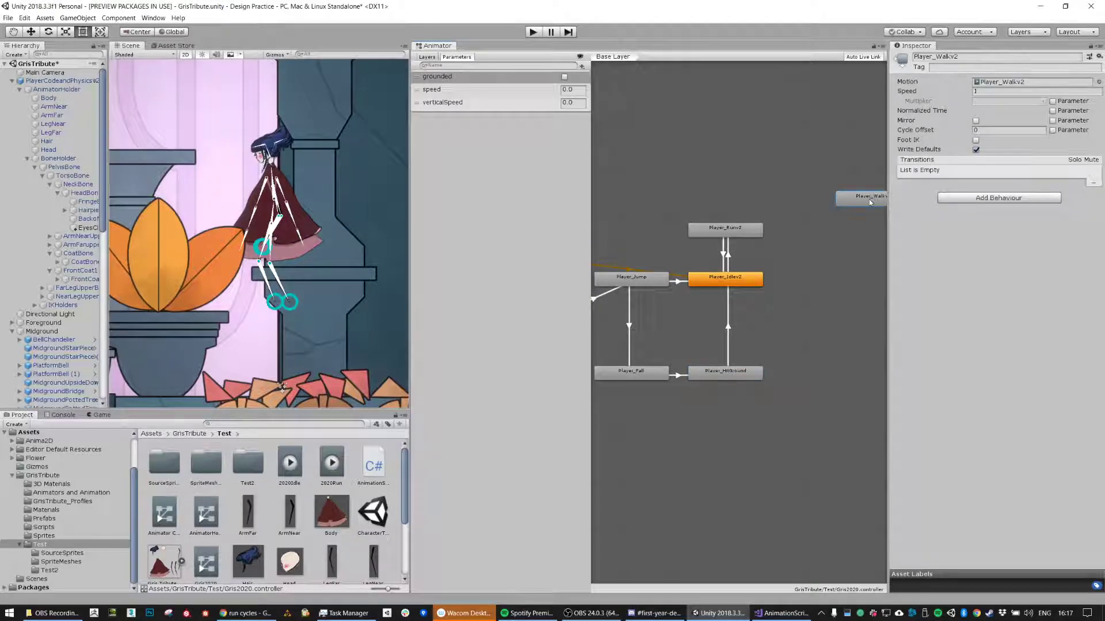
{"action": "left_click_drag", "start_coordinate": [869, 203], "coordinate": [800, 188]}
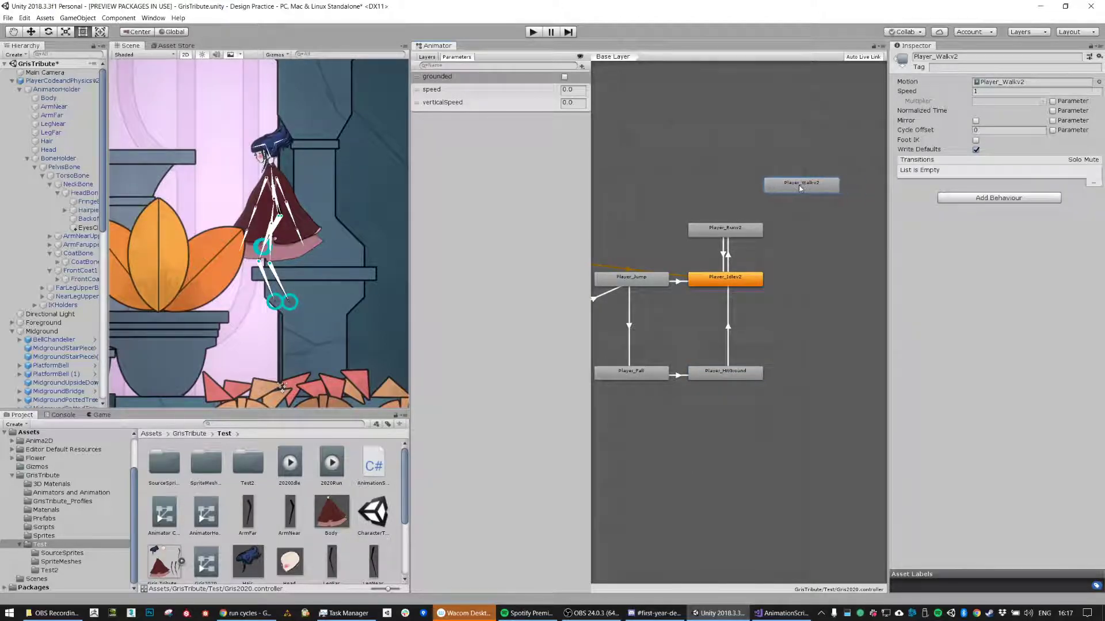
Step: Review the Player_Runv2 to Player_Idlev2 conditions, and add a speed Less than 4 condition to the Player_Idlev2 to Player_Runv2 transition
{"action": "scroll", "coordinate": [728, 271], "scroll_direction": "up", "scroll_amount": 2}
{"action": "left_click", "coordinate": [723, 253]}
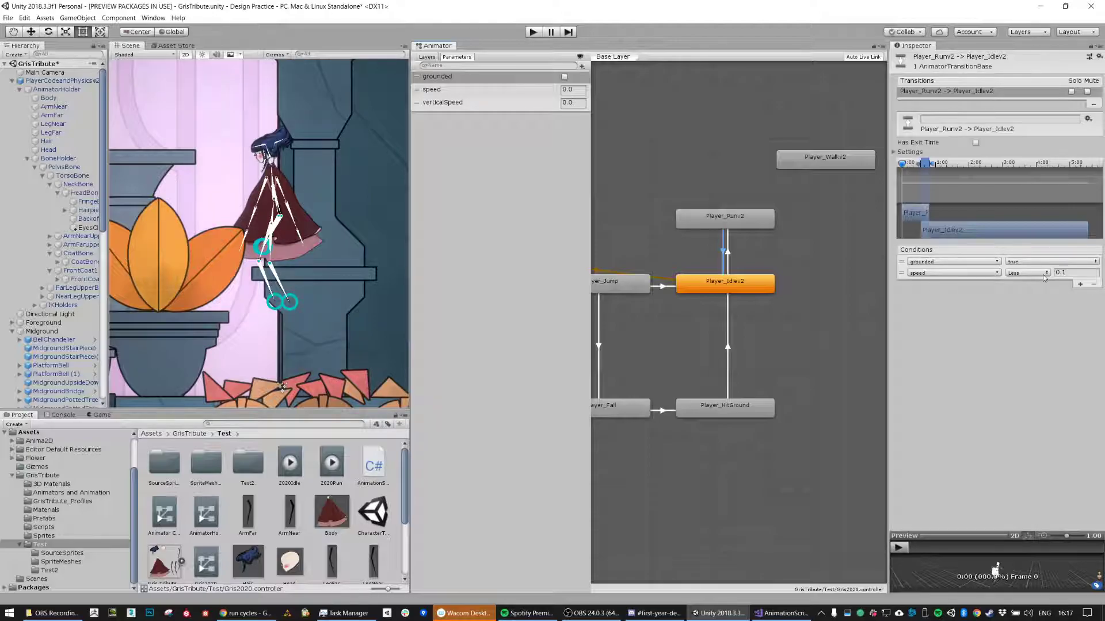
{"action": "left_click", "coordinate": [731, 217]}
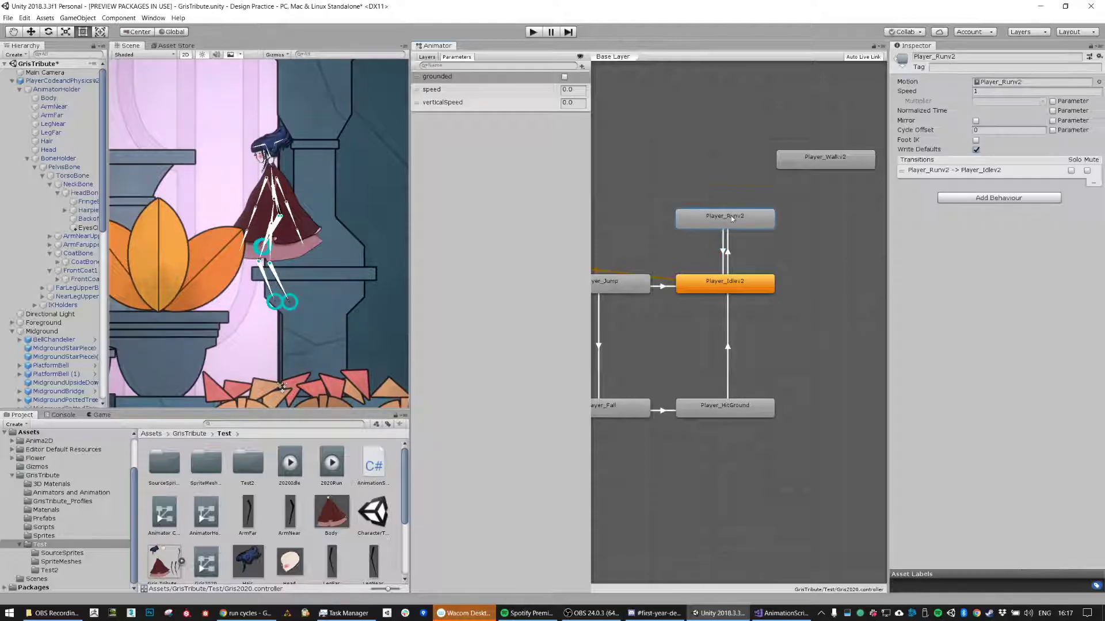
{"action": "left_click", "coordinate": [728, 258]}
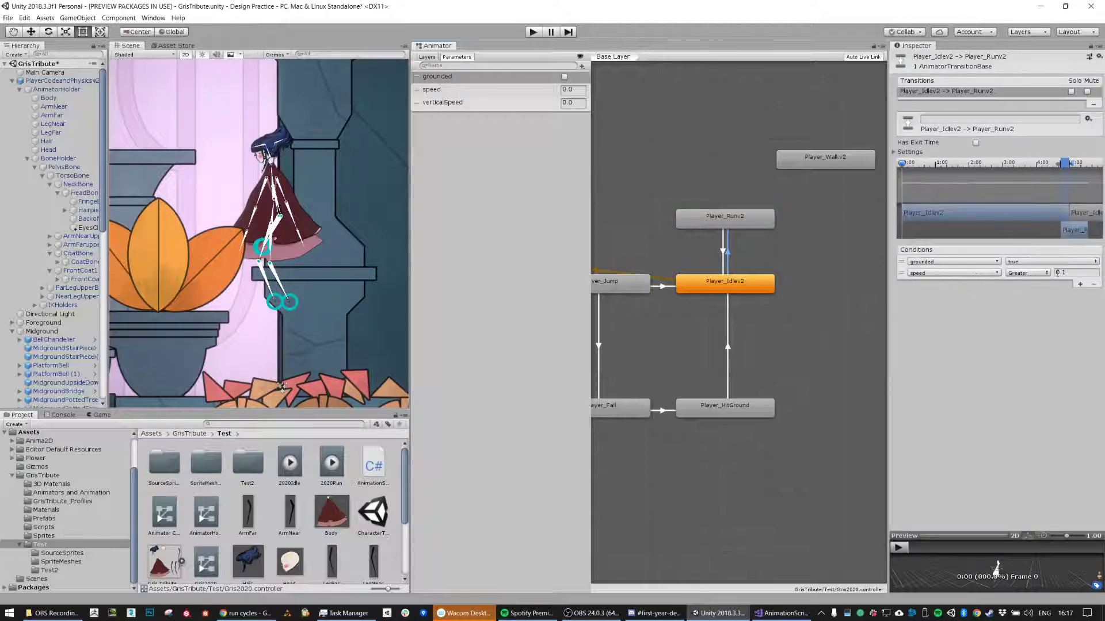
{"action": "left_click", "coordinate": [1080, 284]}
{"action": "left_click", "coordinate": [927, 286]}
{"action": "left_click", "coordinate": [947, 316]}
{"action": "left_click", "coordinate": [1028, 284]}
{"action": "left_click", "coordinate": [1026, 304]}
{"action": "left_click", "coordinate": [1073, 285]}
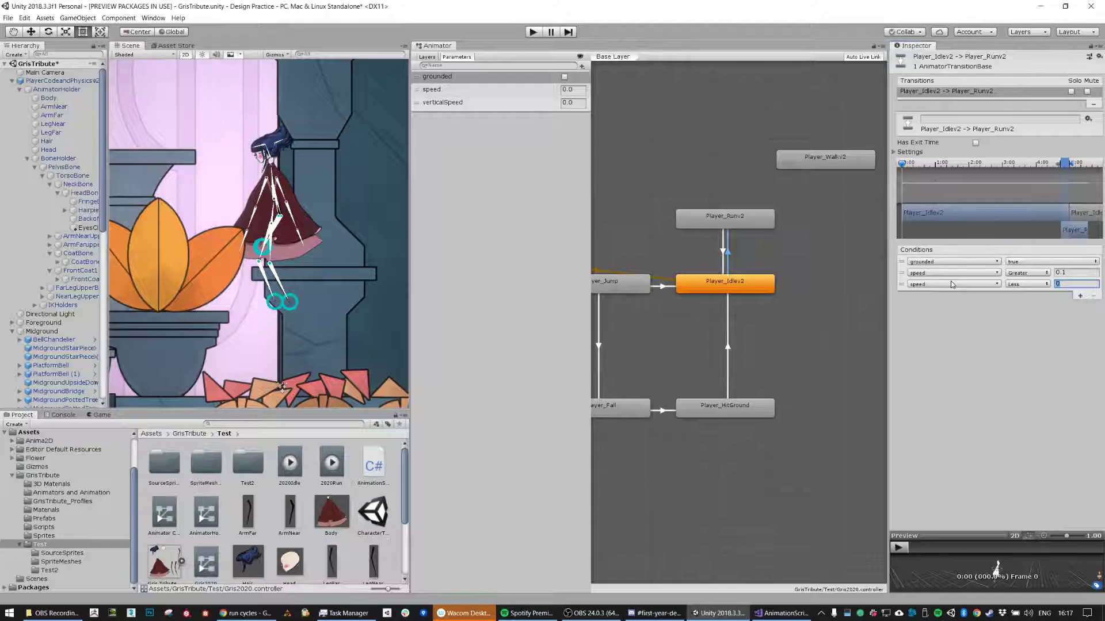
{"action": "type", "text": "4"}
{"action": "key", "text": "Return"}
Step: Nudge Player_Runv2 closer to Player_Idlev2 and remove the speed Less 4 condition from the Player_Idlev2 to Player_Runv2 transition
{"action": "mouse_move", "coordinate": [737, 211]}
{"action": "left_mouse_down"}
{"action": "mouse_move", "coordinate": [708, 182]}
{"action": "mouse_move", "coordinate": [732, 229]}
{"action": "left_mouse_up"}
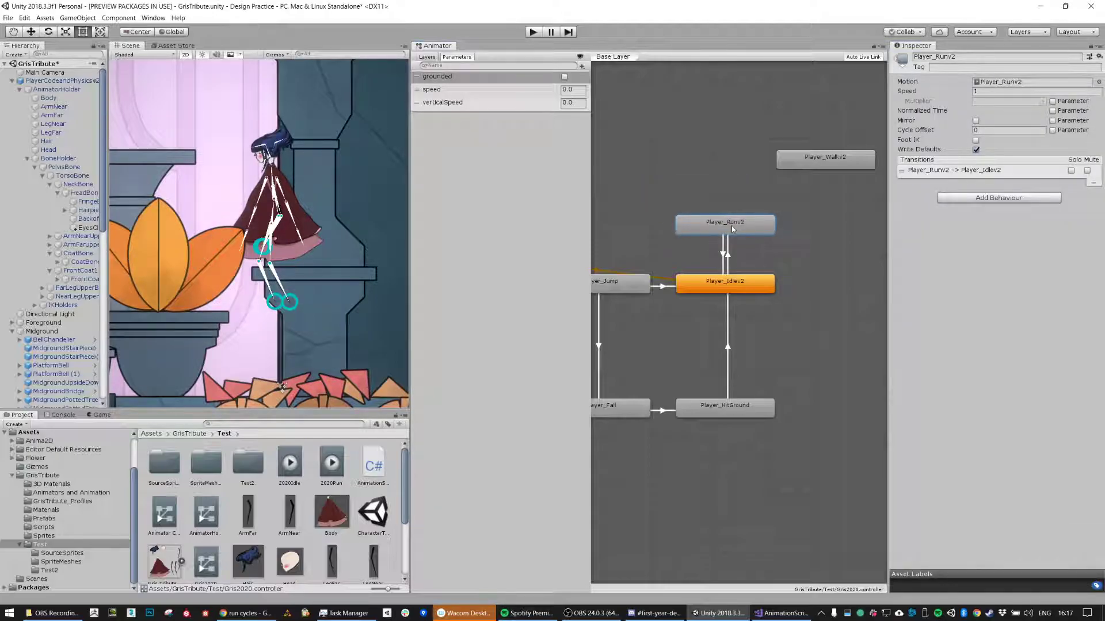
{"action": "left_click", "coordinate": [727, 255]}
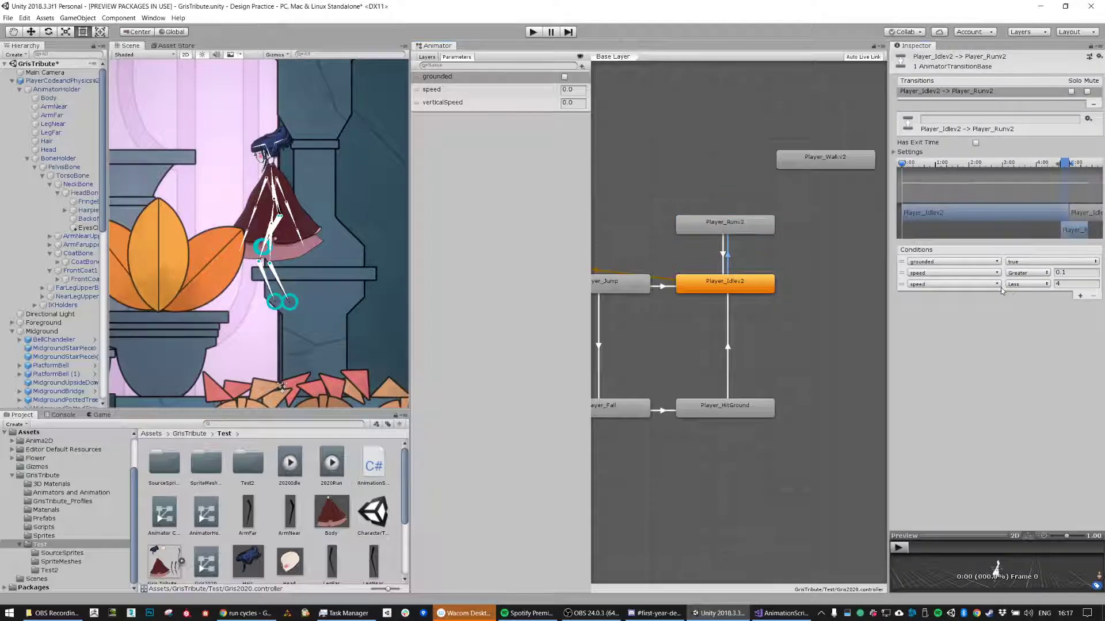
{"action": "left_click", "coordinate": [1000, 285]}
{"action": "left_click", "coordinate": [892, 286]}
{"action": "left_click", "coordinate": [902, 286]}
{"action": "left_click", "coordinate": [1094, 295]}
{"action": "left_click", "coordinate": [1062, 325]}
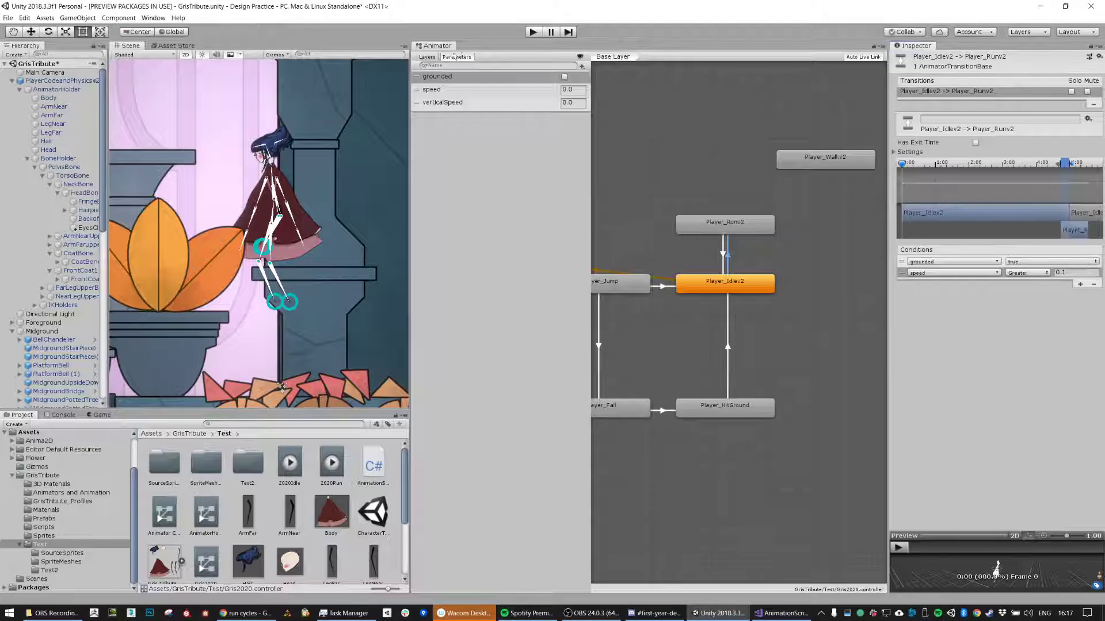
Step: Move the Player_Walkv2 state directly above Player_Runv2 in the same column
{"action": "left_click", "coordinate": [430, 57]}
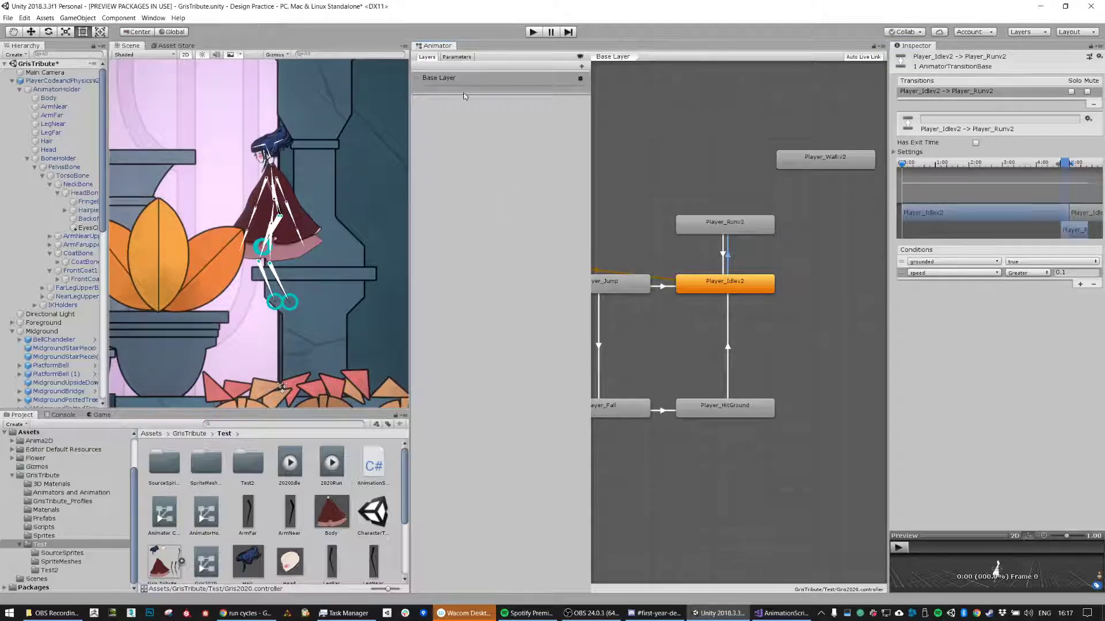
{"action": "right_click", "coordinate": [708, 166]}
{"action": "mouse_move", "coordinate": [725, 169]}
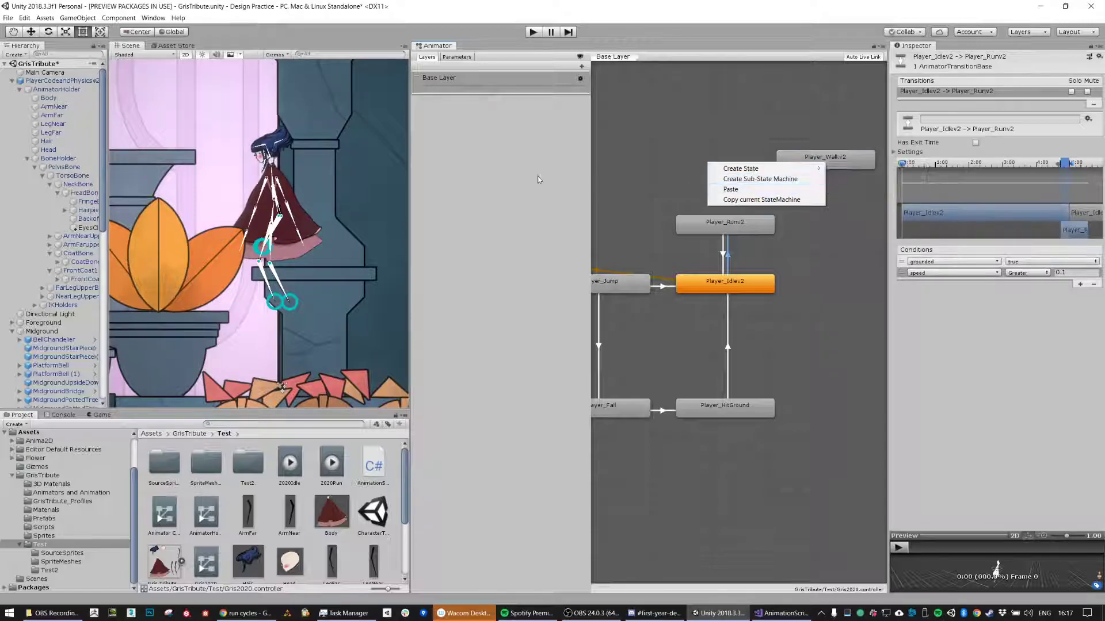
{"action": "left_click", "coordinate": [511, 178]}
{"action": "left_click_drag", "start_coordinate": [816, 161], "coordinate": [716, 176]}
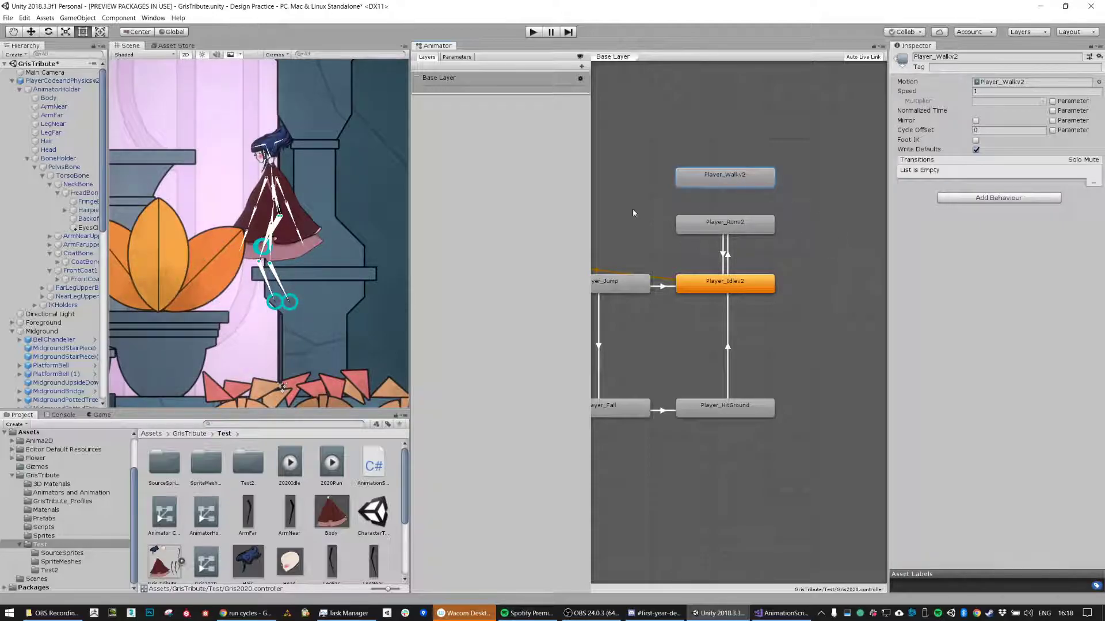
Step: Create a new blend tree state above Player_Walkv2 and open it
{"action": "right_click", "coordinate": [659, 148]}
{"action": "mouse_move", "coordinate": [719, 149]}
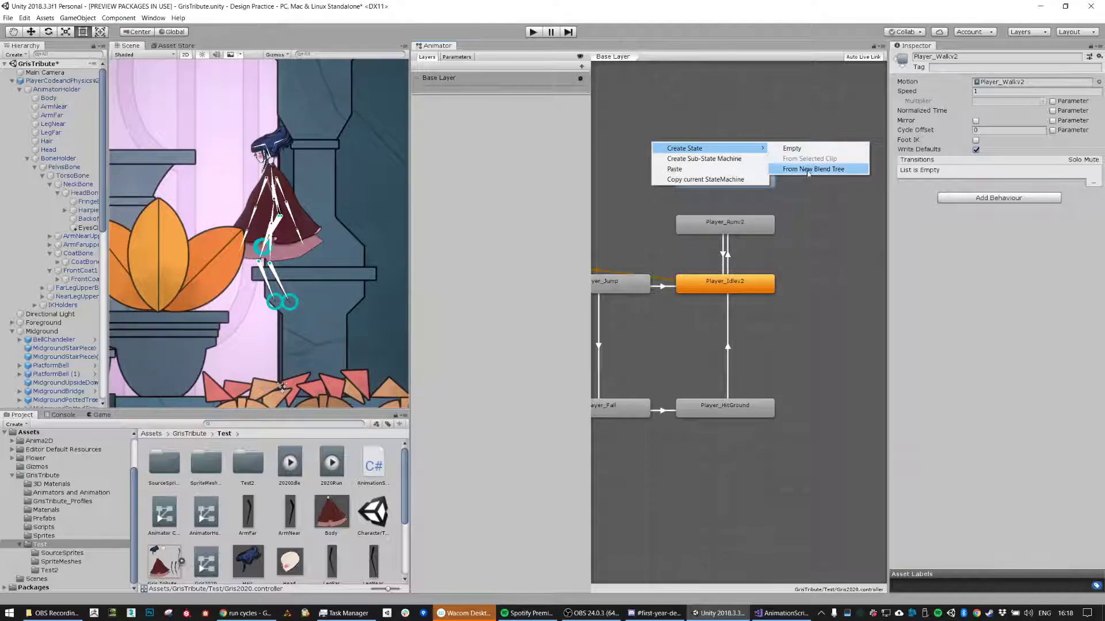
{"action": "left_click", "coordinate": [808, 169]}
{"action": "double_click", "coordinate": [715, 155]}
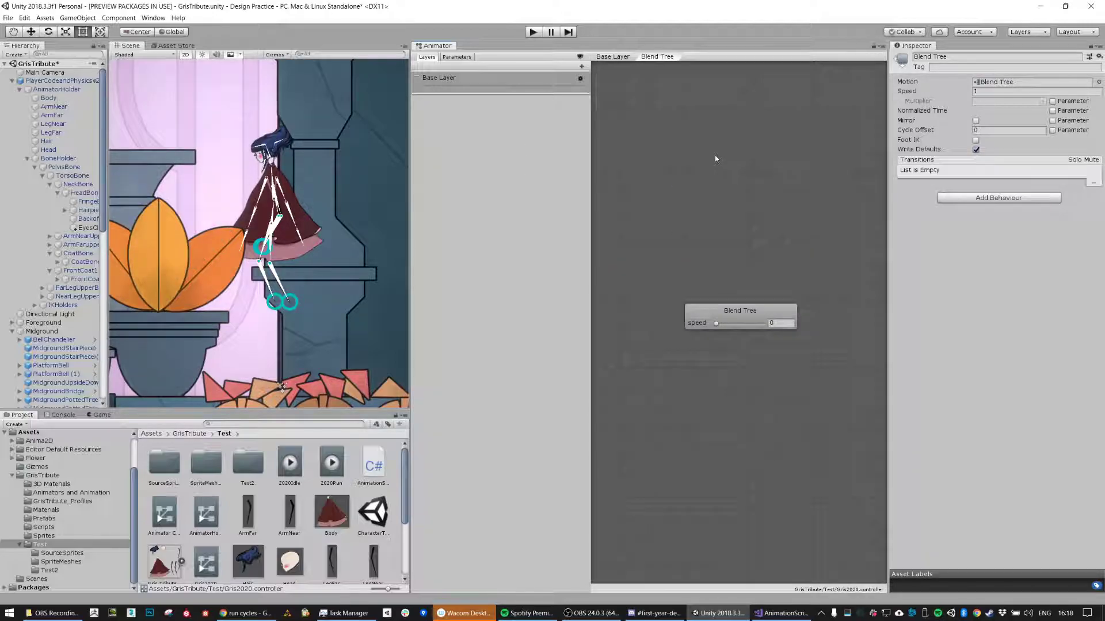
Step: Add two empty motion fields to the blend tree driven by speed
{"action": "mouse_move", "coordinate": [715, 324]}
{"action": "left_mouse_down"}
{"action": "mouse_move", "coordinate": [733, 325]}
{"action": "mouse_move", "coordinate": [706, 324]}
{"action": "left_mouse_up"}
{"action": "left_click", "coordinate": [742, 310]}
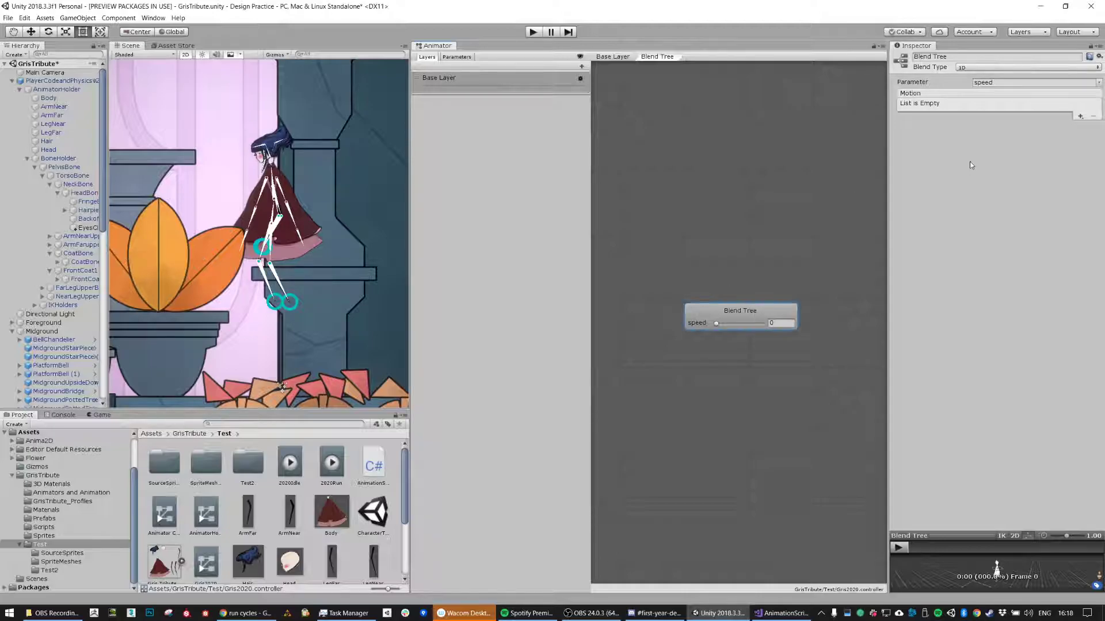
{"action": "left_click", "coordinate": [1079, 117]}
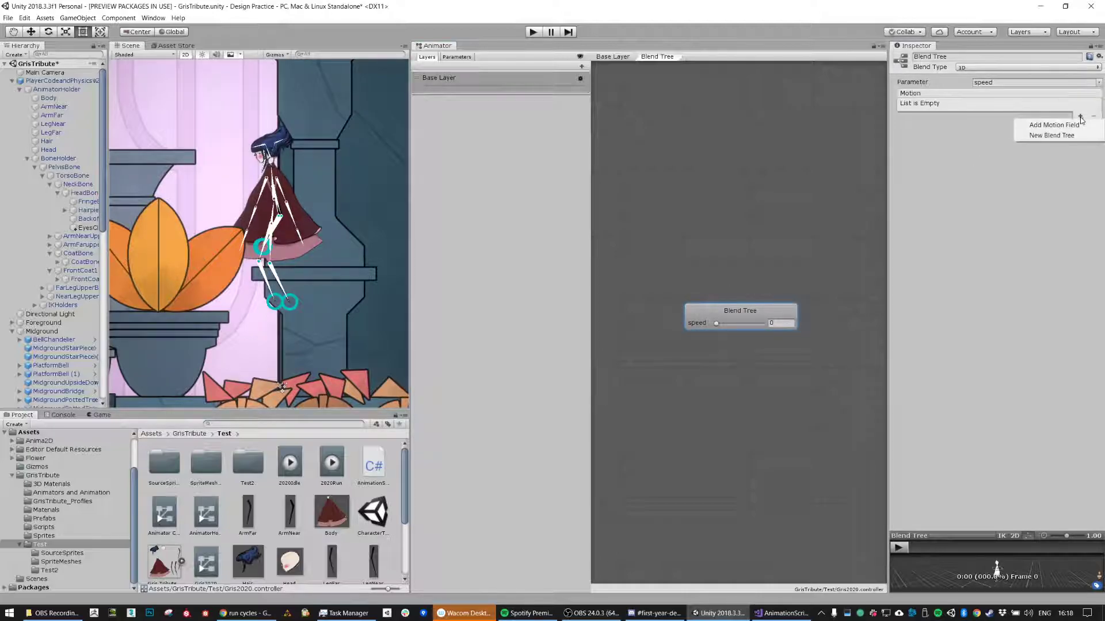
{"action": "left_click", "coordinate": [1070, 125]}
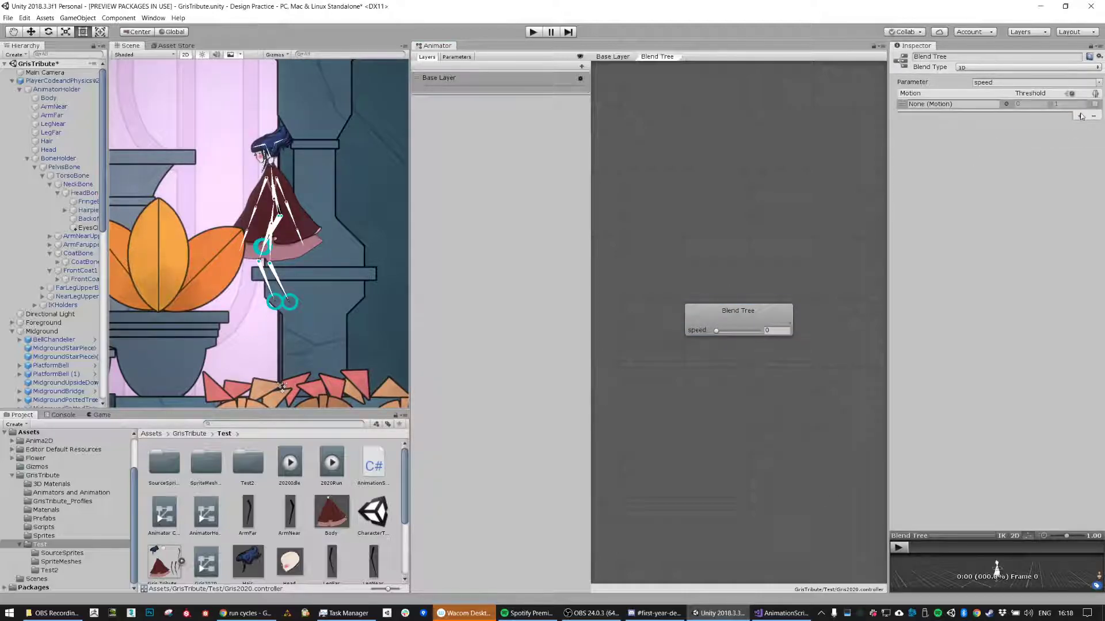
{"action": "left_click", "coordinate": [1081, 116]}
{"action": "left_click", "coordinate": [1030, 124]}
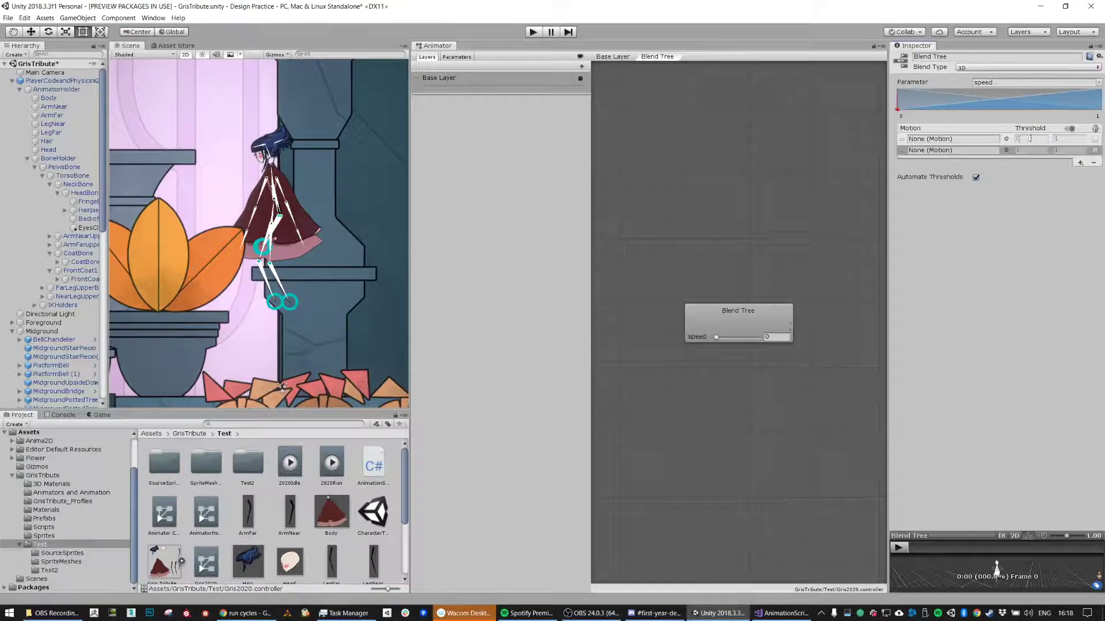
Step: Assign the Player_Runv2 clip to the blend tree's first motion and the Player_Walk clip to its second
{"action": "left_click", "coordinate": [1028, 138]}
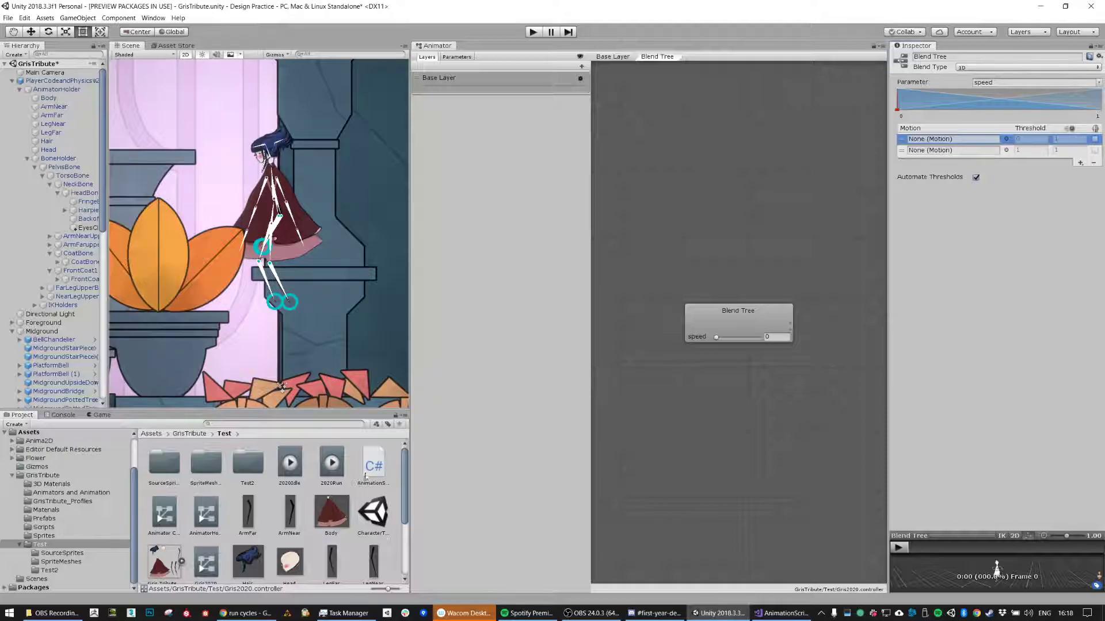
{"action": "scroll", "coordinate": [310, 489], "scroll_direction": "down", "scroll_amount": 3}
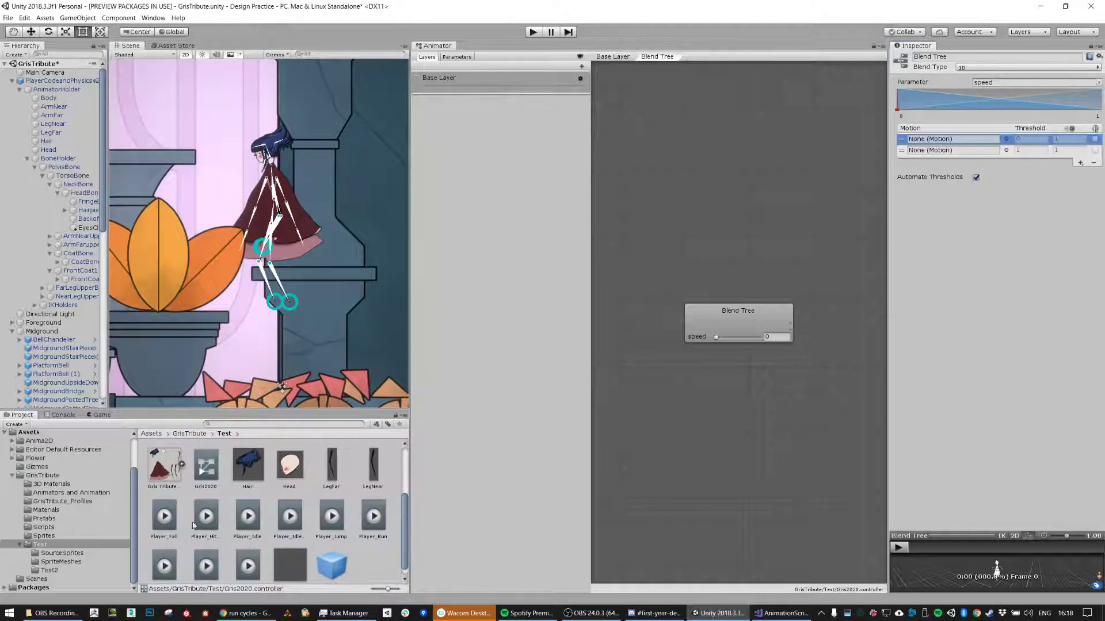
{"action": "scroll", "coordinate": [207, 535], "scroll_direction": "down", "scroll_amount": 1}
{"action": "left_click_drag", "start_coordinate": [205, 556], "coordinate": [944, 153]}
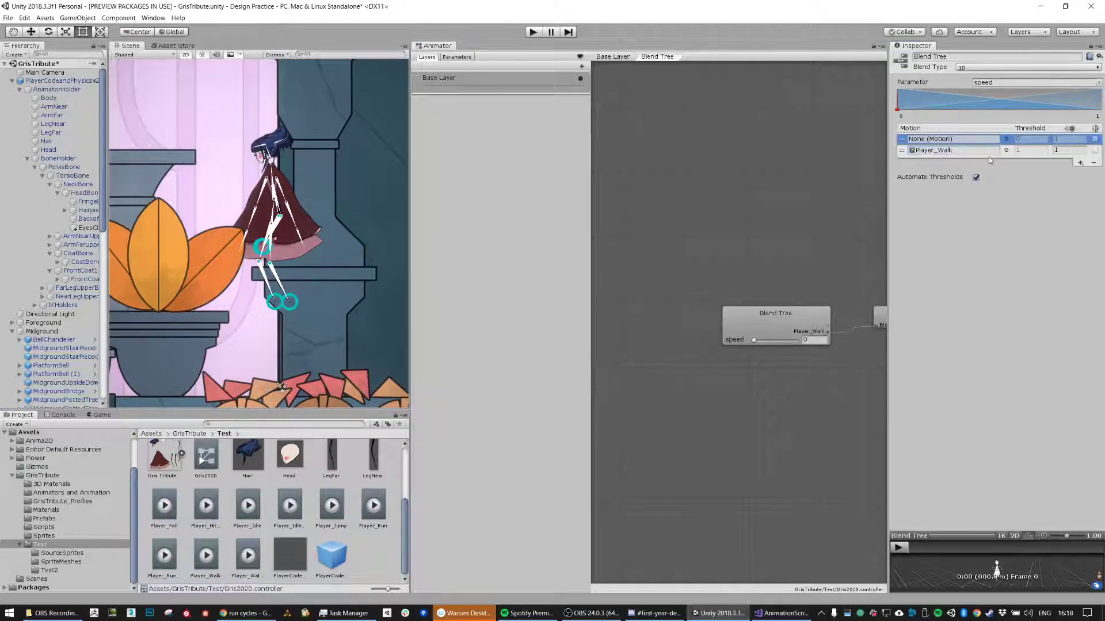
{"action": "left_click_drag", "start_coordinate": [164, 555], "coordinate": [968, 139]}
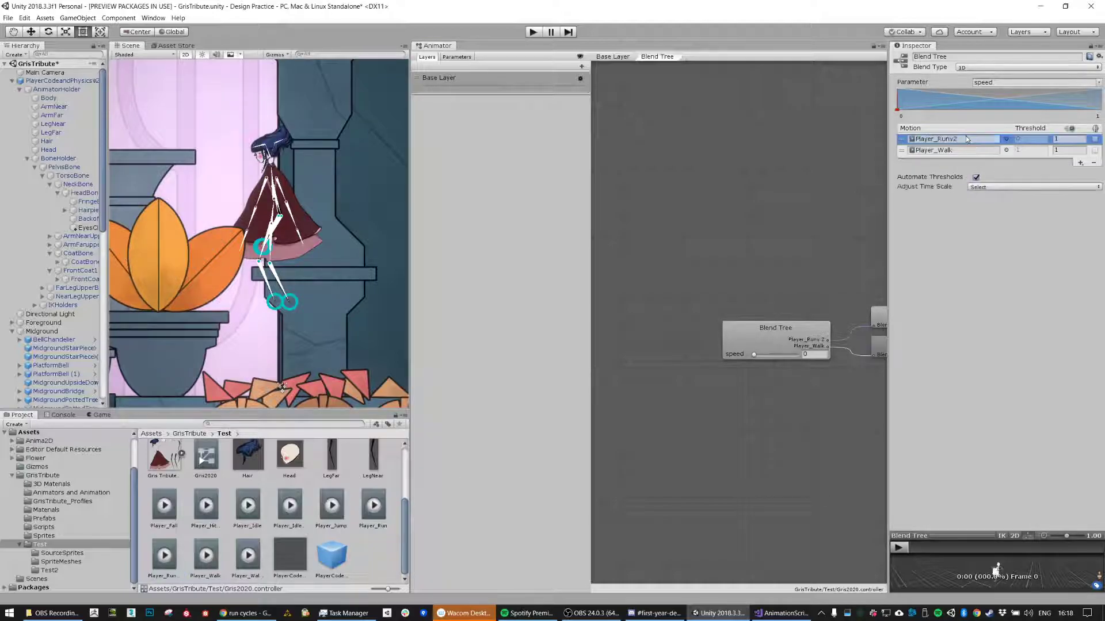
Step: Turn off automatic thresholds in the blend tree and set Player_Walk's threshold to 0 and its time scale to 2
{"action": "left_click", "coordinate": [1038, 149]}
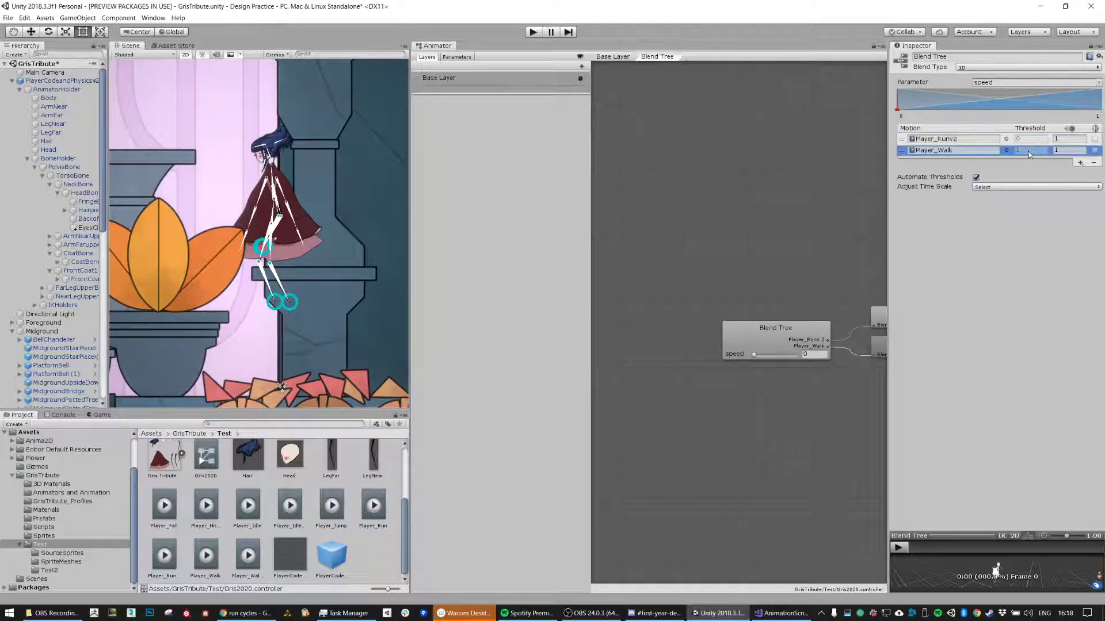
{"action": "left_click", "coordinate": [1094, 140]}
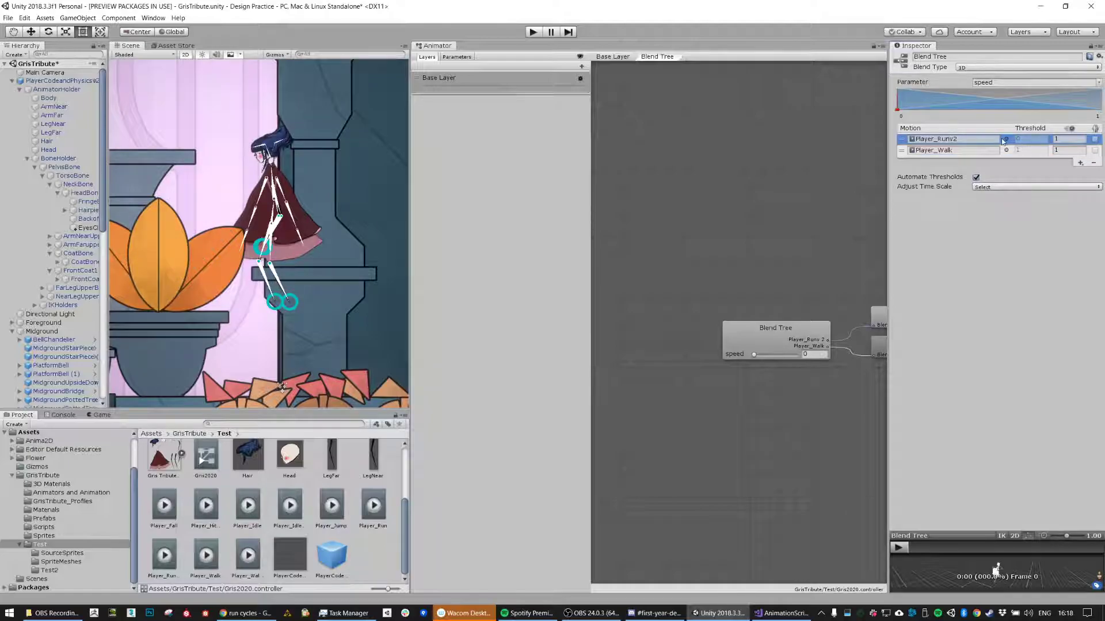
{"action": "left_click", "coordinate": [930, 151]}
{"action": "left_click", "coordinate": [976, 177]}
{"action": "left_click", "coordinate": [1029, 150]}
{"action": "type", "text": "0"}
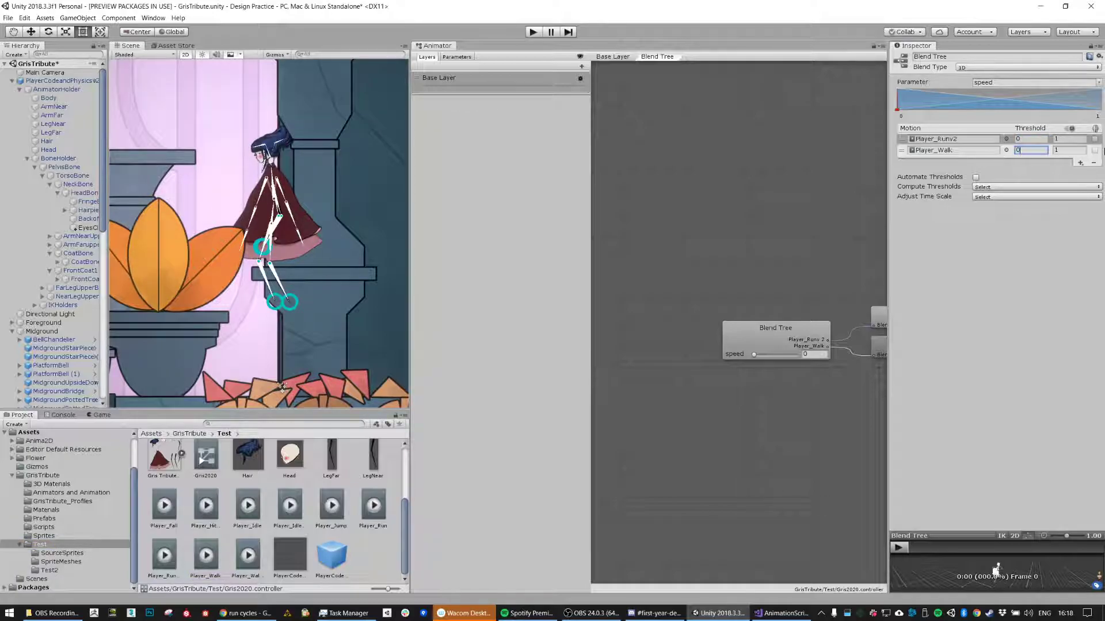
{"action": "key", "text": "Tab"}
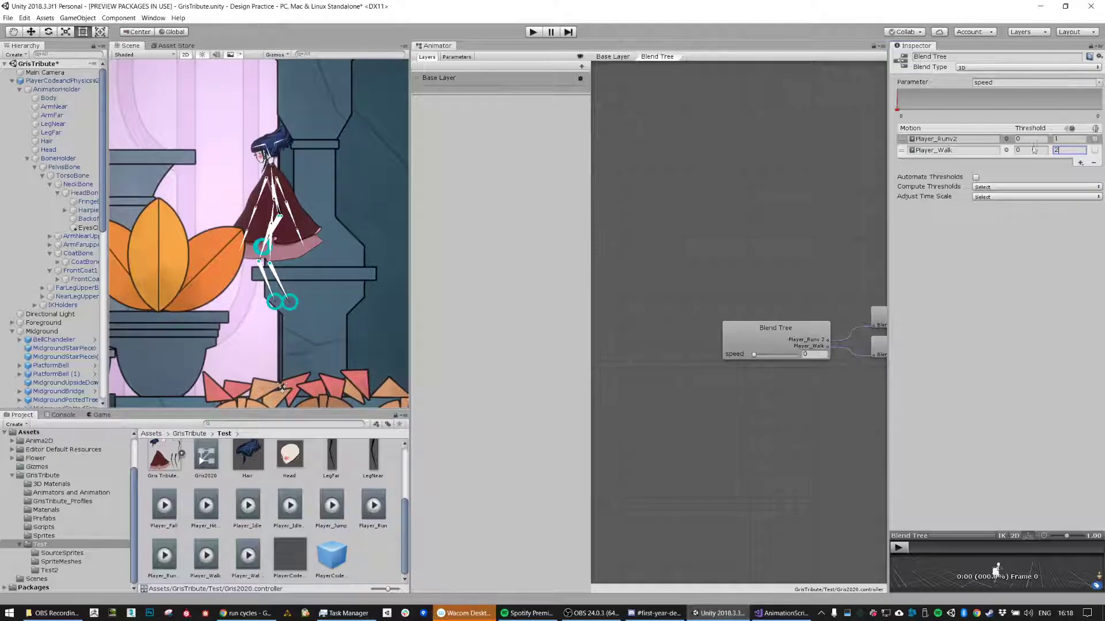
Step: Set the Player_Runv2 motion's threshold to 2.1
{"action": "left_click_drag", "start_coordinate": [1031, 138], "coordinate": [984, 133]}
{"action": "type", "text": "2"}
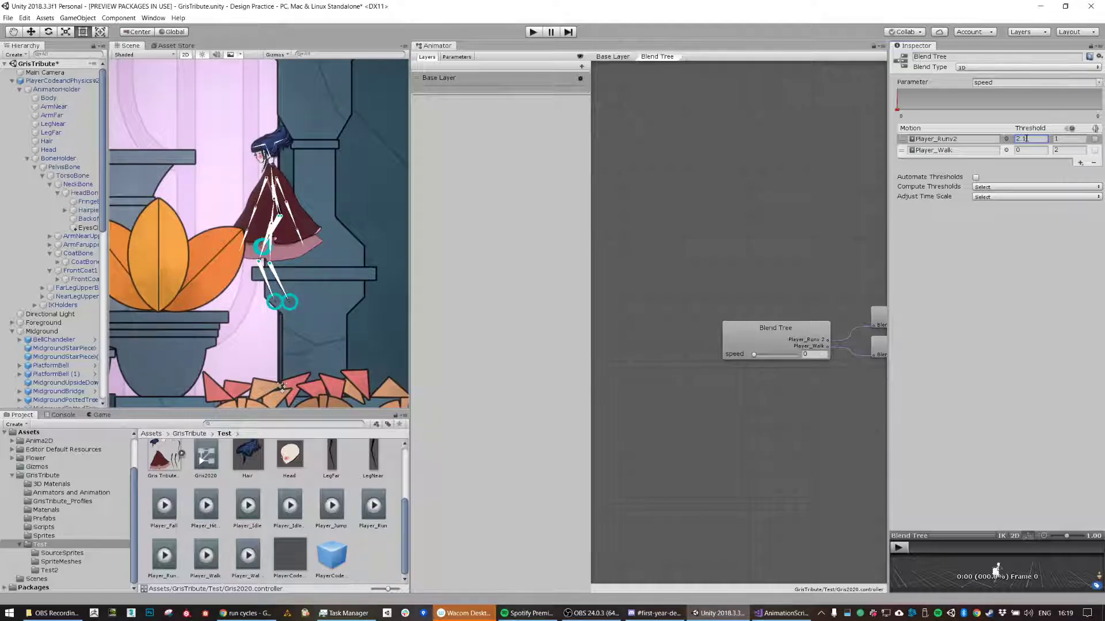
{"action": "type", "text": ".1"}
{"action": "key", "text": "Tab"}
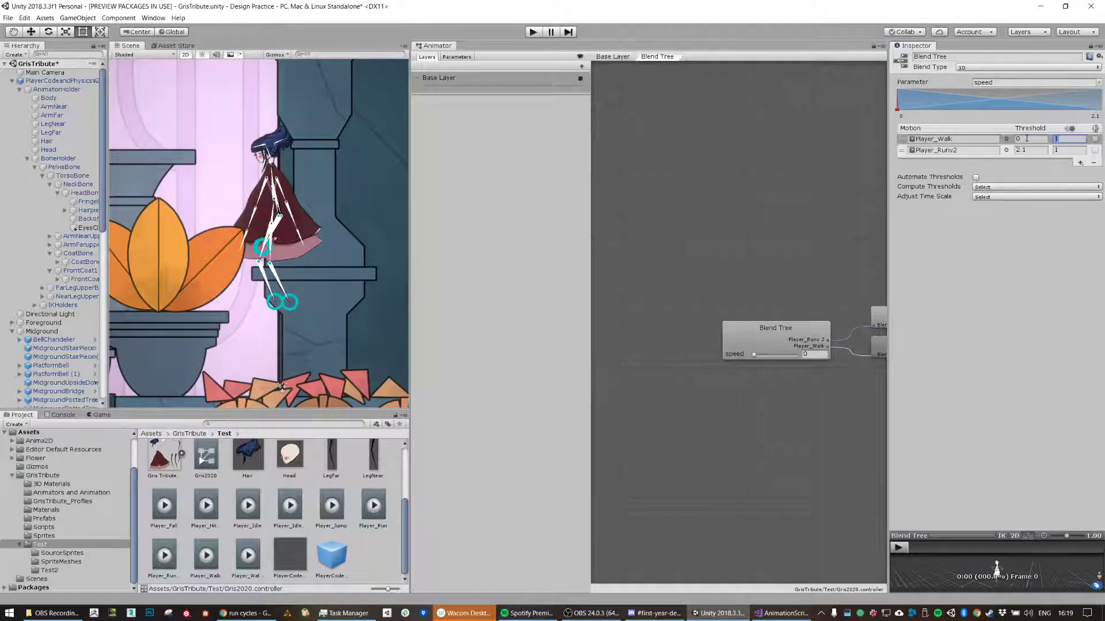
{"action": "type", "text": "100"}
{"action": "left_click", "coordinate": [1044, 300]}
{"action": "left_click", "coordinate": [1029, 150]}
{"action": "key", "text": "ctrl+c"}
{"action": "left_click", "coordinate": [1068, 139]}
{"action": "key", "text": "ctrl+v"}
{"action": "left_click", "coordinate": [1038, 150]}
Step: Set the time scale of the Player_Walk motion to 2 and of the Player_Runv2 motion to 100
{"action": "left_click_drag", "start_coordinate": [1069, 139], "coordinate": [1049, 142]}
{"action": "type", "text": "2"}
{"action": "key", "text": "Tab"}
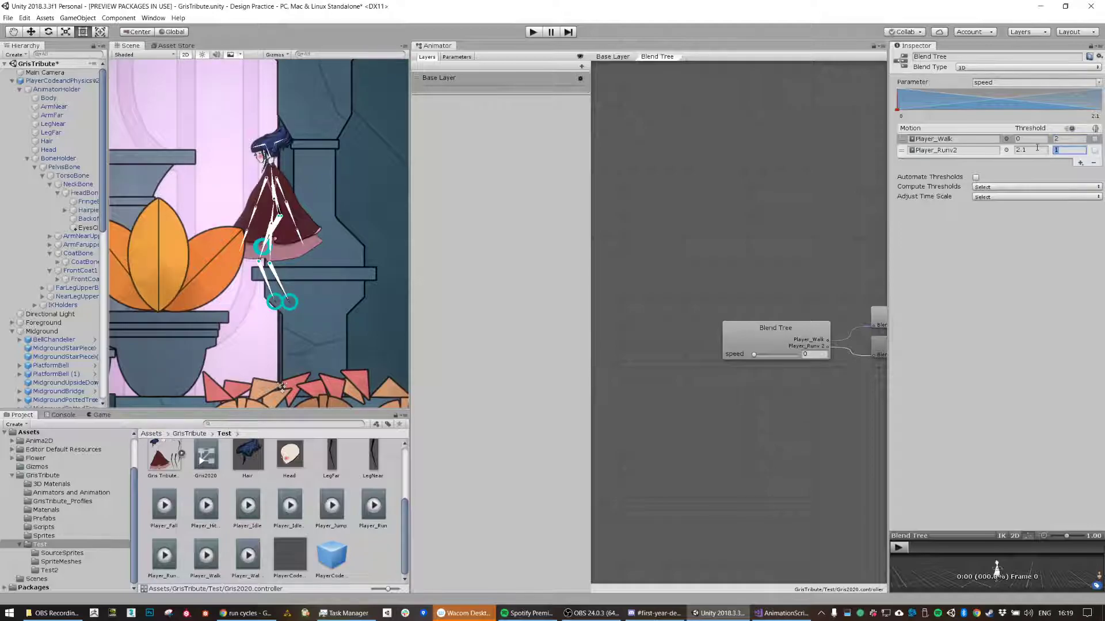
{"action": "type", "text": "4"}
{"action": "key", "text": "BackSpace"}
{"action": "type", "text": "100"}
{"action": "left_click", "coordinate": [1016, 310]}
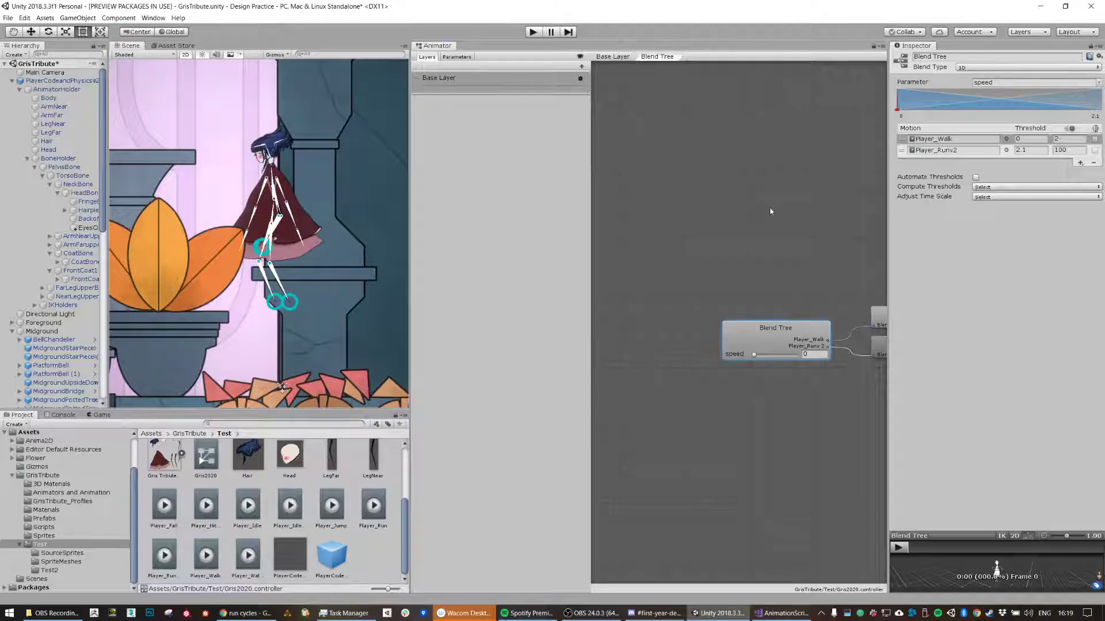
Step: Return to the Base Layer and move the Blend Tree state beside Player_Idlev2, on the side away from Player_Jump
{"action": "middle_click_drag", "start_coordinate": [772, 209], "coordinate": [655, 215]}
{"action": "left_click", "coordinate": [613, 57]}
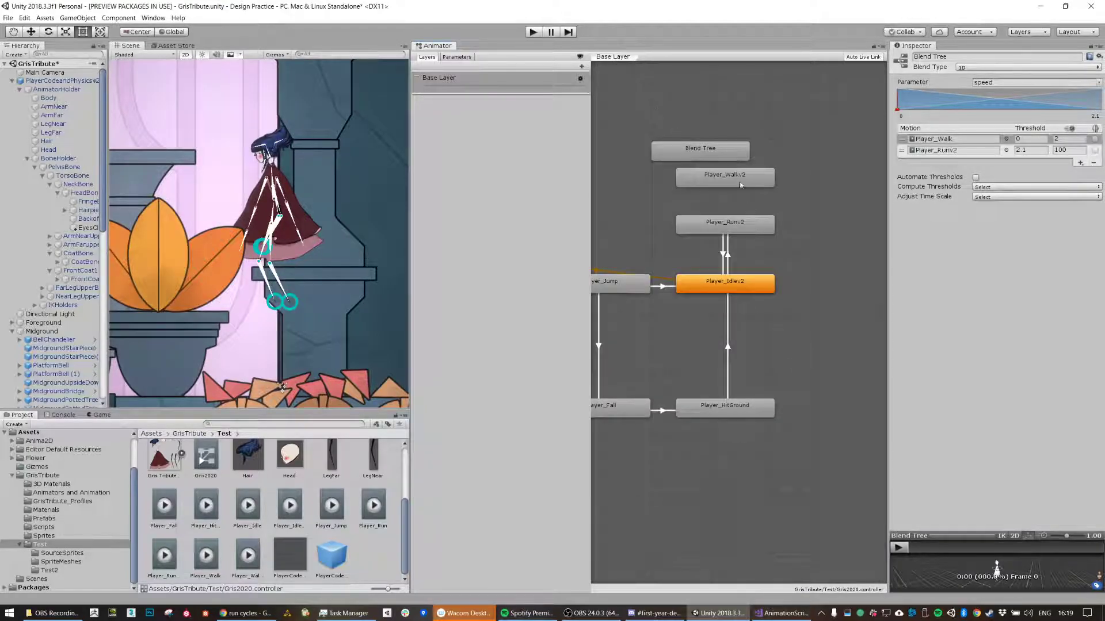
{"action": "left_click", "coordinate": [725, 151]}
{"action": "left_click_drag", "start_coordinate": [725, 151], "coordinate": [837, 280]}
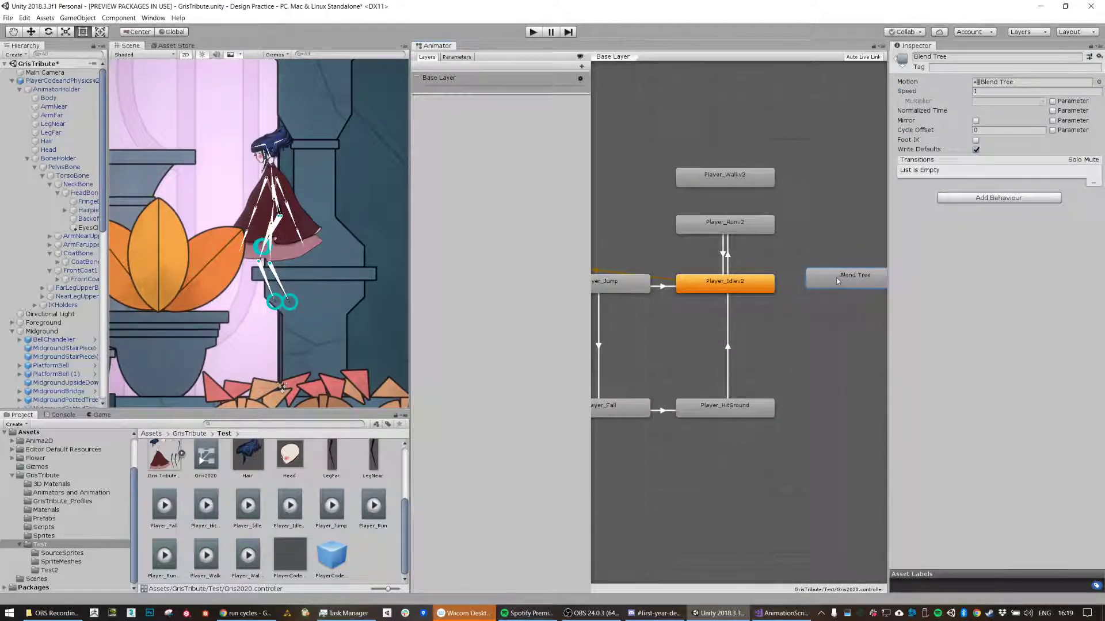
Step: Make a transition from Player_Idlev2 to the Blend Tree state
{"action": "right_click", "coordinate": [758, 281]}
{"action": "left_click", "coordinate": [788, 282]}
{"action": "left_click", "coordinate": [846, 278]}
{"action": "middle_click_drag", "start_coordinate": [791, 283], "coordinate": [754, 283]}
Step: Add the conditions grounded true and speed Greater to the Player_Idlev2 to Blend Tree transition
{"action": "left_click", "coordinate": [755, 284]}
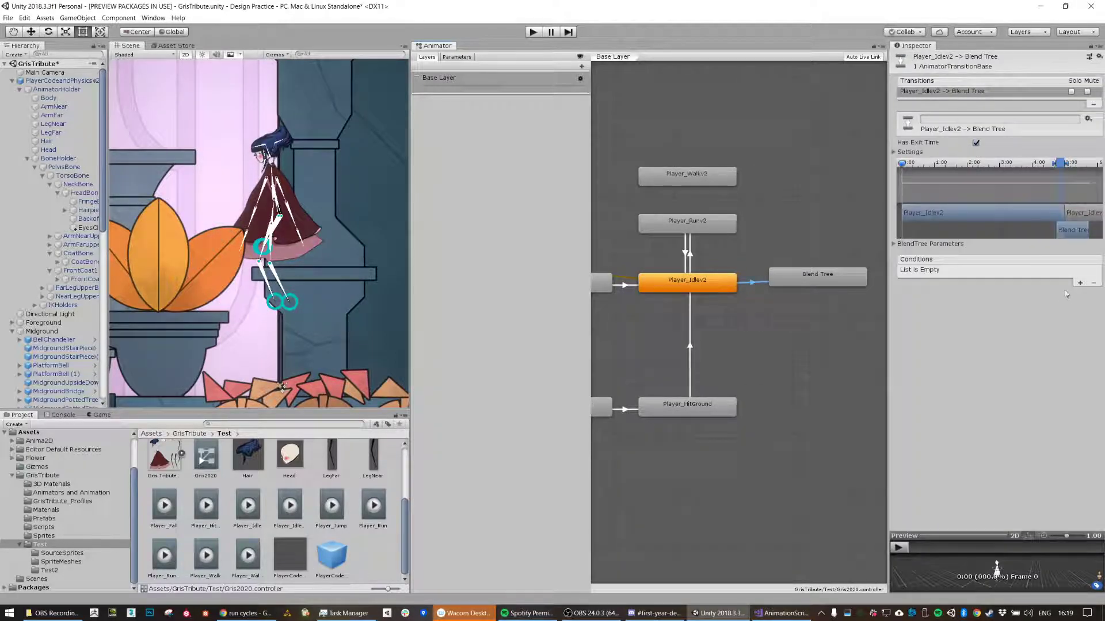
{"action": "left_click", "coordinate": [1079, 282]}
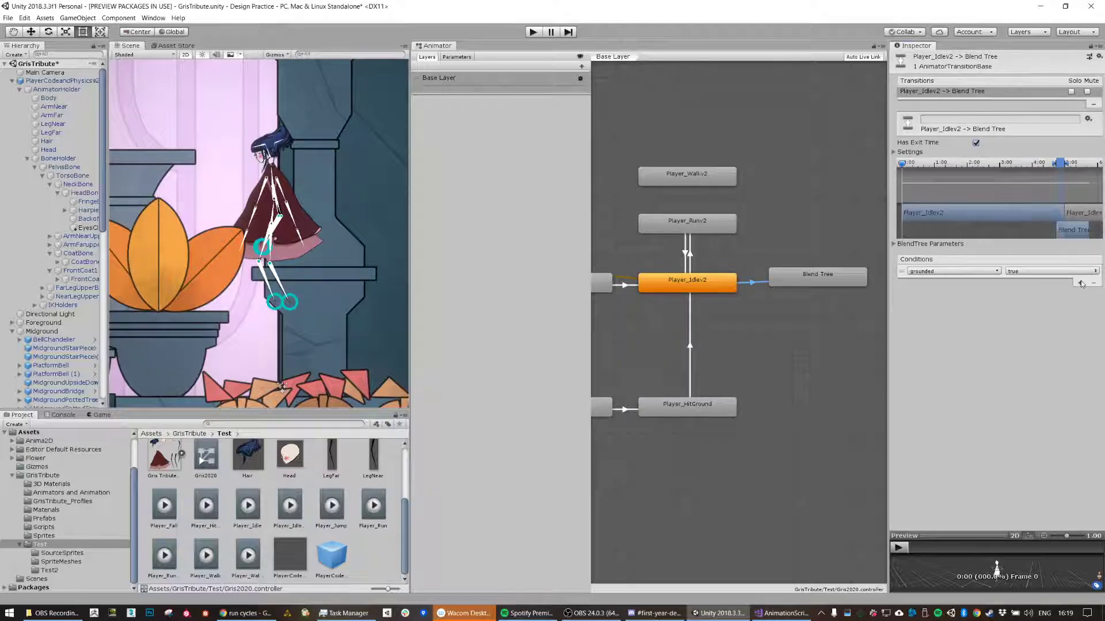
{"action": "left_click", "coordinate": [1080, 283]}
{"action": "left_click", "coordinate": [988, 283]}
{"action": "left_click", "coordinate": [981, 321]}
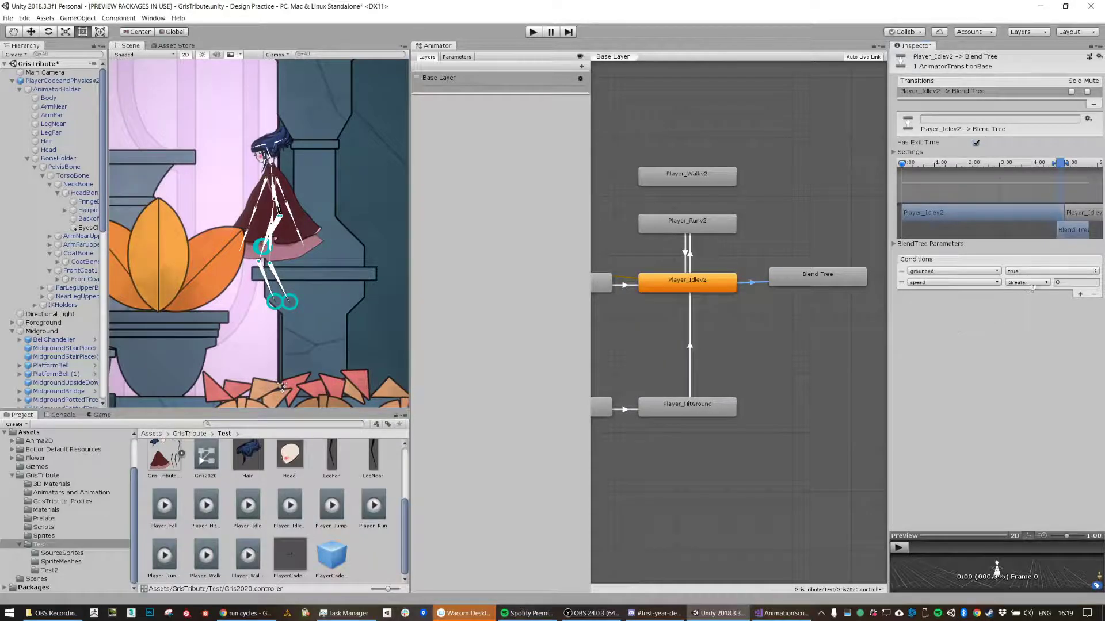
{"action": "left_click", "coordinate": [1072, 283]}
Step: Align the Blend Tree state level with Player_Idlev2 and make a transition from it back to Player_Idlev2
{"action": "left_click_drag", "start_coordinate": [776, 286], "coordinate": [803, 288]}
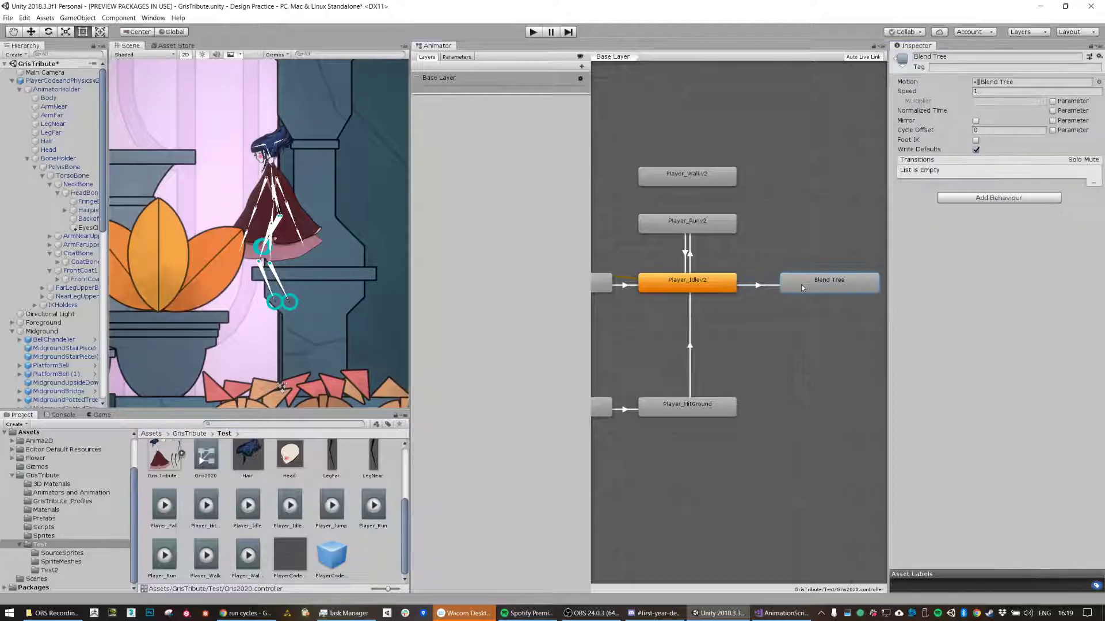
{"action": "double_click", "coordinate": [809, 286]}
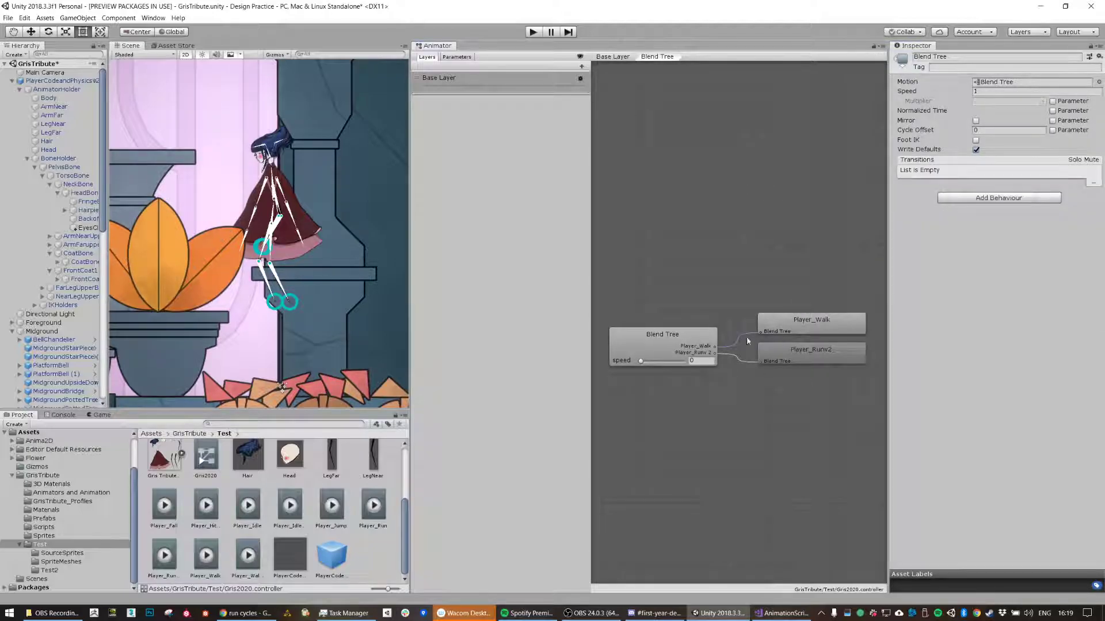
{"action": "left_click", "coordinate": [626, 57]}
{"action": "right_click", "coordinate": [809, 288]}
{"action": "left_click", "coordinate": [834, 292]}
{"action": "left_click", "coordinate": [728, 282]}
{"action": "left_click", "coordinate": [763, 282]}
Step: Move Player_Runv2 aside and delete the transitions between it and Player_Idlev2
{"action": "left_click_drag", "start_coordinate": [693, 225], "coordinate": [753, 225]}
{"action": "left_click", "coordinate": [709, 254]}
{"action": "left_click", "coordinate": [712, 256]}
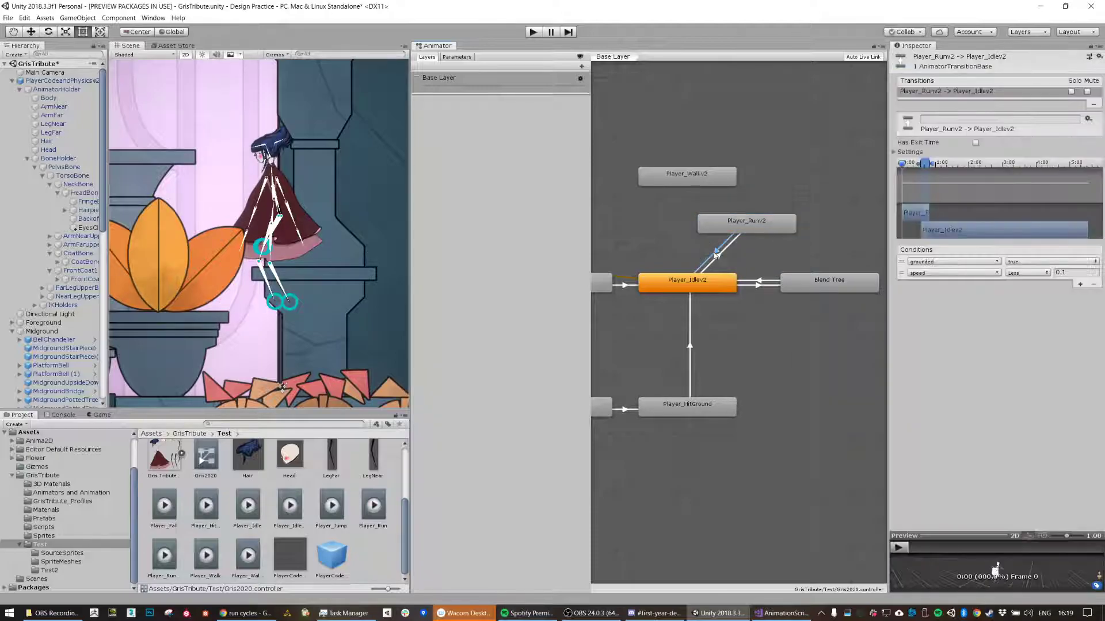
{"action": "key", "text": "Delete"}
Step: Add the conditions grounded true and speed Less 0.1 to the Blend Tree to Player_Idlev2 transition
{"action": "left_click", "coordinate": [768, 285]}
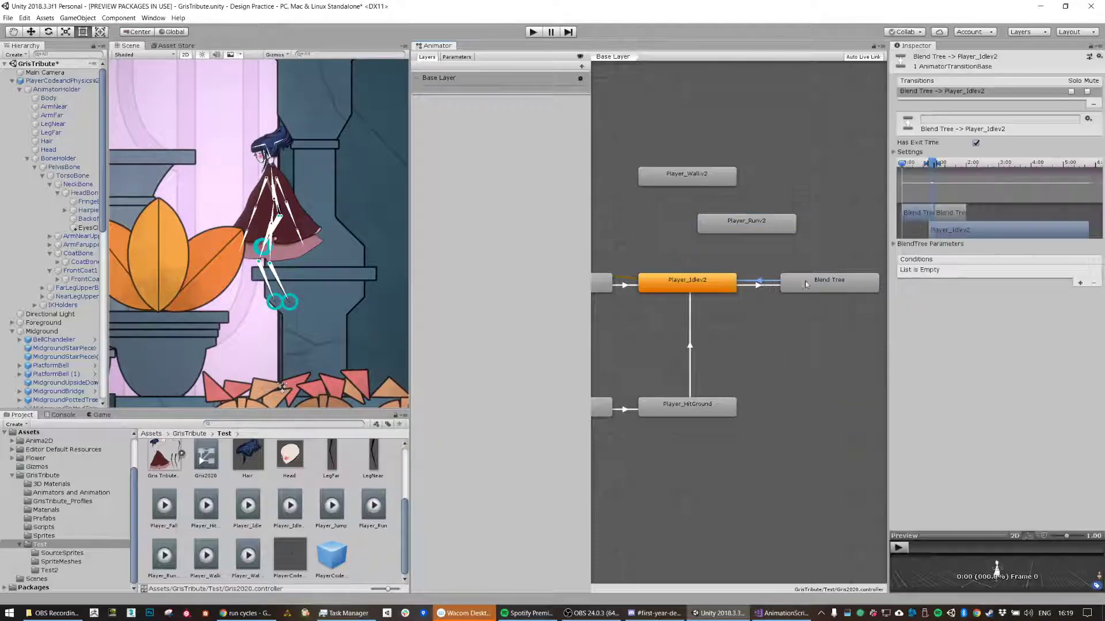
{"action": "left_click", "coordinate": [1079, 284]}
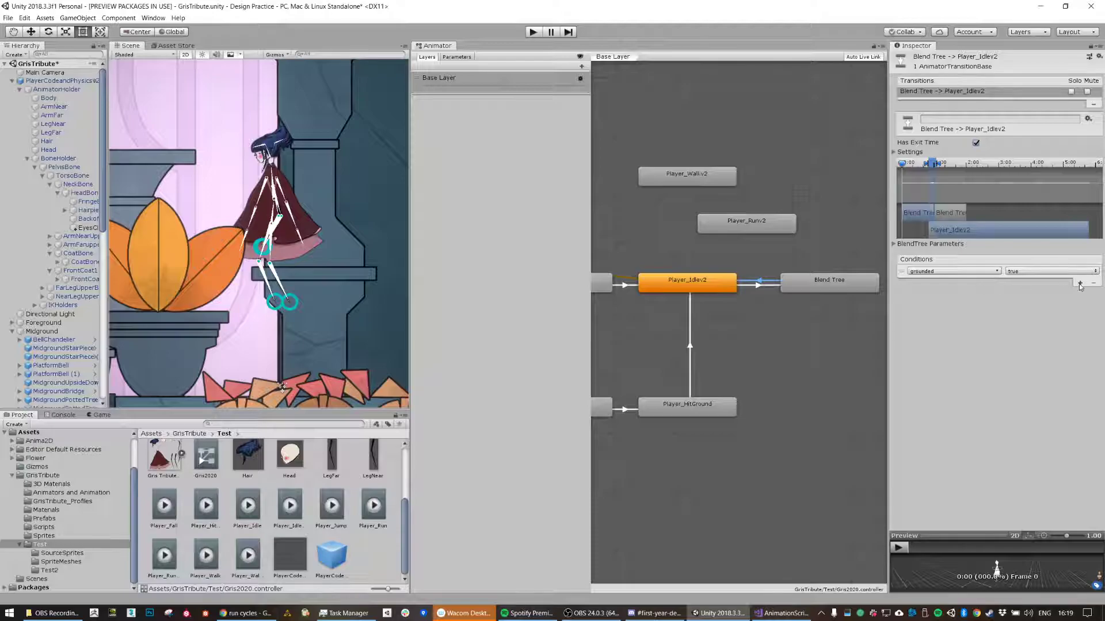
{"action": "left_click", "coordinate": [1079, 283]}
{"action": "left_click", "coordinate": [954, 282]}
{"action": "left_click", "coordinate": [935, 317]}
{"action": "left_click", "coordinate": [1025, 282]}
{"action": "left_click", "coordinate": [1024, 304]}
{"action": "left_click", "coordinate": [1089, 282]}
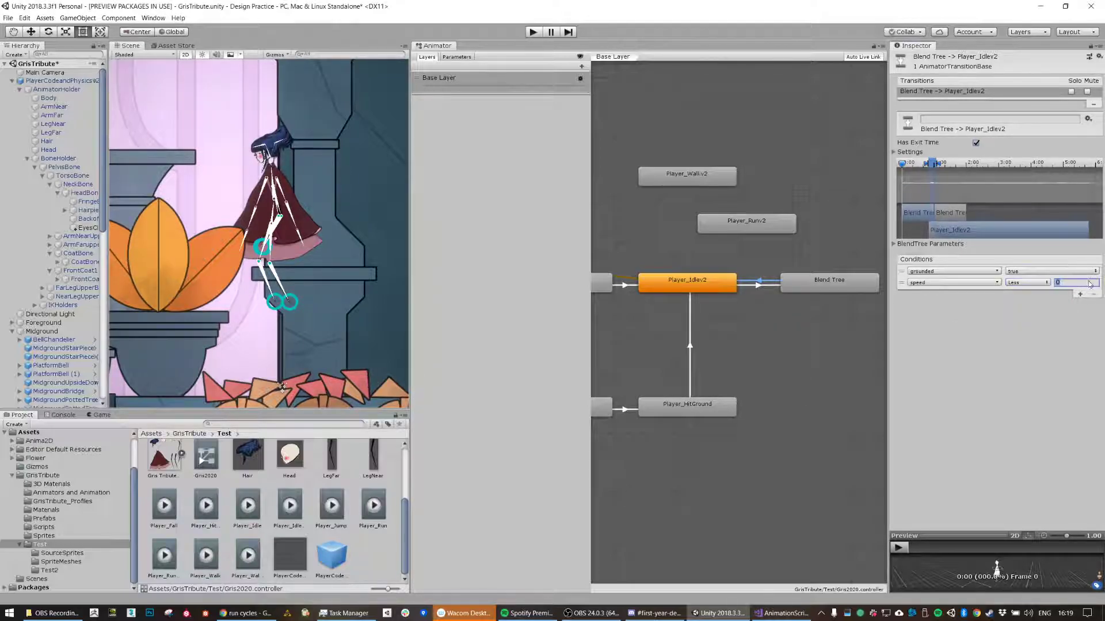
{"action": "type", "text": "0.1"}
Step: Play-test the scene by moving the player back and forth while watching the Animator states, and stop the game
{"action": "left_click", "coordinate": [534, 31]}
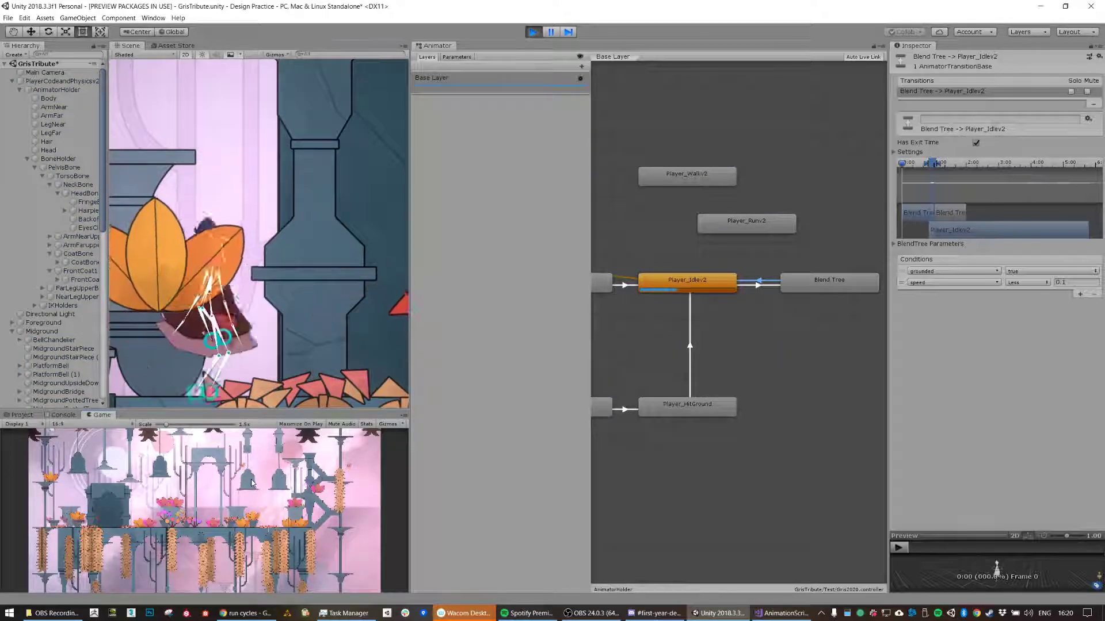
{"action": "key", "text": "a"}
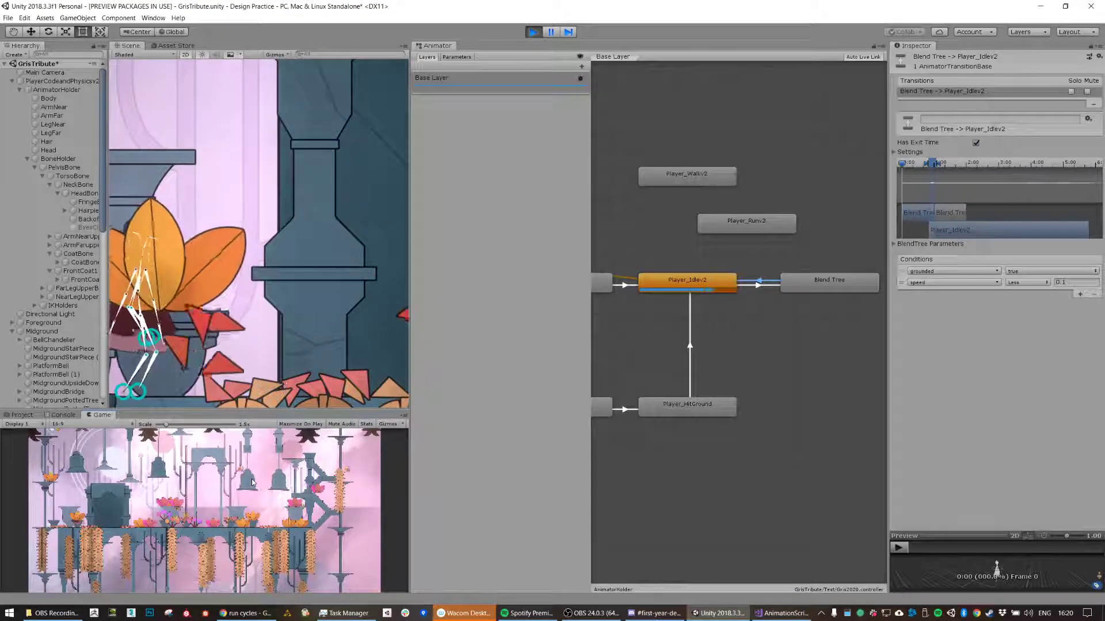
{"action": "key", "text": "d"}
{"action": "key", "text": "a"}
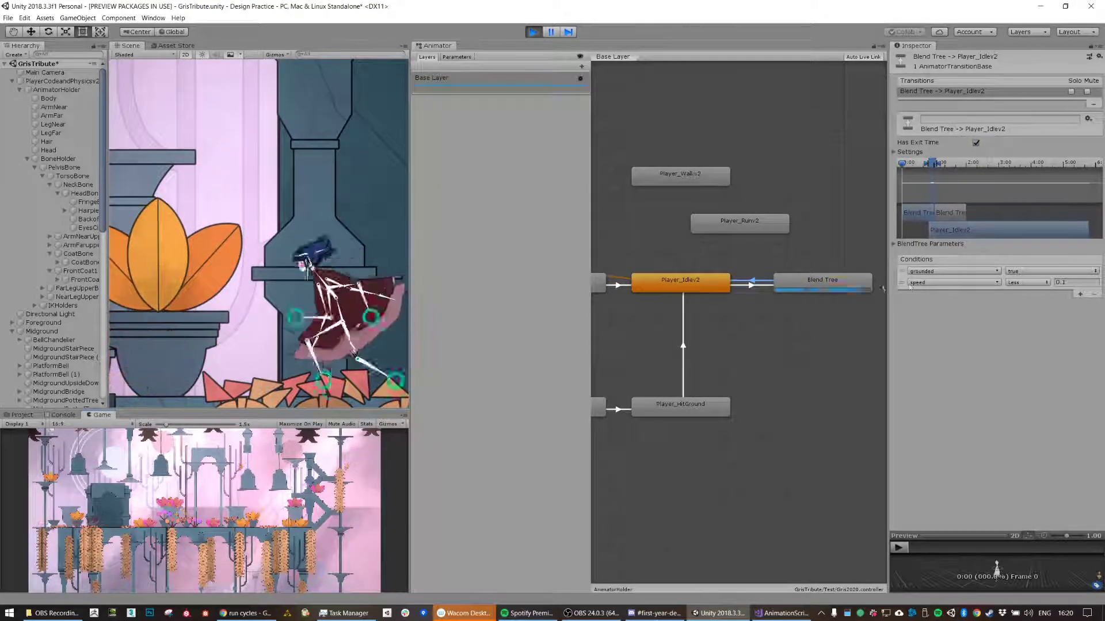
{"action": "key", "text": "d"}
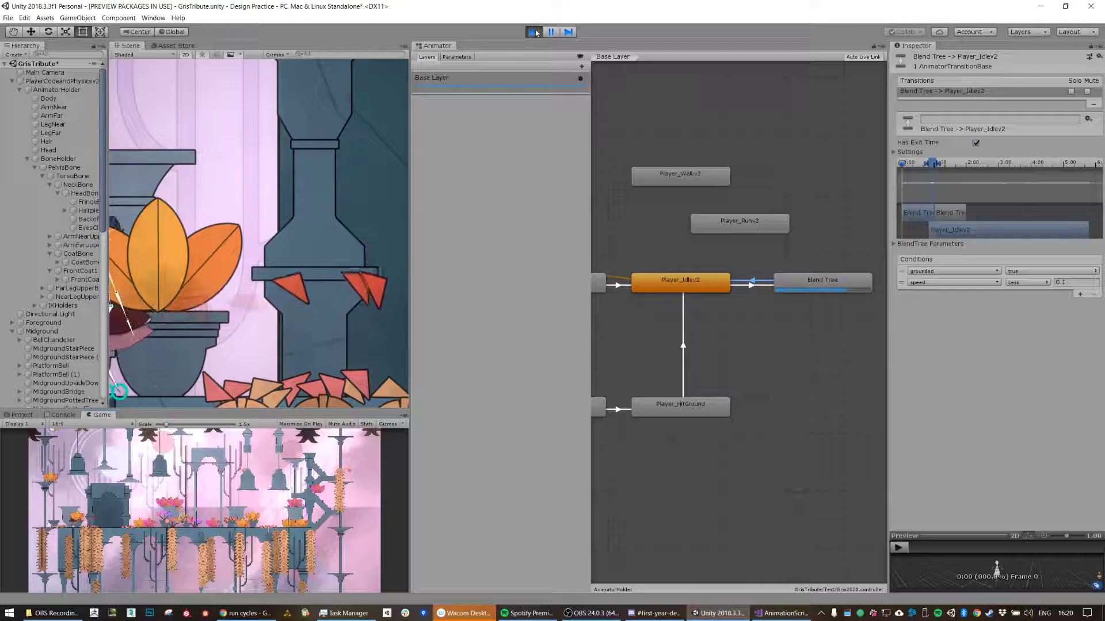
{"action": "key", "text": "ctrl+p"}
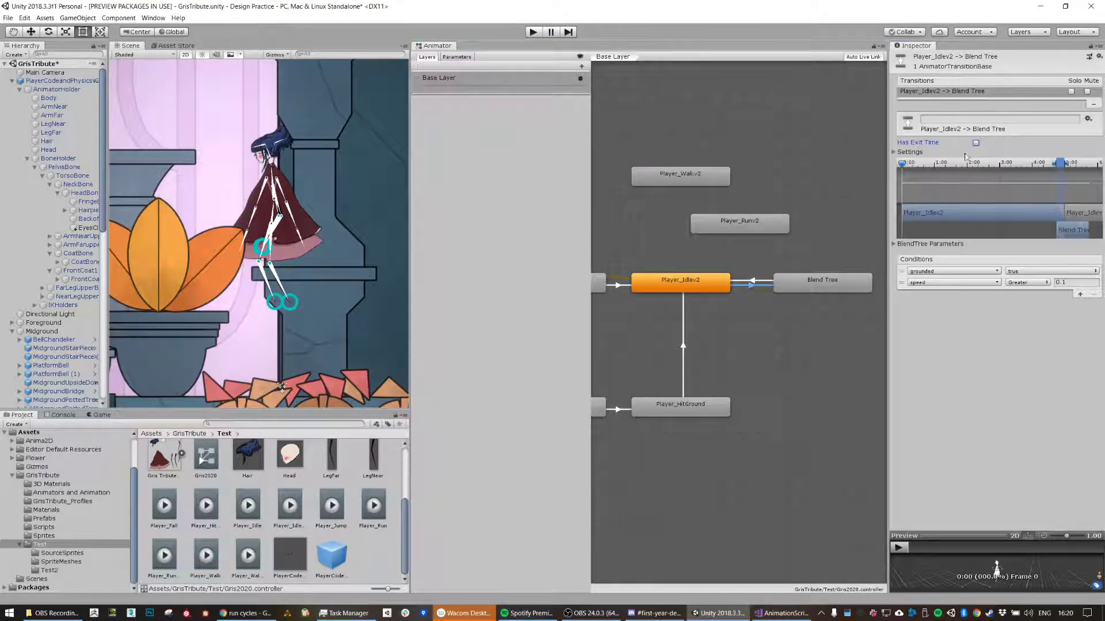
Step: Turn off Has Exit Time on both transitions between Player_Idlev2 and the Blend Tree state
{"action": "left_click", "coordinate": [753, 281]}
{"action": "left_click", "coordinate": [975, 142]}
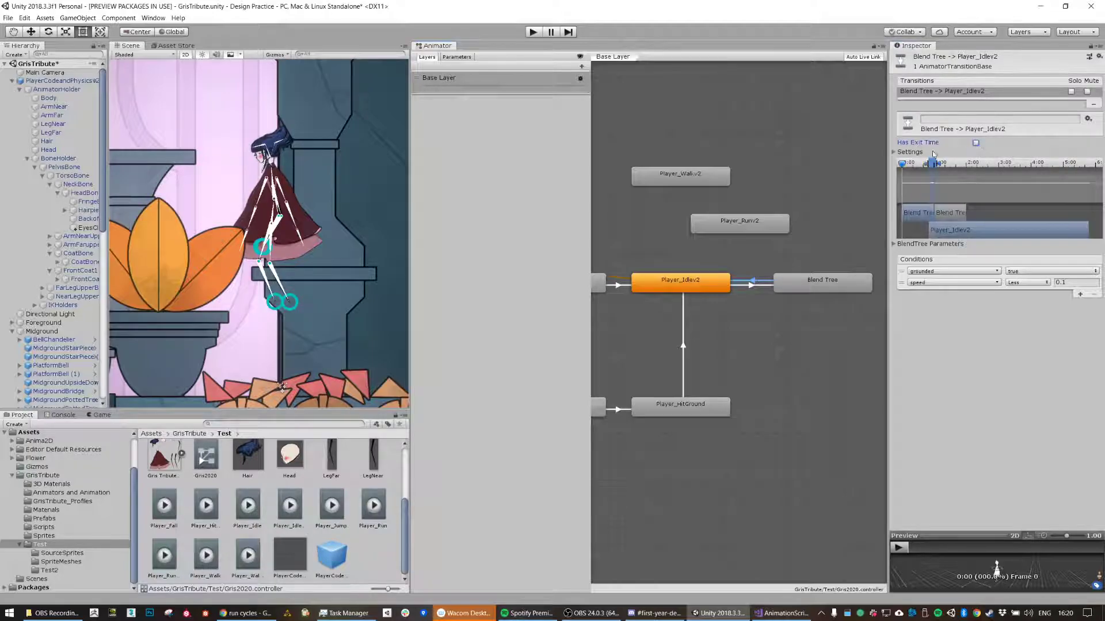
Step: Run the game again, change the player's direction repeatedly to check the idle and Blend Tree switching, and stop it
{"action": "left_click", "coordinate": [532, 32]}
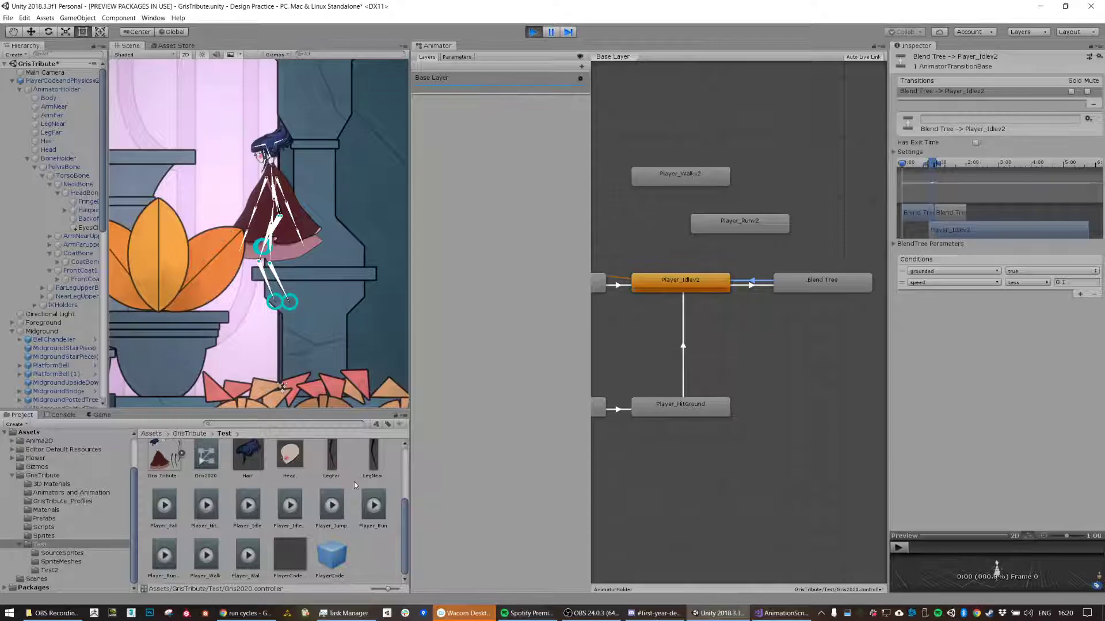
{"action": "key", "text": "a"}
{"action": "key", "text": "d"}
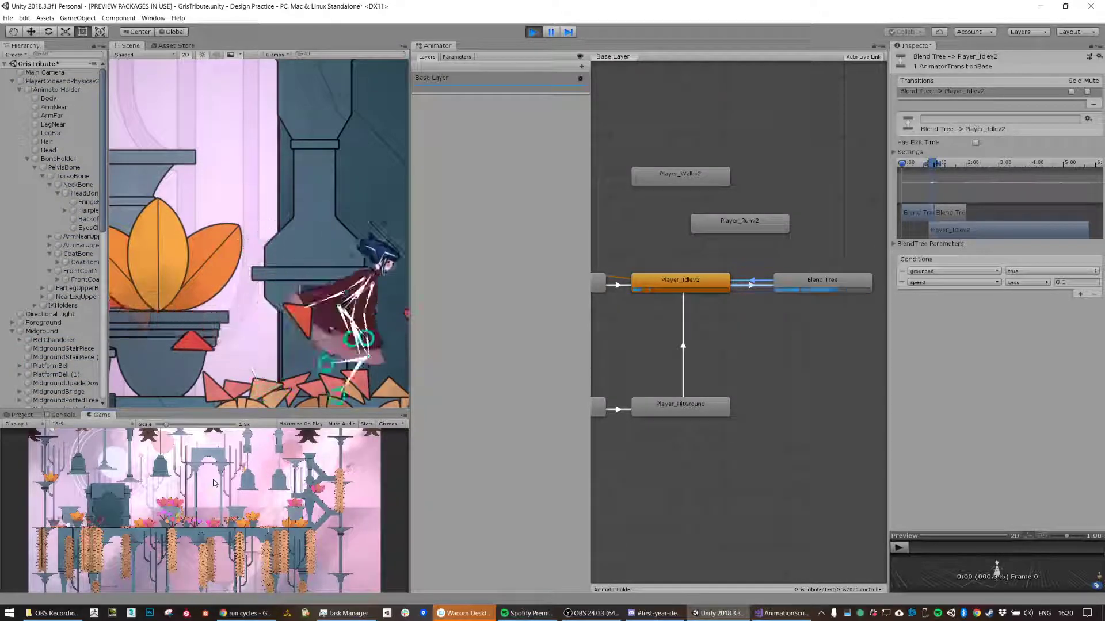
{"action": "key", "text": "a"}
{"action": "key", "text": "d"}
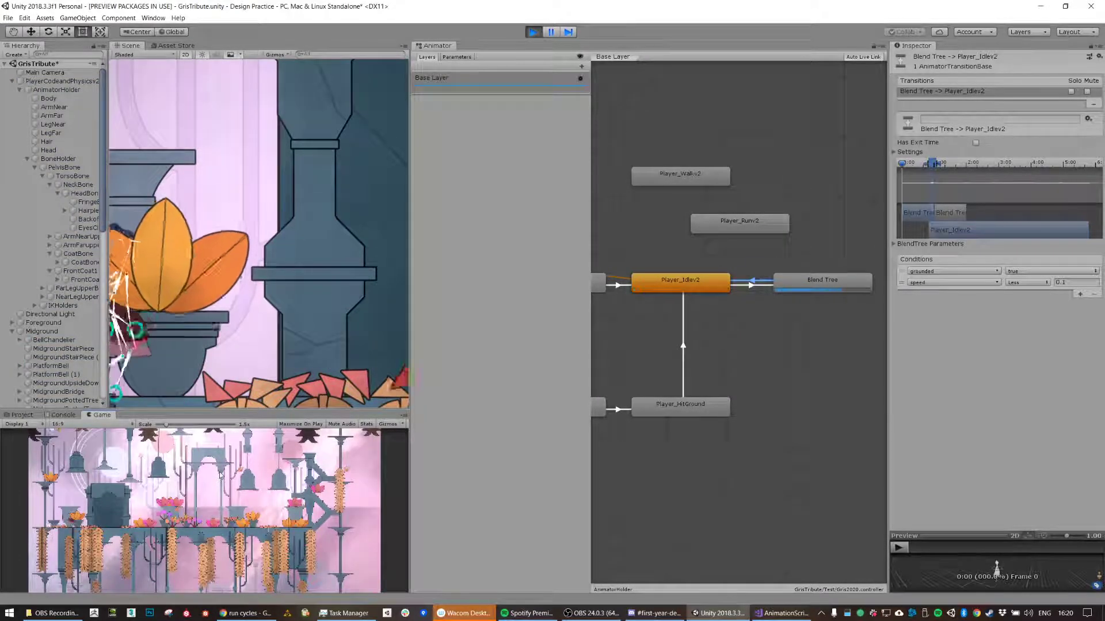
{"action": "key", "text": "a"}
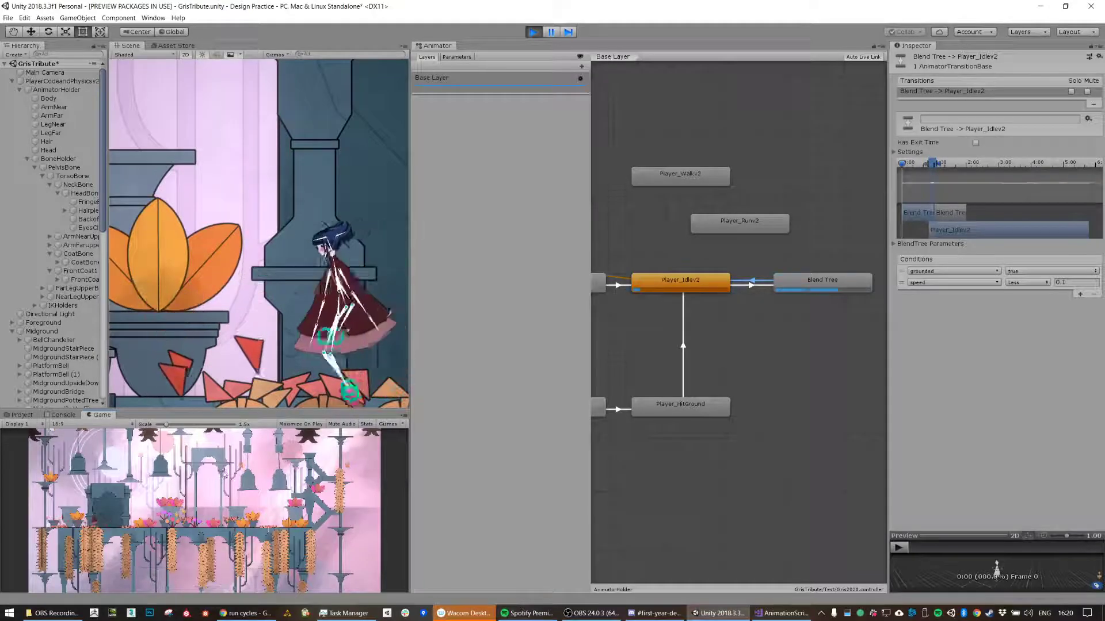
{"action": "key", "text": "d"}
{"action": "key", "text": "a"}
{"action": "key", "text": "d"}
{"action": "key", "text": "a"}
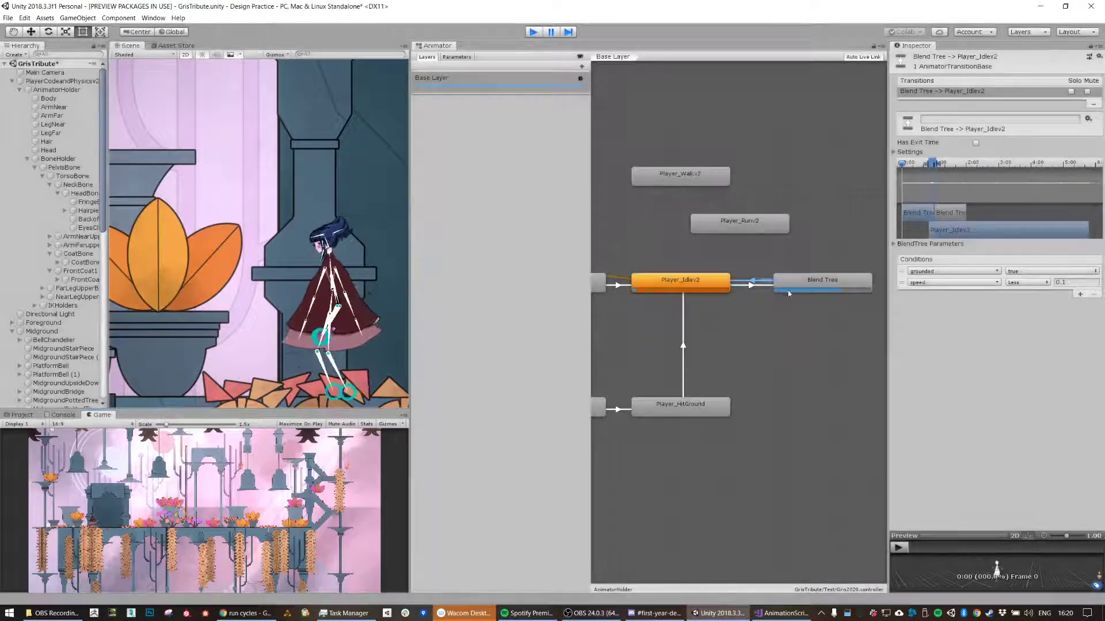
{"action": "key", "text": "ctrl+p"}
Step: Open the Blend Tree state, check the Player_Runv2 clip settings and show the root node's motion thresholds
{"action": "left_click", "coordinate": [819, 283]}
{"action": "double_click", "coordinate": [819, 283]}
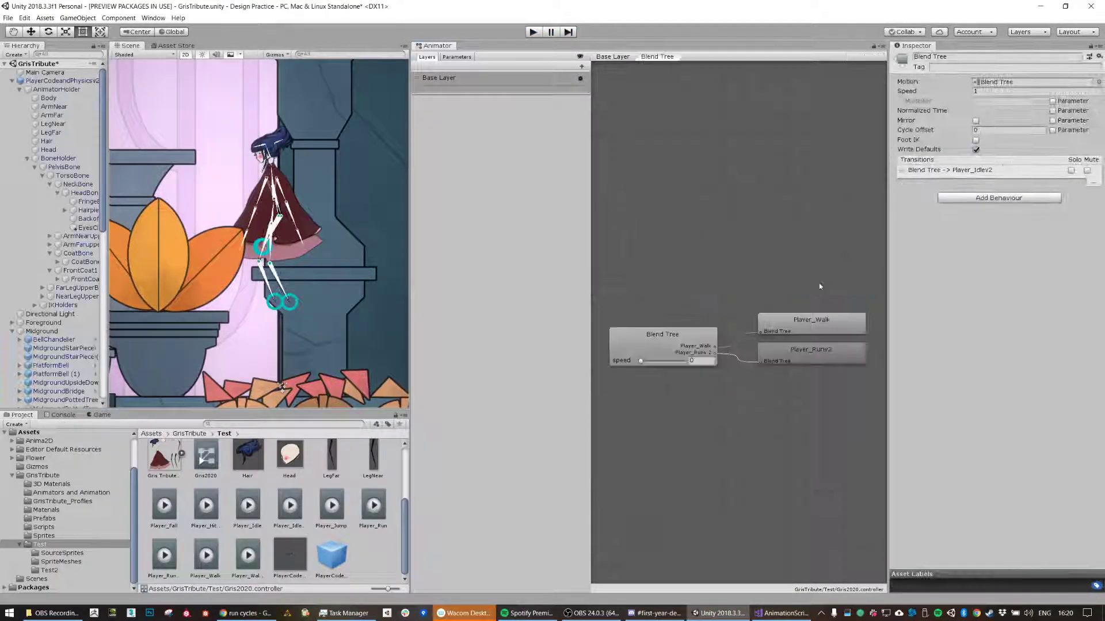
{"action": "left_click", "coordinate": [820, 358]}
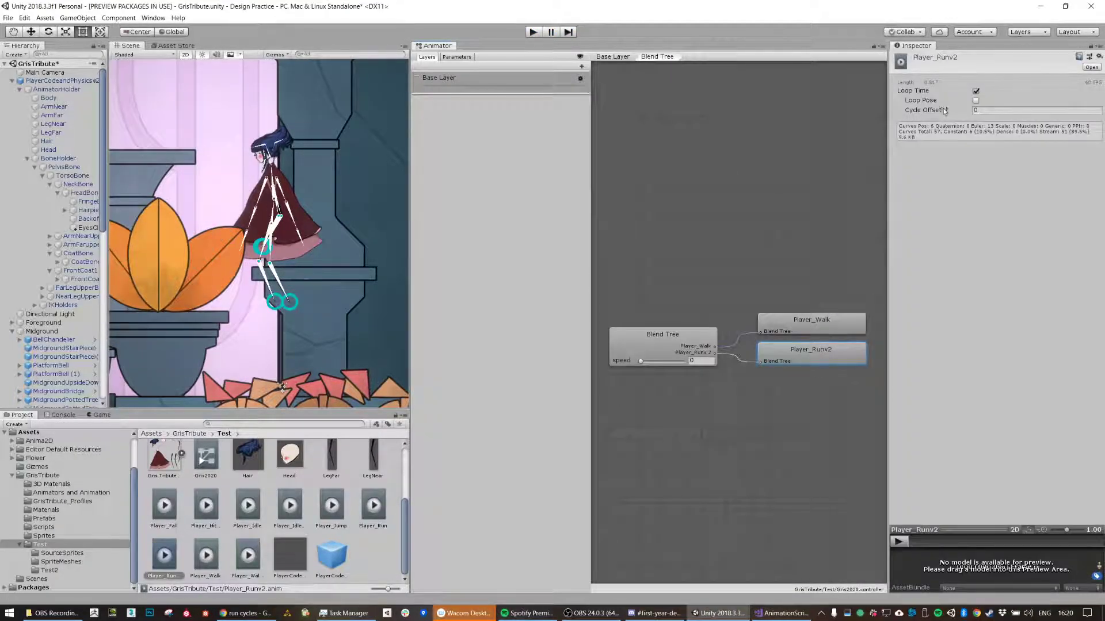
{"action": "left_click", "coordinate": [668, 341]}
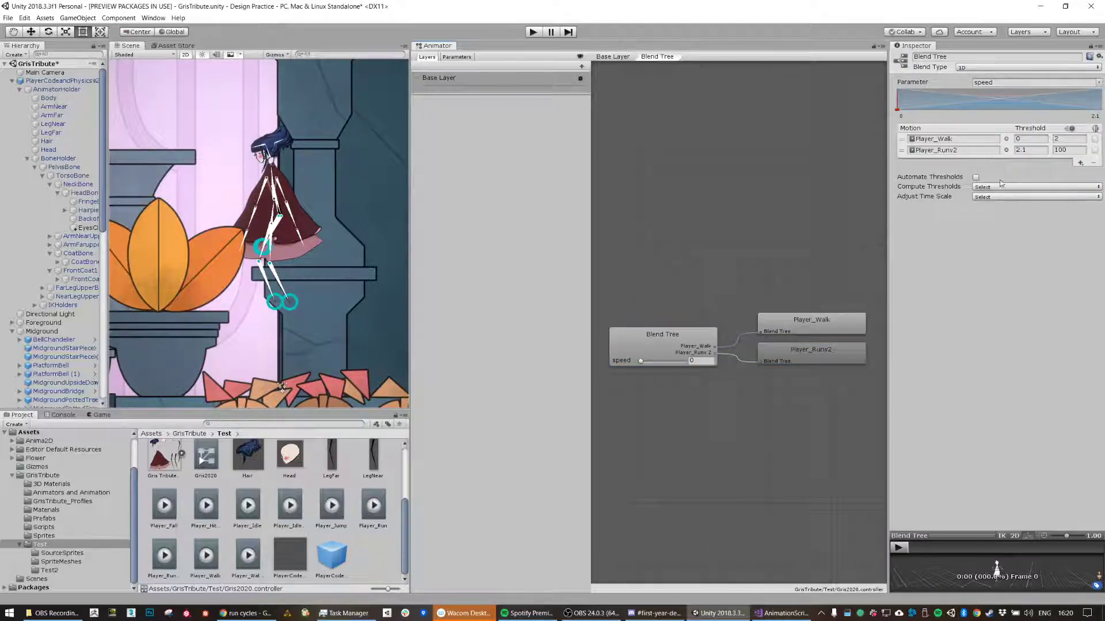
Step: Try Automate Thresholds on the blend tree, check the Adjust Time Scale options and return to manual thresholds
{"action": "left_click", "coordinate": [976, 178]}
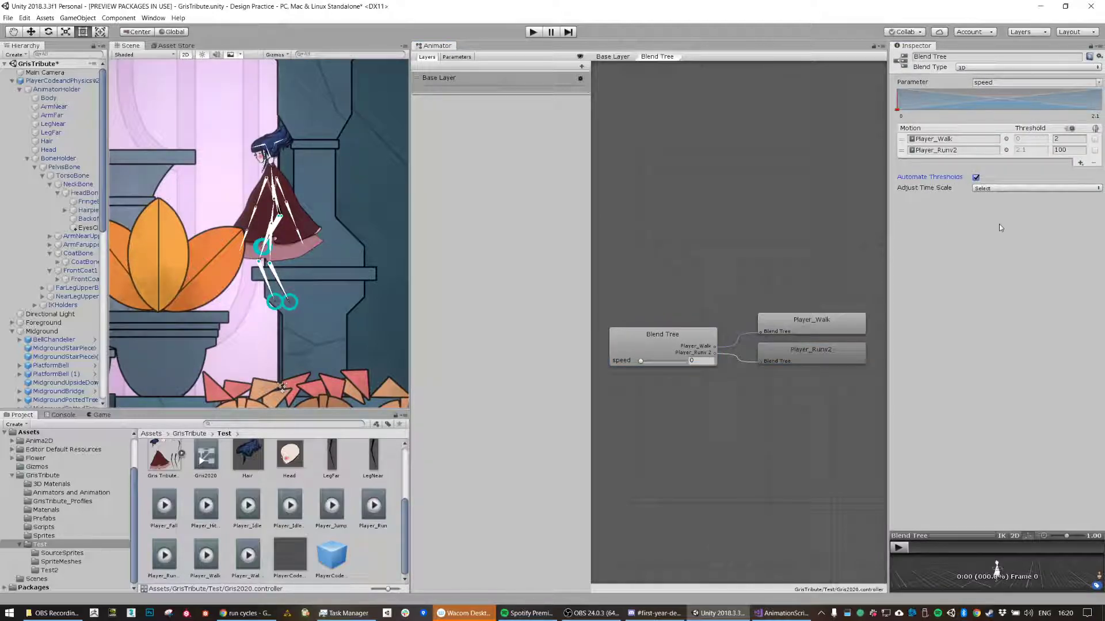
{"action": "left_click", "coordinate": [980, 188]}
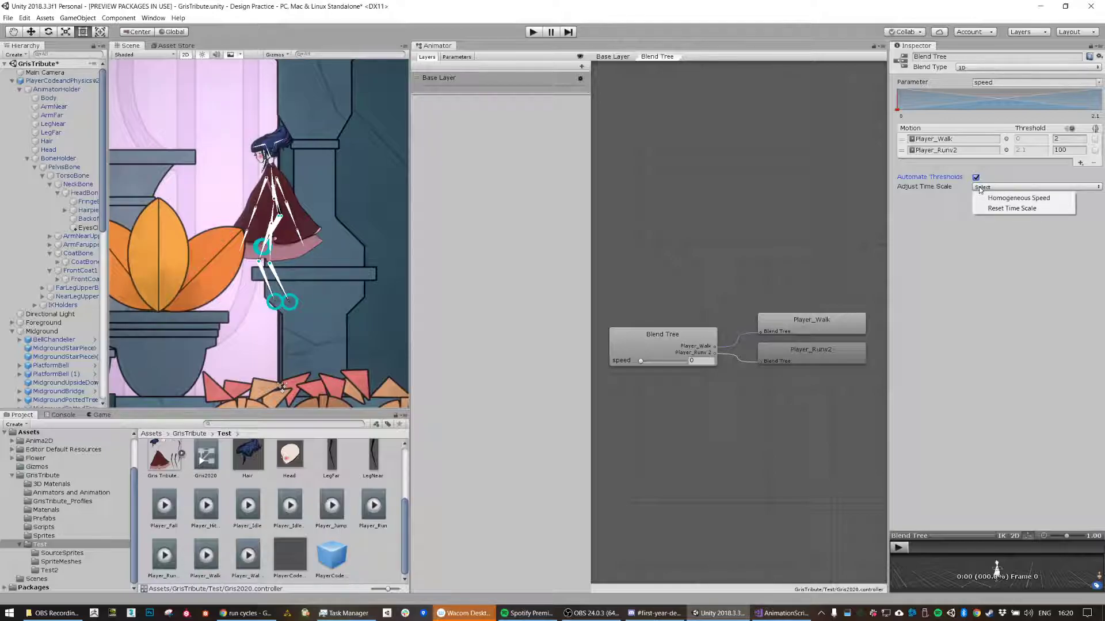
{"action": "left_click", "coordinate": [976, 178]}
{"action": "left_click", "coordinate": [976, 178]}
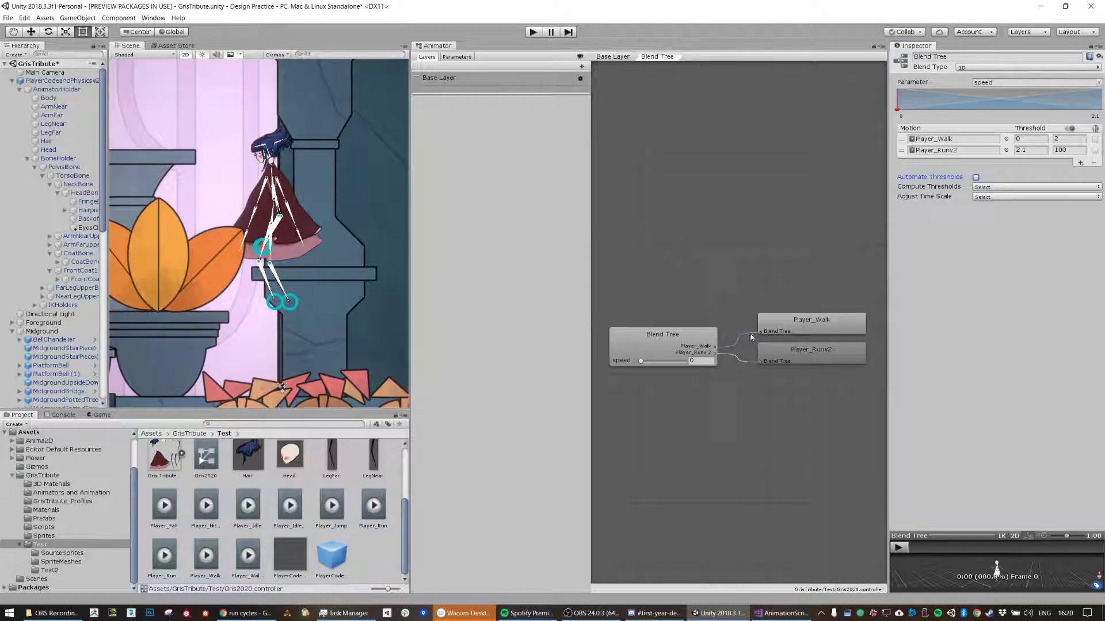
Step: Inspect the clip settings of Player_Walk and Player_Runv2 in the blend tree
{"action": "left_click", "coordinate": [790, 326]}
{"action": "left_click_drag", "start_coordinate": [648, 365], "coordinate": [618, 368]}
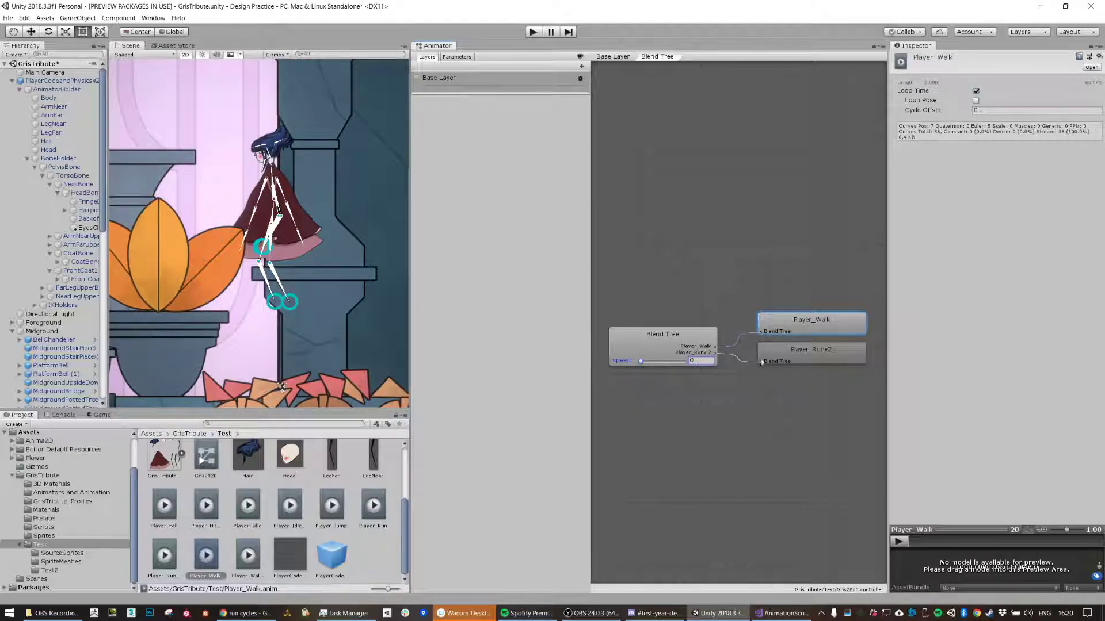
{"action": "left_click", "coordinate": [806, 351]}
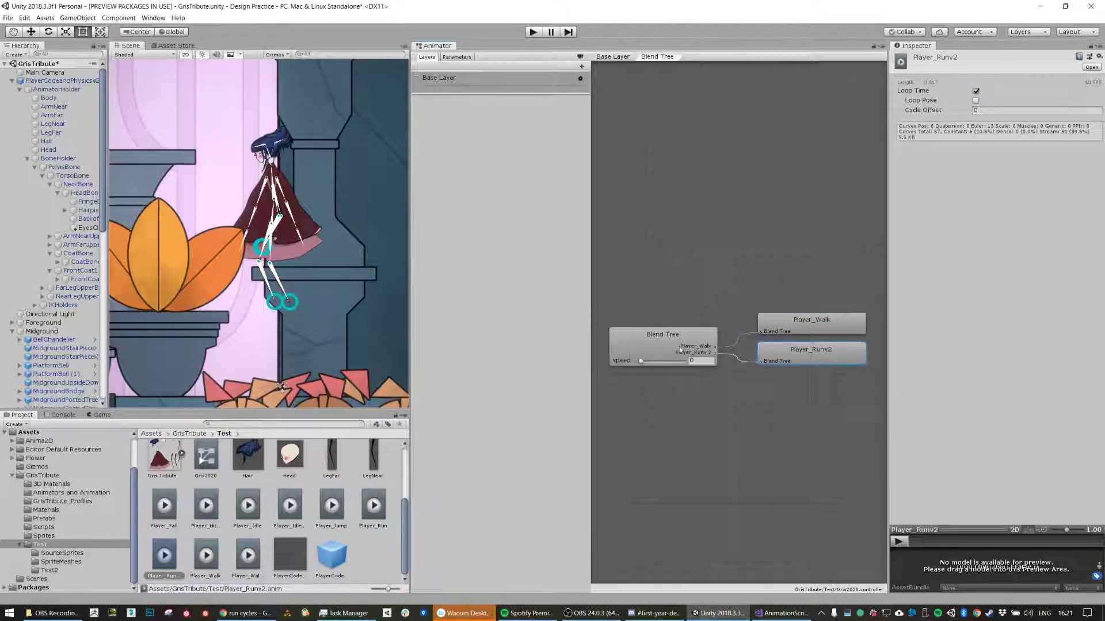
Step: Try to compute the blend tree's thresholds from Speed
{"action": "left_click", "coordinate": [679, 346]}
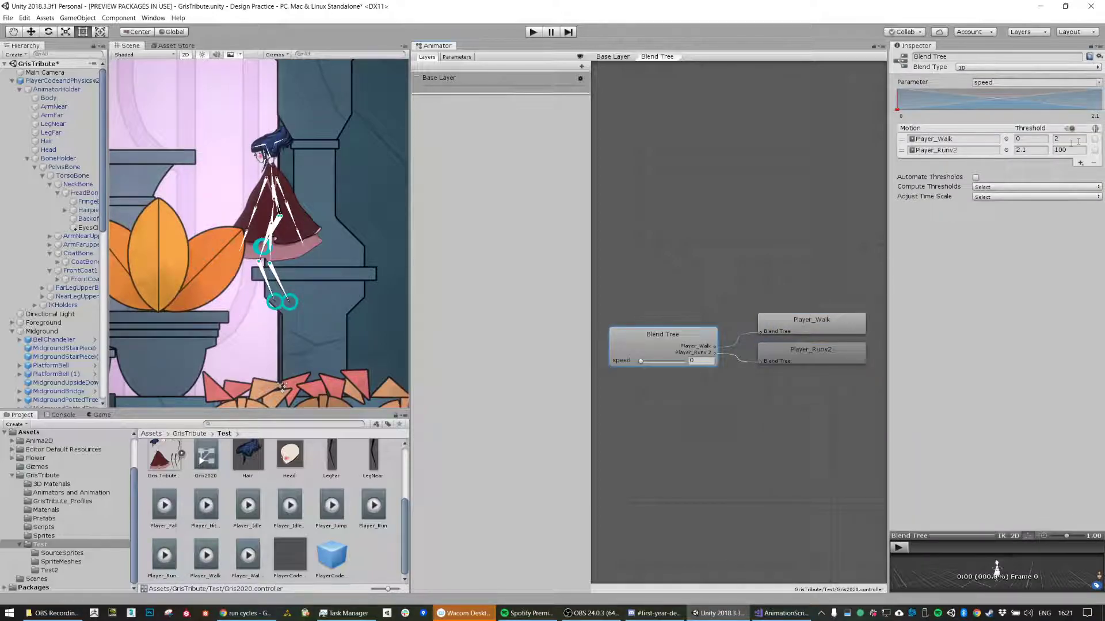
{"action": "left_click", "coordinate": [982, 188]}
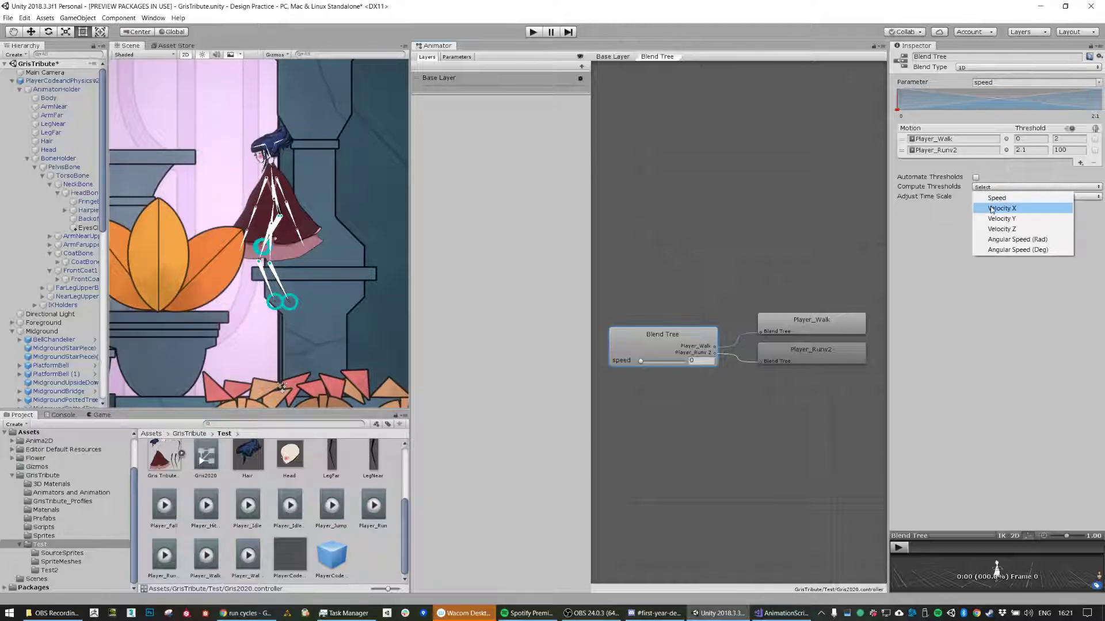
{"action": "left_click", "coordinate": [1000, 198]}
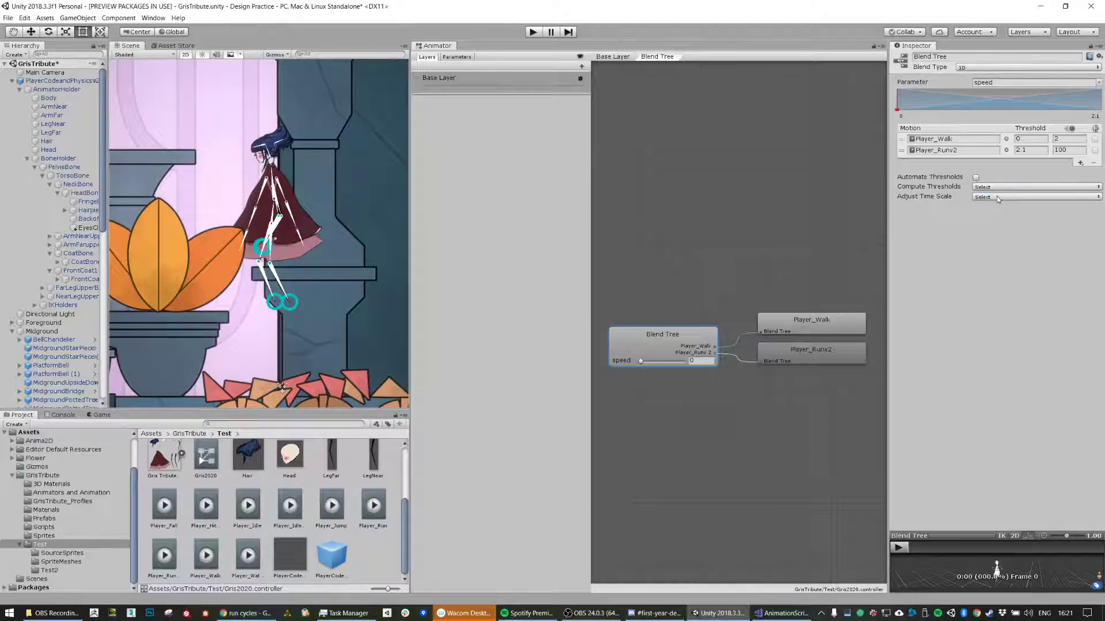
Step: Set Player_Walk's animation speed to 0.3, and Player_Runv2's threshold to 0.4 with animation speed 1
{"action": "left_click_drag", "start_coordinate": [1066, 139], "coordinate": [1011, 140]}
{"action": "type", "text": "0.3"}
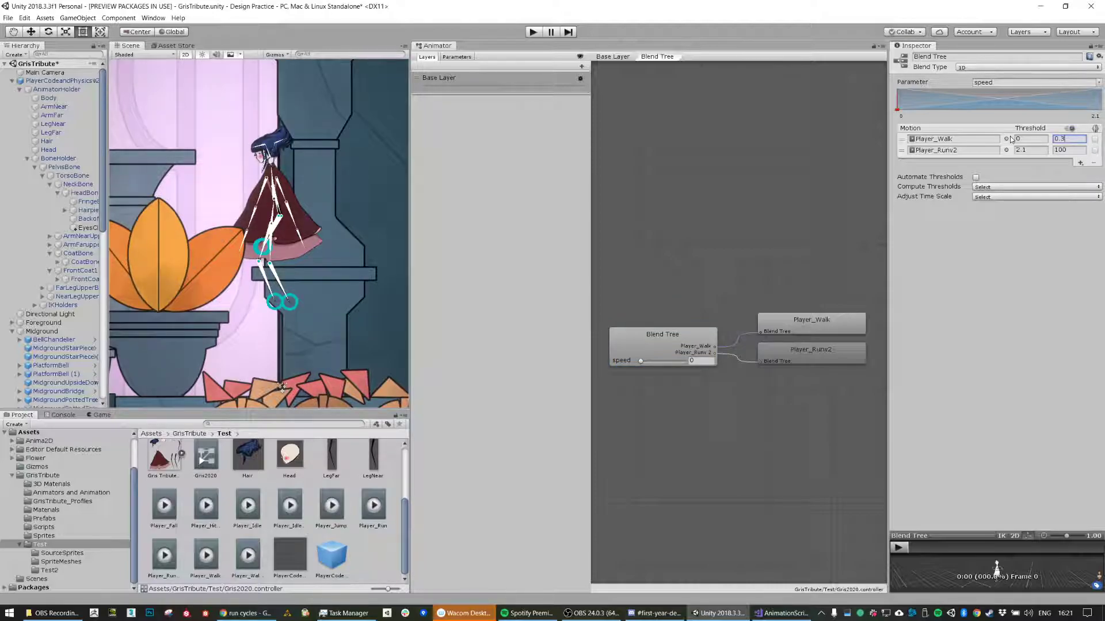
{"action": "left_click", "coordinate": [1033, 150]}
{"action": "type", "text": "0.4"}
{"action": "key", "text": "Tab"}
{"action": "type", "text": "1"}
Step: Play-test the new blend tree values by moving the player back and forth repeatedly
{"action": "key", "text": "ctrl+p"}
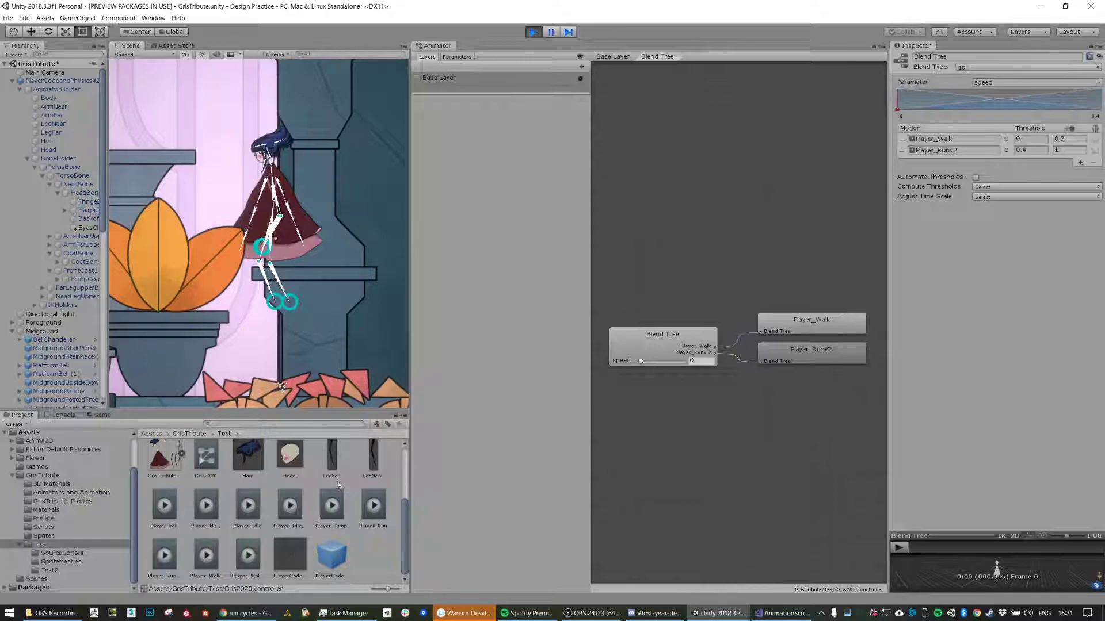
{"action": "key", "text": "a"}
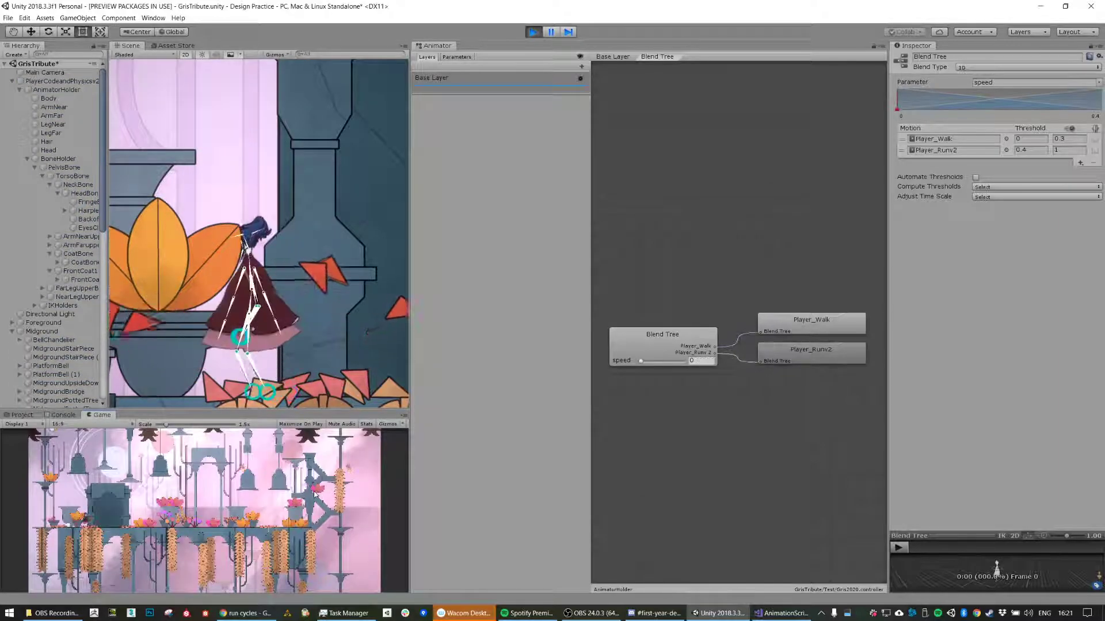
{"action": "key", "text": "d"}
{"action": "key", "text": "a"}
{"action": "key", "text": "d"}
{"action": "key", "text": "a"}
{"action": "key", "text": "d"}
{"action": "key", "text": "a"}
{"action": "key", "text": "d"}
{"action": "key", "text": "a"}
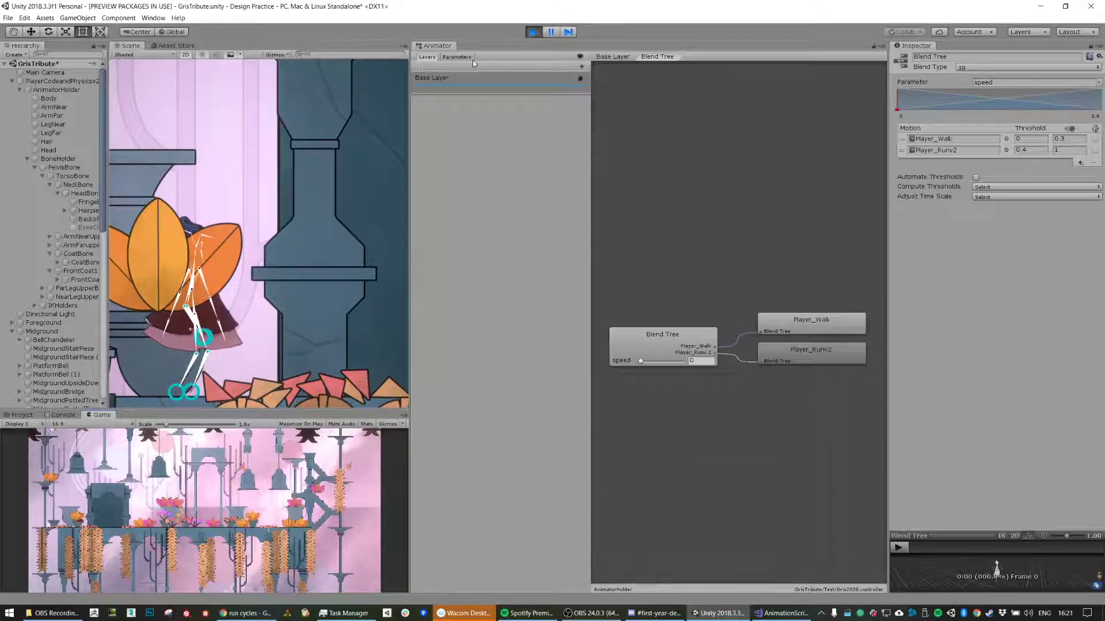
Step: With the game running, examine the Base Layer state graph and the contents of its Blend Tree state
{"action": "left_click", "coordinate": [611, 57]}
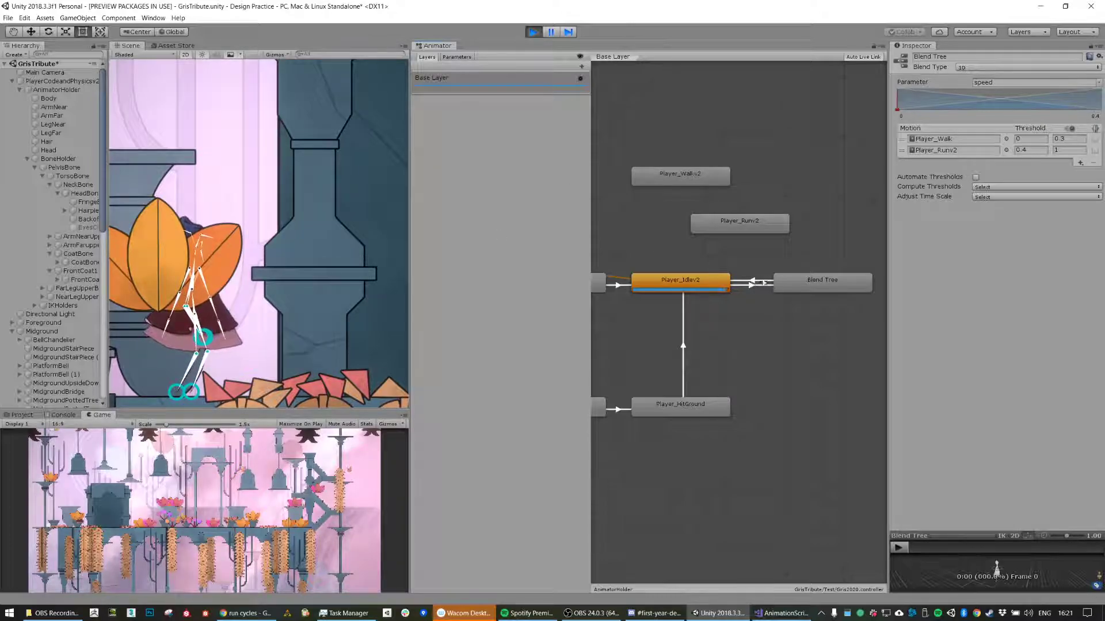
{"action": "double_click", "coordinate": [802, 278]}
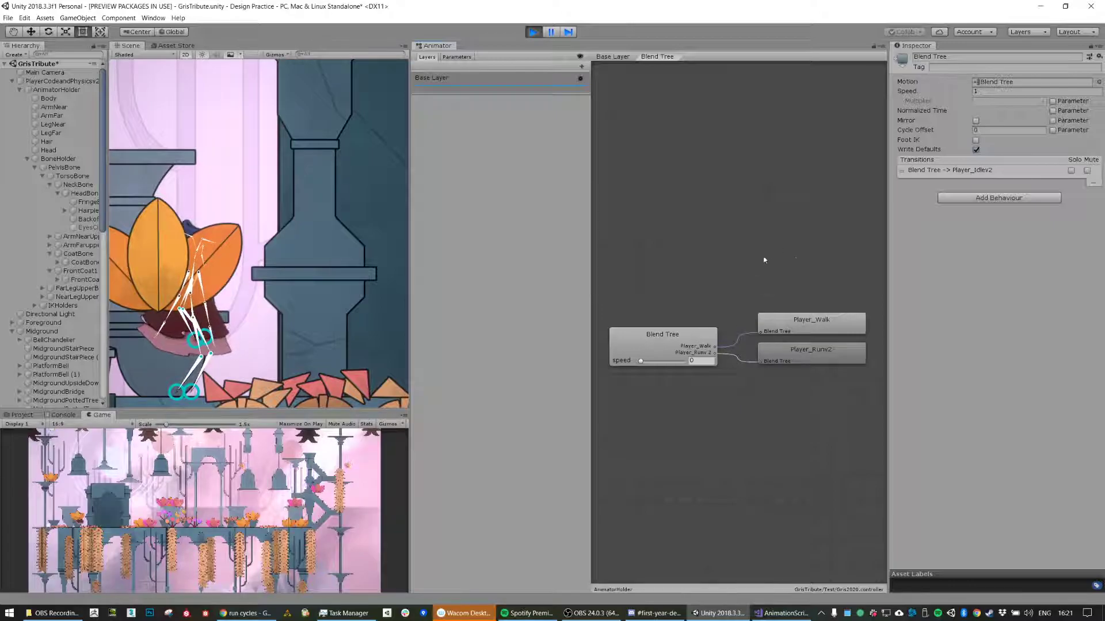
{"action": "left_click", "coordinate": [611, 57]}
{"action": "scroll", "coordinate": [783, 346], "scroll_direction": "down", "scroll_amount": 3}
{"action": "middle_click_drag", "start_coordinate": [737, 330], "coordinate": [783, 285]}
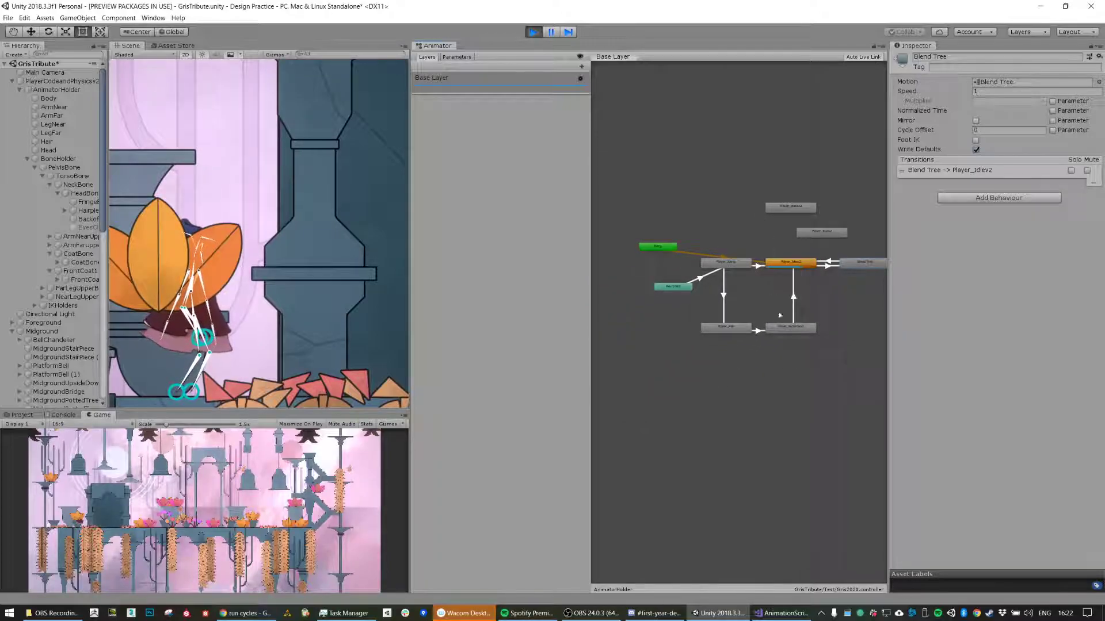
{"action": "middle_click_drag", "start_coordinate": [796, 402], "coordinate": [752, 321]}
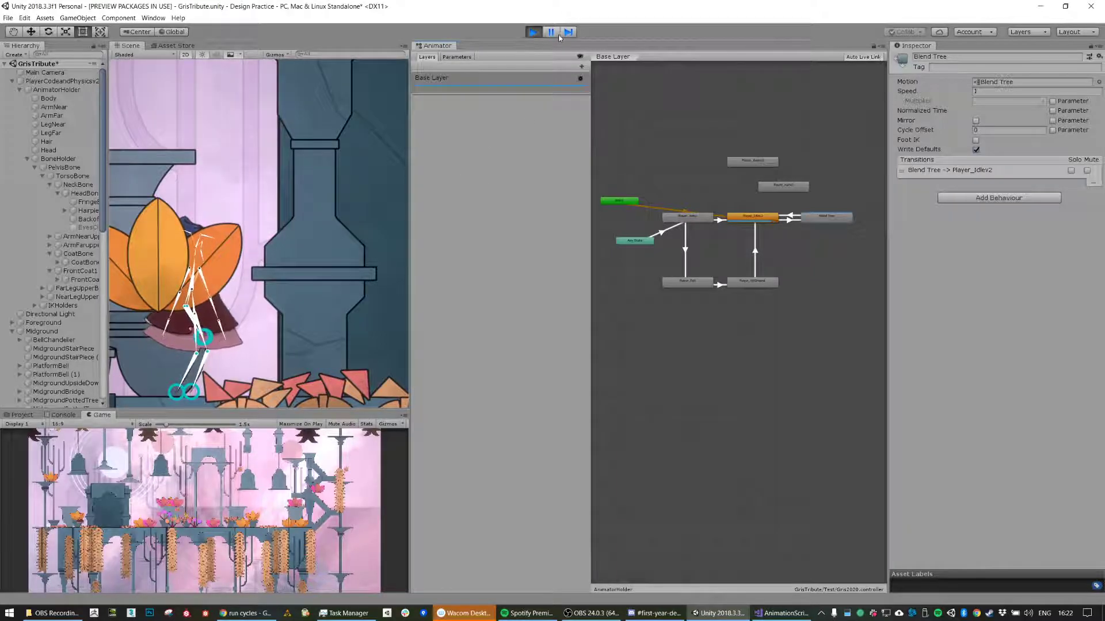
Step: Switch to Visual Studio to review the movement, jump and ground-check code in AnimationScriptUsingAddForce.cs, and return to Unity
{"action": "left_click", "coordinate": [783, 613]}
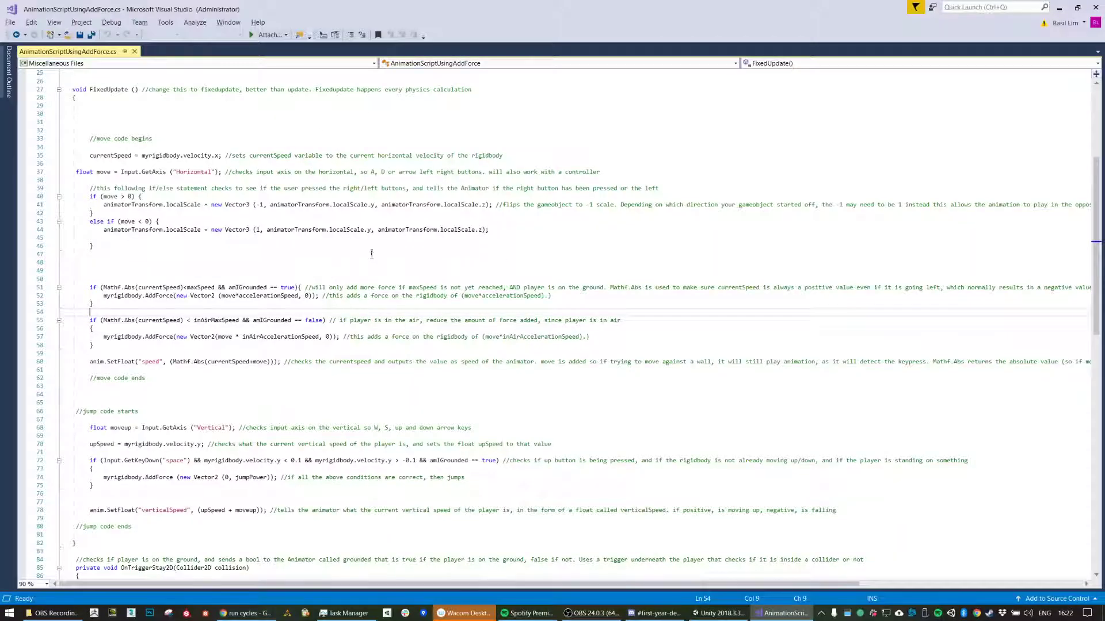
{"action": "scroll", "coordinate": [372, 254], "scroll_direction": "up", "scroll_amount": 8}
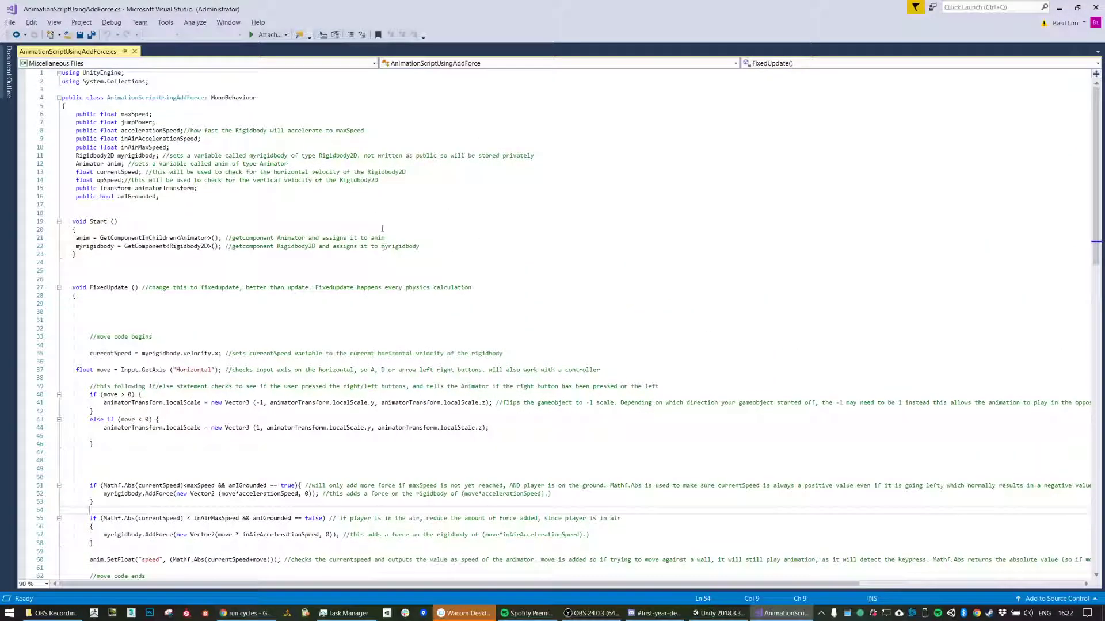
{"action": "scroll", "coordinate": [383, 229], "scroll_direction": "down", "scroll_amount": 17}
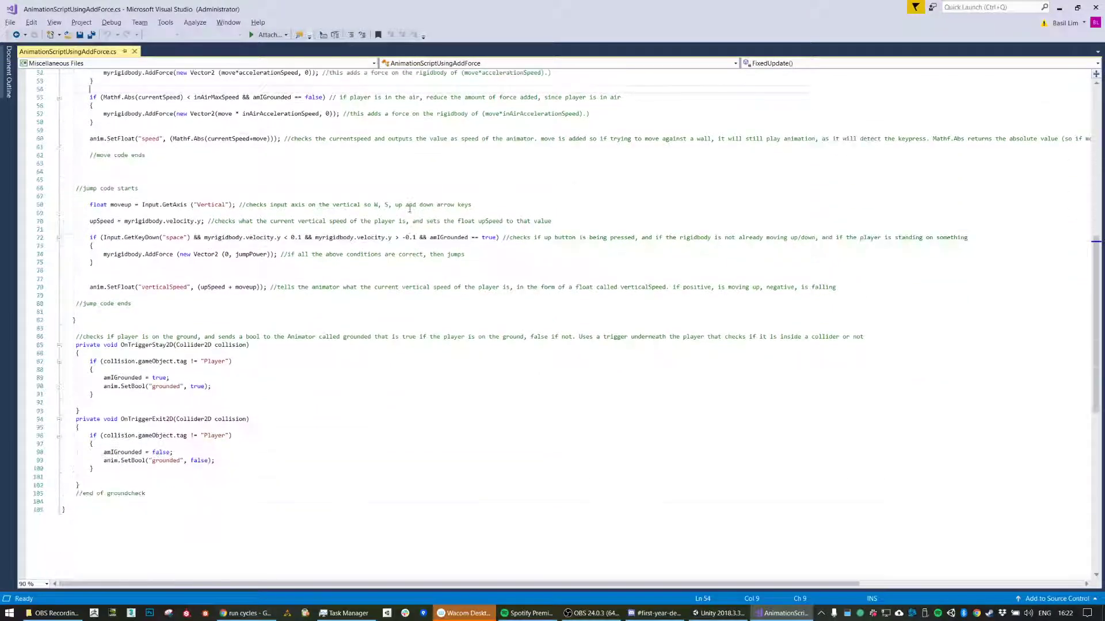
{"action": "scroll", "coordinate": [410, 210], "scroll_direction": "down", "scroll_amount": 1}
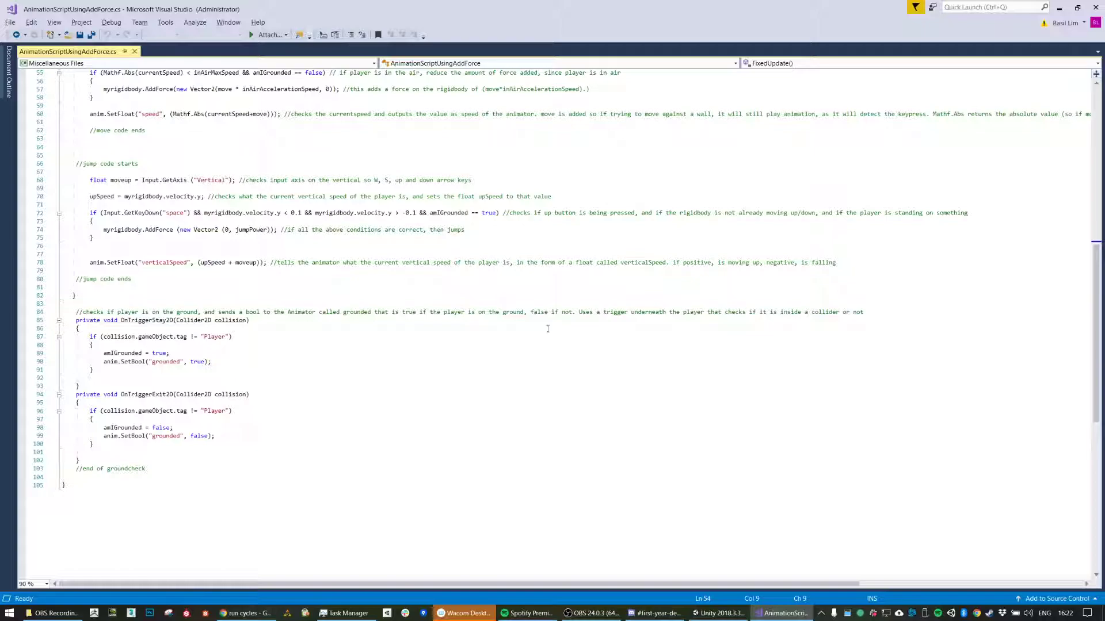
{"action": "left_click", "coordinate": [1059, 9]}
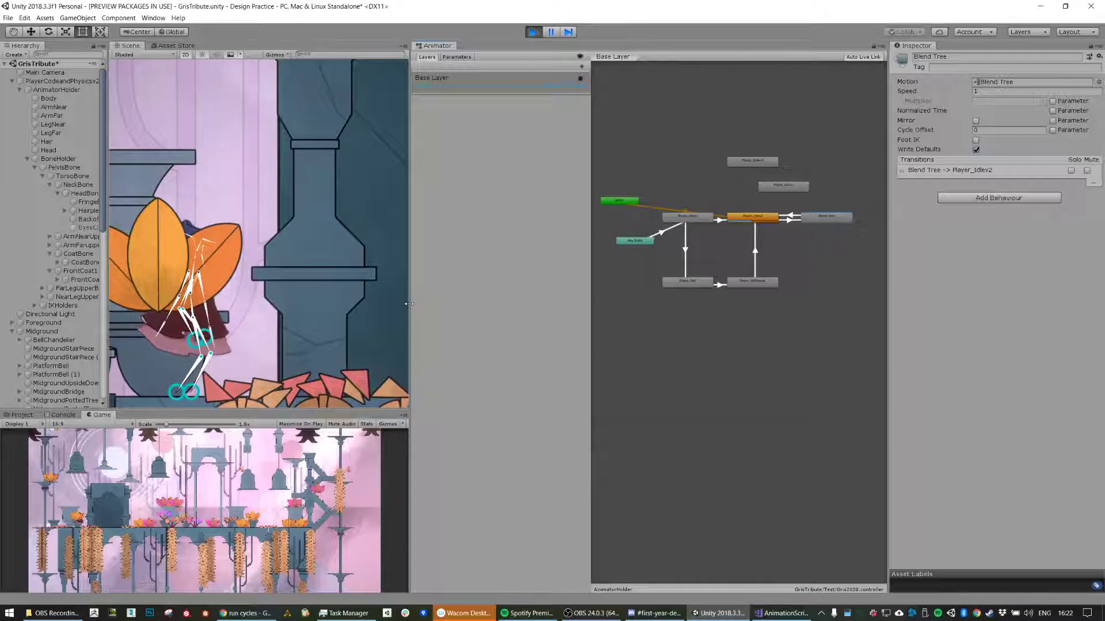
{"action": "left_click", "coordinate": [573, 329]}
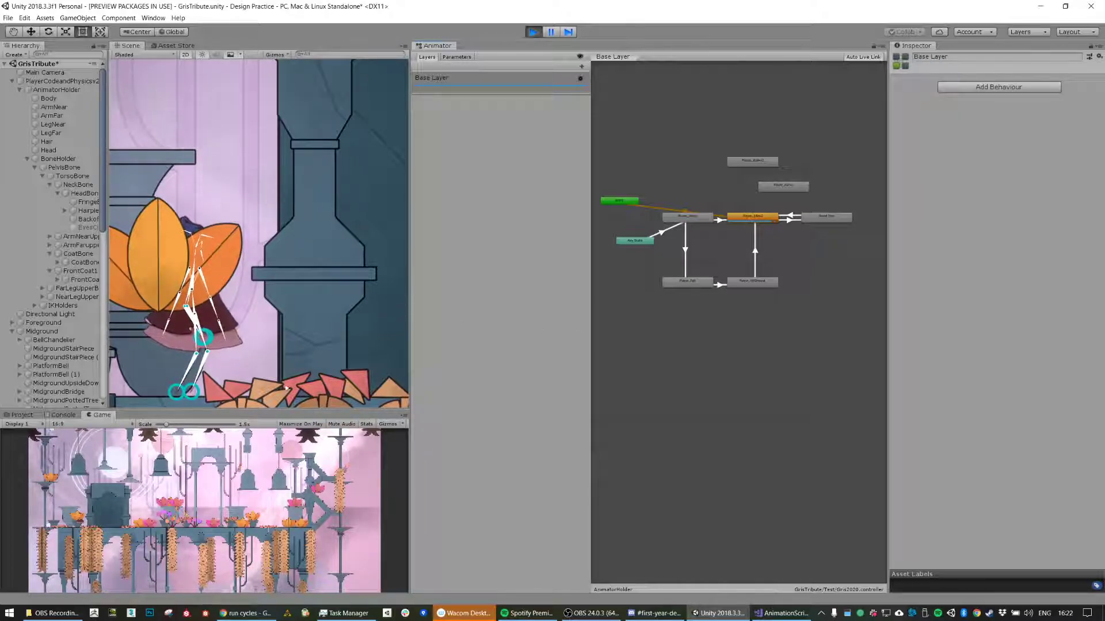
{"action": "middle_click_drag", "start_coordinate": [224, 337], "coordinate": [318, 316]}
{"action": "scroll", "coordinate": [321, 332], "scroll_direction": "down", "scroll_amount": 2}
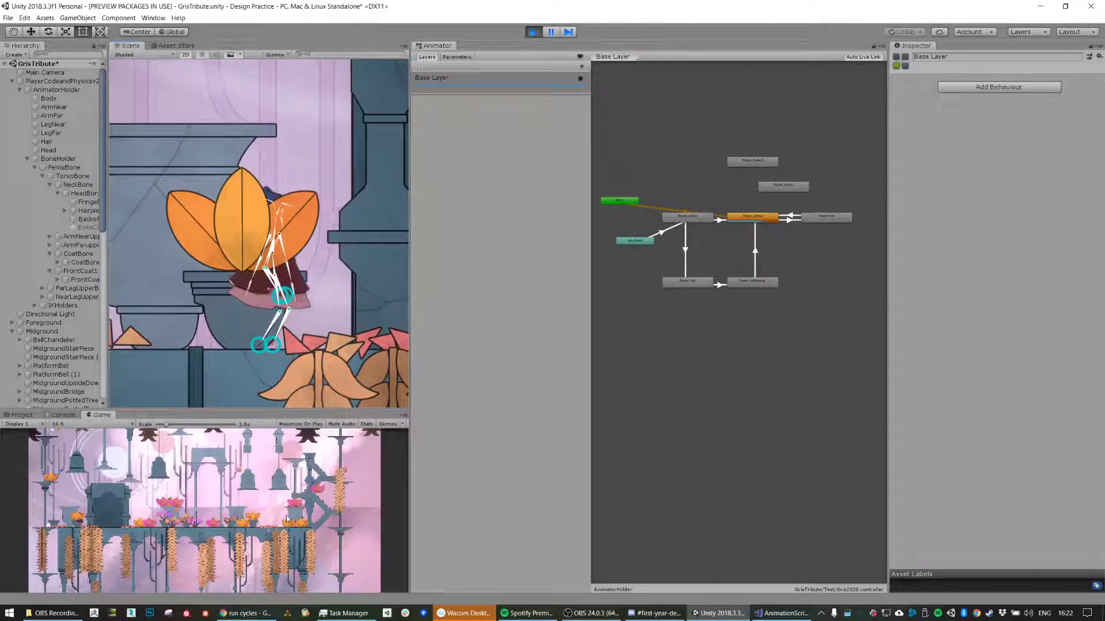
{"action": "mouse_move", "coordinate": [781, 618]}
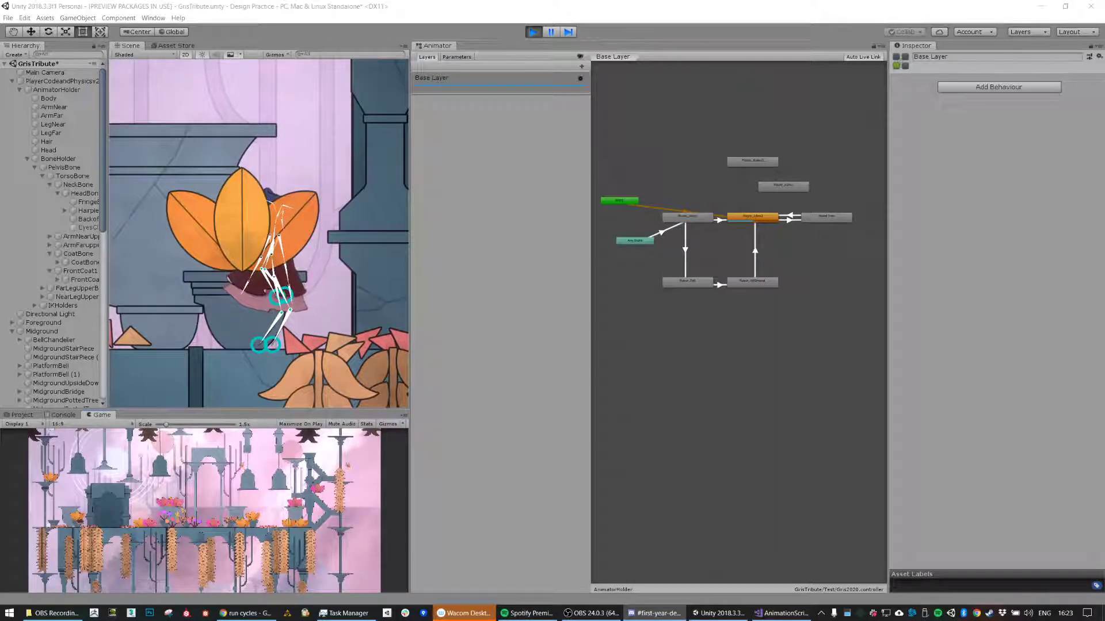
{"action": "left_click", "coordinate": [837, 341]}
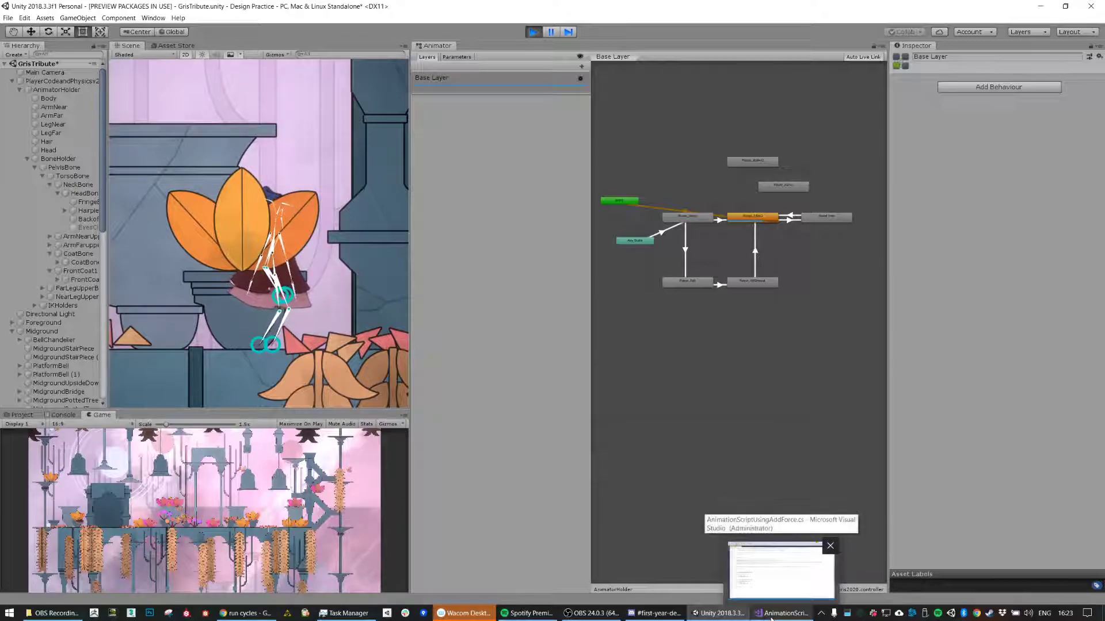
{"action": "left_click", "coordinate": [601, 615]}
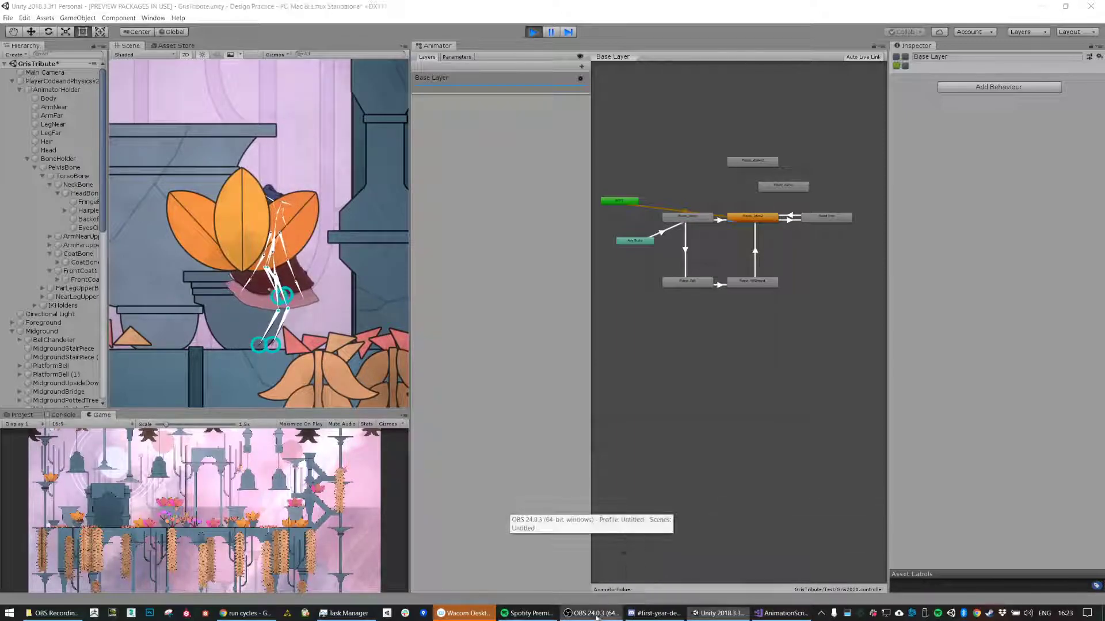